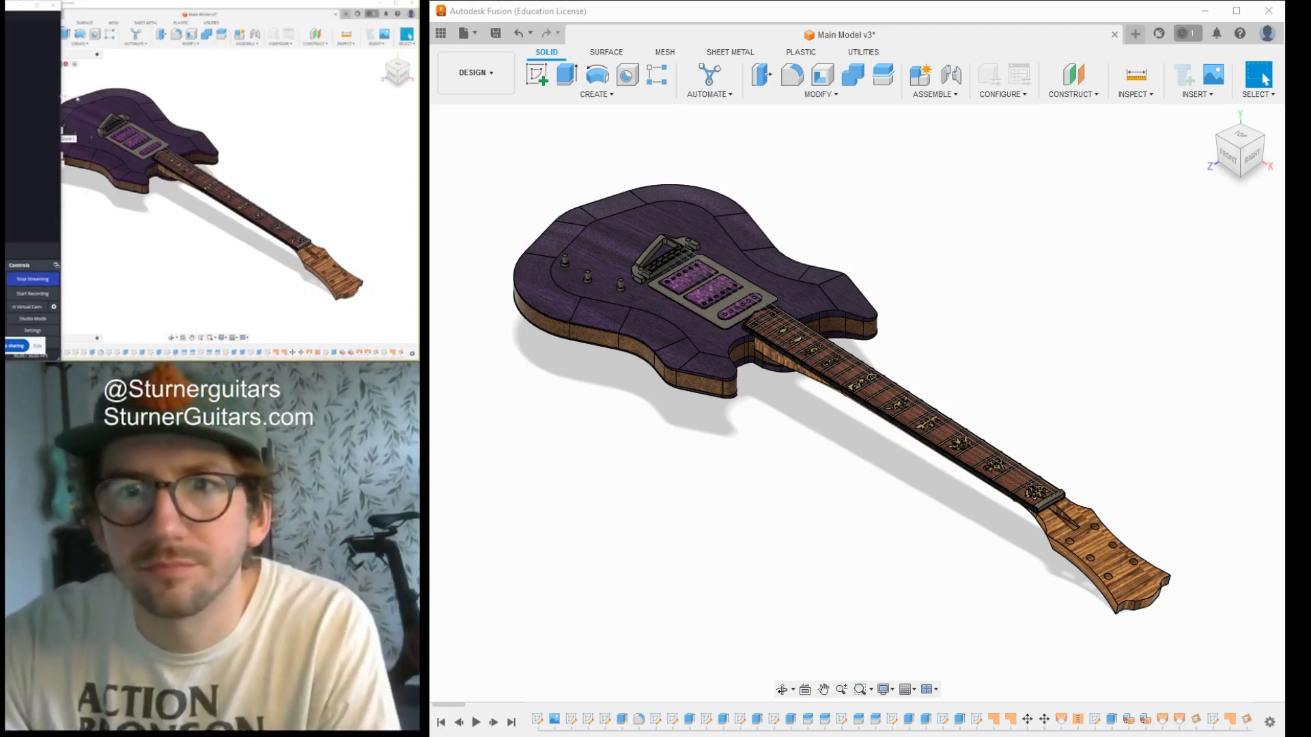
- Examine the complete guitar model and the inlays along its fretboard from both sides
{"action": "left_click", "coordinate": [771, 18]}
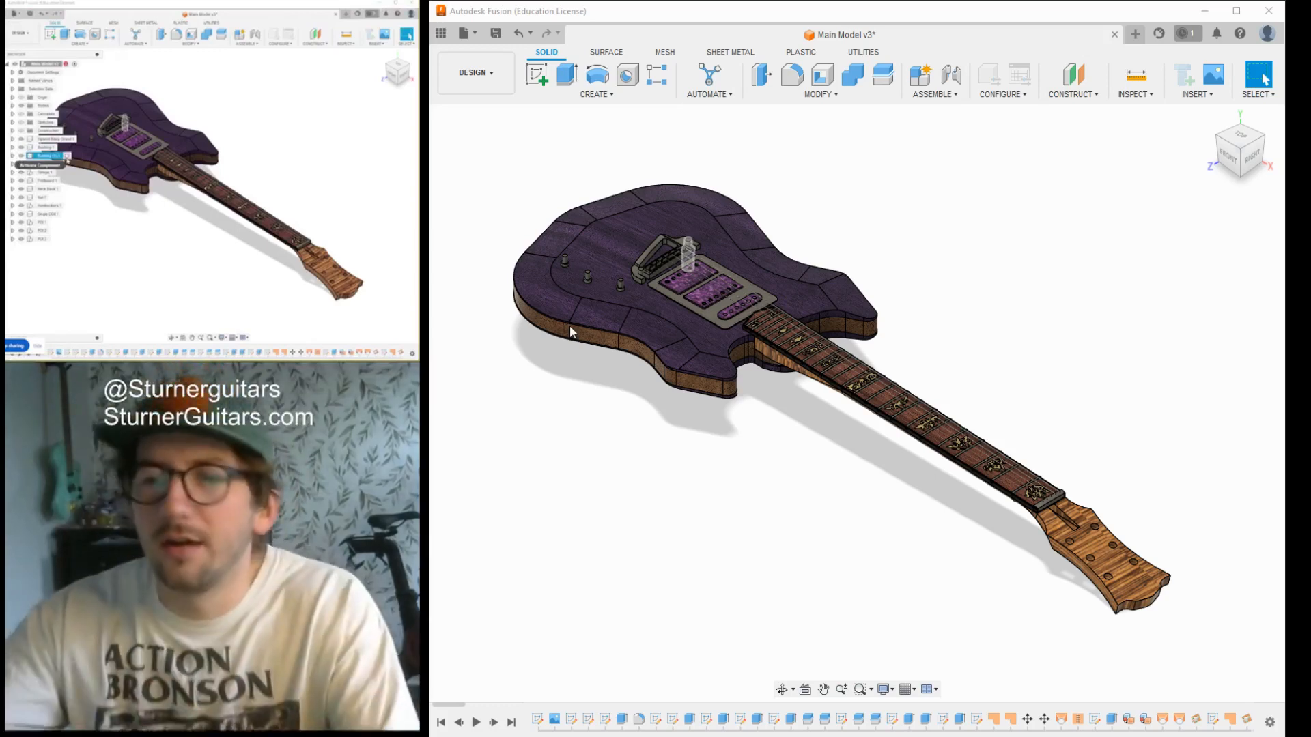
{"action": "scroll", "coordinate": [772, 448], "scroll_direction": "down", "scroll_amount": 2}
{"action": "middle_click_drag", "start_coordinate": [773, 448], "coordinate": [824, 464]}
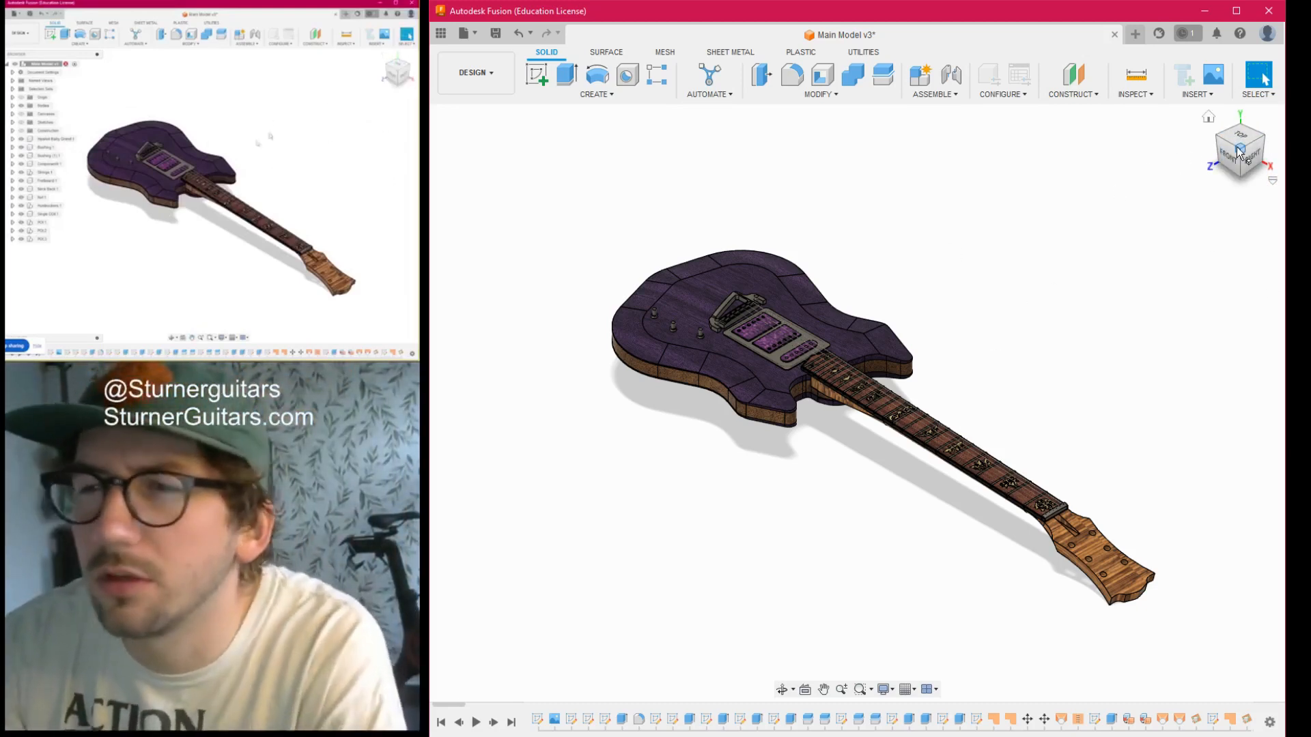
{"action": "scroll", "coordinate": [1035, 495], "scroll_direction": "up", "scroll_amount": 8}
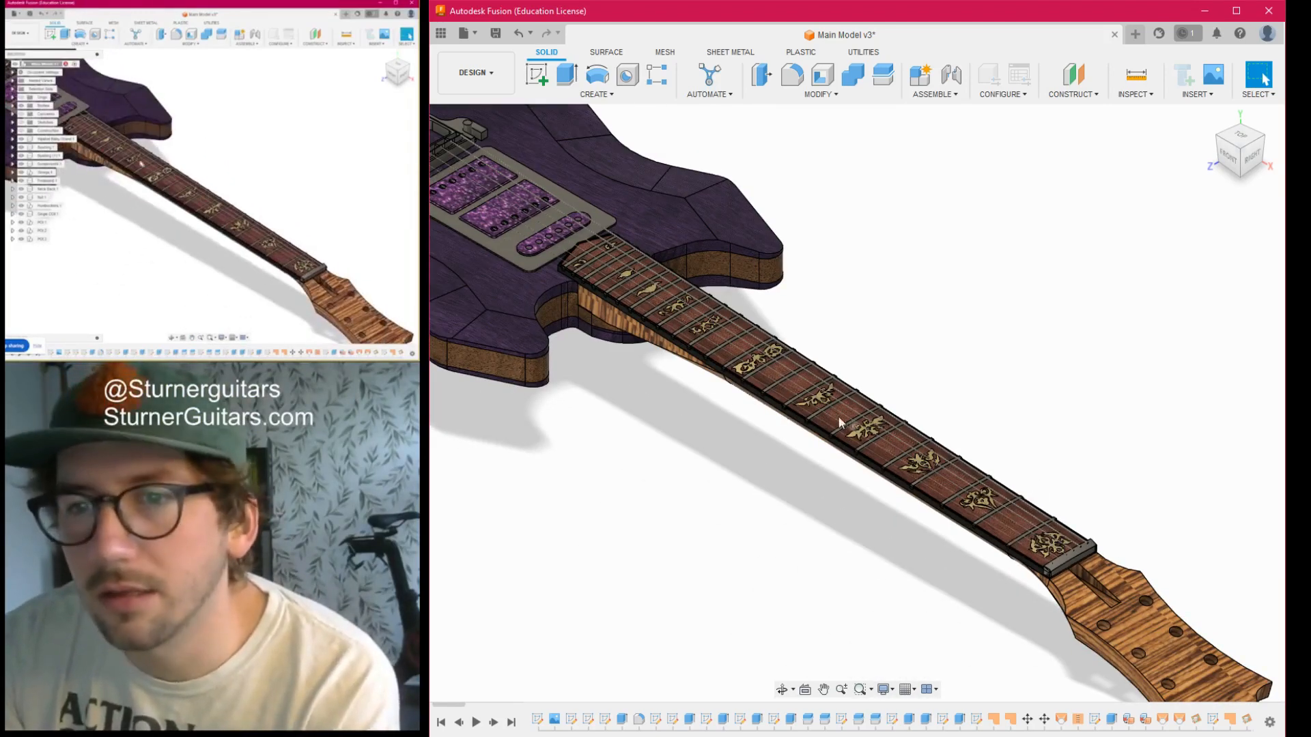
{"action": "scroll", "coordinate": [878, 433], "scroll_direction": "up", "scroll_amount": 5}
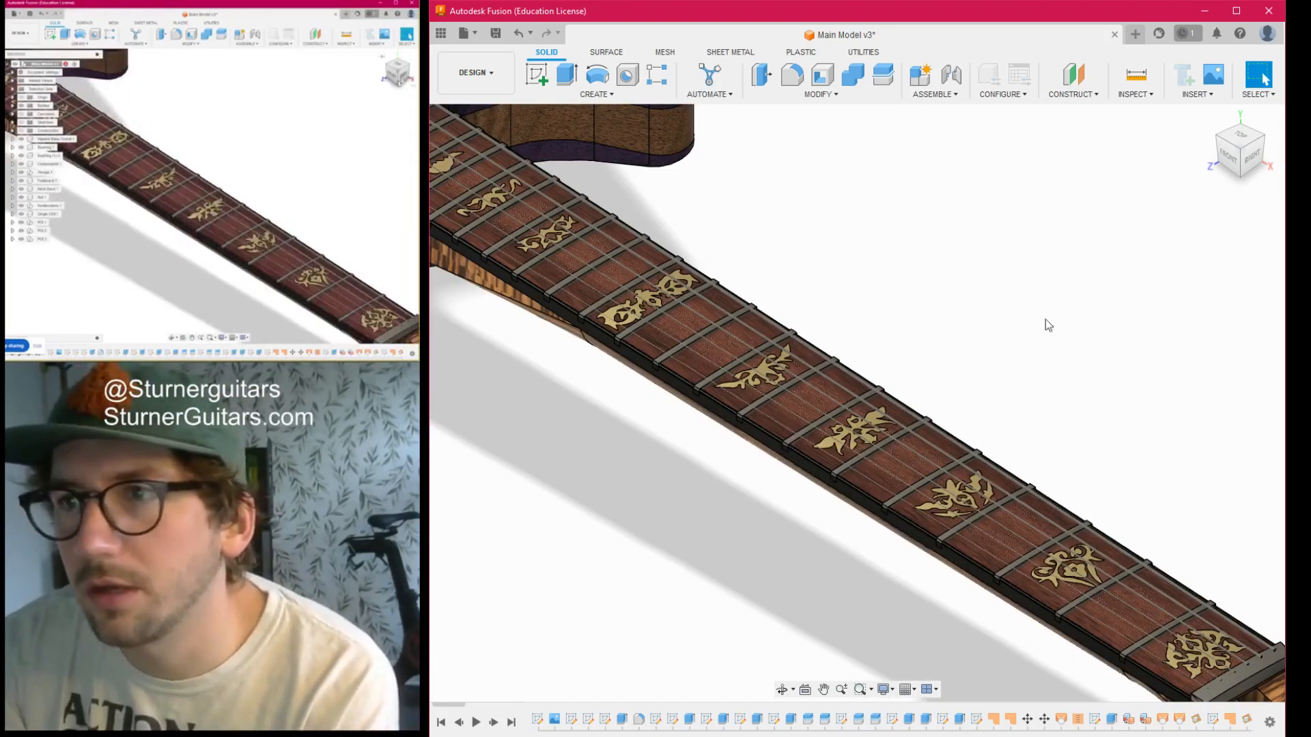
{"action": "mouse_move", "coordinate": [1258, 157]}
{"action": "left_mouse_down"}
{"action": "mouse_move", "coordinate": [1218, 195]}
{"action": "mouse_move", "coordinate": [1141, 181]}
{"action": "mouse_move", "coordinate": [1130, 160]}
{"action": "left_mouse_up"}
{"action": "scroll", "coordinate": [923, 357], "scroll_direction": "down", "scroll_amount": 4}
{"action": "scroll", "coordinate": [893, 424], "scroll_direction": "up", "scroll_amount": 6}
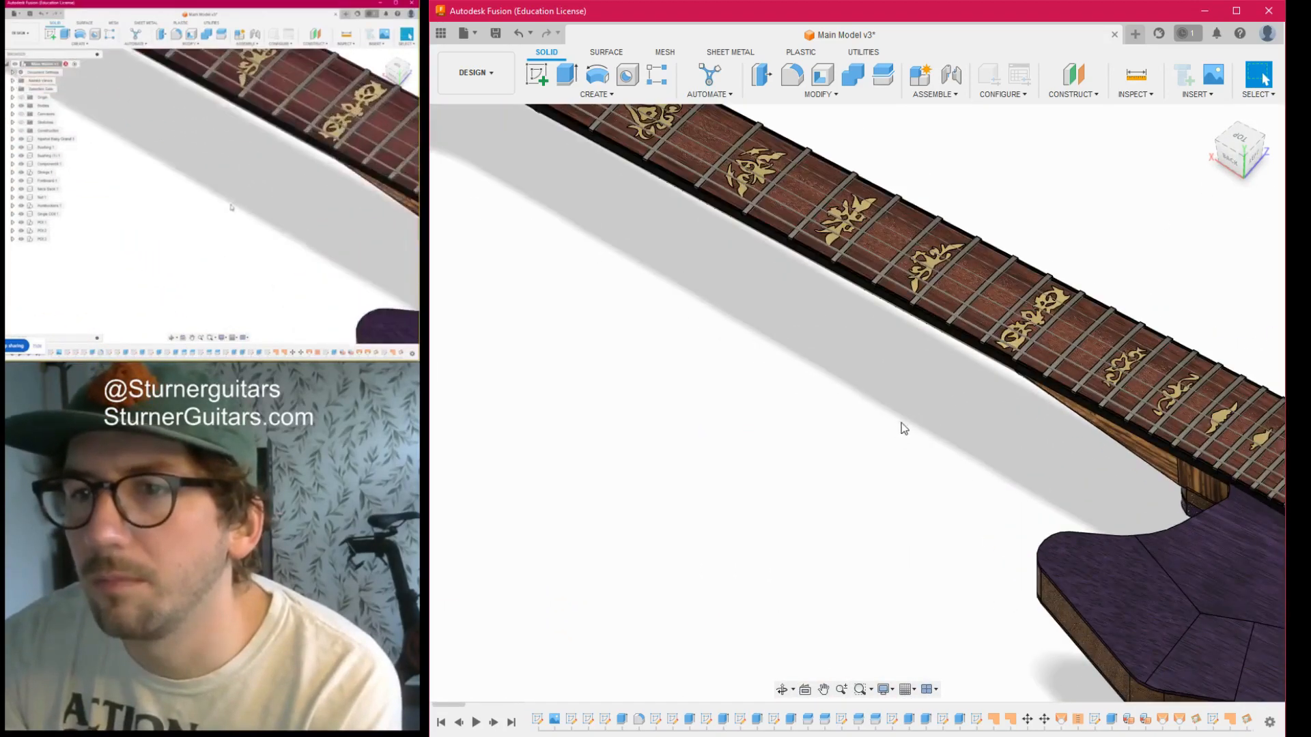
{"action": "scroll", "coordinate": [904, 417], "scroll_direction": "down", "scroll_amount": 5}
- Inspect the back of the guitar body and the electronics cavity with its three potentiometers
{"action": "left_click_drag", "start_coordinate": [1253, 157], "coordinate": [1262, 51]}
{"action": "scroll", "coordinate": [1001, 412], "scroll_direction": "down", "scroll_amount": 2}
{"action": "middle_click_drag", "start_coordinate": [1002, 412], "coordinate": [738, 336]}
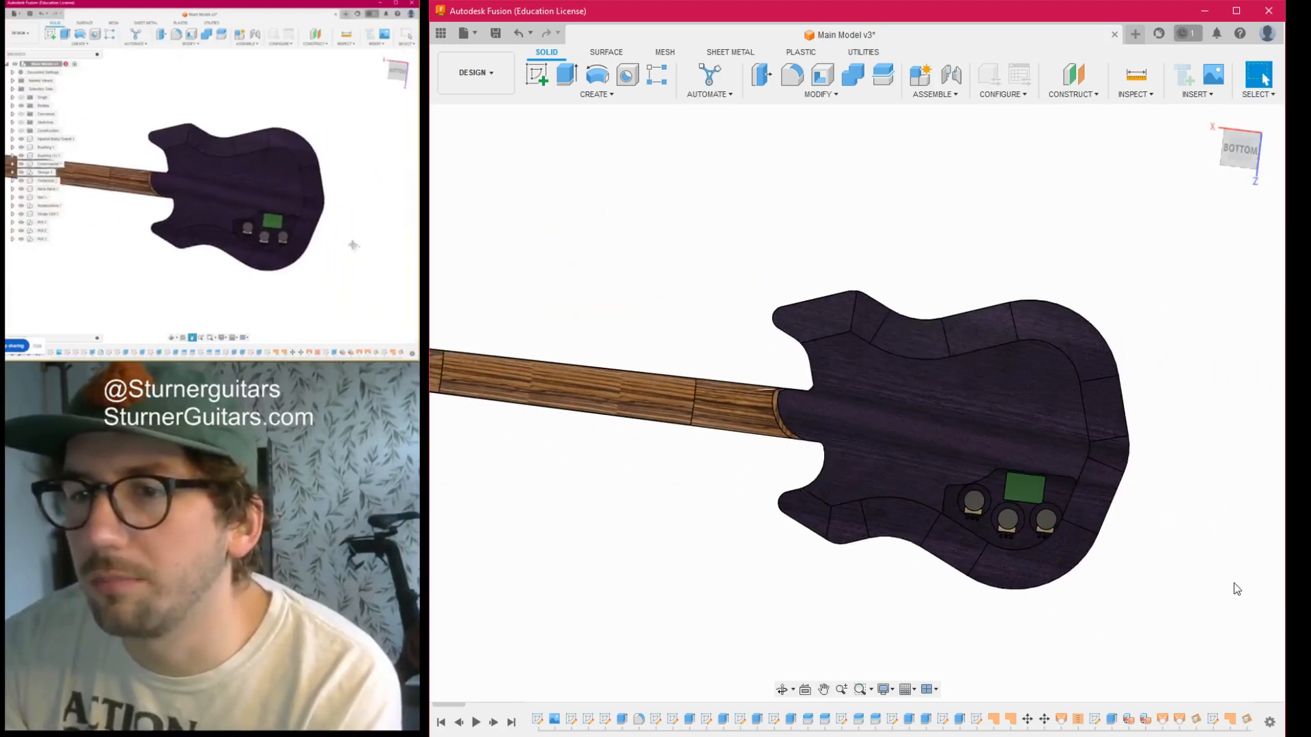
{"action": "middle_click_drag", "start_coordinate": [1234, 583], "coordinate": [1155, 505]}
{"action": "scroll", "coordinate": [940, 429], "scroll_direction": "up", "scroll_amount": 6}
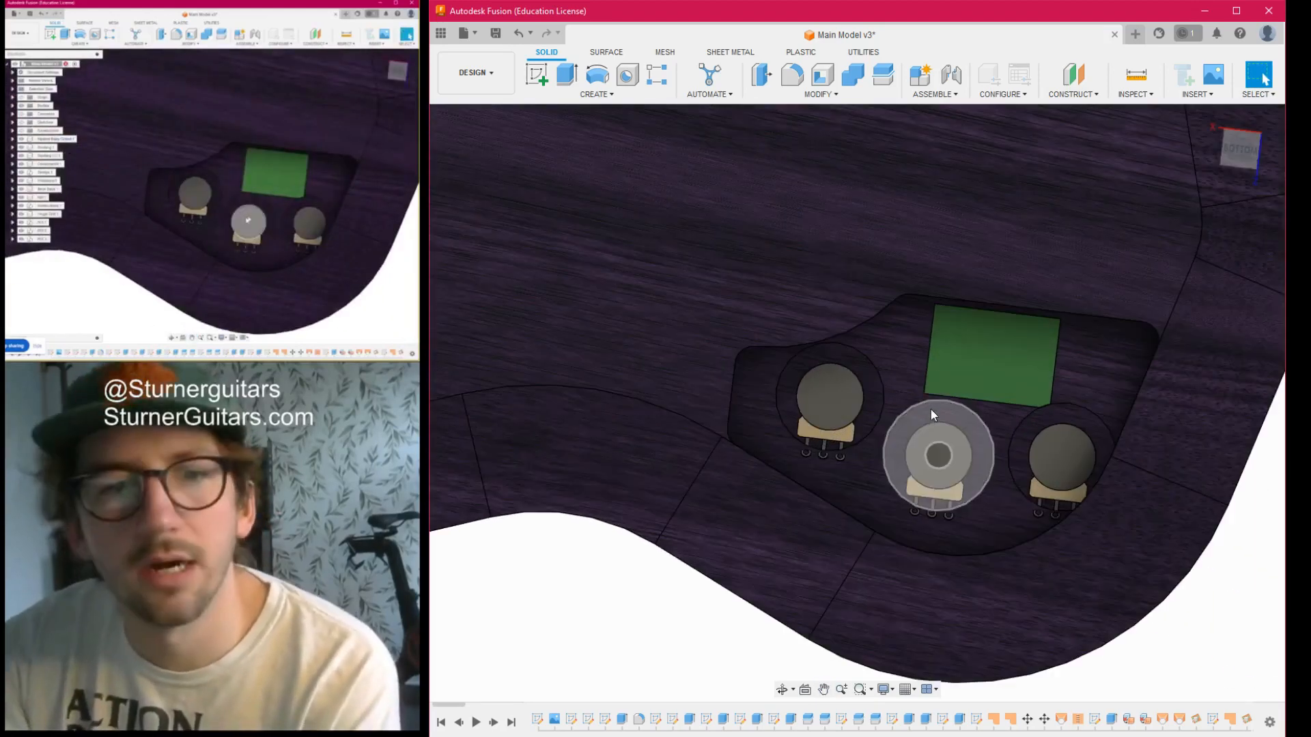
{"action": "scroll", "coordinate": [948, 459], "scroll_direction": "down", "scroll_amount": 7}
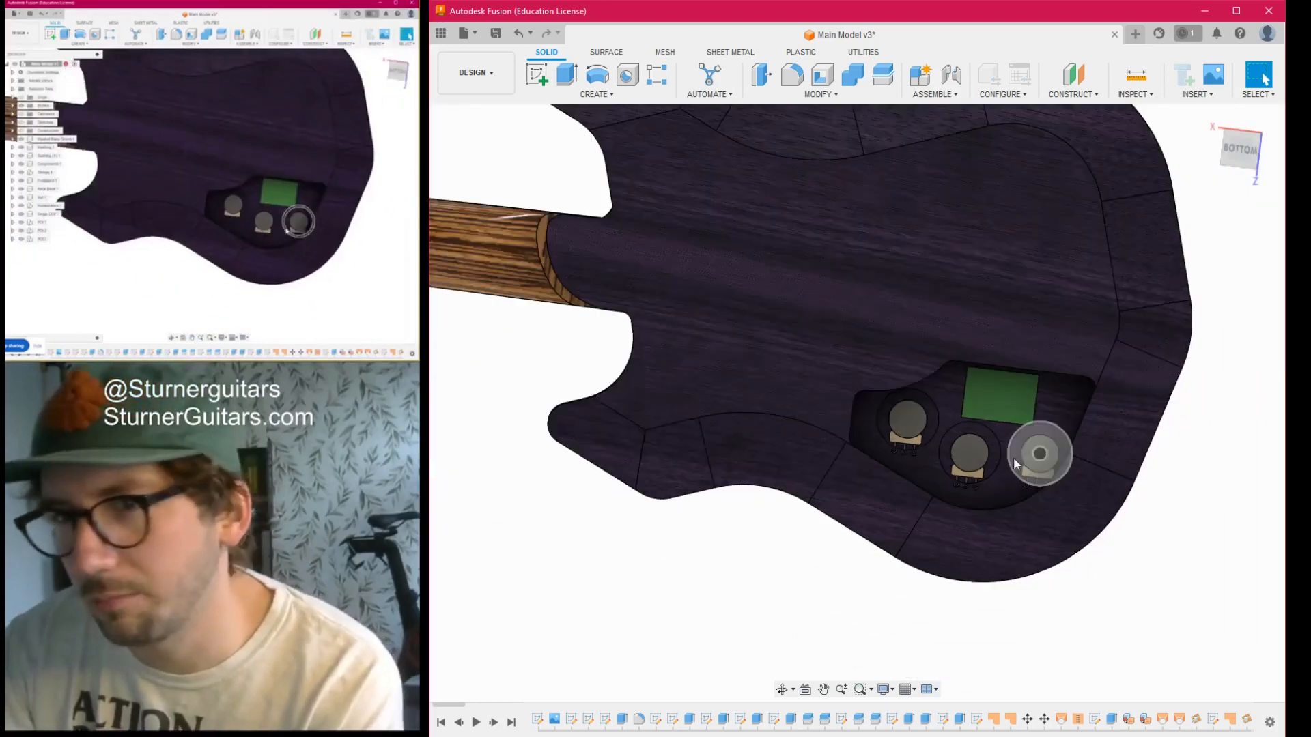
{"action": "scroll", "coordinate": [969, 478], "scroll_direction": "down", "scroll_amount": 3}
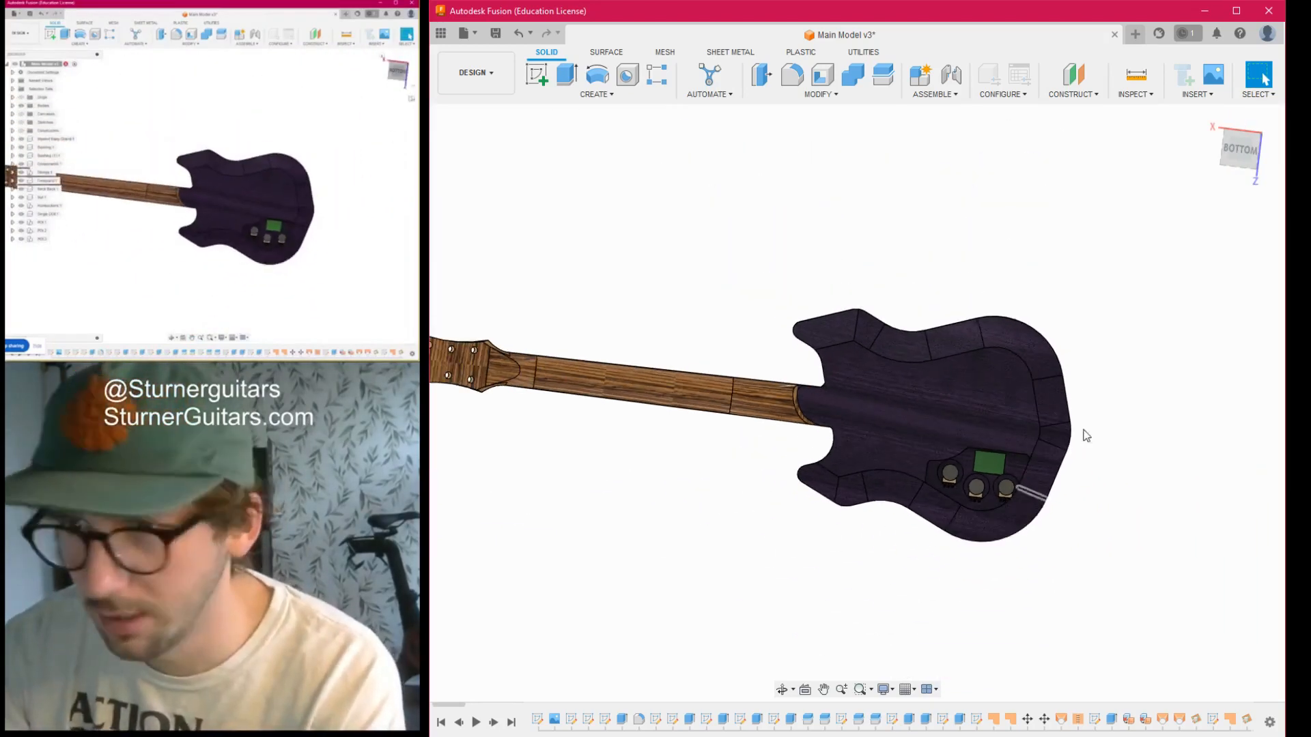
- Examine the front of the guitar, checking the fretboard's inlays, frets and strings at an angle and straight from above
{"action": "left_click", "coordinate": [1244, 154]}
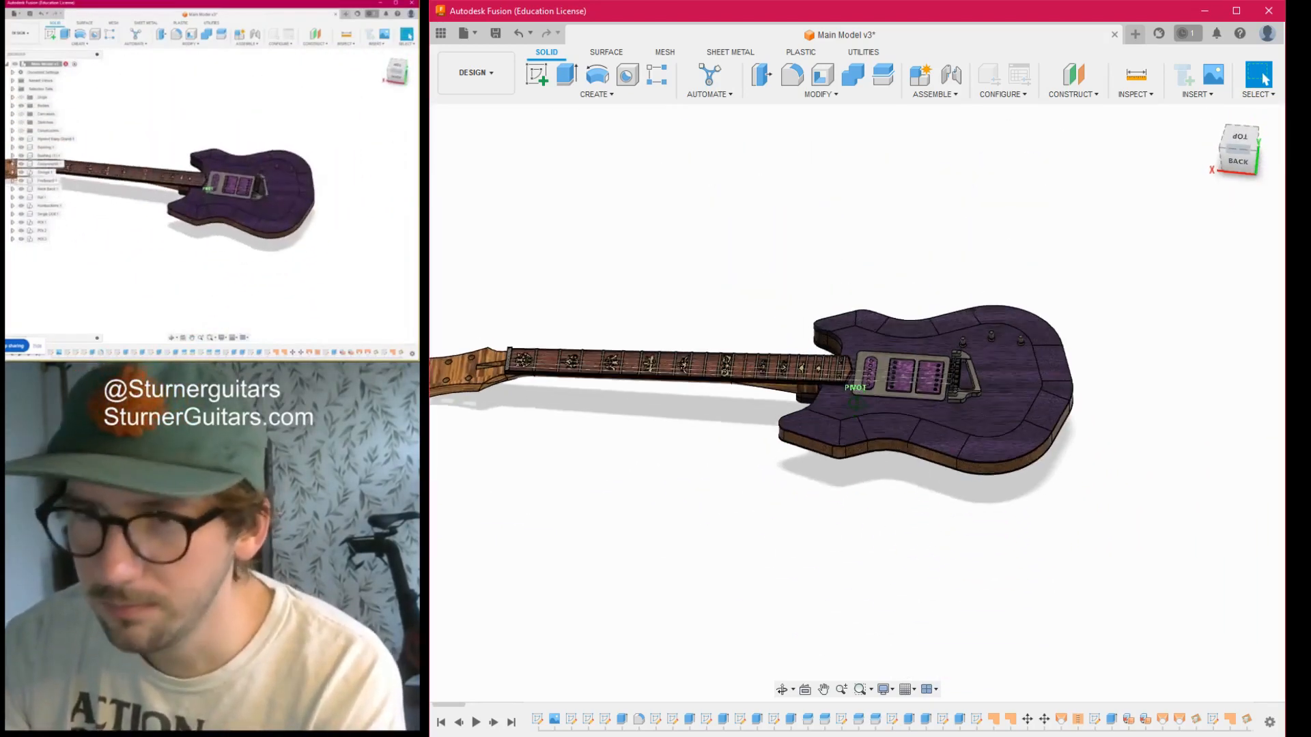
{"action": "middle_click_drag", "start_coordinate": [723, 433], "coordinate": [798, 447]}
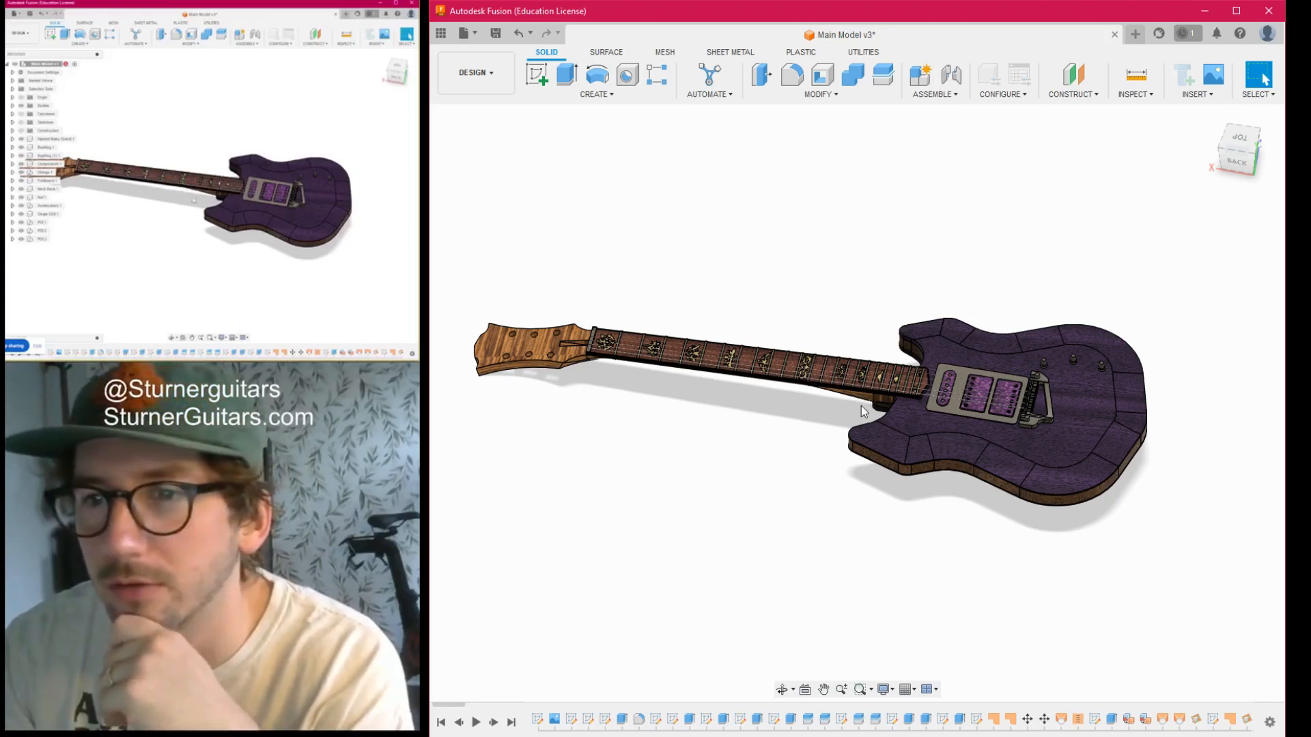
{"action": "scroll", "coordinate": [817, 416], "scroll_direction": "up", "scroll_amount": 5}
{"action": "middle_click_drag", "start_coordinate": [817, 422], "coordinate": [868, 514]}
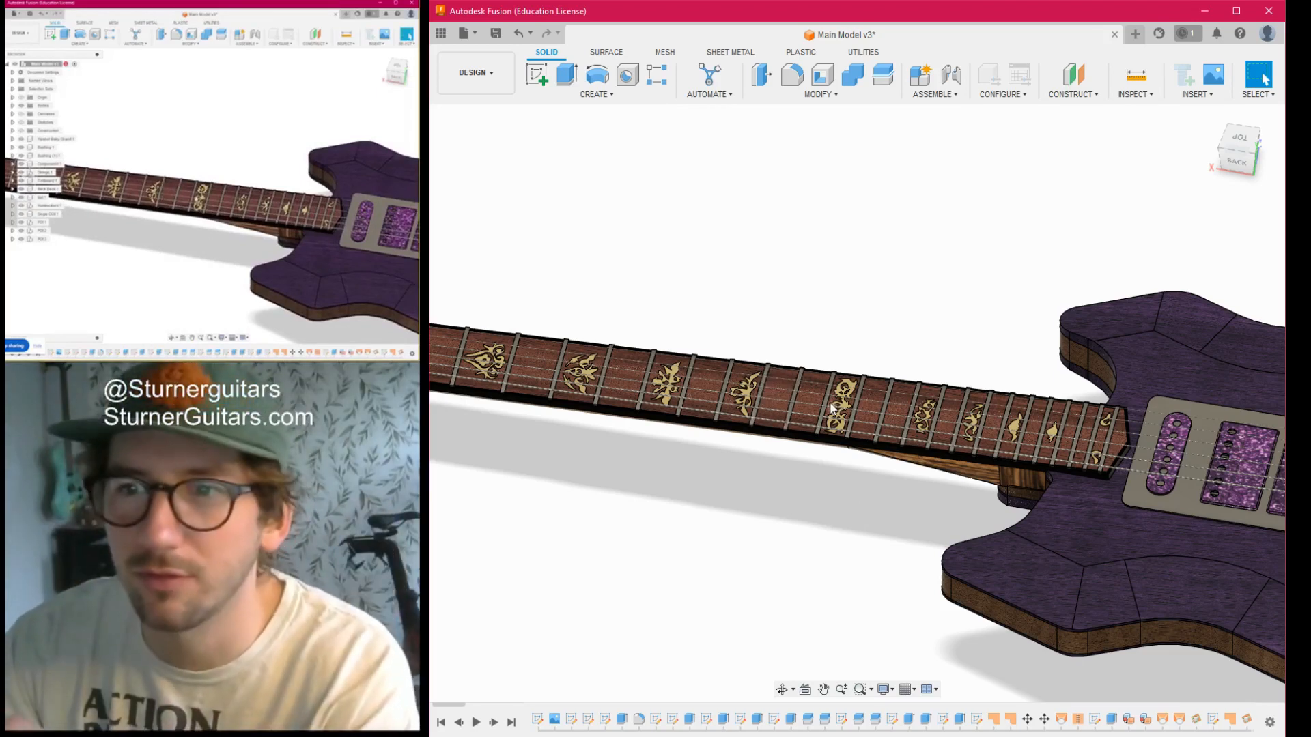
{"action": "scroll", "coordinate": [831, 409], "scroll_direction": "up", "scroll_amount": 6}
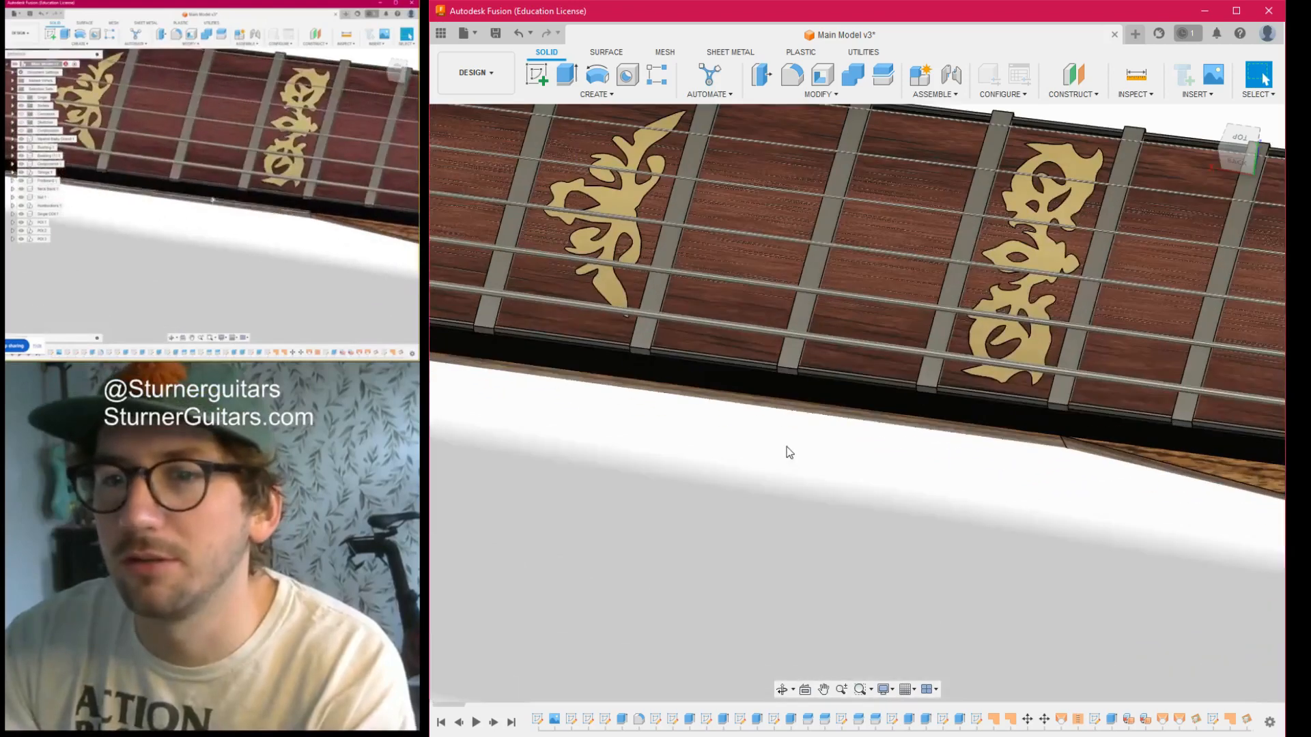
{"action": "scroll", "coordinate": [888, 393], "scroll_direction": "down", "scroll_amount": 6}
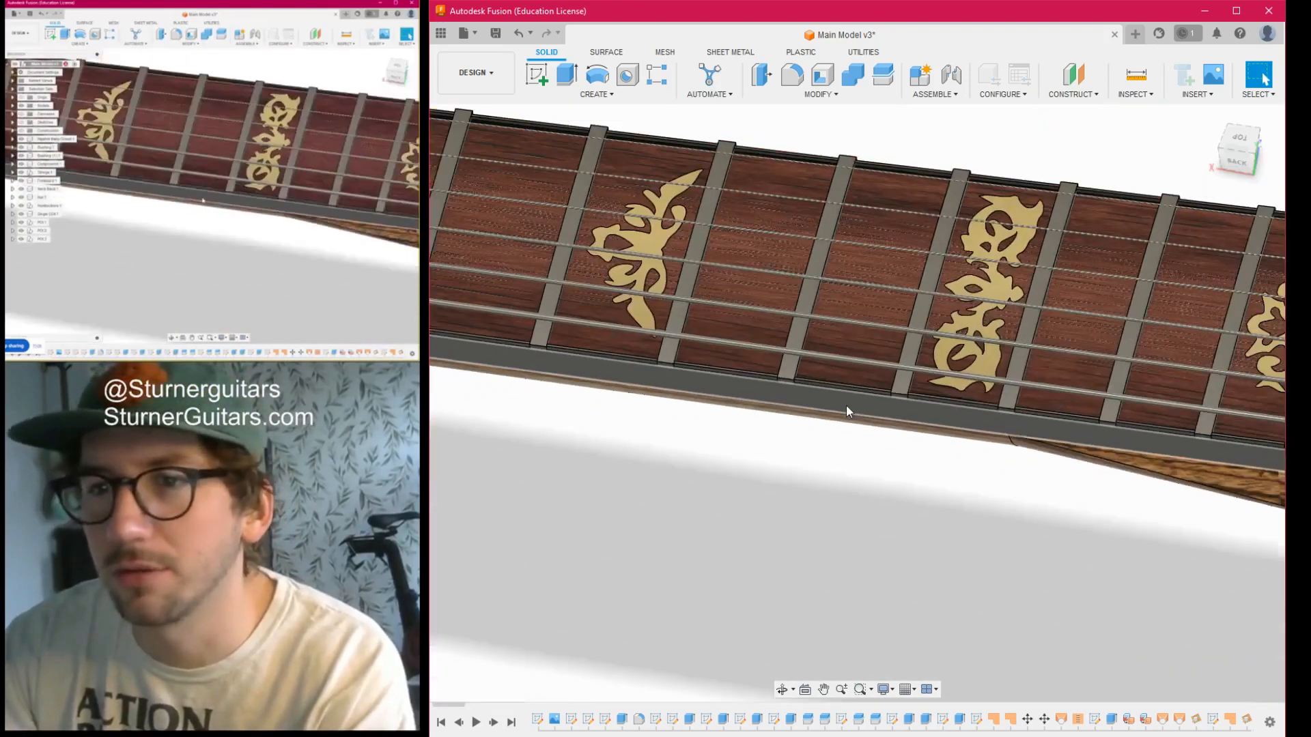
{"action": "scroll", "coordinate": [843, 413], "scroll_direction": "down", "scroll_amount": 3}
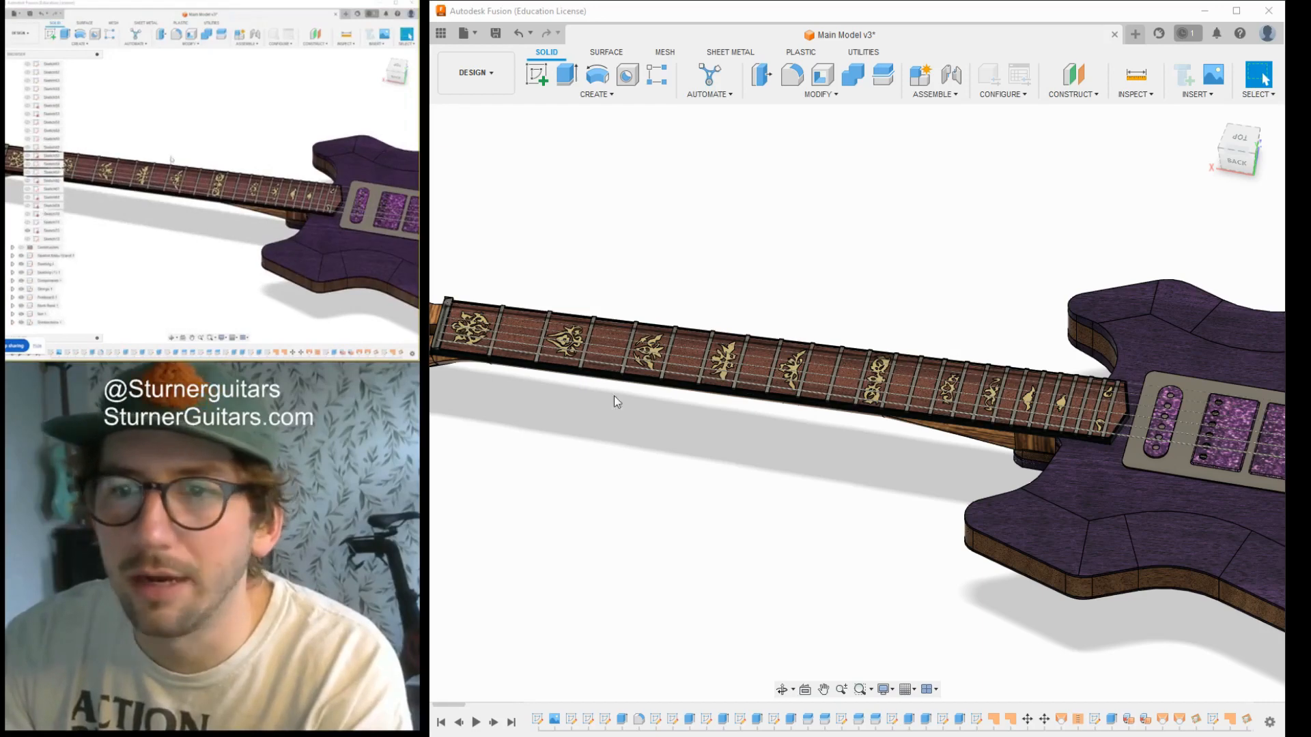
{"action": "scroll", "coordinate": [850, 311], "scroll_direction": "up", "scroll_amount": 3}
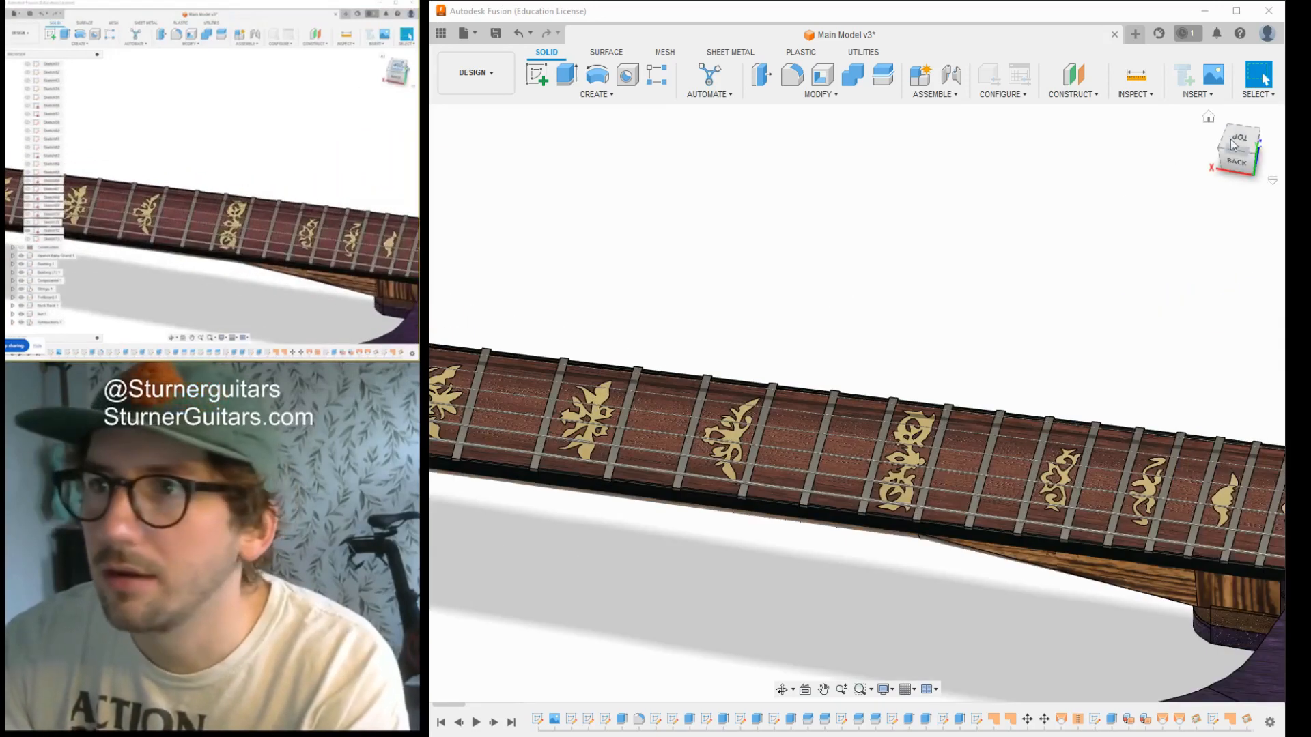
{"action": "left_click", "coordinate": [1248, 139]}
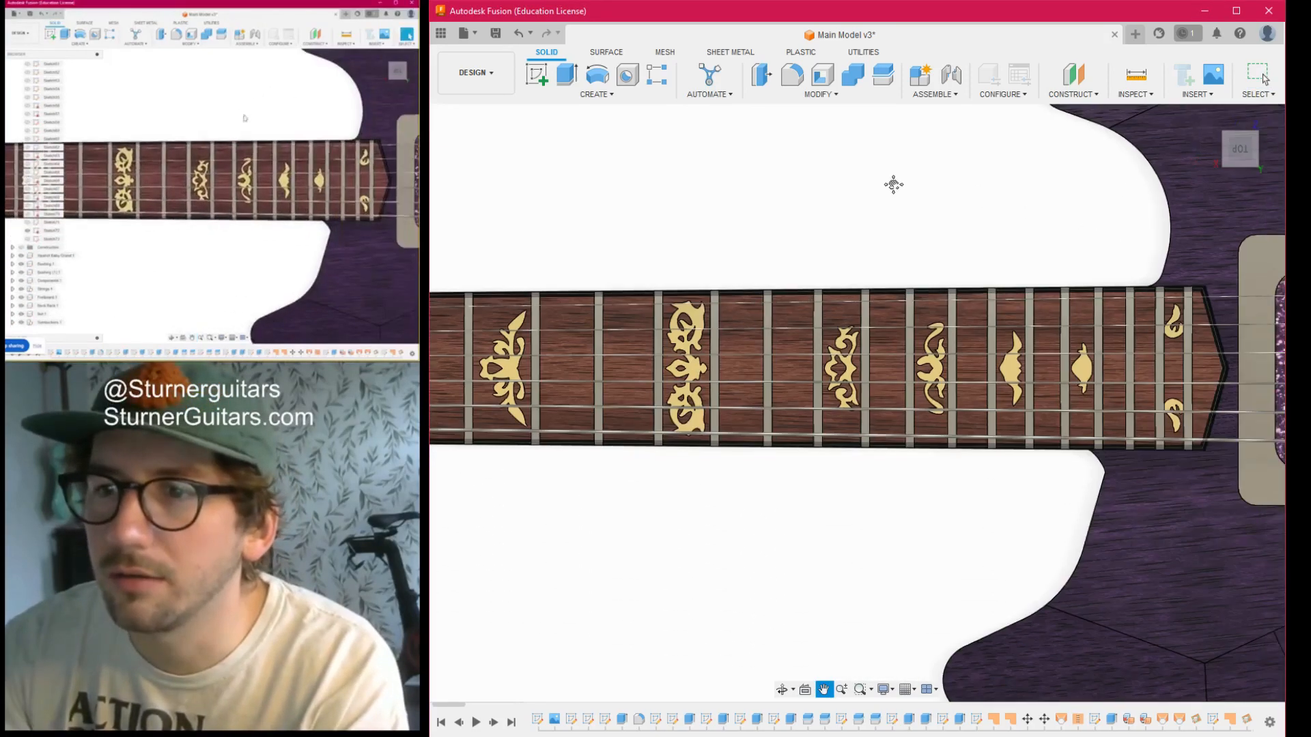
{"action": "scroll", "coordinate": [929, 252], "scroll_direction": "up", "scroll_amount": 2}
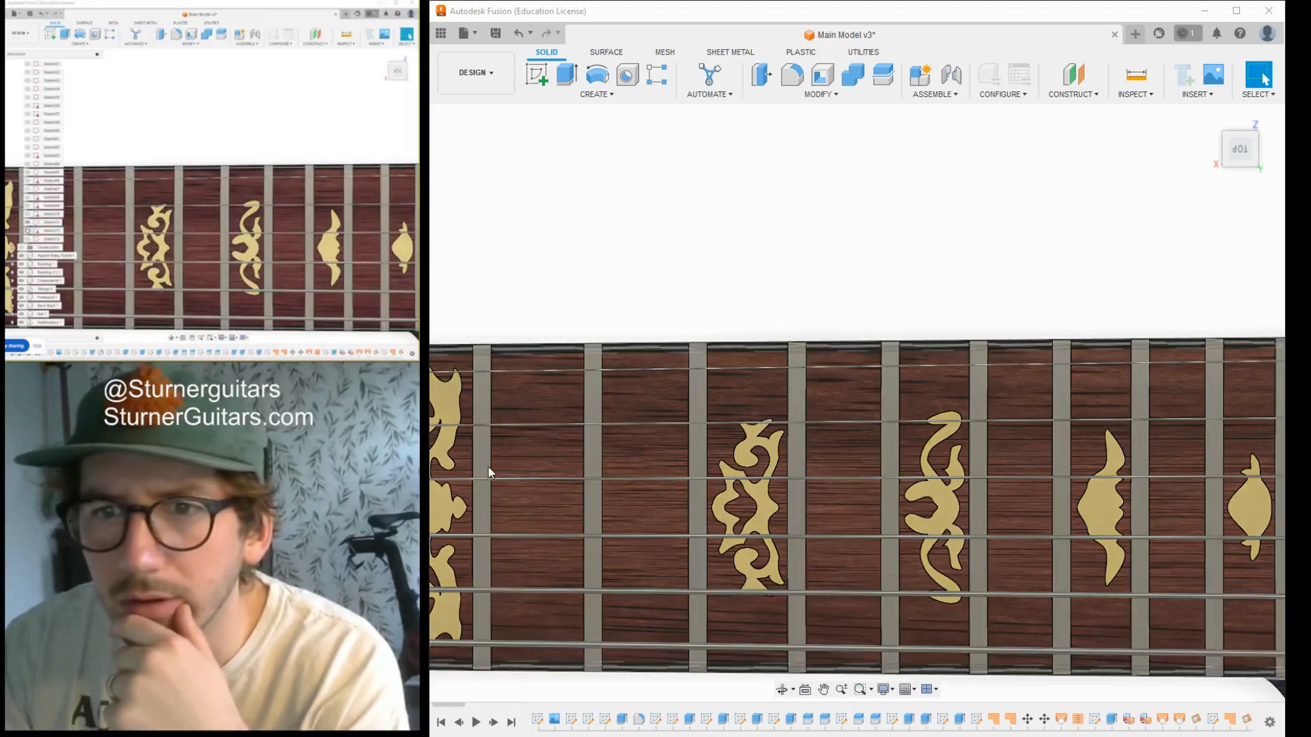
- Inspect the fretboard's underside and edges with the neck hidden, and make the neck visible again
{"action": "mouse_move", "coordinate": [1244, 154]}
{"action": "left_mouse_down"}
{"action": "mouse_move", "coordinate": [1258, 273]}
{"action": "mouse_move", "coordinate": [1154, 382]}
{"action": "mouse_move", "coordinate": [1120, 375]}
{"action": "left_mouse_up"}
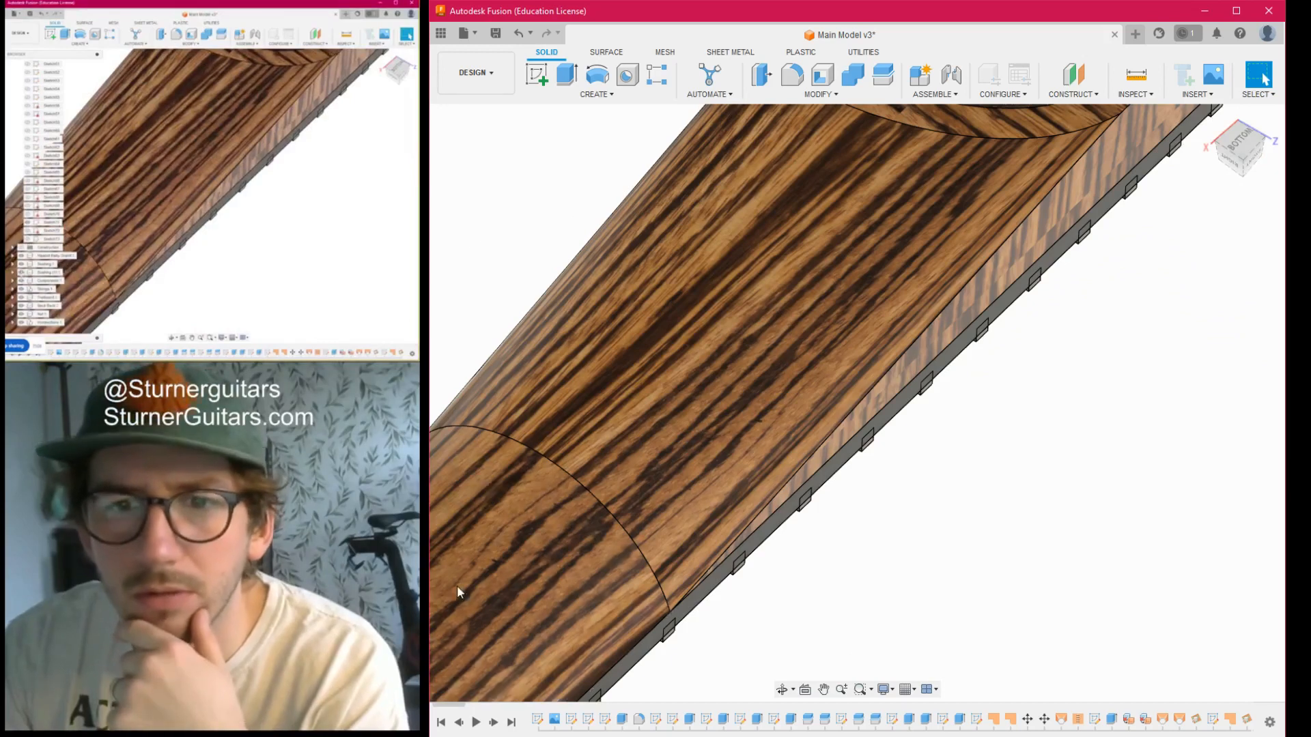
{"action": "scroll", "coordinate": [482, 533], "scroll_direction": "down", "scroll_amount": 2}
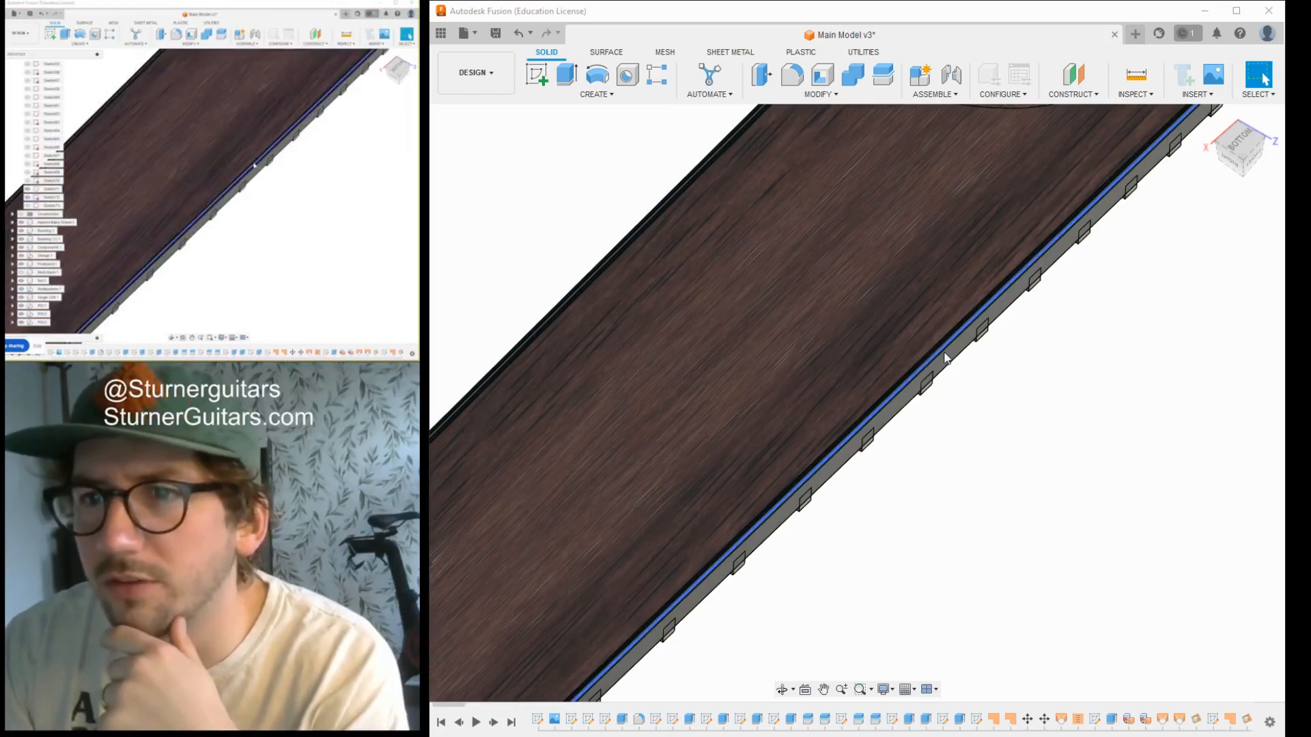
{"action": "scroll", "coordinate": [959, 403], "scroll_direction": "down", "scroll_amount": 5}
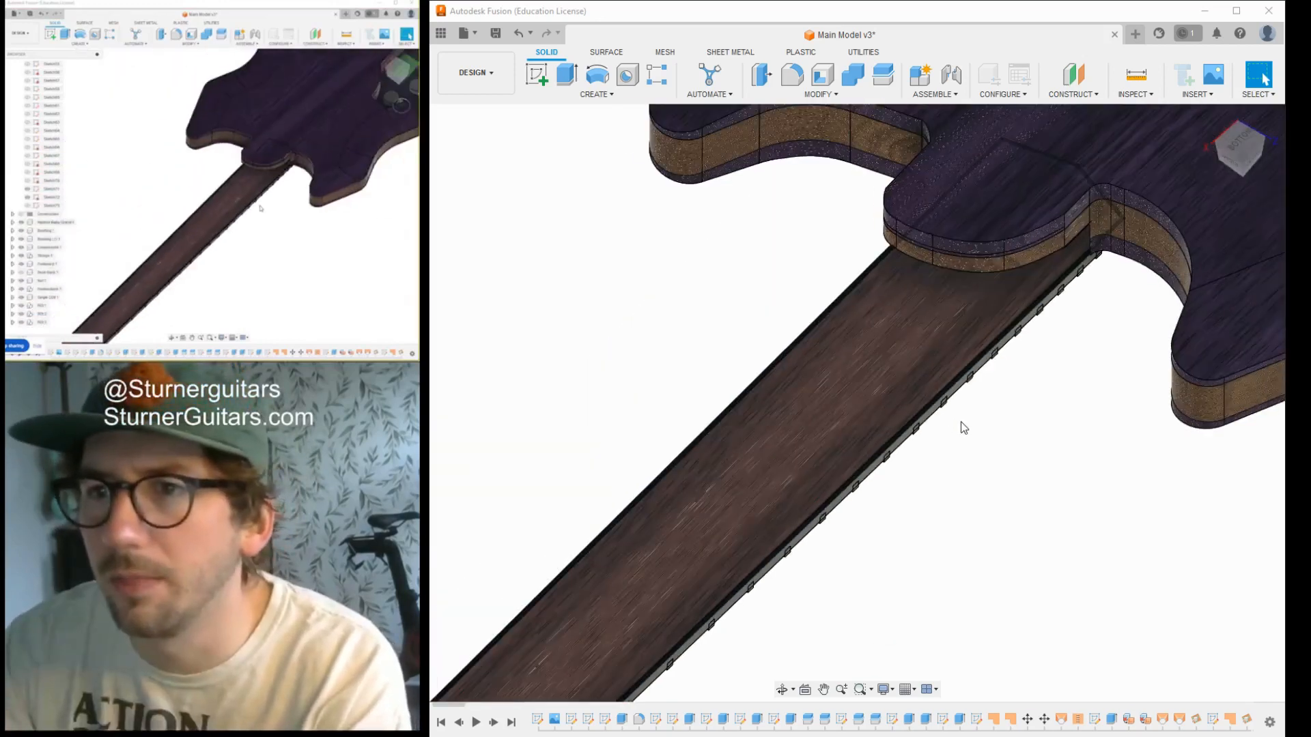
{"action": "scroll", "coordinate": [844, 425], "scroll_direction": "up", "scroll_amount": 6}
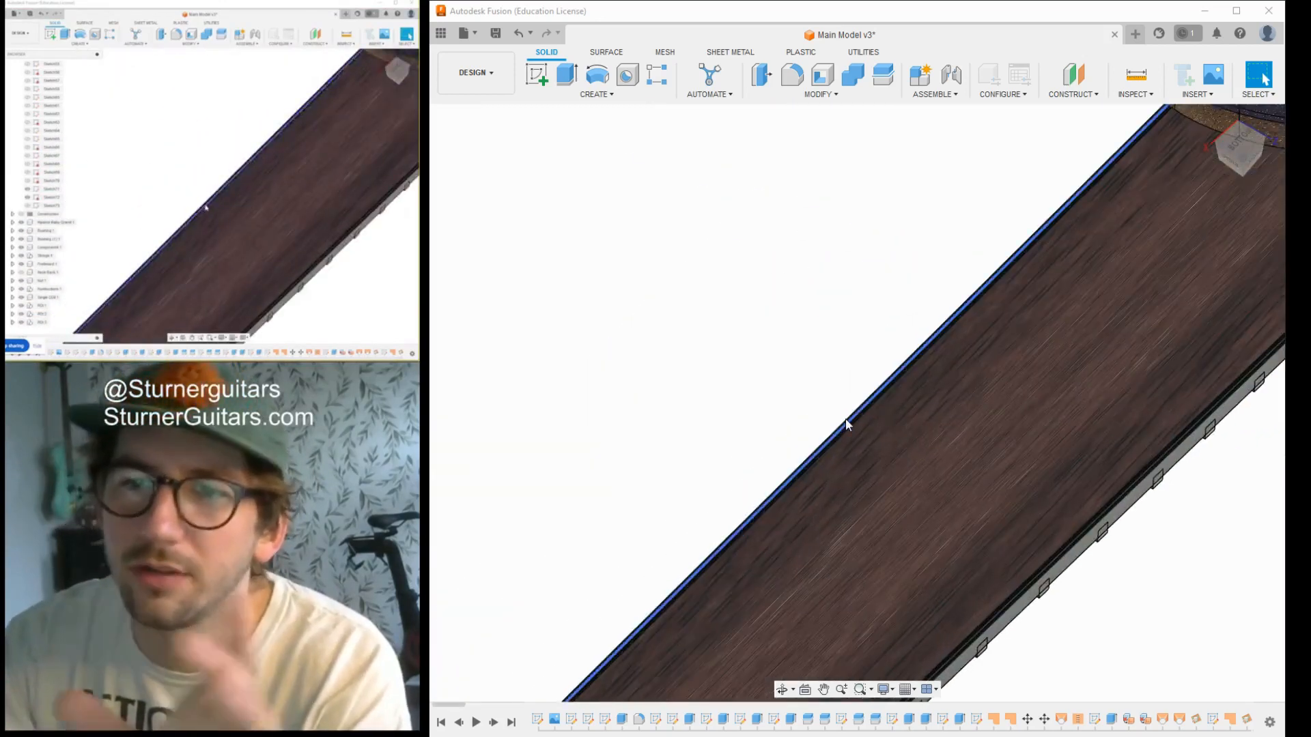
{"action": "scroll", "coordinate": [1046, 511], "scroll_direction": "down", "scroll_amount": 6}
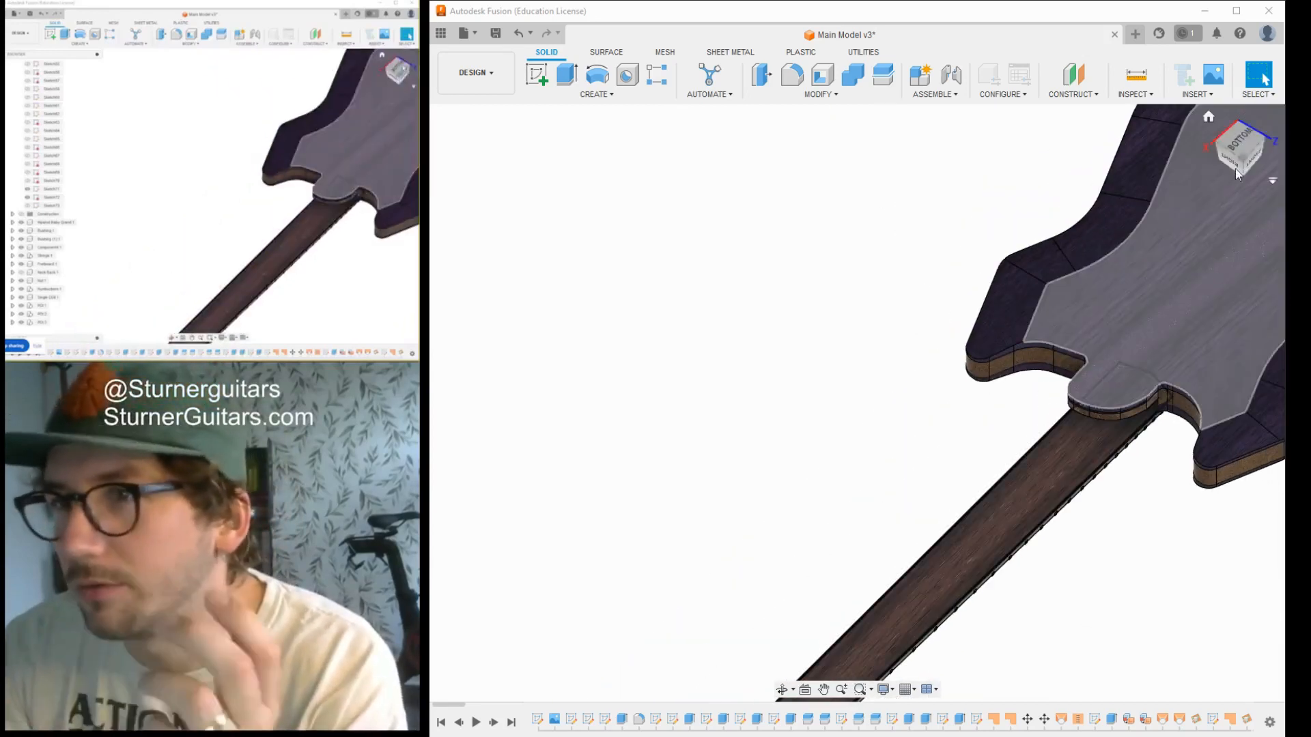
{"action": "left_click_drag", "start_coordinate": [1245, 149], "coordinate": [1209, 72]}
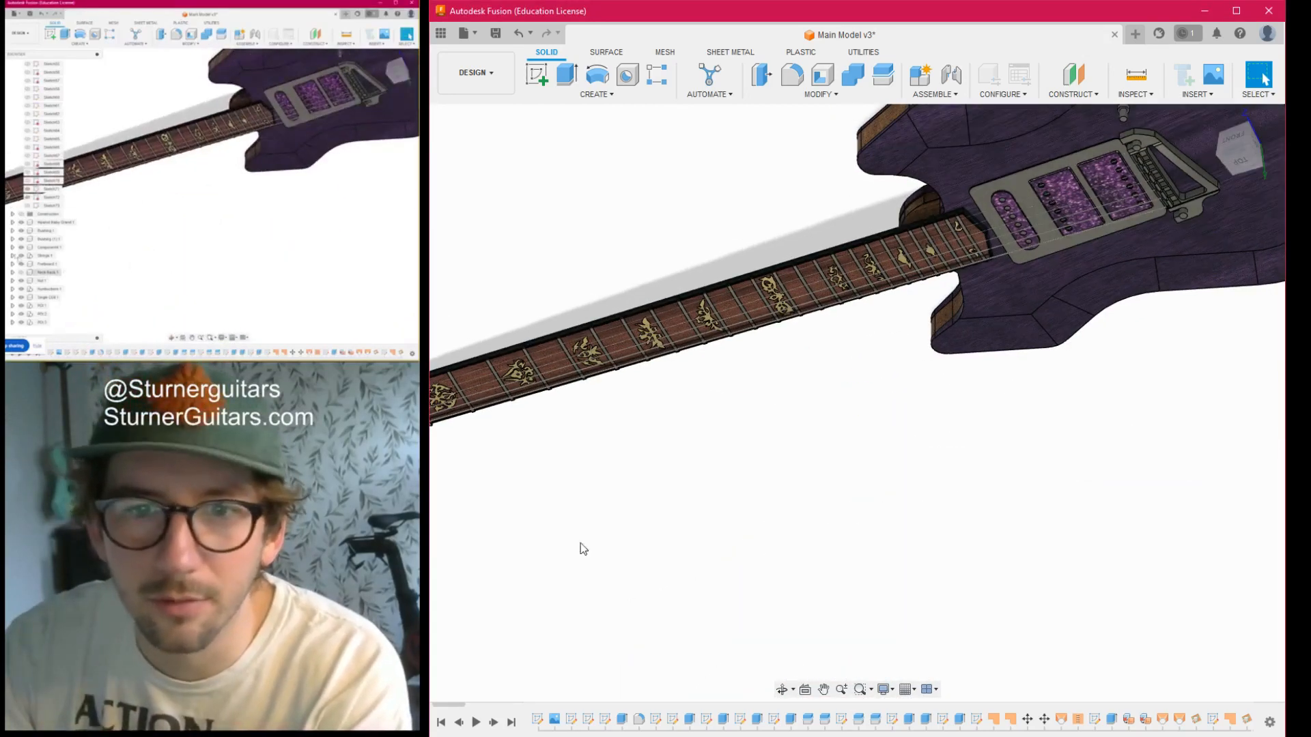
{"action": "left_click", "coordinate": [478, 557]}
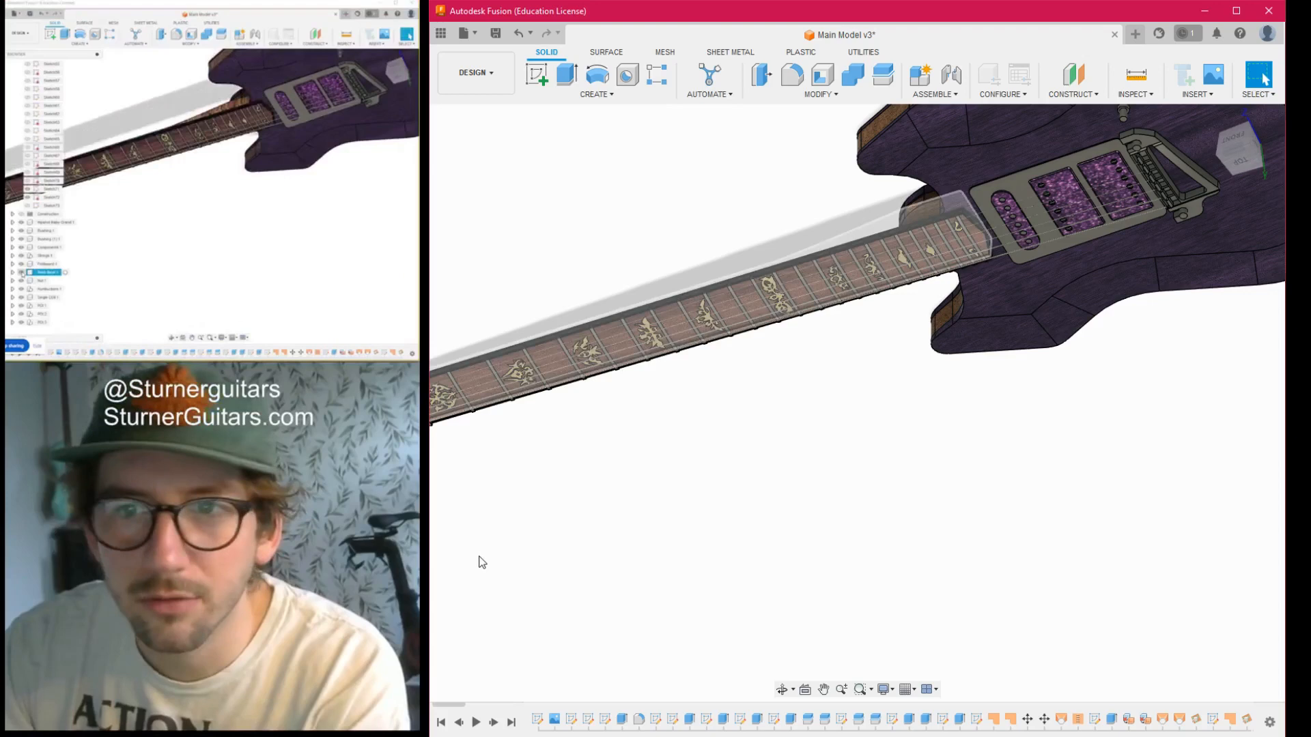
- Inspect the guitar body's side and rear edge layers around the electronics cavity and the sketched circles
{"action": "scroll", "coordinate": [760, 552], "scroll_direction": "down", "scroll_amount": 4}
{"action": "scroll", "coordinate": [764, 557], "scroll_direction": "down", "scroll_amount": 5}
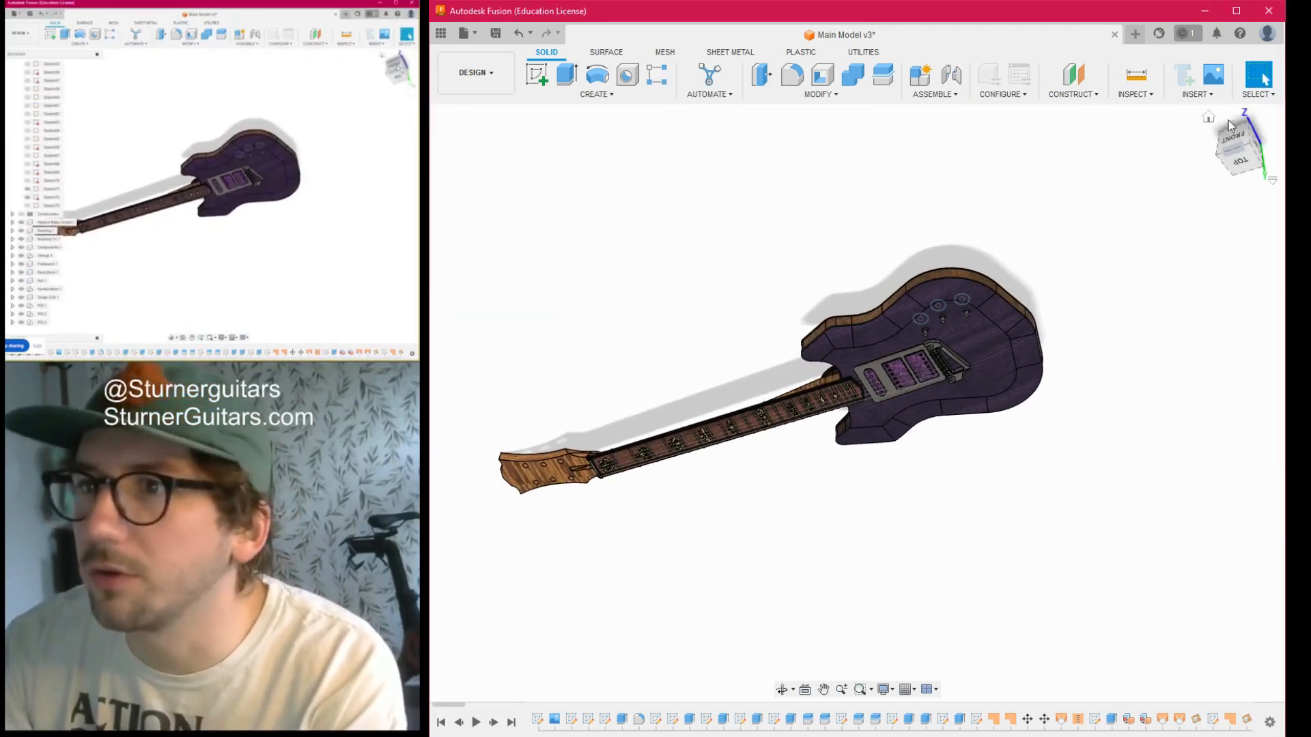
{"action": "left_click_drag", "start_coordinate": [1241, 147], "coordinate": [1257, 230]}
{"action": "scroll", "coordinate": [938, 502], "scroll_direction": "up", "scroll_amount": 6}
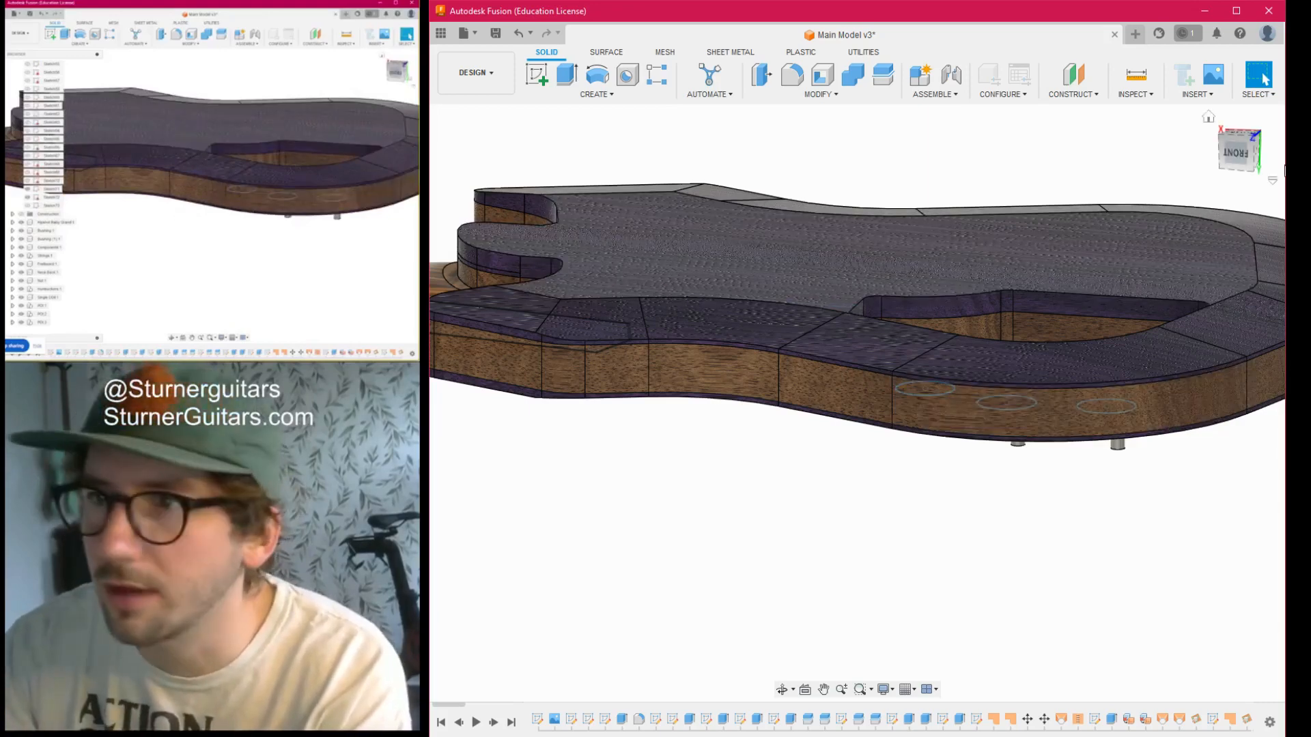
{"action": "left_click_drag", "start_coordinate": [1240, 154], "coordinate": [1243, 175]}
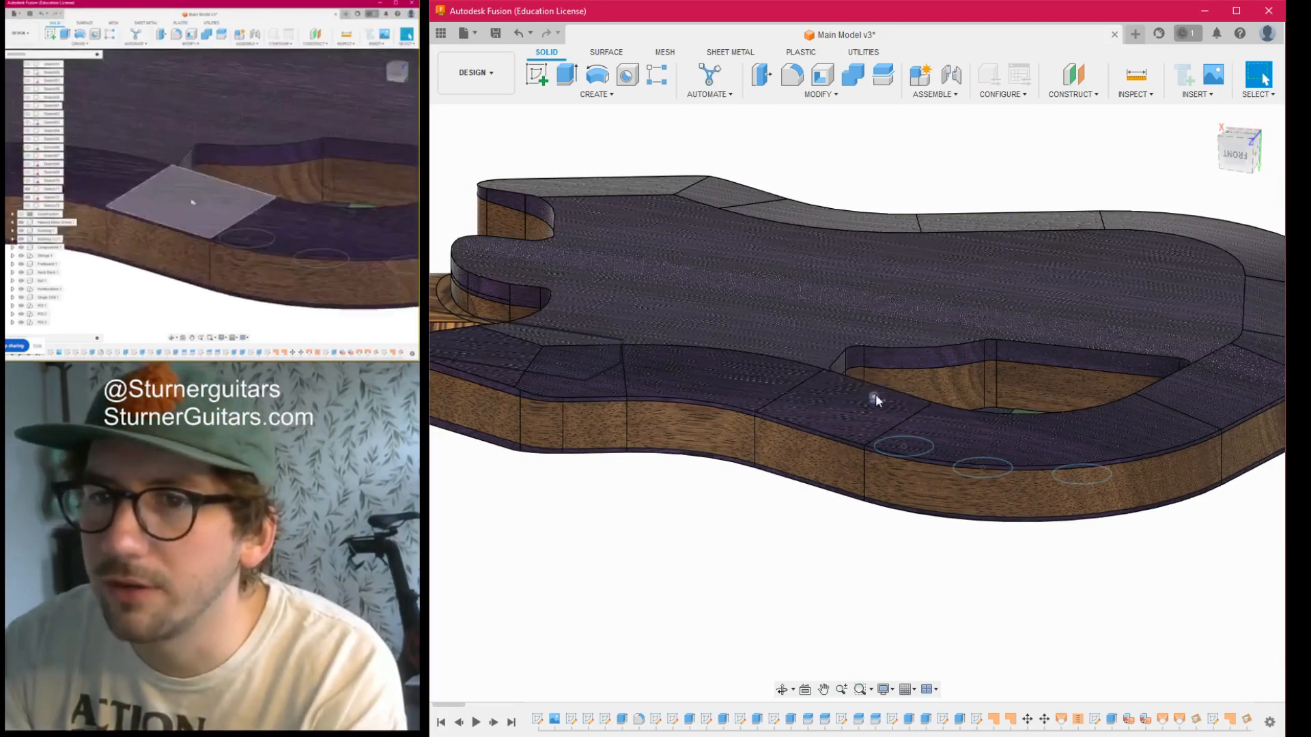
{"action": "scroll", "coordinate": [874, 394], "scroll_direction": "up", "scroll_amount": 5}
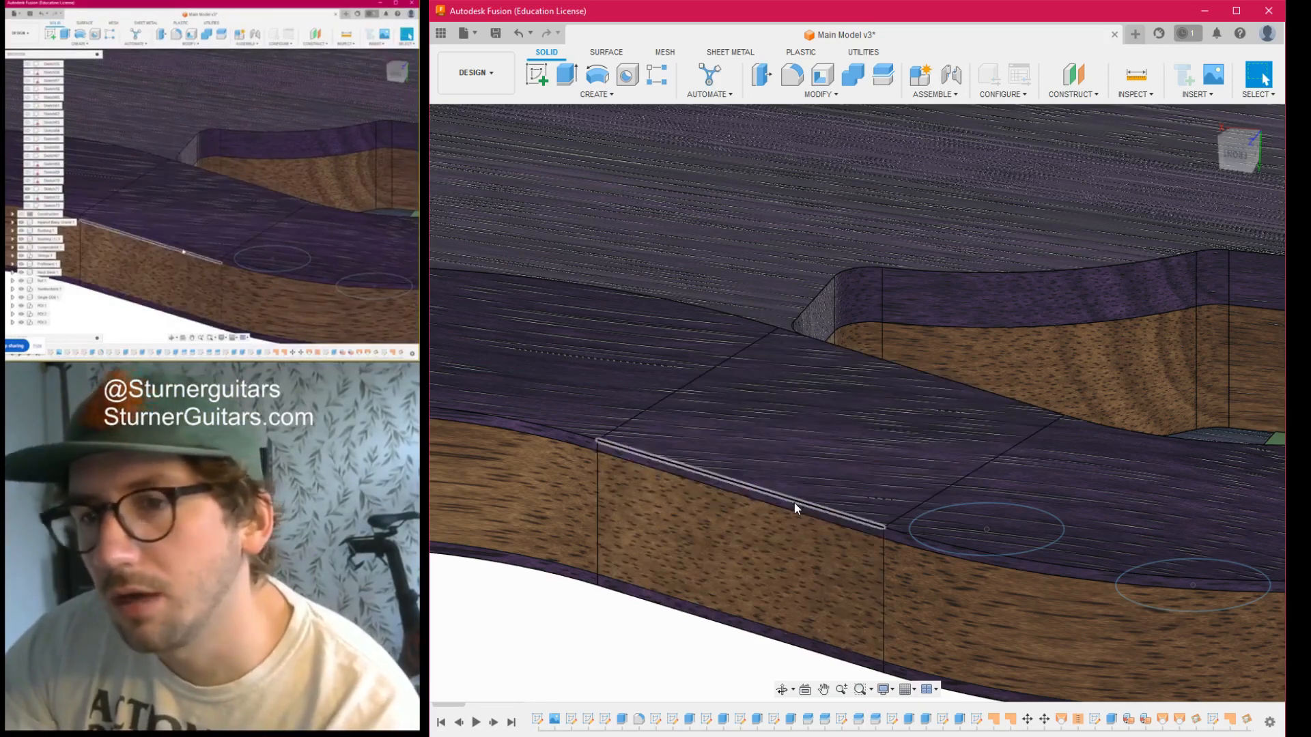
{"action": "scroll", "coordinate": [910, 564], "scroll_direction": "down", "scroll_amount": 3}
{"action": "scroll", "coordinate": [909, 572], "scroll_direction": "down", "scroll_amount": 3}
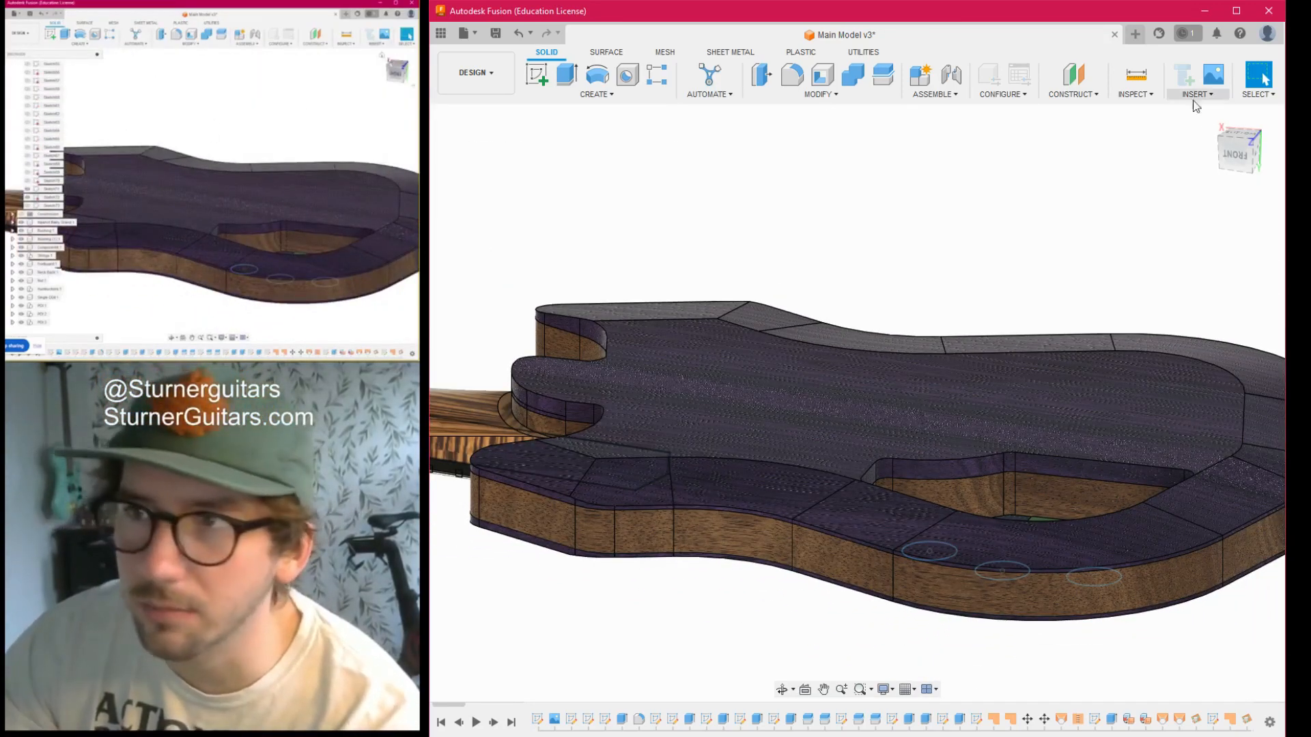
{"action": "left_click_drag", "start_coordinate": [1229, 134], "coordinate": [1258, 179]}
{"action": "scroll", "coordinate": [999, 493], "scroll_direction": "down", "scroll_amount": 4}
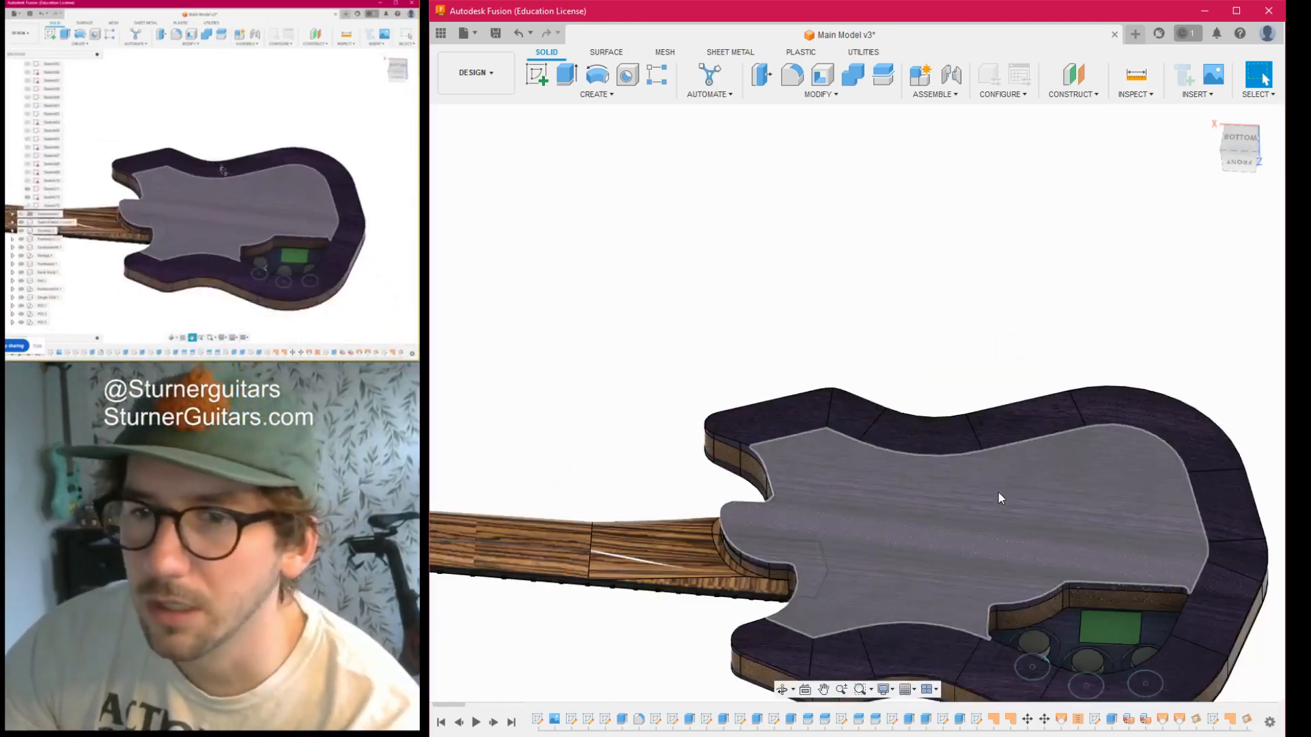
- Examine the electronics cavity straight from below, comparing the potentiometers and green block with the sketched circles
{"action": "middle_click_drag", "start_coordinate": [998, 493], "coordinate": [853, 296]}
{"action": "left_click", "coordinate": [1240, 141]}
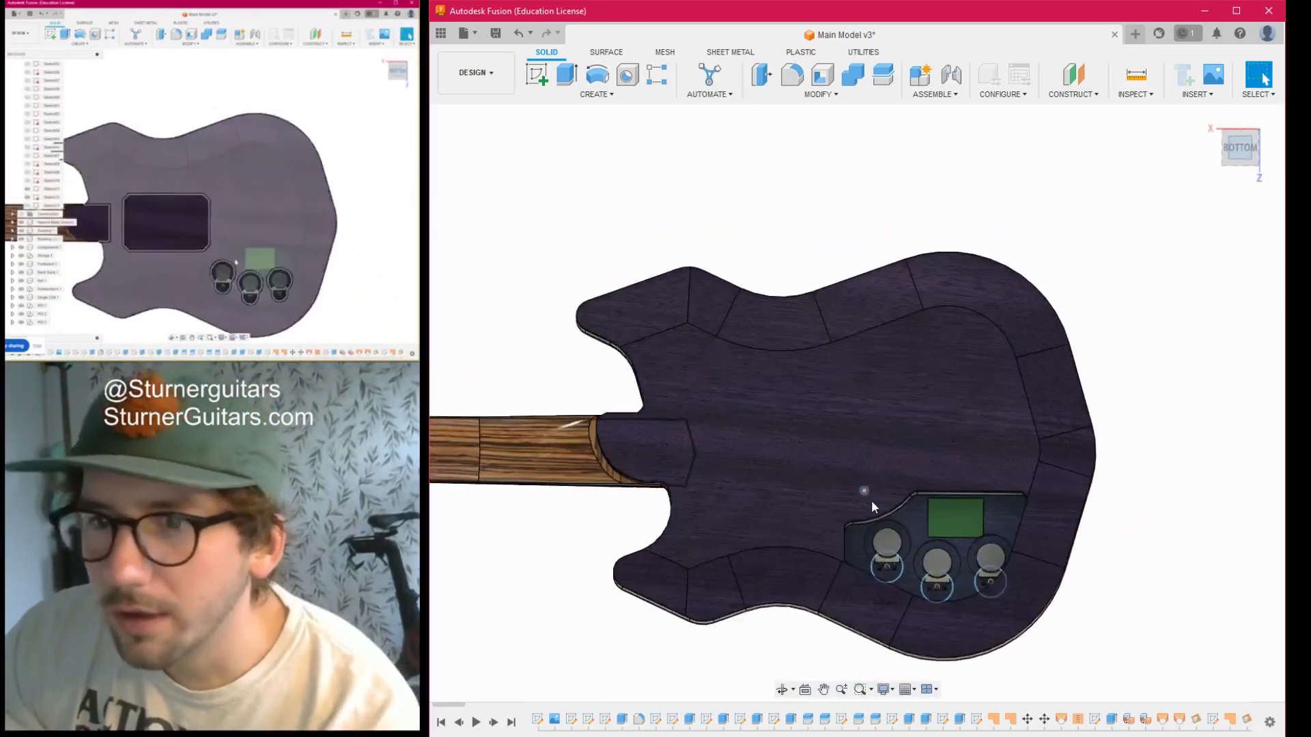
{"action": "scroll", "coordinate": [864, 486], "scroll_direction": "up", "scroll_amount": 5}
{"action": "middle_click_drag", "start_coordinate": [906, 523], "coordinate": [775, 289]}
{"action": "scroll", "coordinate": [1006, 386], "scroll_direction": "up", "scroll_amount": 3}
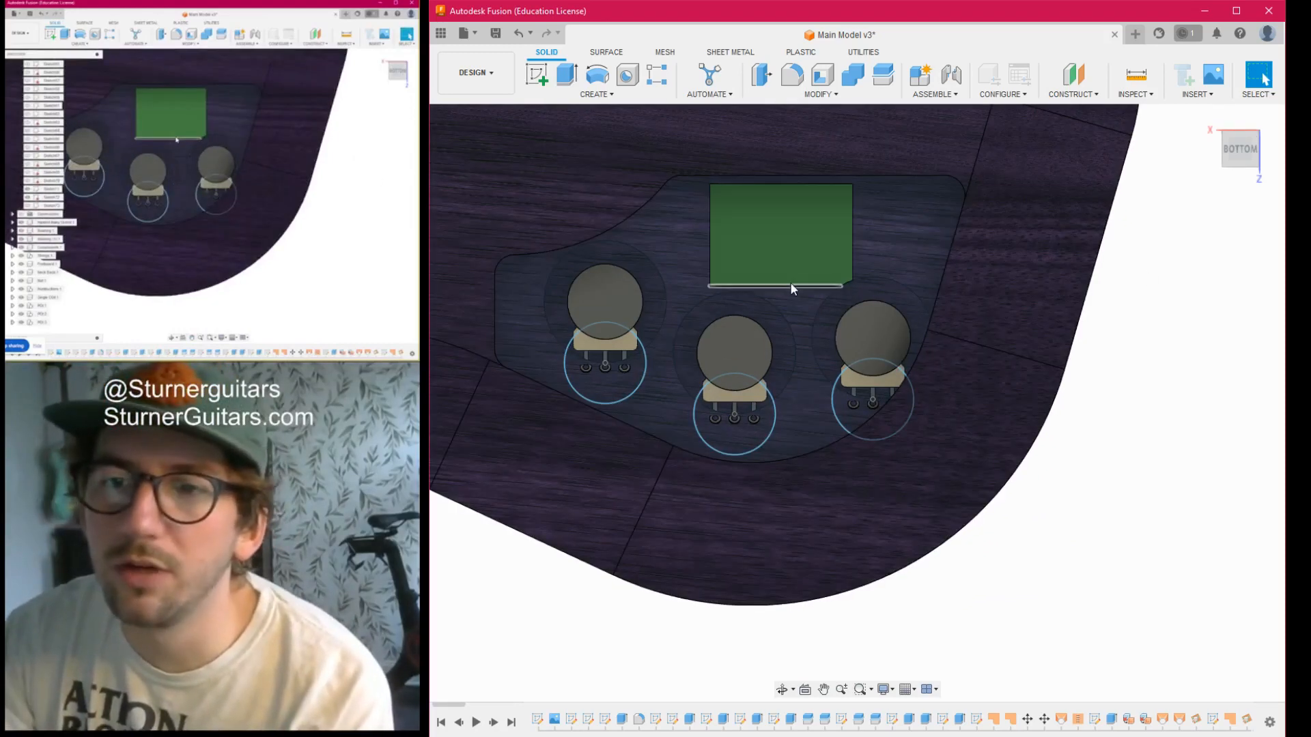
{"action": "scroll", "coordinate": [792, 280], "scroll_direction": "down", "scroll_amount": 2}
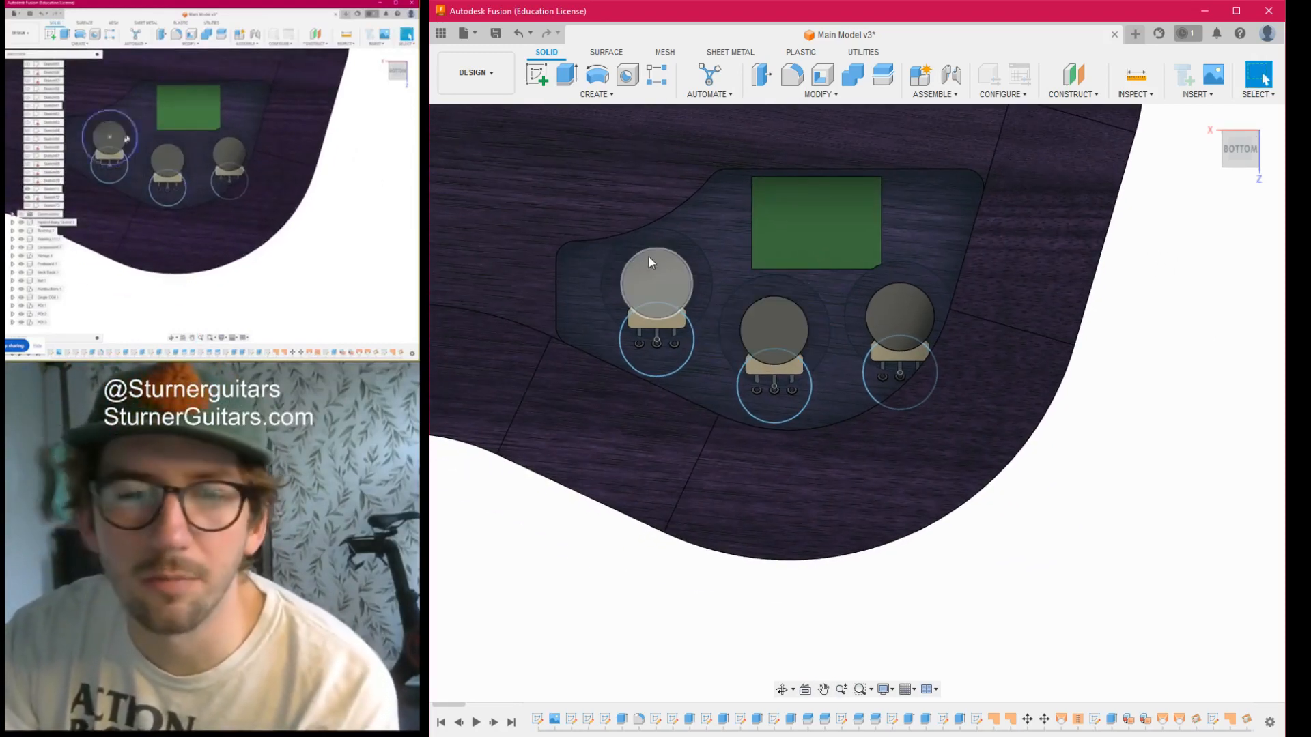
{"action": "scroll", "coordinate": [678, 310], "scroll_direction": "up", "scroll_amount": 2}
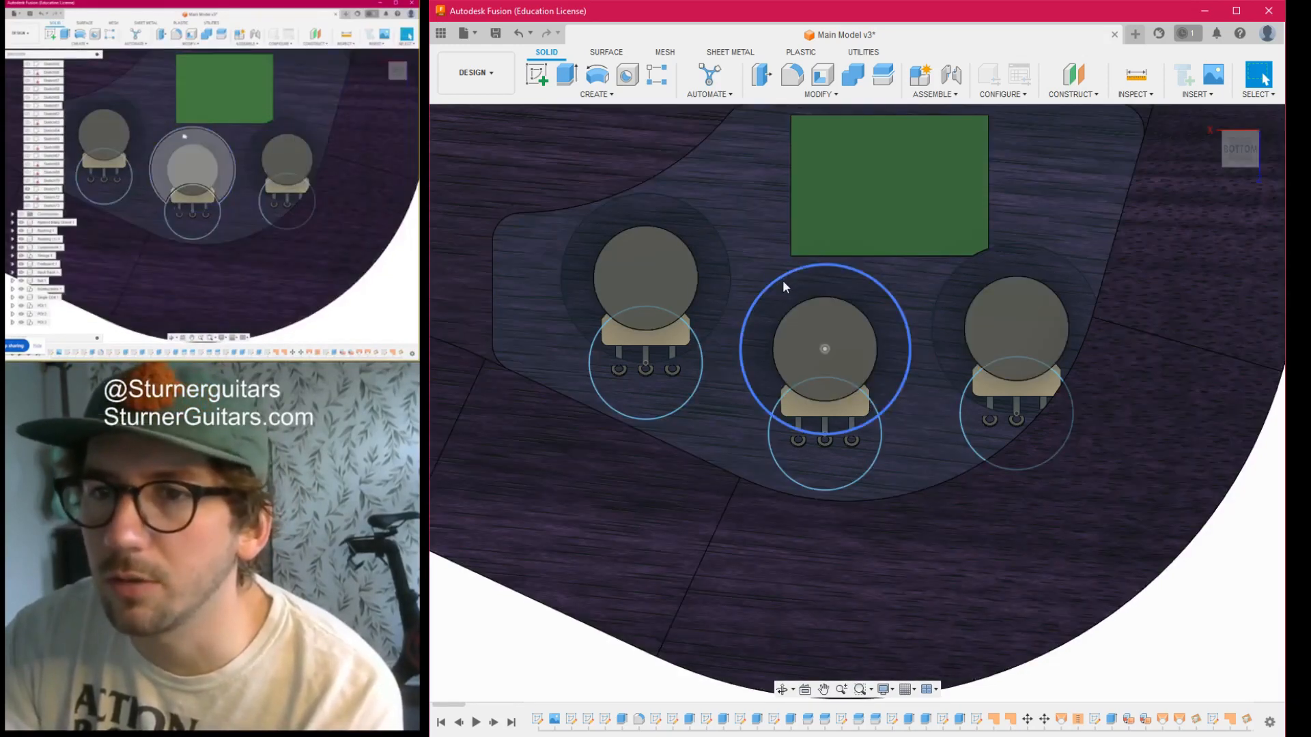
- Compare the potentiometer shafts on the guitar's front and the potentiometers in the rear cavity with the three sketched circles
{"action": "scroll", "coordinate": [892, 331], "scroll_direction": "down", "scroll_amount": 2}
{"action": "middle_click_drag", "start_coordinate": [1272, 149], "coordinate": [936, 236], "text": "shift"}
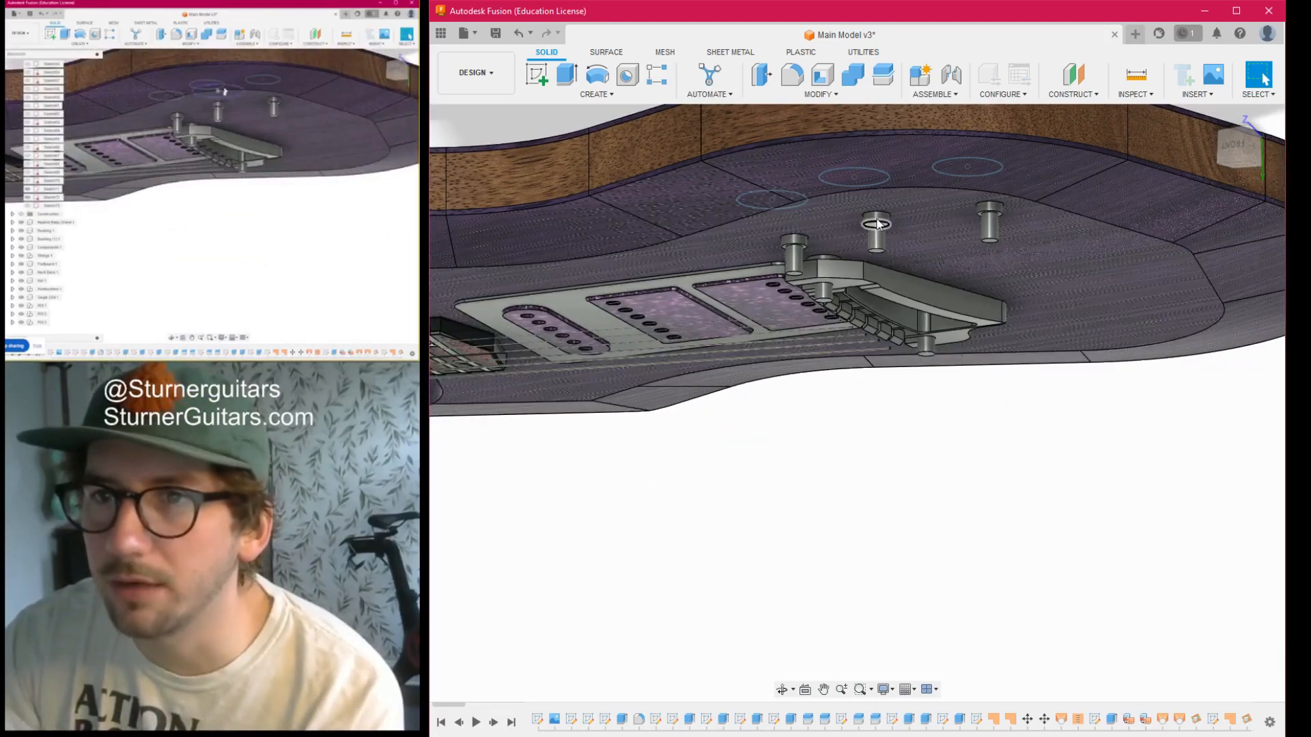
{"action": "middle_click_drag", "start_coordinate": [1230, 156], "coordinate": [808, 421], "text": "shift"}
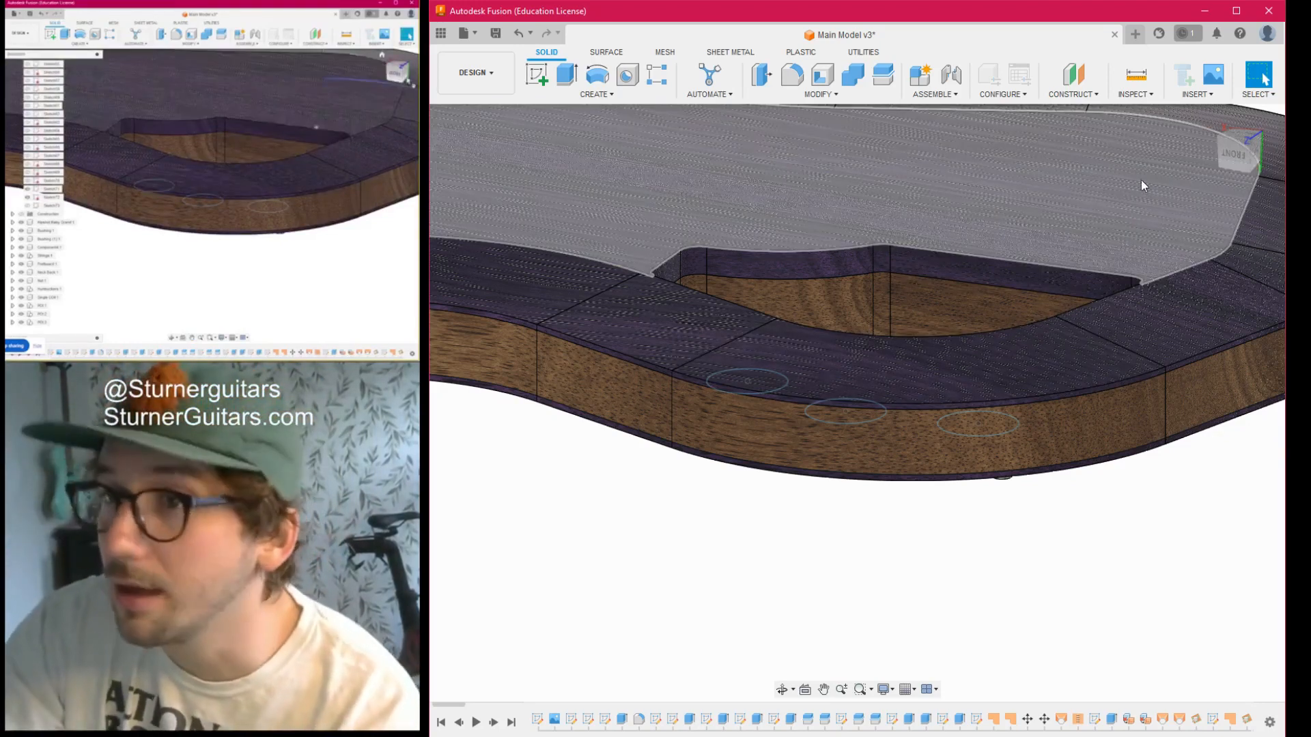
{"action": "left_click", "coordinate": [1231, 141]}
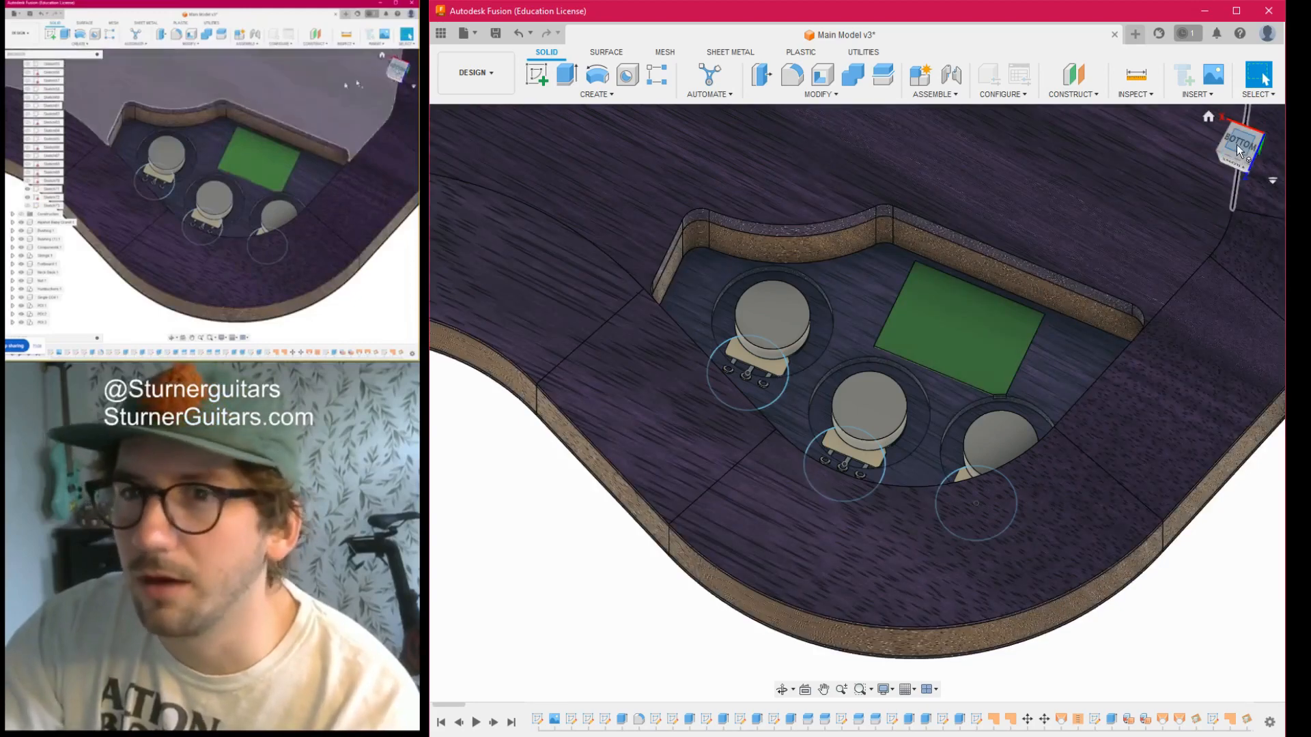
{"action": "left_click", "coordinate": [1237, 147]}
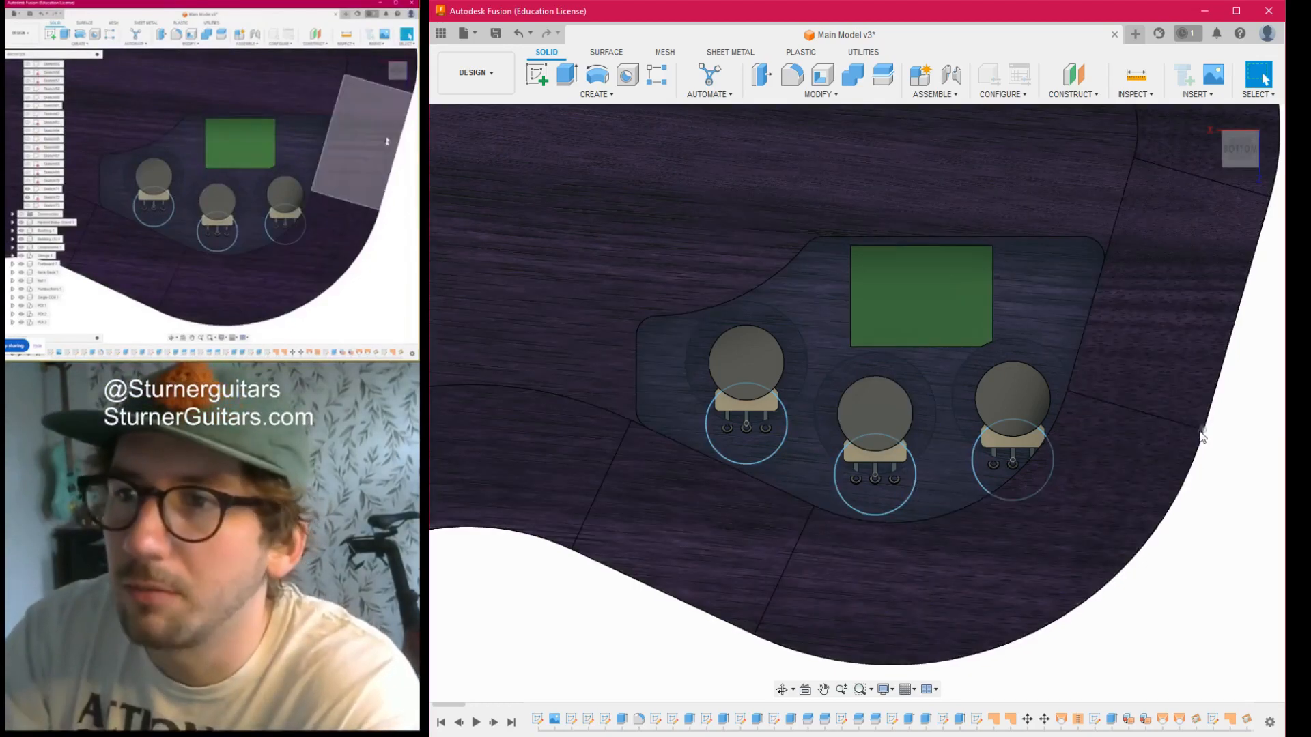
{"action": "left_click", "coordinate": [1250, 147]}
{"action": "mouse_move", "coordinate": [857, 403]}
{"action": "middle_mouse_down", "text": "shift"}
{"action": "mouse_move", "coordinate": [827, 367]}
{"action": "mouse_move", "coordinate": [805, 273]}
{"action": "mouse_move", "coordinate": [791, 303]}
{"action": "middle_mouse_up", "text": "shift"}
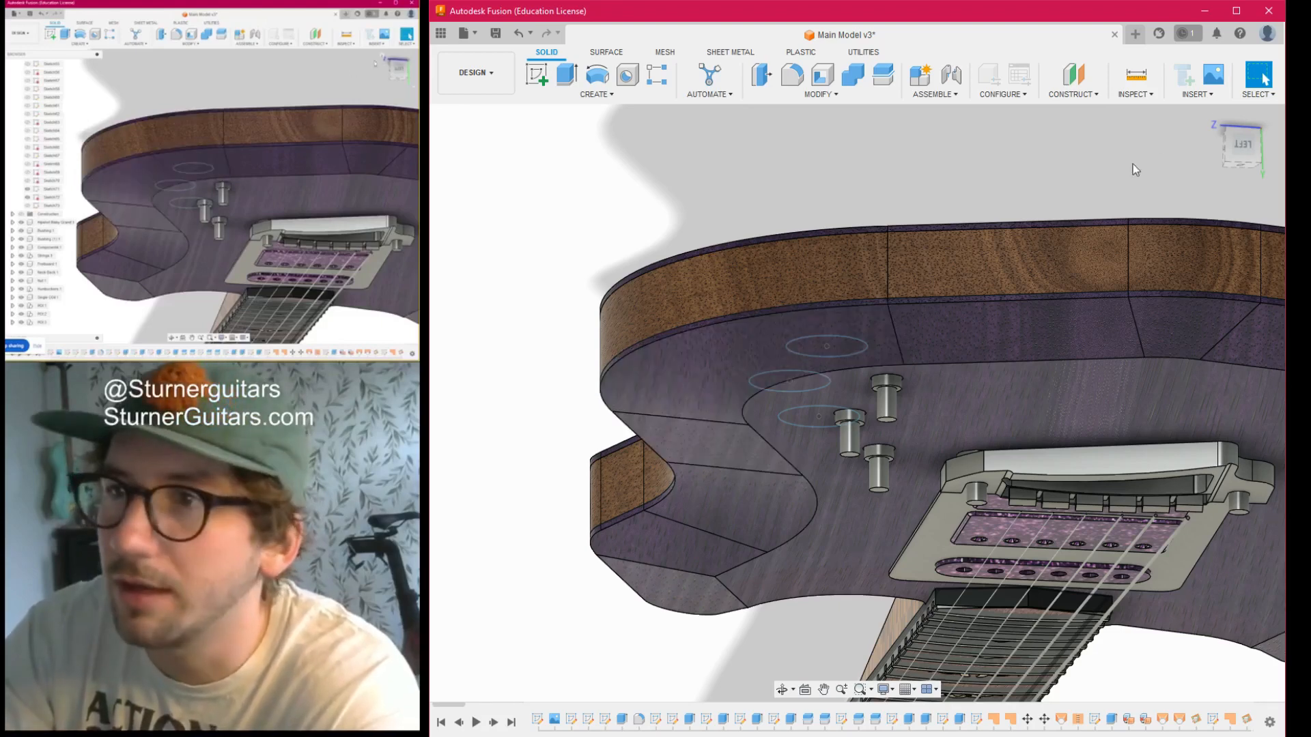
{"action": "left_click_drag", "start_coordinate": [1238, 138], "coordinate": [1239, 183]}
{"action": "left_click_drag", "start_coordinate": [1221, 165], "coordinate": [1189, 162]}
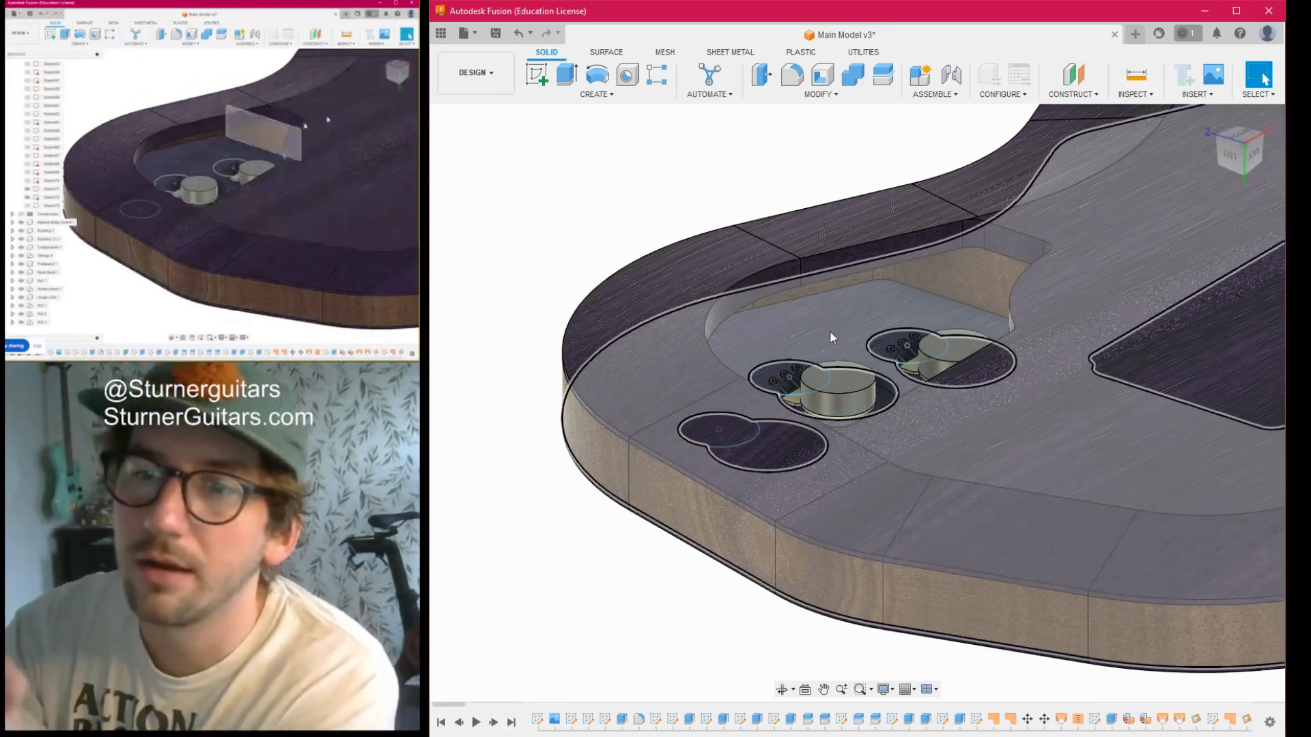
{"action": "mouse_move", "coordinate": [1237, 158]}
{"action": "left_mouse_down"}
{"action": "mouse_move", "coordinate": [1276, 130]}
{"action": "mouse_move", "coordinate": [1274, 105]}
{"action": "left_mouse_up"}
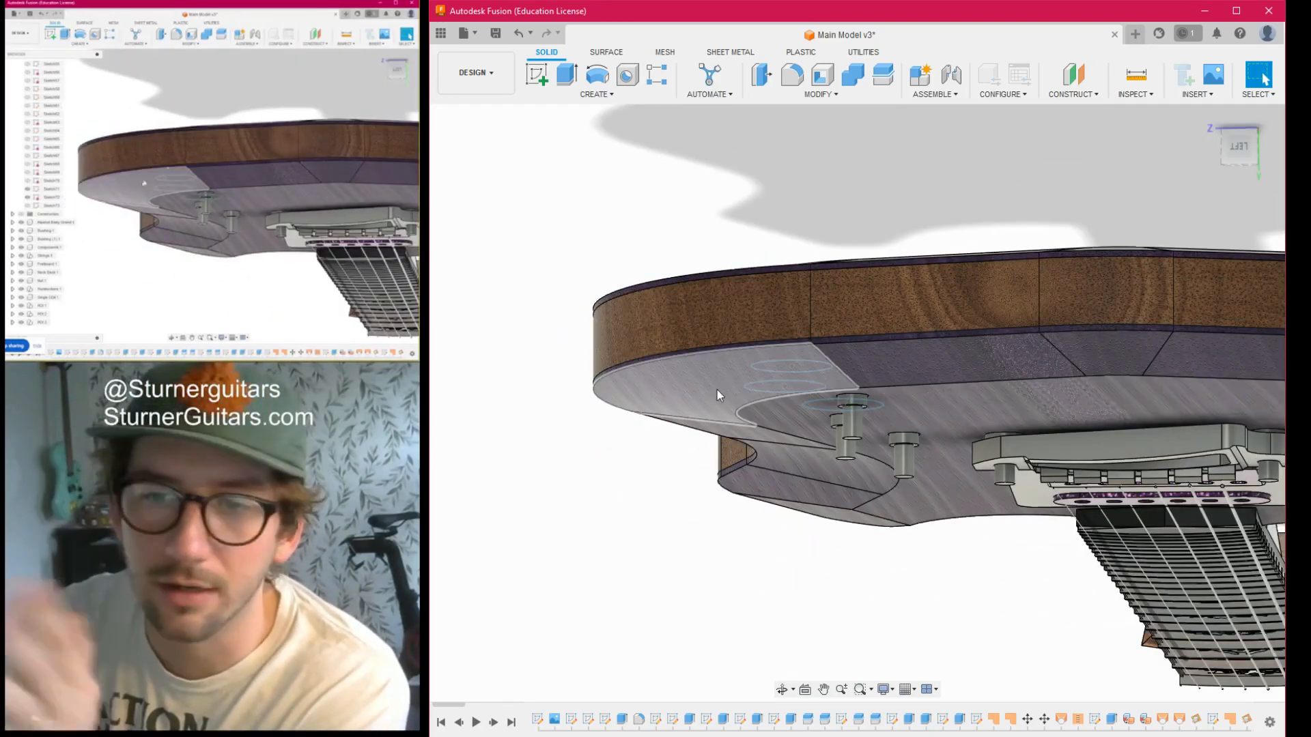
{"action": "left_click_drag", "start_coordinate": [1243, 153], "coordinate": [1259, 198]}
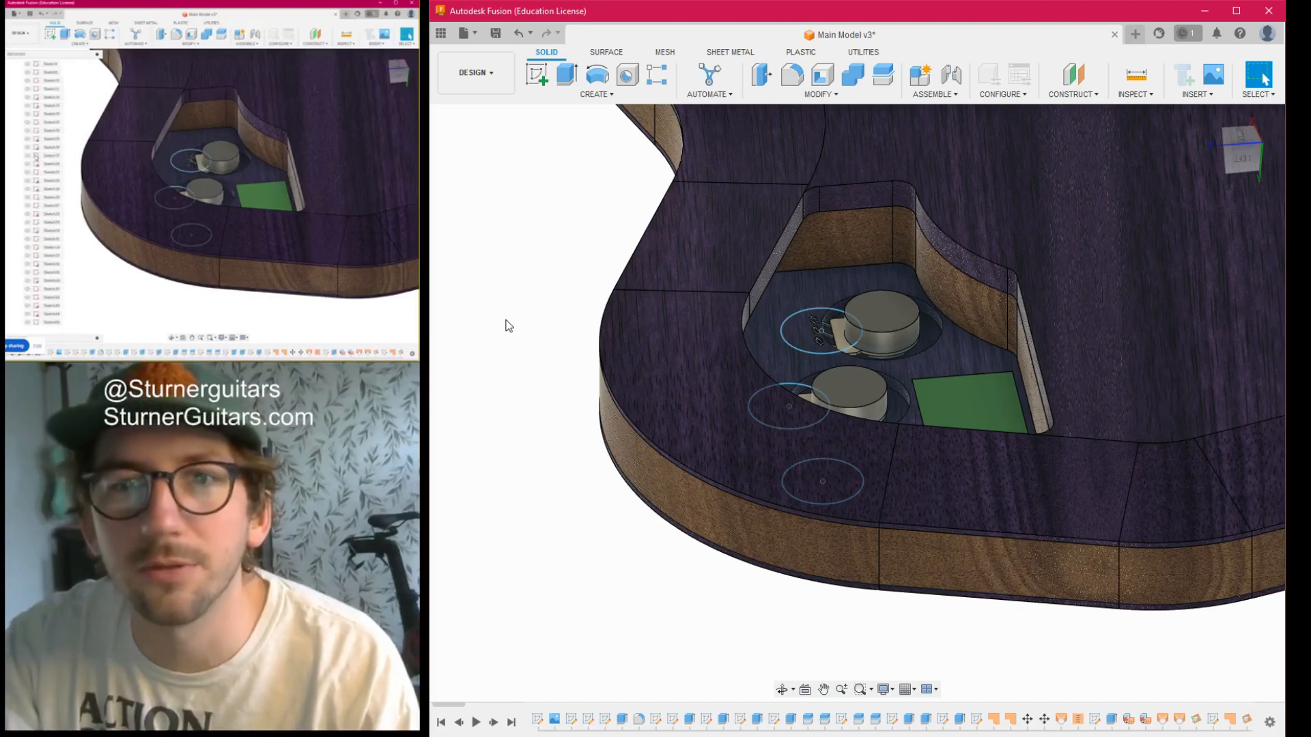
- Hide the guitar body's back layer so the whole electronics cavity in the core is exposed
{"action": "left_click", "coordinate": [463, 207]}
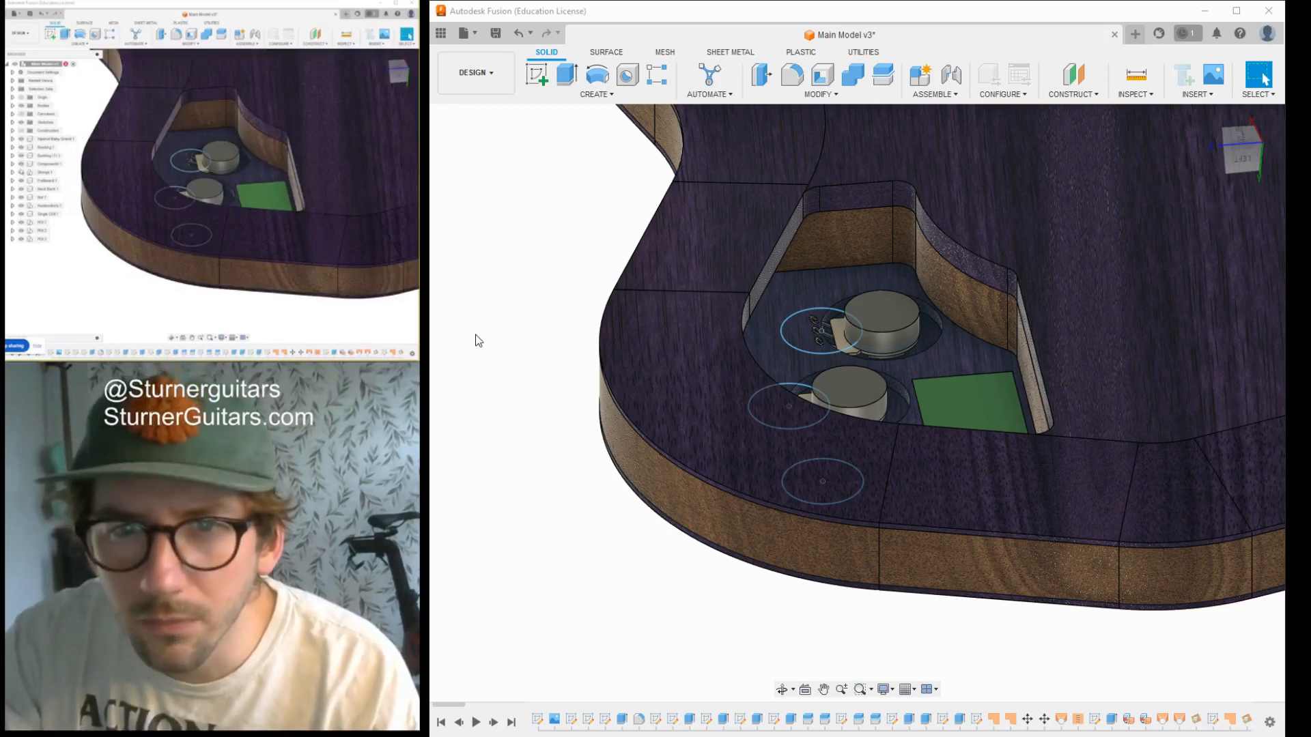
{"action": "left_click", "coordinate": [778, 164]}
{"action": "left_click", "coordinate": [777, 162]}
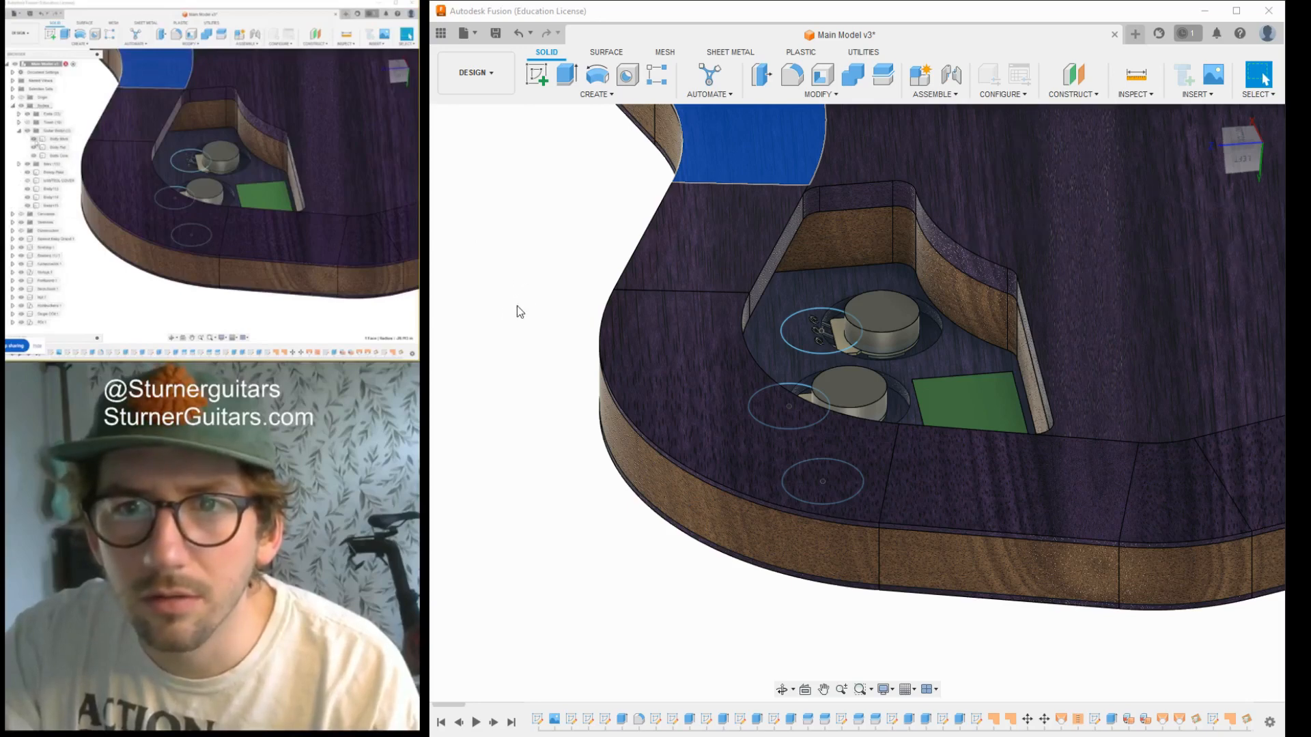
{"action": "left_click", "coordinate": [507, 288]}
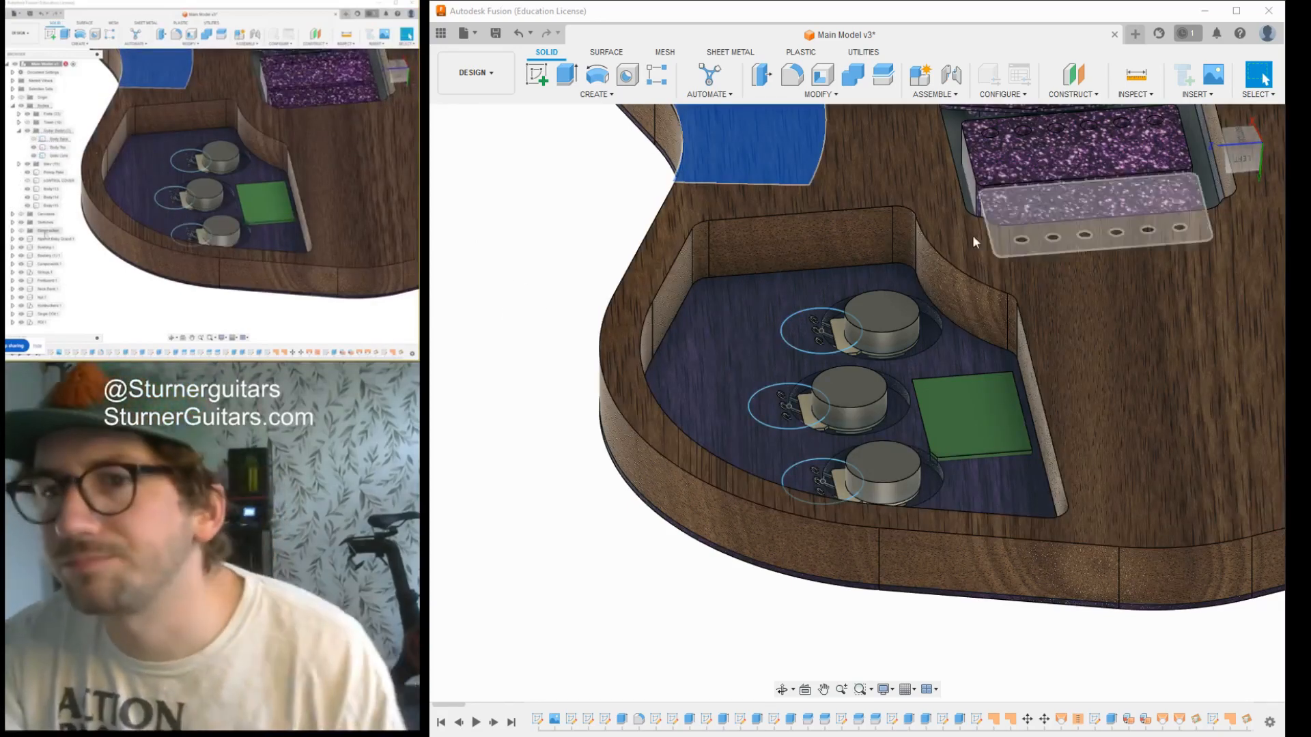
{"action": "left_click", "coordinate": [708, 615]}
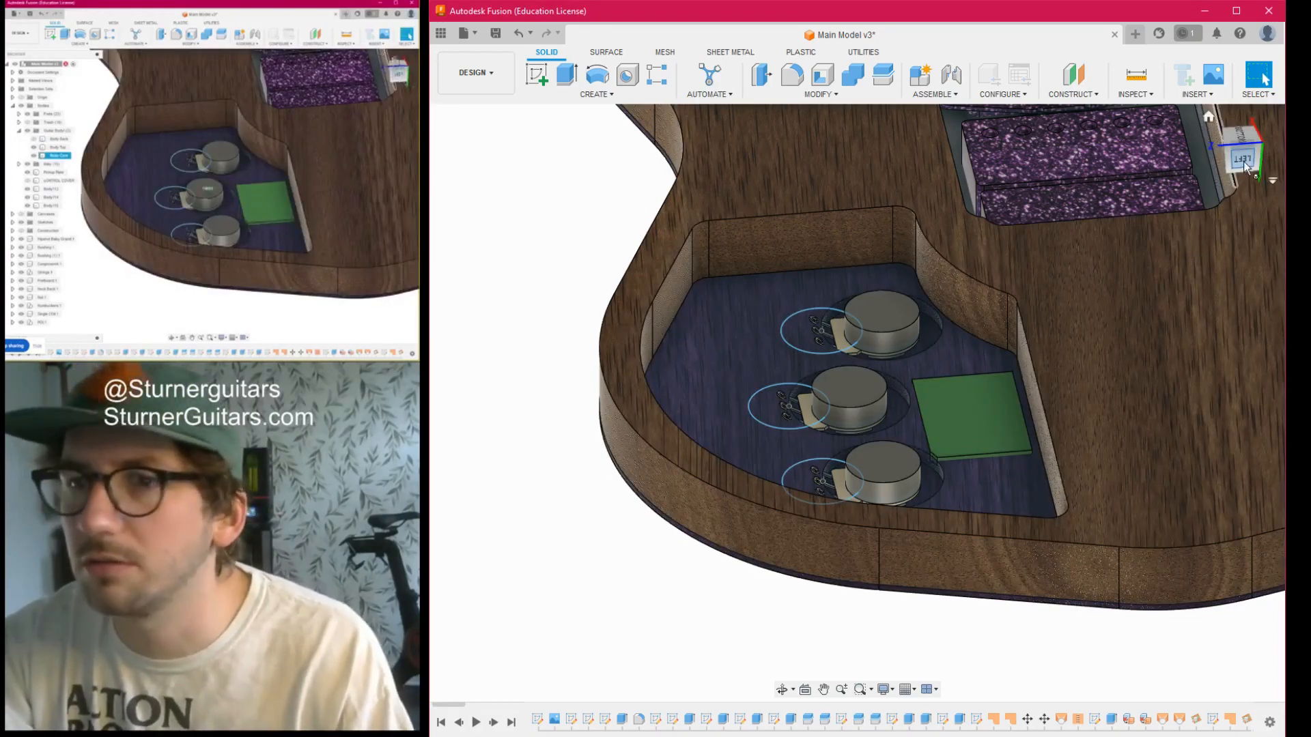
- Move the three potentiometers together straight out of the cavity, well clear of the body's back
{"action": "left_click_drag", "start_coordinate": [1243, 169], "coordinate": [1239, 112]}
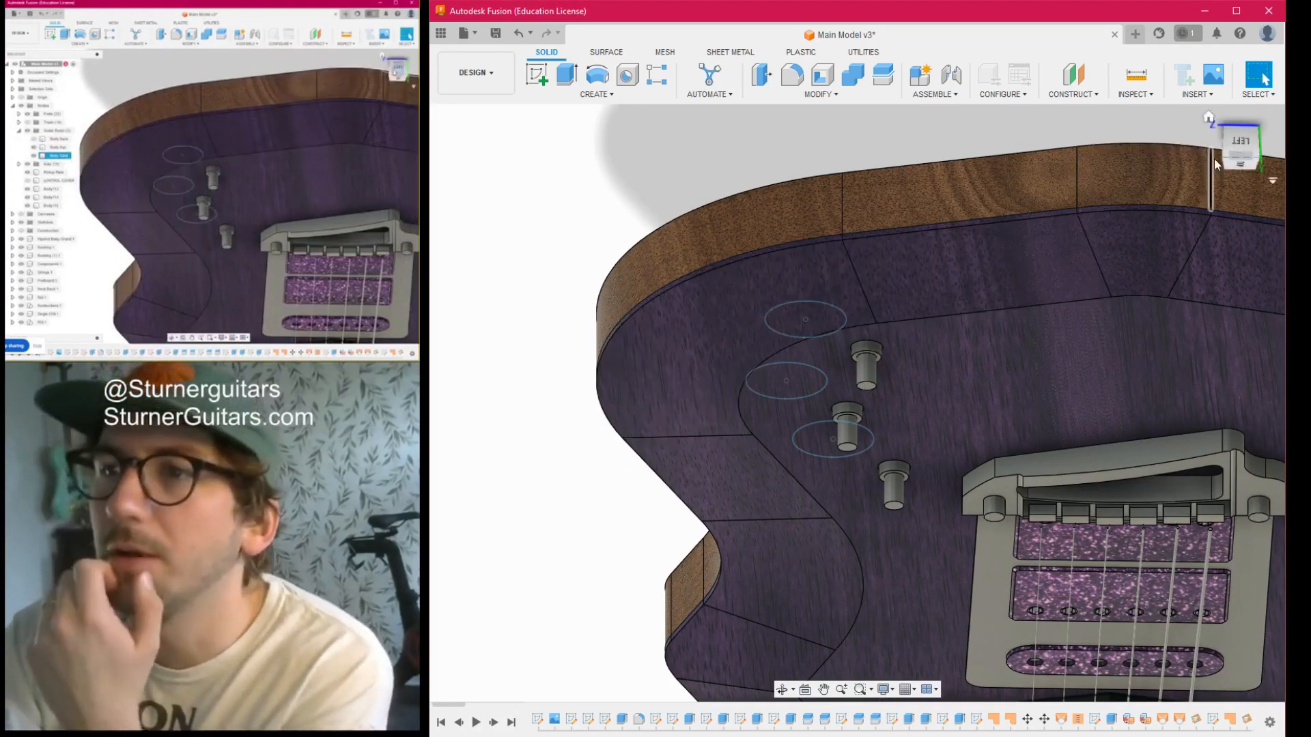
{"action": "left_click", "coordinate": [1216, 164]}
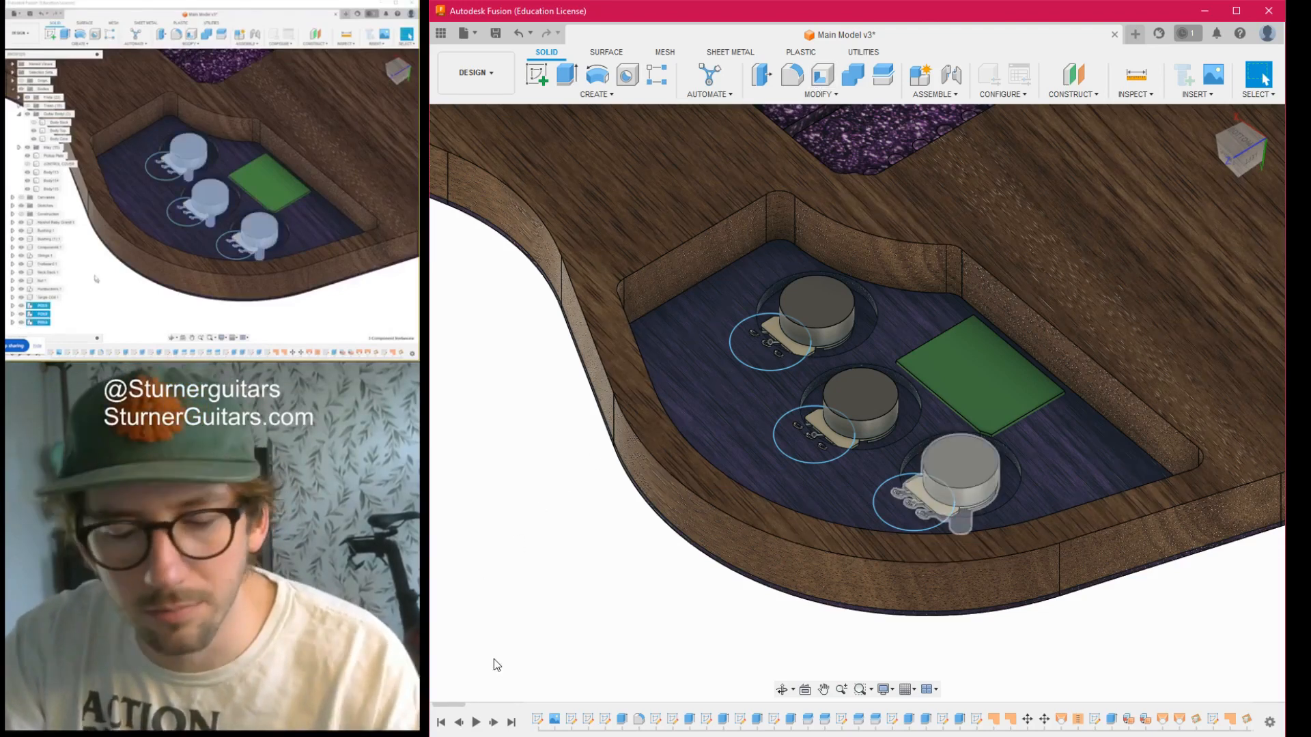
{"action": "left_click", "coordinate": [494, 659]}
{"action": "left_click", "coordinate": [497, 644], "text": "ctrl"}
{"action": "left_click", "coordinate": [499, 626], "text": "ctrl"}
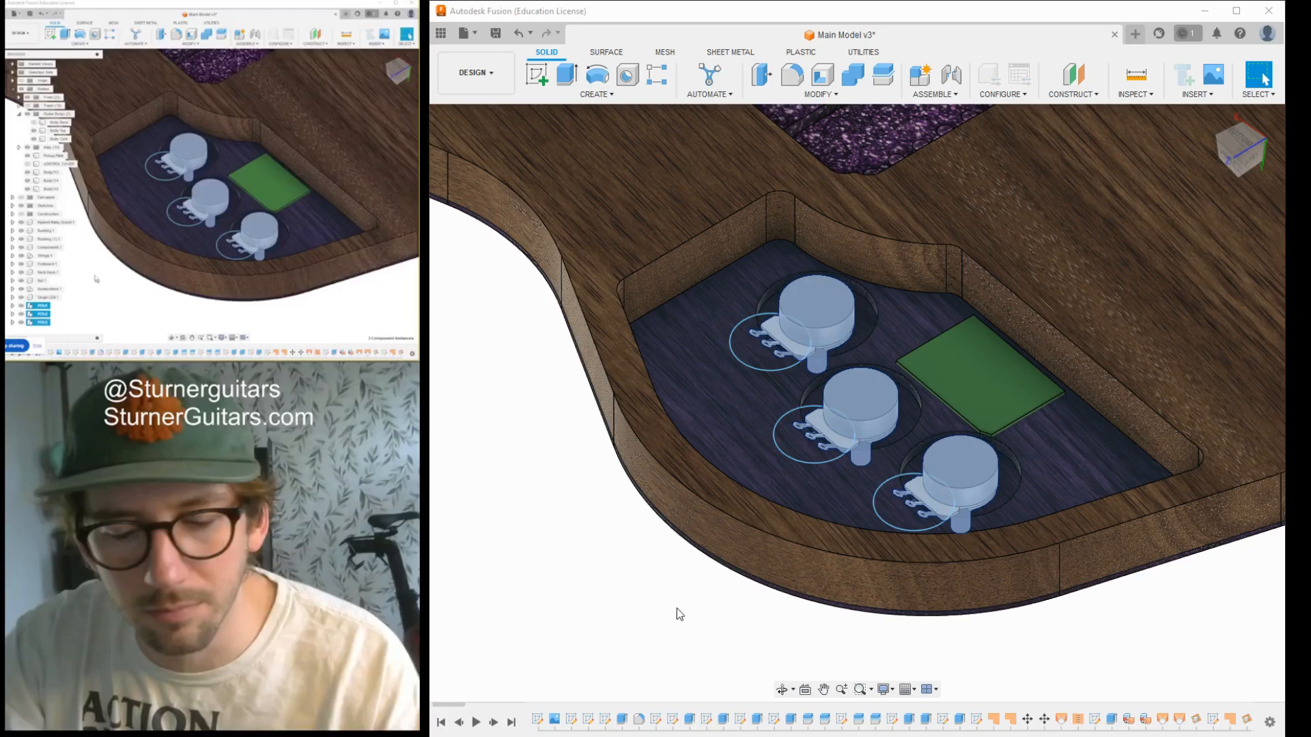
{"action": "key", "text": "m"}
{"action": "left_click_drag", "start_coordinate": [1249, 171], "coordinate": [1202, 115]}
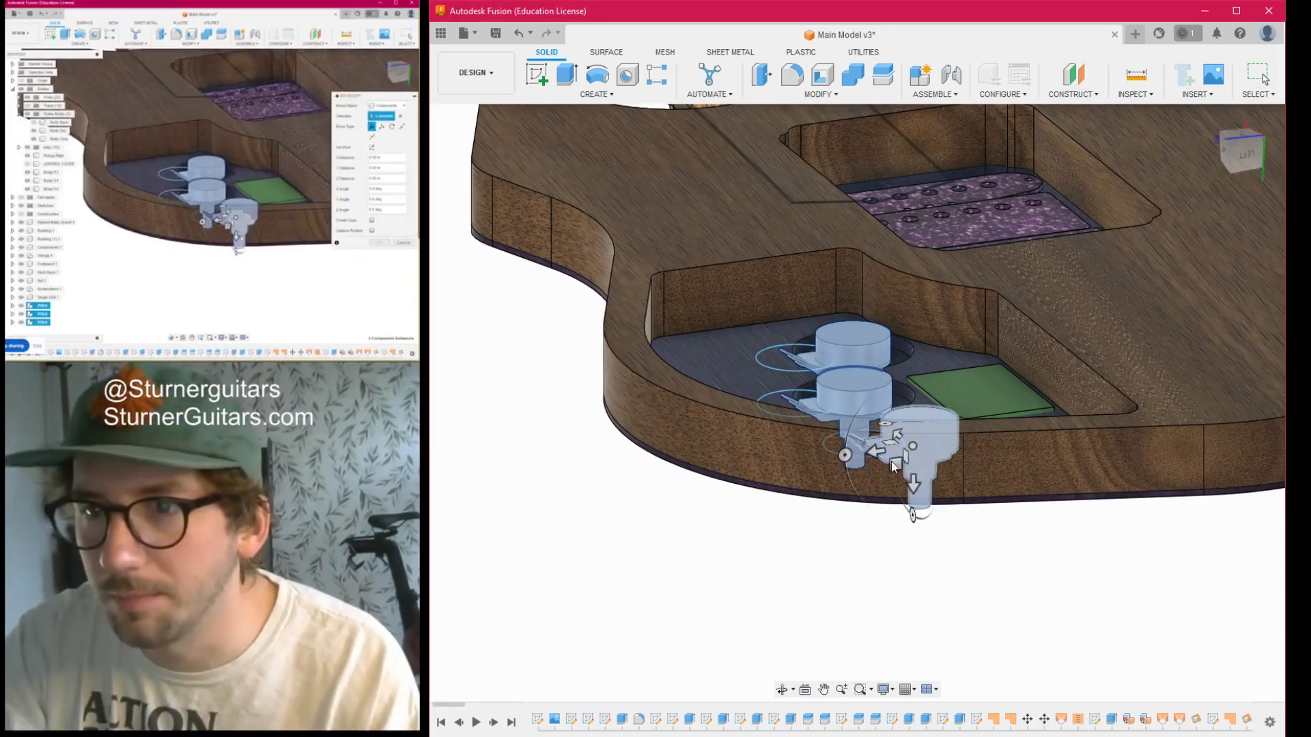
{"action": "left_click_drag", "start_coordinate": [915, 488], "coordinate": [912, 139]}
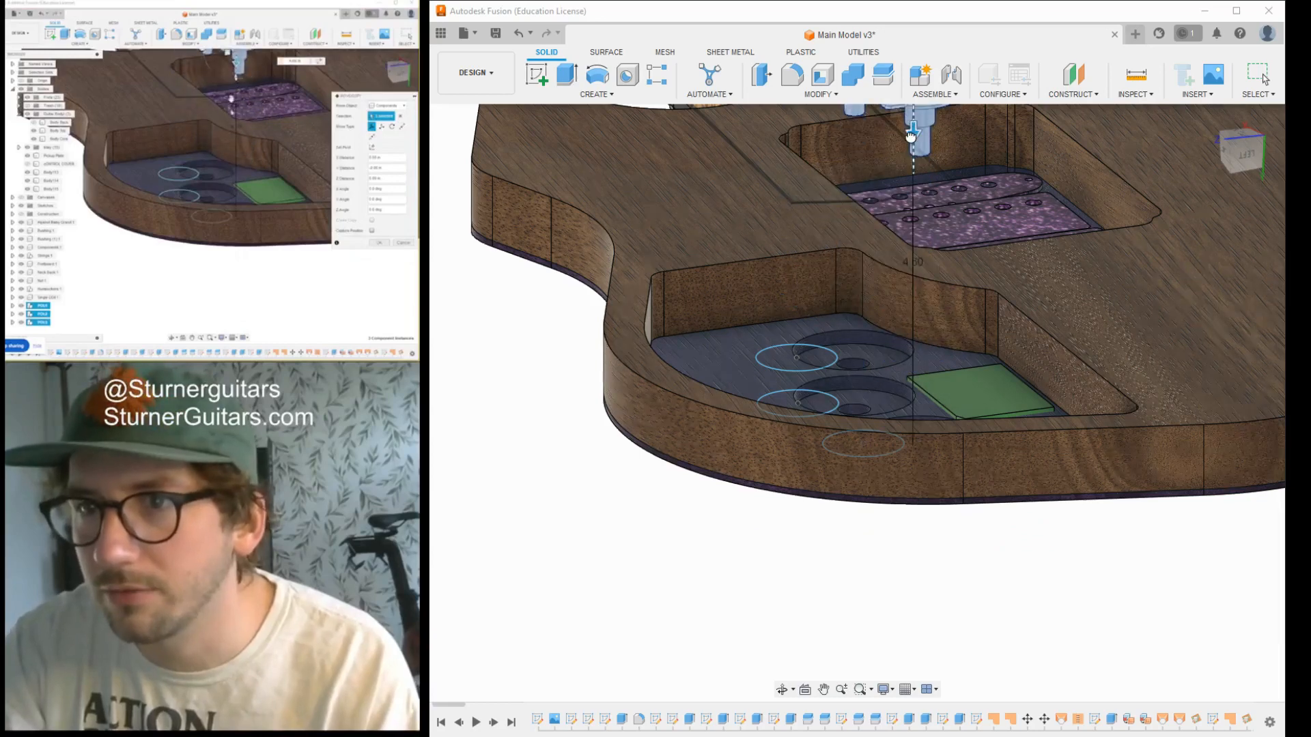
{"action": "scroll", "coordinate": [874, 464], "scroll_direction": "down", "scroll_amount": 1}
{"action": "scroll", "coordinate": [858, 469], "scroll_direction": "down", "scroll_amount": 3}
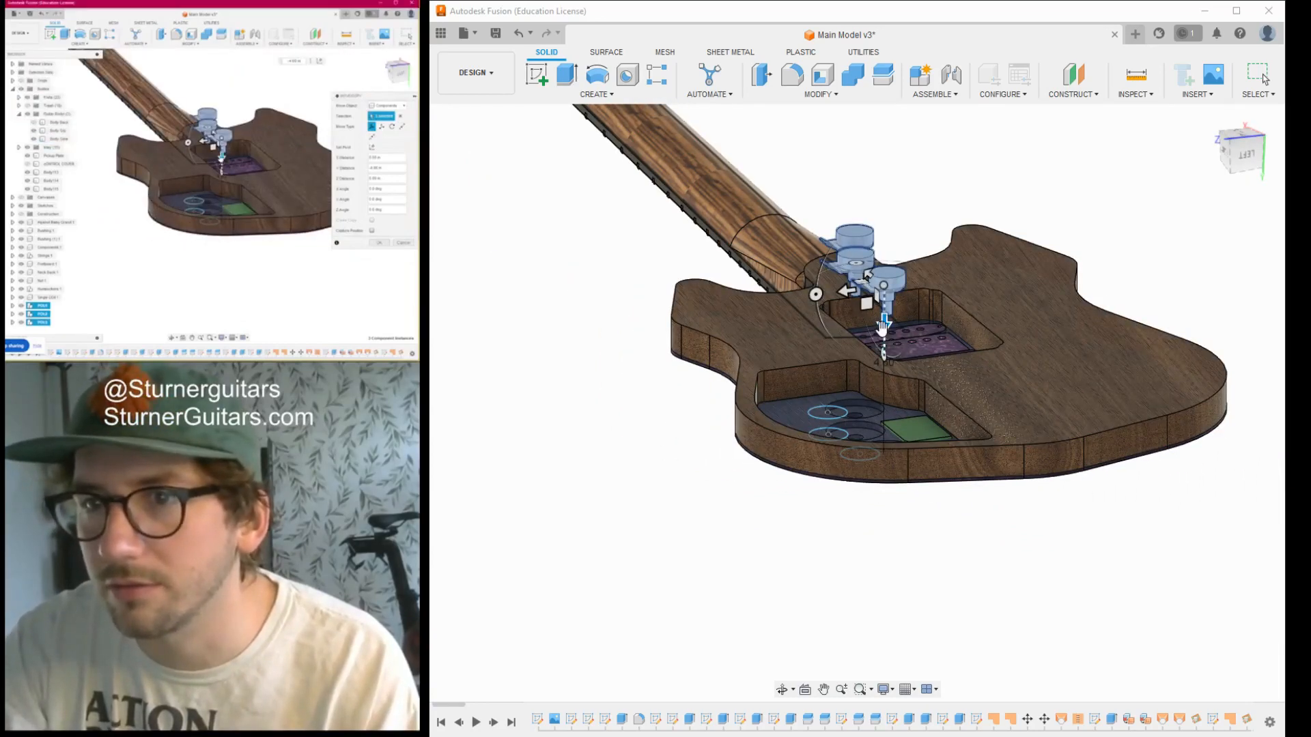
{"action": "left_click_drag", "start_coordinate": [882, 326], "coordinate": [883, 234]}
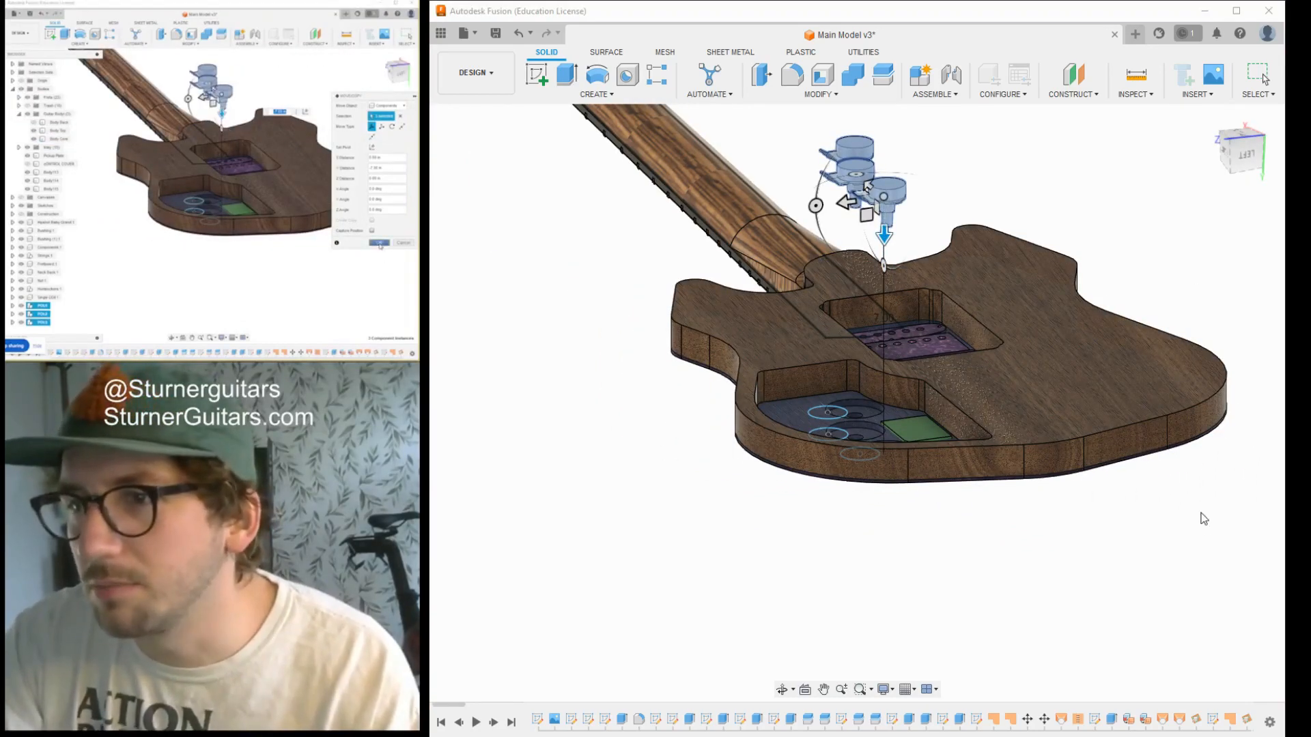
{"action": "left_click", "coordinate": [1204, 524]}
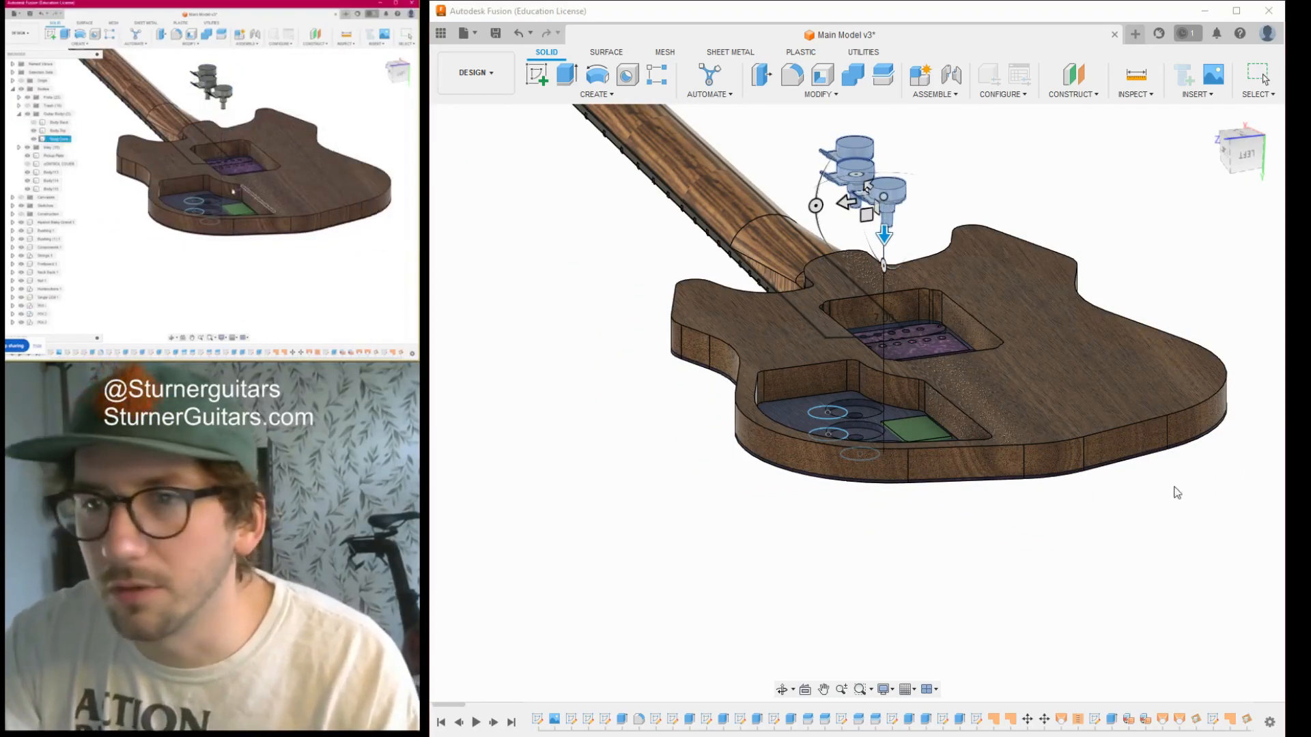
- Move the green block straight out of the electronics cavity to float between the body and the potentiometers
{"action": "left_click", "coordinate": [918, 431]}
{"action": "key", "text": "m"}
{"action": "left_click_drag", "start_coordinate": [918, 382], "coordinate": [918, 201]}
{"action": "left_click", "coordinate": [1228, 457]}
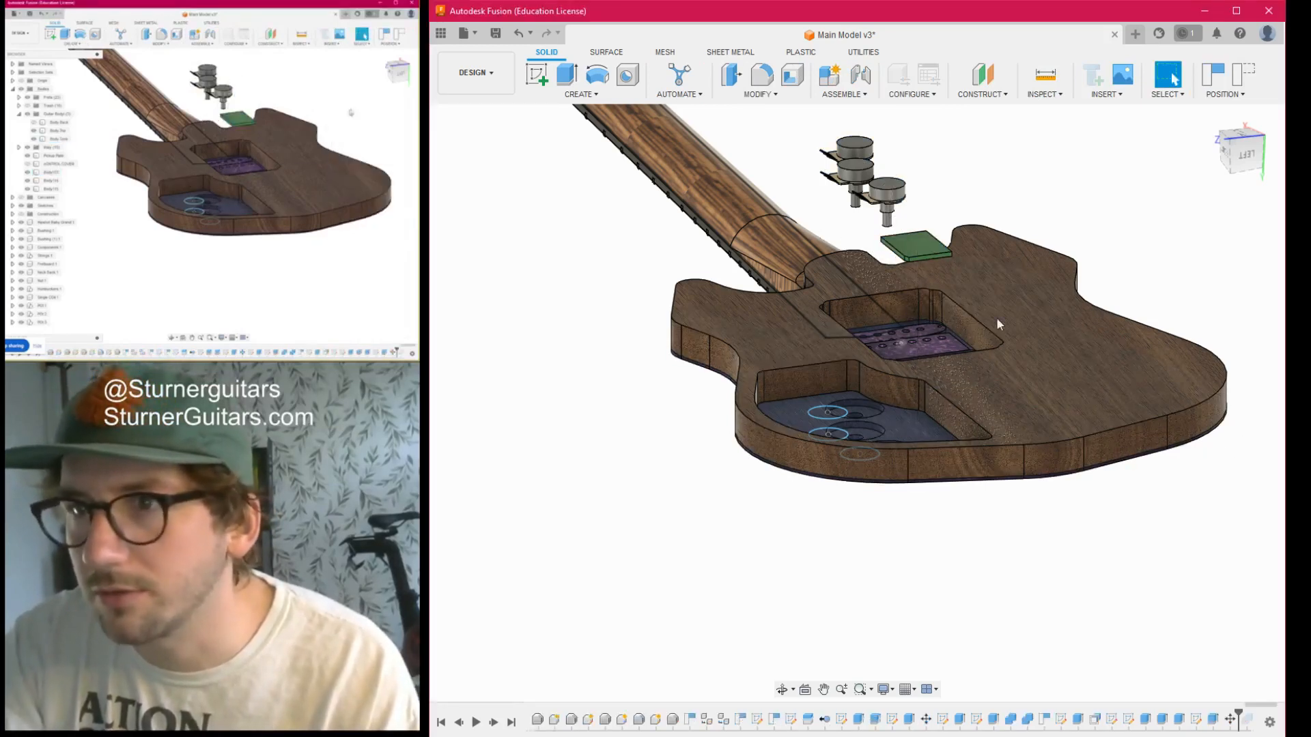
- Delete the round potentiometer recess nearest the neck, including its shaft hole, from the cavity floor
{"action": "left_click", "coordinate": [1233, 145]}
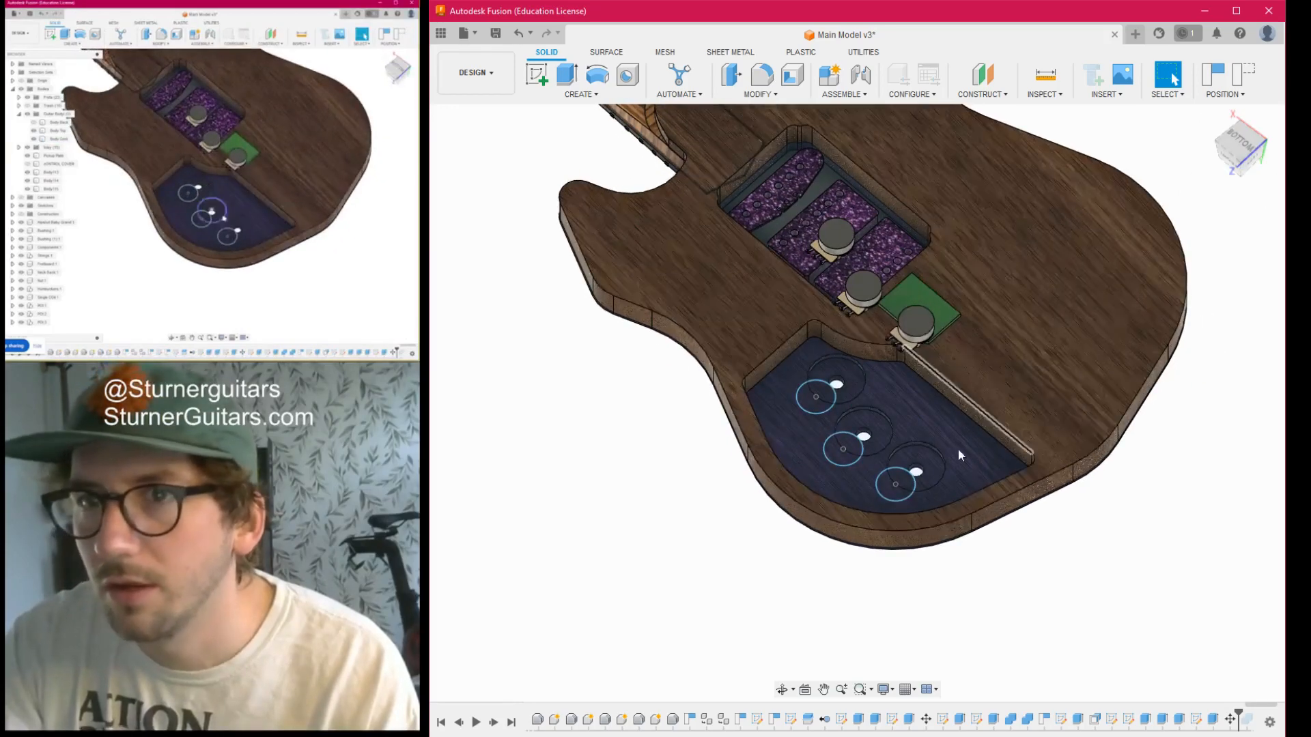
{"action": "scroll", "coordinate": [875, 449], "scroll_direction": "up", "scroll_amount": 1}
{"action": "scroll", "coordinate": [876, 449], "scroll_direction": "up", "scroll_amount": 4}
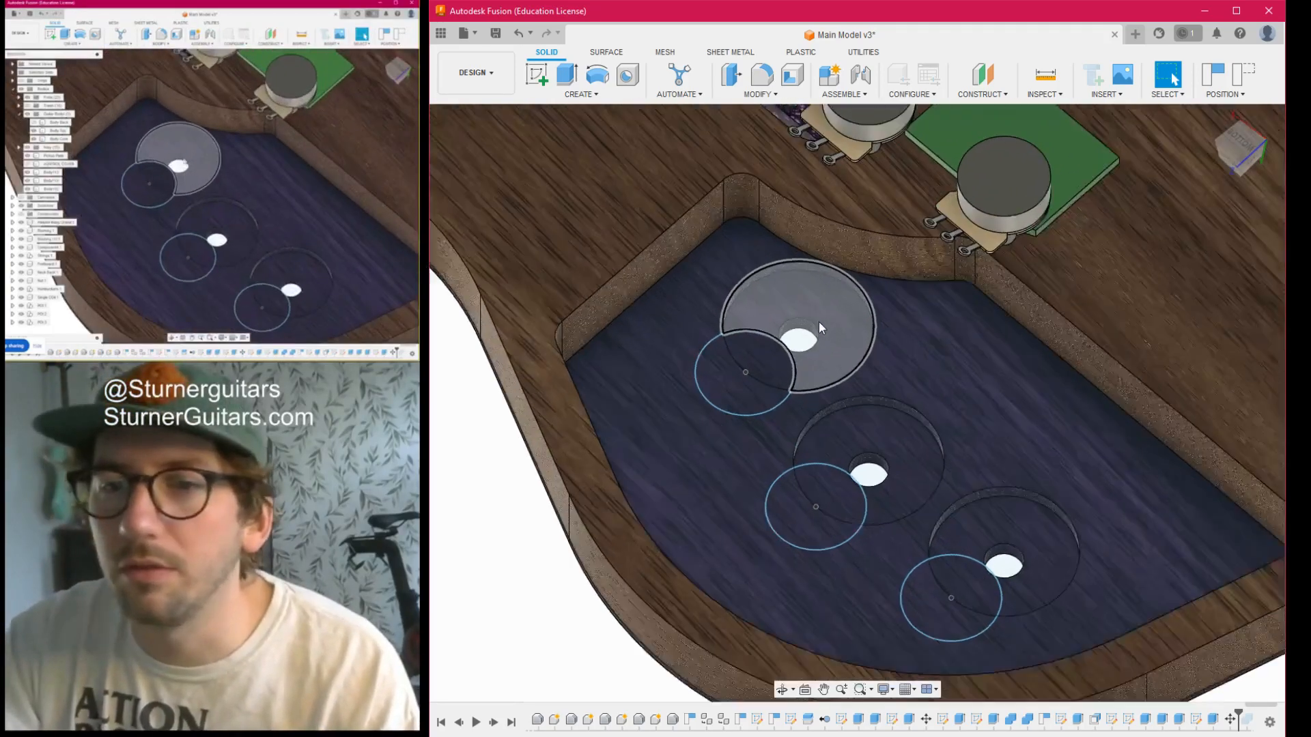
{"action": "scroll", "coordinate": [797, 338], "scroll_direction": "down", "scroll_amount": 1}
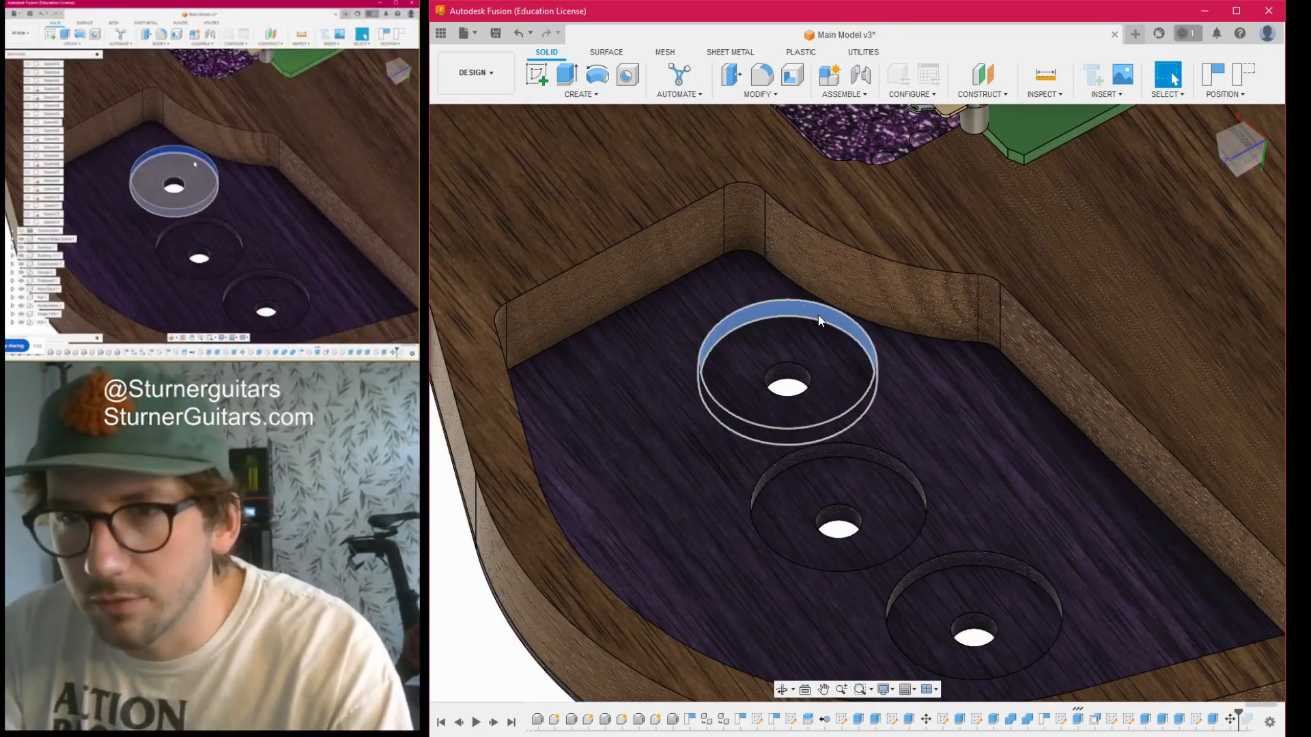
{"action": "left_click", "coordinate": [838, 346]}
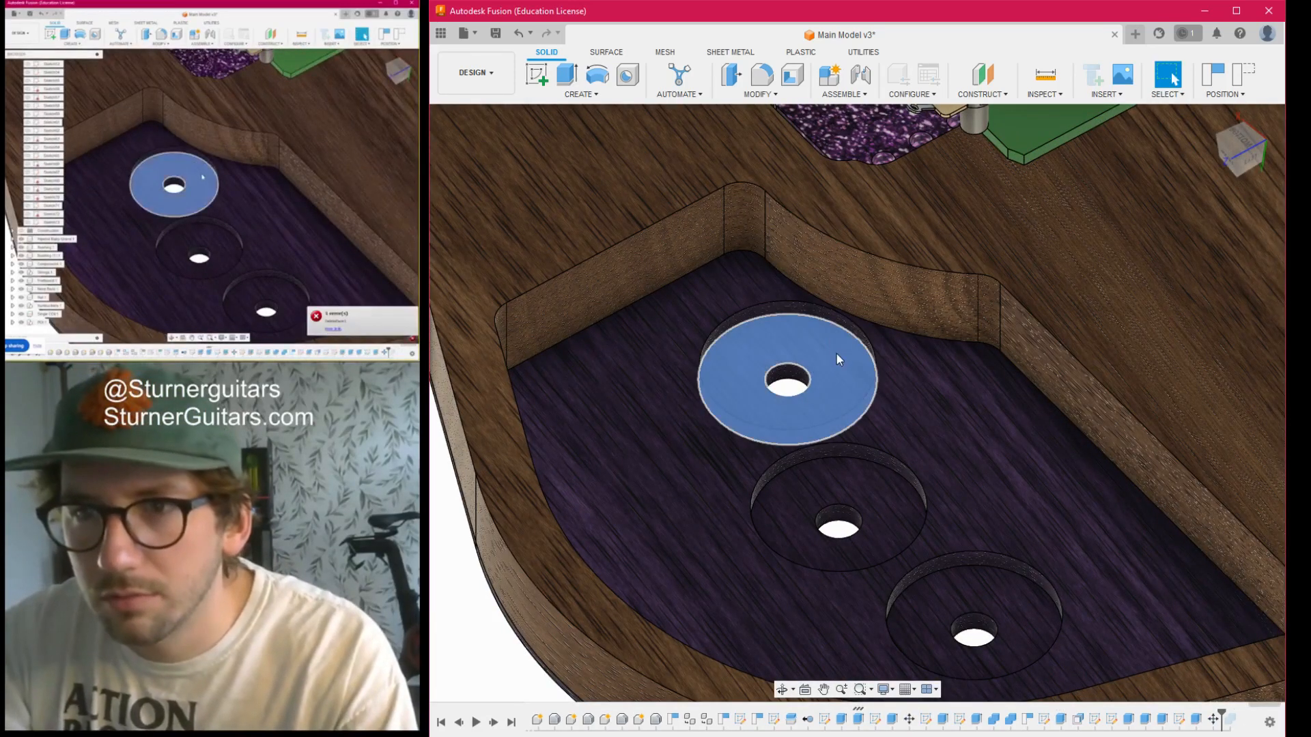
{"action": "key", "text": "Delete"}
- Delete the other two potentiometer recesses and their shaft holes from the cavity floor
{"action": "key", "text": "Delete"}
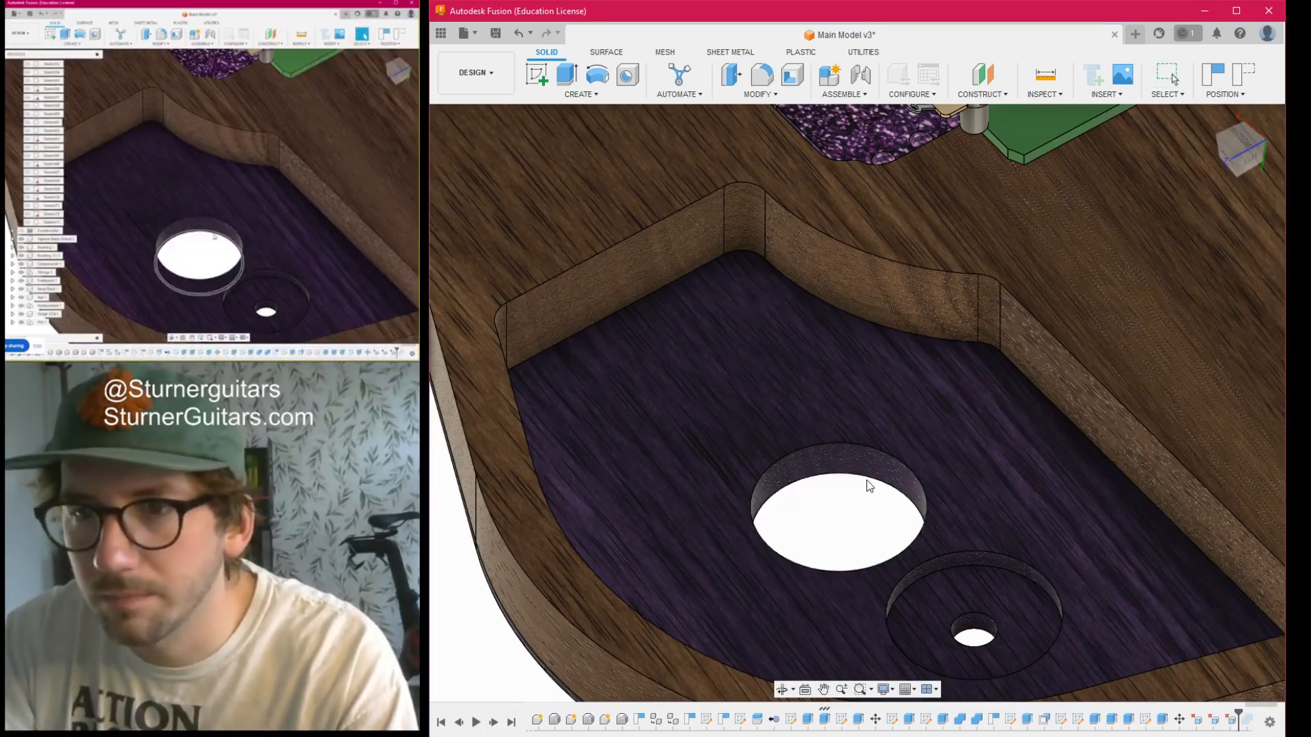
{"action": "left_click", "coordinate": [872, 466]}
{"action": "key", "text": "Delete"}
{"action": "left_click", "coordinate": [995, 599]}
{"action": "key", "text": "Delete"}
{"action": "left_click", "coordinate": [1008, 572]}
{"action": "key", "text": "Delete"}
- Duplicate the Body Top body by copying and pasting it in place
{"action": "scroll", "coordinate": [1008, 572], "scroll_direction": "down", "scroll_amount": 4}
{"action": "scroll", "coordinate": [867, 477], "scroll_direction": "down", "scroll_amount": 3}
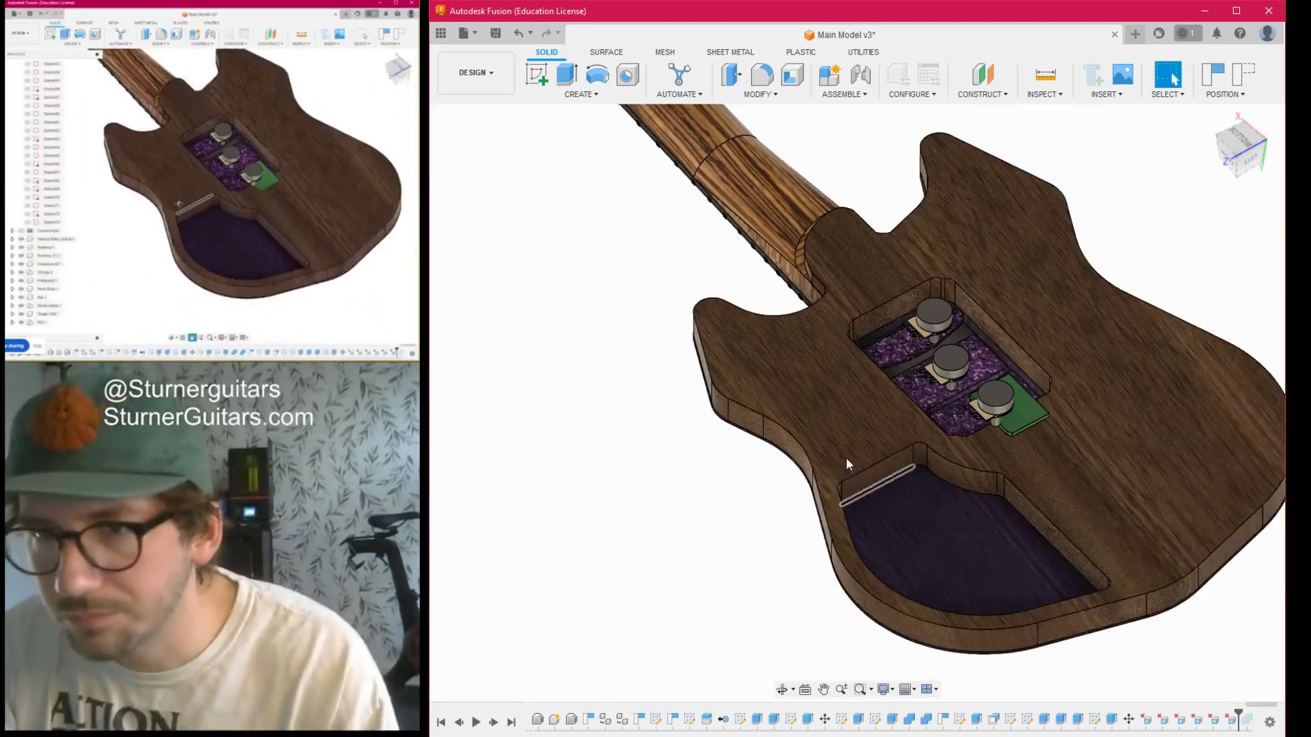
{"action": "mouse_move", "coordinate": [1250, 149]}
{"action": "left_mouse_down"}
{"action": "mouse_move", "coordinate": [1257, 117]}
{"action": "mouse_move", "coordinate": [1240, 144]}
{"action": "mouse_move", "coordinate": [1244, 108]}
{"action": "left_mouse_up"}
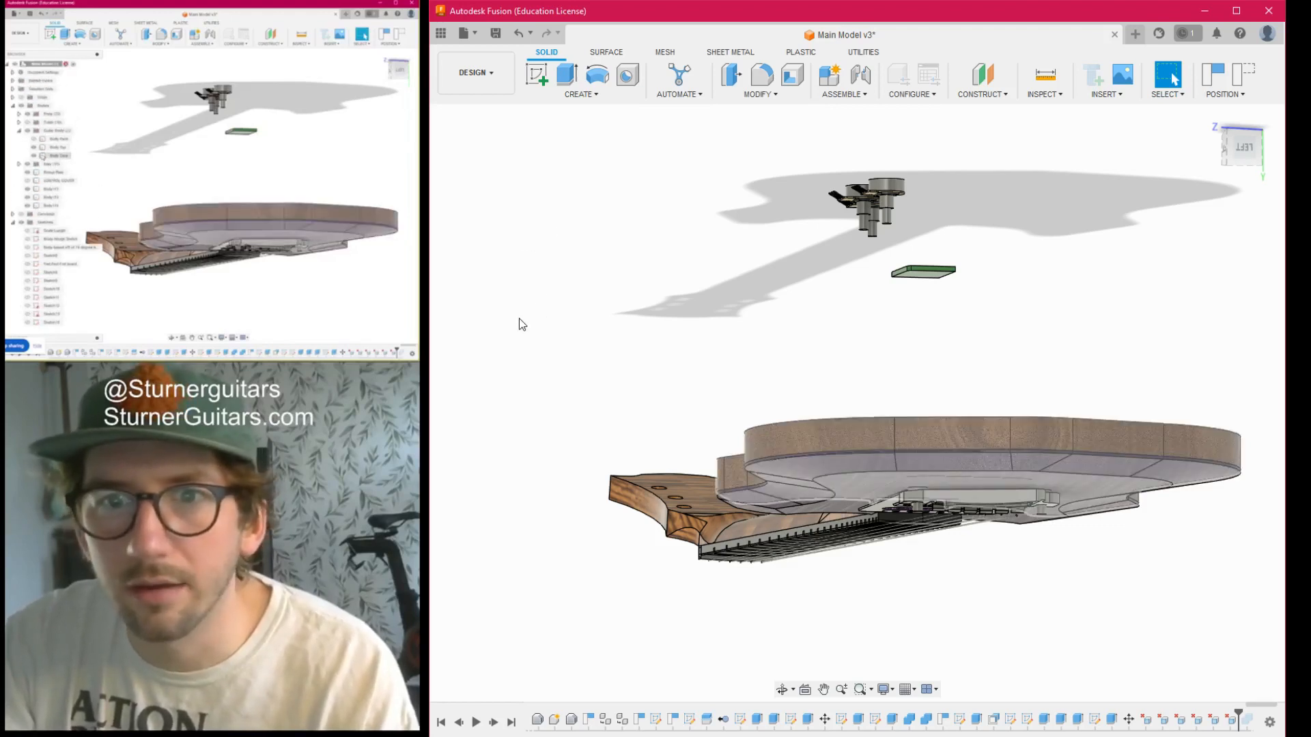
{"action": "left_click", "coordinate": [55, 156]}
{"action": "left_click", "coordinate": [58, 147]}
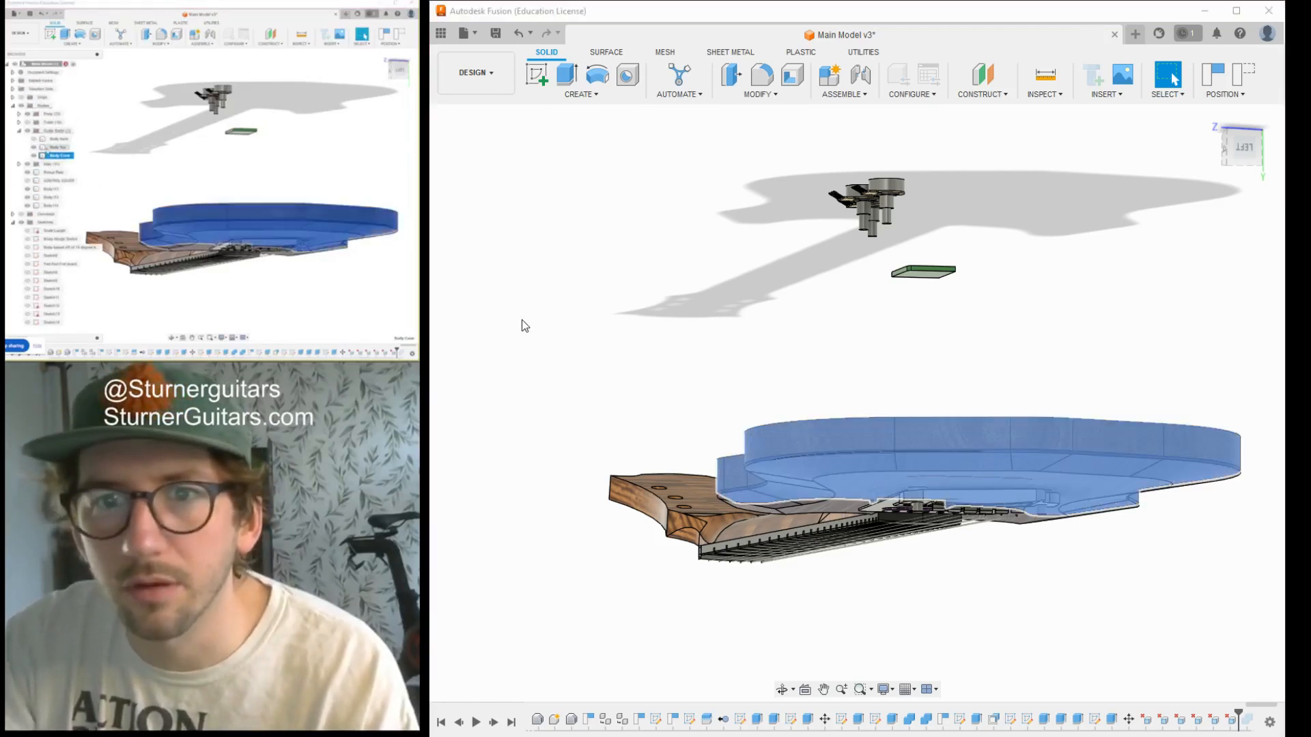
{"action": "right_click", "coordinate": [49, 148]}
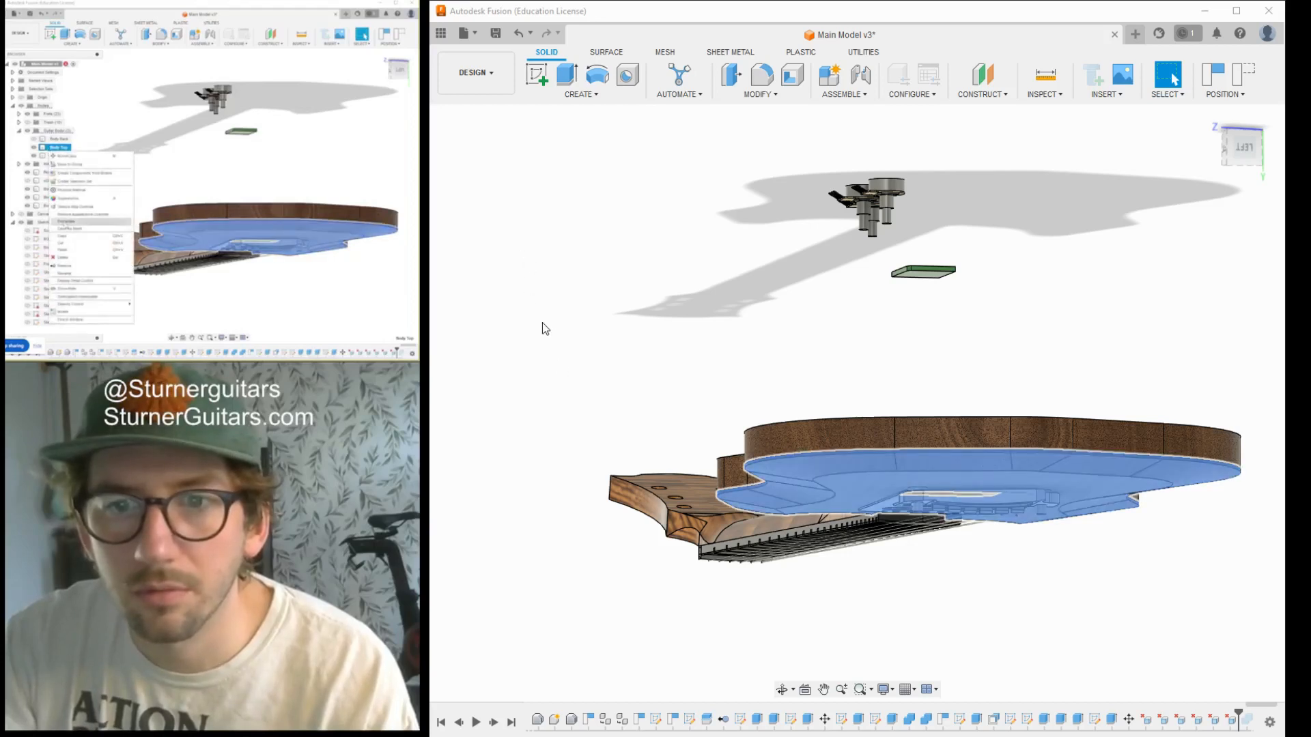
{"action": "left_click", "coordinate": [73, 252]}
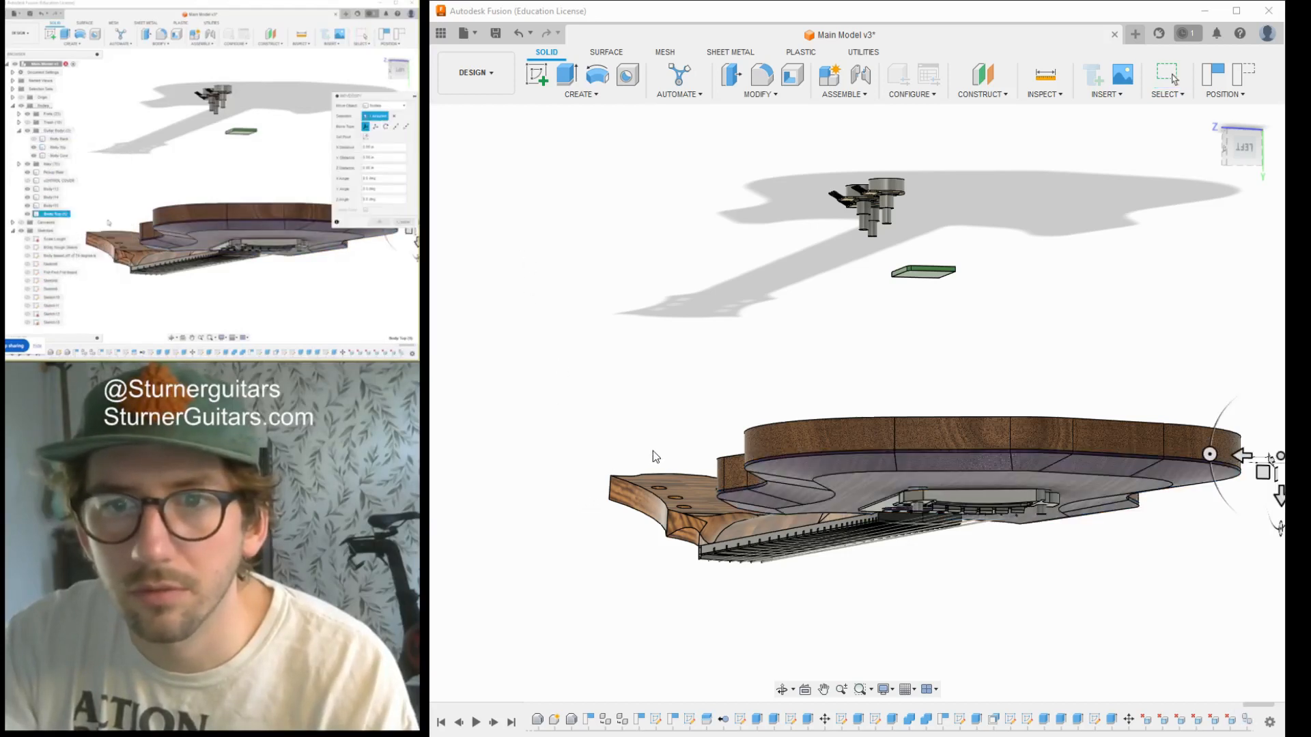
- Try to move the duplicated body top 18 in straight out from the guitar body, and undo the move
{"action": "left_click", "coordinate": [504, 442]}
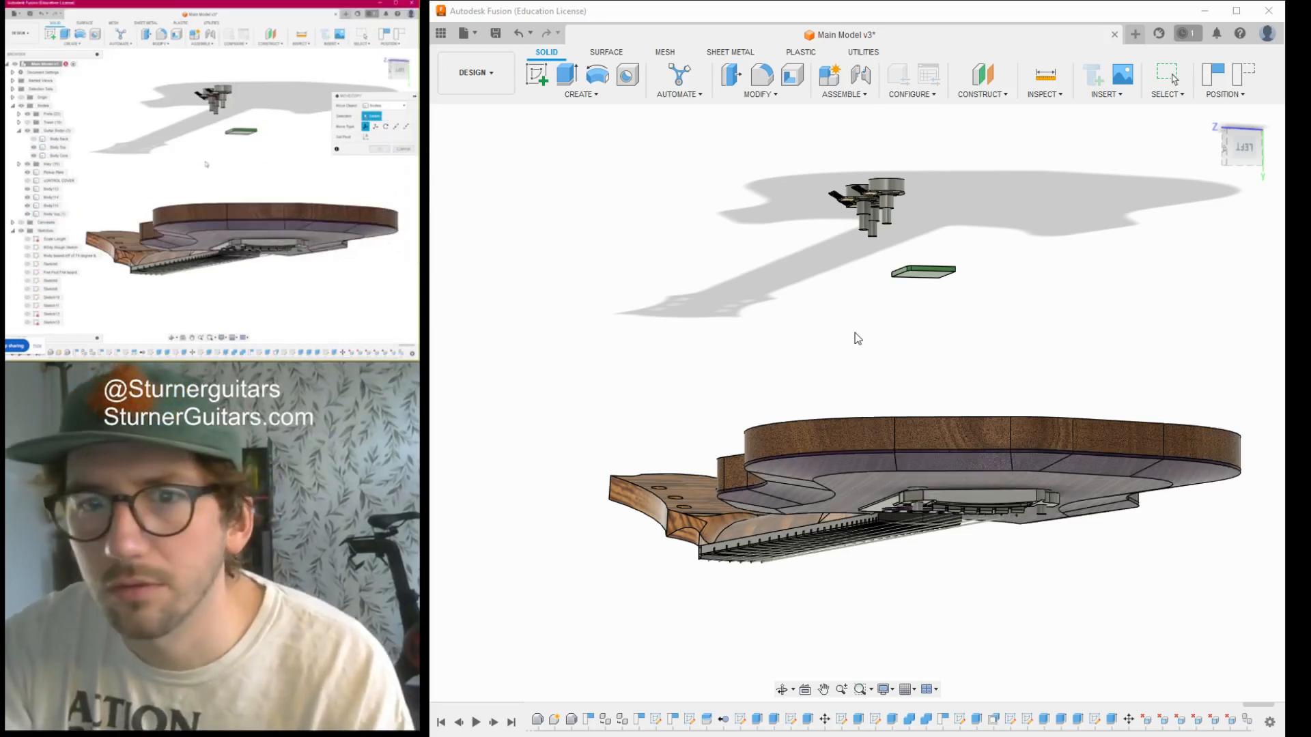
{"action": "left_click", "coordinate": [515, 445]}
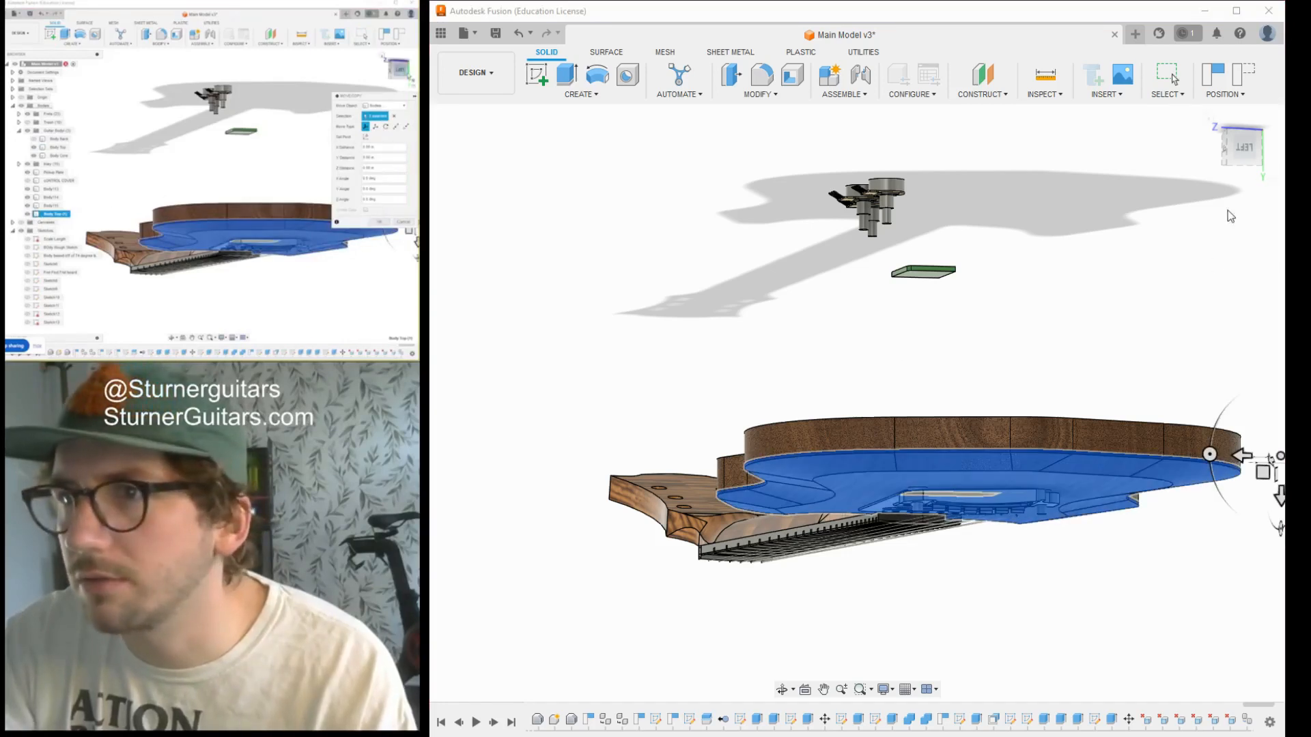
{"action": "left_click", "coordinate": [1251, 151]}
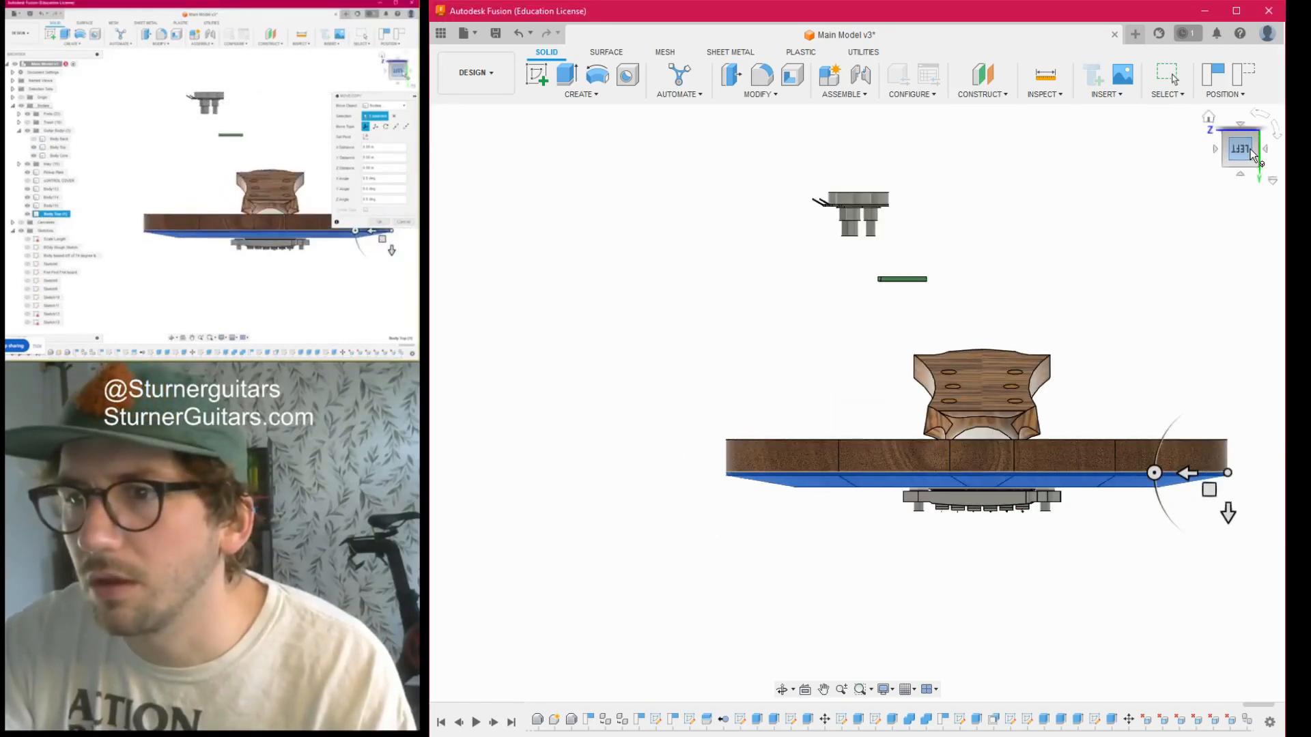
{"action": "left_click_drag", "start_coordinate": [1251, 151], "coordinate": [1254, 168]}
{"action": "scroll", "coordinate": [903, 509], "scroll_direction": "down", "scroll_amount": 5}
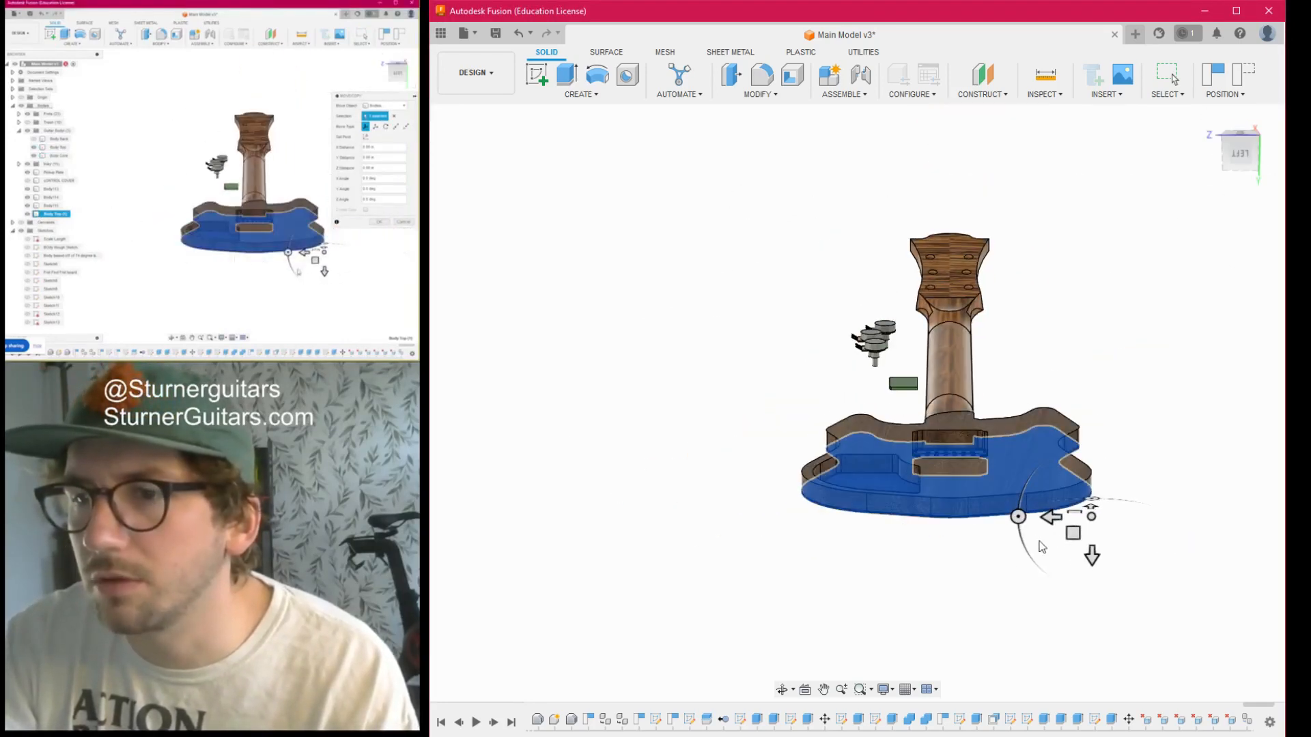
{"action": "left_click_drag", "start_coordinate": [1081, 556], "coordinate": [1070, 158]}
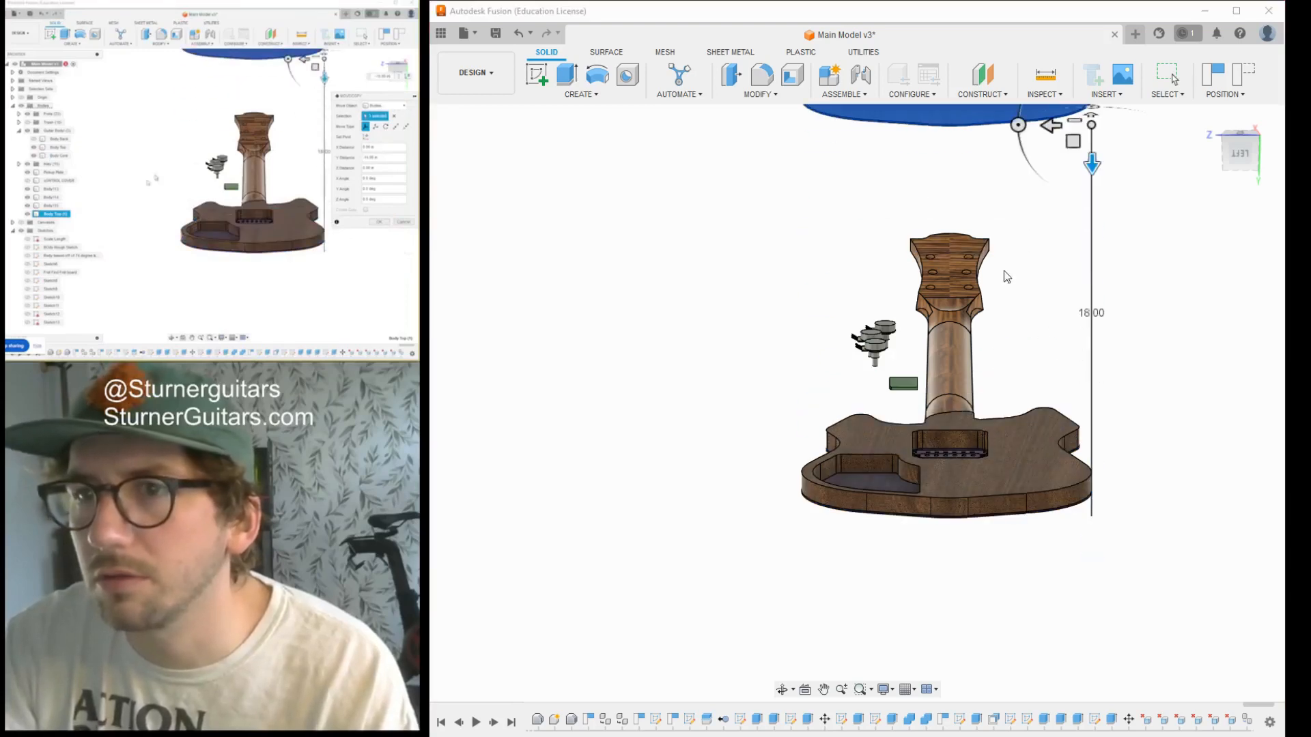
{"action": "scroll", "coordinate": [813, 273], "scroll_direction": "down", "scroll_amount": 1}
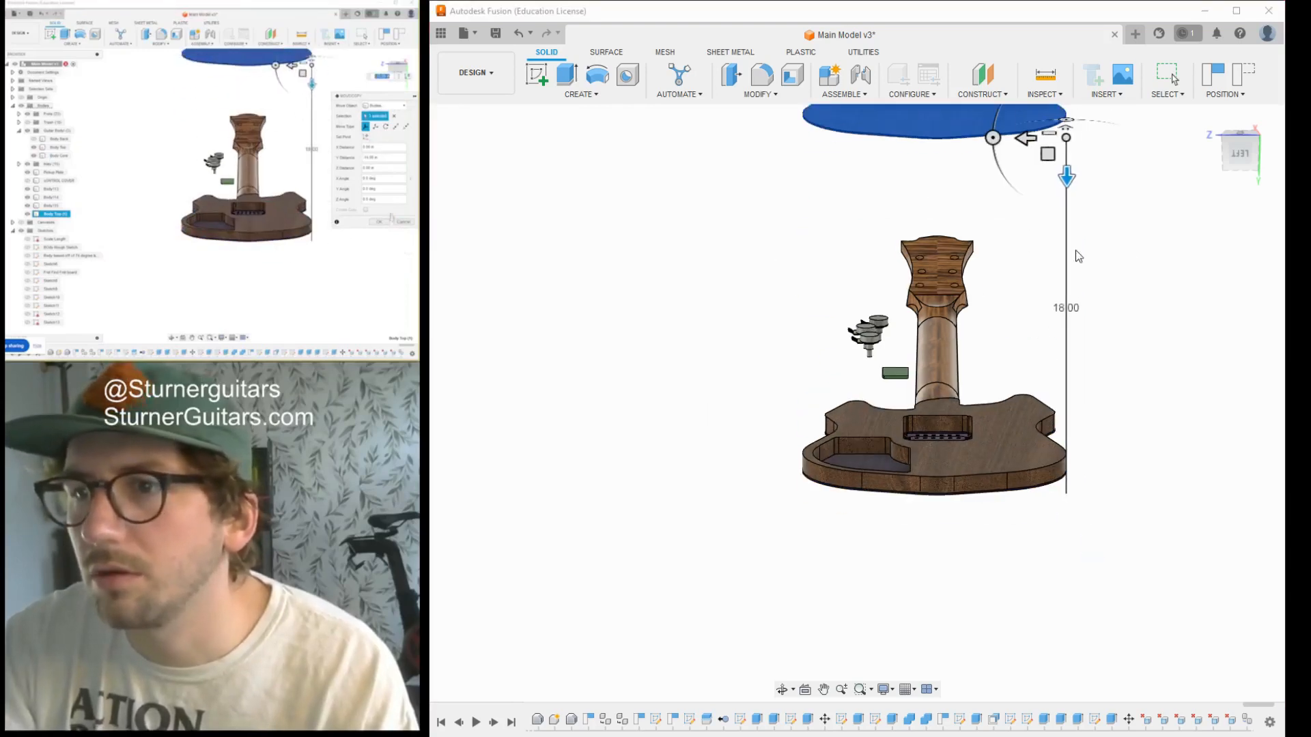
{"action": "left_click", "coordinate": [1213, 491]}
{"action": "middle_click_drag", "start_coordinate": [1021, 281], "coordinate": [984, 387]}
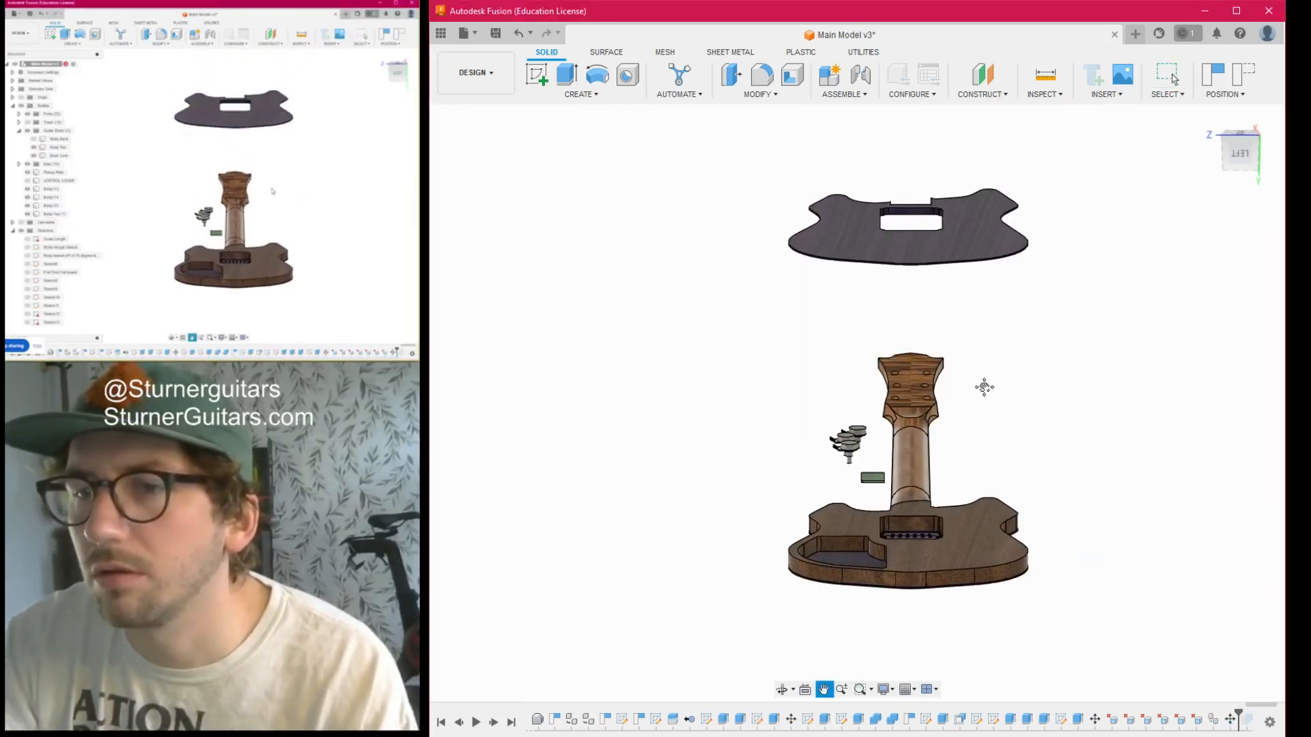
{"action": "key", "text": "ctrl+z"}
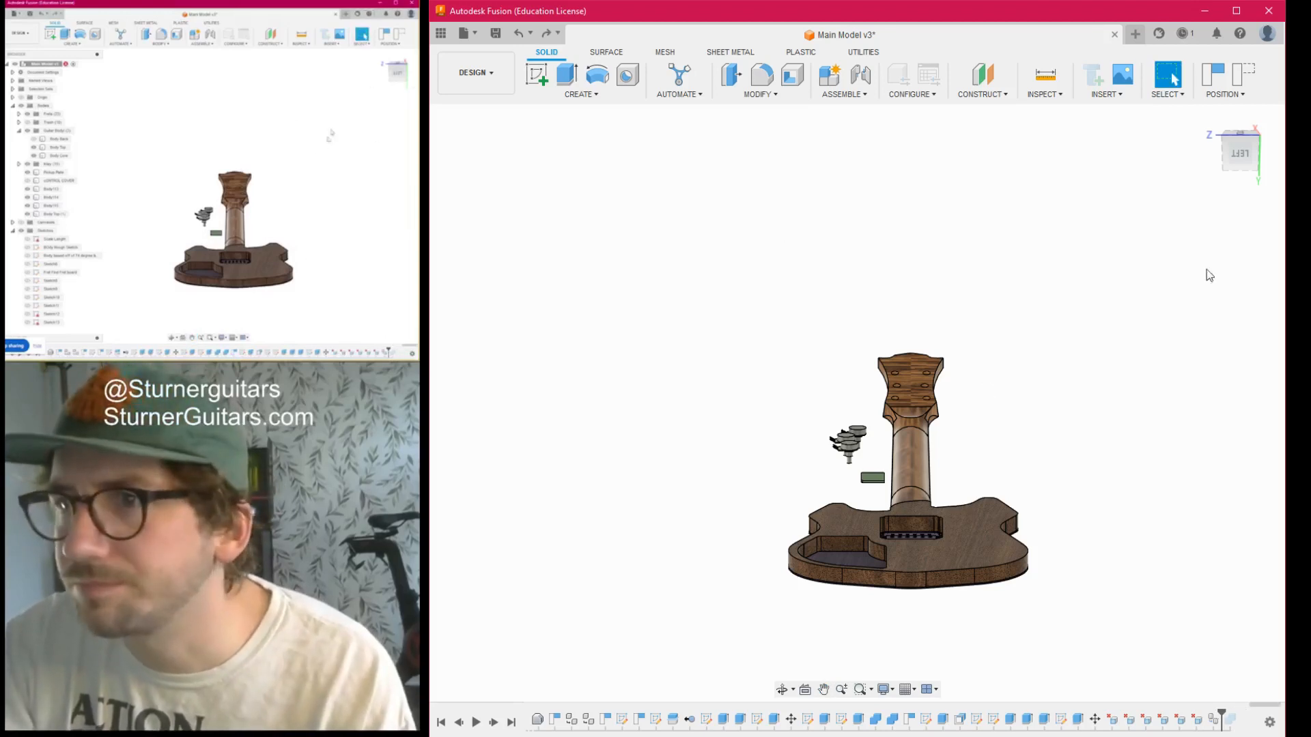
- Hide the original Body Top and apply the design's existing black appearance to its duplicate
{"action": "scroll", "coordinate": [999, 453], "scroll_direction": "up", "scroll_amount": 5}
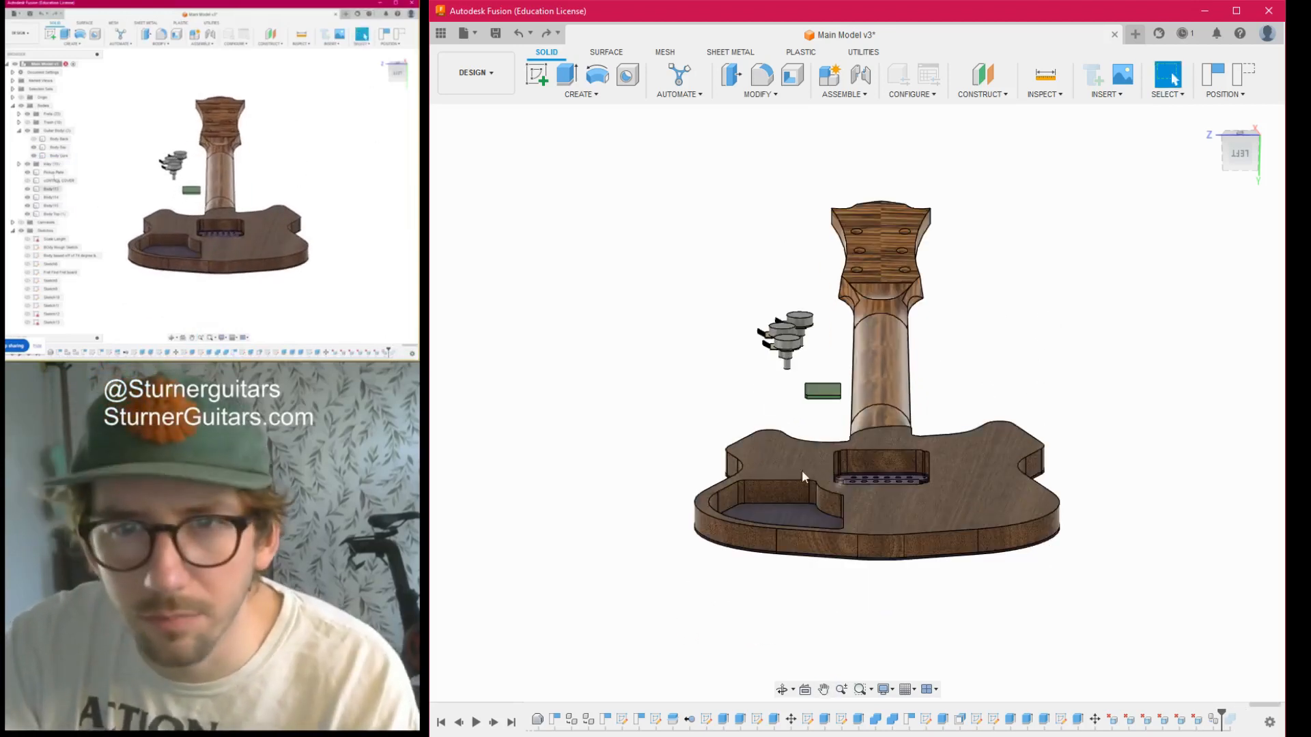
{"action": "left_click", "coordinate": [504, 309]}
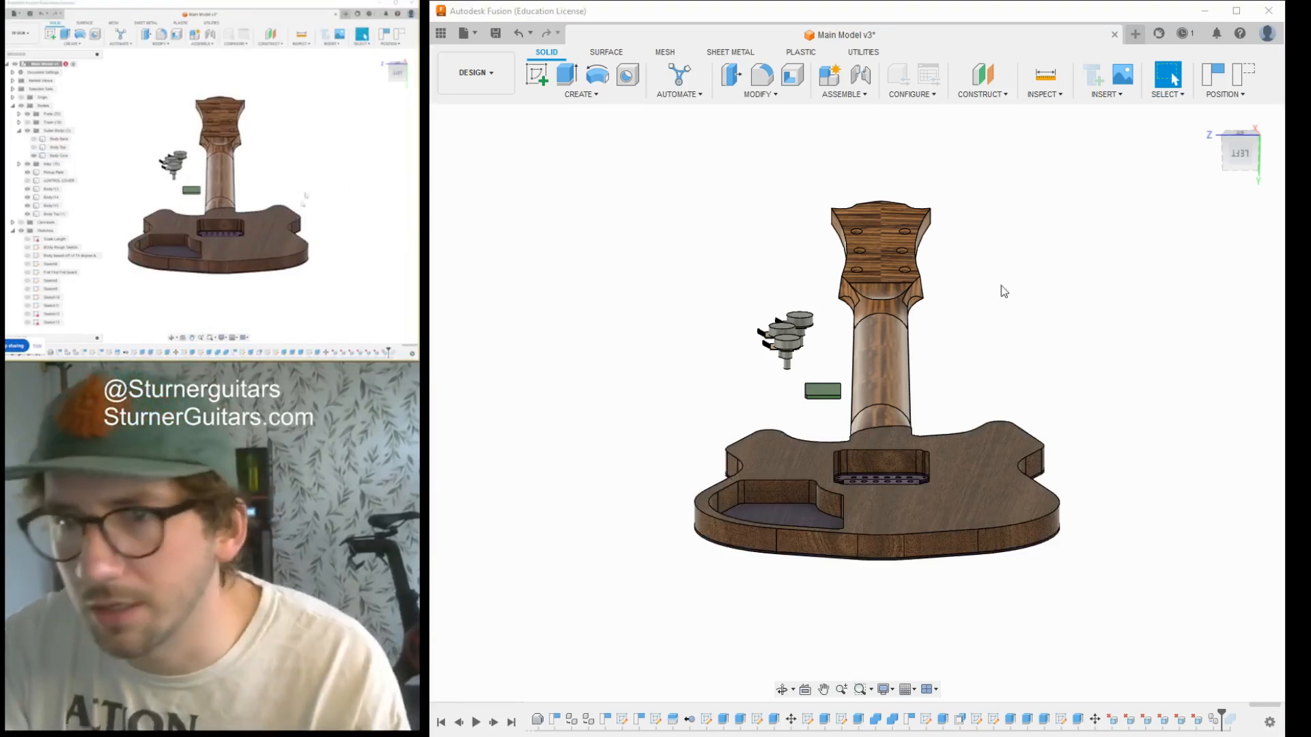
{"action": "key", "text": "a"}
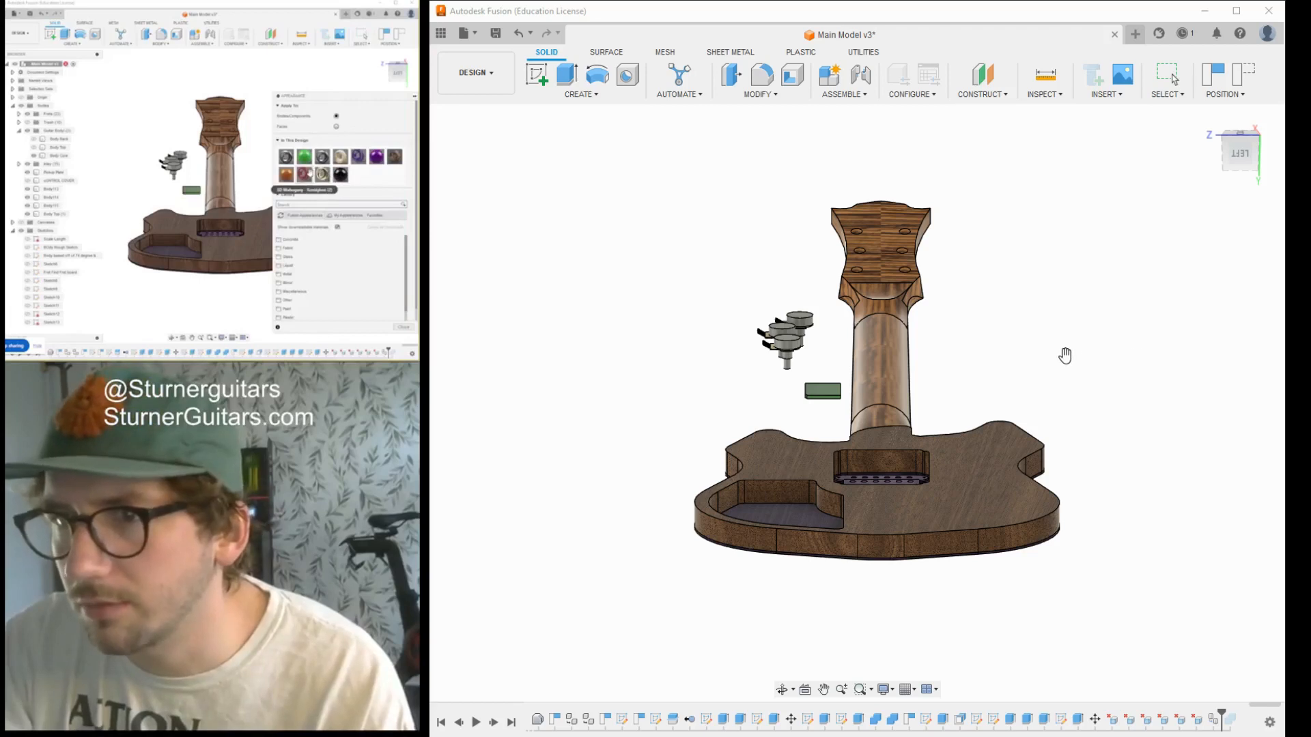
{"action": "left_click_drag", "start_coordinate": [1125, 363], "coordinate": [792, 520]}
- Hide the Body Core and compare the original Body Top with its black duplicate by toggling the original's visibility
{"action": "left_click_drag", "start_coordinate": [1242, 154], "coordinate": [1206, 244]}
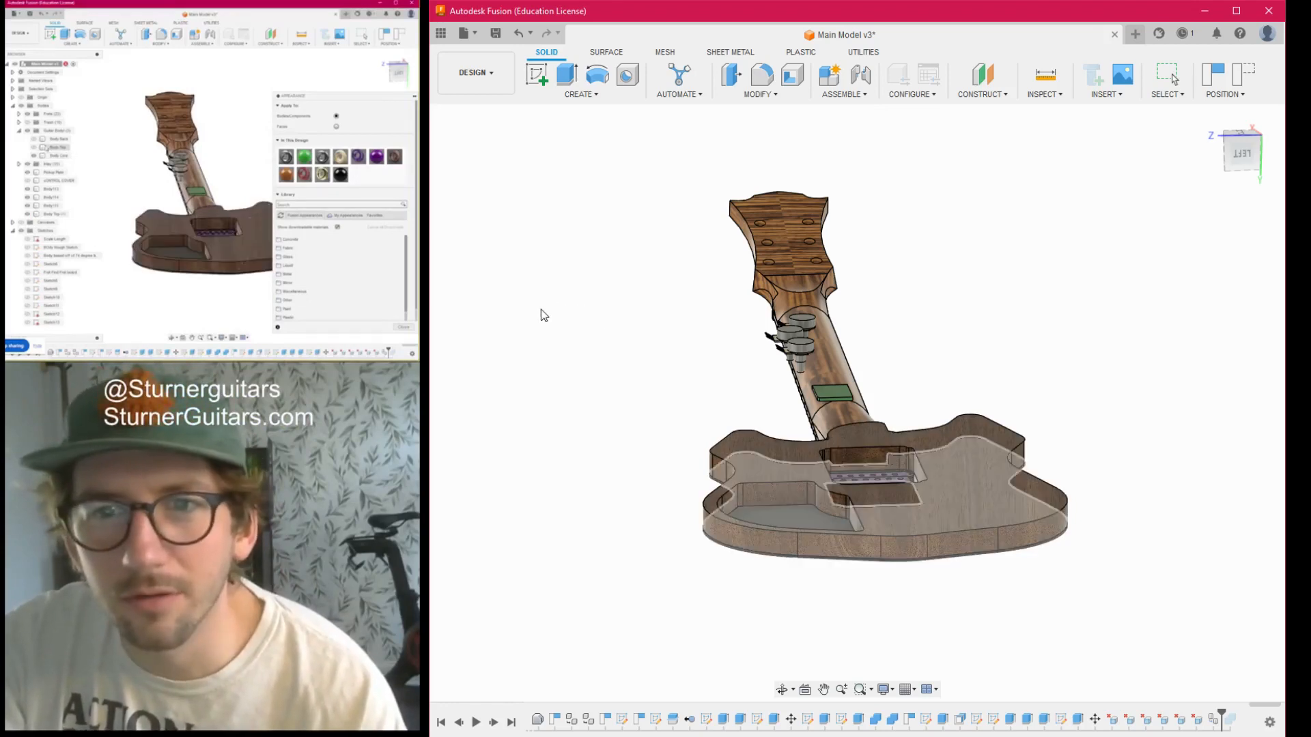
{"action": "left_click", "coordinate": [512, 325]}
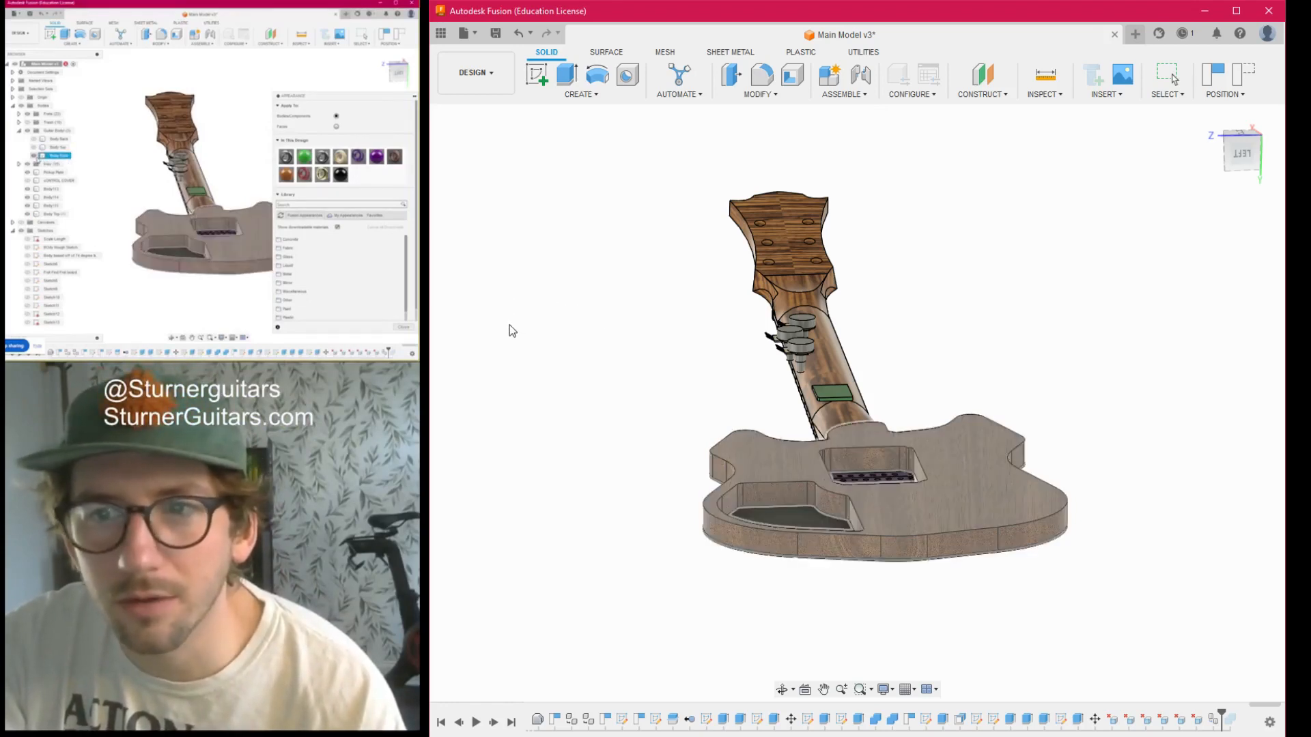
{"action": "left_click", "coordinate": [509, 326]}
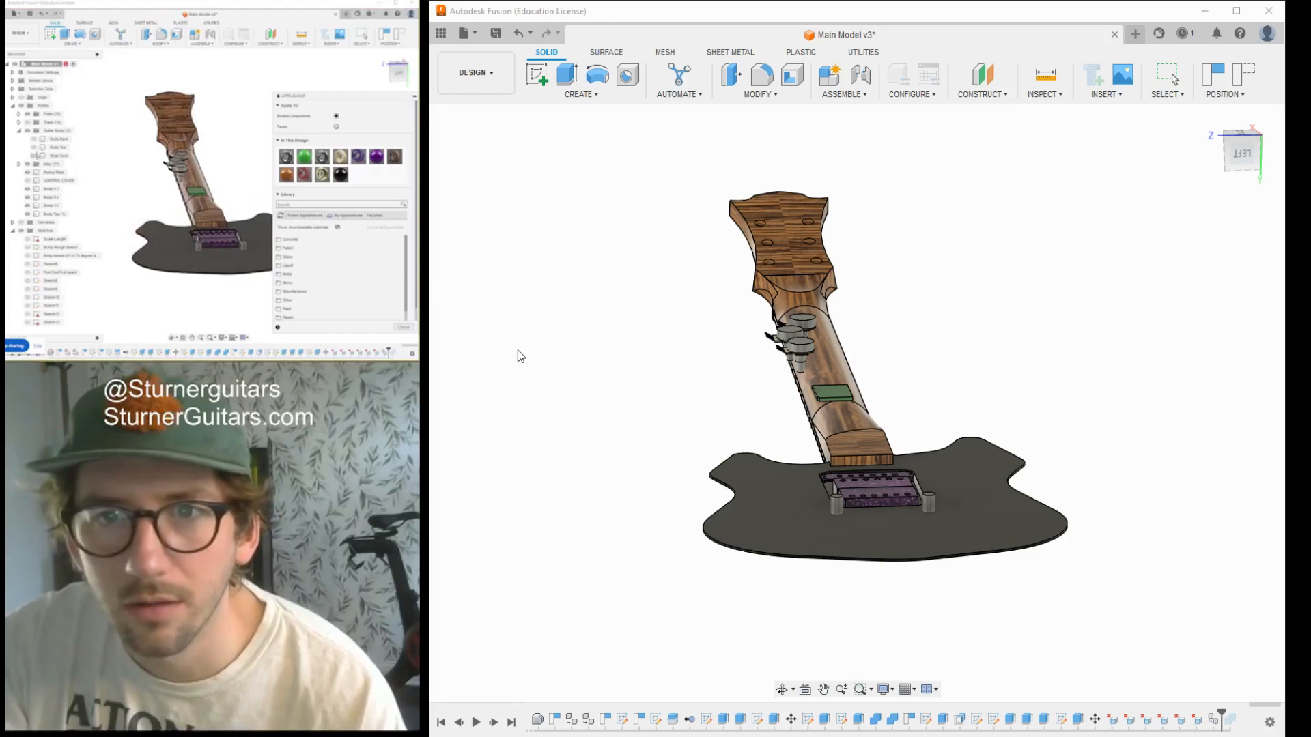
{"action": "left_click", "coordinate": [38, 146]}
{"action": "left_click", "coordinate": [508, 304]}
{"action": "scroll", "coordinate": [842, 596], "scroll_direction": "up", "scroll_amount": 3}
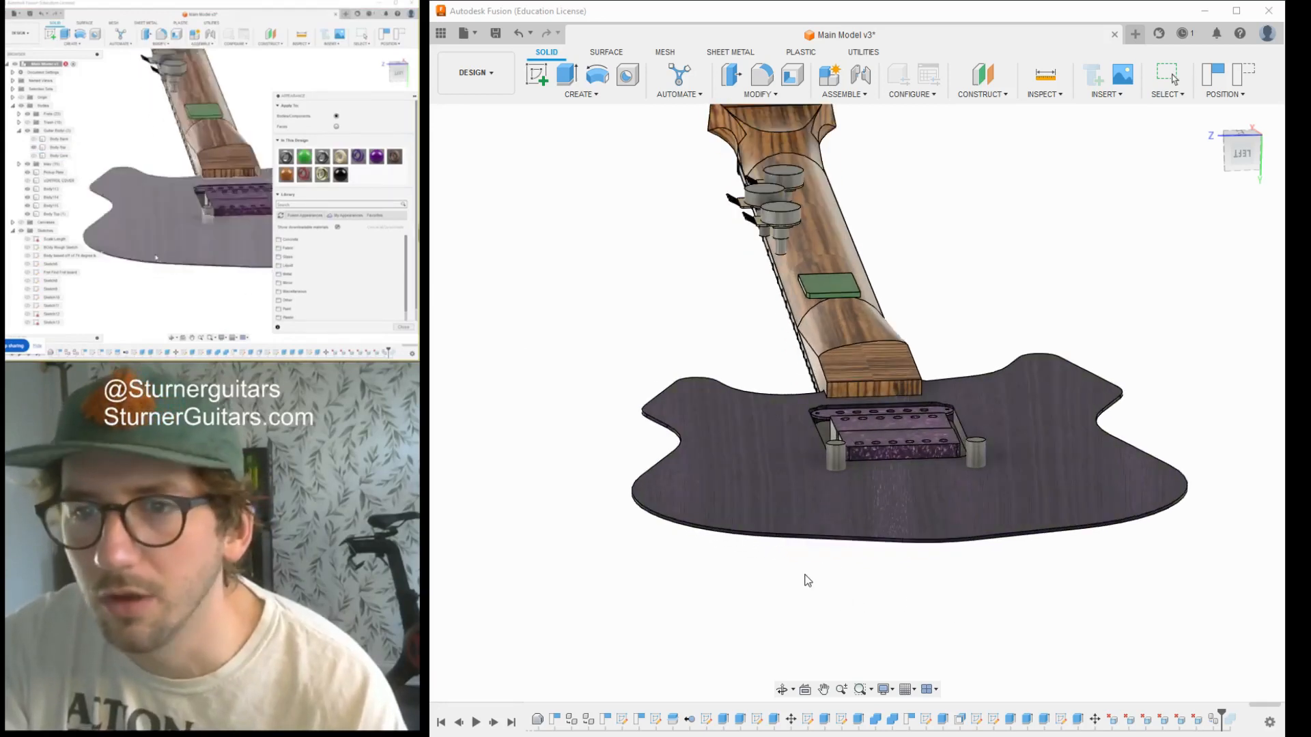
{"action": "scroll", "coordinate": [808, 581], "scroll_direction": "up", "scroll_amount": 3}
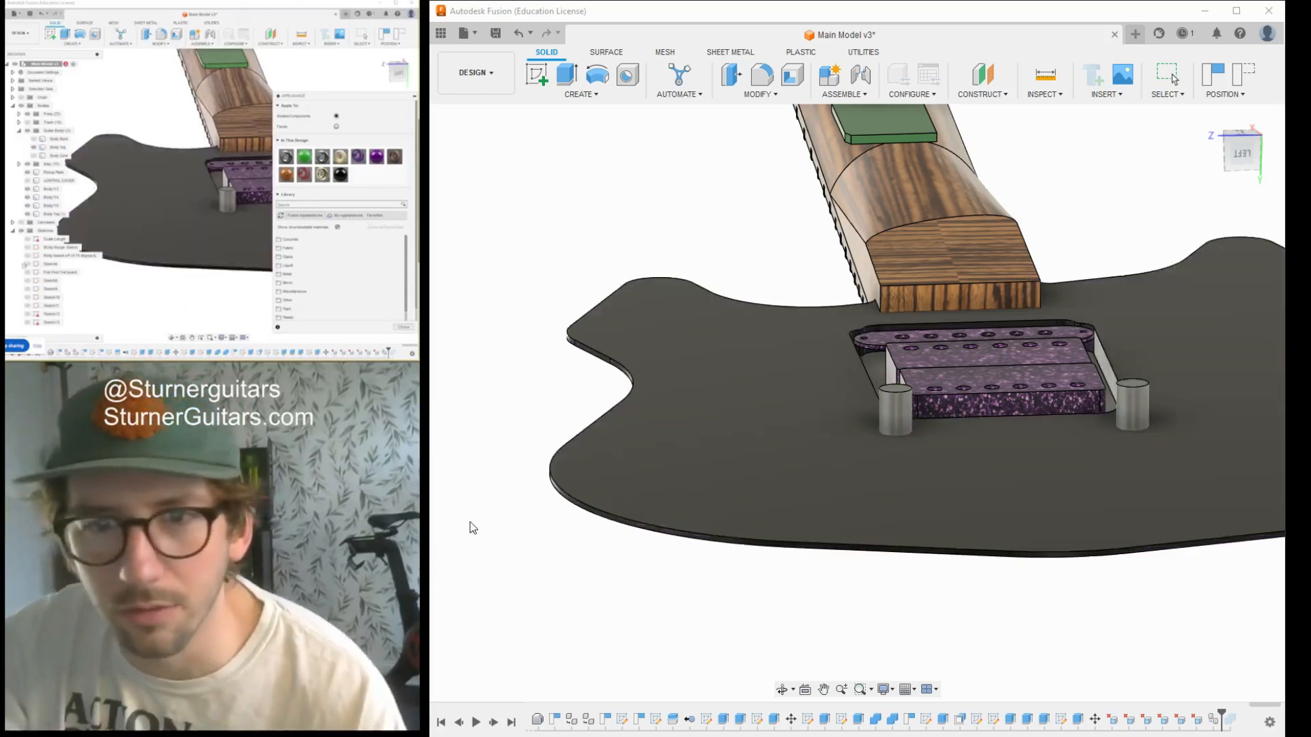
{"action": "left_click", "coordinate": [512, 441]}
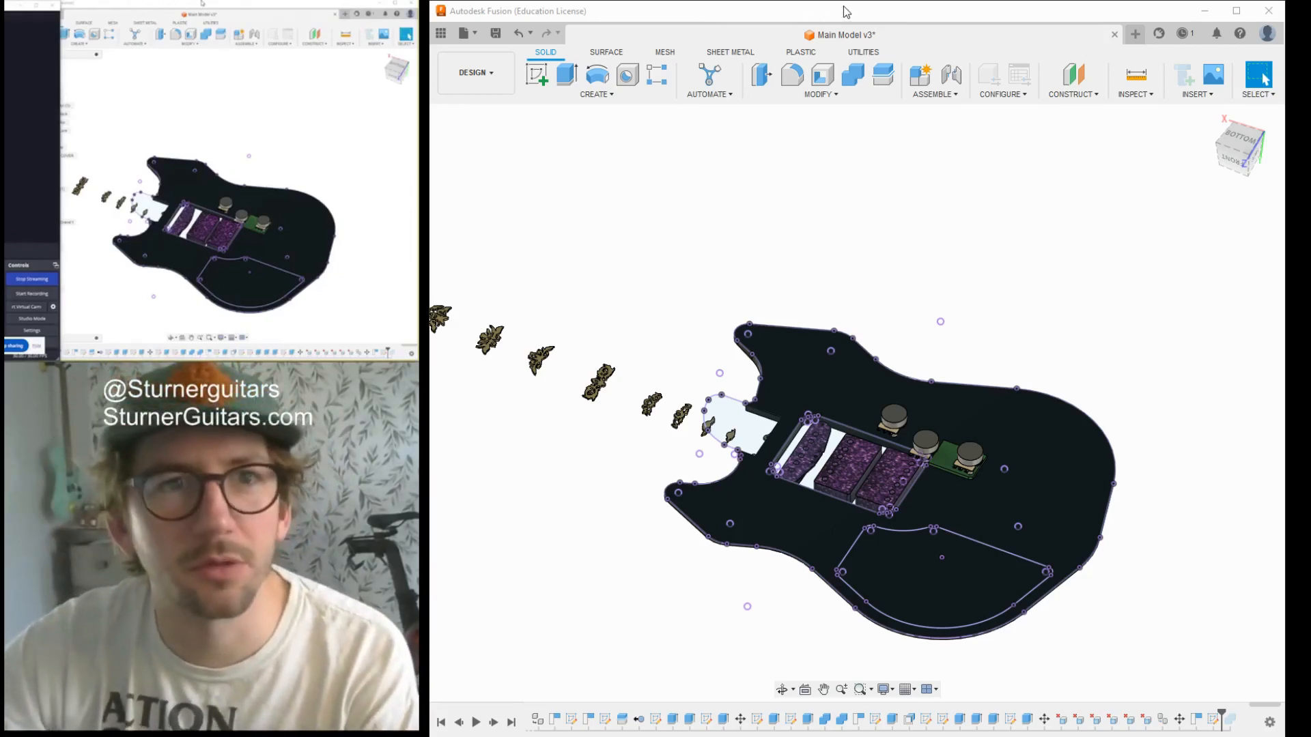
- Cut away the duplicated top outside the electronics cavity by extruding the surrounding body profile down through it
{"action": "left_click", "coordinate": [879, 14]}
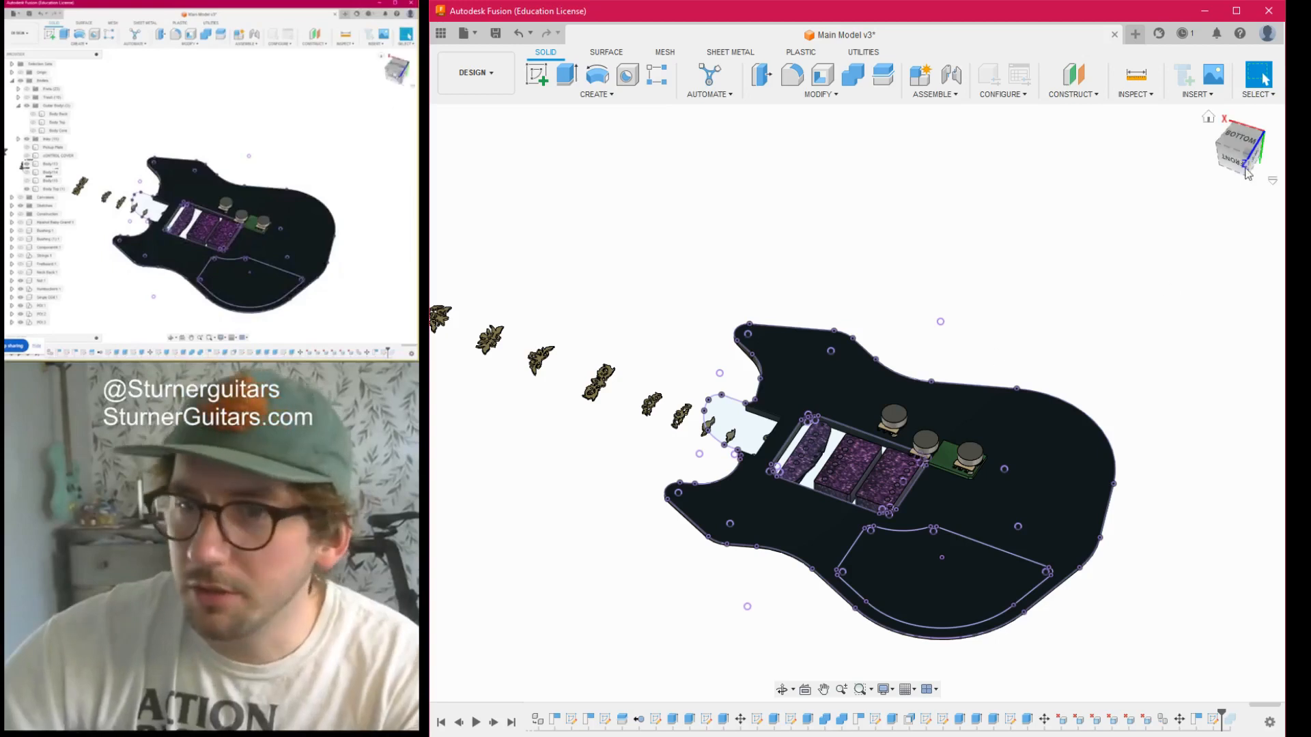
{"action": "mouse_move", "coordinate": [1236, 158]}
{"action": "left_mouse_down"}
{"action": "mouse_move", "coordinate": [1245, 100]}
{"action": "mouse_move", "coordinate": [1244, 152]}
{"action": "mouse_move", "coordinate": [1243, 126]}
{"action": "left_mouse_up"}
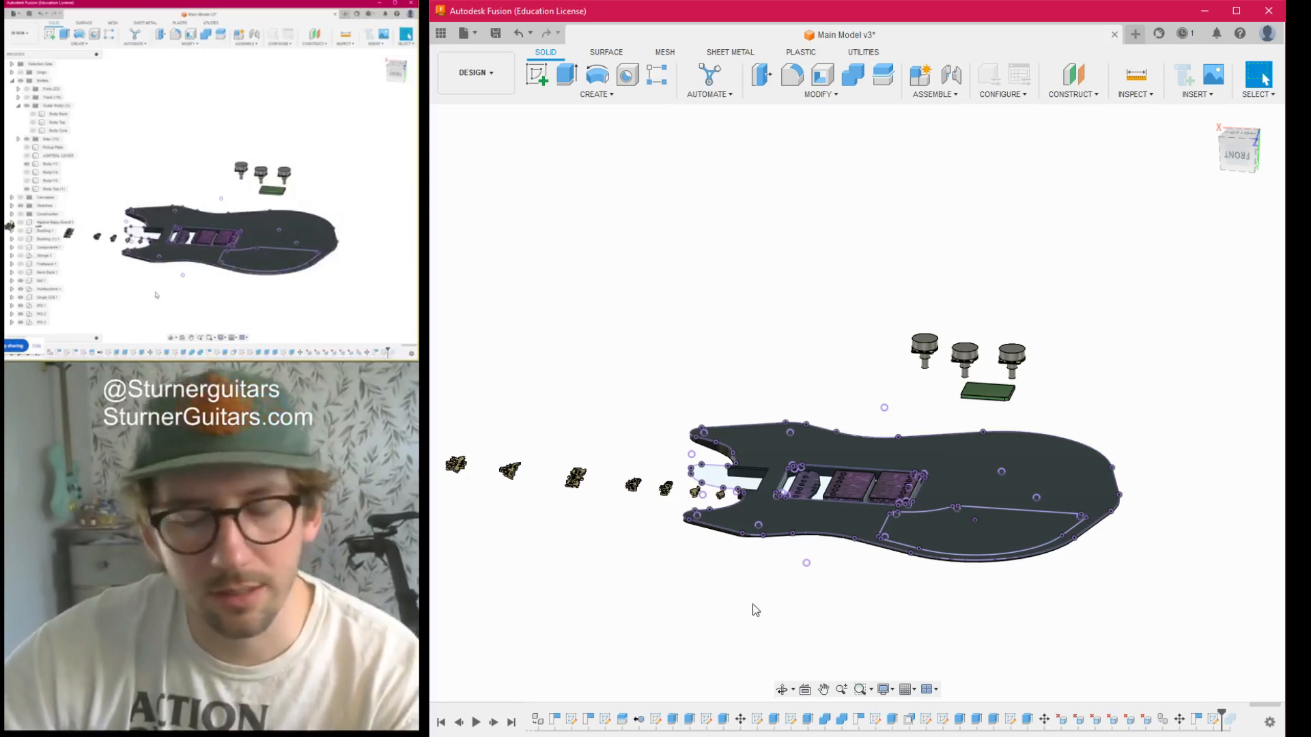
{"action": "key", "text": "q"}
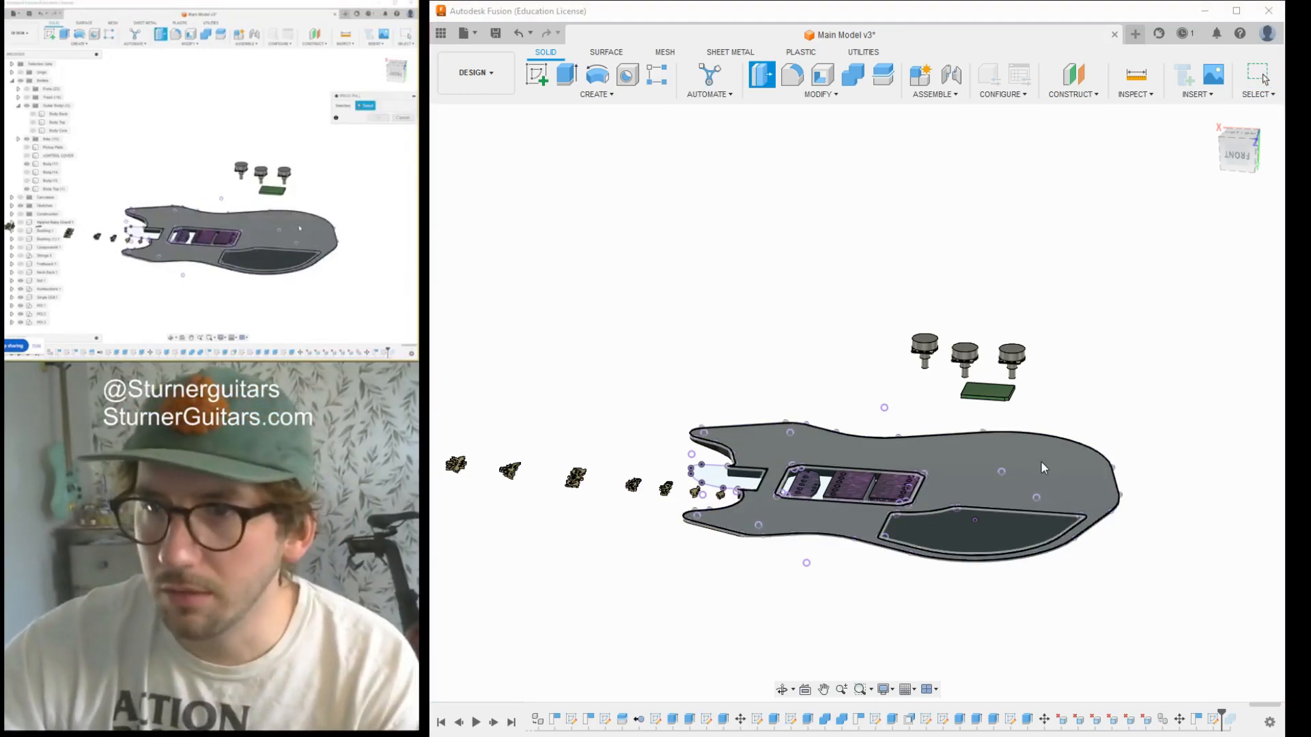
{"action": "left_click", "coordinate": [1040, 462]}
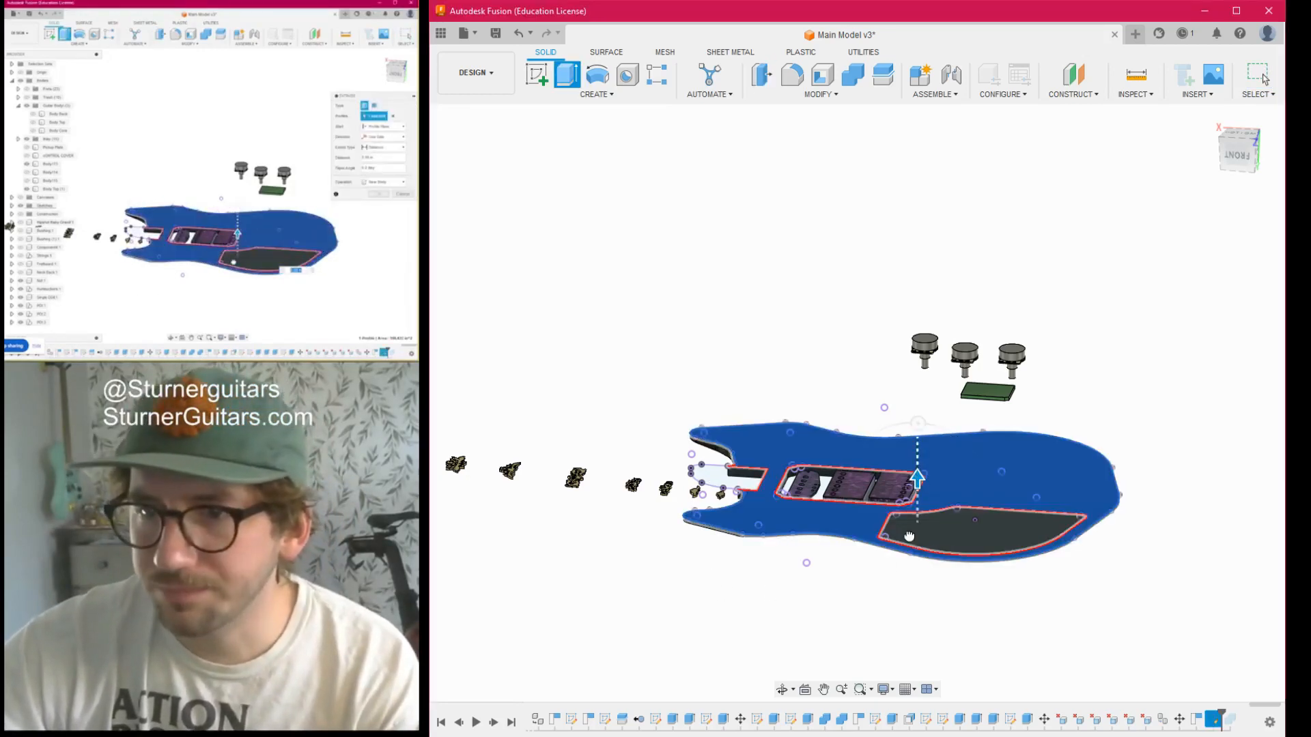
{"action": "left_click_drag", "start_coordinate": [909, 536], "coordinate": [910, 563]}
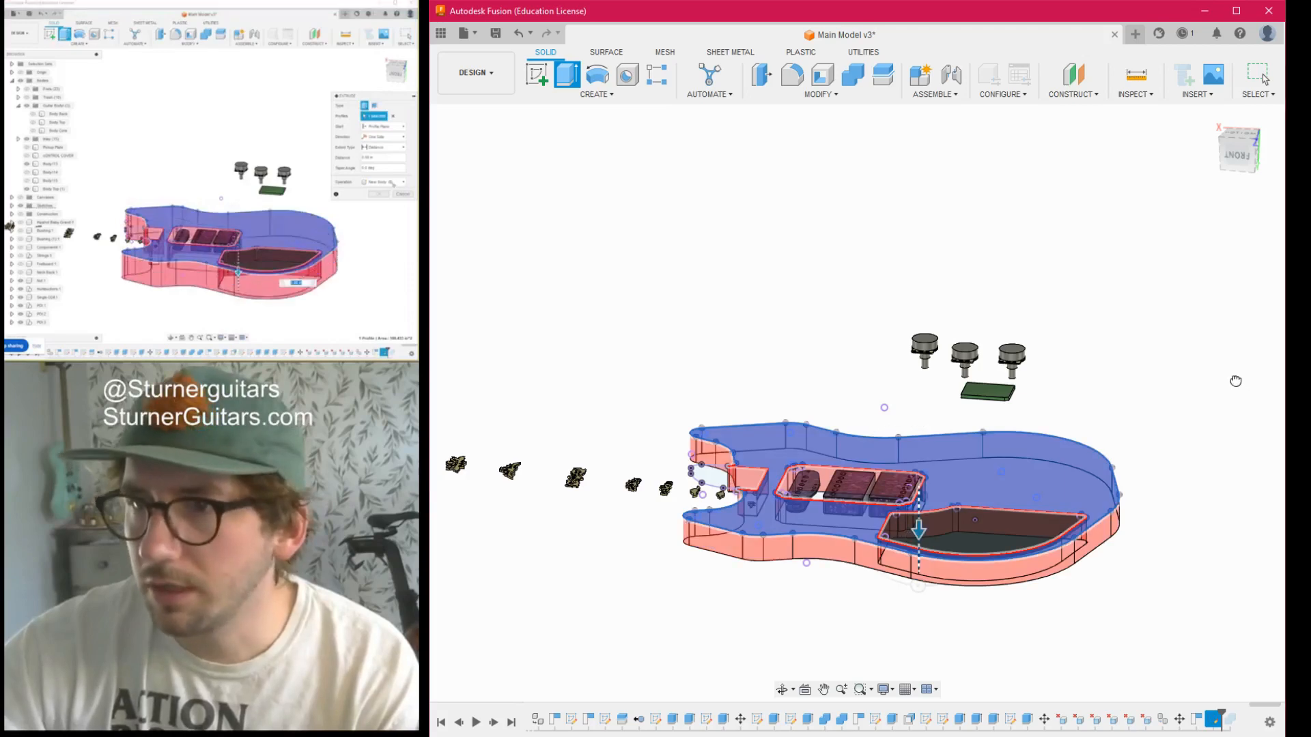
{"action": "left_click", "coordinate": [1217, 429]}
- Show the original Body Top around the cavity-shaped piece, keeping the Body Core hidden
{"action": "left_click_drag", "start_coordinate": [1236, 162], "coordinate": [1238, 89]}
{"action": "scroll", "coordinate": [919, 334], "scroll_direction": "up", "scroll_amount": 5}
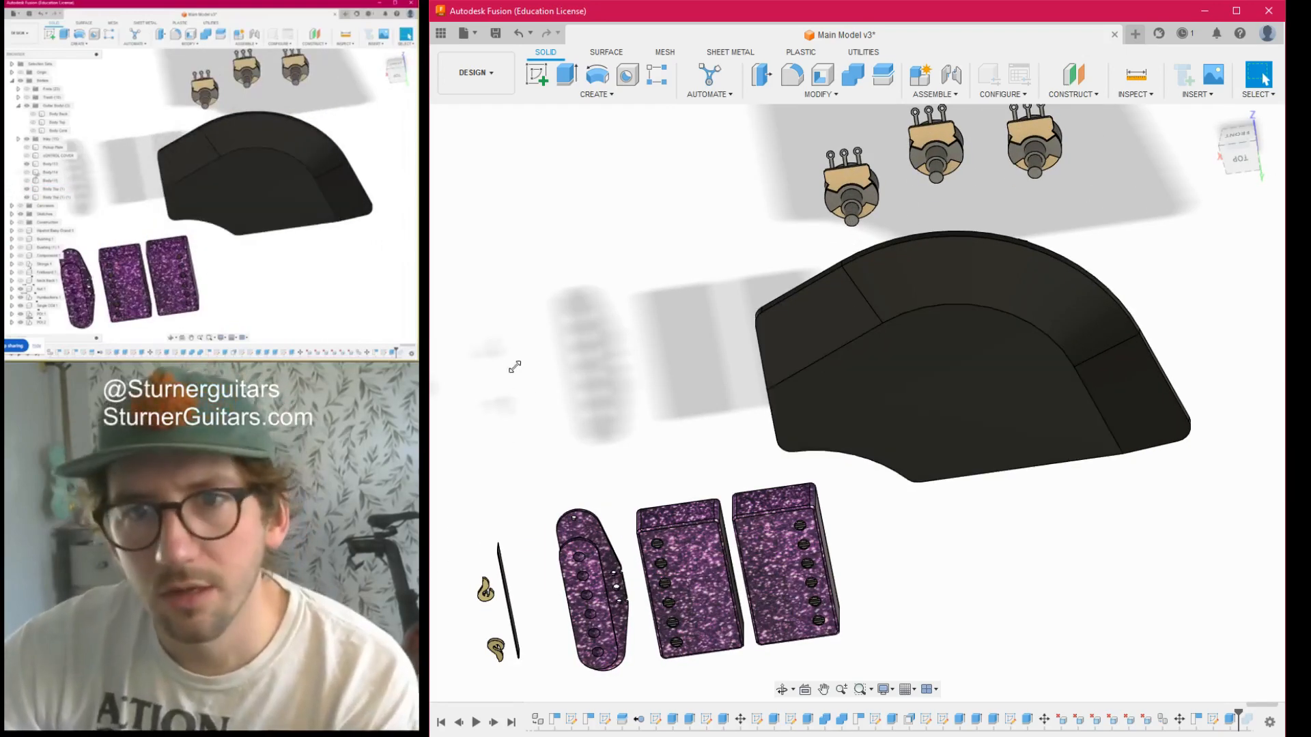
{"action": "left_click", "coordinate": [503, 255]}
{"action": "left_click_drag", "start_coordinate": [1239, 152], "coordinate": [1081, 508]}
{"action": "scroll", "coordinate": [1080, 508], "scroll_direction": "down", "scroll_amount": 3}
{"action": "middle_click_drag", "start_coordinate": [1080, 507], "coordinate": [1048, 350]}
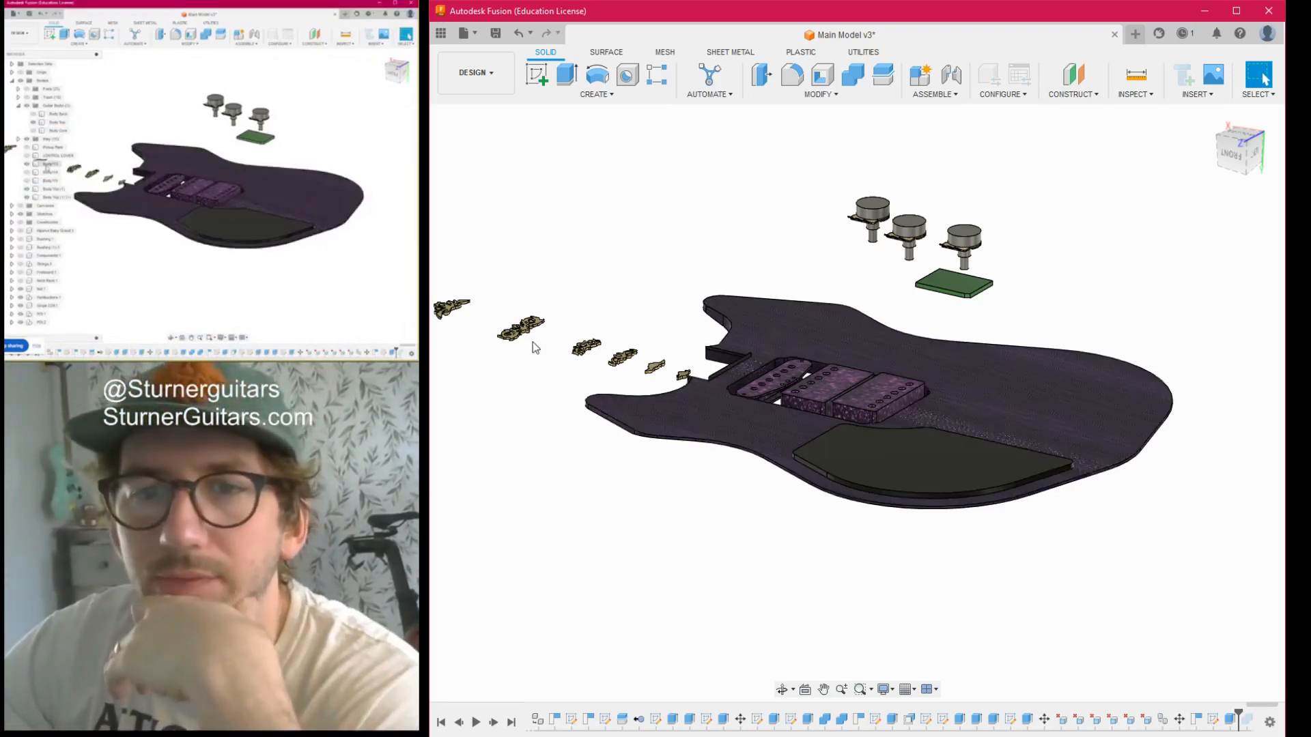
{"action": "left_click", "coordinate": [510, 276]}
{"action": "left_click", "coordinate": [510, 275]}
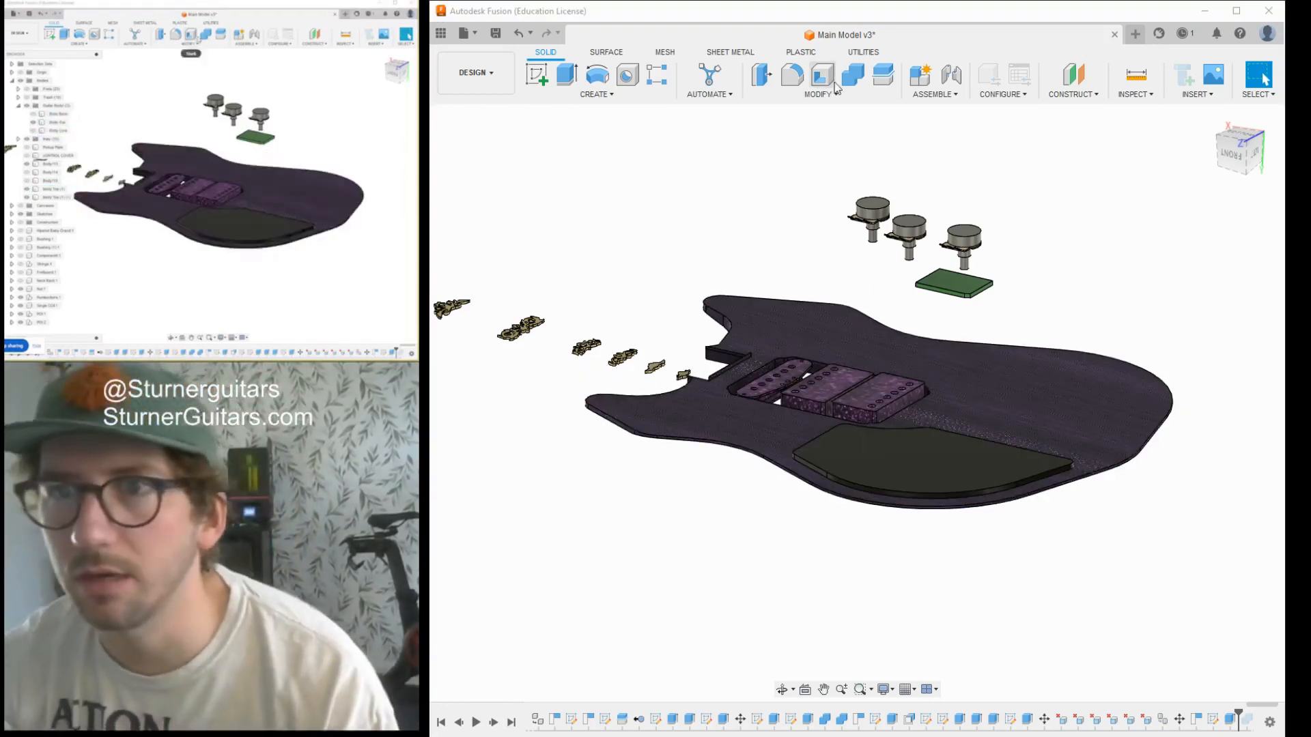
- Combine with the Cut operation, using Body Top as the target and the cavity-shaped piece as the tool
{"action": "left_click", "coordinate": [855, 75]}
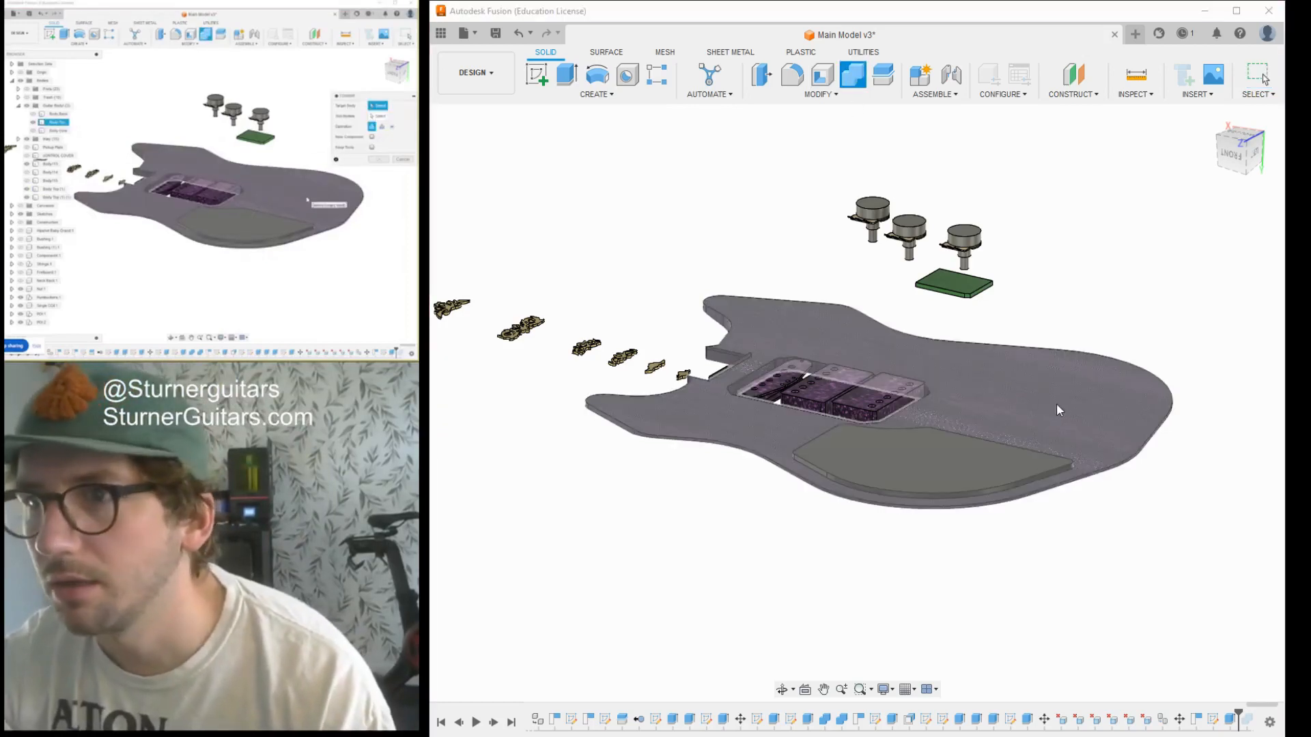
{"action": "left_click", "coordinate": [1056, 403]}
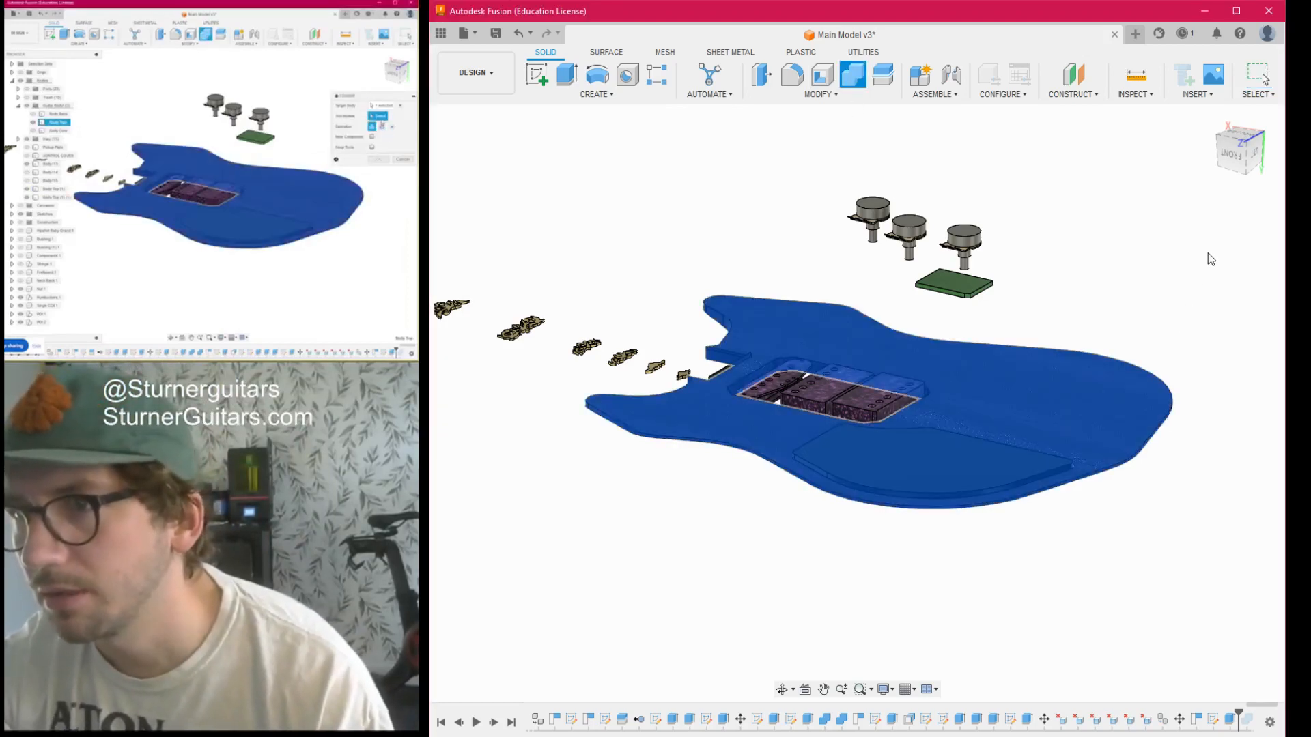
{"action": "left_click", "coordinate": [975, 451]}
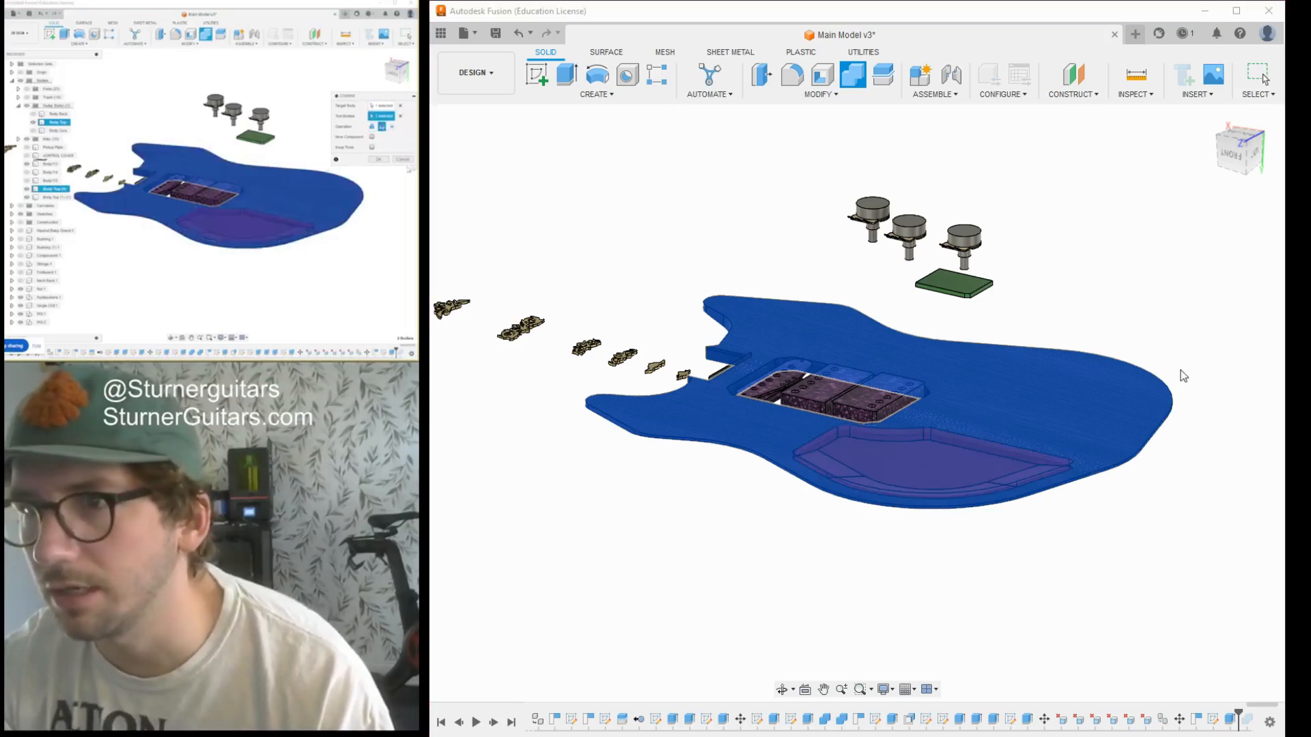
{"action": "left_click", "coordinate": [1203, 336]}
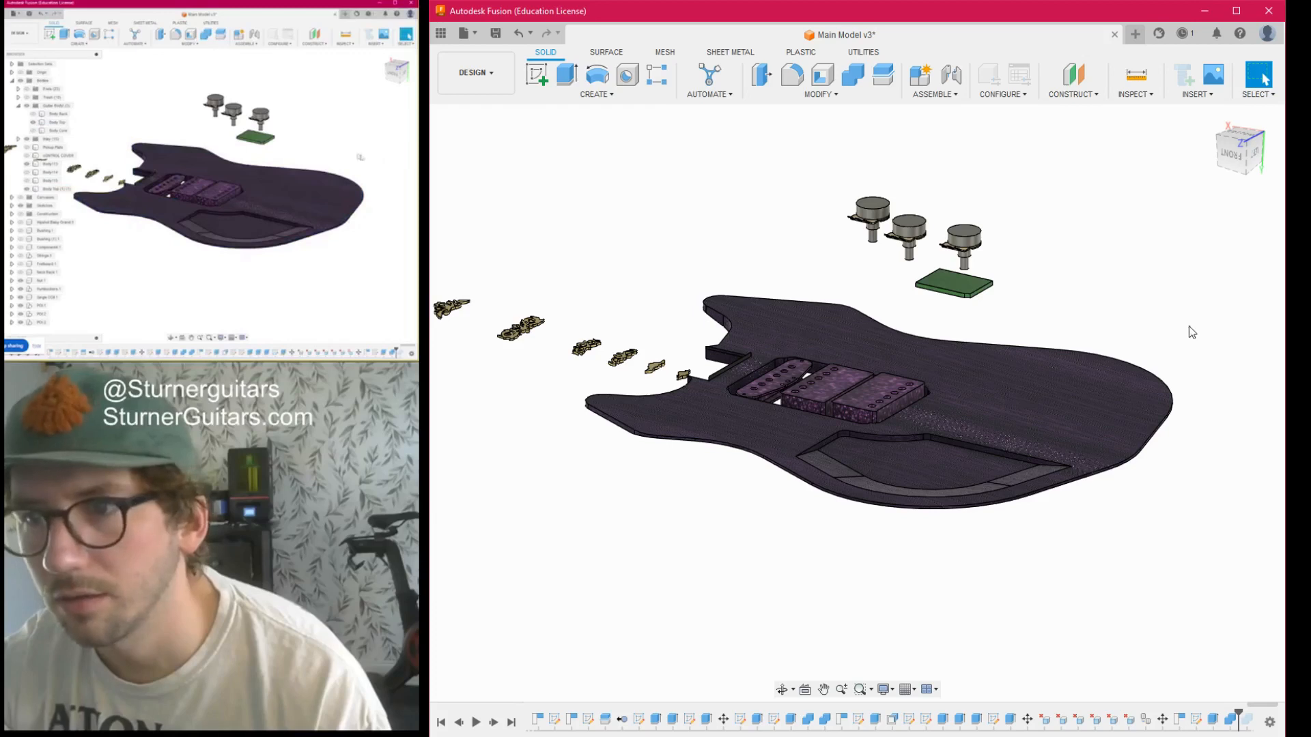
{"action": "mouse_move", "coordinate": [1229, 145]}
{"action": "left_mouse_down"}
{"action": "mouse_move", "coordinate": [1252, 181]}
{"action": "mouse_move", "coordinate": [1233, 115]}
{"action": "mouse_move", "coordinate": [1112, 213]}
{"action": "left_mouse_up"}
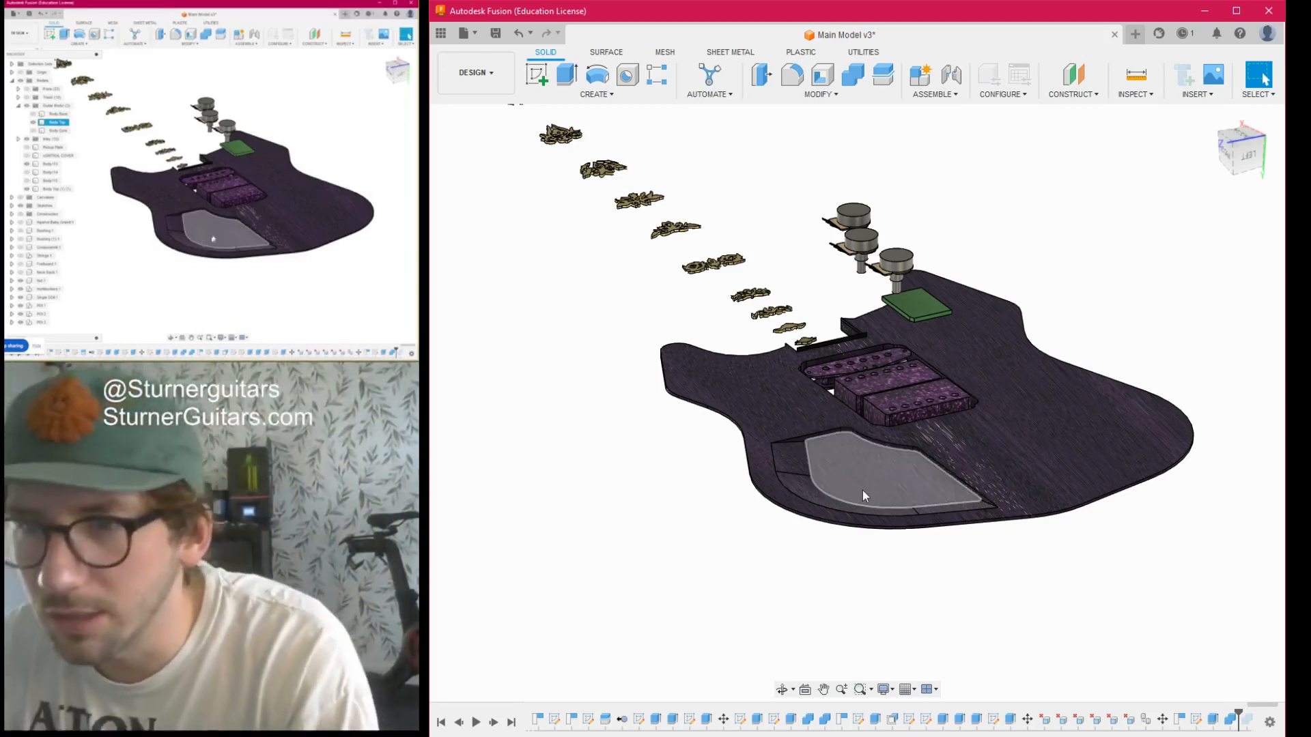
{"action": "scroll", "coordinate": [864, 488], "scroll_direction": "up", "scroll_amount": 5}
{"action": "scroll", "coordinate": [775, 437], "scroll_direction": "down", "scroll_amount": 6}
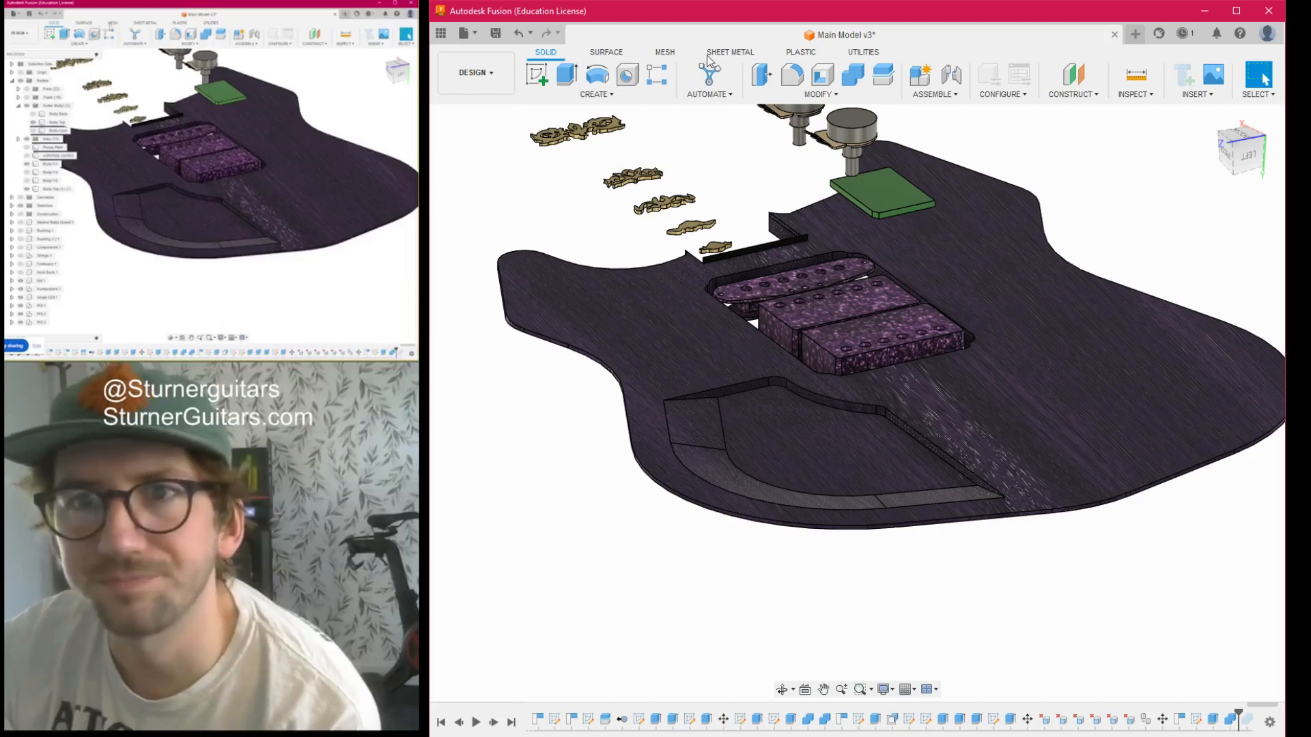
{"action": "scroll", "coordinate": [713, 352], "scroll_direction": "down", "scroll_amount": 5}
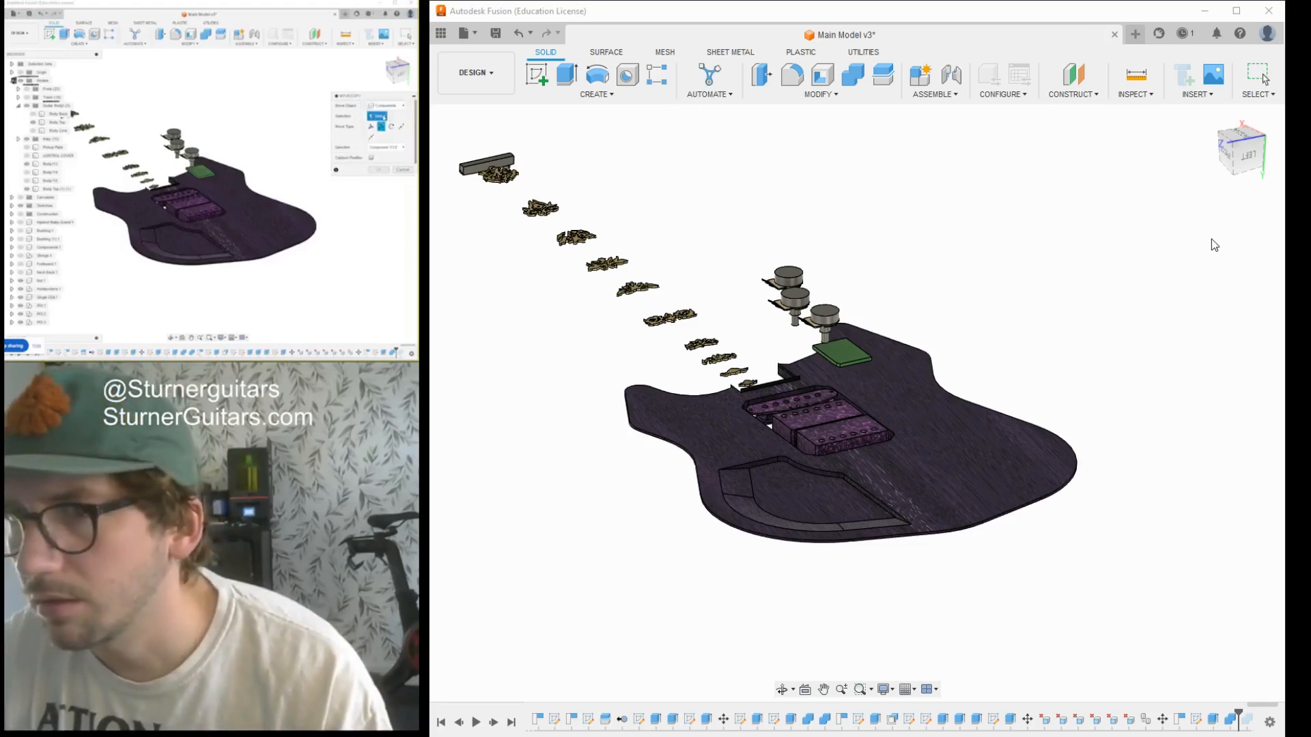
{"action": "left_click", "coordinate": [502, 625]}
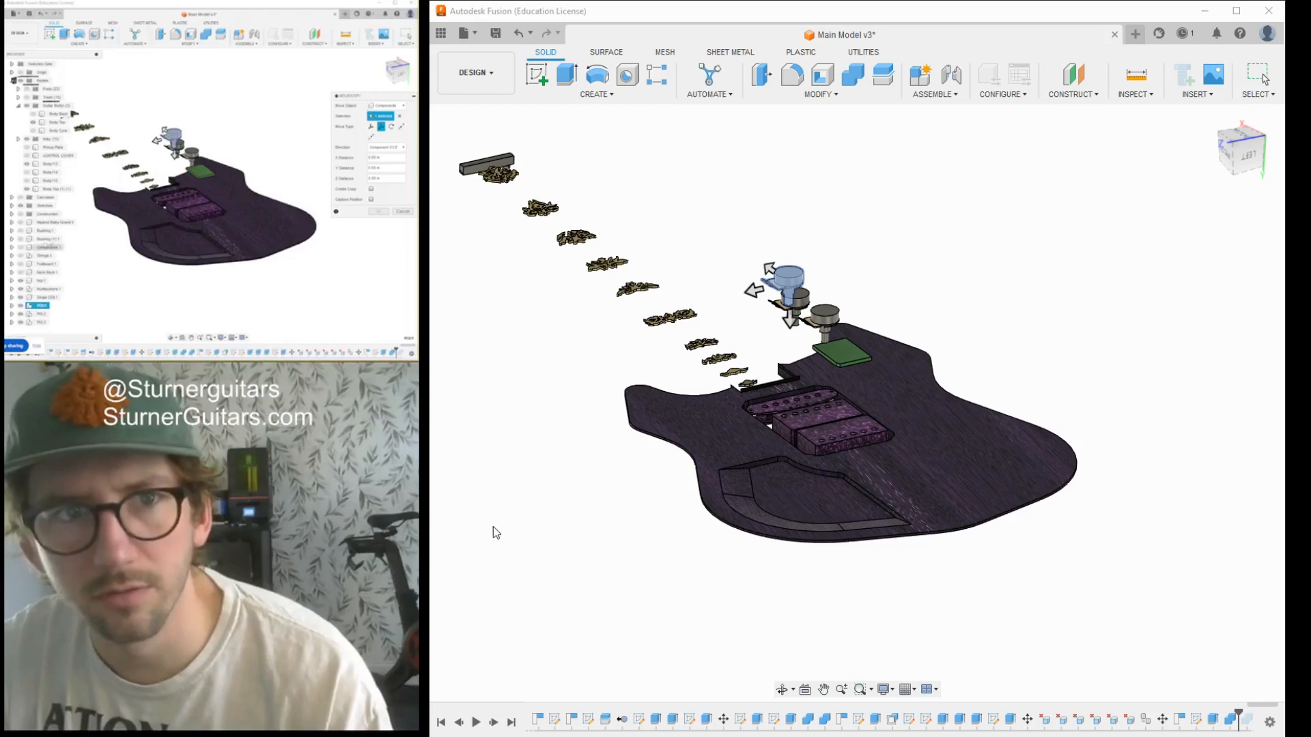
{"action": "left_click", "coordinate": [1257, 438]}
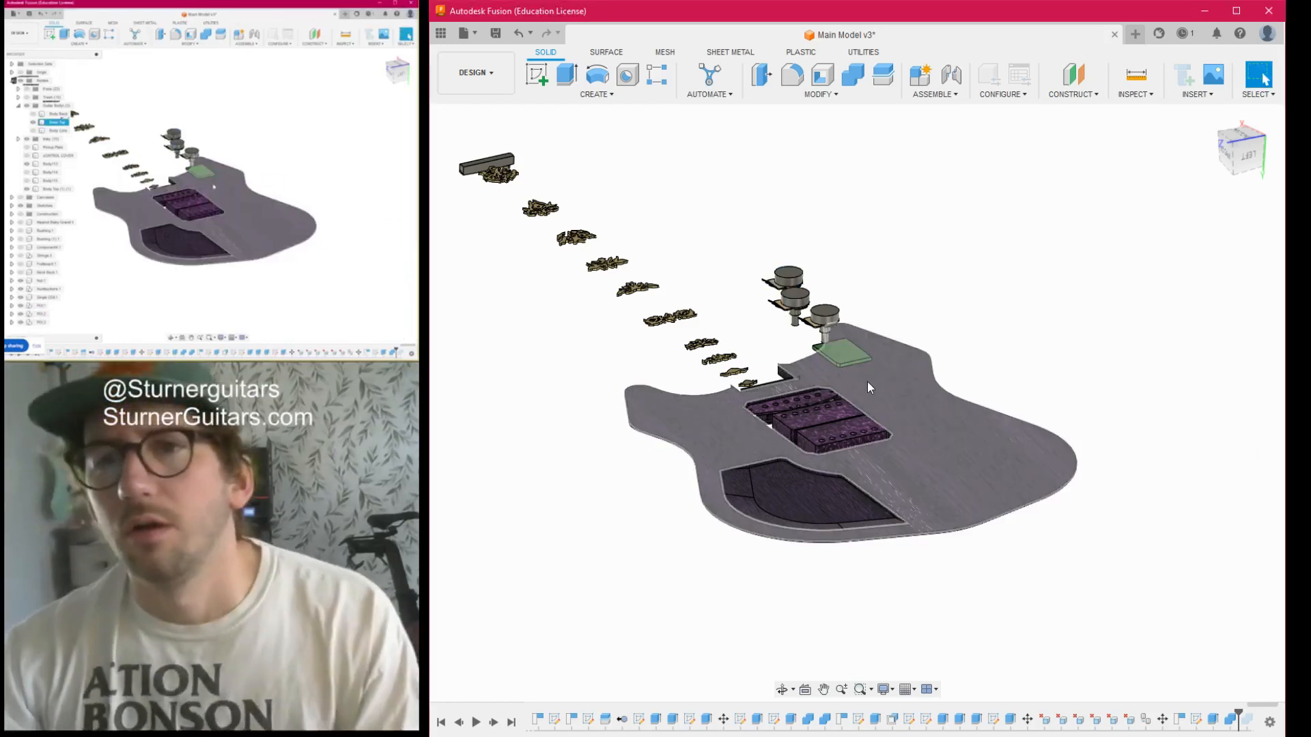
{"action": "left_click", "coordinate": [500, 624]}
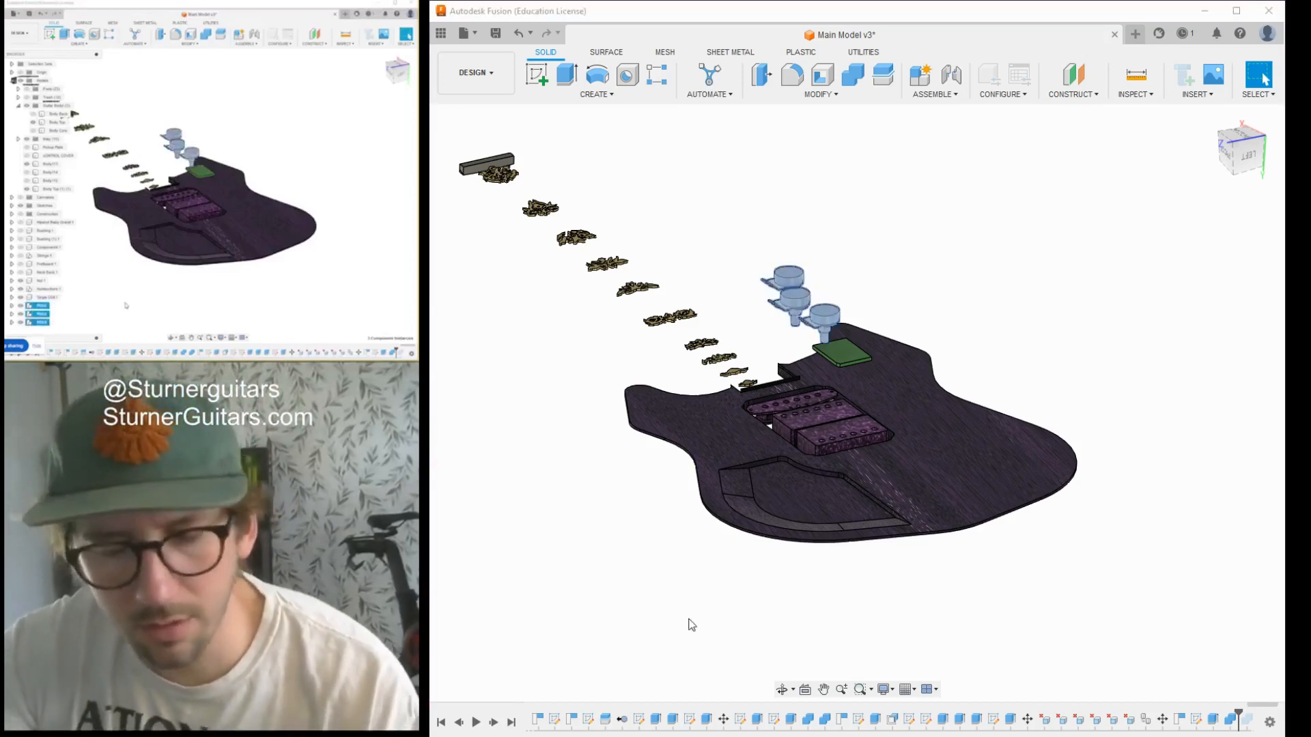
{"action": "key", "text": "m"}
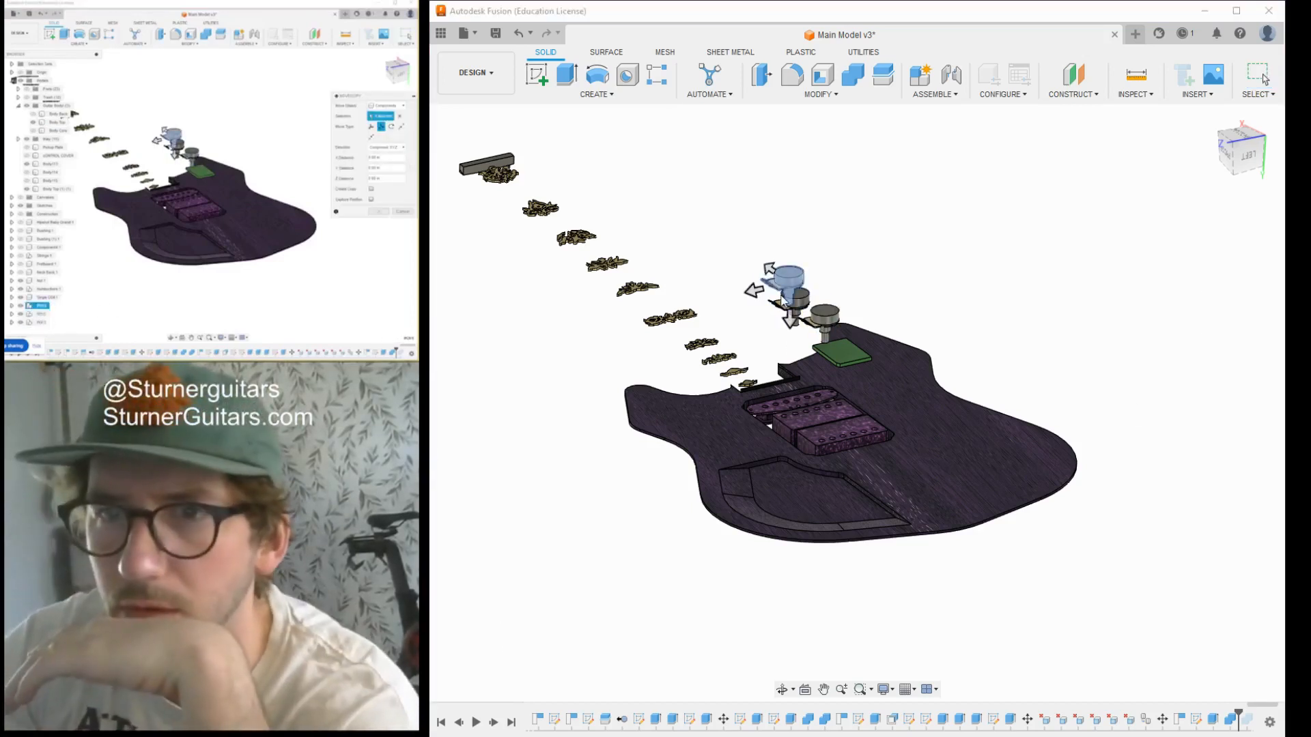
{"action": "left_click_drag", "start_coordinate": [792, 318], "coordinate": [782, 451]}
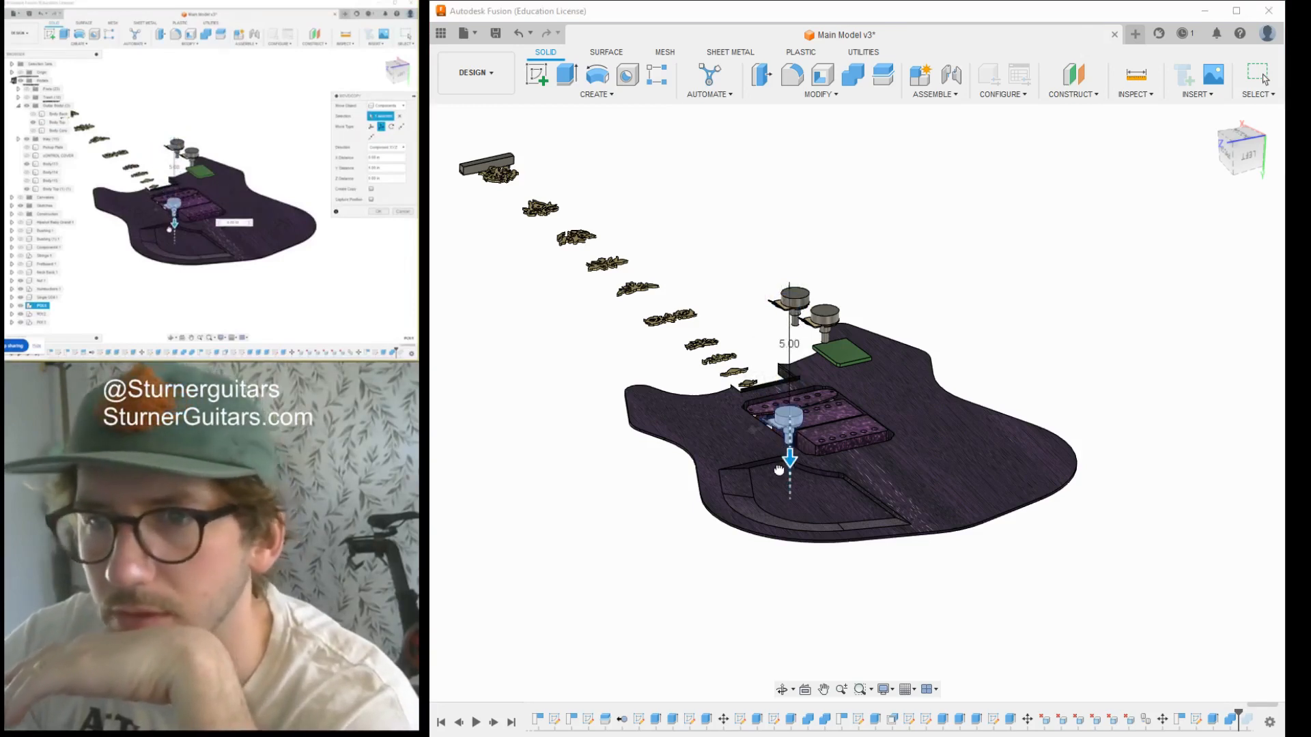
{"action": "scroll", "coordinate": [796, 423], "scroll_direction": "up", "scroll_amount": 5}
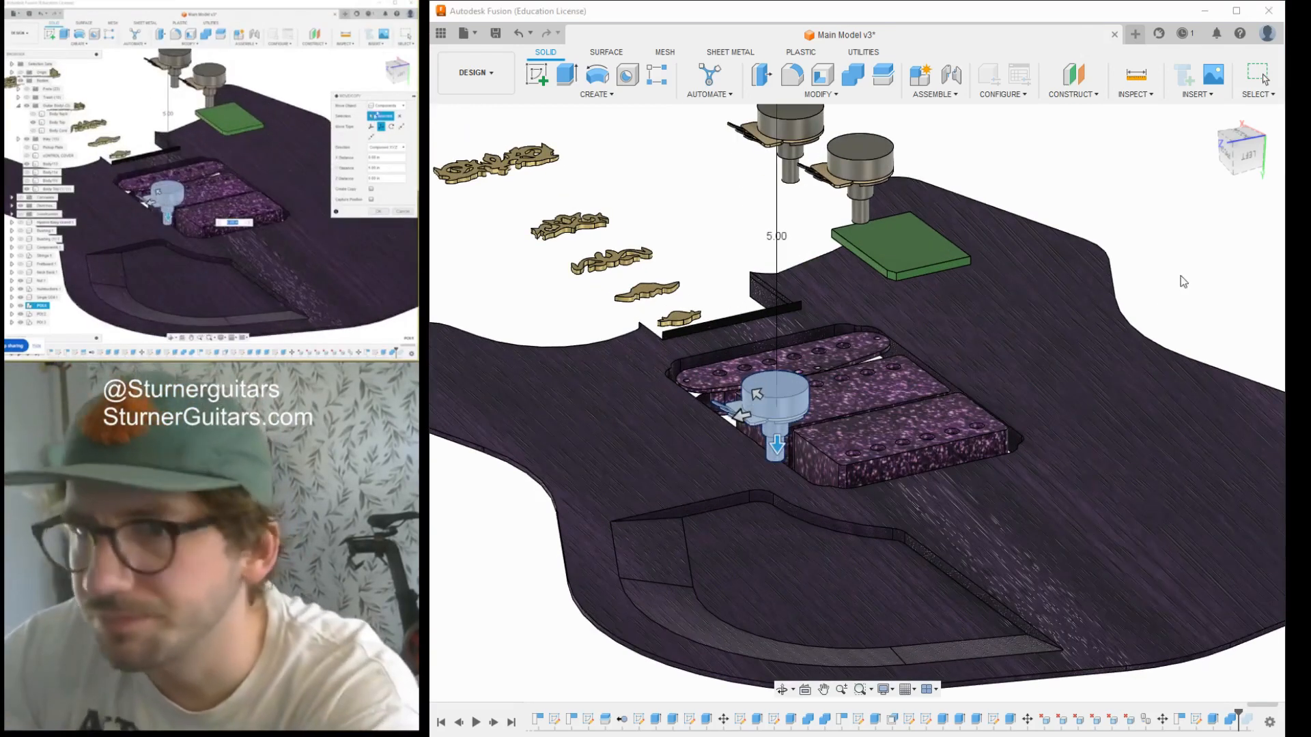
{"action": "left_click_drag", "start_coordinate": [1248, 160], "coordinate": [1277, 119]}
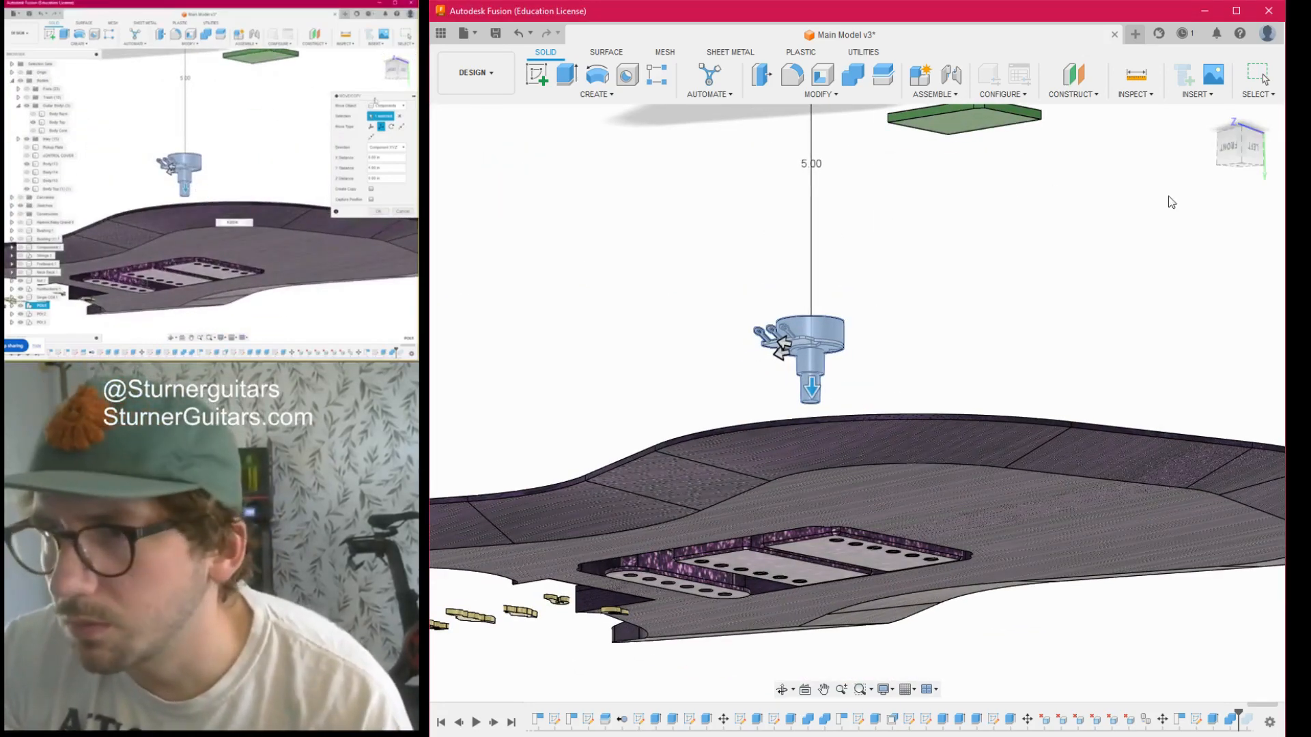
{"action": "key", "text": "Escape"}
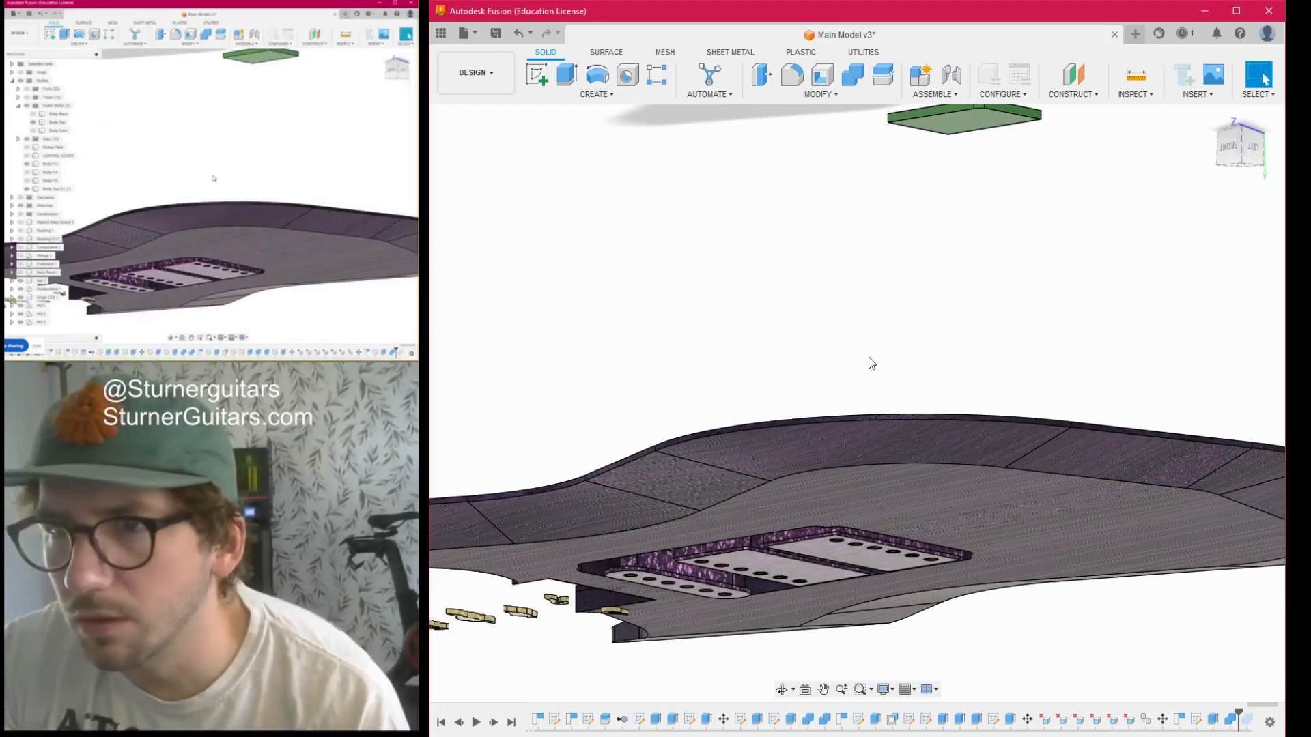
- Measure the distance from the first potentiometer's mounting face to the floor of the electronics cavity
{"action": "scroll", "coordinate": [863, 362], "scroll_direction": "down", "scroll_amount": 5}
{"action": "scroll", "coordinate": [831, 371], "scroll_direction": "up", "scroll_amount": 3}
{"action": "key", "text": "i"}
{"action": "scroll", "coordinate": [819, 285], "scroll_direction": "up", "scroll_amount": 5}
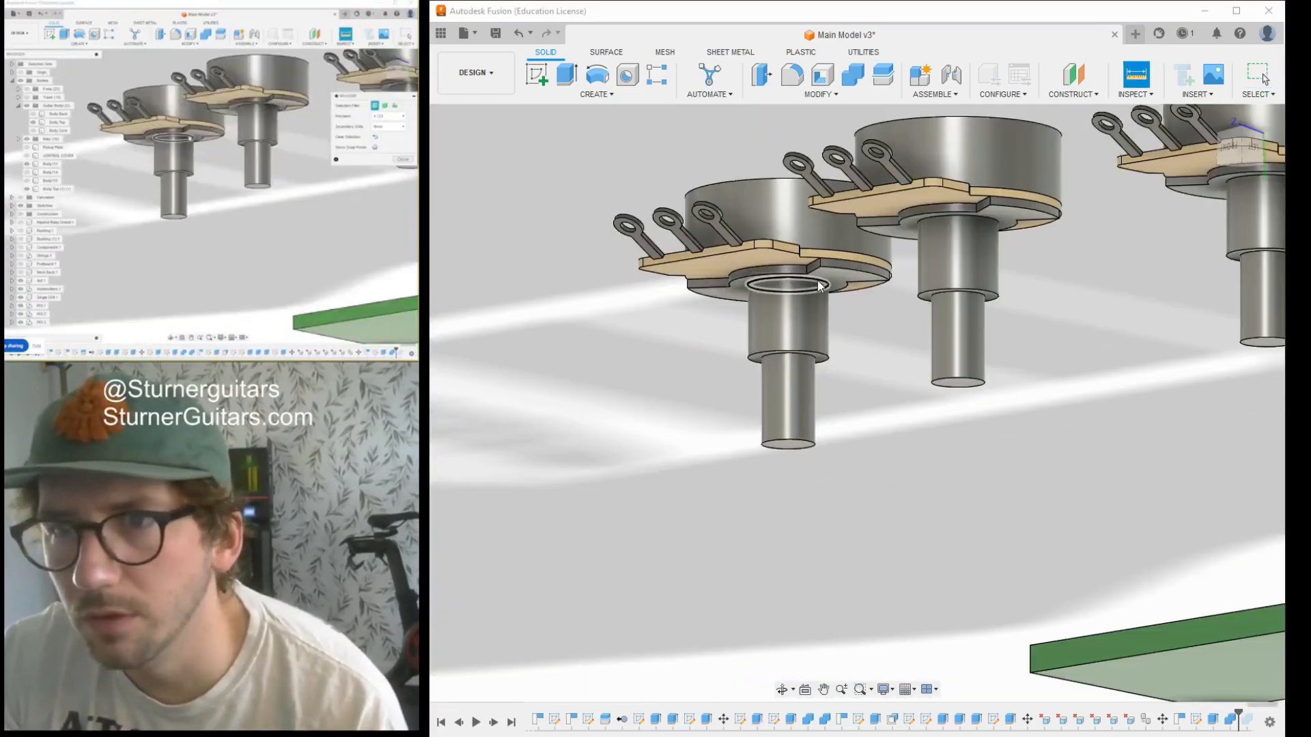
{"action": "left_click", "coordinate": [830, 276]}
{"action": "scroll", "coordinate": [829, 539], "scroll_direction": "down", "scroll_amount": 5}
{"action": "scroll", "coordinate": [827, 546], "scroll_direction": "down", "scroll_amount": 2}
{"action": "left_click_drag", "start_coordinate": [1247, 151], "coordinate": [1237, 213]}
{"action": "scroll", "coordinate": [1133, 417], "scroll_direction": "down", "scroll_amount": 4}
{"action": "middle_click_drag", "start_coordinate": [1100, 397], "coordinate": [1027, 306]}
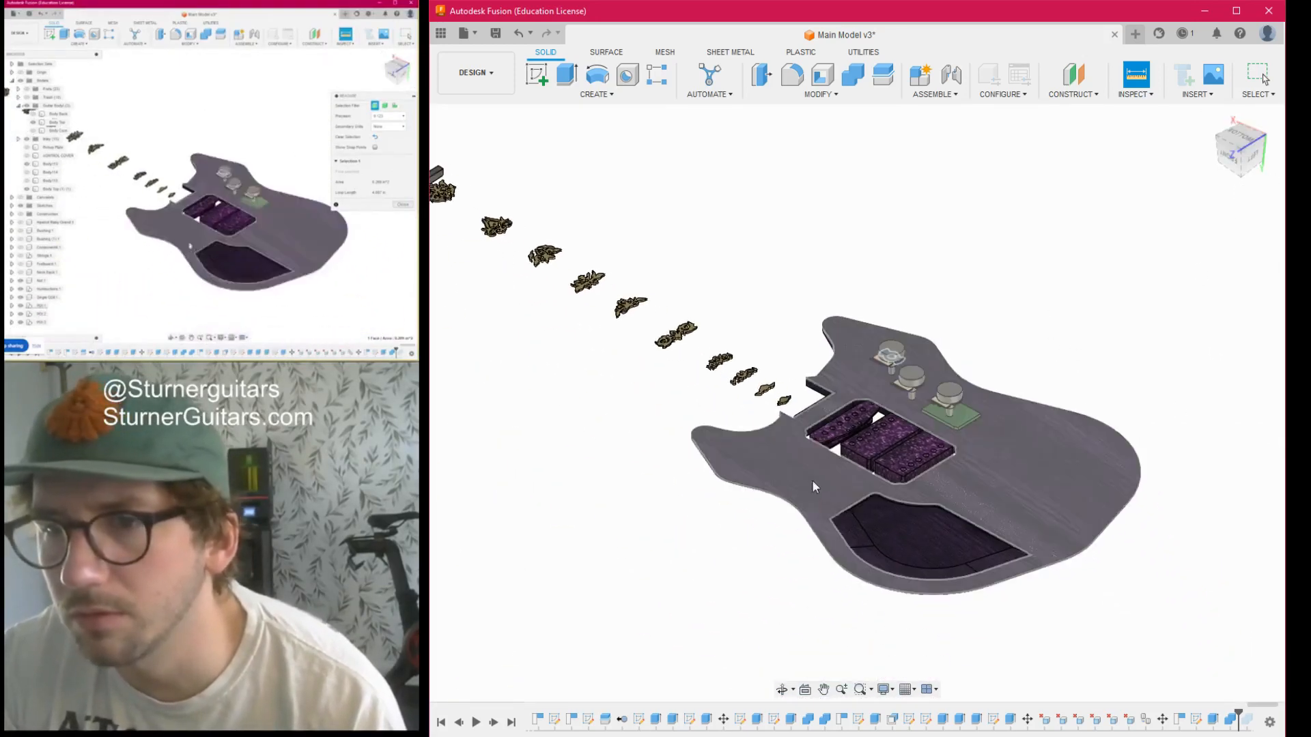
{"action": "left_click", "coordinate": [899, 518]}
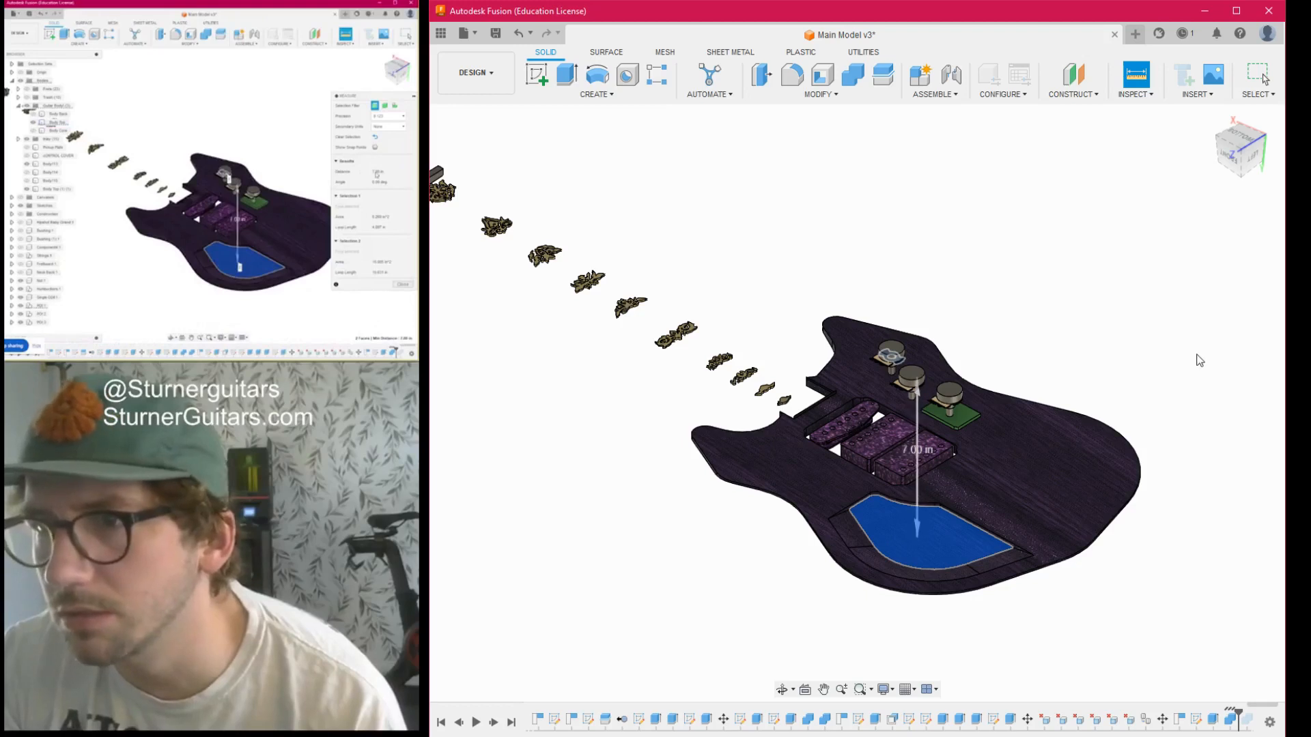
{"action": "left_click", "coordinate": [1195, 355]}
{"action": "left_click", "coordinate": [1260, 580]}
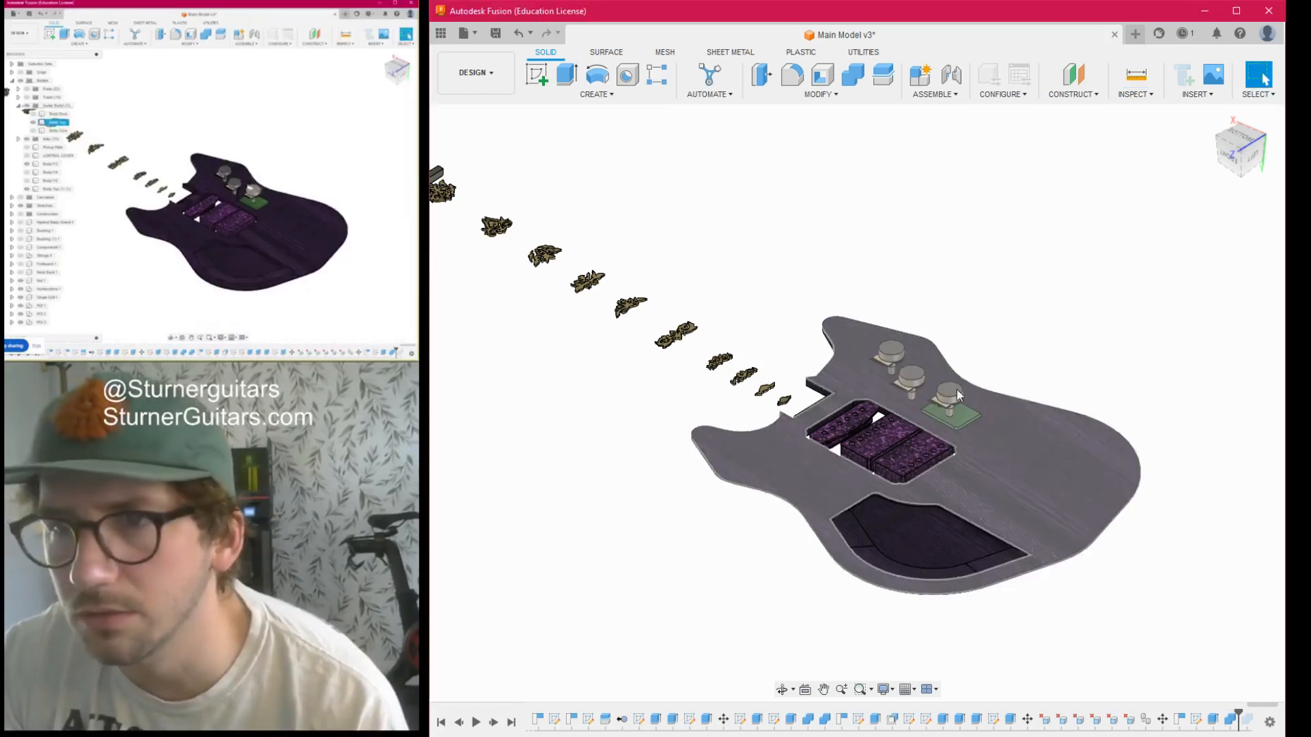
- Move the first potentiometer, as a component rather than a body, 7 in down into the electronics cavity
{"action": "key", "text": "m"}
{"action": "left_click", "coordinate": [893, 353]}
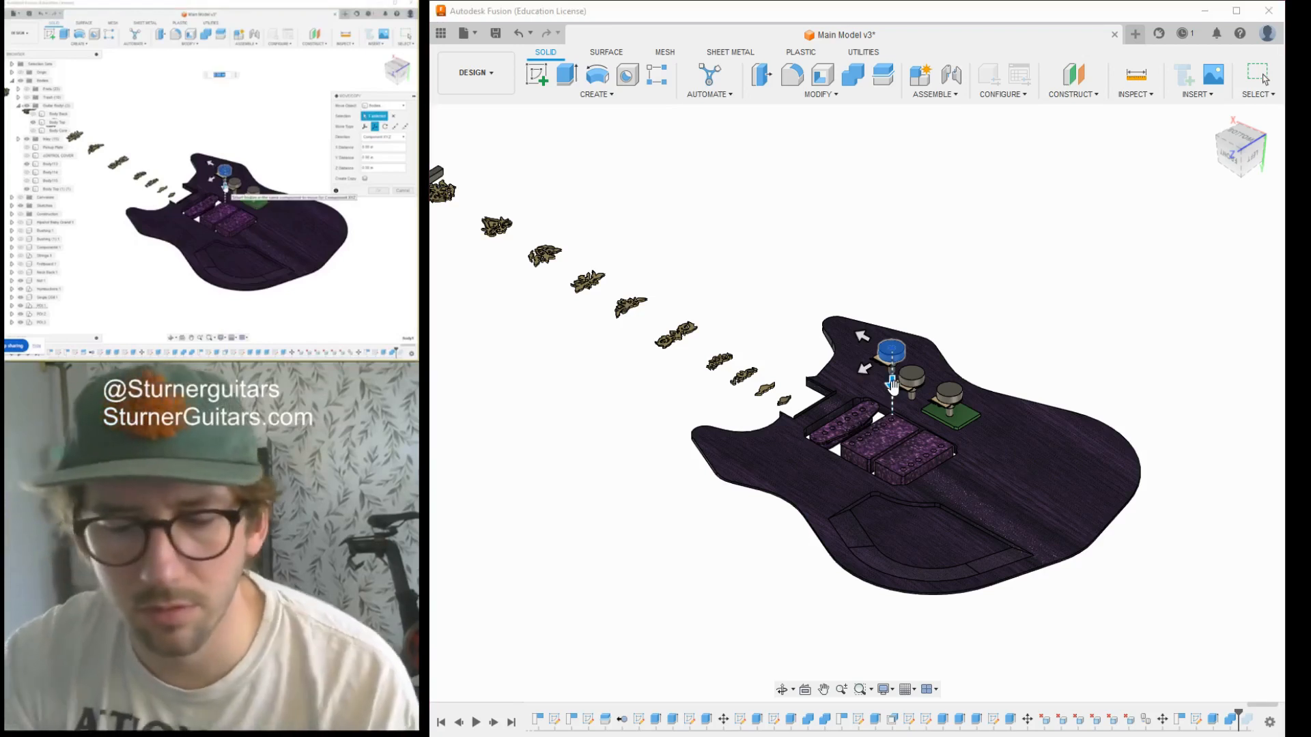
{"action": "type", "text": "7"}
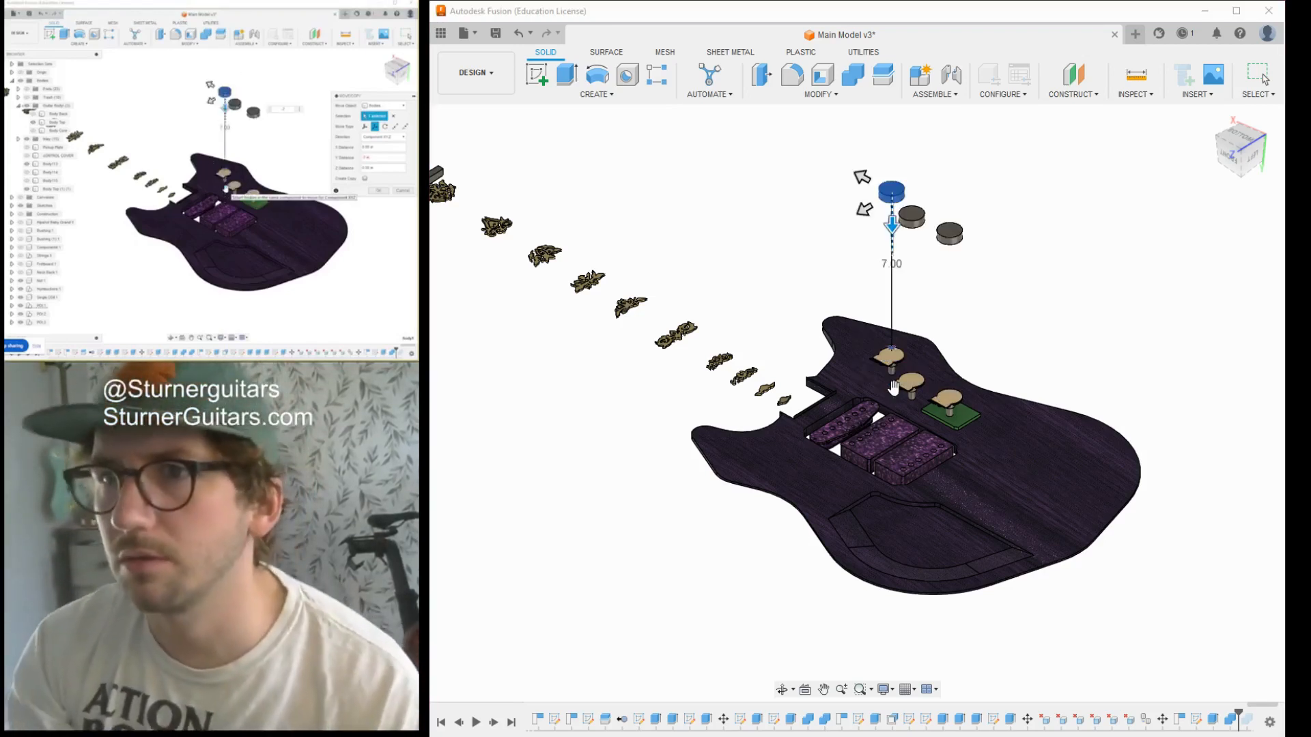
{"action": "left_click", "coordinate": [403, 107]}
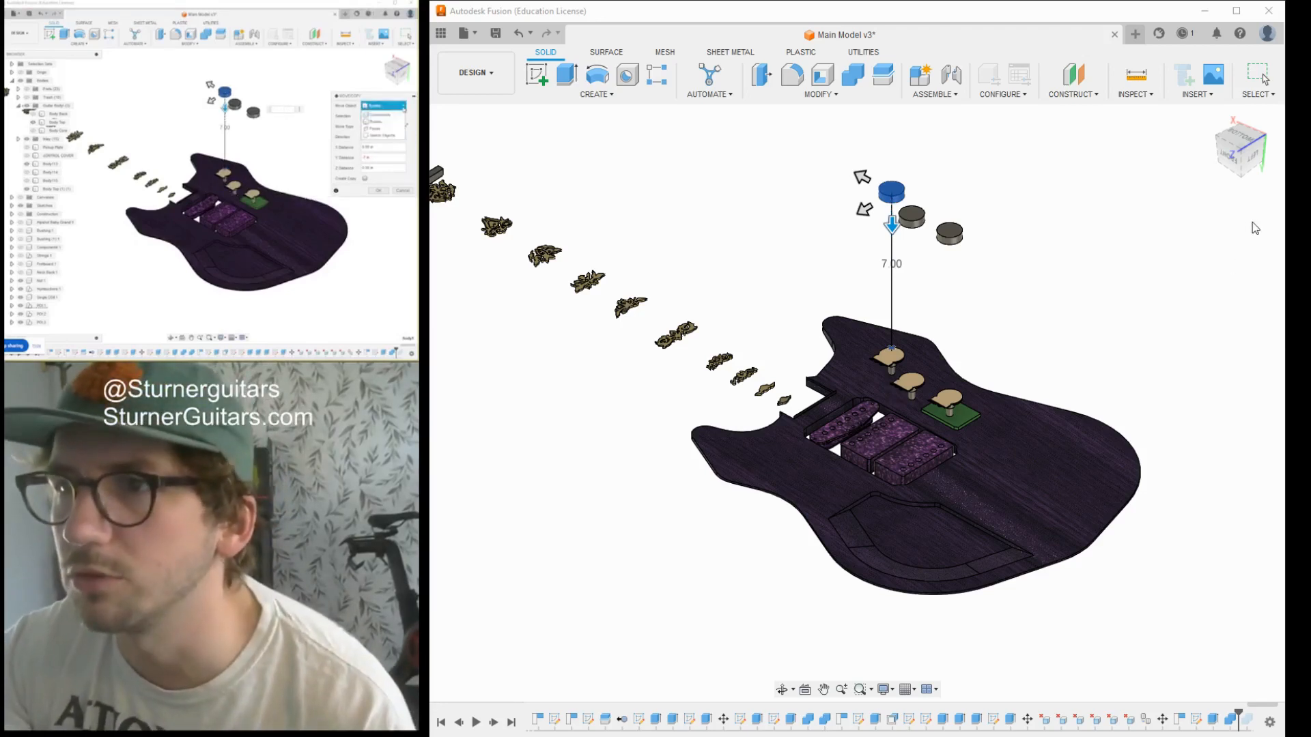
{"action": "left_click", "coordinate": [380, 115]}
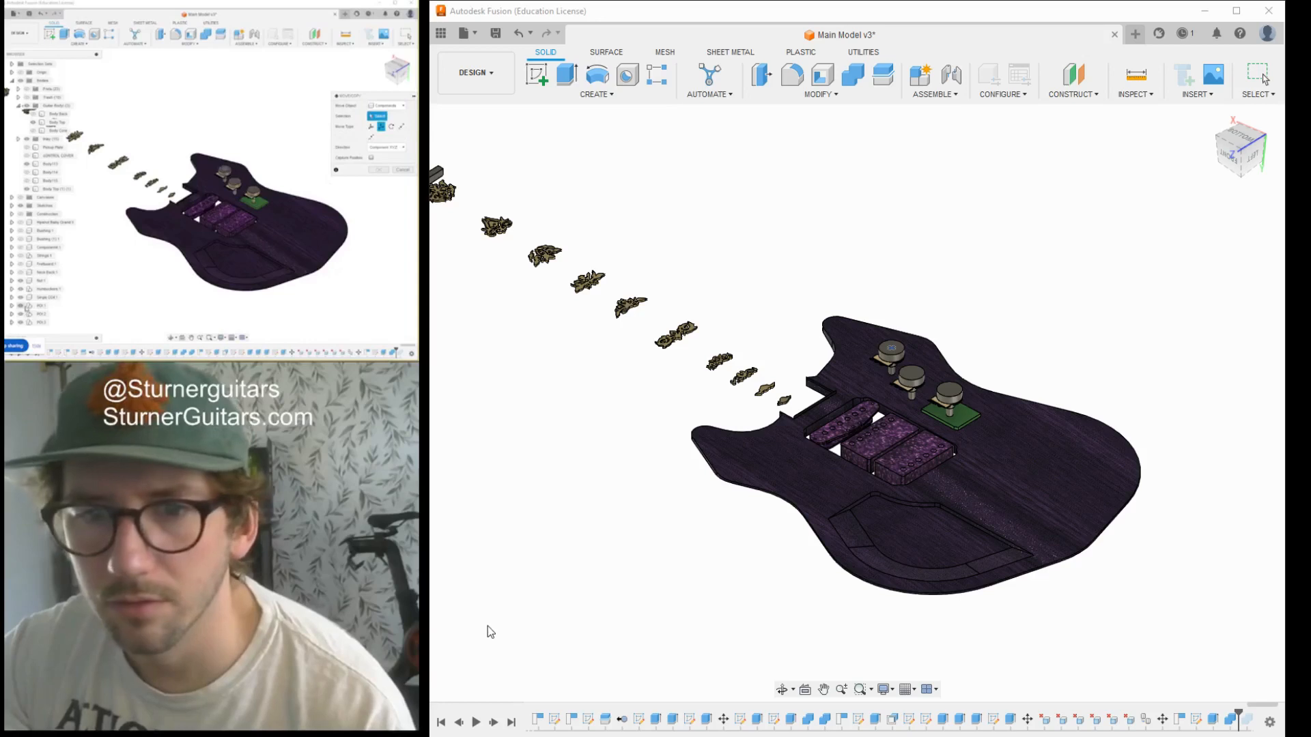
{"action": "left_click", "coordinate": [30, 305]}
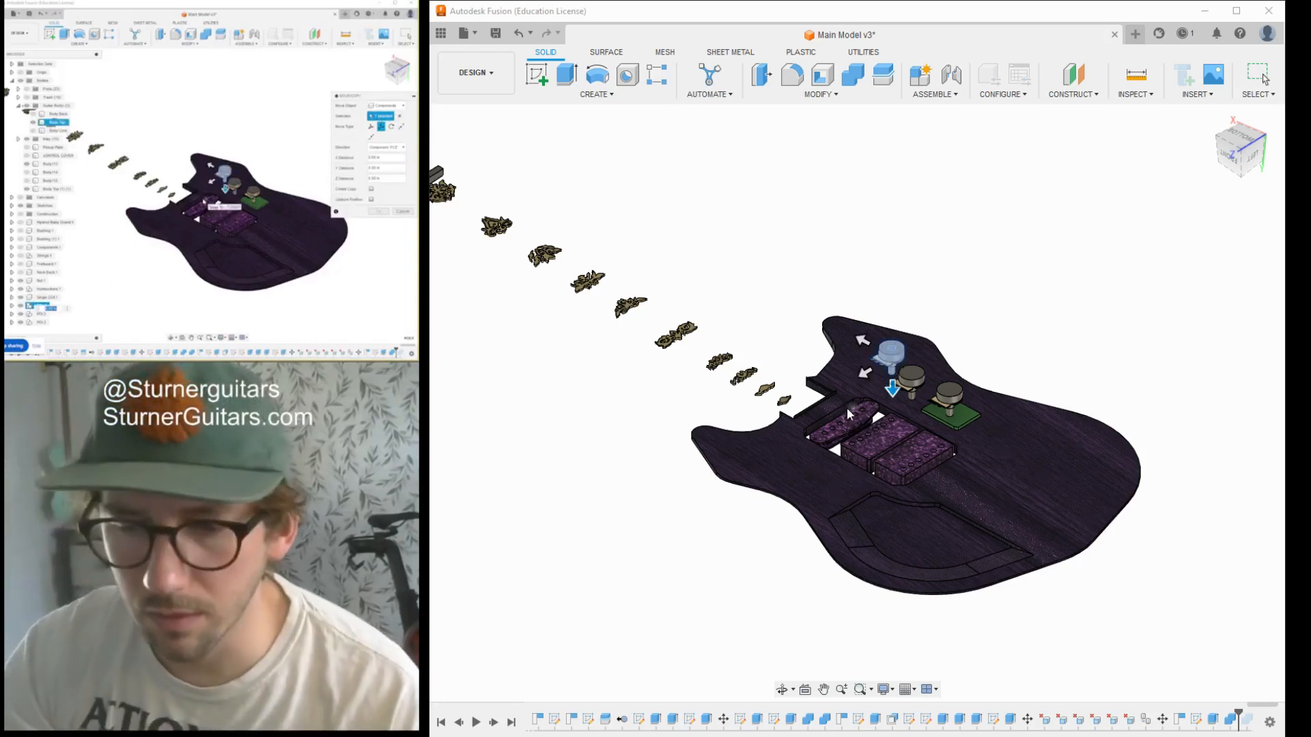
{"action": "type", "text": "1"}
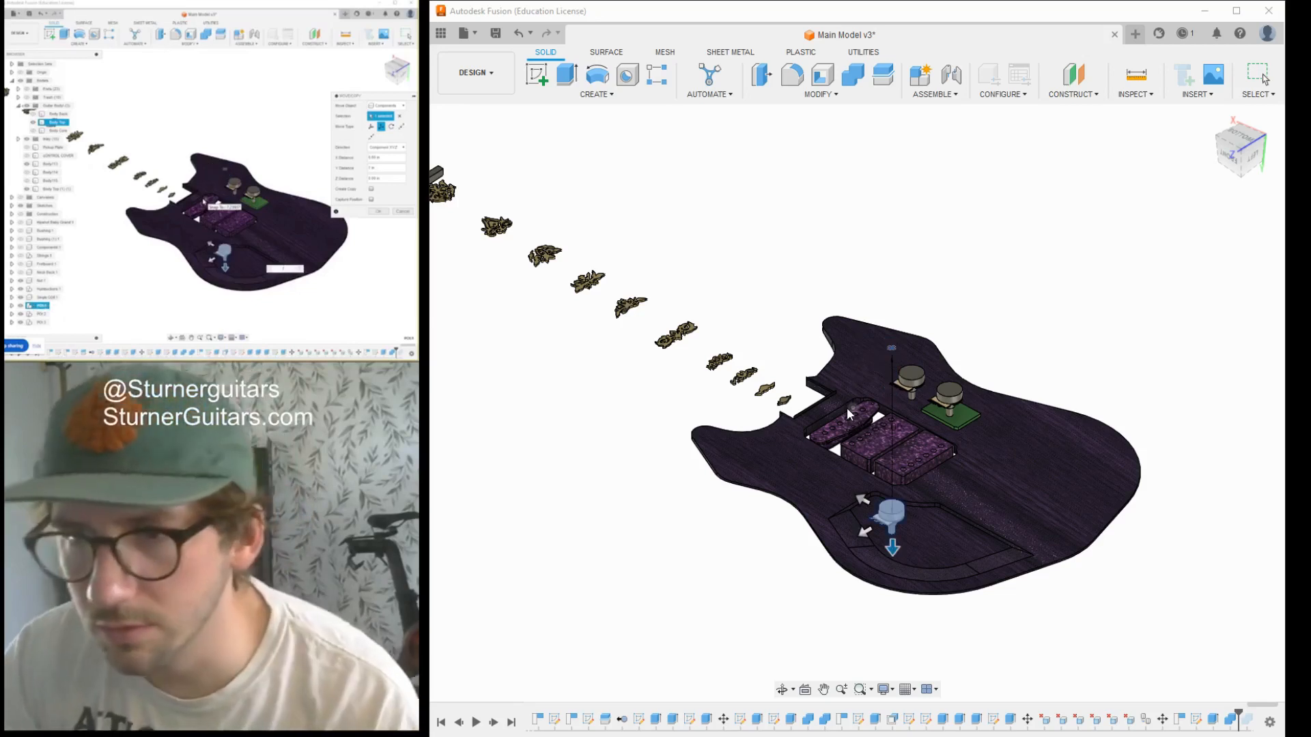
{"action": "key", "text": "Return"}
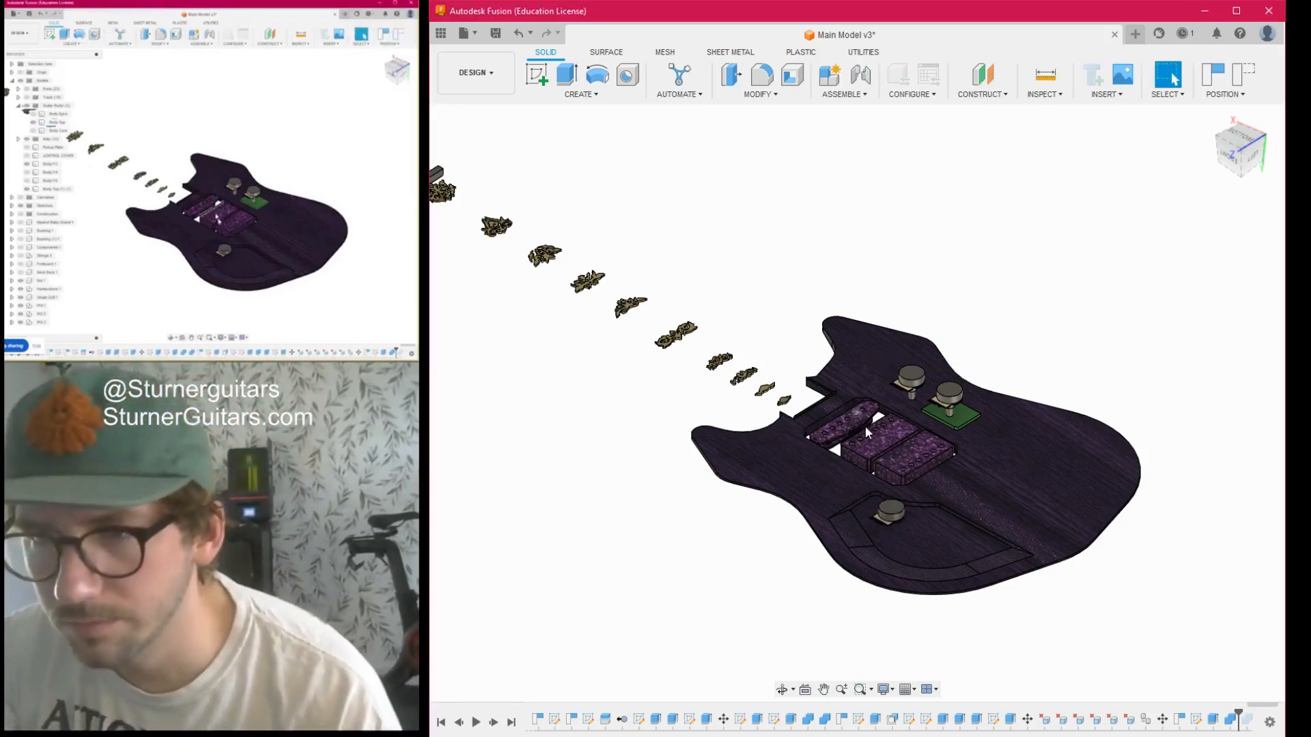
- Move the middle potentiometer component straight down into the electronics cavity, level with the first one
{"action": "left_click", "coordinate": [919, 374]}
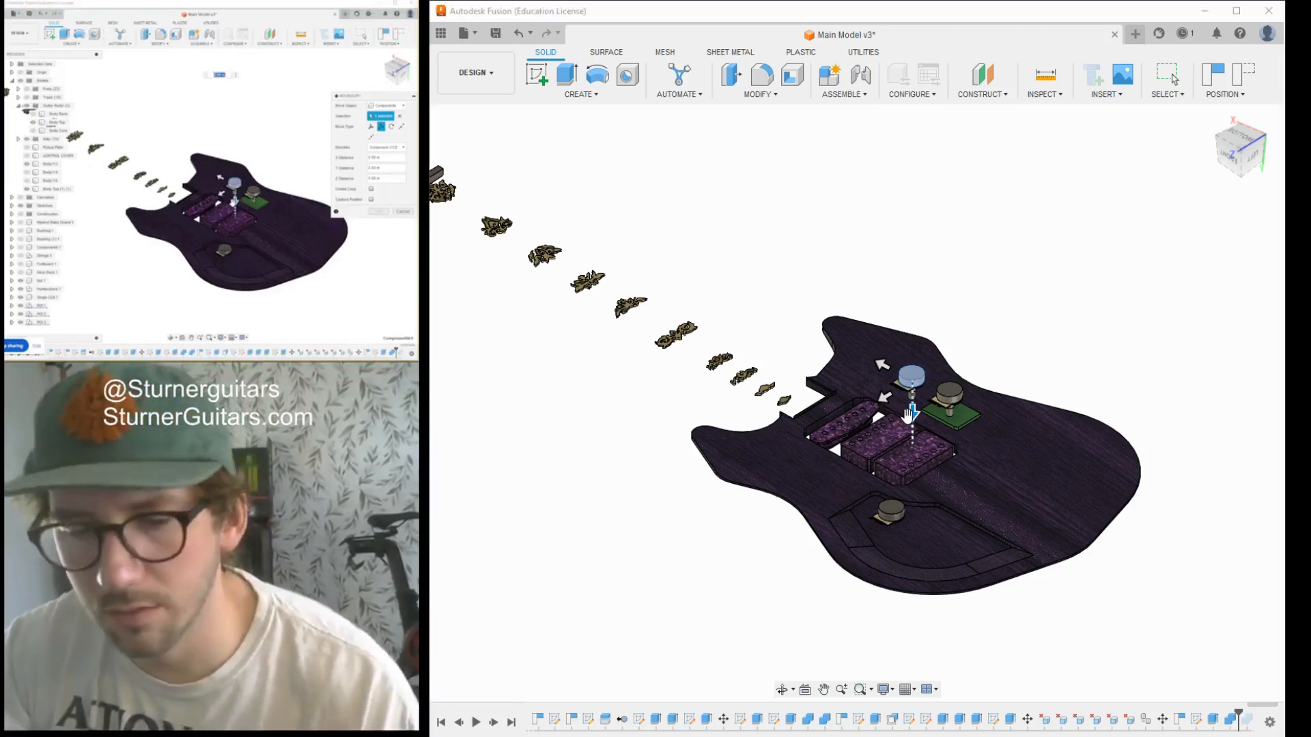
{"action": "key", "text": "Escape"}
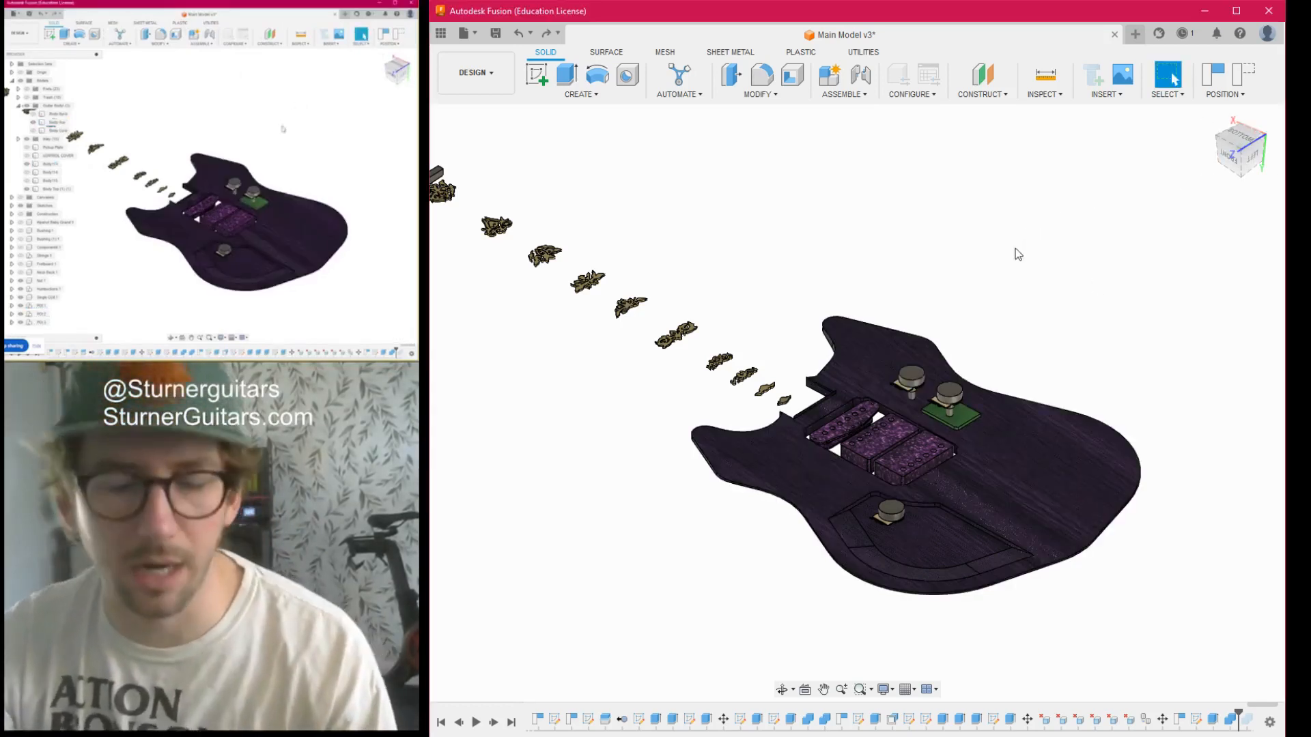
{"action": "key", "text": "m"}
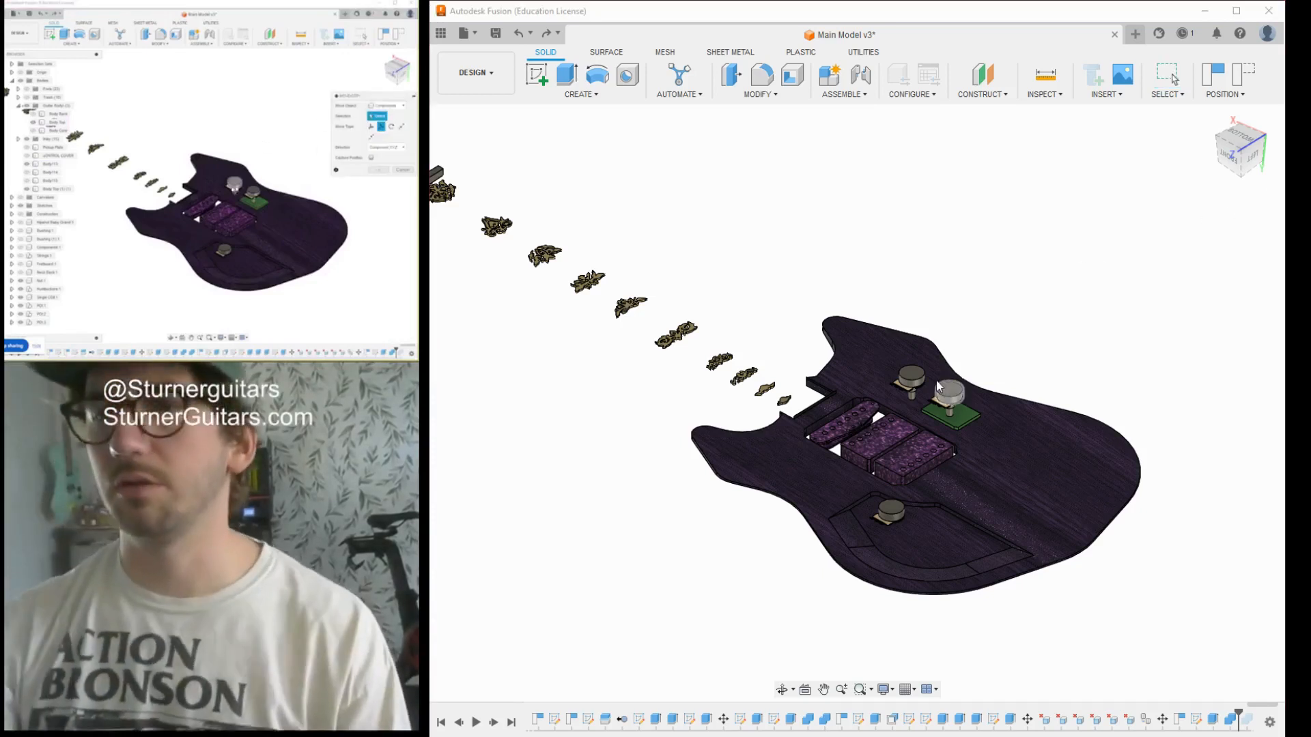
{"action": "left_click", "coordinate": [904, 376]}
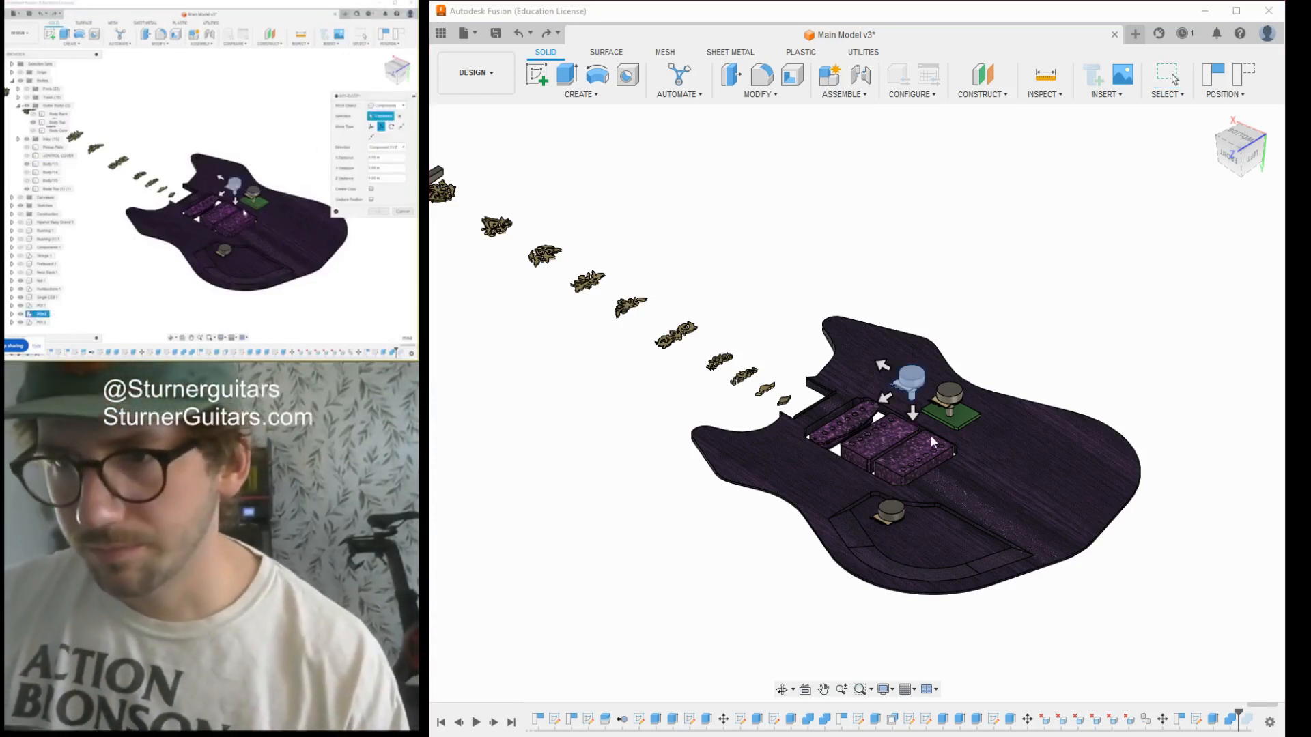
{"action": "key", "text": "Escape"}
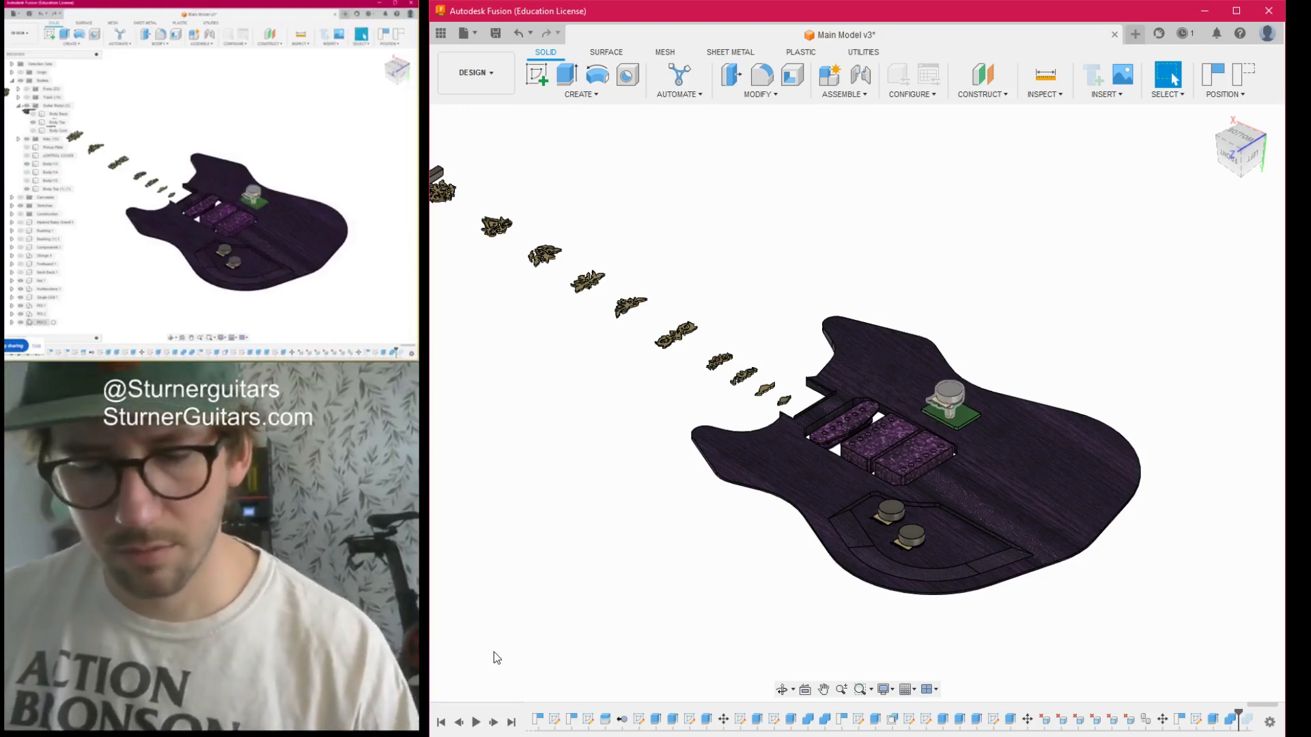
- Move the third potentiometer component, above the green plate, straight down into the cavity in line with the other two
{"action": "key", "text": "m"}
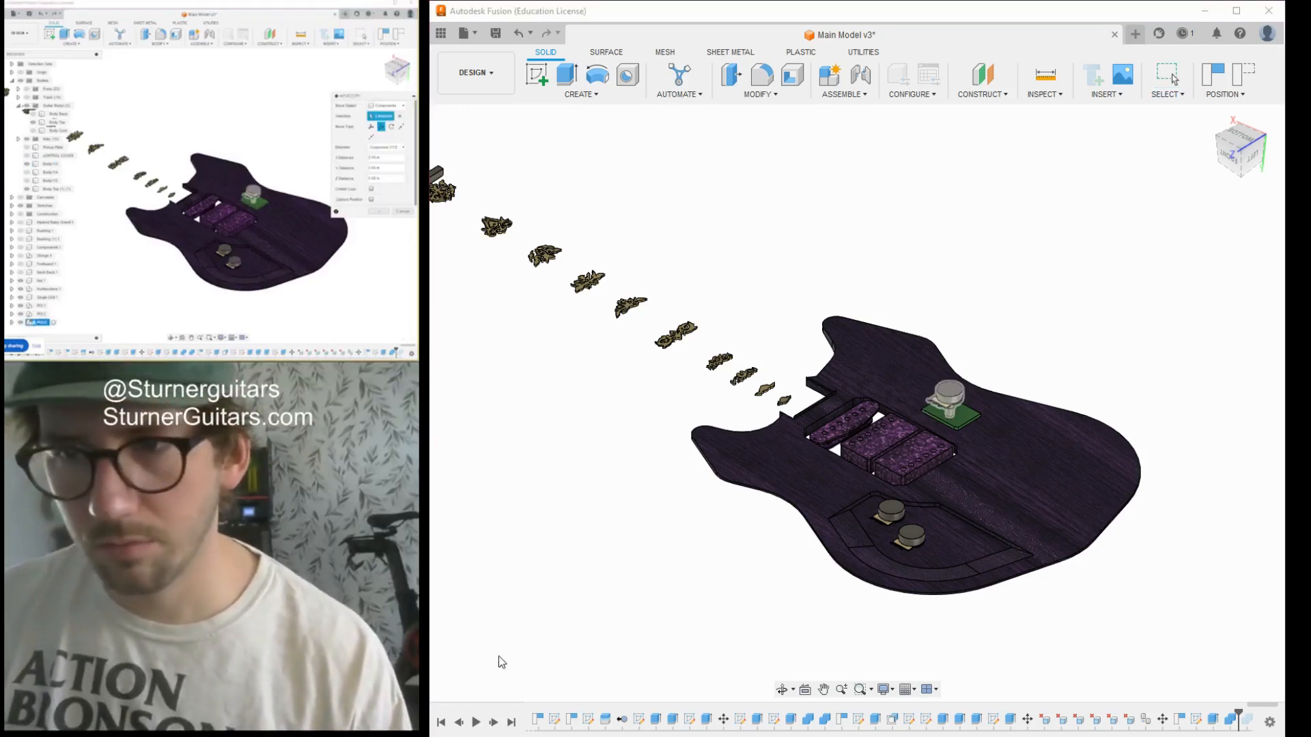
{"action": "left_click", "coordinate": [948, 395]}
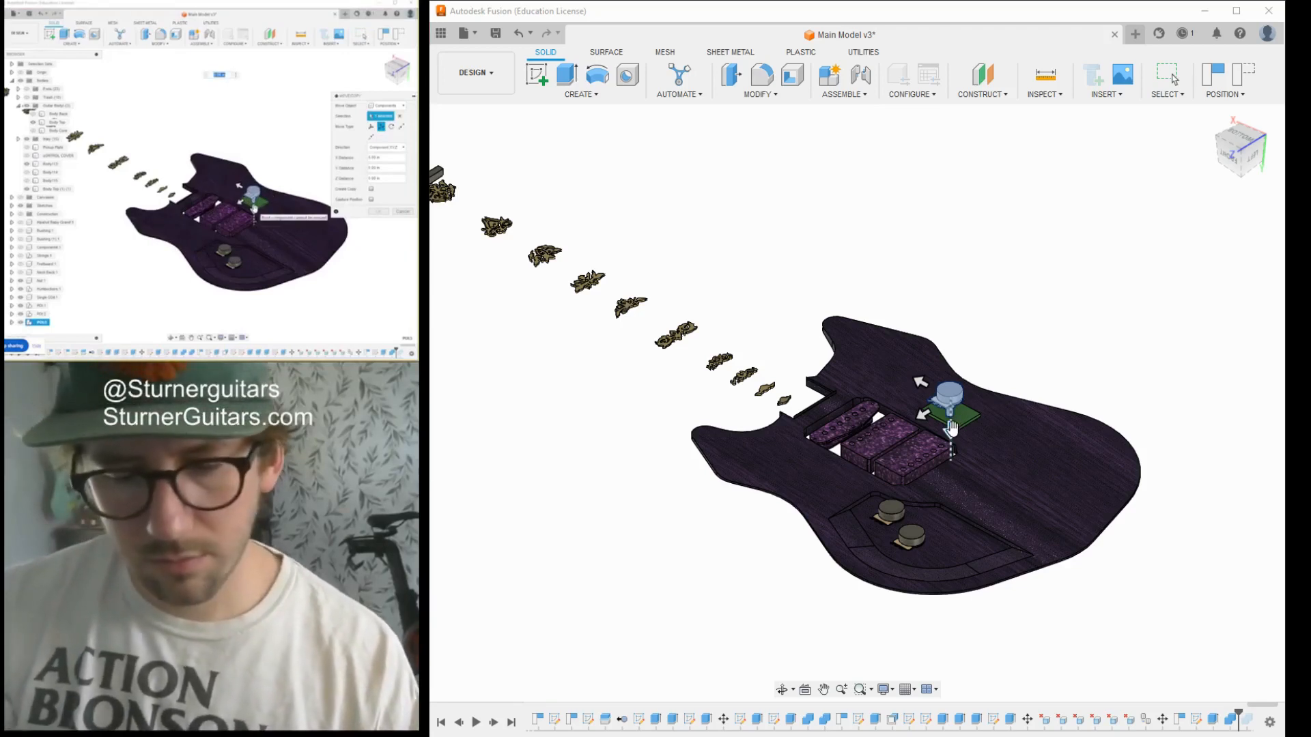
{"action": "left_click_drag", "start_coordinate": [951, 426], "coordinate": [949, 573]}
{"action": "key", "text": "Return"}
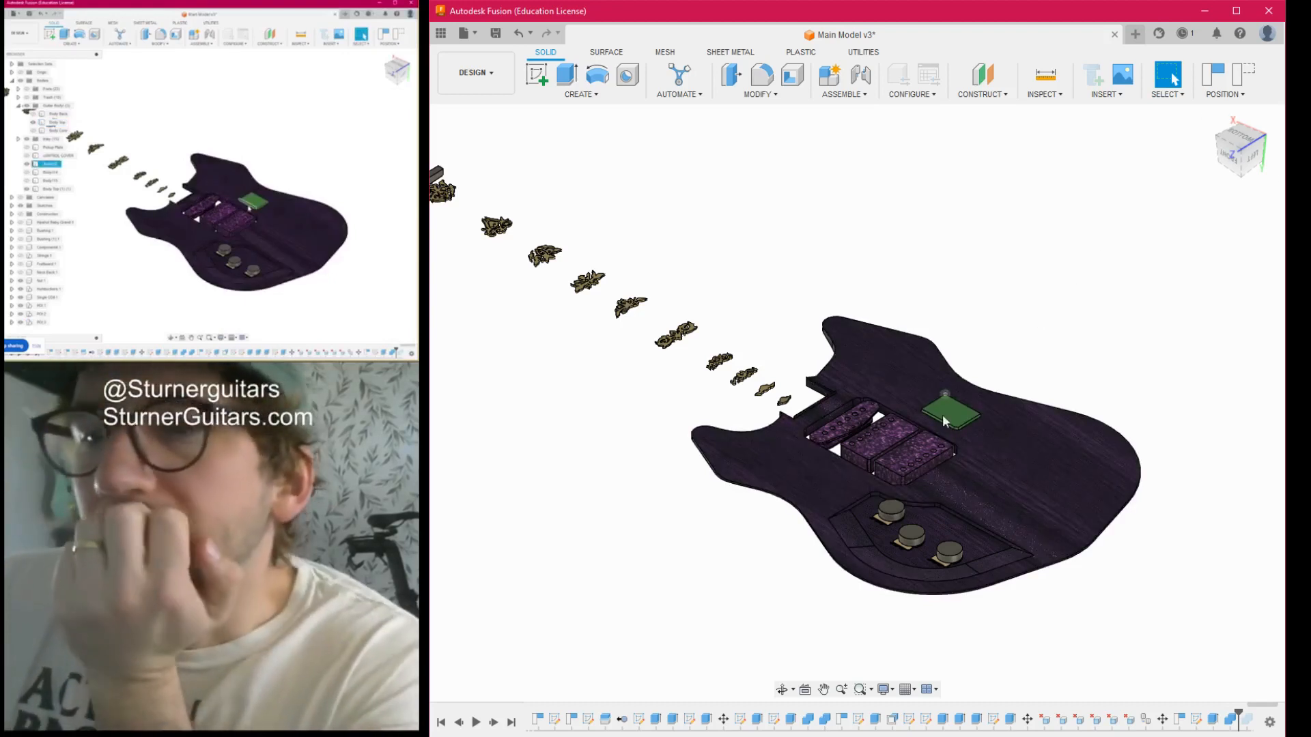
- Measure the distance from the green plate's underside to the floor of the electronics cavity
{"action": "left_click", "coordinate": [951, 410]}
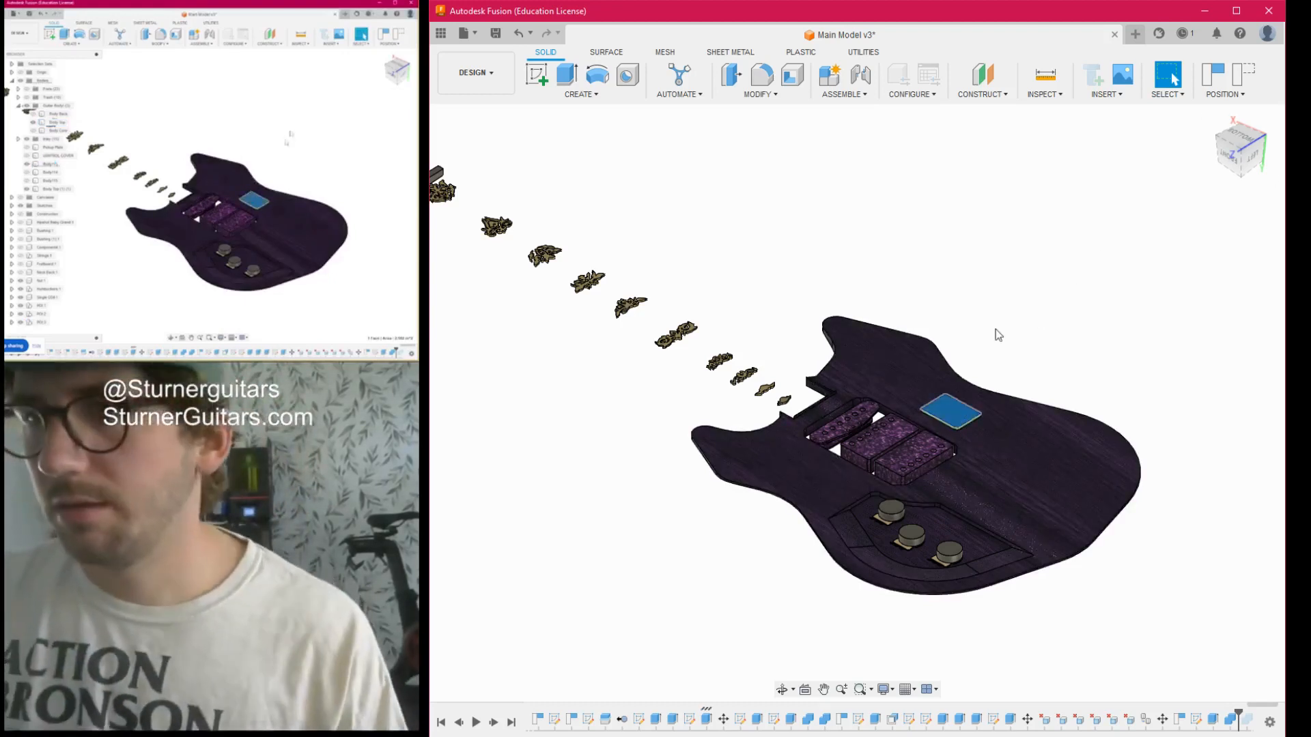
{"action": "left_click", "coordinate": [1241, 157]}
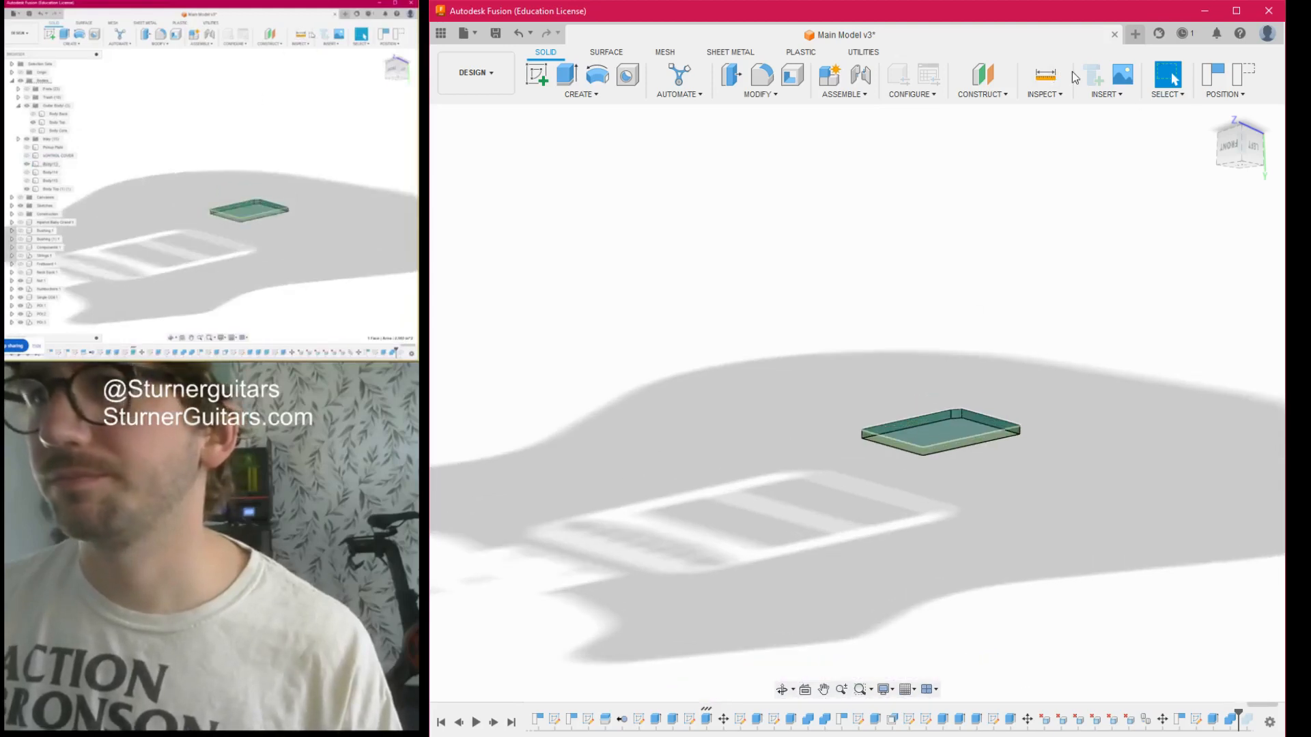
{"action": "left_click", "coordinate": [1047, 79]}
{"action": "left_click", "coordinate": [955, 433]}
{"action": "scroll", "coordinate": [953, 431], "scroll_direction": "down", "scroll_amount": 5}
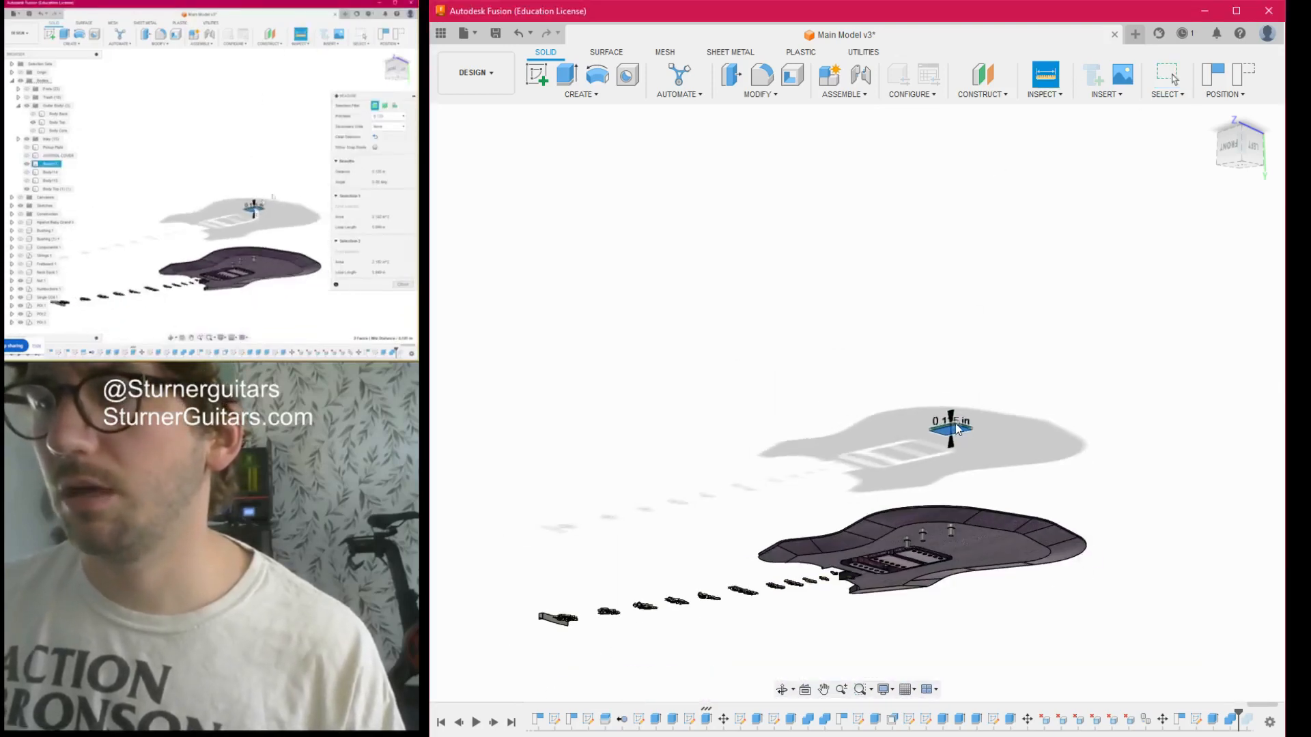
{"action": "scroll", "coordinate": [965, 437], "scroll_direction": "up", "scroll_amount": 3}
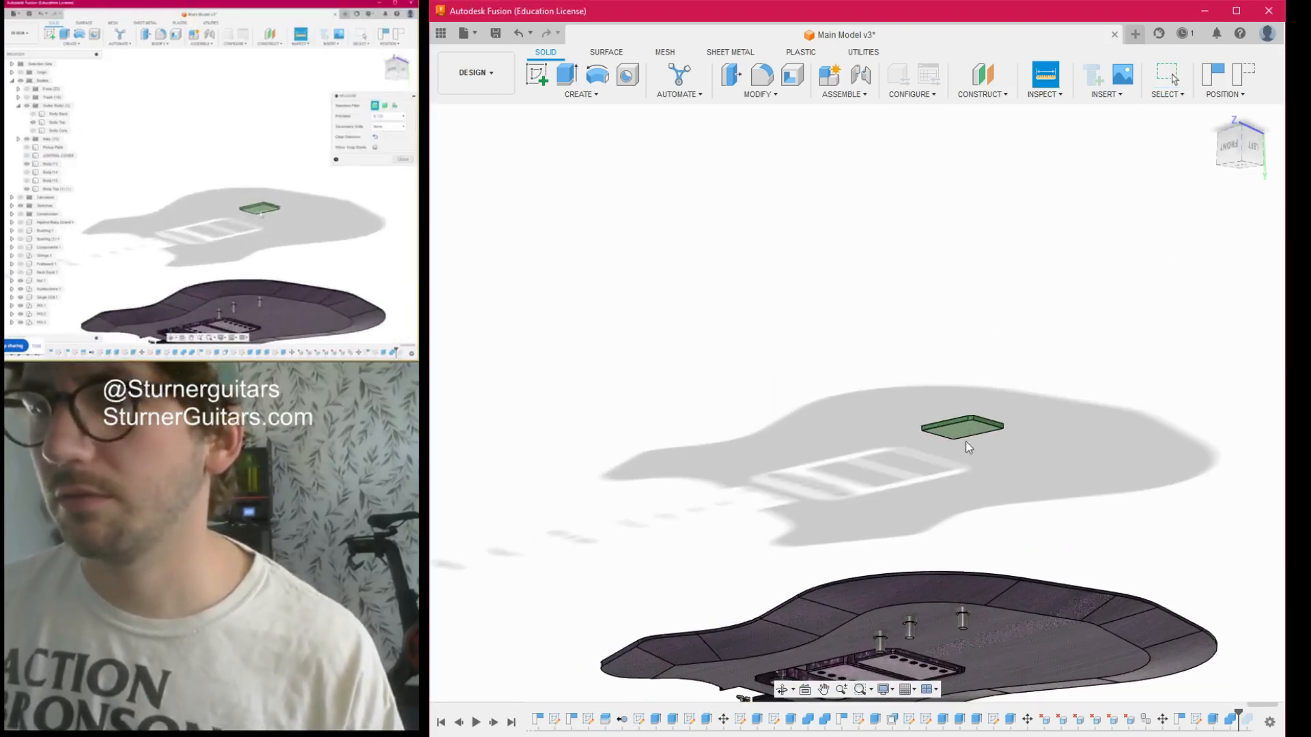
{"action": "left_click", "coordinate": [963, 429]}
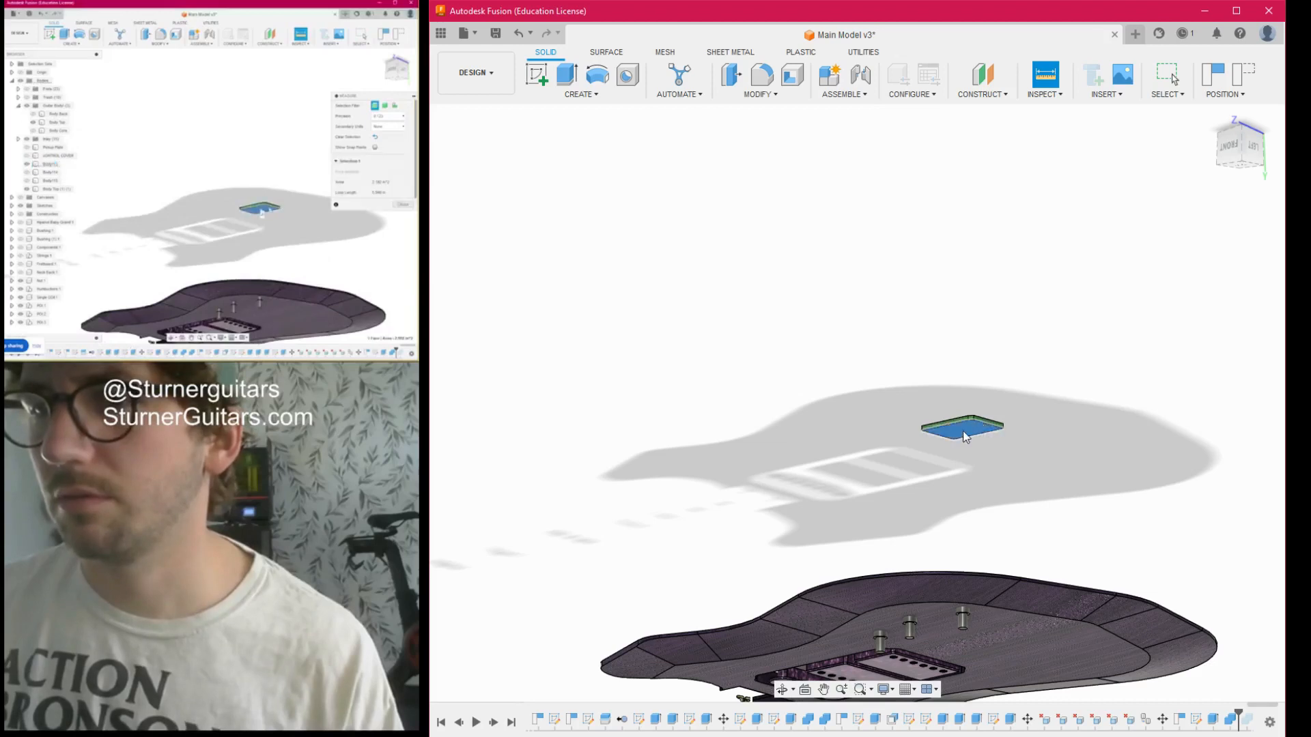
{"action": "left_click", "coordinate": [1239, 157]}
{"action": "left_click", "coordinate": [963, 496]}
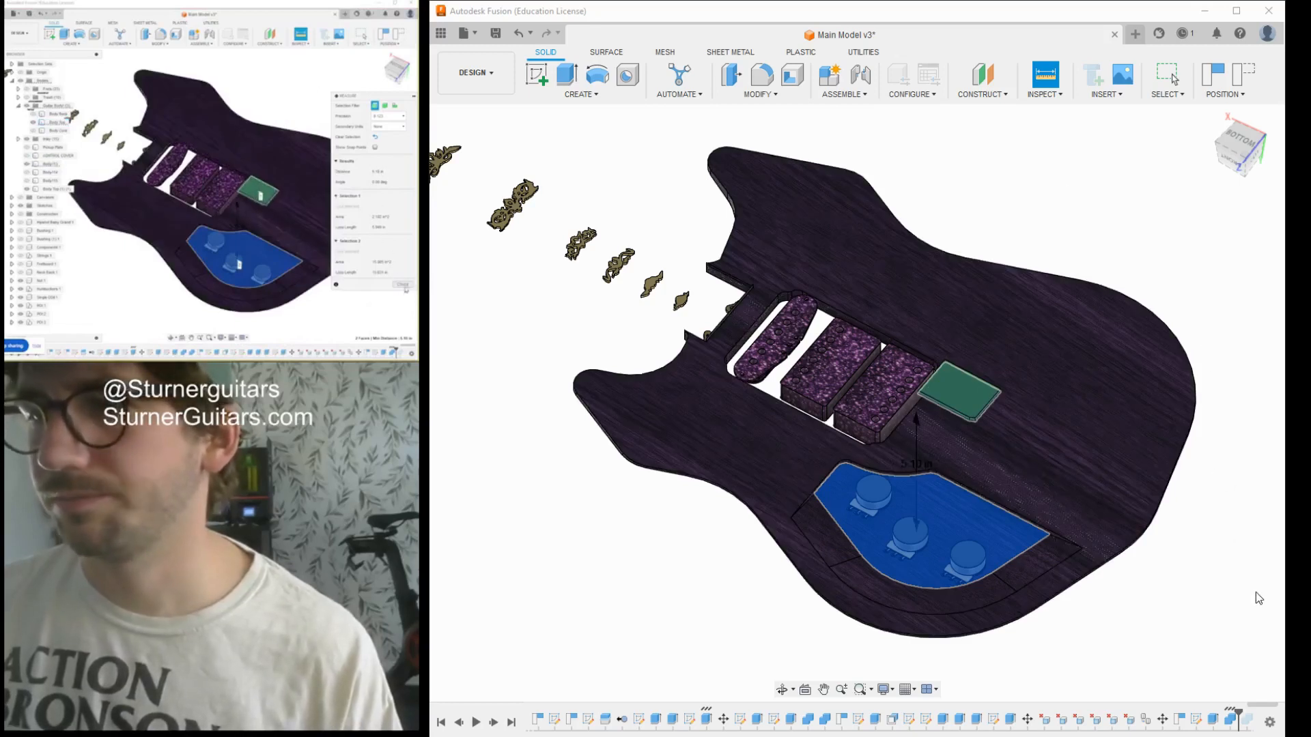
- Move the green plate, as a body, 5 in straight down into the electronics cavity beside the potentiometers
{"action": "key", "text": "m"}
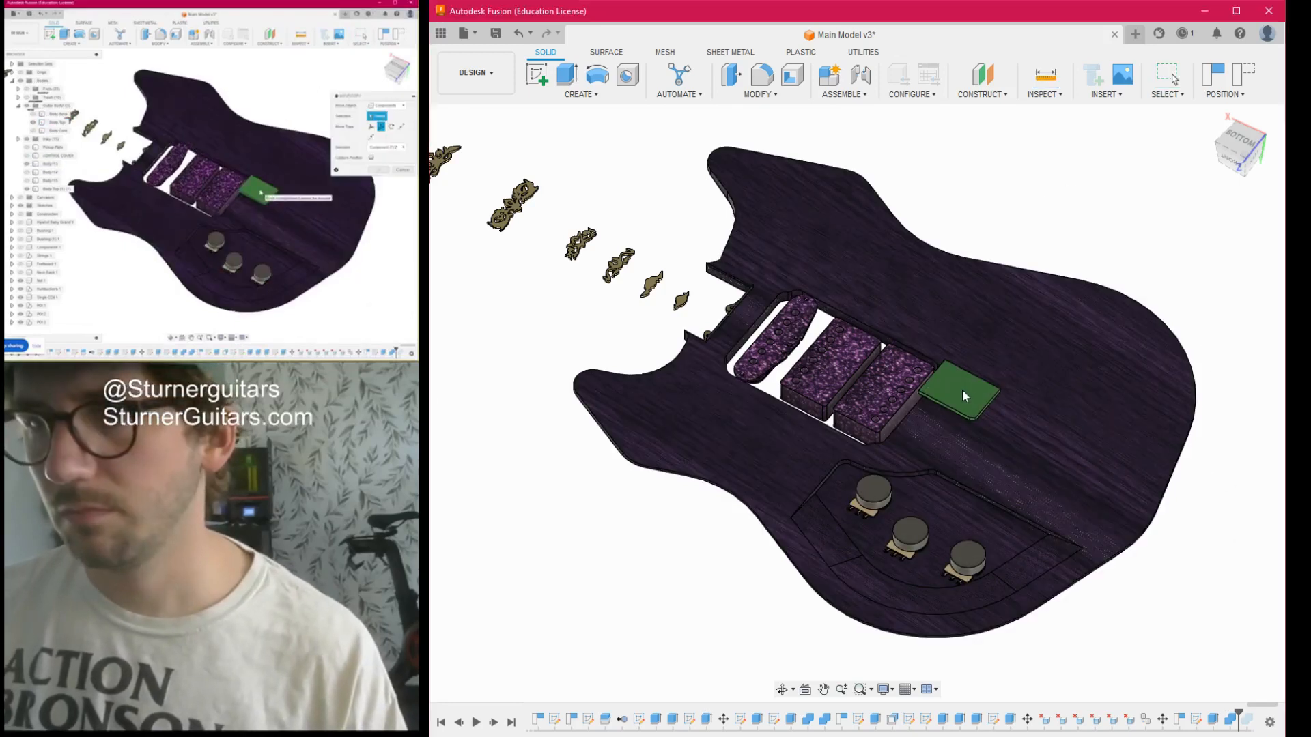
{"action": "left_click", "coordinate": [1233, 220]}
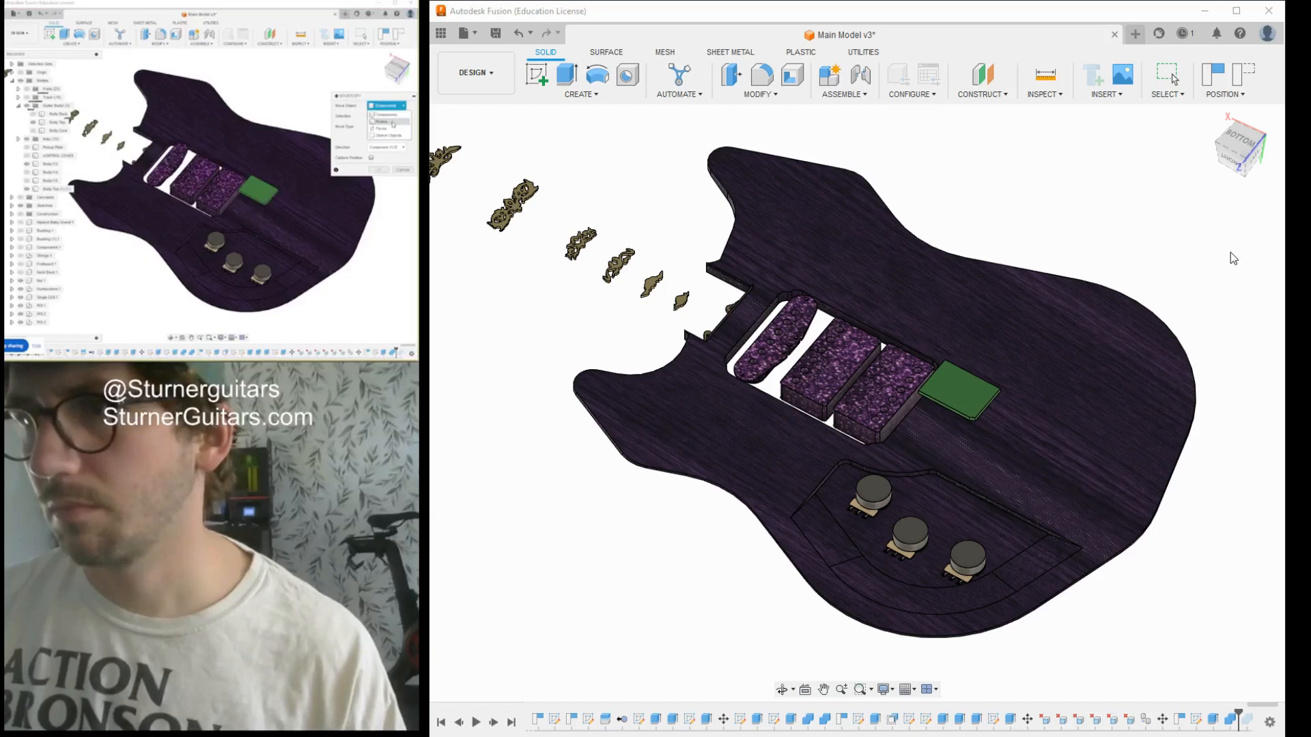
{"action": "left_click", "coordinate": [1230, 253]}
{"action": "left_click", "coordinate": [957, 390]}
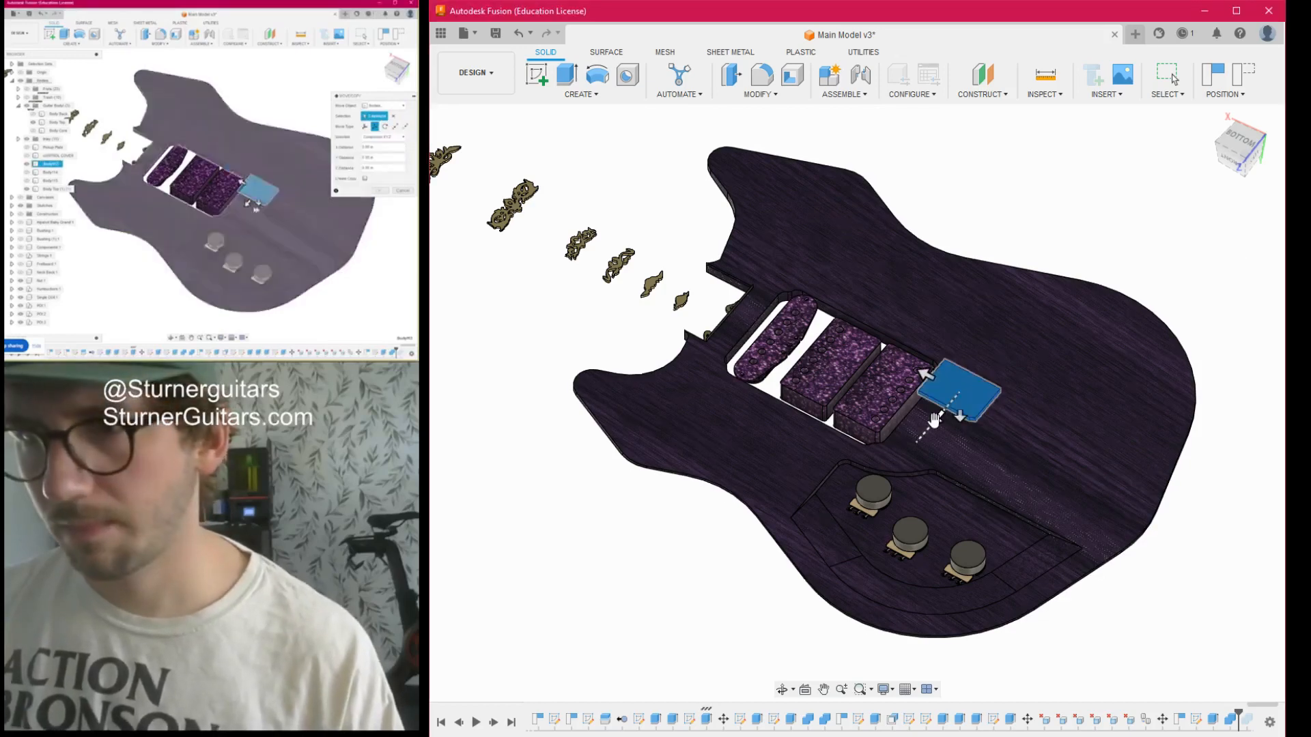
{"action": "left_click_drag", "start_coordinate": [1242, 153], "coordinate": [1234, 115]}
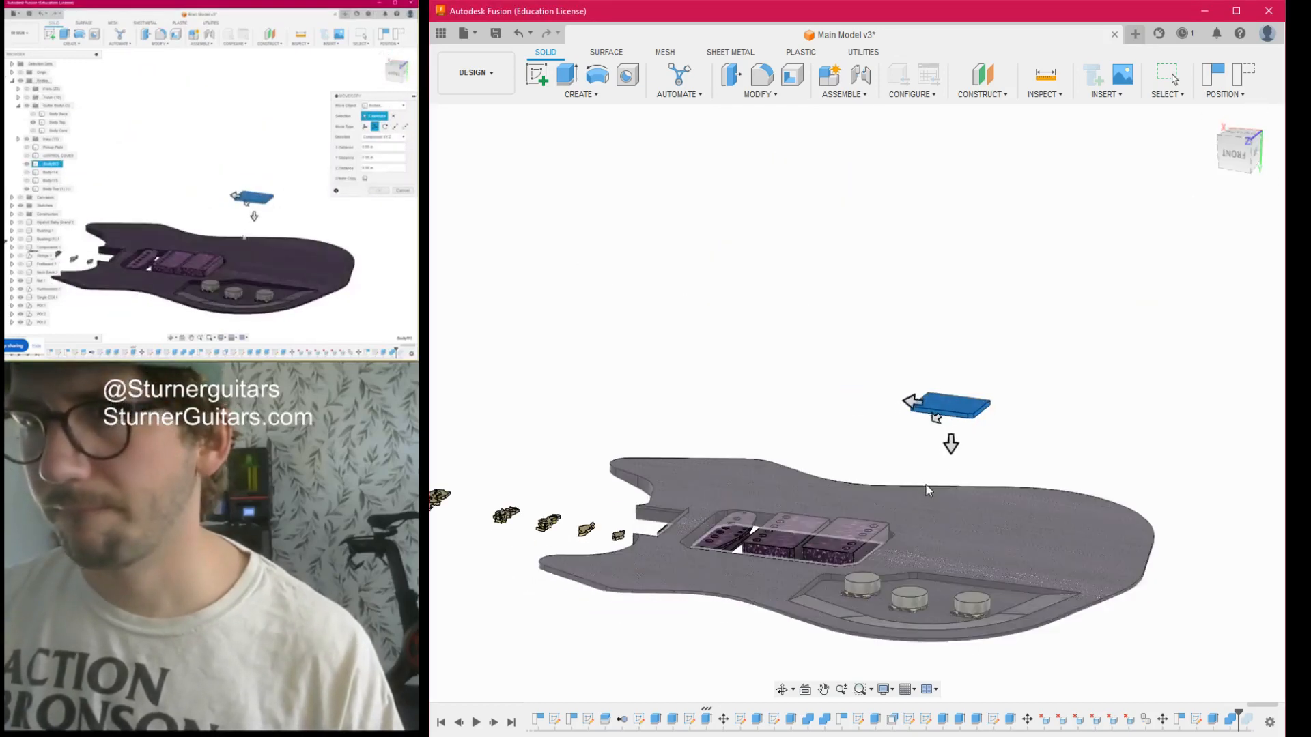
{"action": "type", "text": "5"}
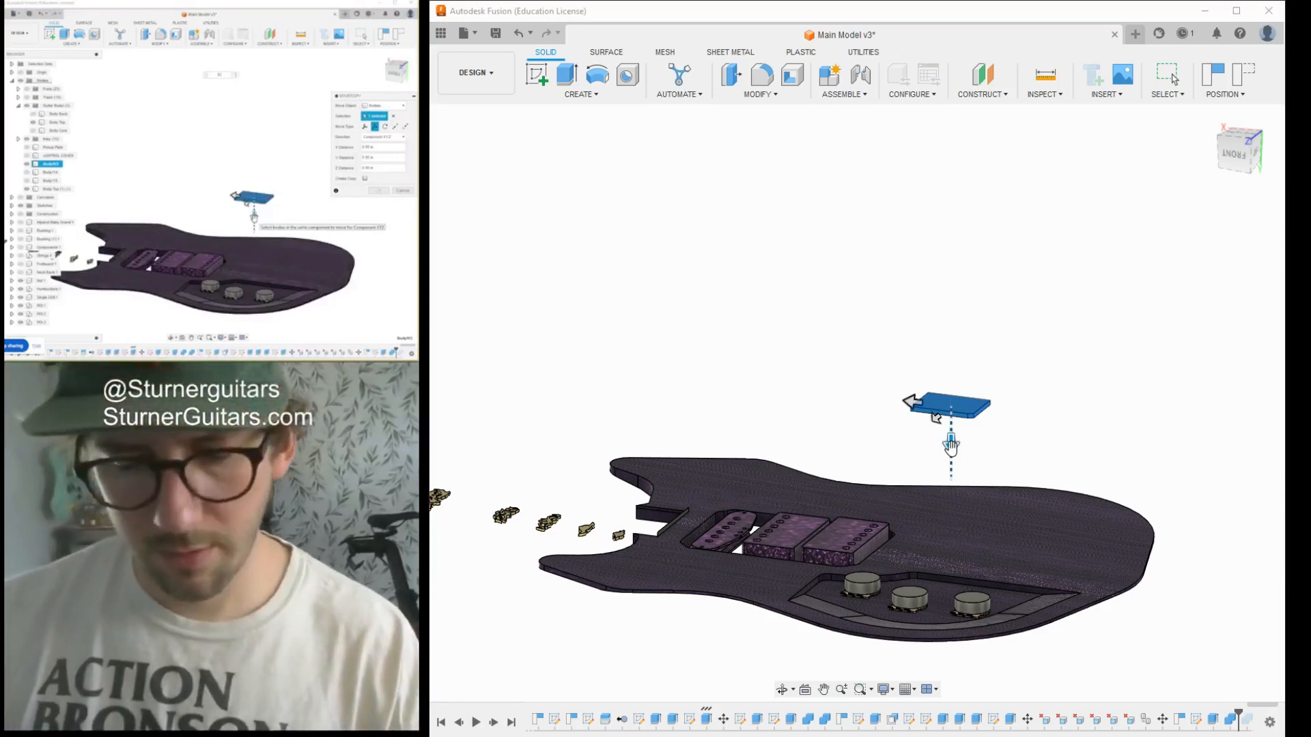
{"action": "key", "text": "Return"}
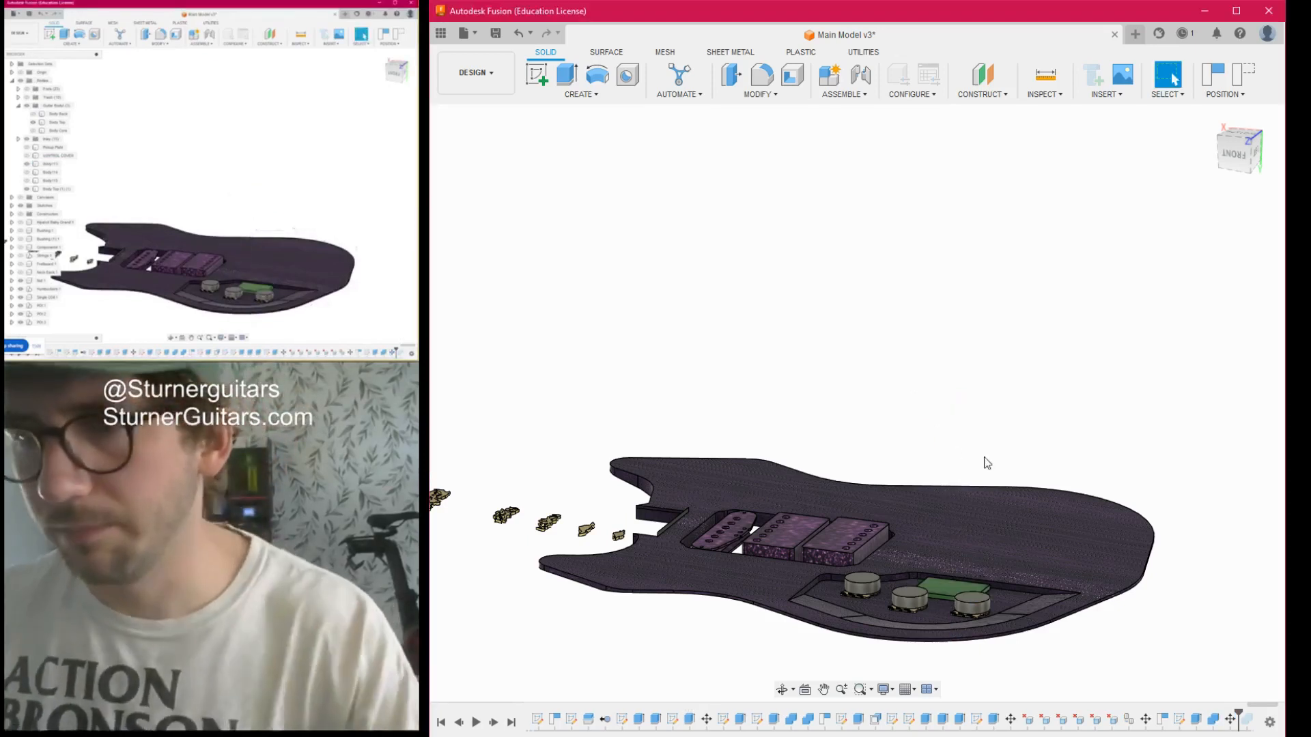
- Show the wooden body core around the electronics cavity, keeping the body back hidden
{"action": "left_click", "coordinate": [1242, 167]}
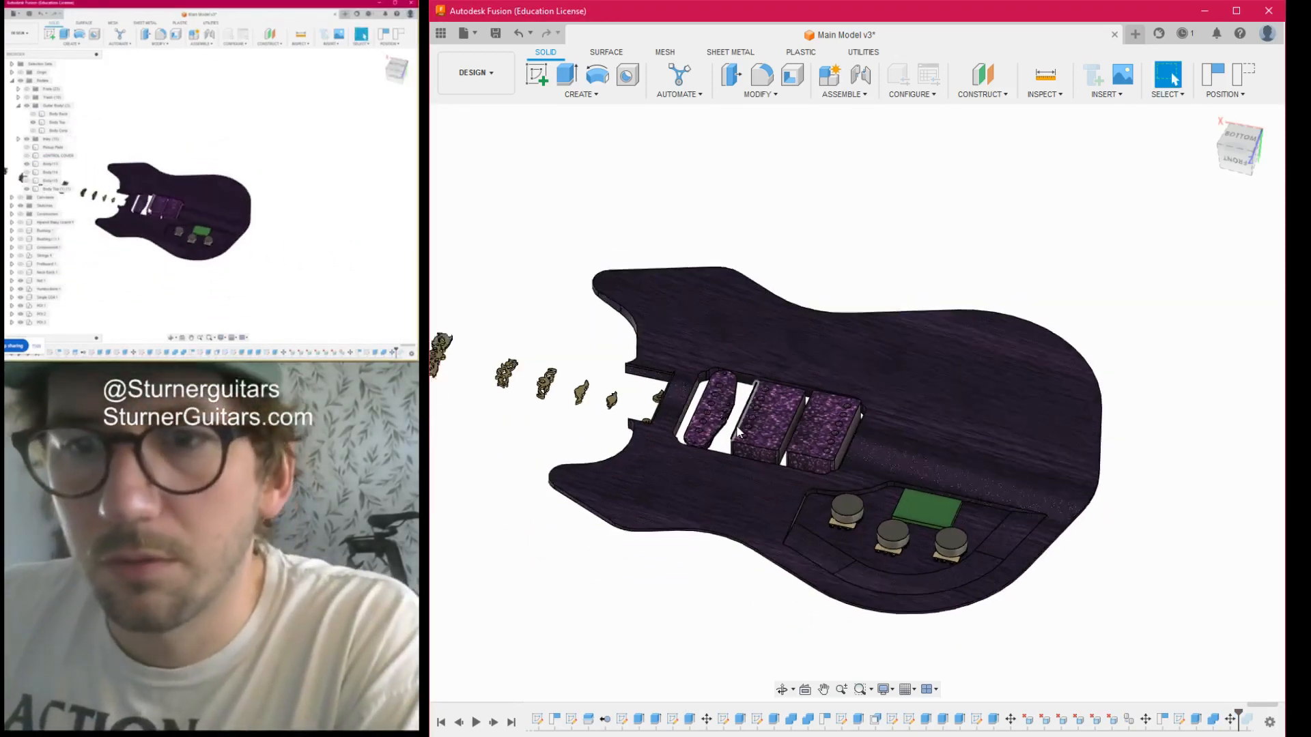
{"action": "left_click", "coordinate": [505, 269]}
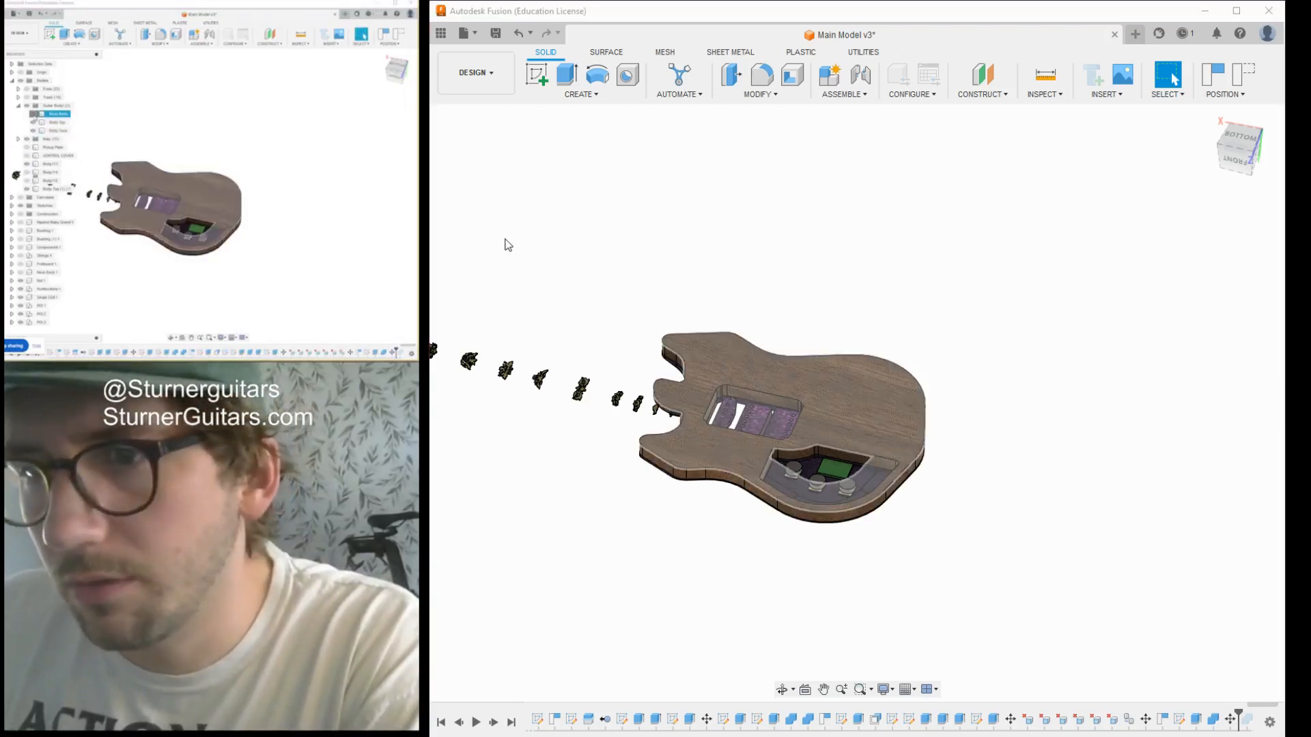
{"action": "left_click", "coordinate": [508, 244]}
{"action": "left_click", "coordinate": [507, 243]}
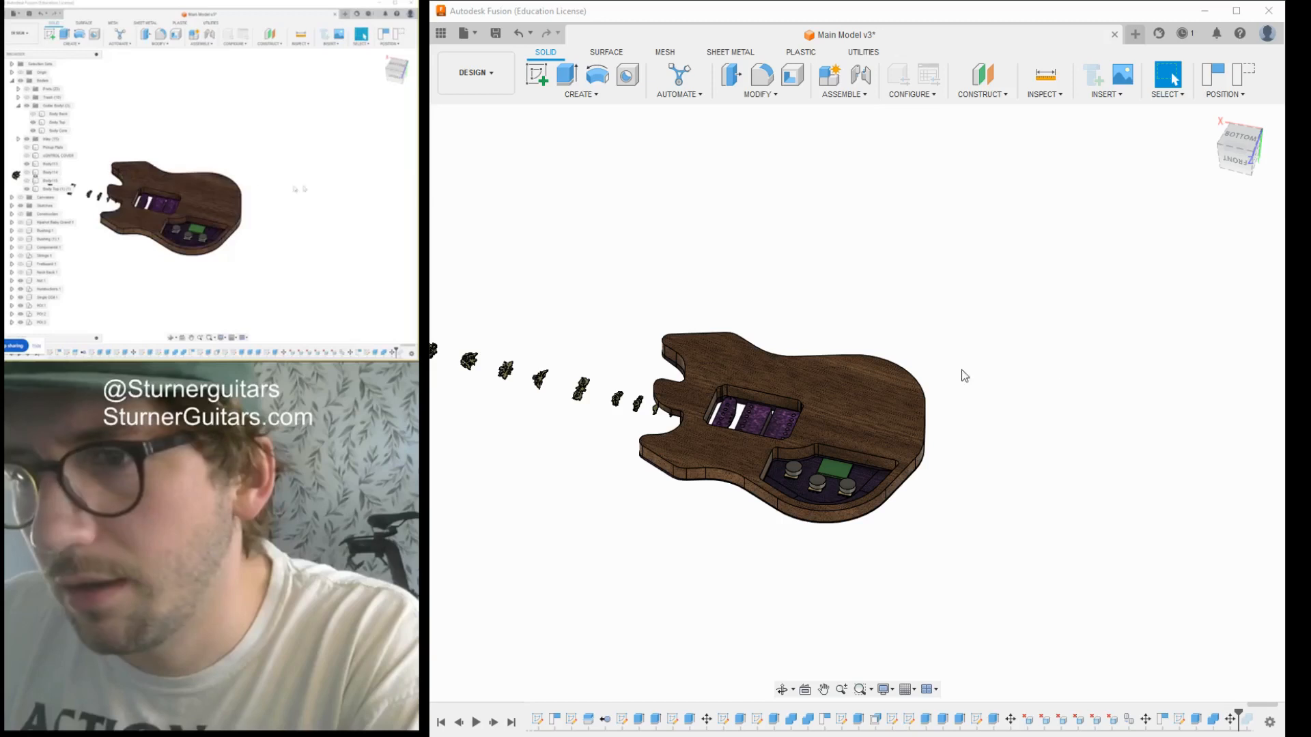
- Measure the electronics cavity's depth from its floor to the curved rim edge of the wooden body core
{"action": "left_click", "coordinate": [1241, 138]}
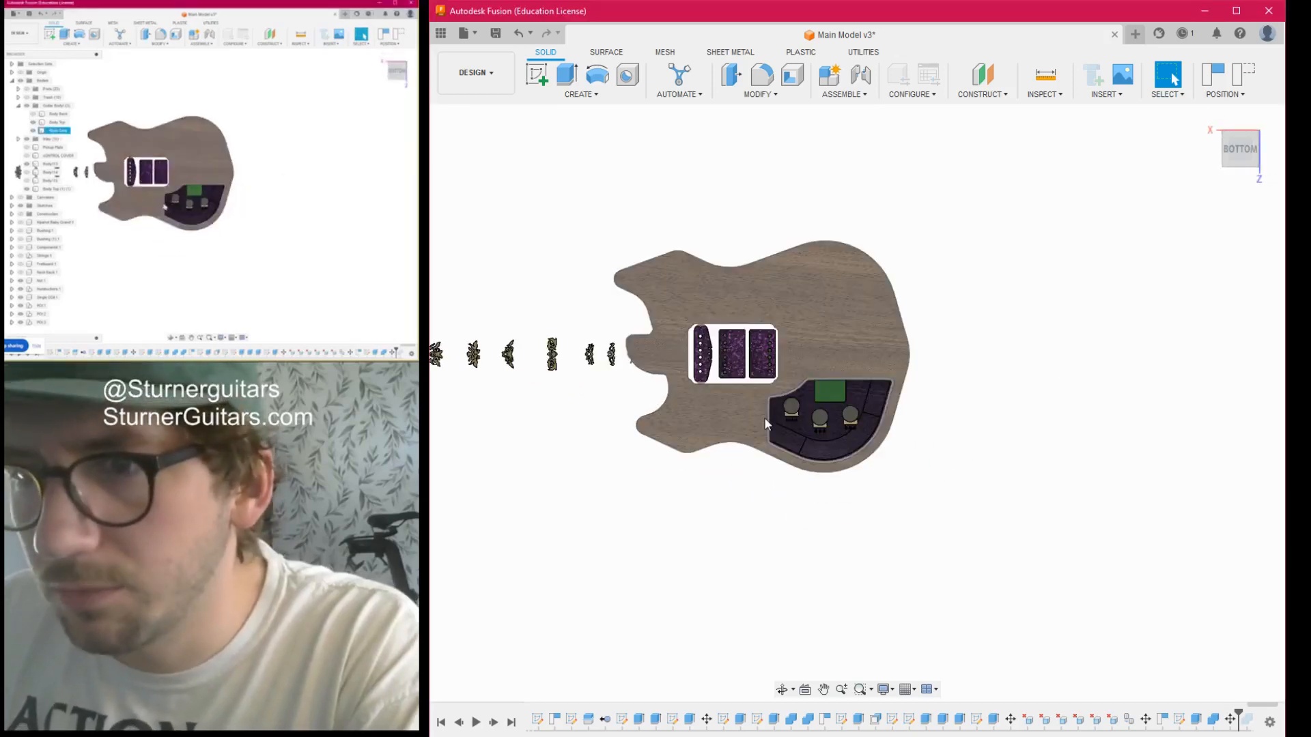
{"action": "scroll", "coordinate": [792, 431], "scroll_direction": "up", "scroll_amount": 6}
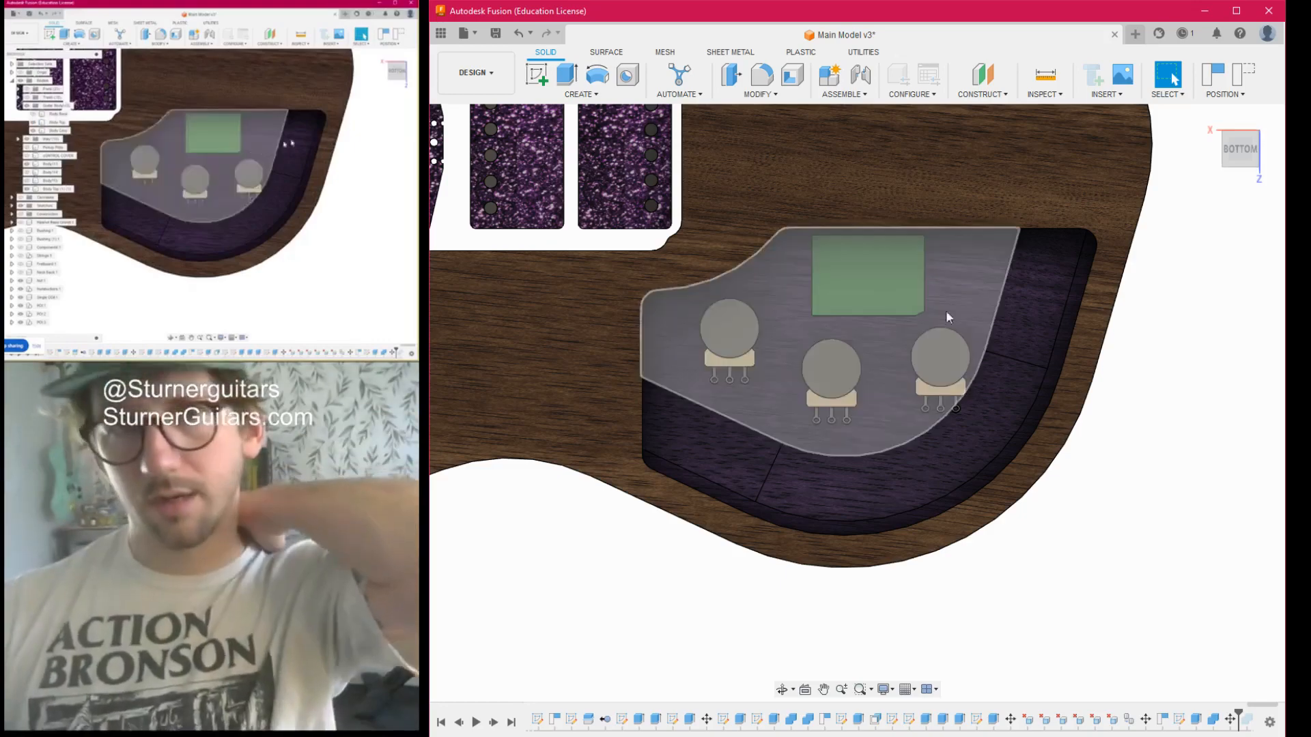
{"action": "left_click_drag", "start_coordinate": [1234, 161], "coordinate": [1236, 114]}
{"action": "middle_click_drag", "start_coordinate": [811, 493], "coordinate": [852, 354]}
{"action": "scroll", "coordinate": [740, 406], "scroll_direction": "up", "scroll_amount": 5}
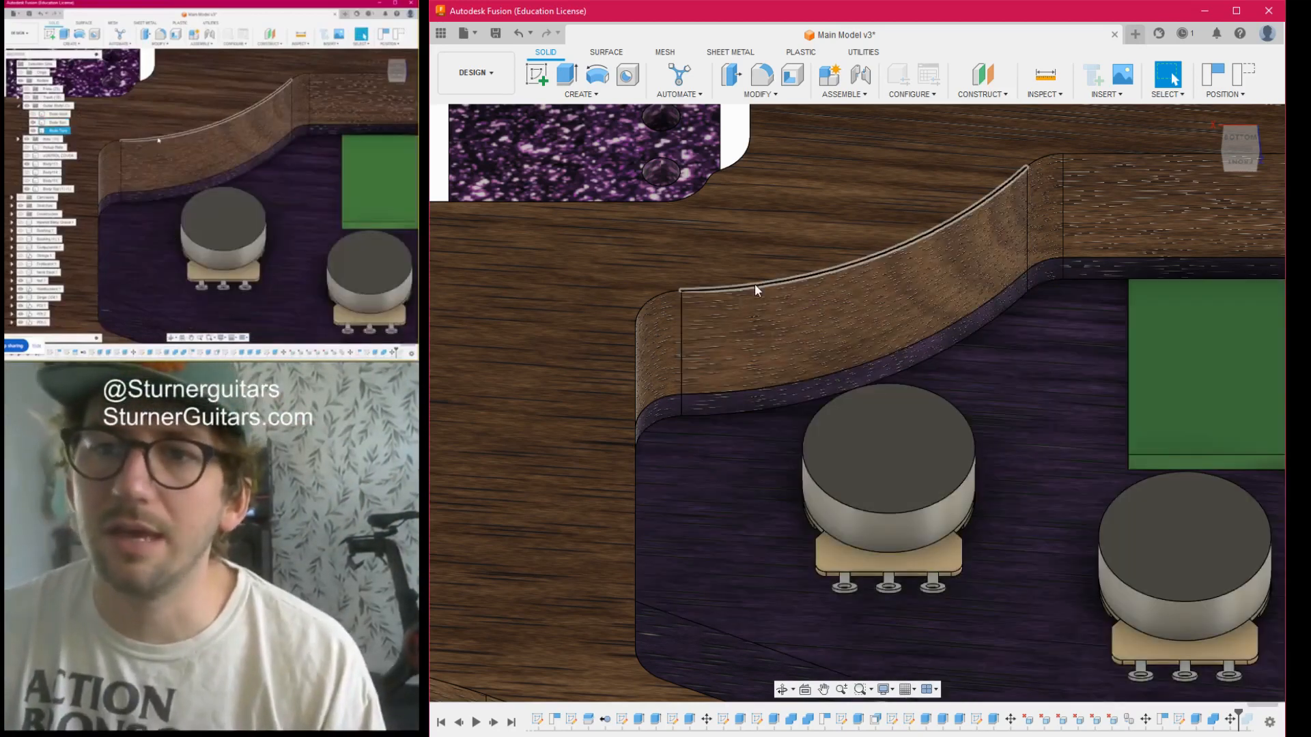
{"action": "left_click", "coordinate": [1055, 80]}
{"action": "left_click", "coordinate": [743, 385]}
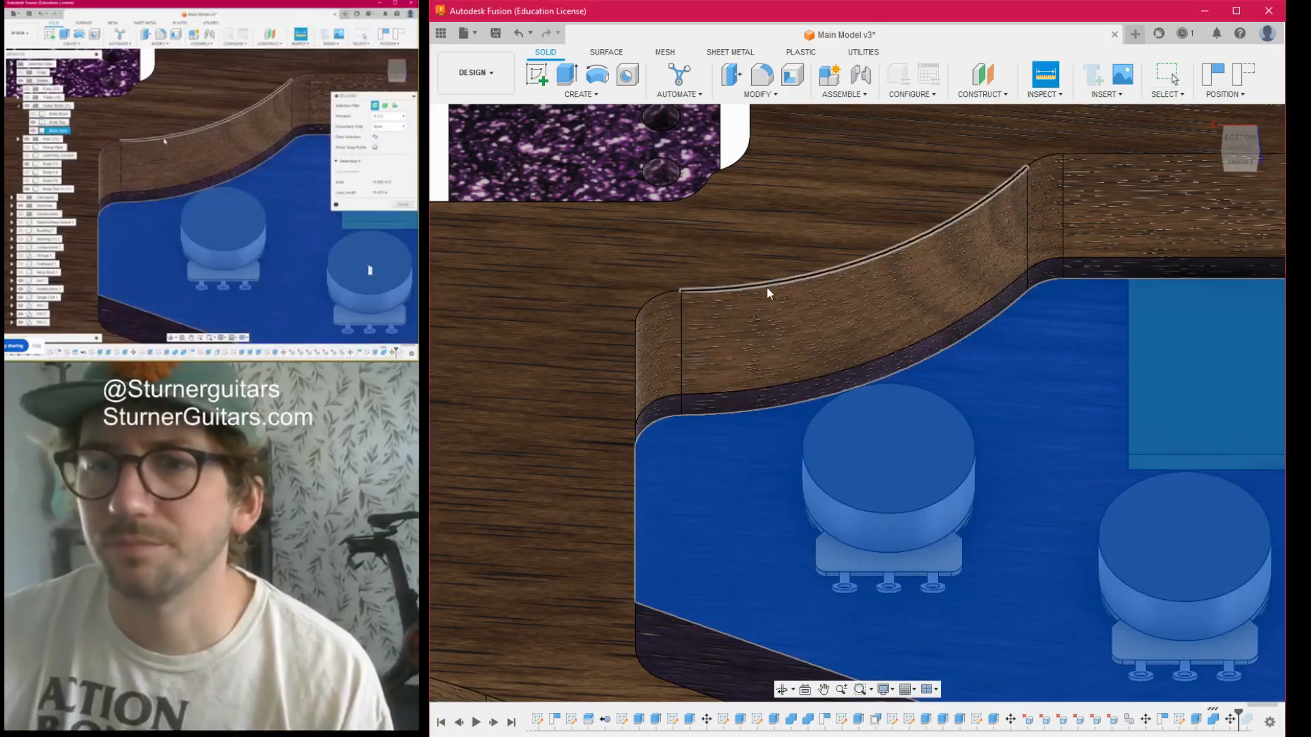
{"action": "left_click", "coordinate": [771, 283]}
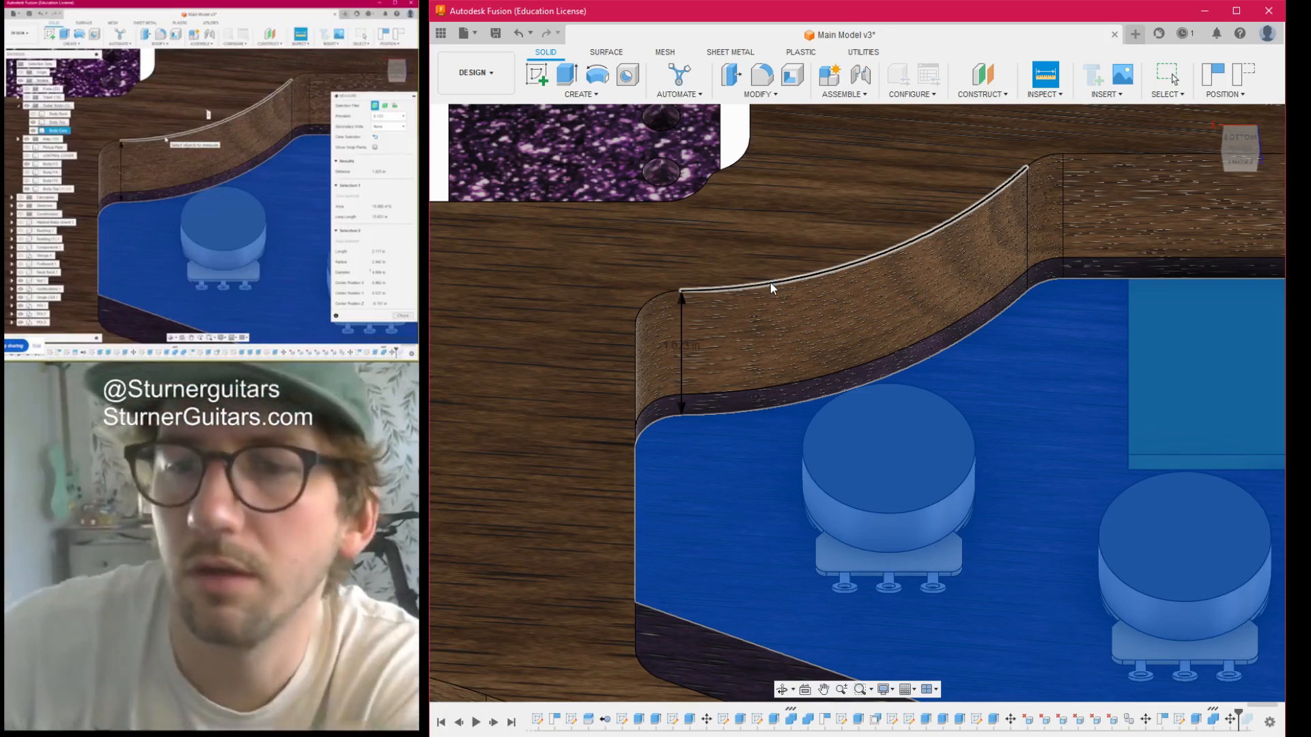
{"action": "scroll", "coordinate": [785, 287], "scroll_direction": "down", "scroll_amount": 3}
{"action": "middle_click_drag", "start_coordinate": [977, 452], "coordinate": [790, 404]}
{"action": "left_click", "coordinate": [1047, 610]}
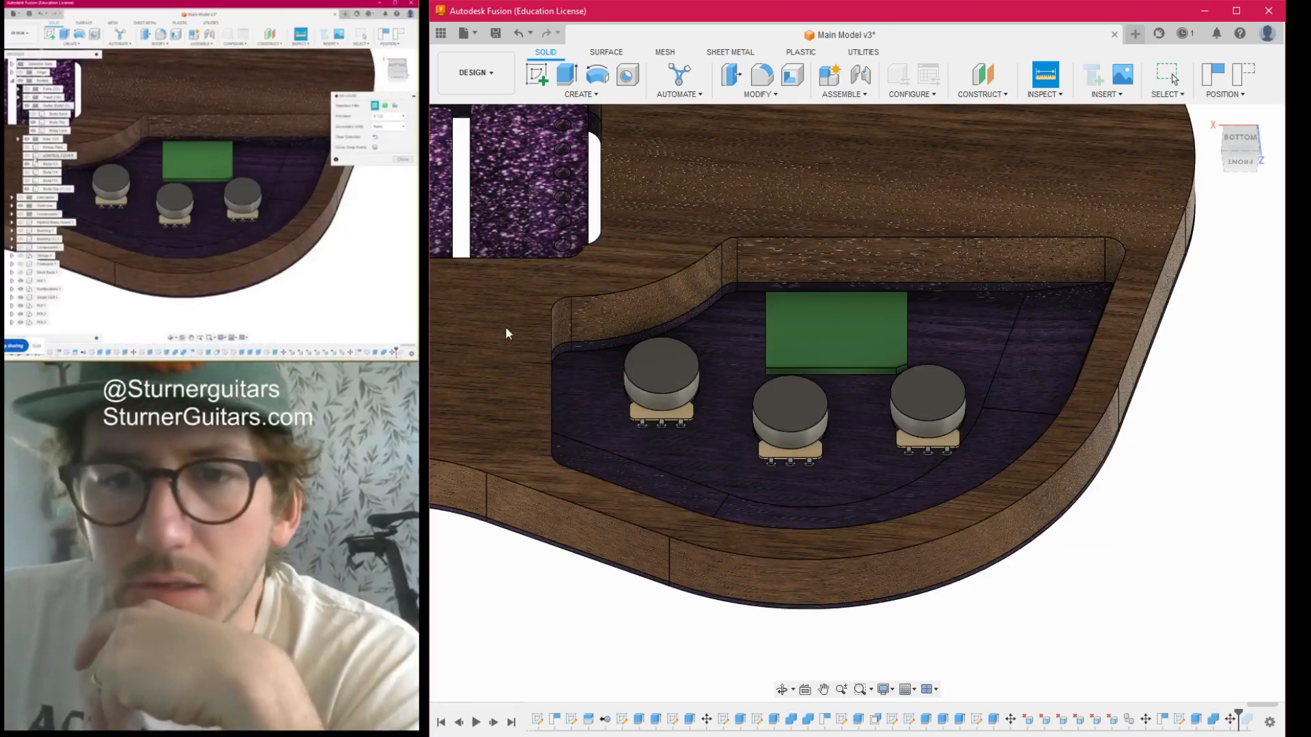
- Show the reference photo of the tiger guitar over the body and view the electronics cavity from the bottom
{"action": "scroll", "coordinate": [791, 474], "scroll_direction": "down", "scroll_amount": 3}
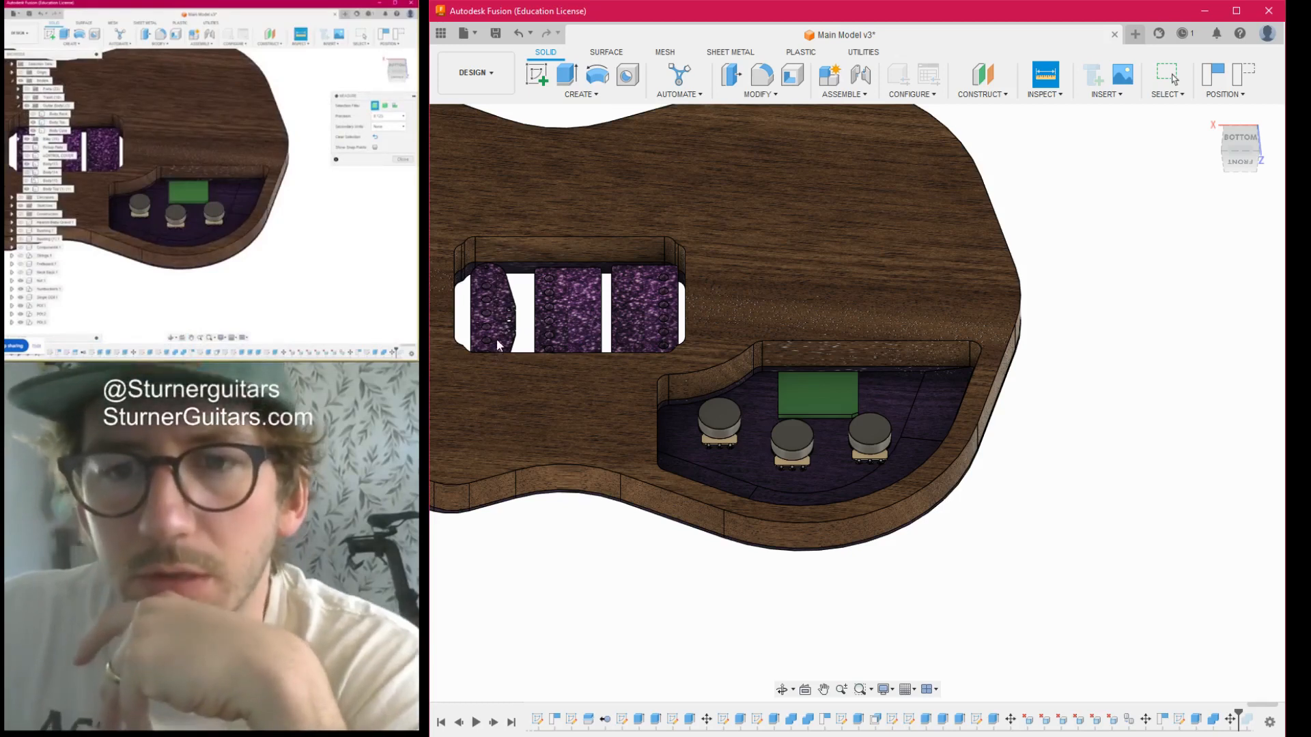
{"action": "left_click", "coordinate": [477, 404]}
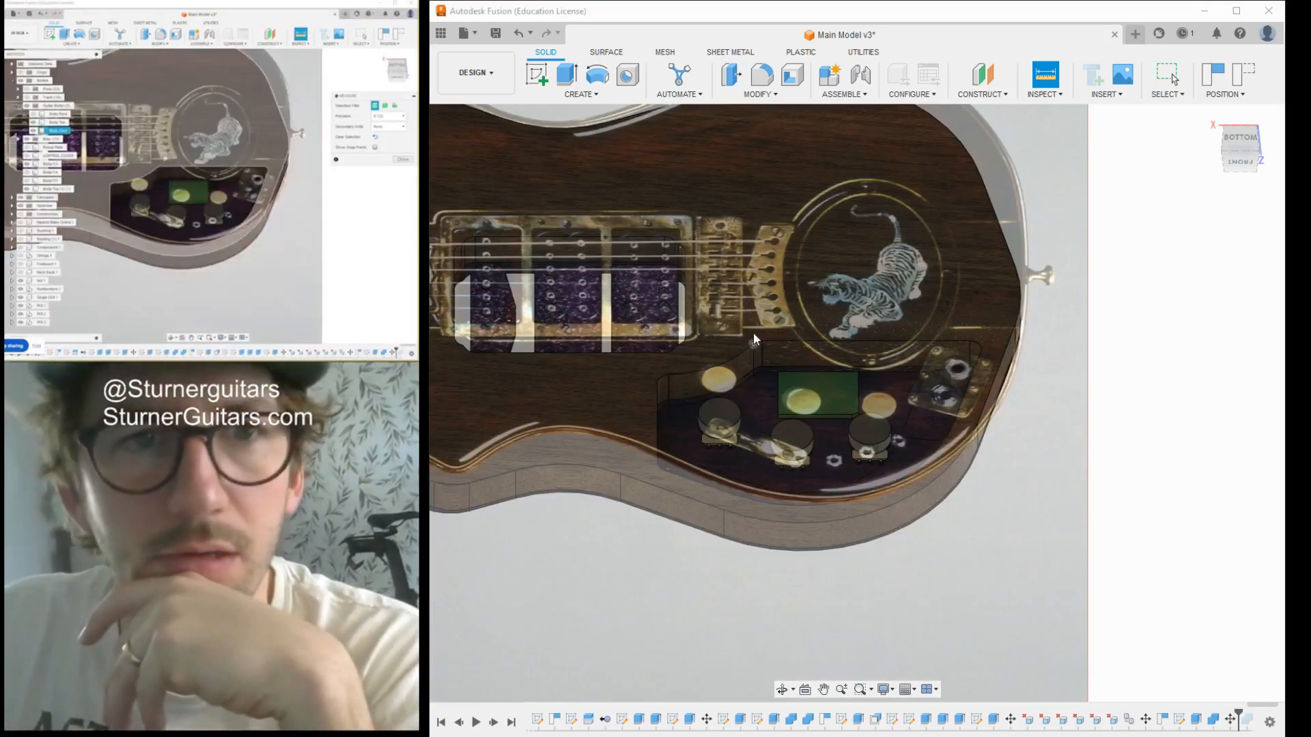
{"action": "left_click", "coordinate": [1241, 139]}
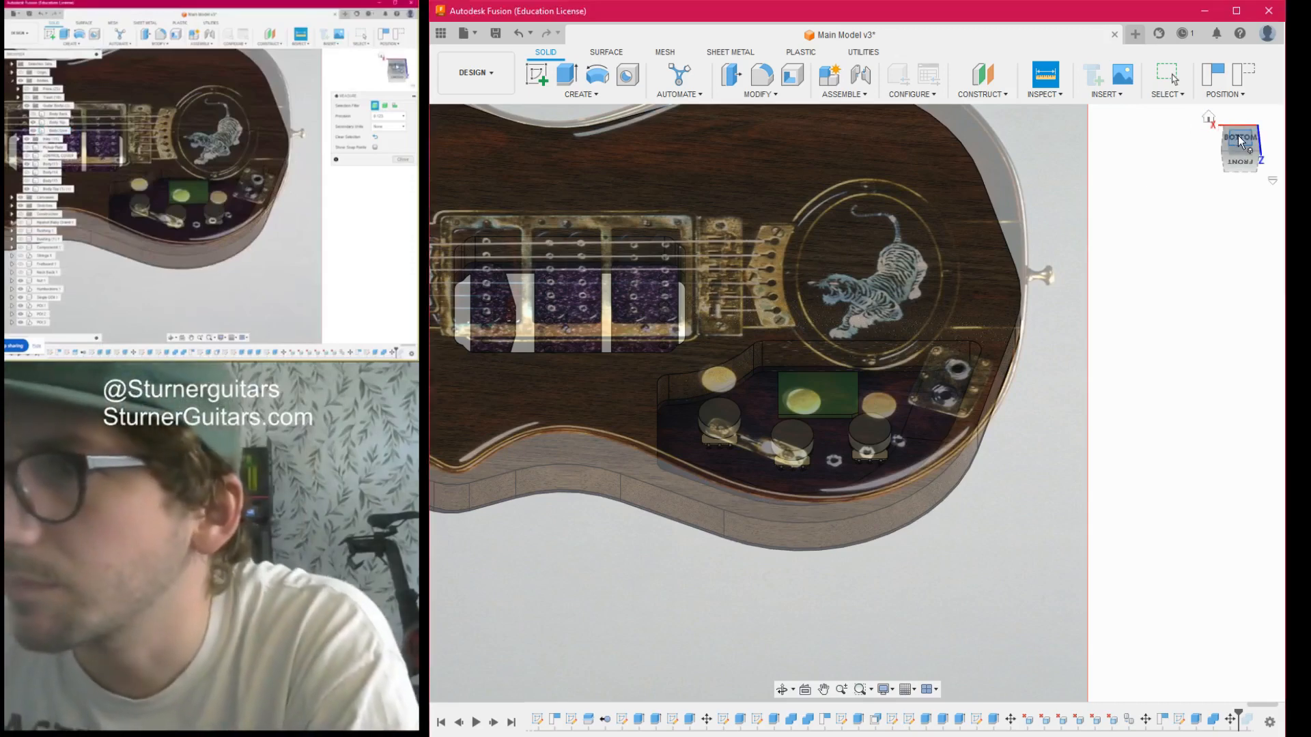
{"action": "middle_click_drag", "start_coordinate": [945, 480], "coordinate": [915, 549]}
{"action": "scroll", "coordinate": [789, 495], "scroll_direction": "up", "scroll_amount": 3}
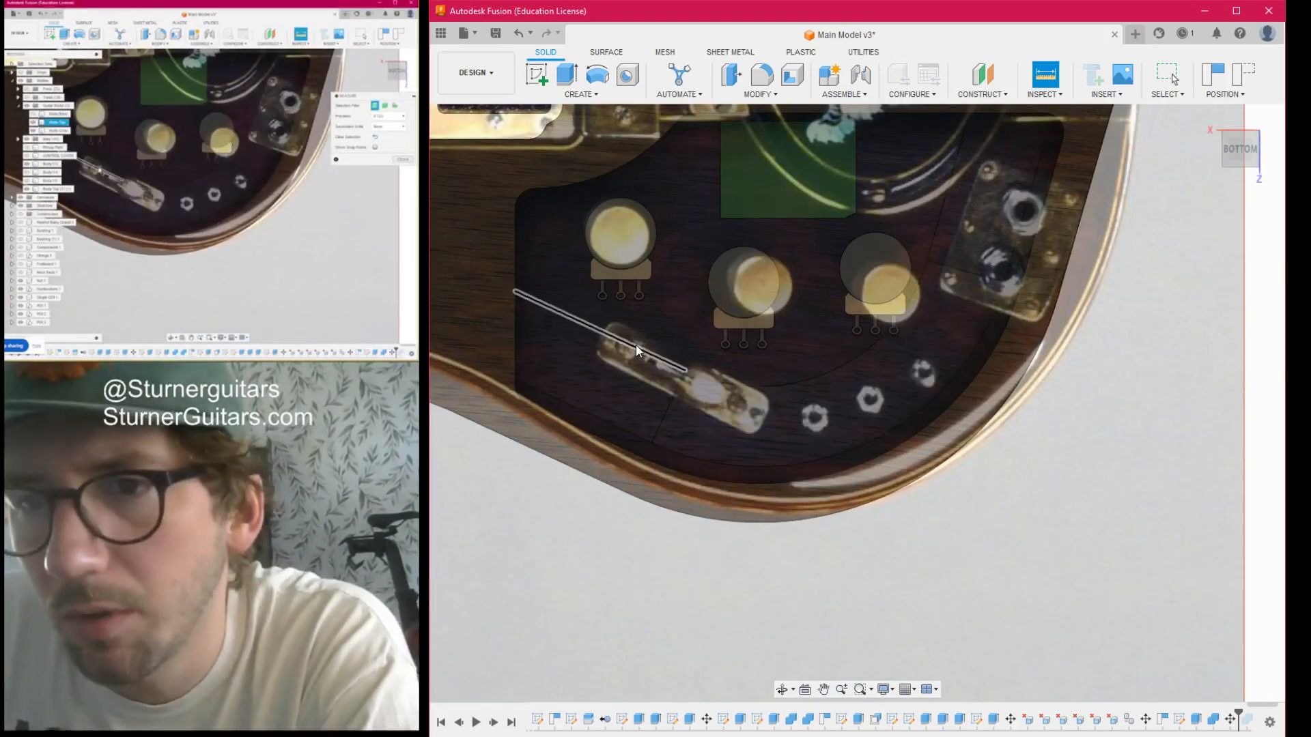
- Compare the positions of the three potentiometers and the cavity outline with the knobs, switch and jacks in the reference photo
{"action": "scroll", "coordinate": [785, 416], "scroll_direction": "down", "scroll_amount": 1}
{"action": "middle_click_drag", "start_coordinate": [800, 416], "coordinate": [916, 447]}
{"action": "key", "text": "i"}
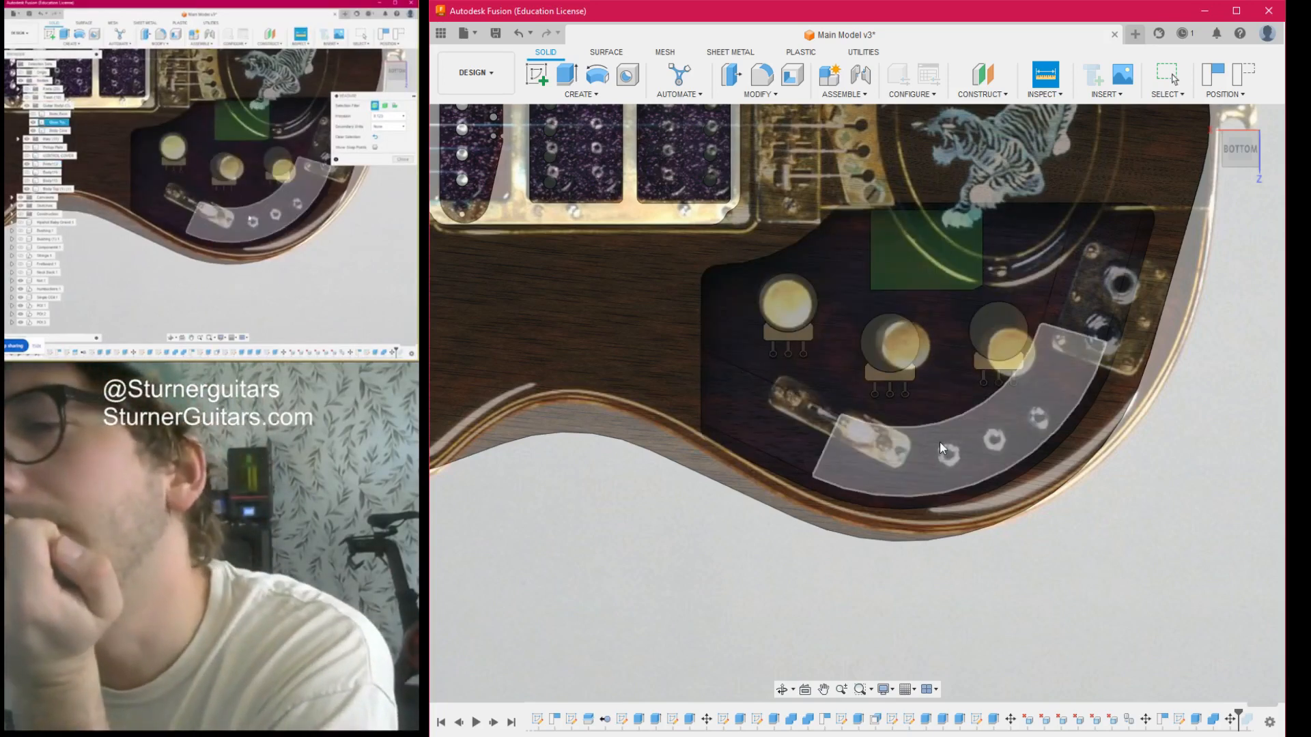
{"action": "scroll", "coordinate": [997, 432], "scroll_direction": "down", "scroll_amount": 2}
{"action": "middle_click_drag", "start_coordinate": [997, 431], "coordinate": [910, 433]}
{"action": "key", "text": "i"}
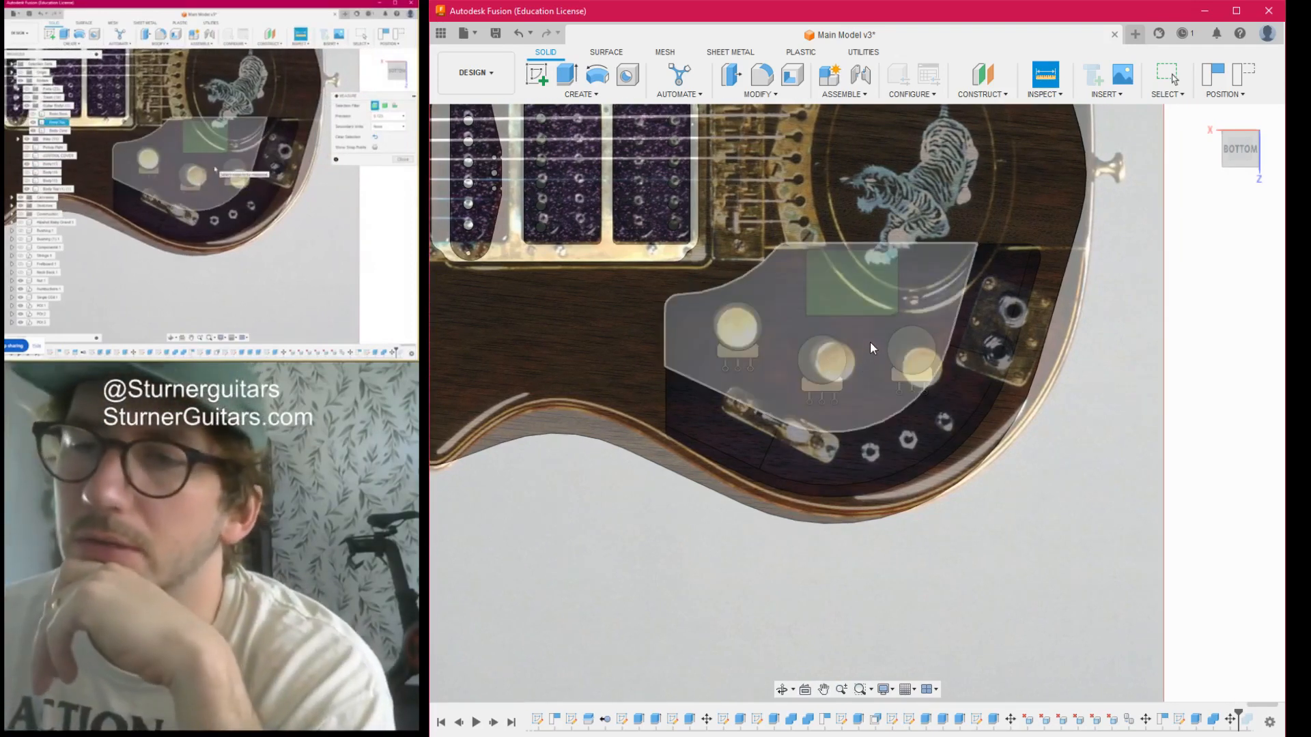
{"action": "scroll", "coordinate": [870, 340], "scroll_direction": "up", "scroll_amount": 3}
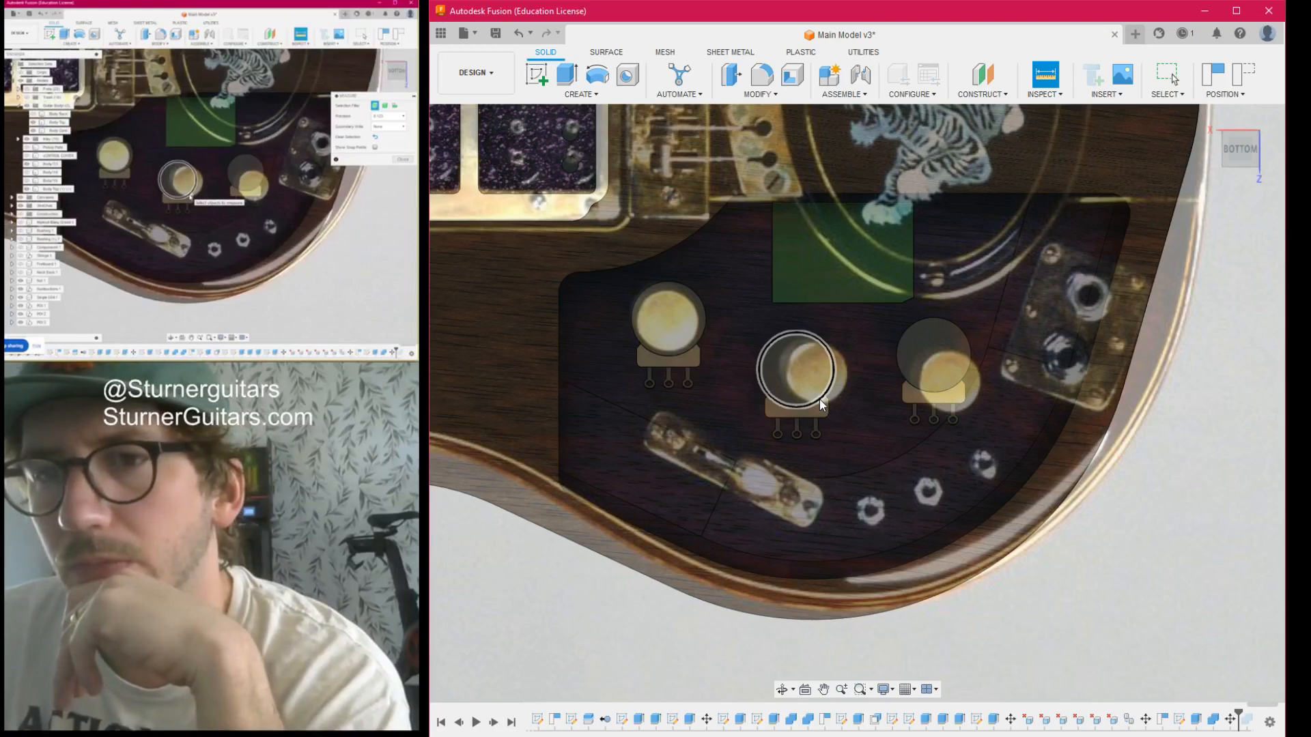
{"action": "scroll", "coordinate": [820, 400], "scroll_direction": "down", "scroll_amount": 3}
{"action": "scroll", "coordinate": [820, 399], "scroll_direction": "up", "scroll_amount": 2}
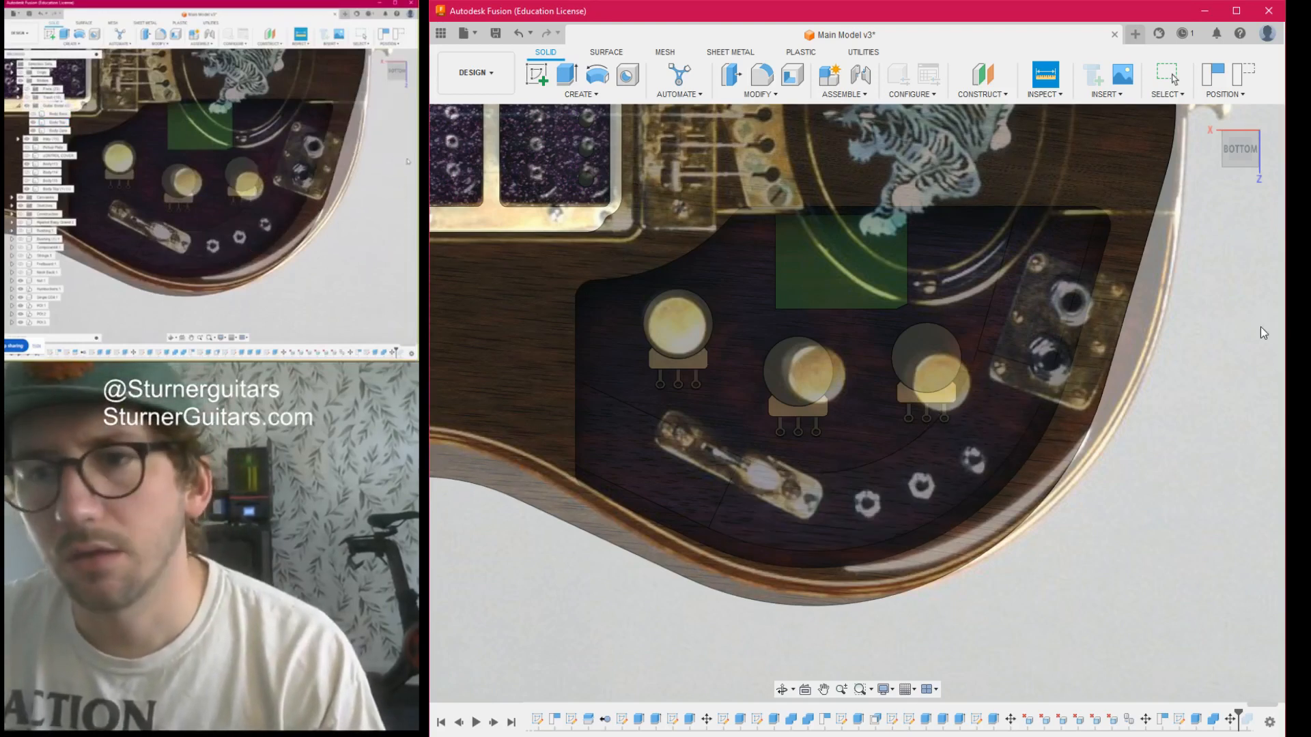
{"action": "key", "text": "Escape"}
- Open the Hoffner Neck Pickguard design from the Guitar Designs > Hazzard > Guitar folder and inspect its cutouts up close
{"action": "left_click", "coordinate": [441, 33]}
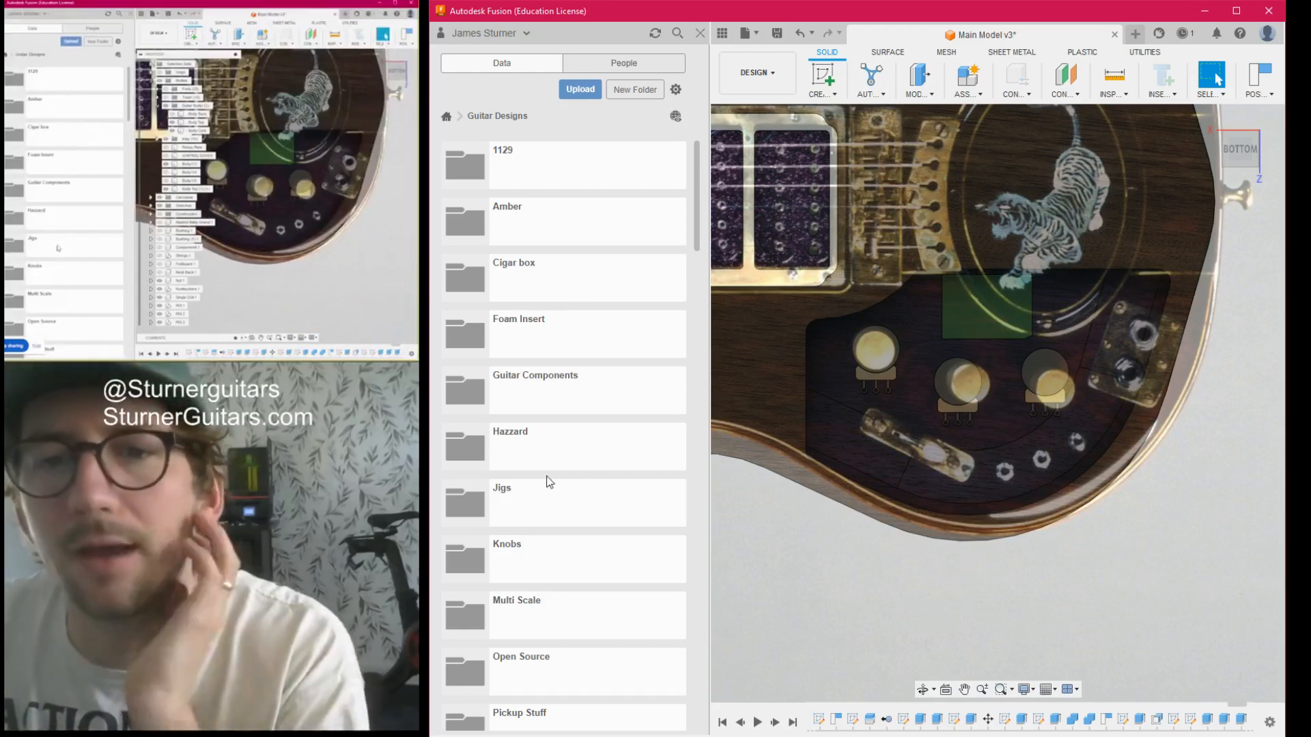
{"action": "left_click", "coordinate": [560, 444]}
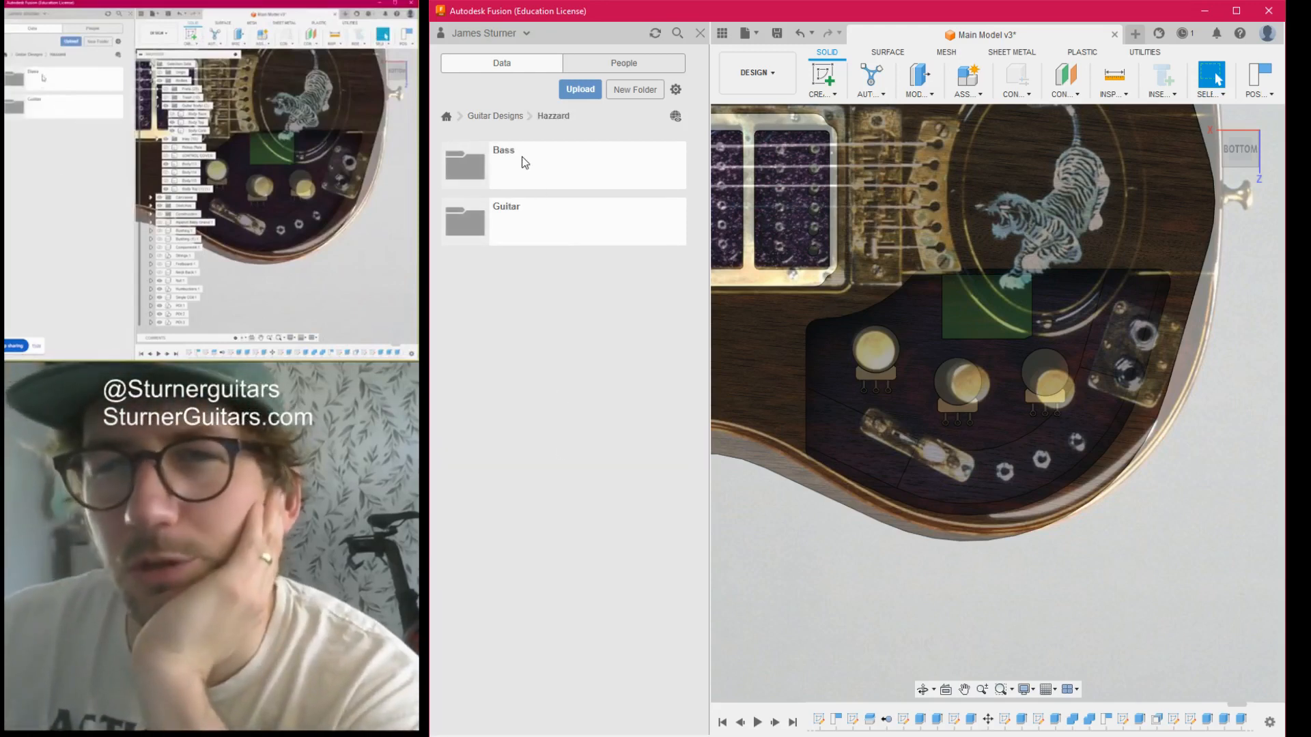
{"action": "left_click", "coordinate": [511, 215]}
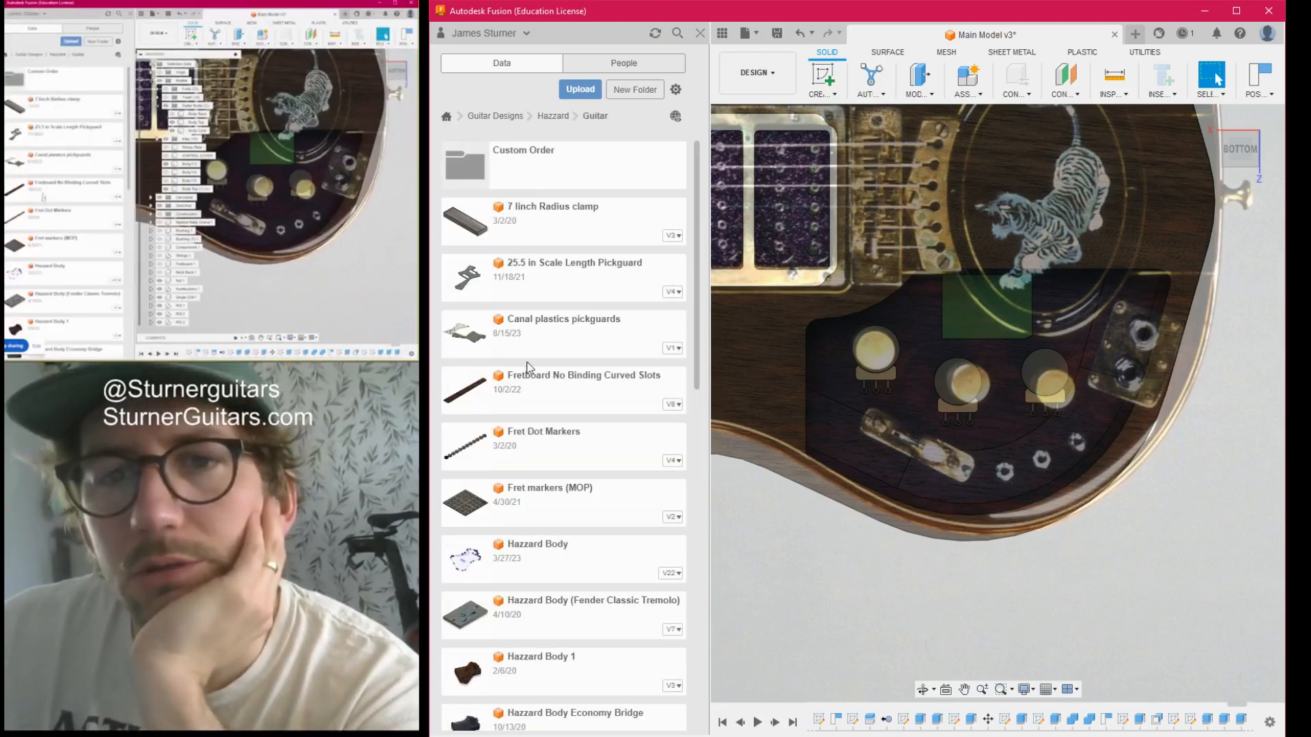
{"action": "scroll", "coordinate": [521, 411], "scroll_direction": "down", "scroll_amount": 1}
{"action": "scroll", "coordinate": [522, 412], "scroll_direction": "down", "scroll_amount": 3}
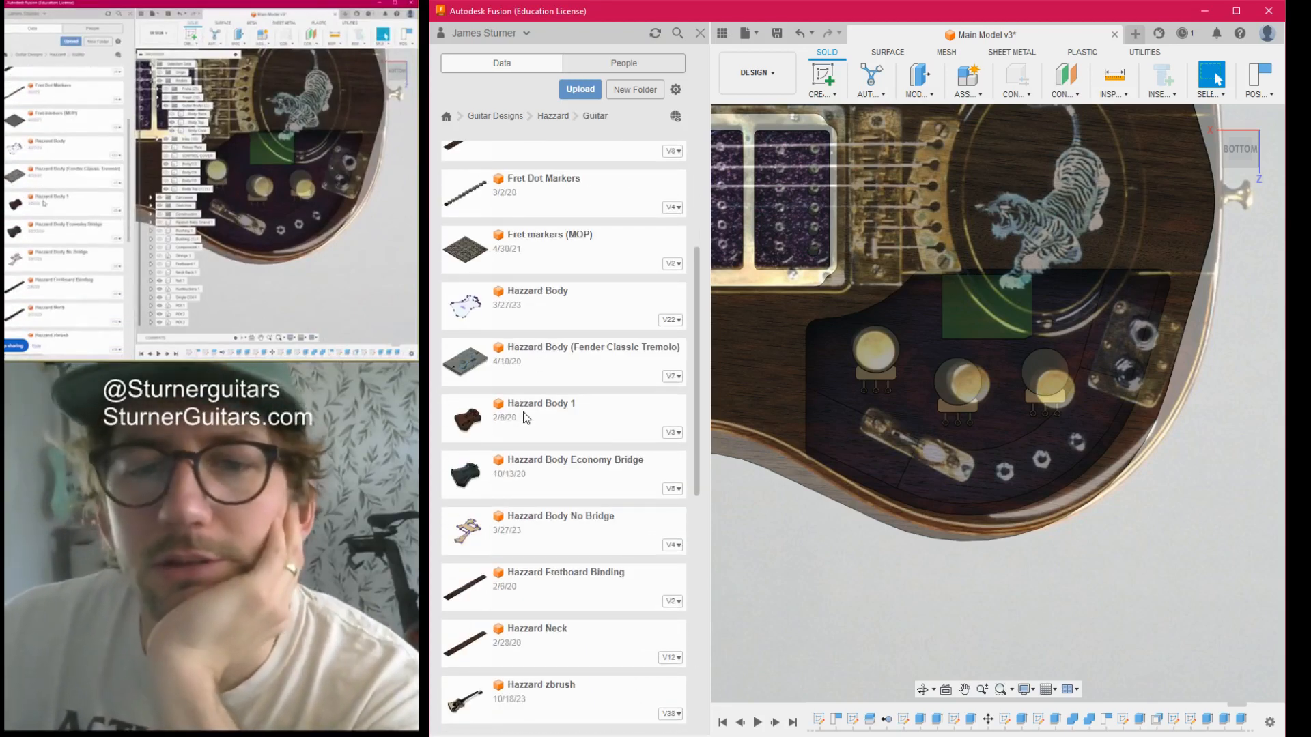
{"action": "scroll", "coordinate": [584, 411], "scroll_direction": "down", "scroll_amount": 2}
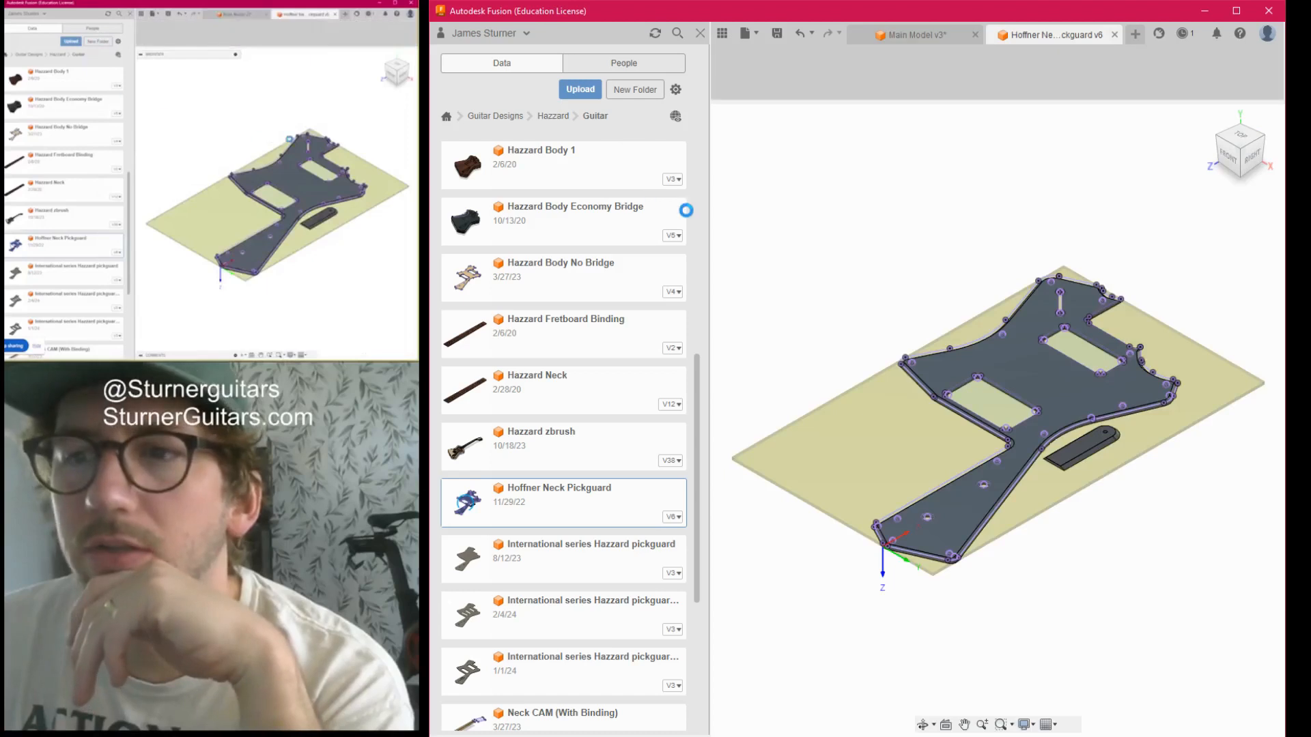
{"action": "scroll", "coordinate": [1026, 309], "scroll_direction": "up", "scroll_amount": 8}
{"action": "scroll", "coordinate": [1022, 290], "scroll_direction": "down", "scroll_amount": 3}
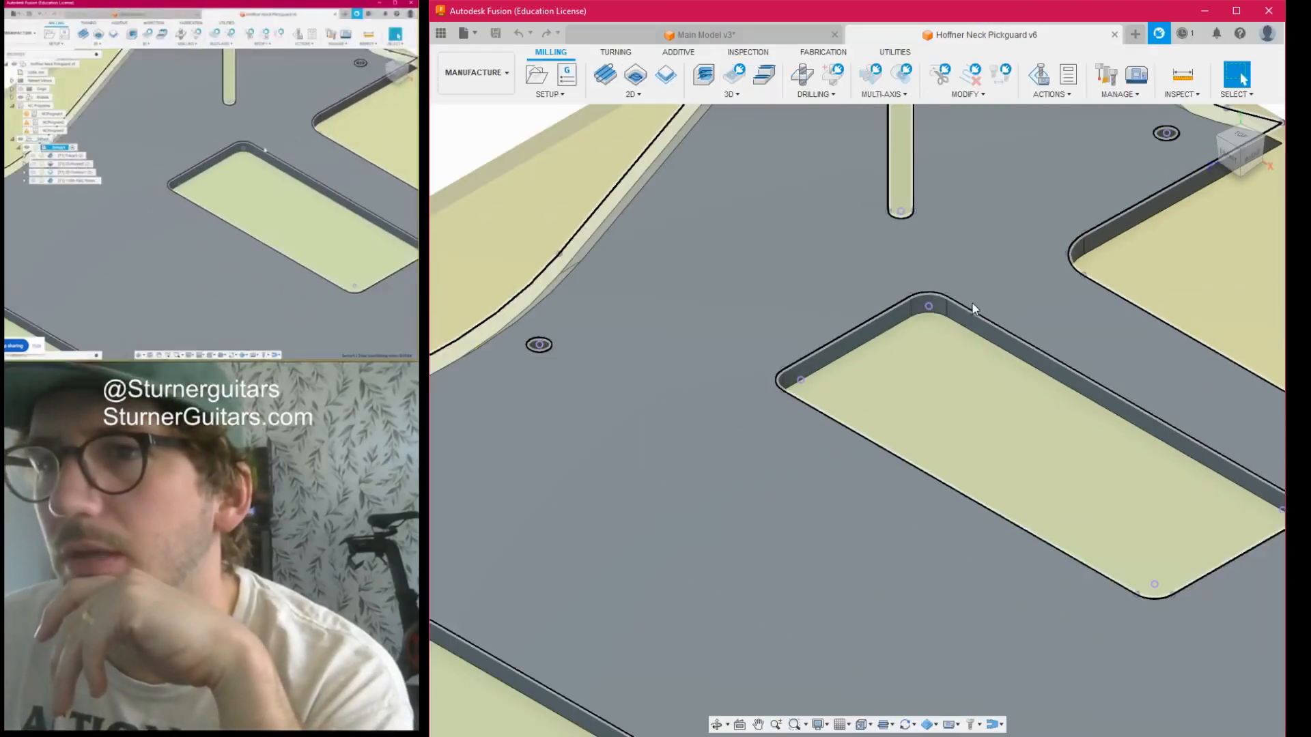
- Examine the diagonal switch slot and surrounding cutouts of the pickguard in the top view
{"action": "middle_click_drag", "start_coordinate": [974, 308], "coordinate": [936, 468]}
{"action": "scroll", "coordinate": [928, 437], "scroll_direction": "down", "scroll_amount": 2}
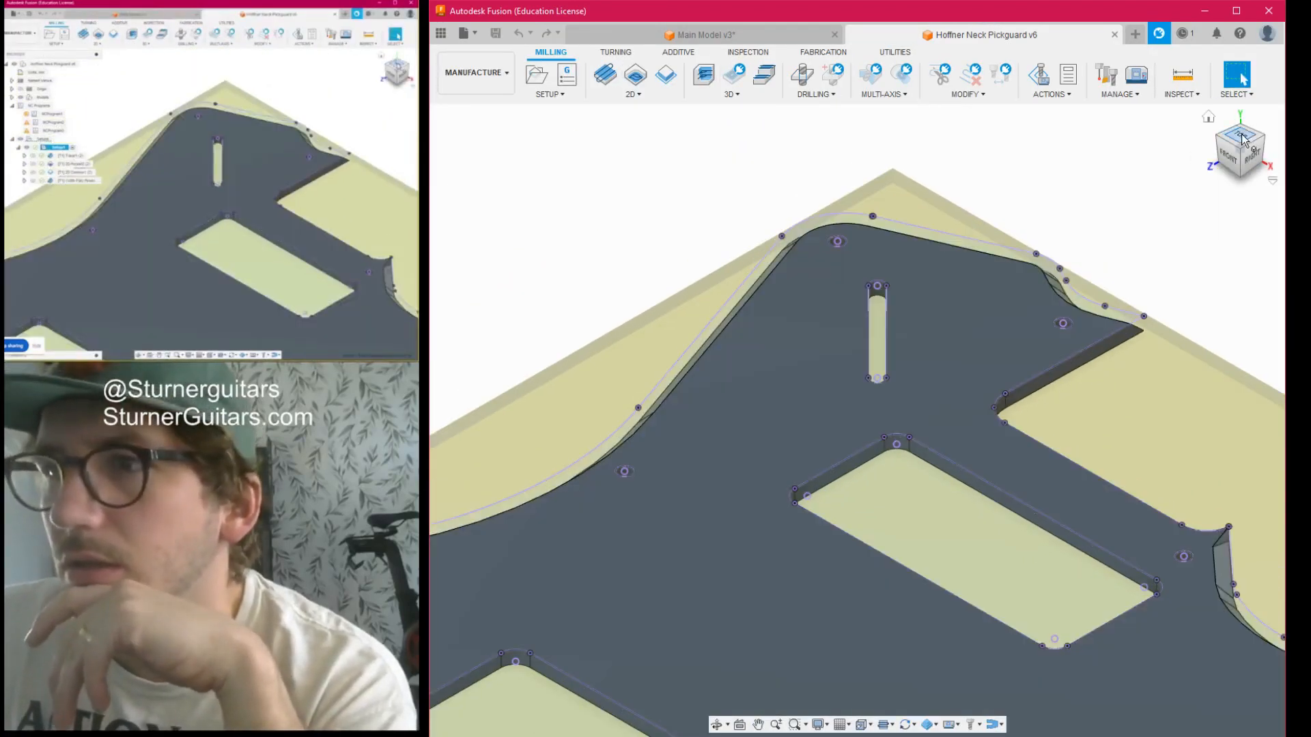
{"action": "left_click", "coordinate": [1241, 136]}
{"action": "scroll", "coordinate": [966, 337], "scroll_direction": "down", "scroll_amount": 3}
{"action": "scroll", "coordinate": [941, 387], "scroll_direction": "down", "scroll_amount": 3}
{"action": "scroll", "coordinate": [840, 250], "scroll_direction": "up", "scroll_amount": 4}
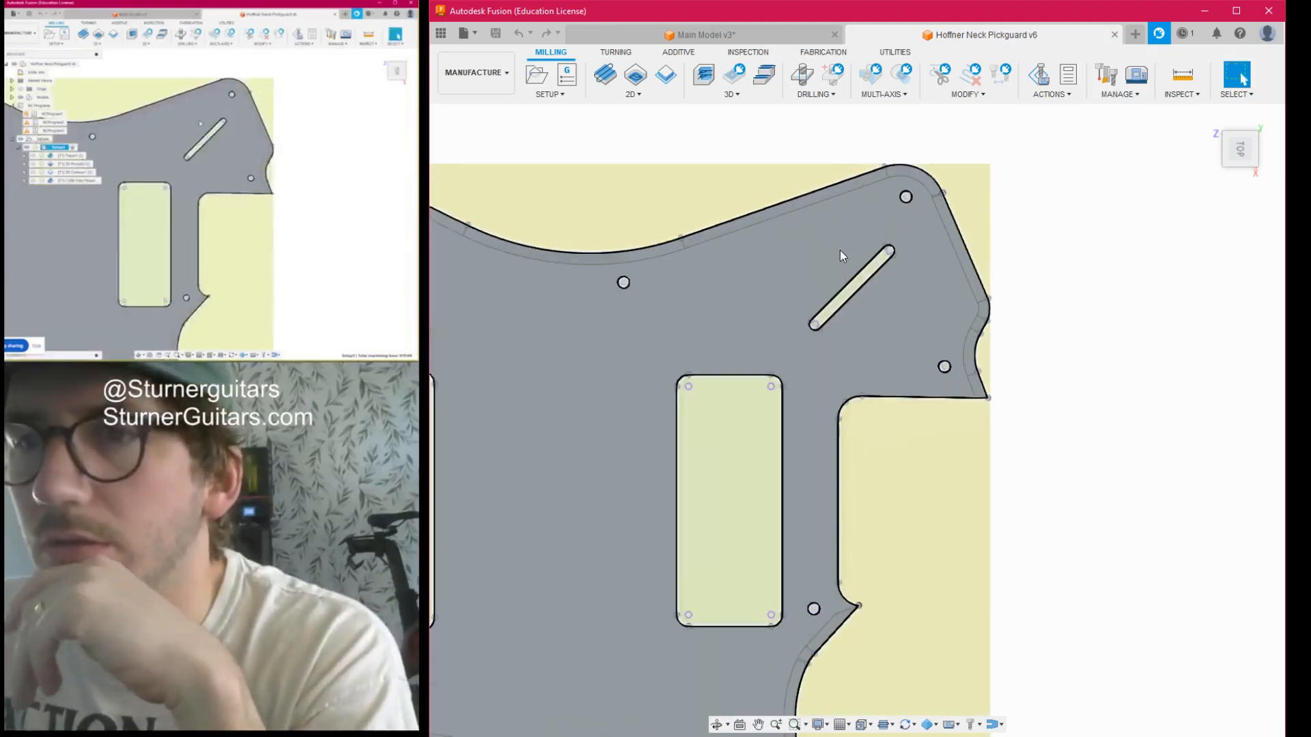
{"action": "scroll", "coordinate": [888, 266], "scroll_direction": "up", "scroll_amount": 2}
{"action": "scroll", "coordinate": [883, 258], "scroll_direction": "up", "scroll_amount": 2}
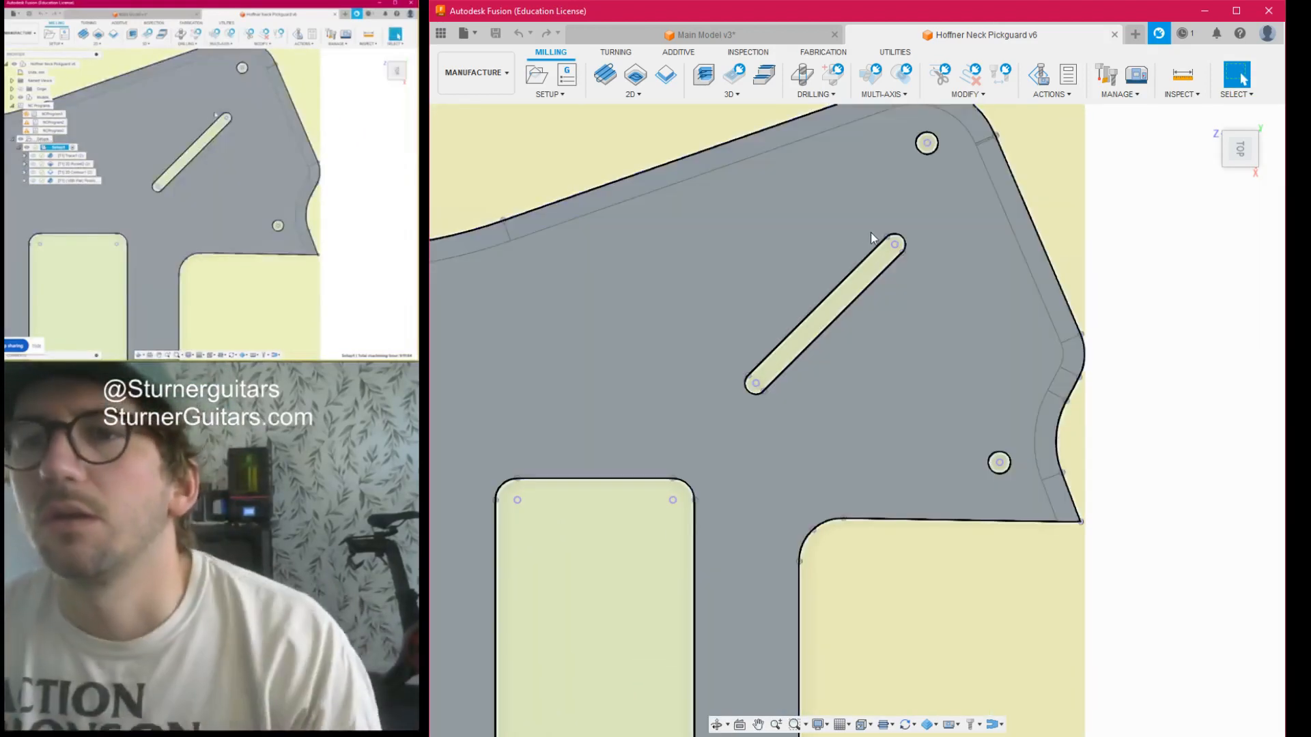
{"action": "scroll", "coordinate": [901, 242], "scroll_direction": "down", "scroll_amount": 2}
{"action": "scroll", "coordinate": [890, 249], "scroll_direction": "up", "scroll_amount": 3}
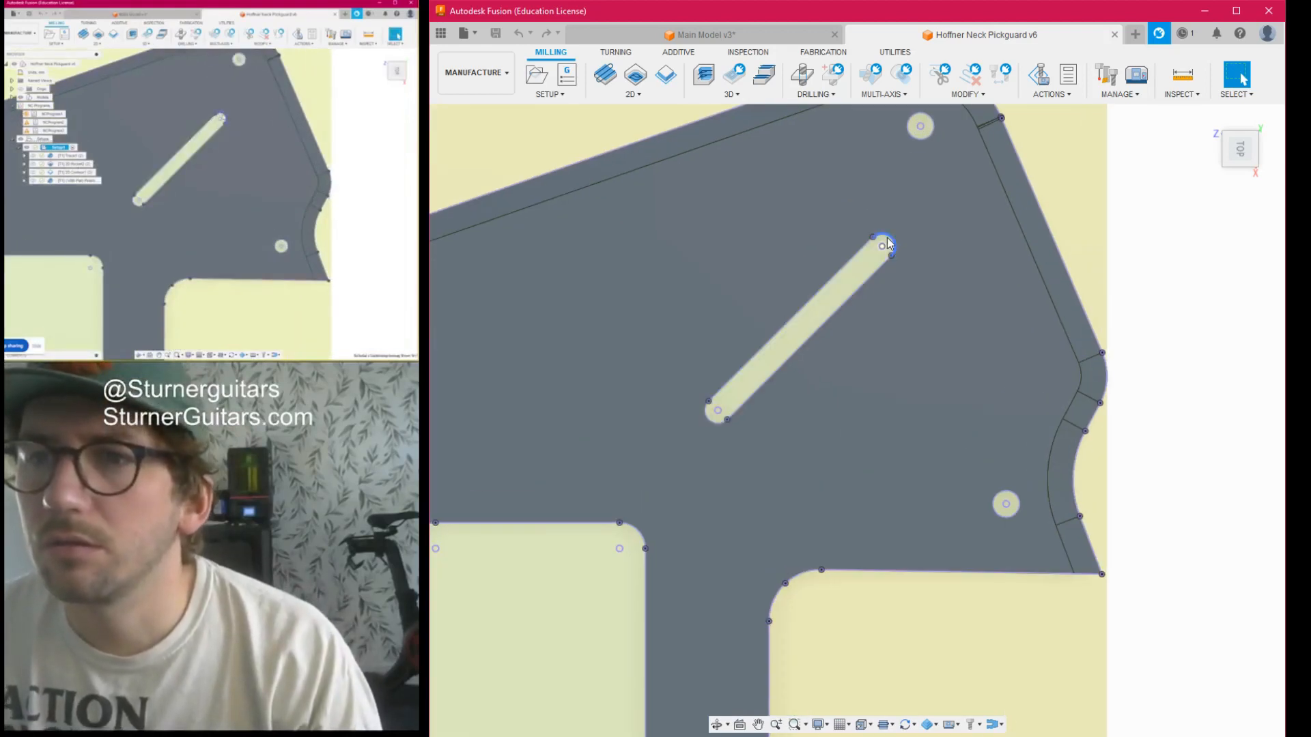
- Measure the distance between the two rounded ends of the diagonal slot, then clear the measurement
{"action": "left_click", "coordinate": [887, 236]}
{"action": "left_click", "coordinate": [1183, 74]}
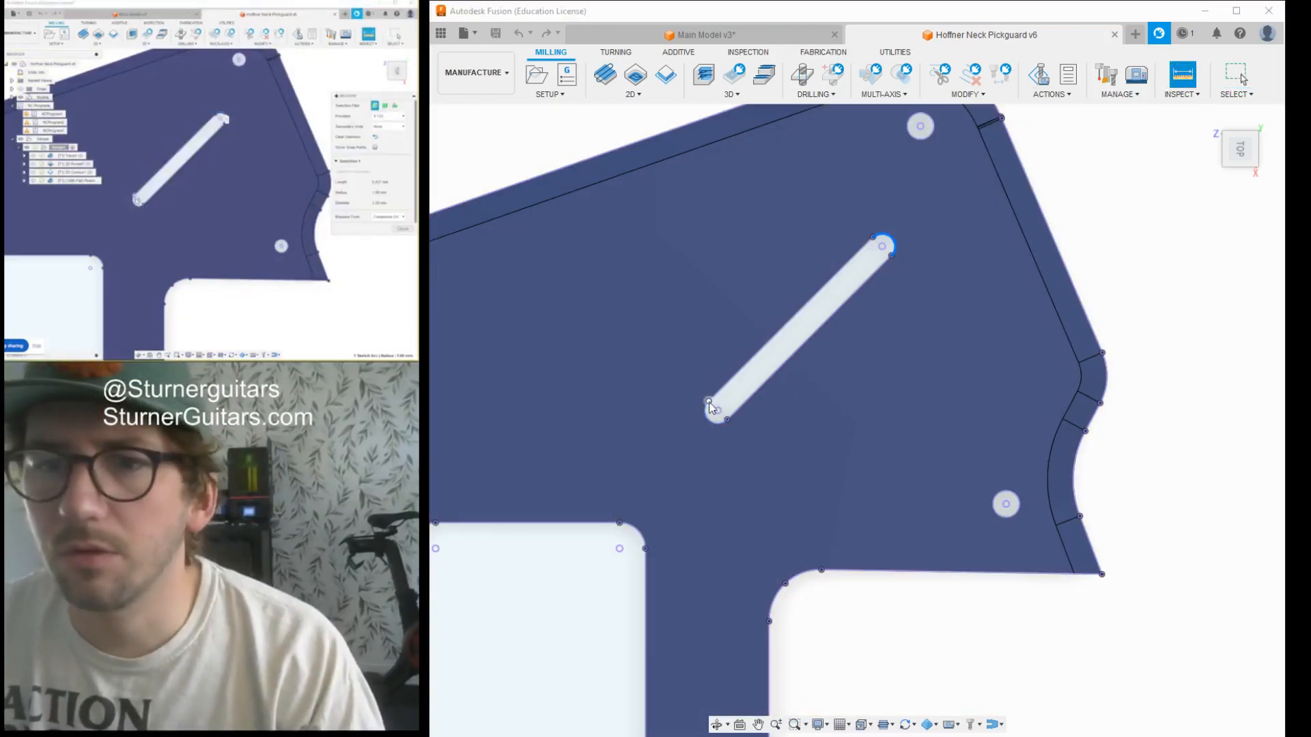
{"action": "left_click", "coordinate": [713, 424]}
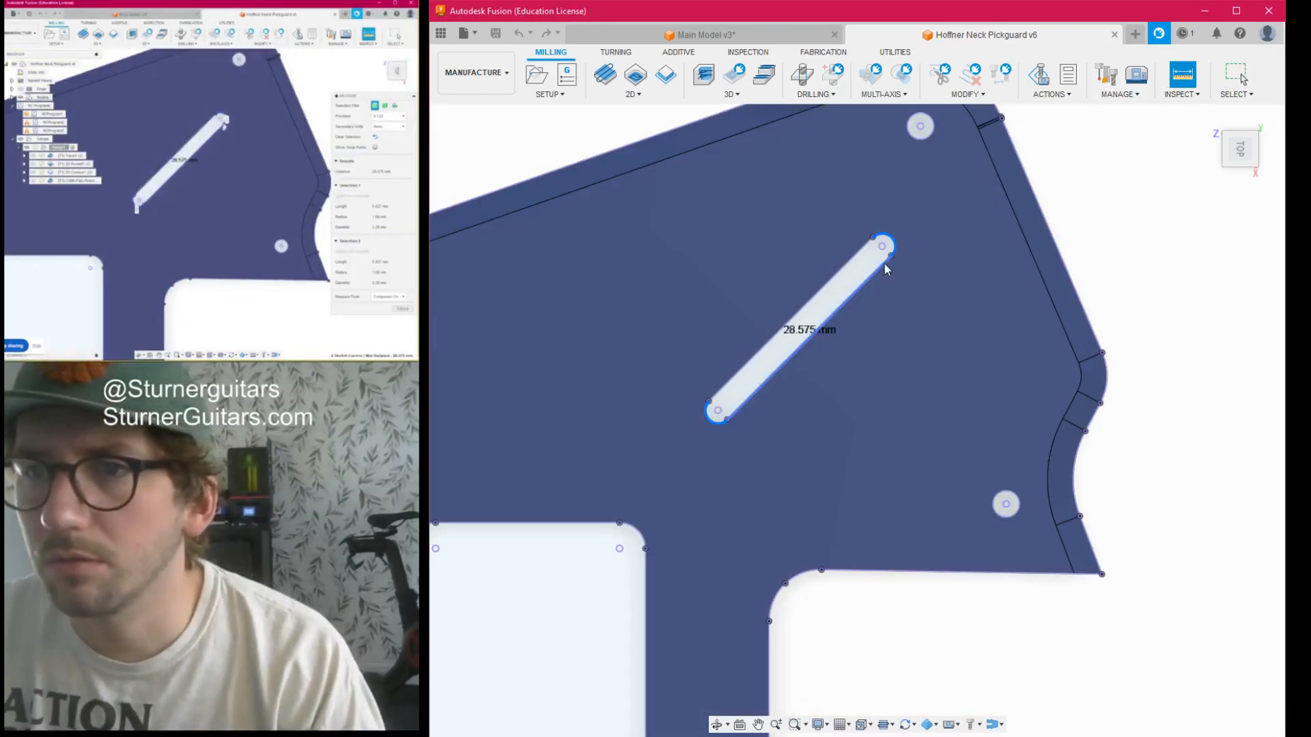
{"action": "scroll", "coordinate": [963, 310], "scroll_direction": "down", "scroll_amount": 3}
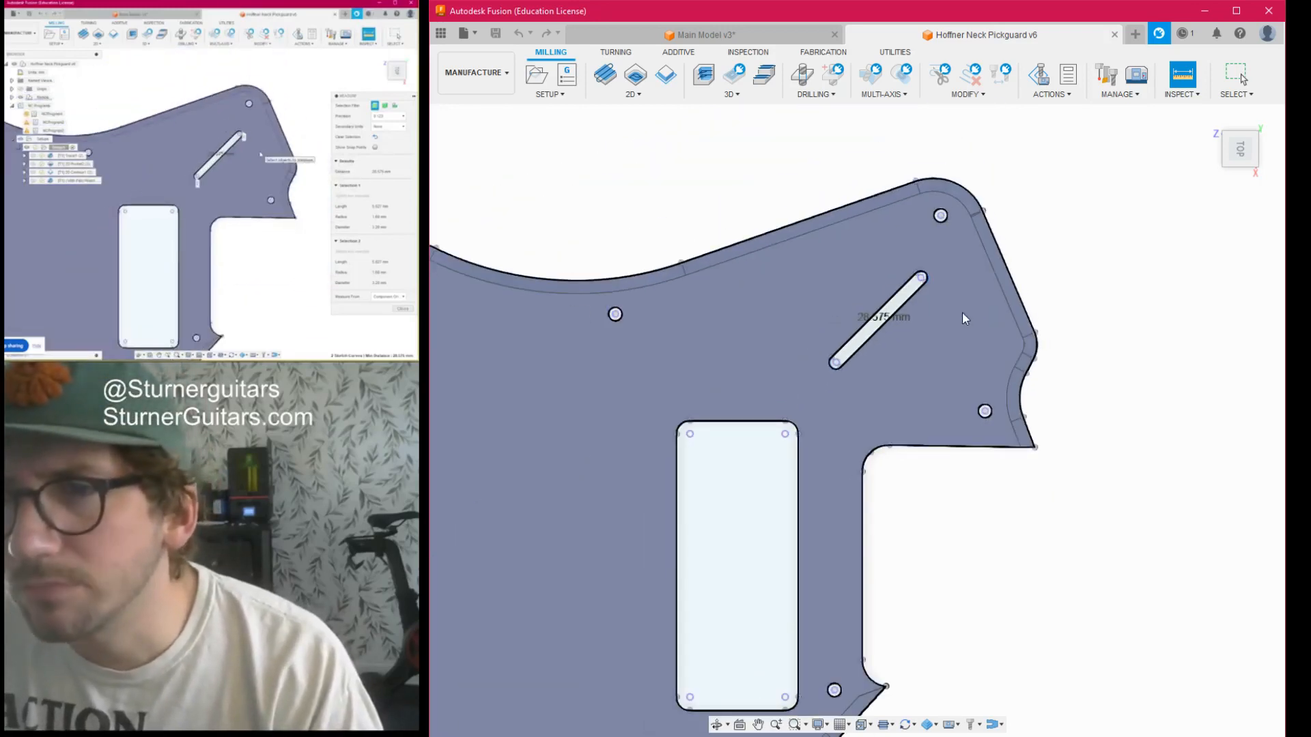
{"action": "left_click", "coordinate": [1022, 220]}
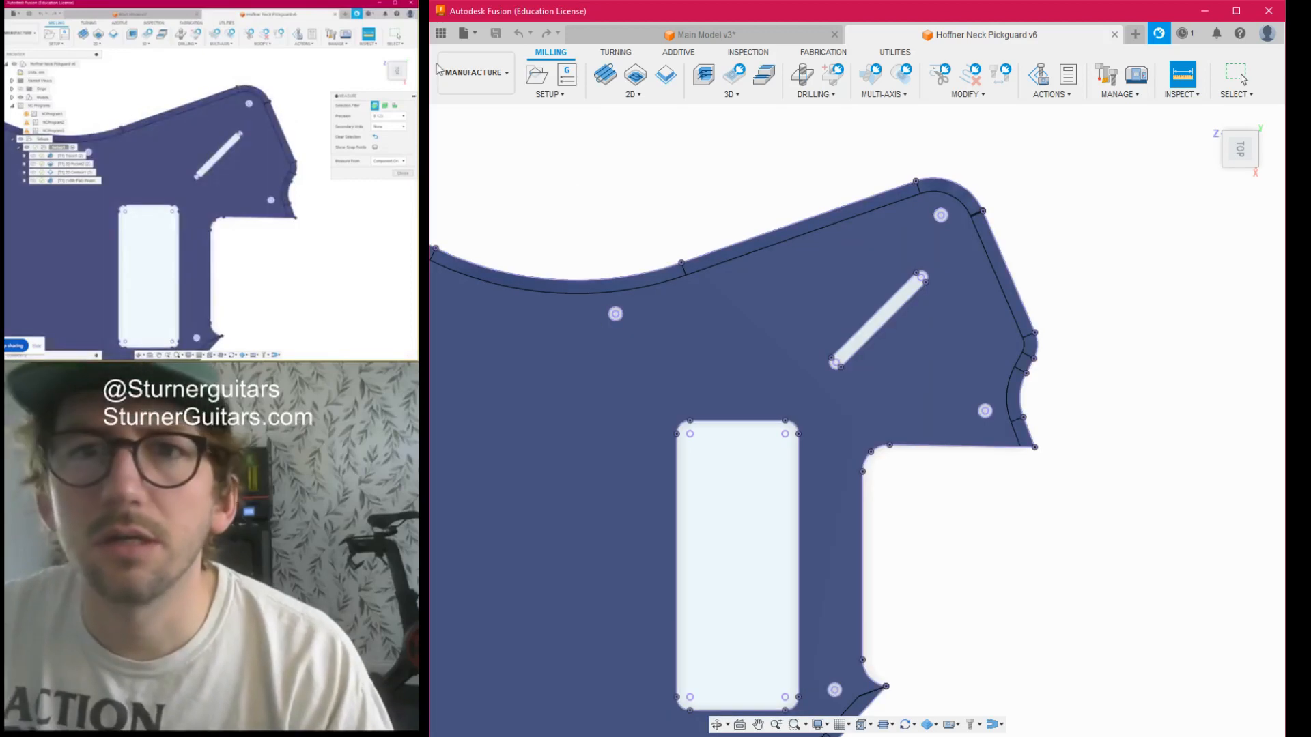
- Change to the Design workspace and measure the diagonal slot between the centre points of its rounded ends
{"action": "left_click", "coordinate": [471, 71]}
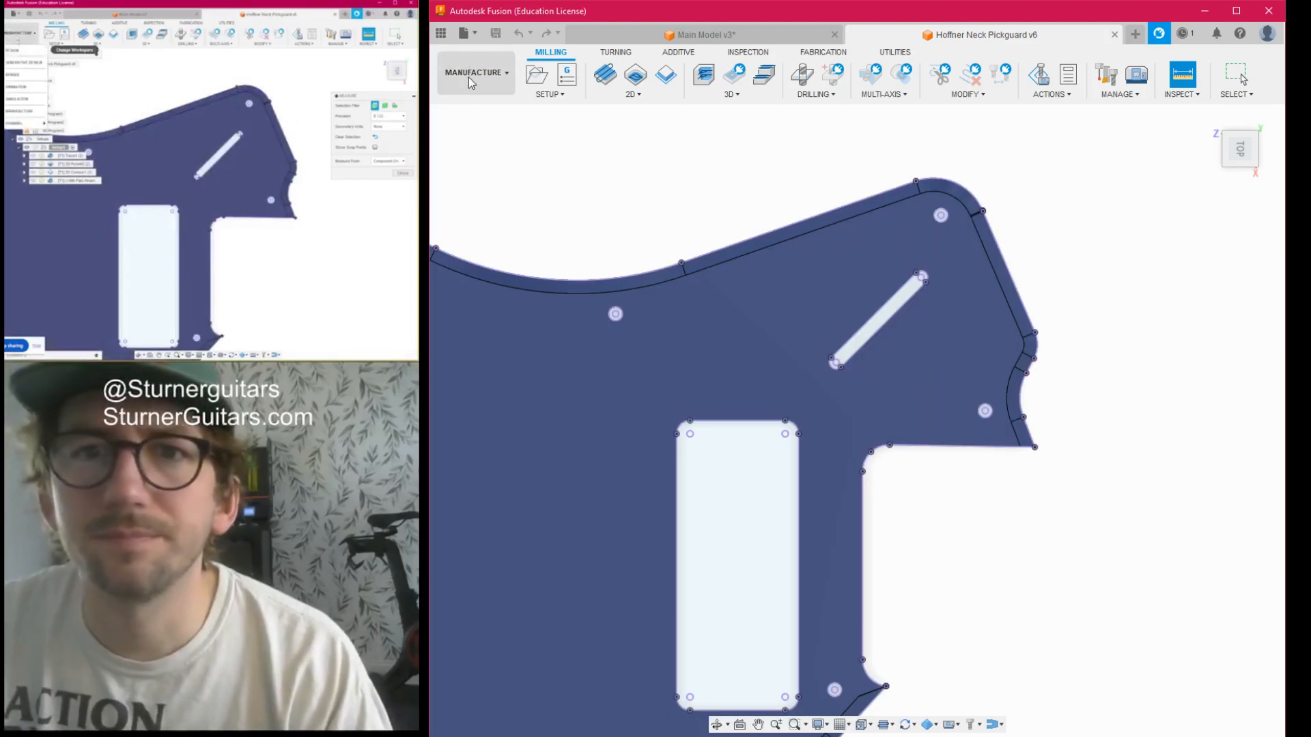
{"action": "left_click", "coordinate": [477, 123]}
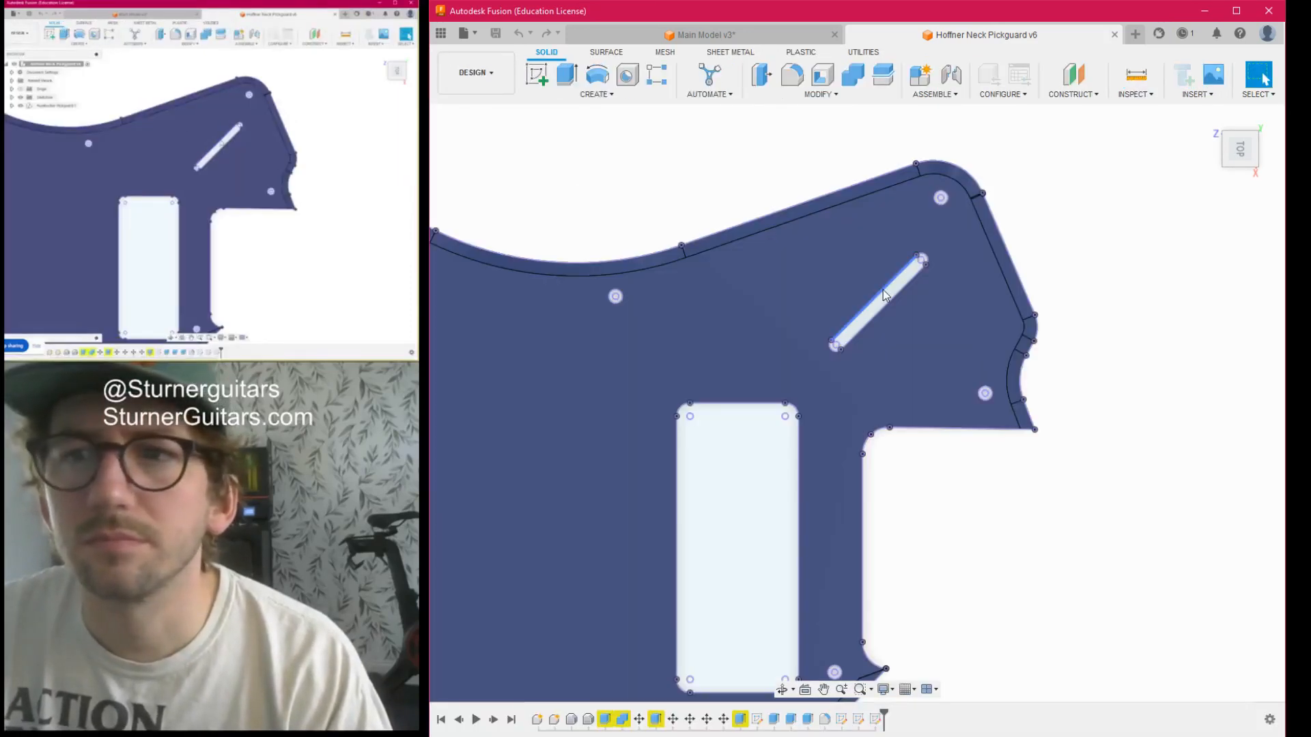
{"action": "scroll", "coordinate": [887, 287], "scroll_direction": "up", "scroll_amount": 5}
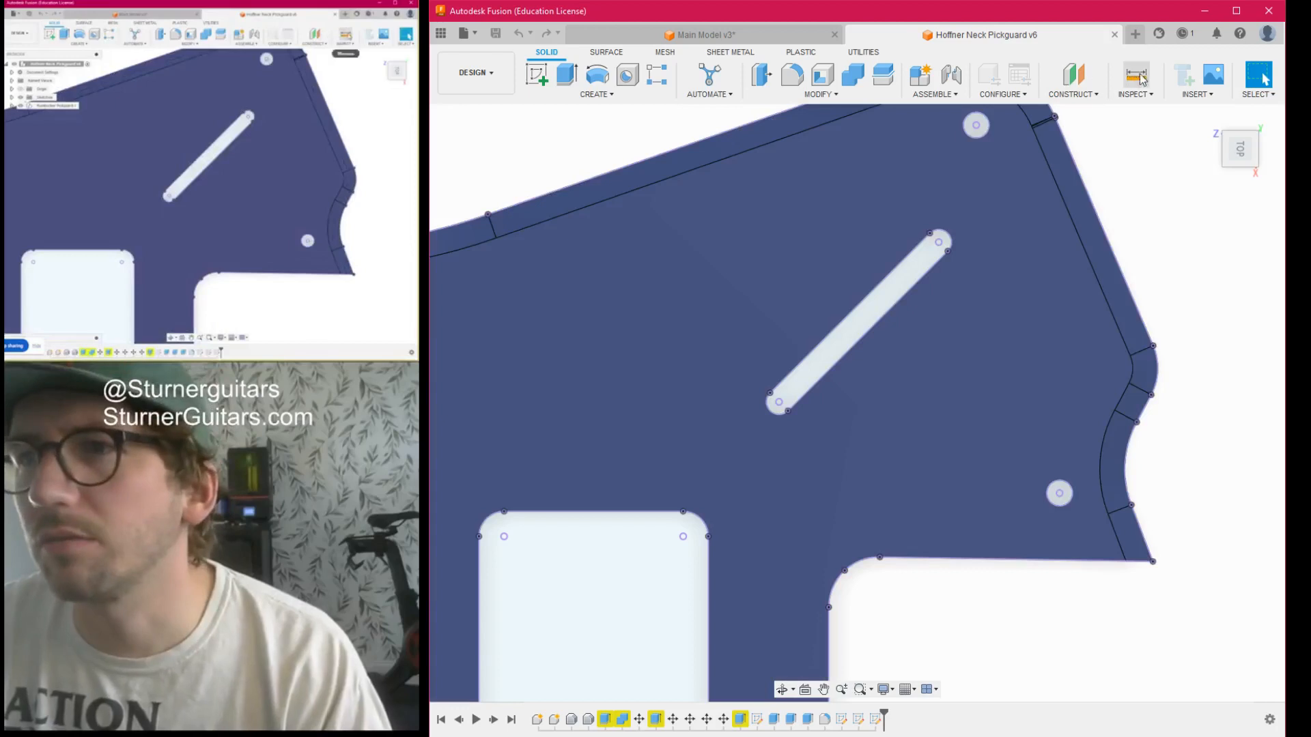
{"action": "left_click", "coordinate": [1139, 77]}
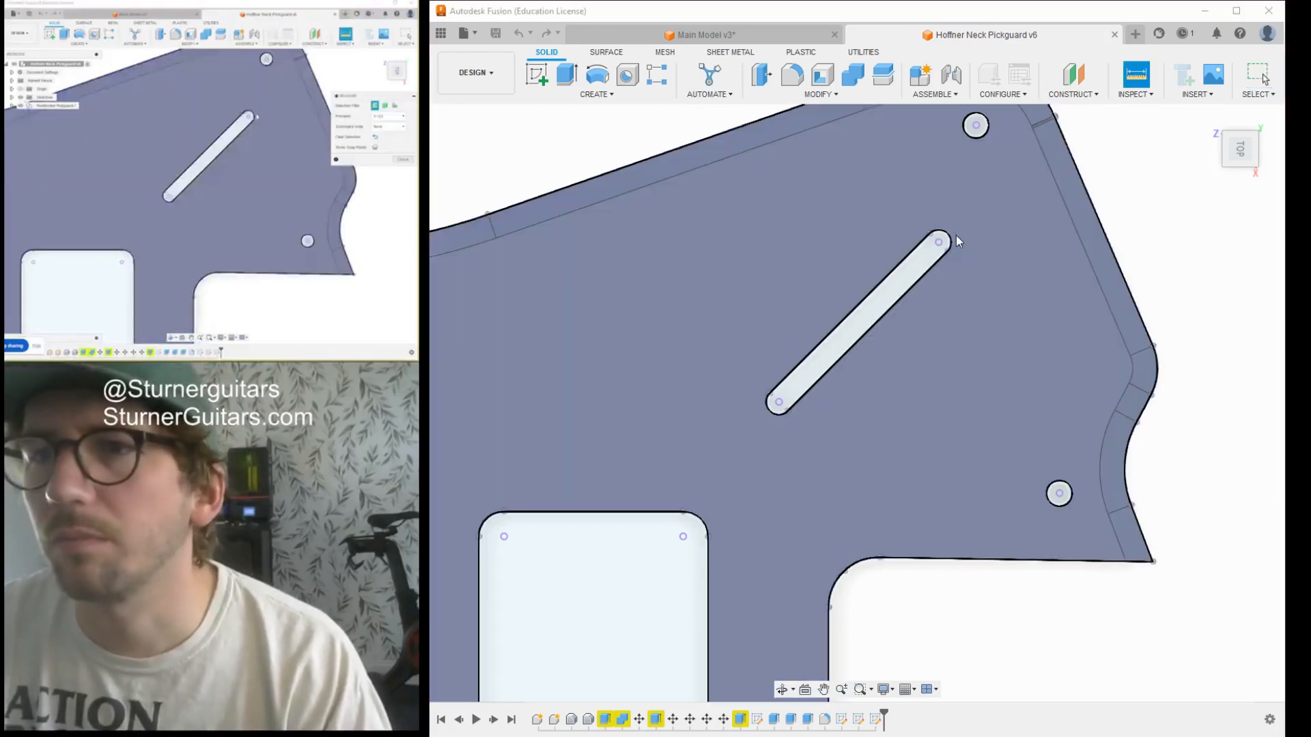
{"action": "left_click", "coordinate": [779, 403]}
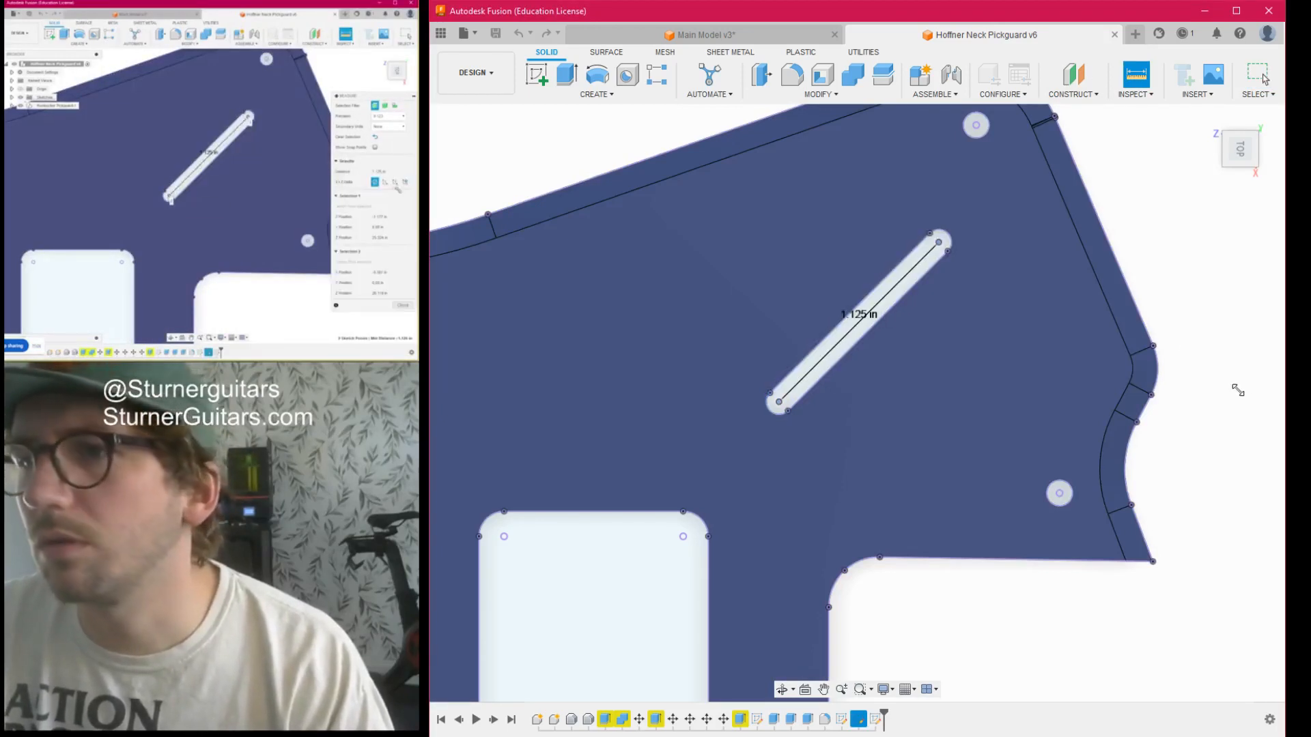
- Return to the Main Model design and start a rotational component move on the potentiometer nearest the pickups
{"action": "left_click", "coordinate": [650, 34]}
{"action": "scroll", "coordinate": [827, 432], "scroll_direction": "up", "scroll_amount": 3}
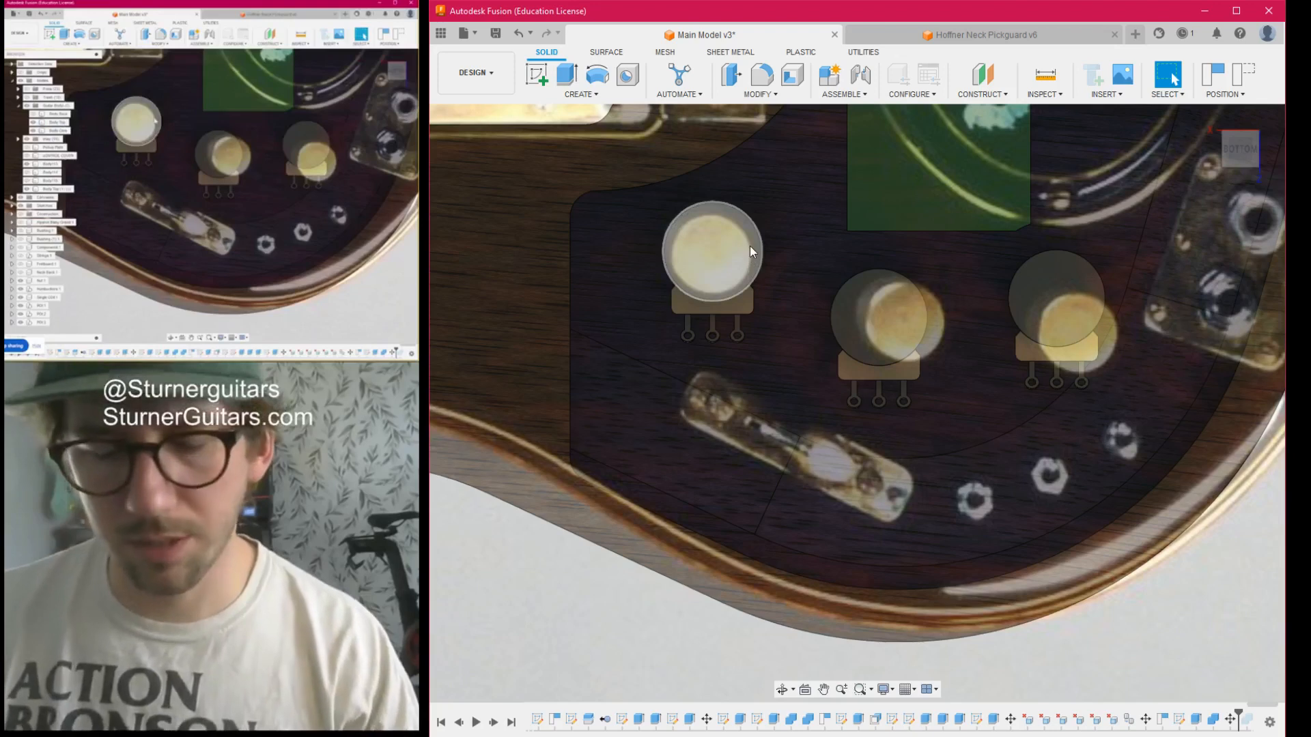
{"action": "key", "text": "m"}
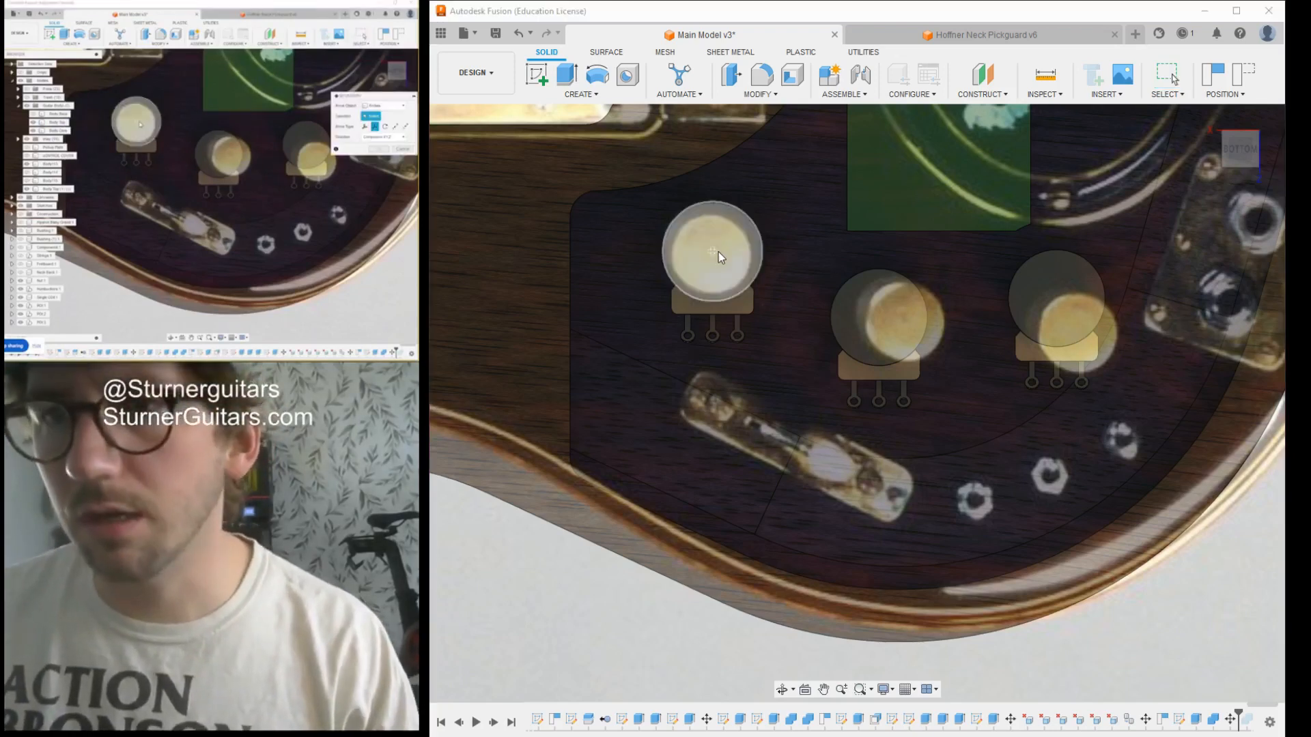
{"action": "left_click", "coordinate": [1203, 220]}
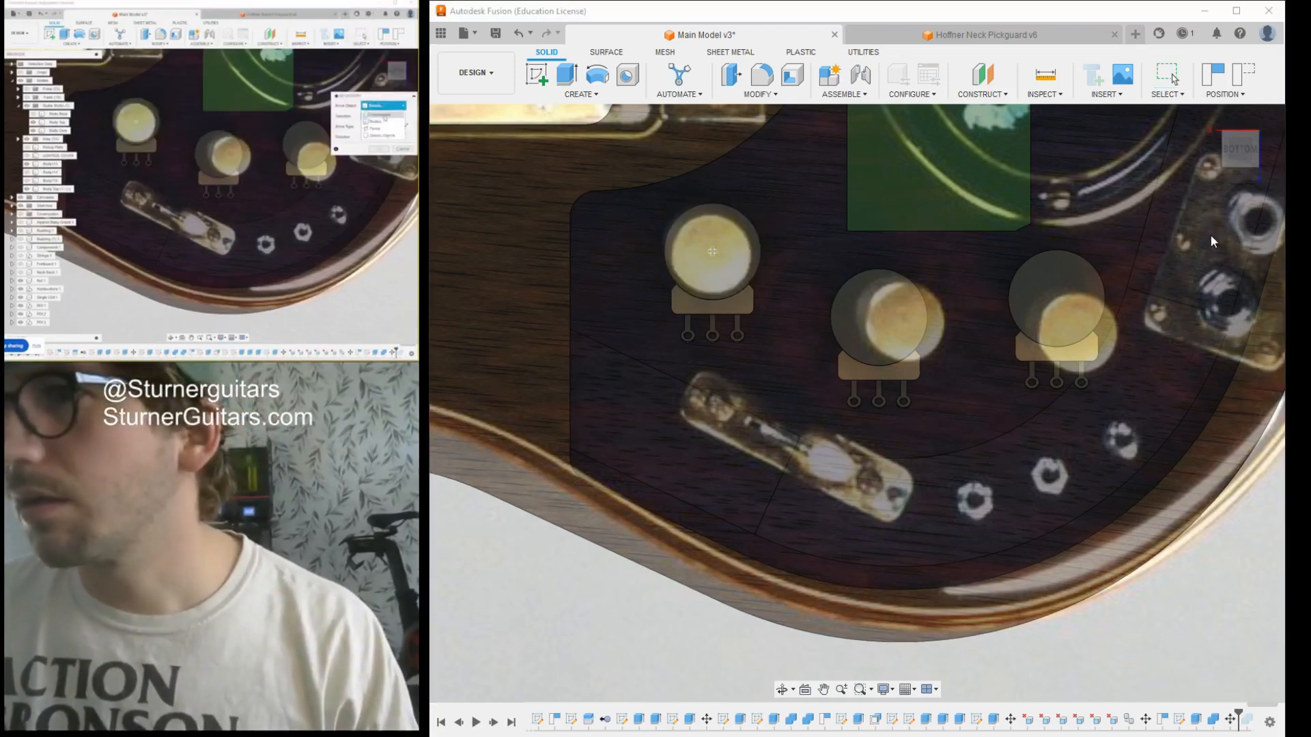
{"action": "left_click", "coordinate": [1219, 241]}
{"action": "left_click", "coordinate": [710, 267]}
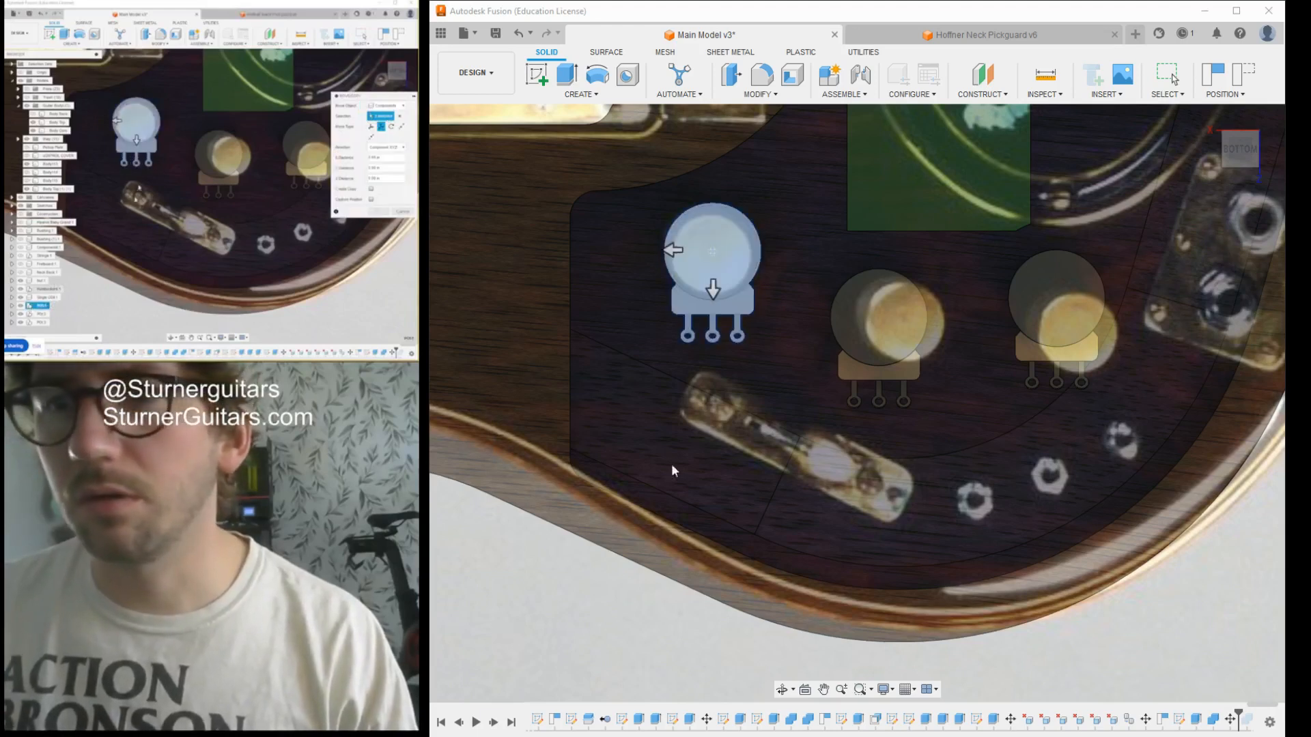
{"action": "left_click", "coordinate": [1233, 259]}
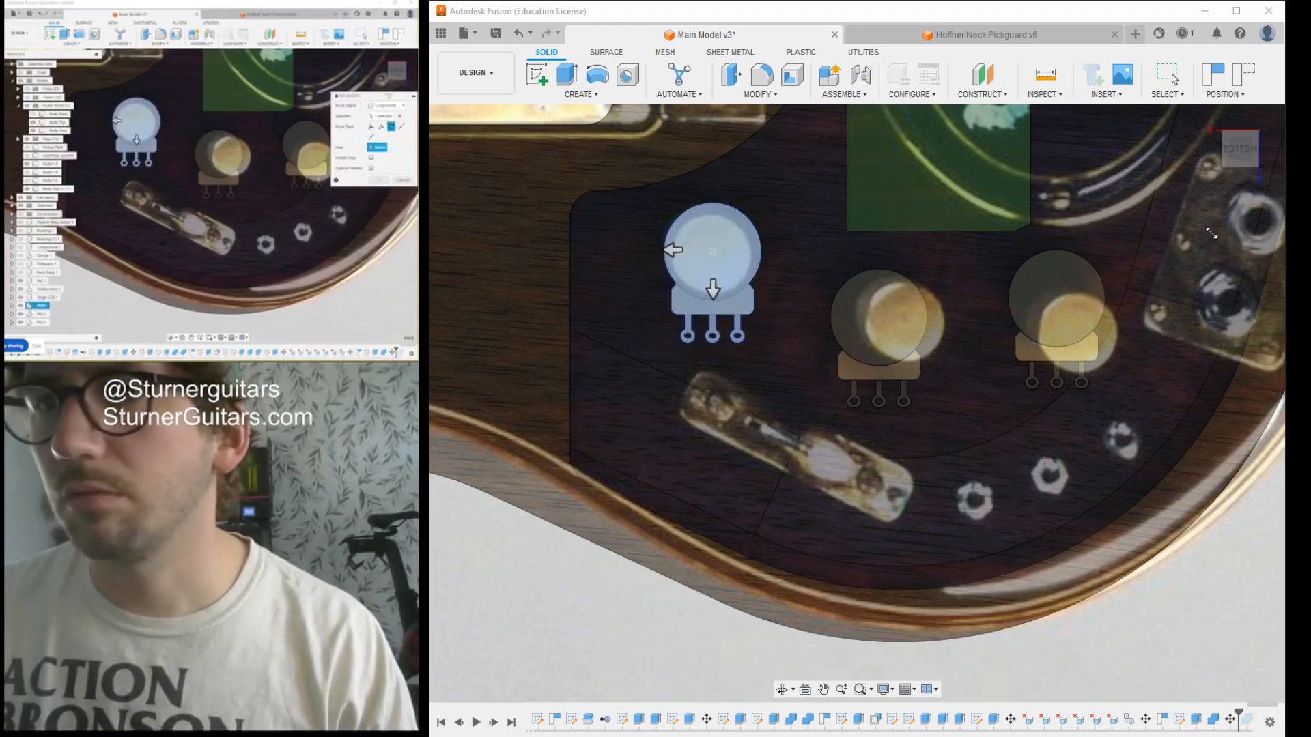
- Hide the tiger guitar reference photo so the selected potentiometer and cavity show clearly from the side
{"action": "left_click_drag", "start_coordinate": [1251, 149], "coordinate": [1237, 61]}
{"action": "scroll", "coordinate": [871, 464], "scroll_direction": "down", "scroll_amount": 6}
{"action": "middle_click_drag", "start_coordinate": [862, 424], "coordinate": [848, 210]}
{"action": "scroll", "coordinate": [765, 427], "scroll_direction": "up", "scroll_amount": 7}
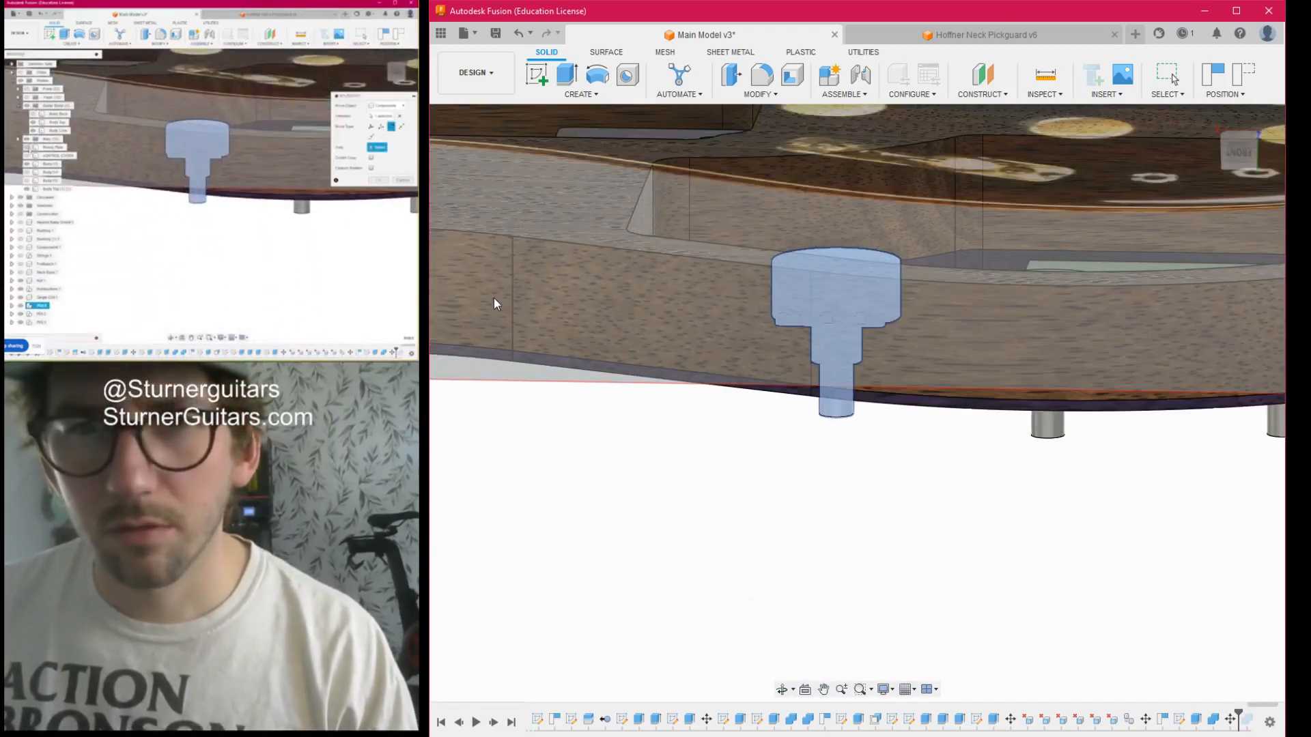
{"action": "left_click", "coordinate": [478, 412]}
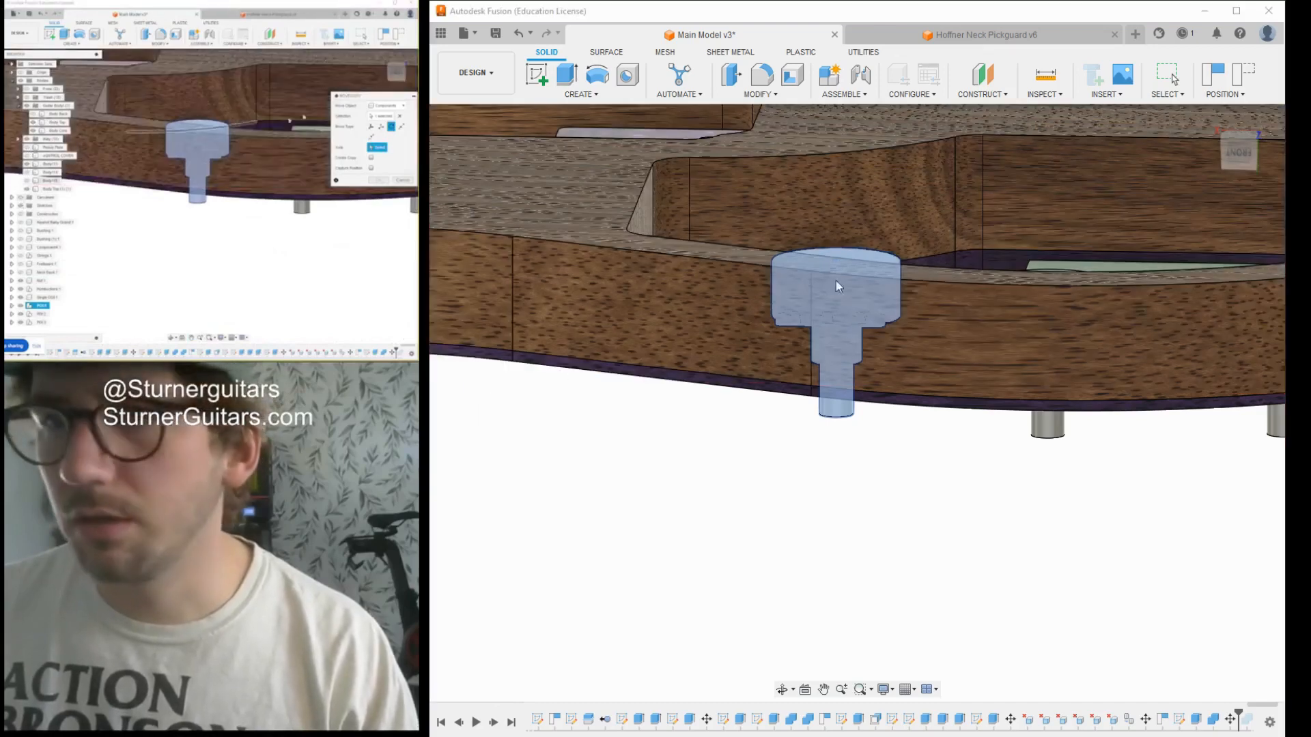
- Rotate the selected potentiometer 90 degrees about its shaft so its lugs point towards the middle potentiometer
{"action": "left_click_drag", "start_coordinate": [1233, 153], "coordinate": [1234, 115]}
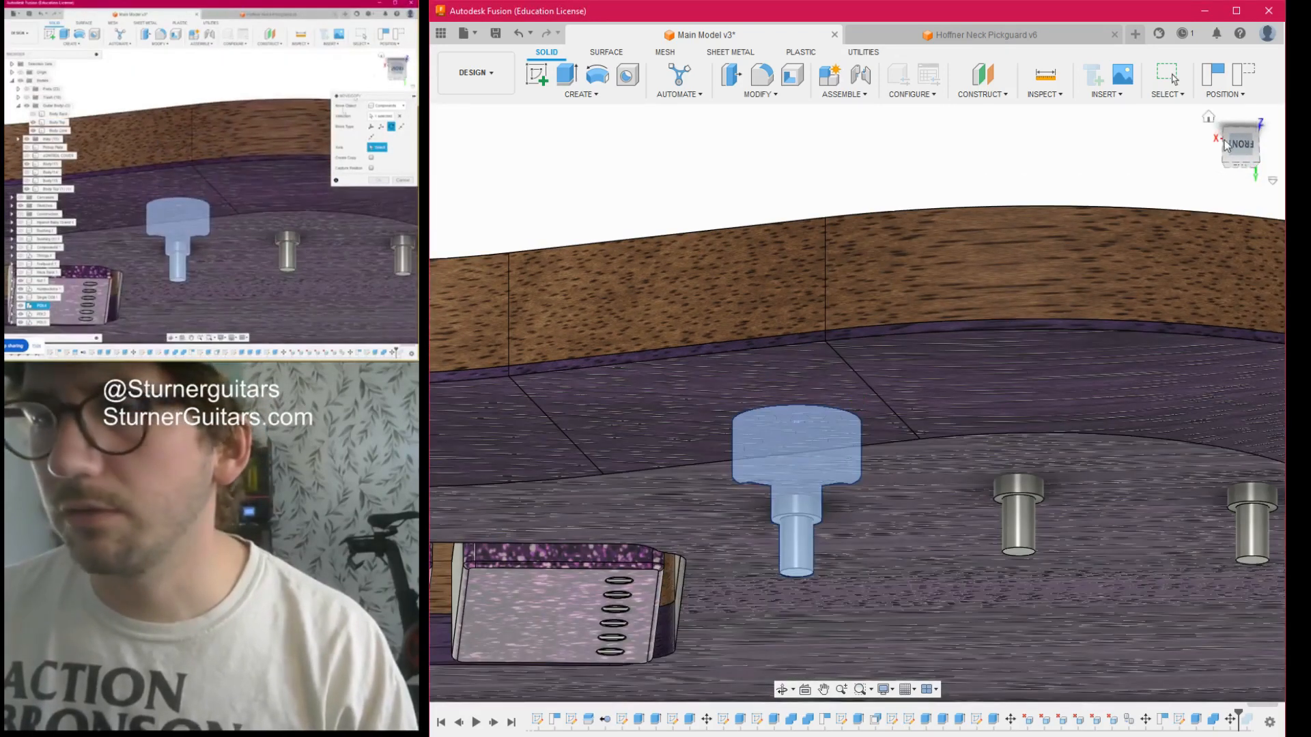
{"action": "left_click", "coordinate": [797, 551]}
{"action": "scroll", "coordinate": [797, 551], "scroll_direction": "down", "scroll_amount": 3}
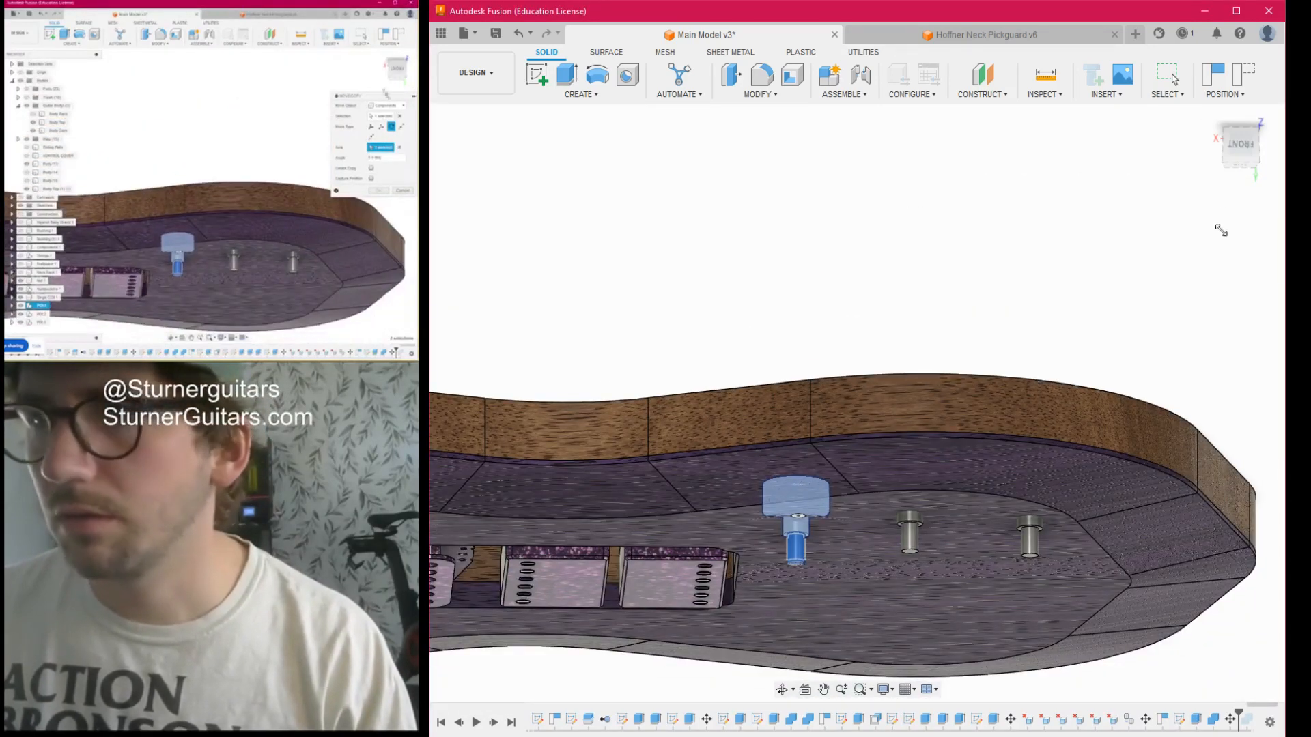
{"action": "left_click_drag", "start_coordinate": [1230, 148], "coordinate": [1231, 204]}
{"action": "left_click_drag", "start_coordinate": [798, 373], "coordinate": [875, 326]}
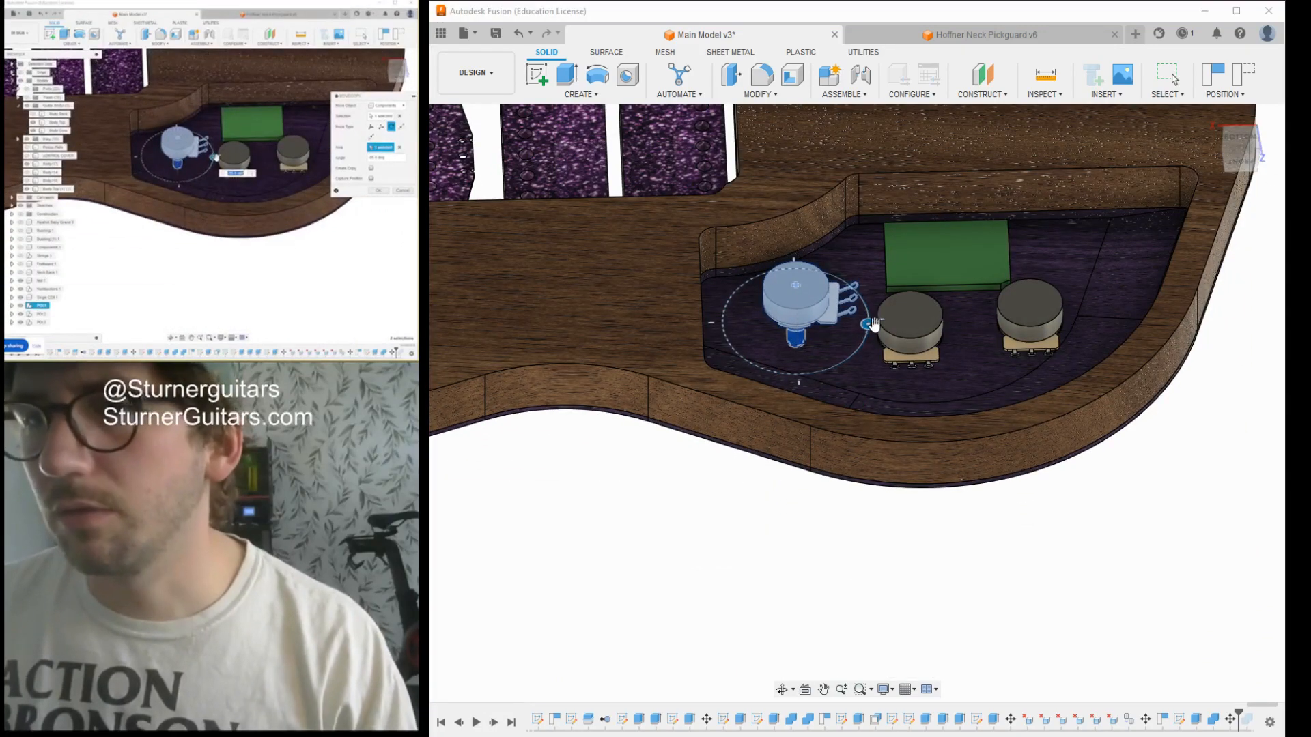
{"action": "left_click", "coordinate": [1240, 145]}
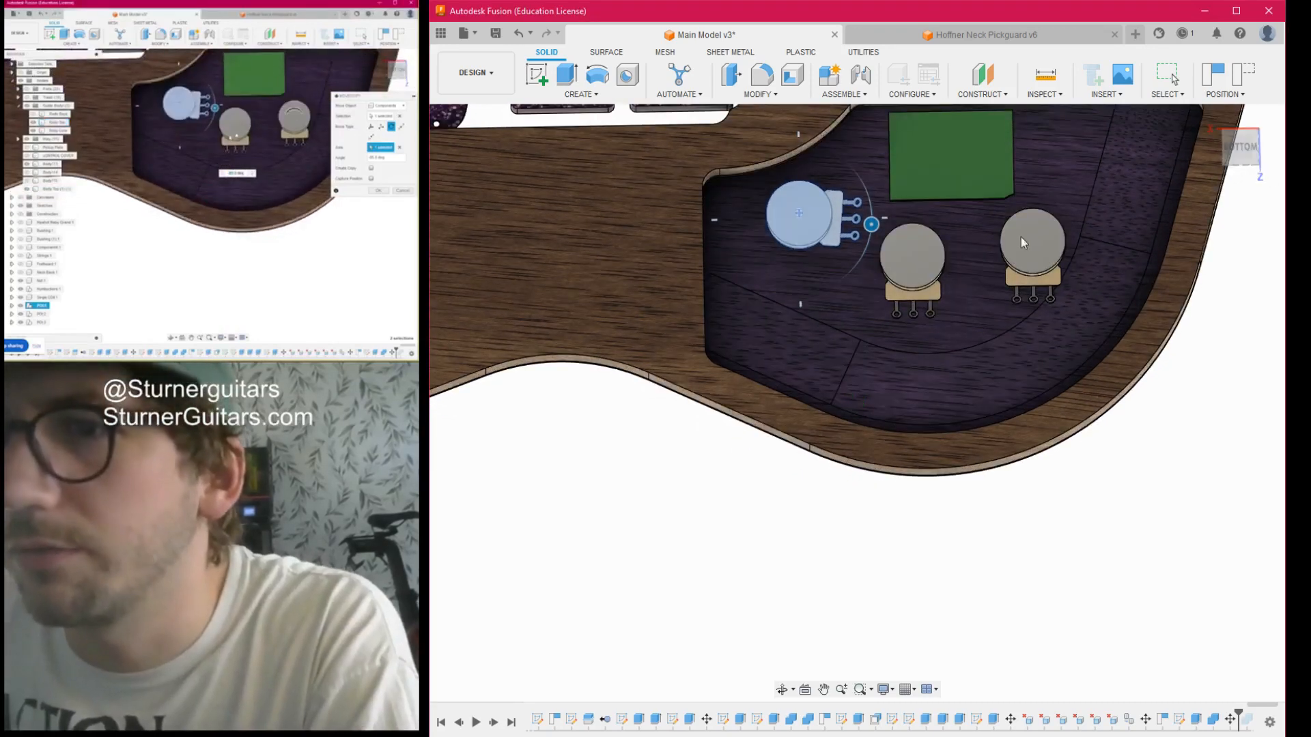
{"action": "left_click_drag", "start_coordinate": [871, 224], "coordinate": [879, 217]}
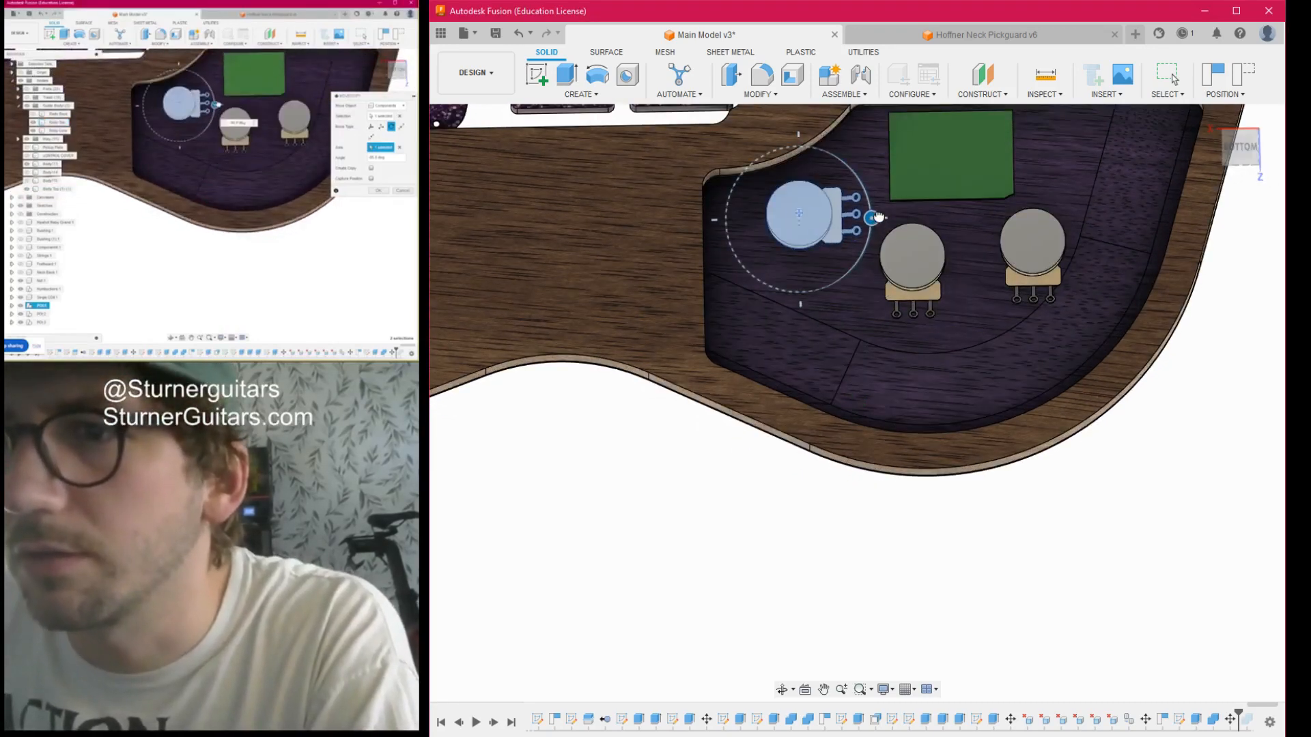
{"action": "left_click", "coordinate": [1207, 395]}
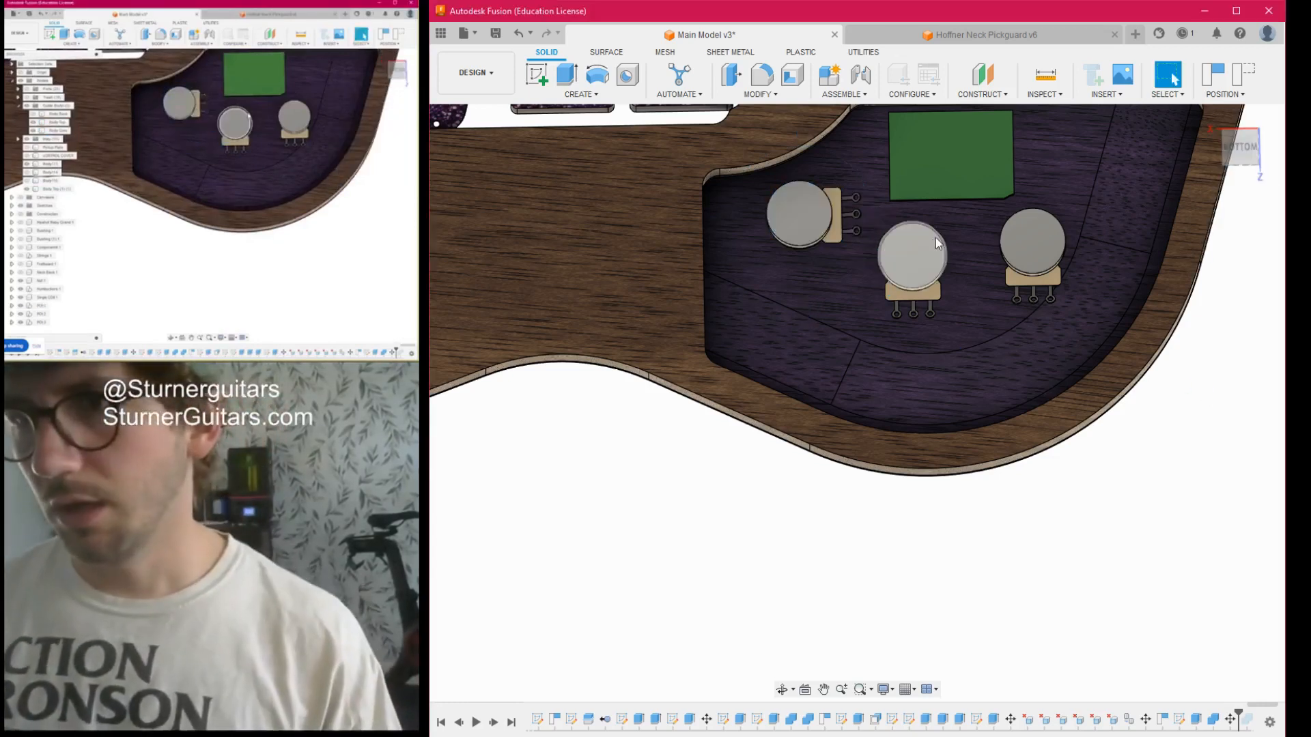
{"action": "scroll", "coordinate": [933, 239], "scroll_direction": "up", "scroll_amount": 3}
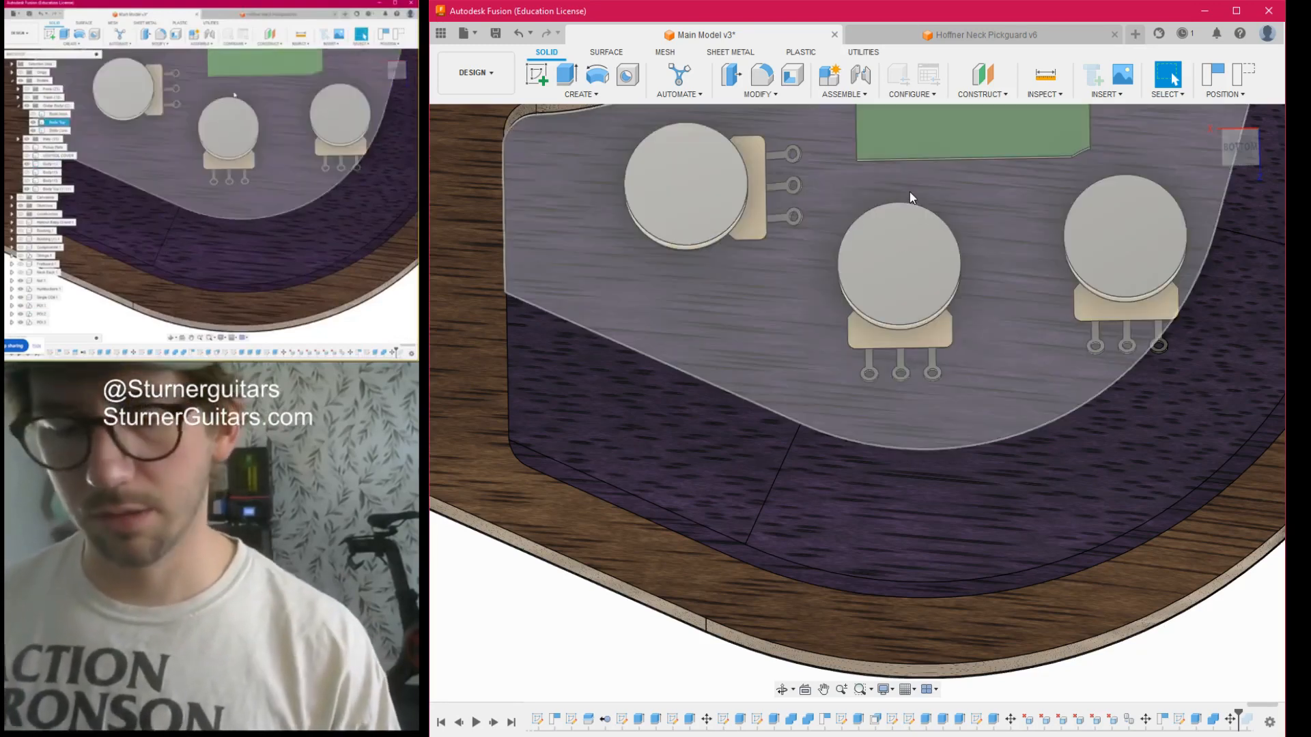
{"action": "key", "text": "m"}
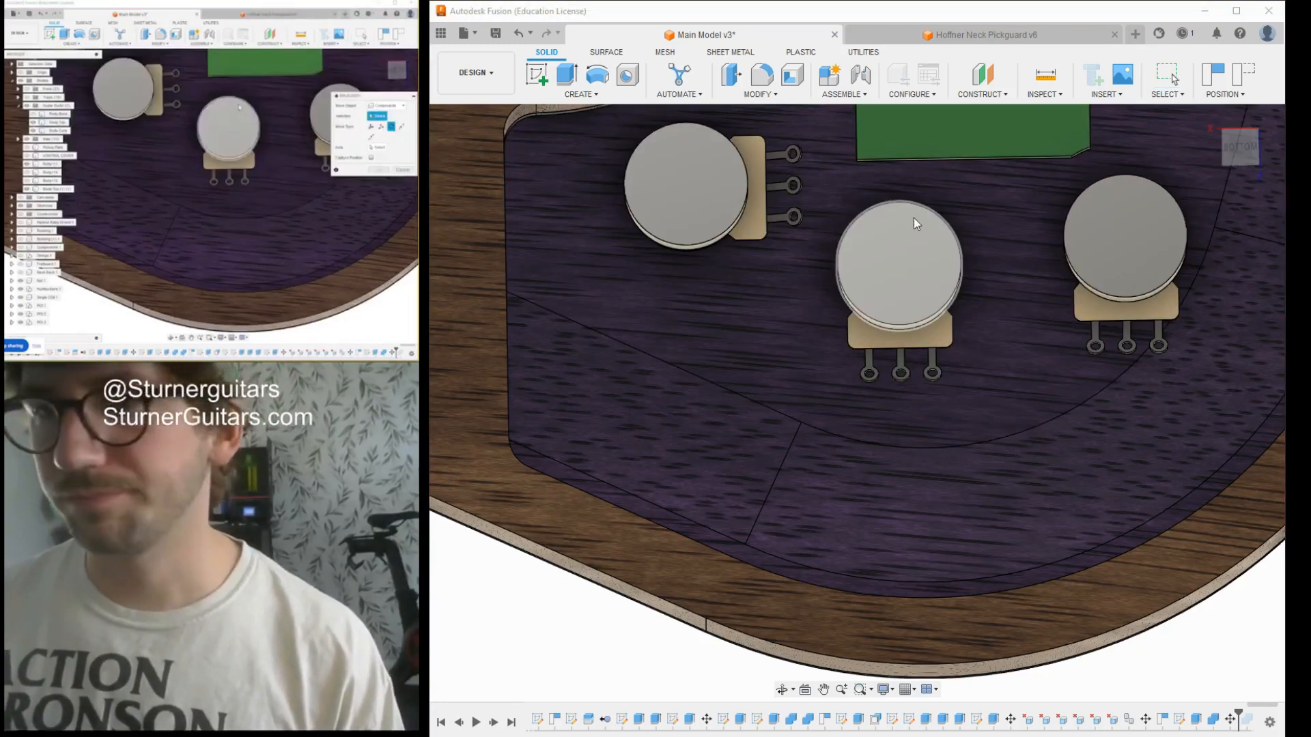
{"action": "left_click", "coordinate": [900, 277]}
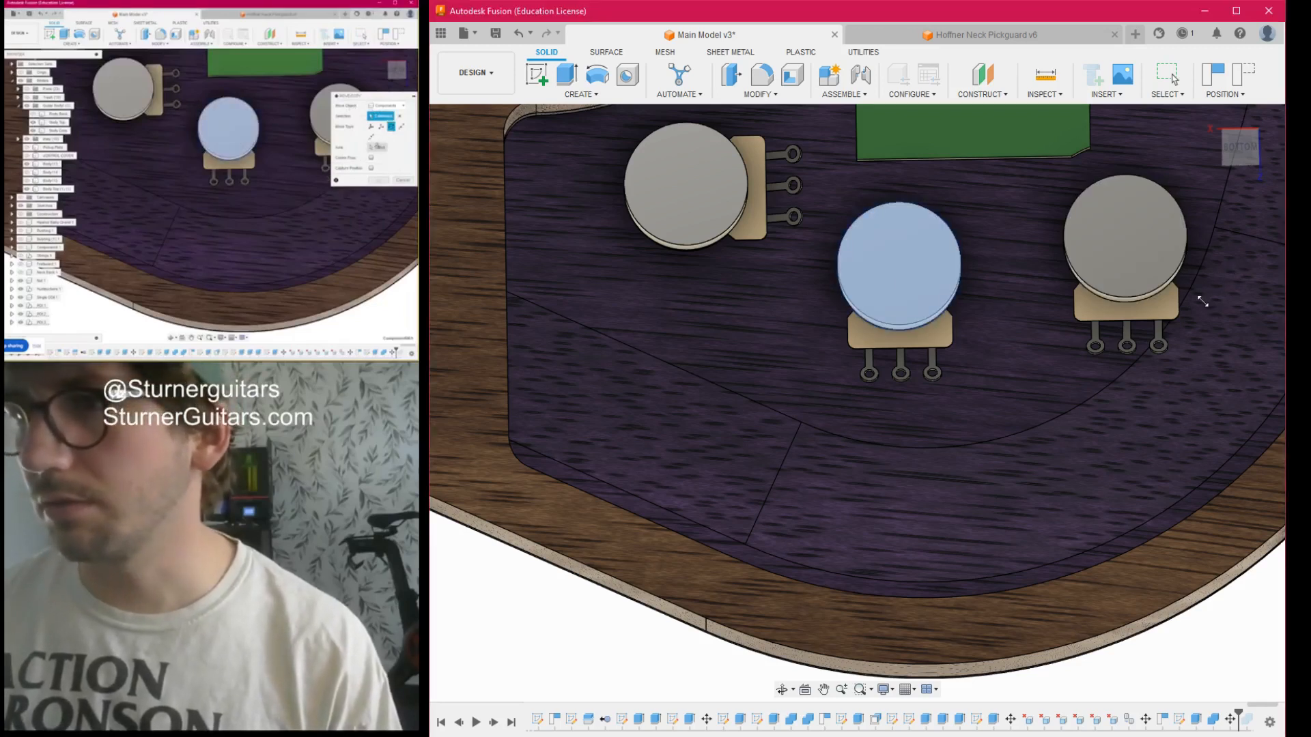
{"action": "left_click", "coordinate": [1244, 156]}
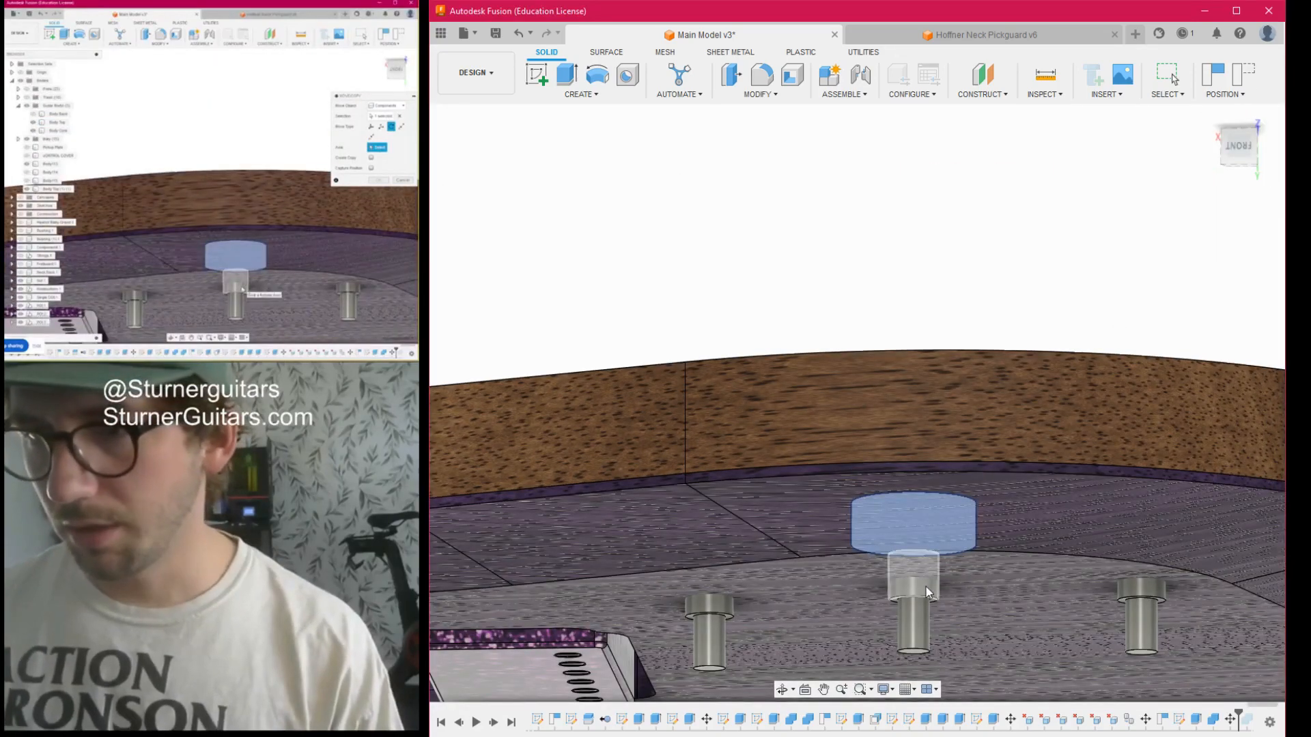
{"action": "left_click", "coordinate": [1243, 154]}
{"action": "left_click_drag", "start_coordinate": [1242, 158], "coordinate": [1242, 183]}
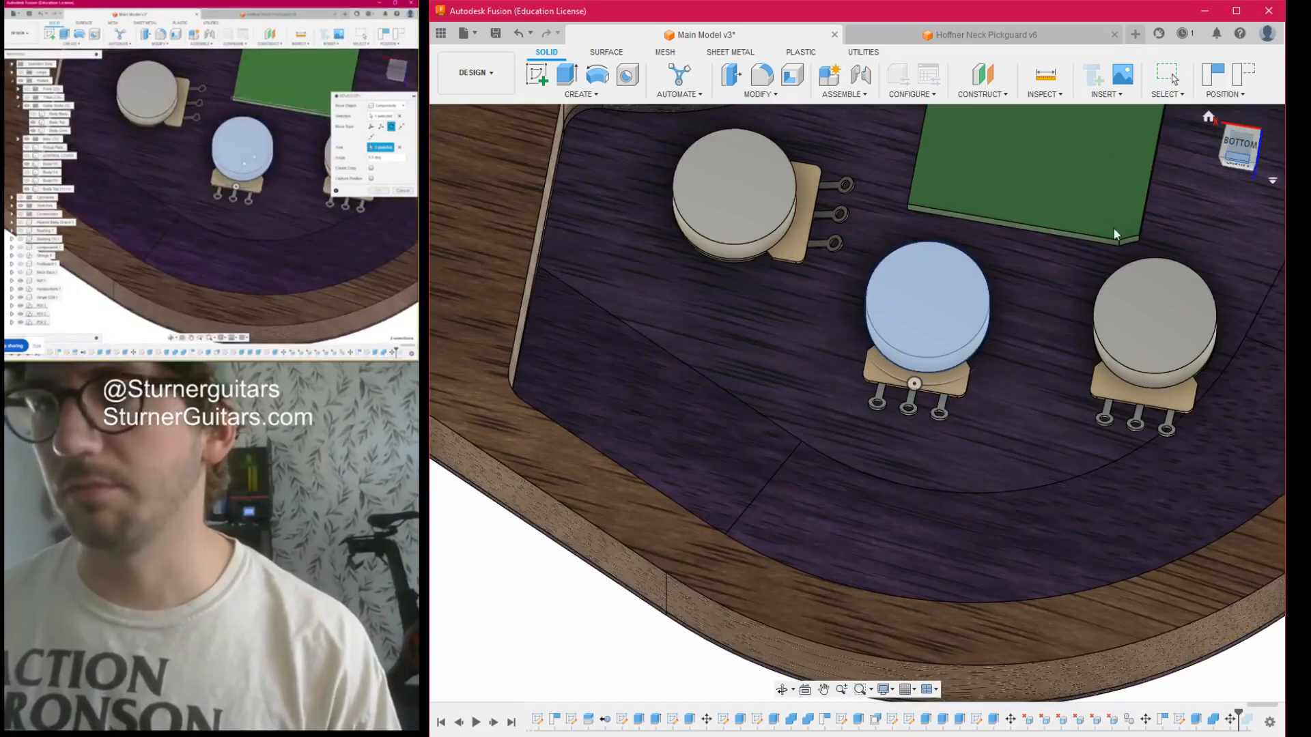
{"action": "left_click_drag", "start_coordinate": [916, 387], "coordinate": [877, 269]}
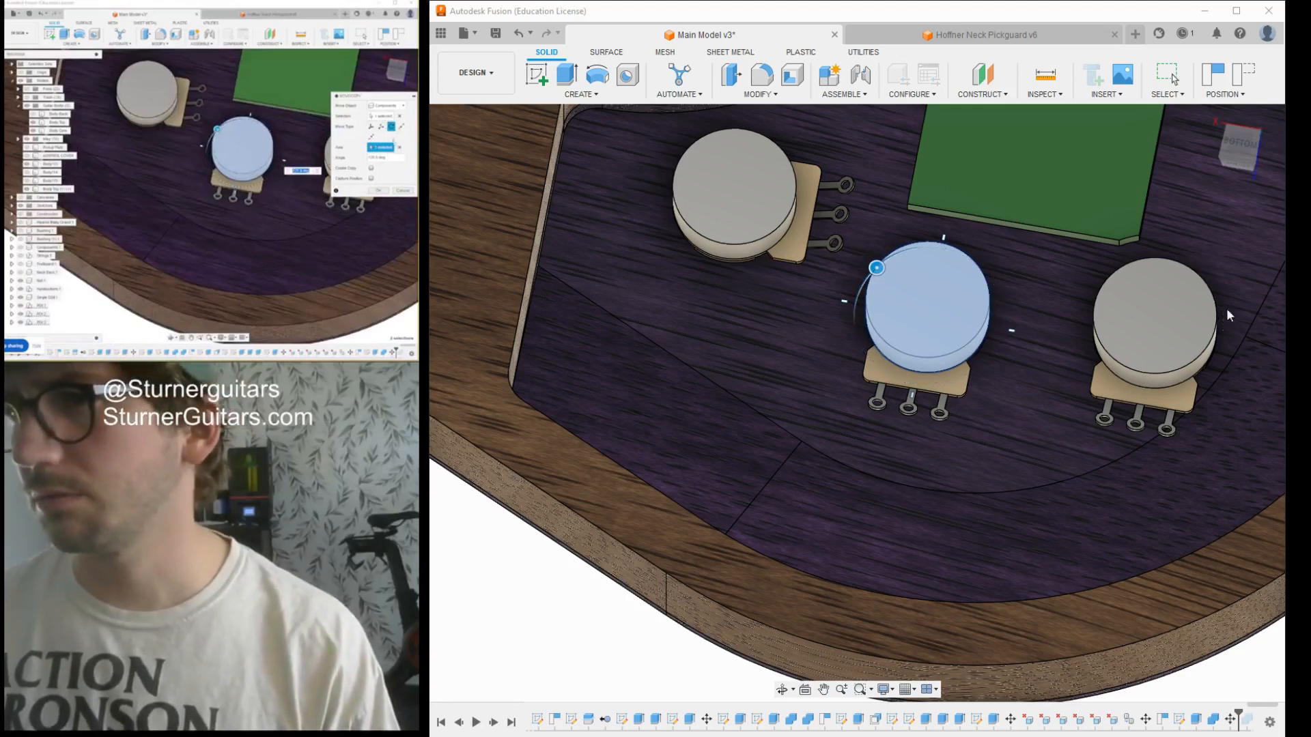
{"action": "left_click_drag", "start_coordinate": [877, 268], "coordinate": [856, 333]}
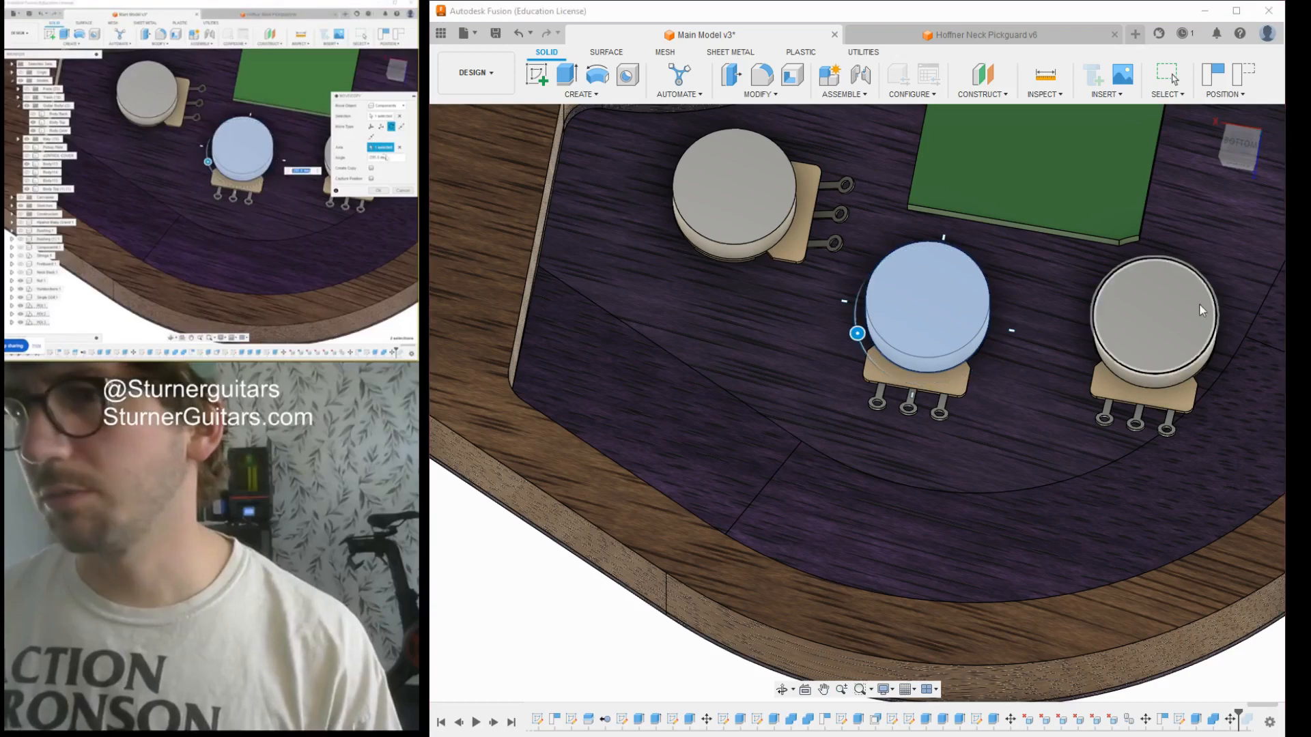
{"action": "left_click", "coordinate": [1251, 393]}
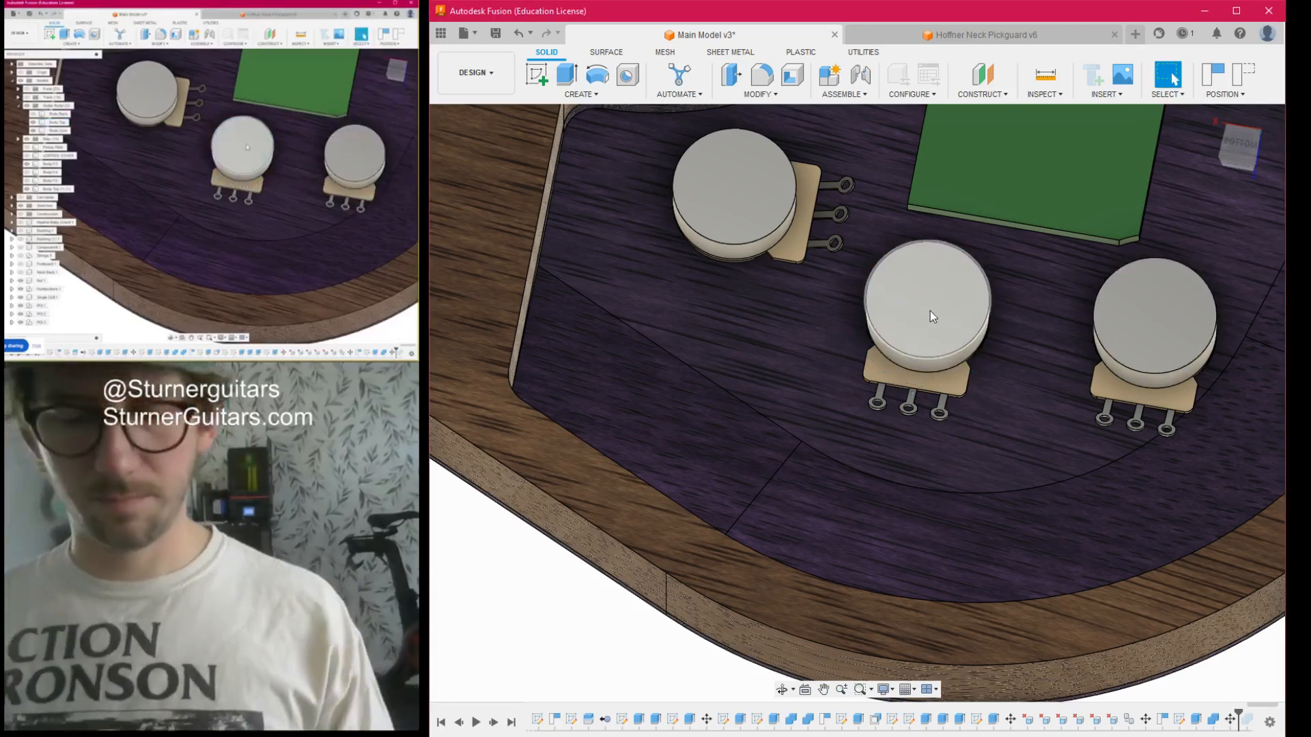
- Start a rotational component move on the middle potentiometer, using its shaft as the rotation axis
{"action": "key", "text": "m"}
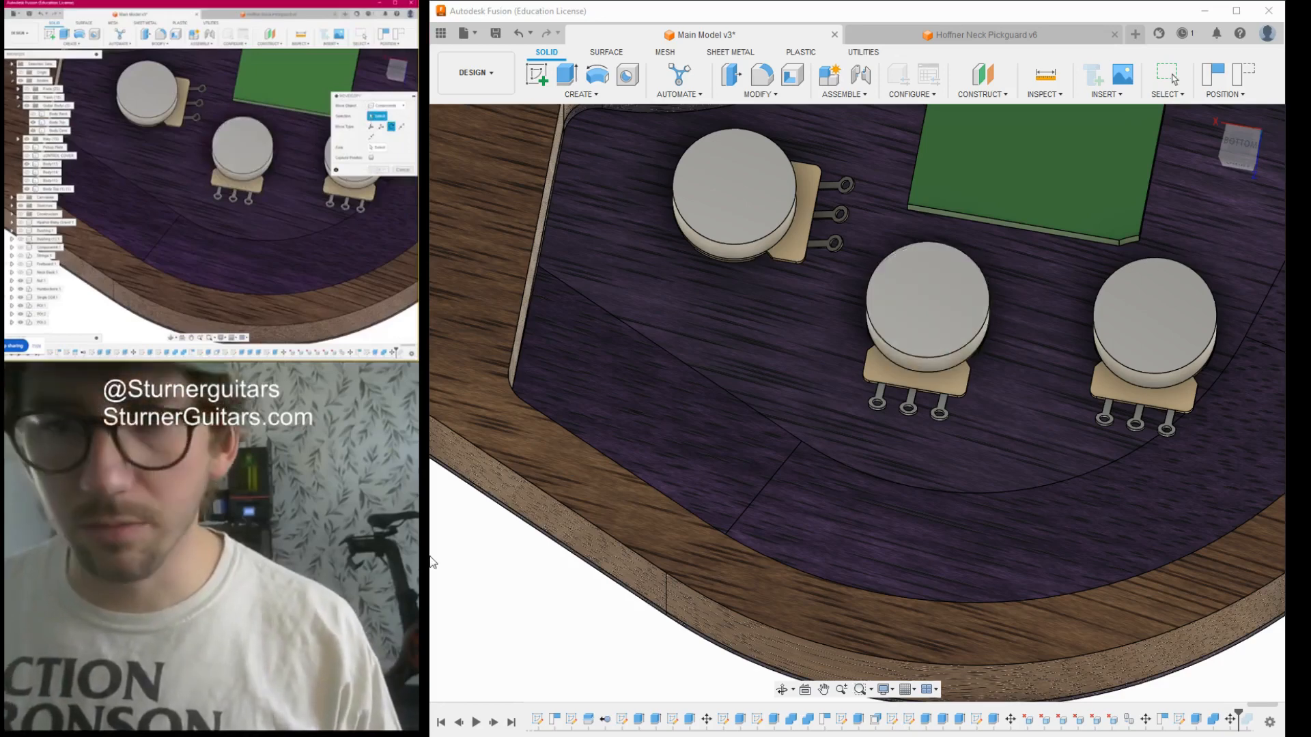
{"action": "left_click", "coordinate": [495, 643]}
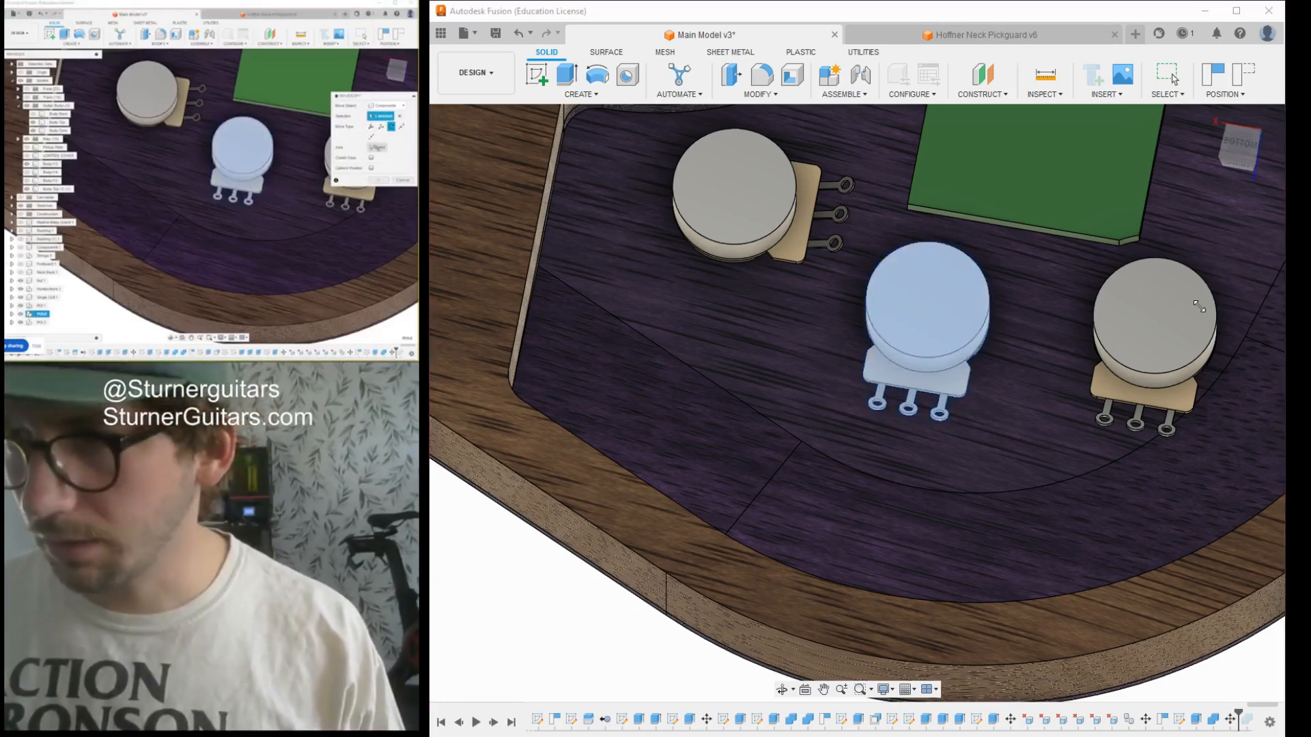
{"action": "left_click", "coordinate": [1243, 169]}
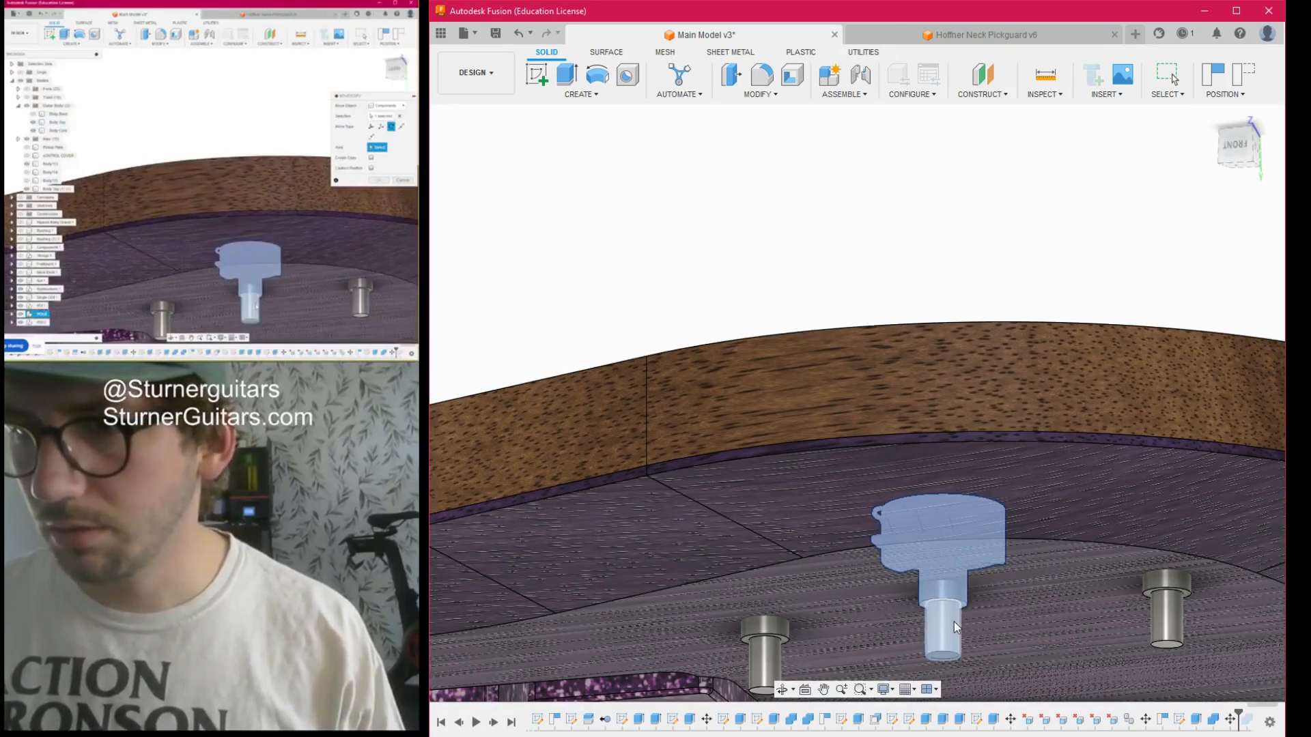
{"action": "left_click", "coordinate": [960, 605]}
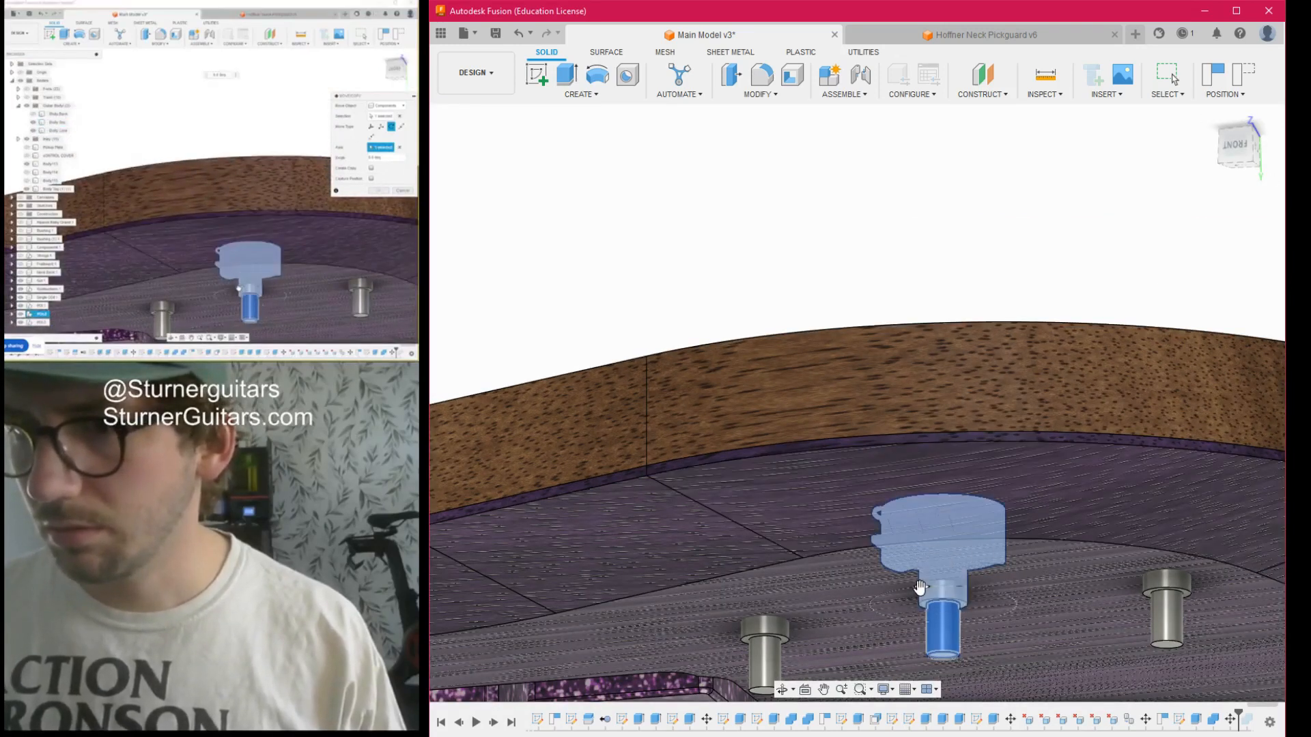
- Rotate the middle potentiometer about its shaft so its lugs point diagonally between the green block and the outermost potentiometer
{"action": "left_click_drag", "start_coordinate": [922, 589], "coordinate": [876, 599]}
{"action": "left_click", "coordinate": [1229, 159]}
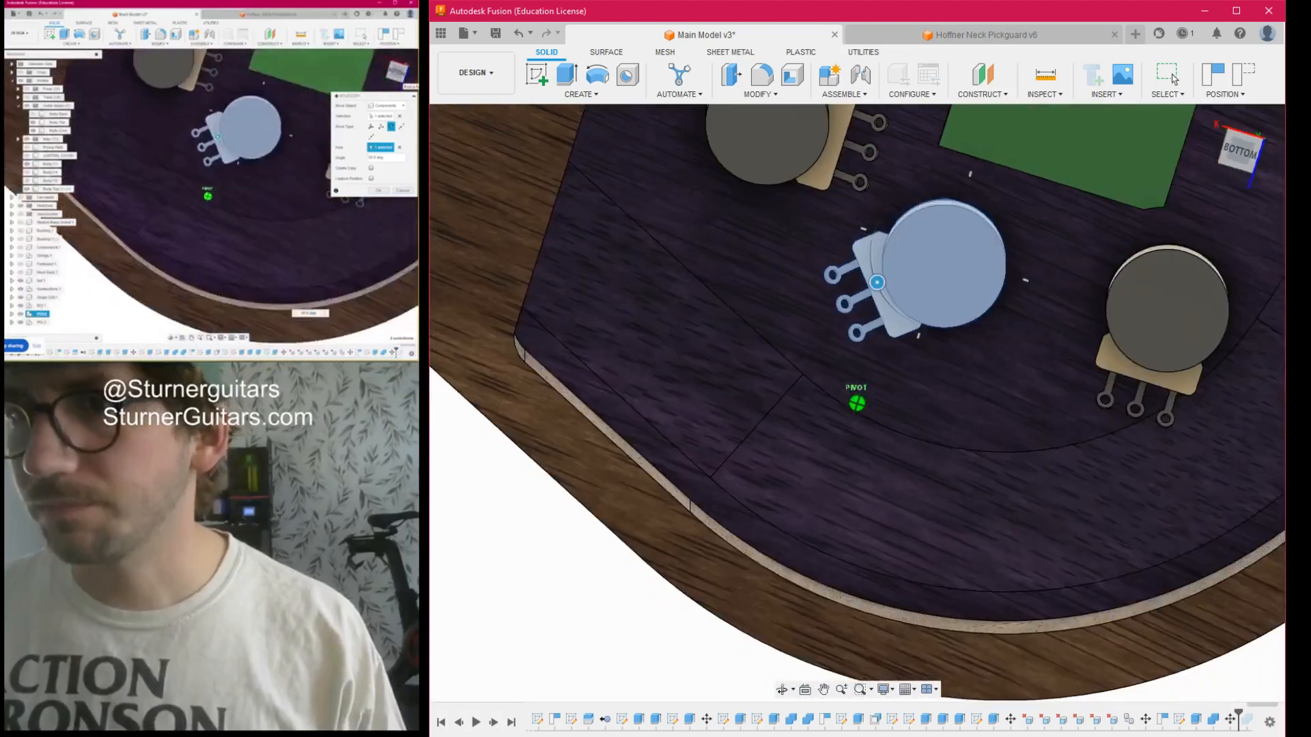
{"action": "left_click_drag", "start_coordinate": [855, 262], "coordinate": [976, 187]}
{"action": "left_click", "coordinate": [1240, 154]}
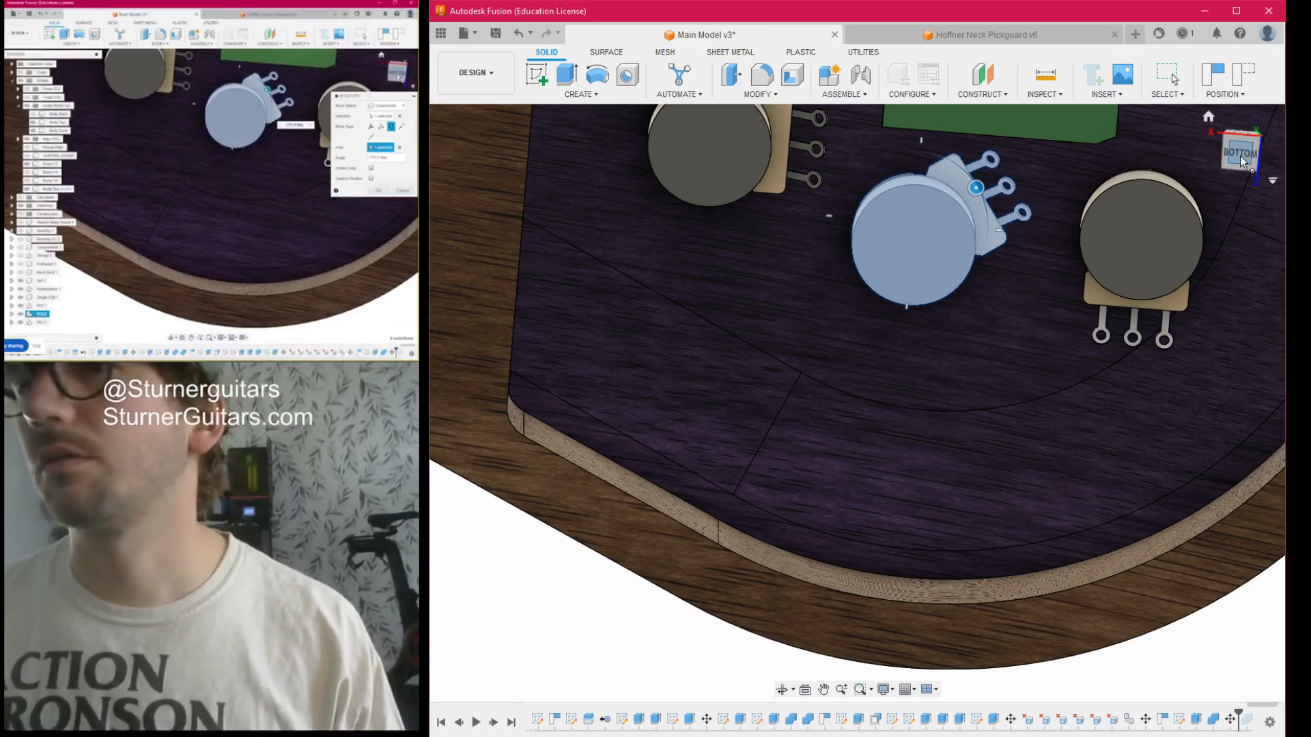
{"action": "scroll", "coordinate": [1014, 326], "scroll_direction": "down", "scroll_amount": 3}
{"action": "middle_click_drag", "start_coordinate": [1015, 326], "coordinate": [785, 410]}
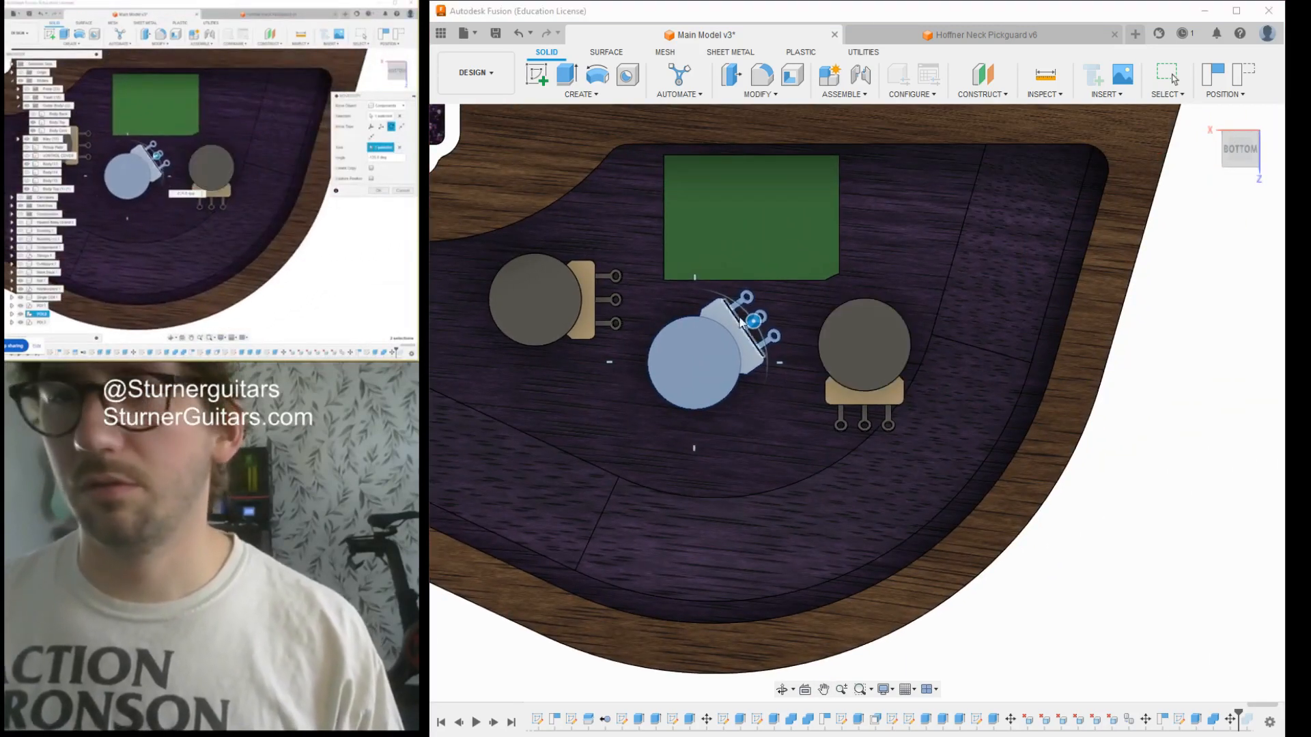
{"action": "mouse_move", "coordinate": [763, 320]}
{"action": "left_mouse_down"}
{"action": "mouse_move", "coordinate": [711, 289]}
{"action": "mouse_move", "coordinate": [754, 321]}
{"action": "left_mouse_up"}
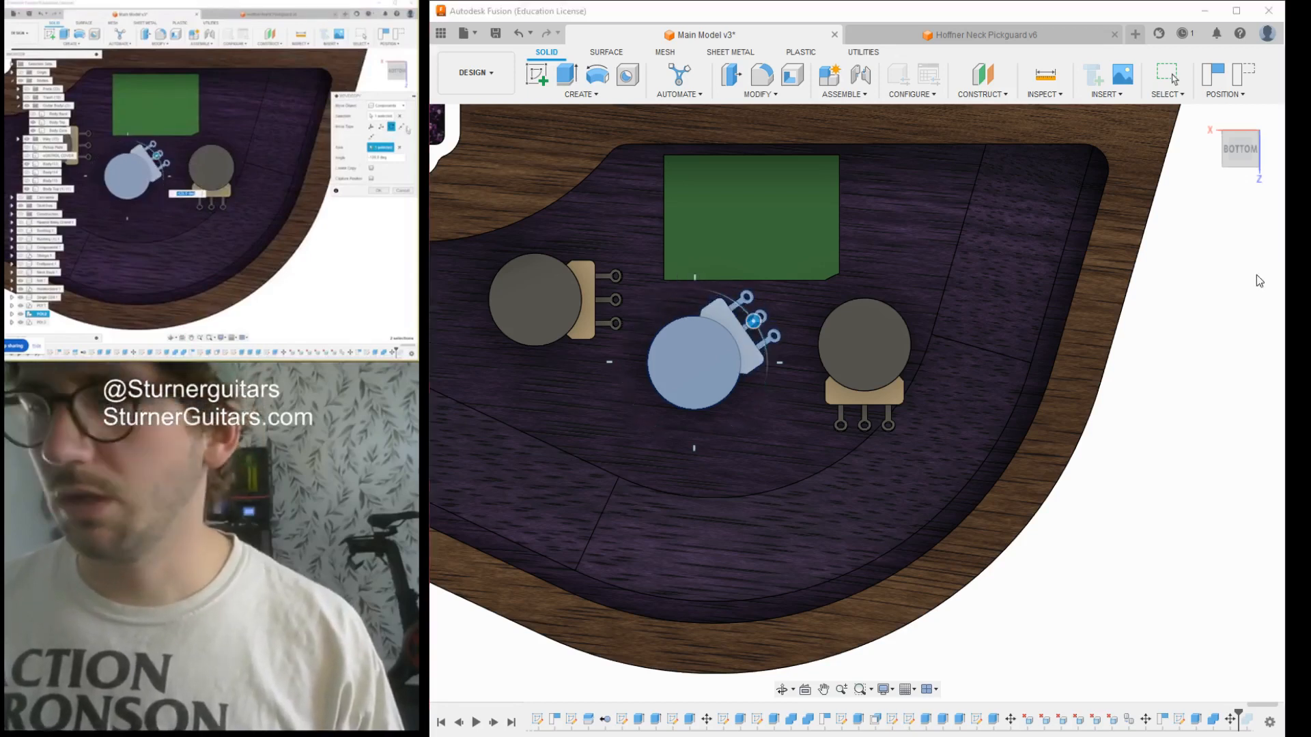
{"action": "left_click", "coordinate": [1240, 156]}
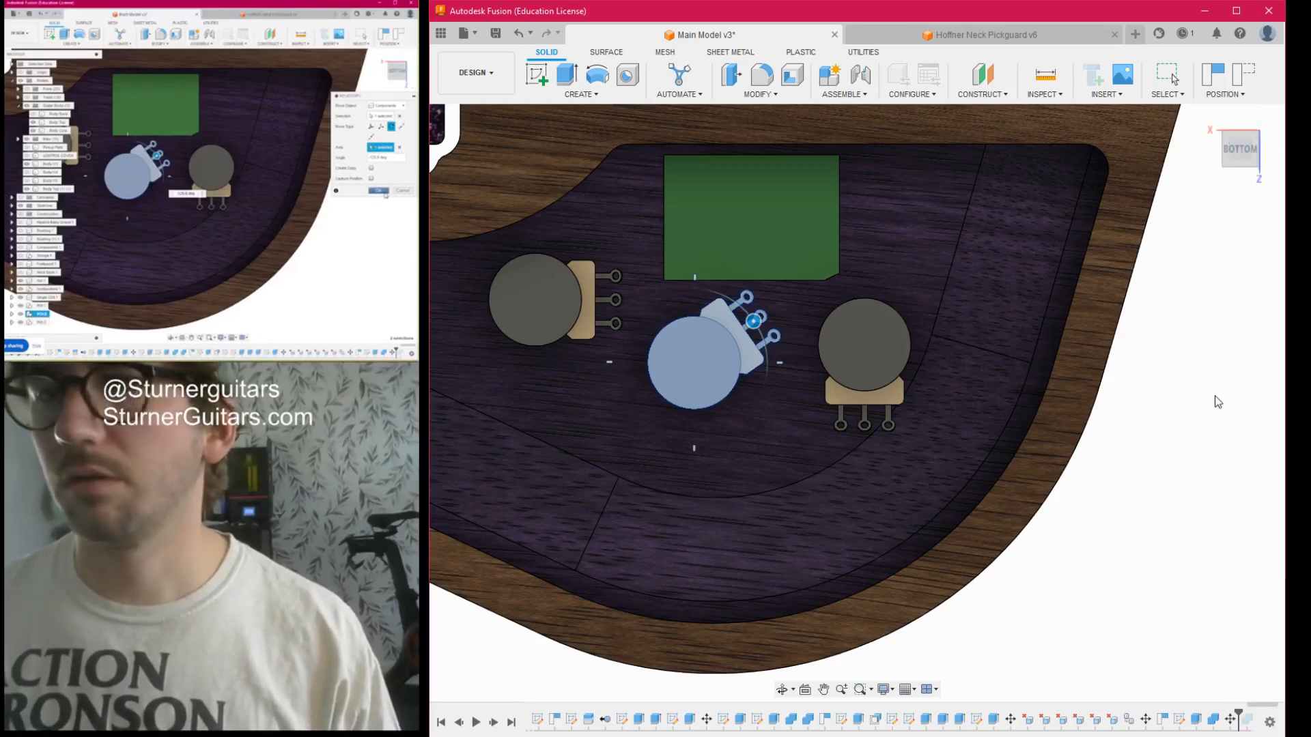
{"action": "left_click", "coordinate": [1216, 397]}
- Create a sketch on the large cavity floor face beneath the potentiometers, capturing the moved component positions
{"action": "scroll", "coordinate": [642, 445], "scroll_direction": "down", "scroll_amount": 3}
{"action": "middle_click_drag", "start_coordinate": [733, 425], "coordinate": [922, 419]}
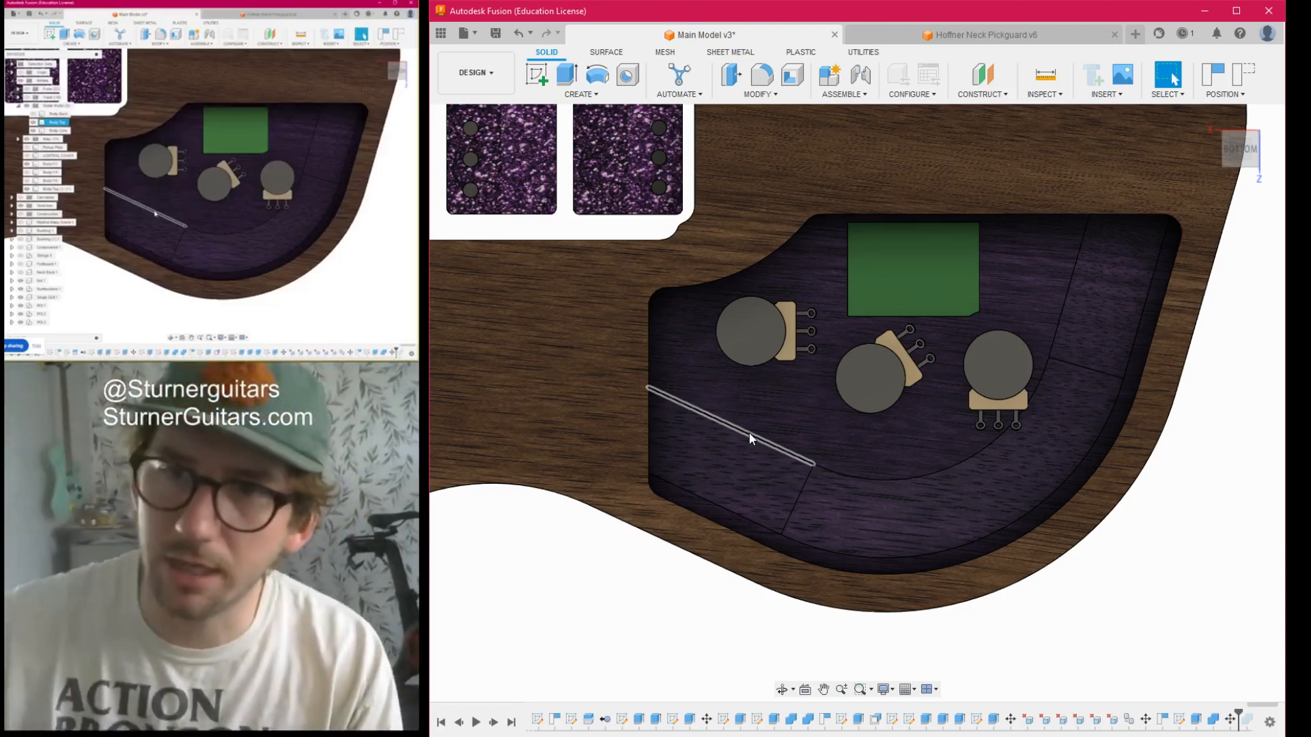
{"action": "left_click", "coordinate": [731, 425]}
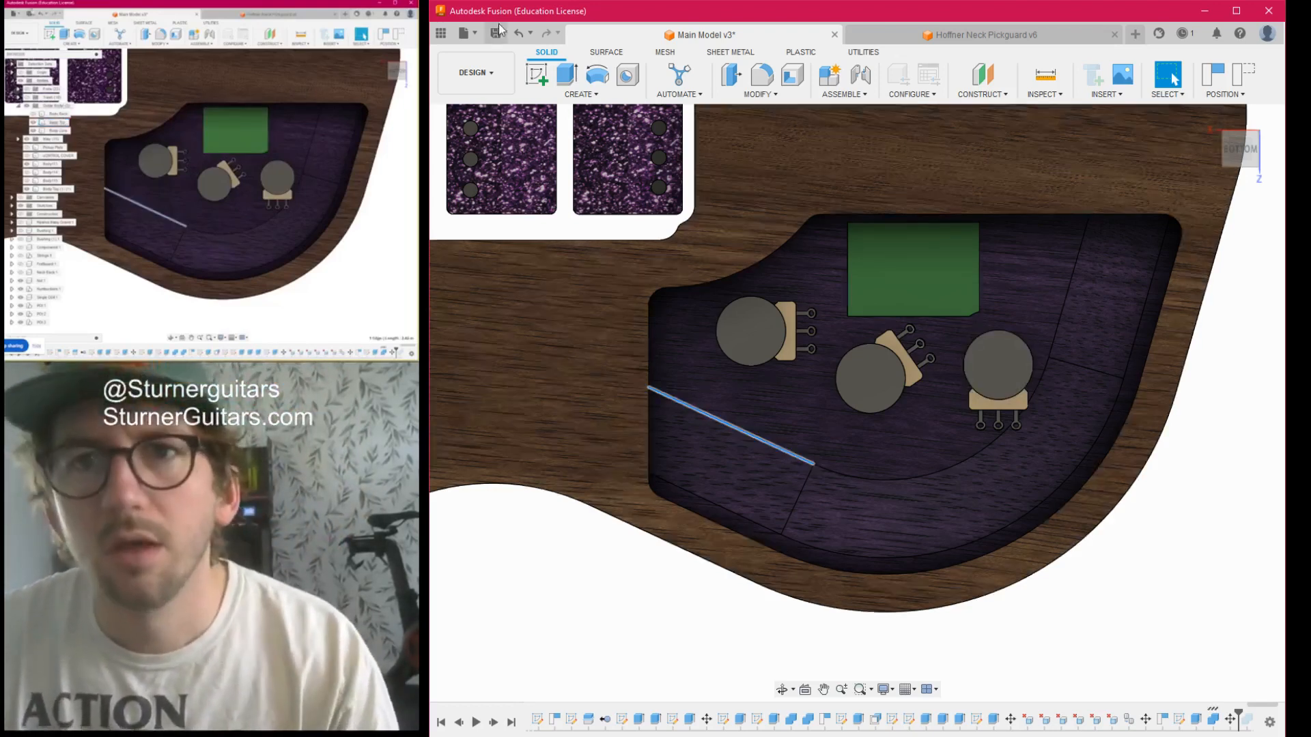
{"action": "left_click", "coordinate": [537, 77]}
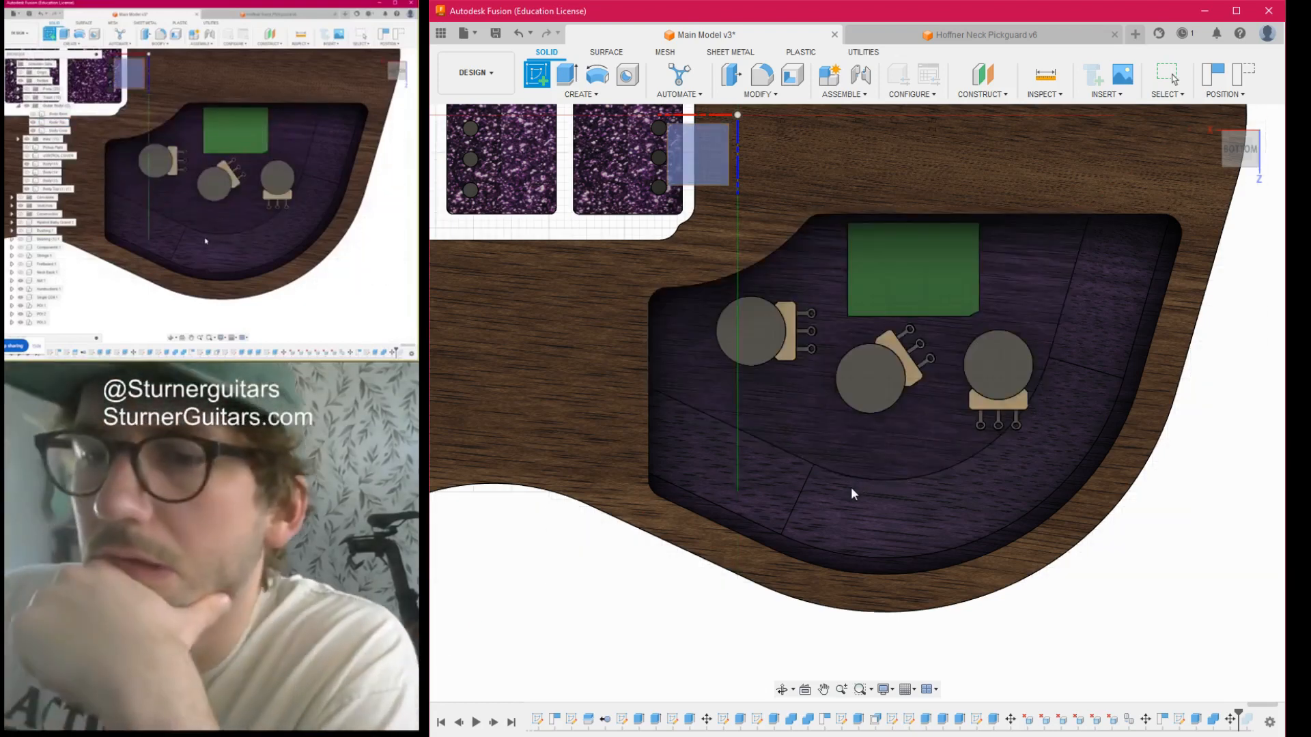
{"action": "left_click", "coordinate": [848, 439]}
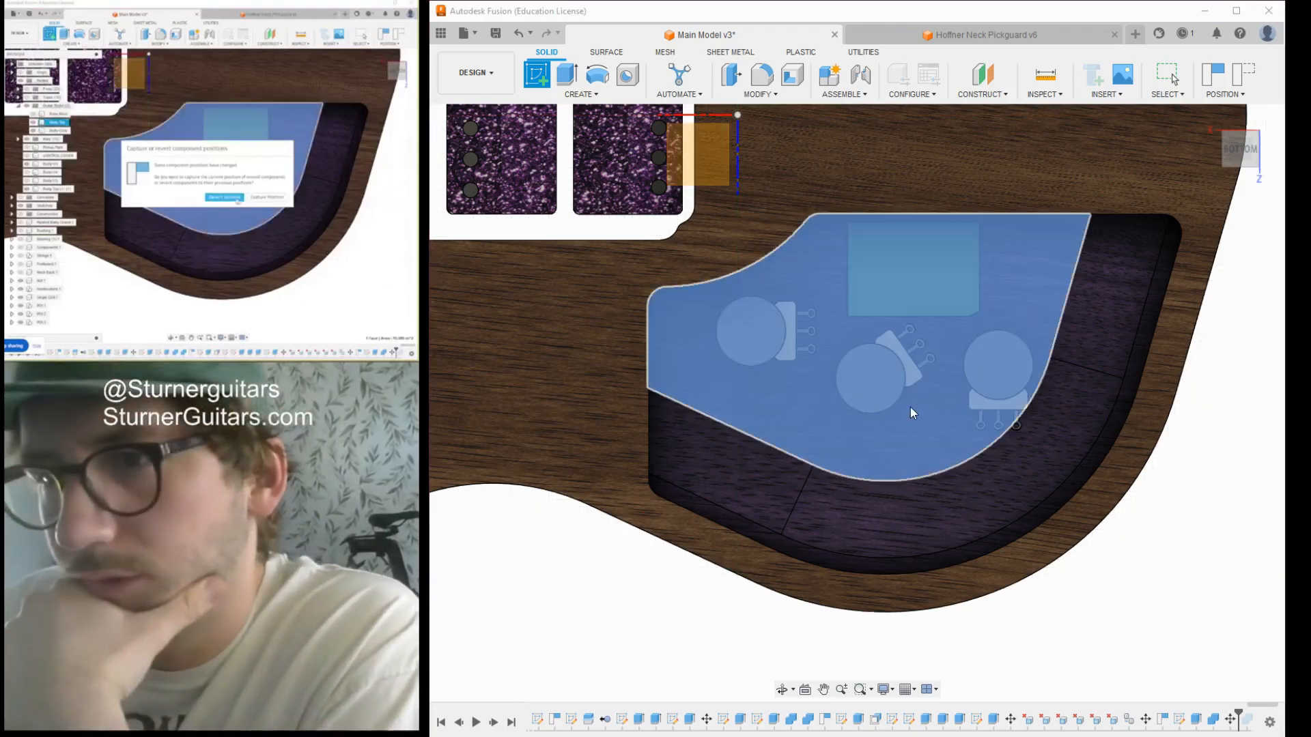
{"action": "left_click", "coordinate": [984, 403]}
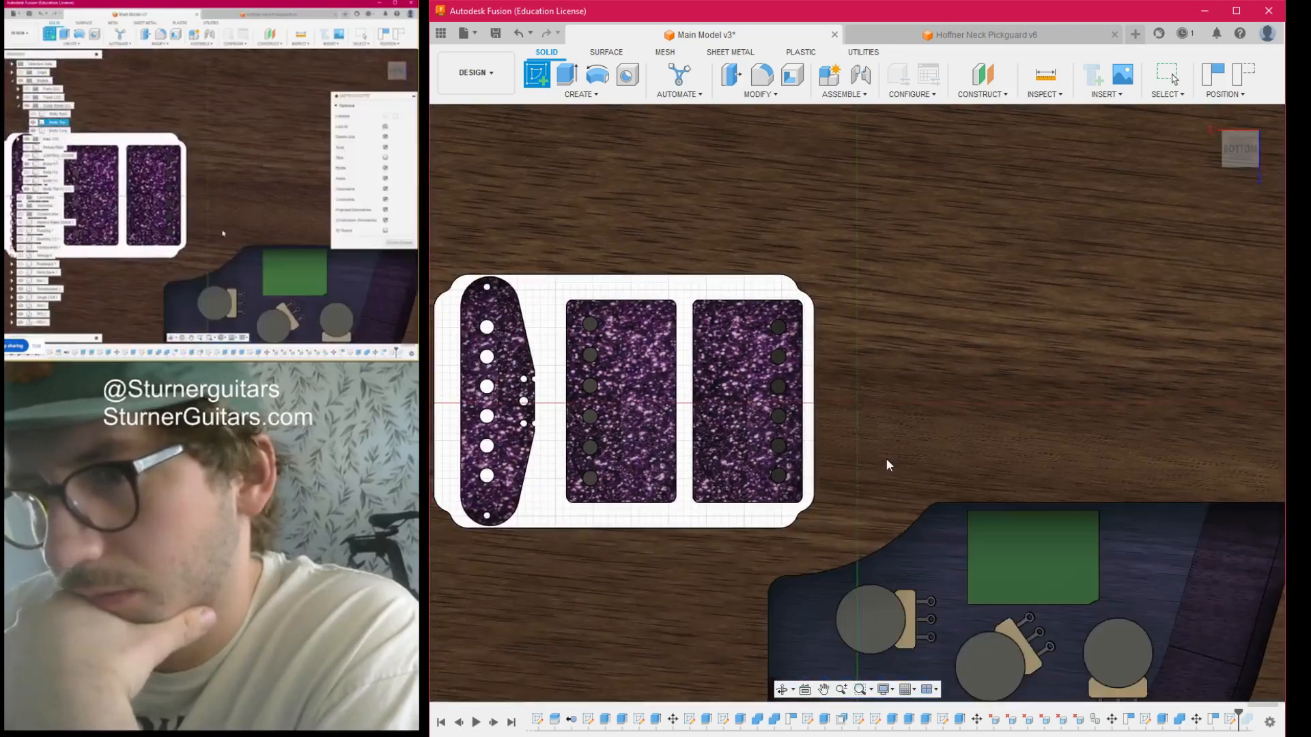
- Overlay the tiger guitar reference photo, examine the switch and control positions from the back and front, and hide the photo
{"action": "scroll", "coordinate": [887, 477], "scroll_direction": "down", "scroll_amount": 4}
{"action": "middle_click_drag", "start_coordinate": [893, 587], "coordinate": [832, 328]}
{"action": "scroll", "coordinate": [833, 393], "scroll_direction": "up", "scroll_amount": 4}
{"action": "scroll", "coordinate": [867, 328], "scroll_direction": "up", "scroll_amount": 1}
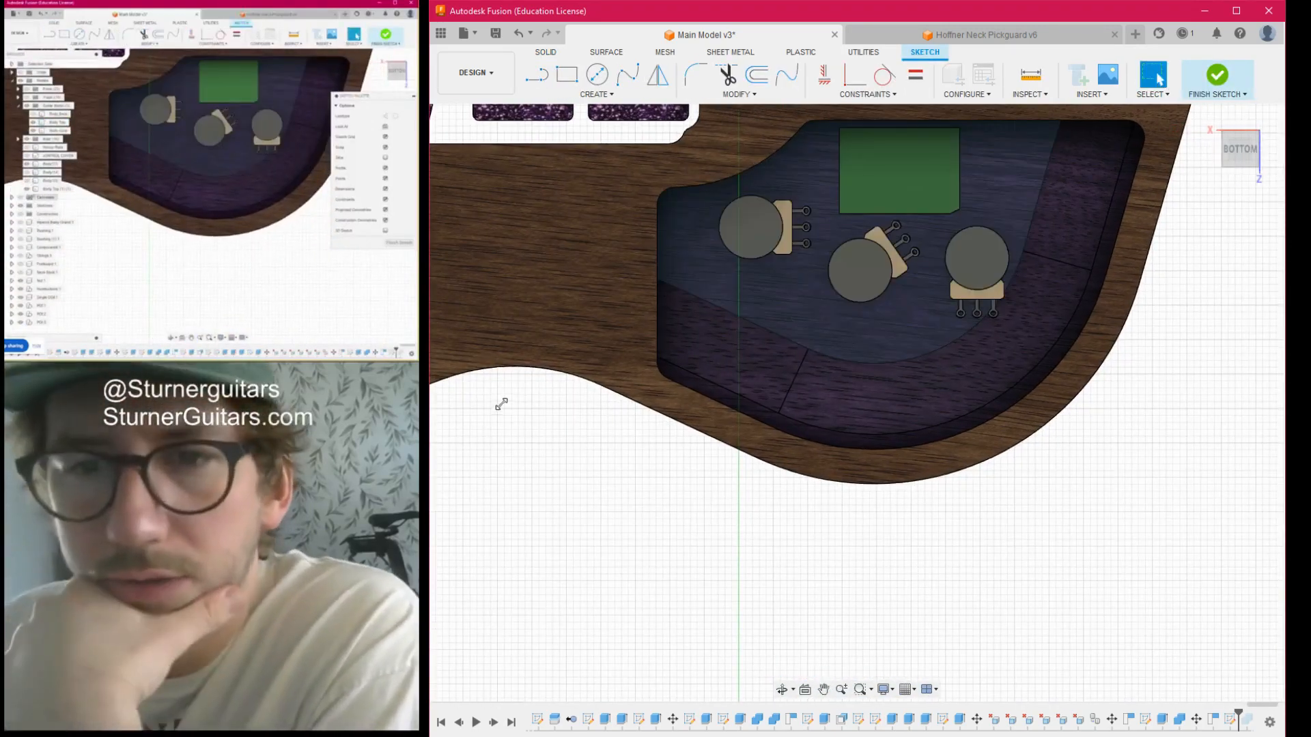
{"action": "left_click", "coordinate": [482, 405]}
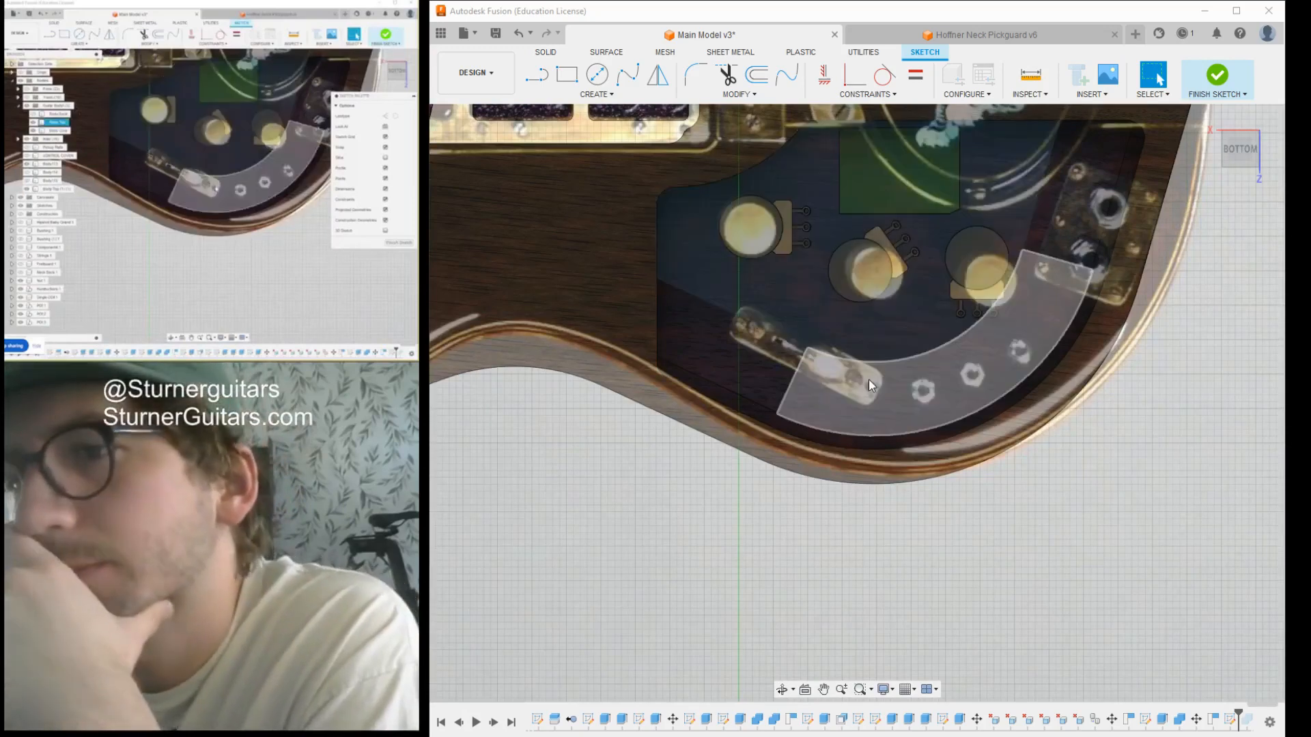
{"action": "mouse_move", "coordinate": [1239, 152]}
{"action": "left_mouse_down"}
{"action": "mouse_move", "coordinate": [1207, 116]}
{"action": "mouse_move", "coordinate": [1180, 8]}
{"action": "mouse_move", "coordinate": [1241, 10]}
{"action": "left_mouse_up"}
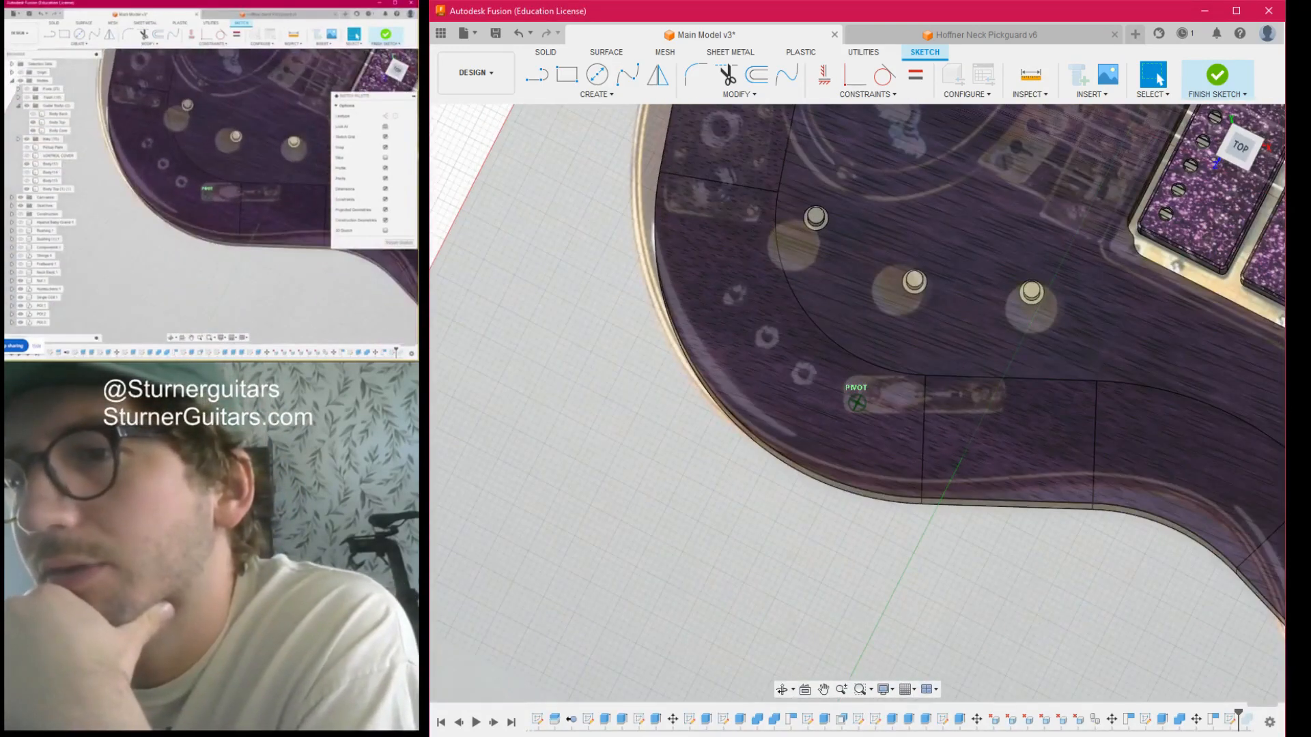
{"action": "scroll", "coordinate": [895, 415], "scroll_direction": "down", "scroll_amount": 4}
{"action": "mouse_move", "coordinate": [895, 415]}
{"action": "middle_mouse_down"}
{"action": "mouse_move", "coordinate": [792, 385]}
{"action": "mouse_move", "coordinate": [686, 379]}
{"action": "middle_mouse_up"}
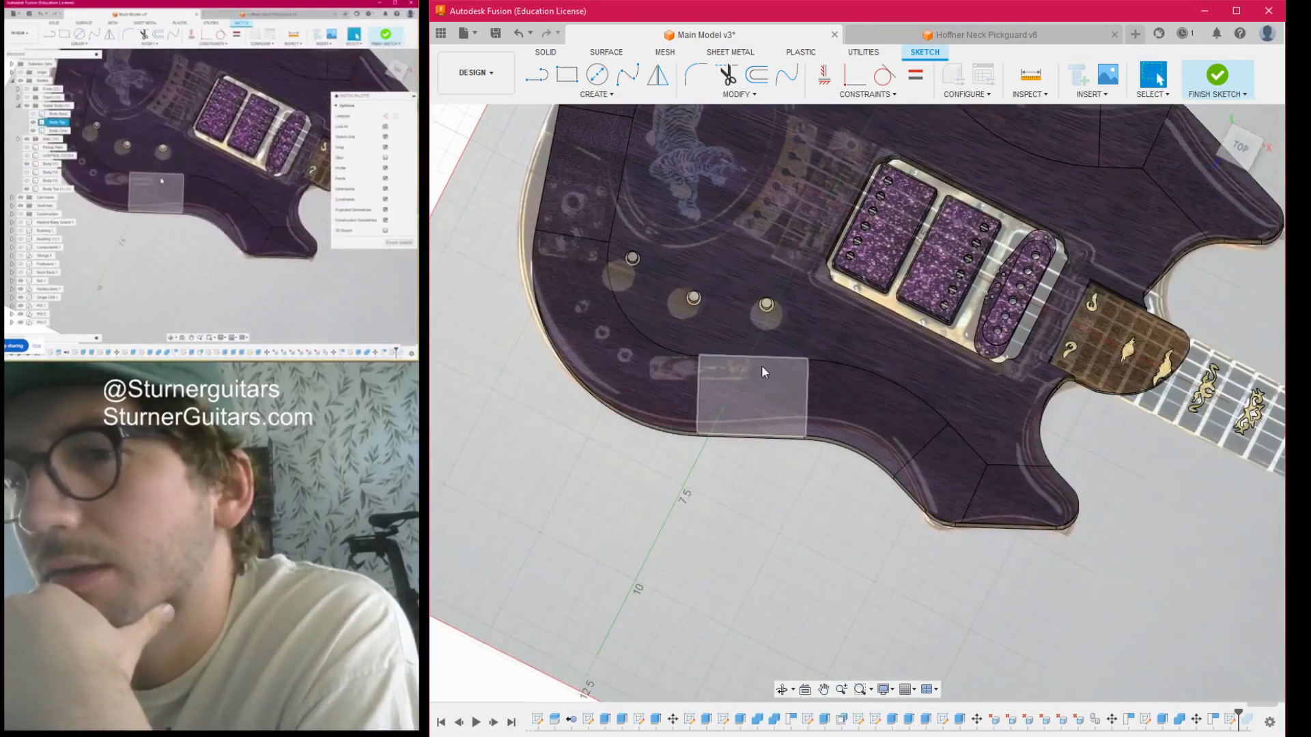
{"action": "left_click", "coordinate": [1230, 146]}
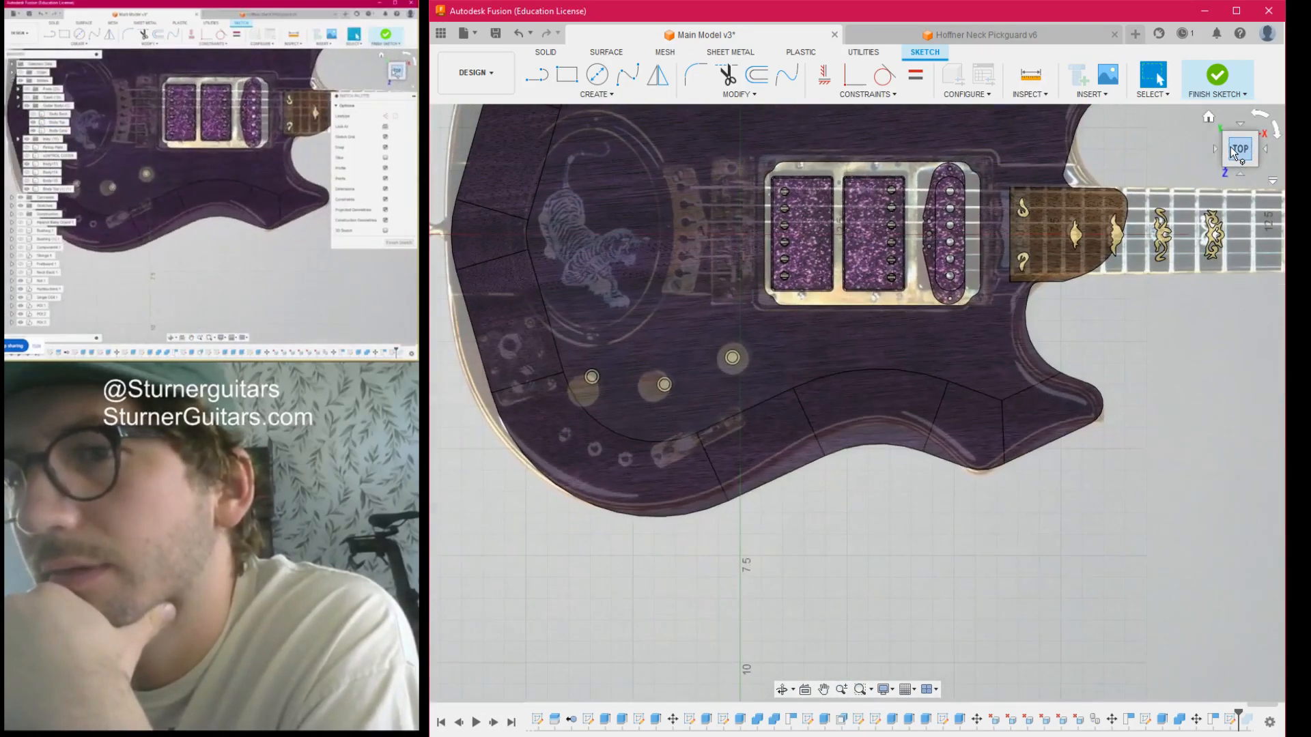
{"action": "scroll", "coordinate": [786, 444], "scroll_direction": "up", "scroll_amount": 5}
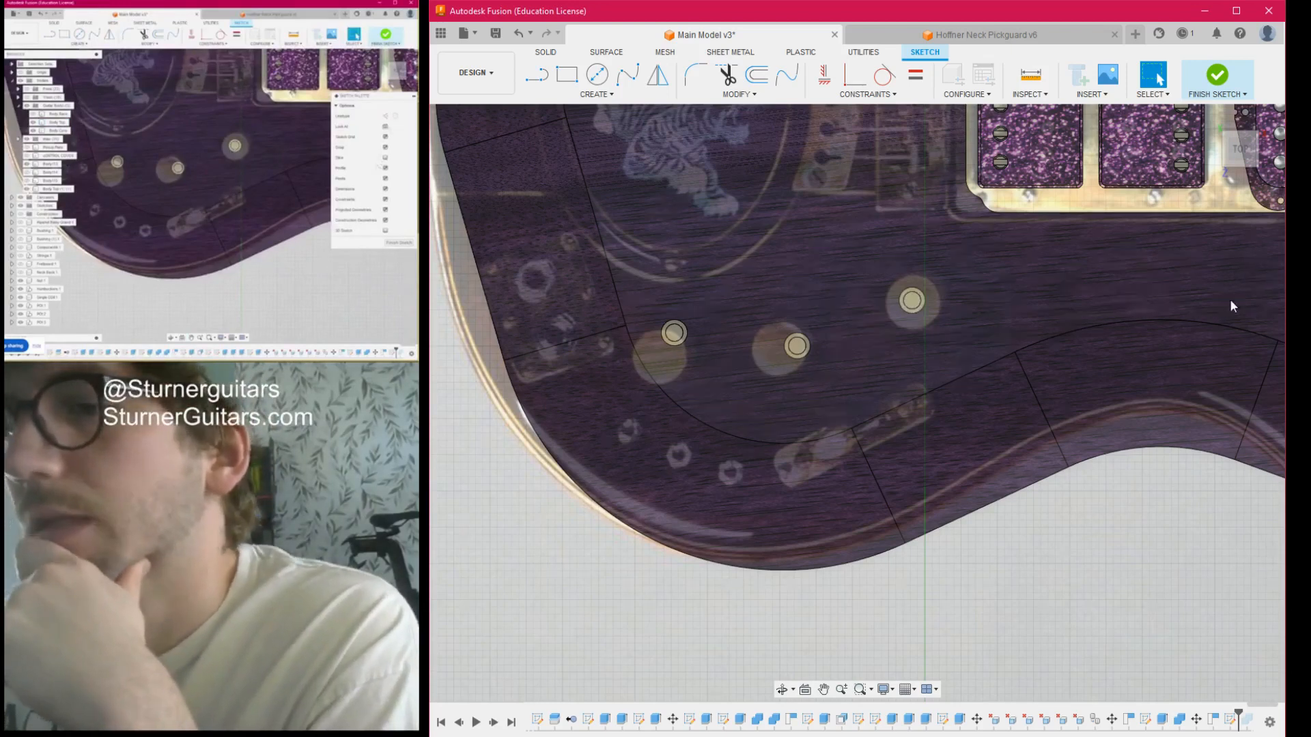
{"action": "left_click_drag", "start_coordinate": [1241, 148], "coordinate": [1185, 48]}
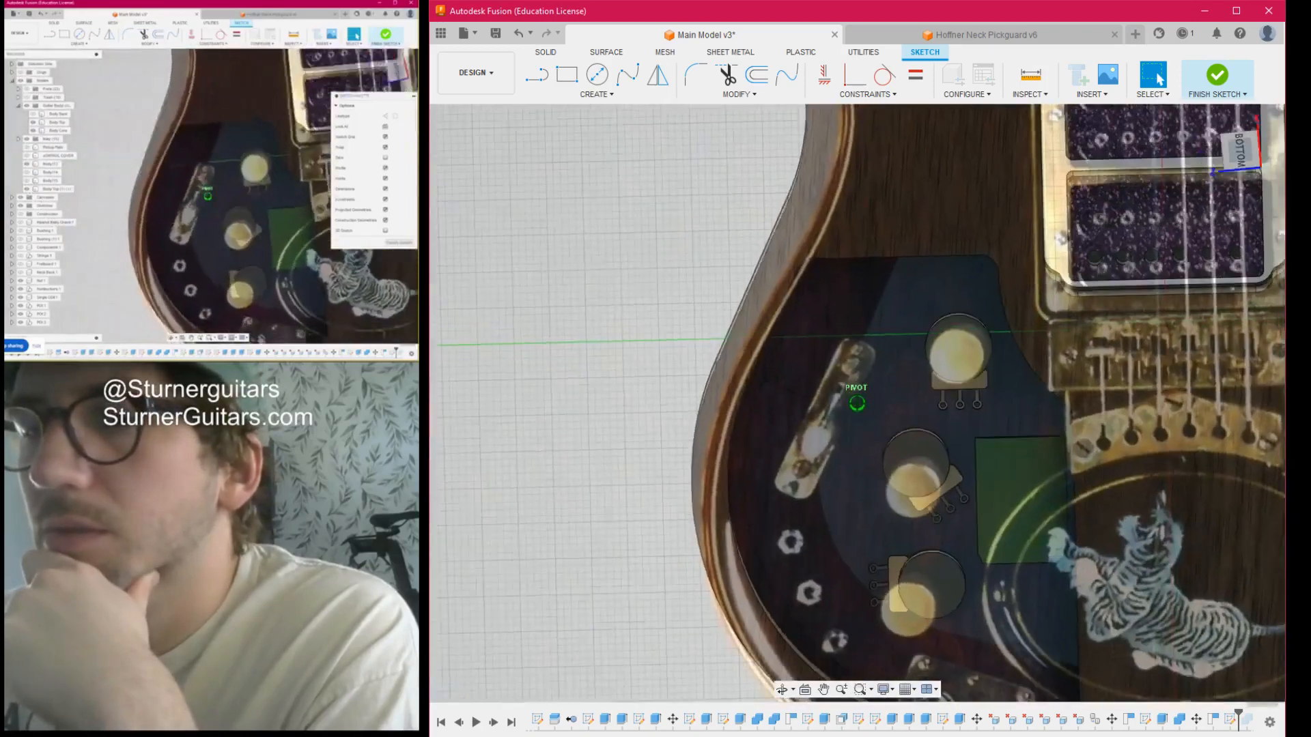
{"action": "left_click", "coordinate": [1246, 157]}
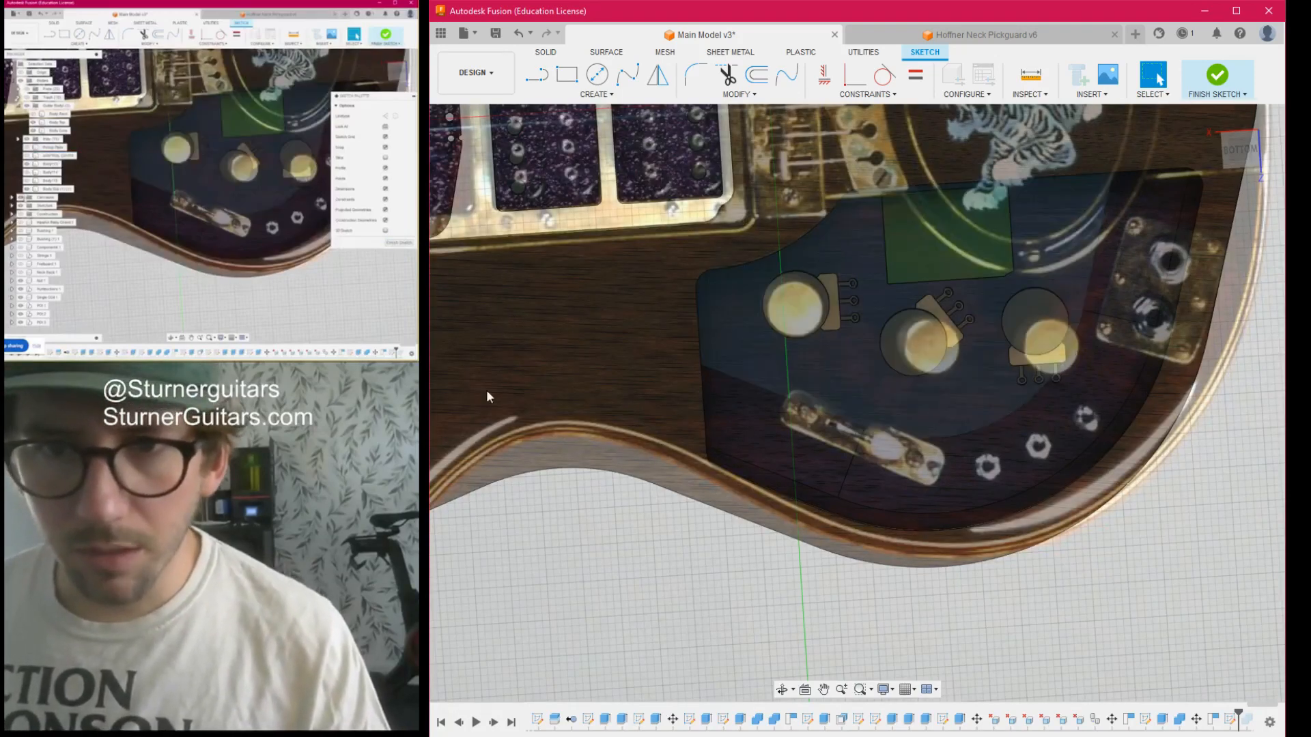
{"action": "left_click", "coordinate": [476, 411]}
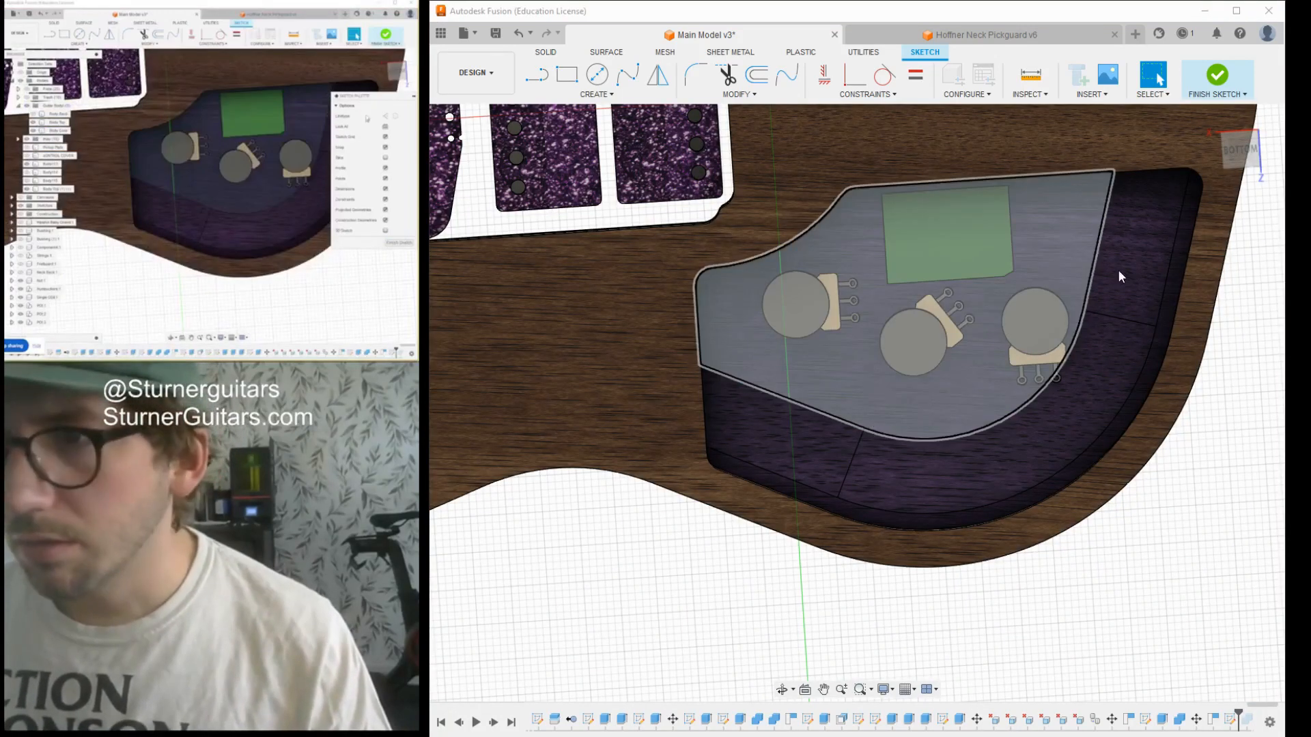
- Offset the outline of the large cavity floor face outwards to give a guide for the switch position
{"action": "left_click", "coordinate": [1240, 150]}
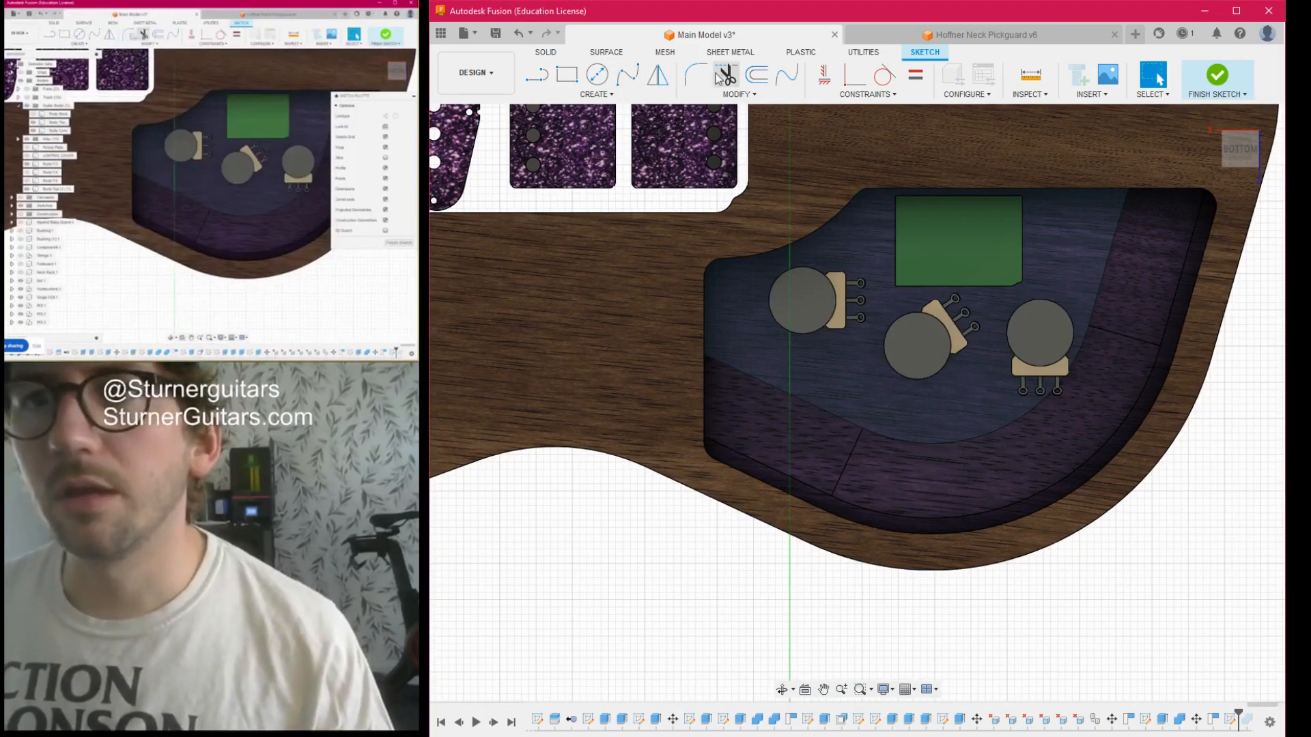
{"action": "left_click", "coordinate": [757, 75]}
{"action": "left_click", "coordinate": [823, 412]}
{"action": "left_click_drag", "start_coordinate": [824, 410], "coordinate": [814, 425]}
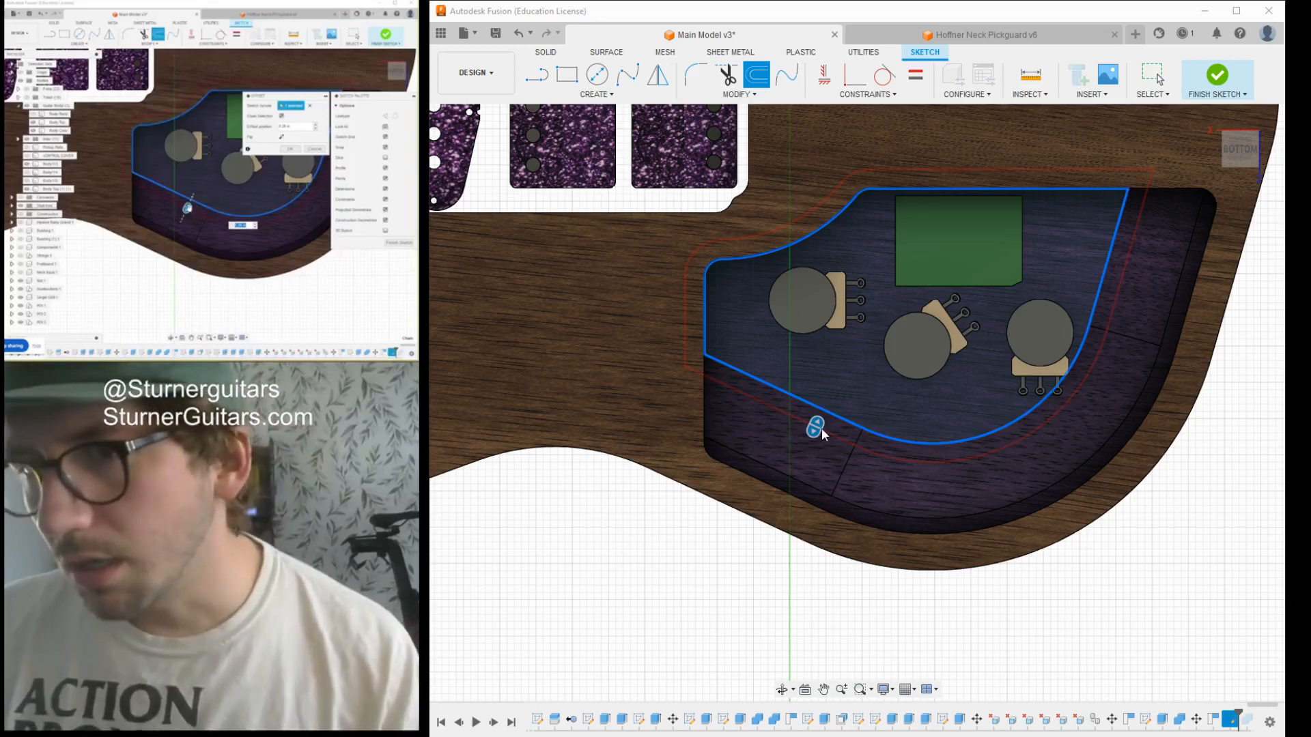
{"action": "left_click_drag", "start_coordinate": [816, 427], "coordinate": [815, 427]}
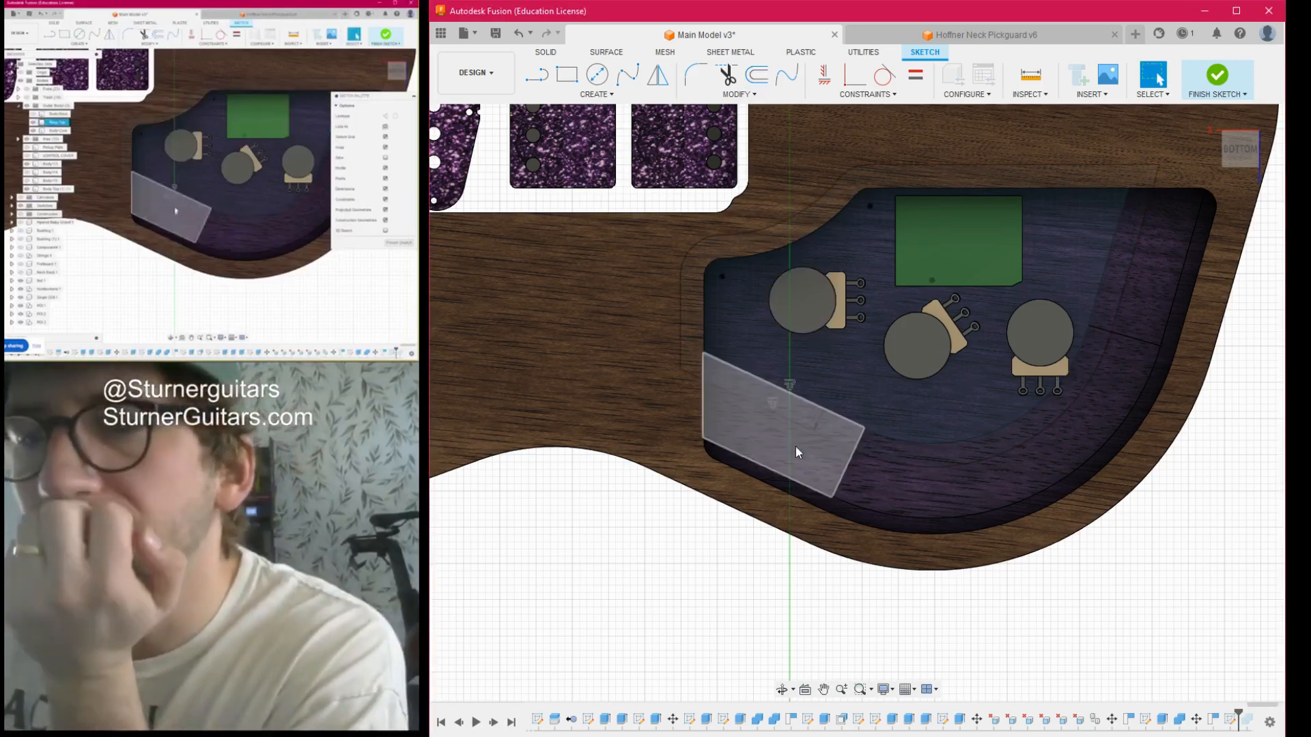
{"action": "left_click", "coordinate": [786, 416]}
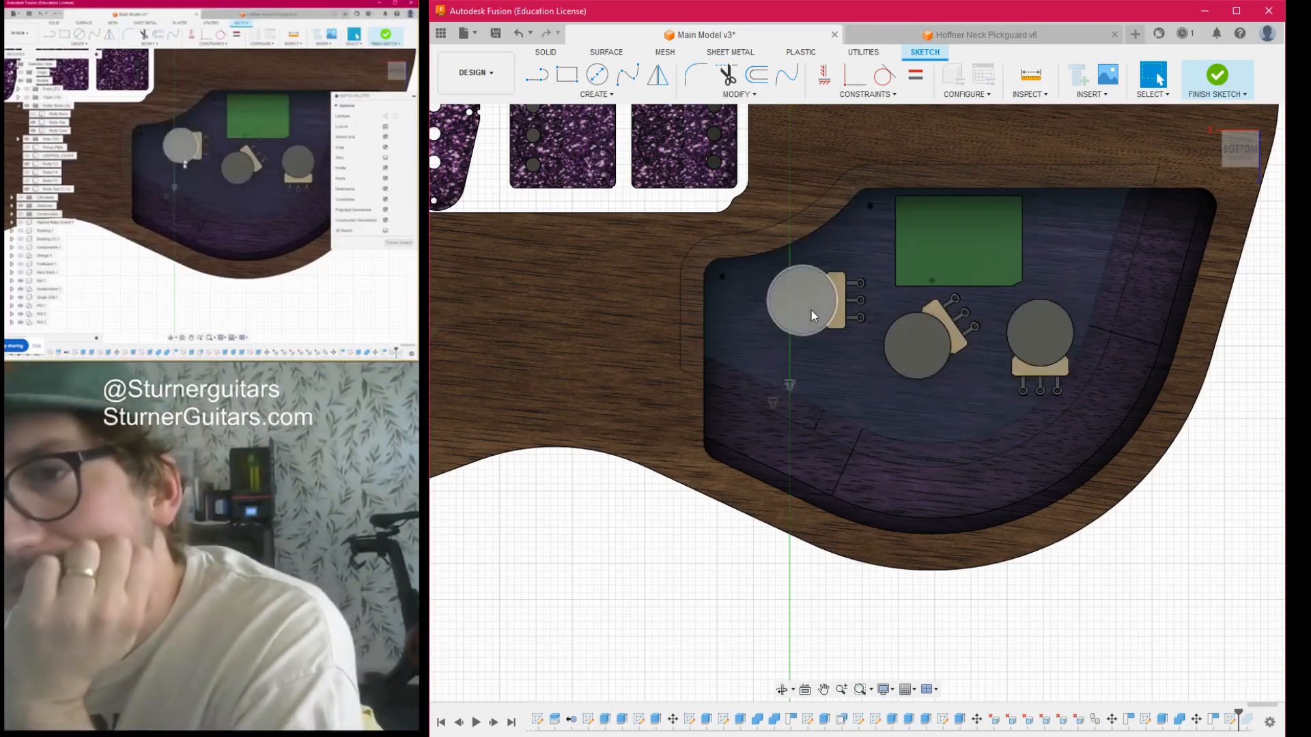
{"action": "key", "text": "Delete"}
{"action": "key", "text": "l"}
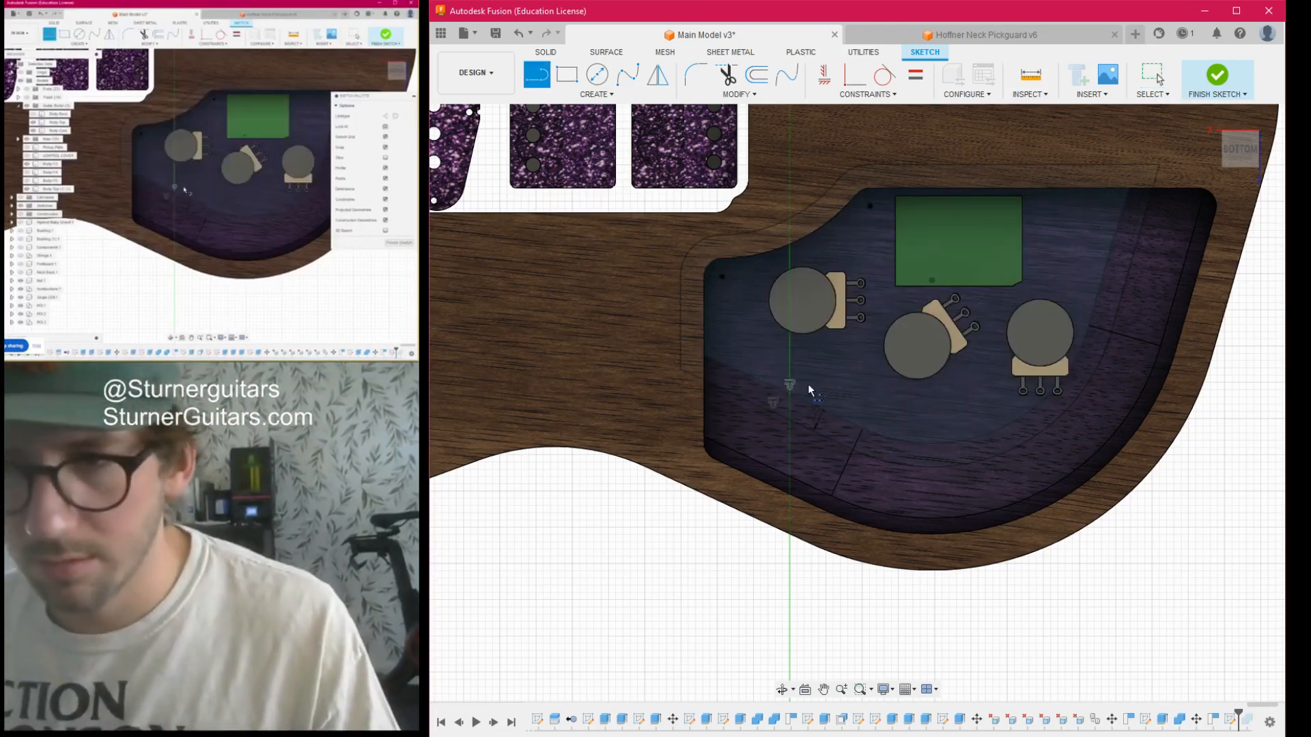
{"action": "scroll", "coordinate": [784, 421], "scroll_direction": "up", "scroll_amount": 5}
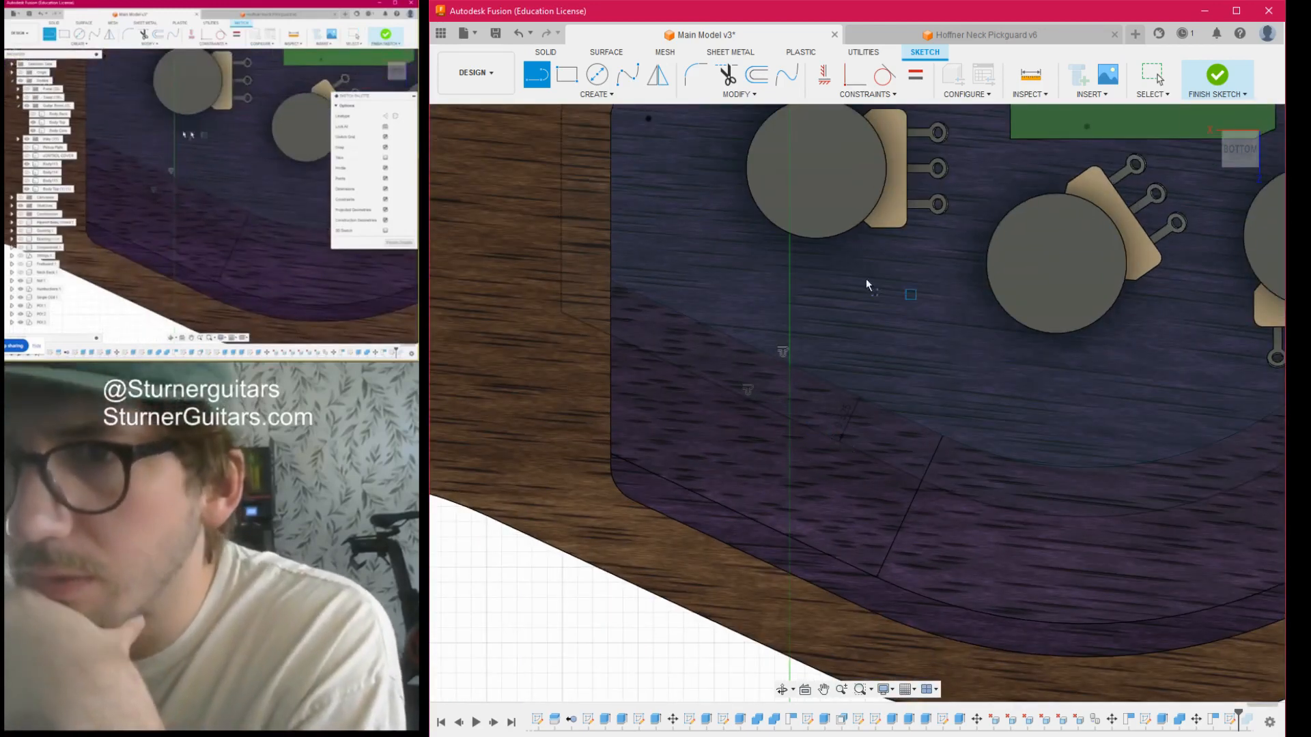
{"action": "scroll", "coordinate": [907, 300], "scroll_direction": "down", "scroll_amount": 6}
{"action": "scroll", "coordinate": [723, 375], "scroll_direction": "up", "scroll_amount": 6}
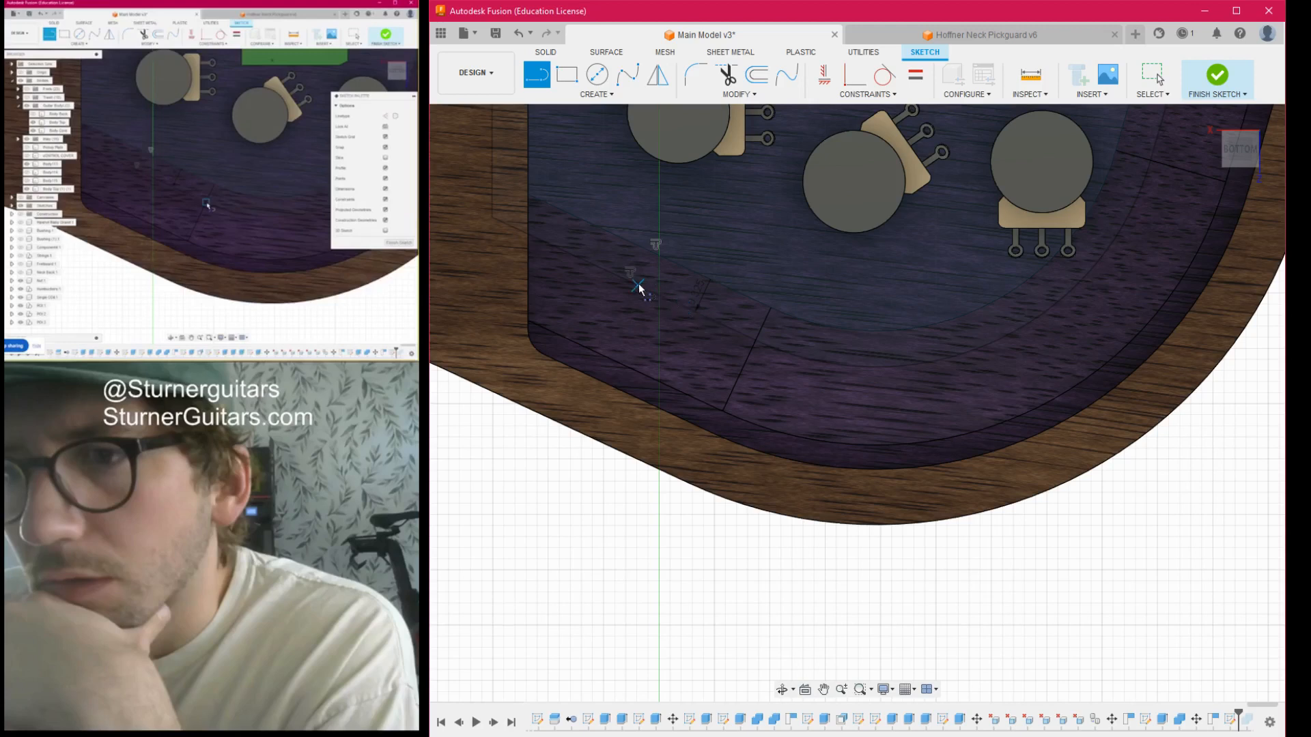
{"action": "scroll", "coordinate": [703, 321], "scroll_direction": "up", "scroll_amount": 3}
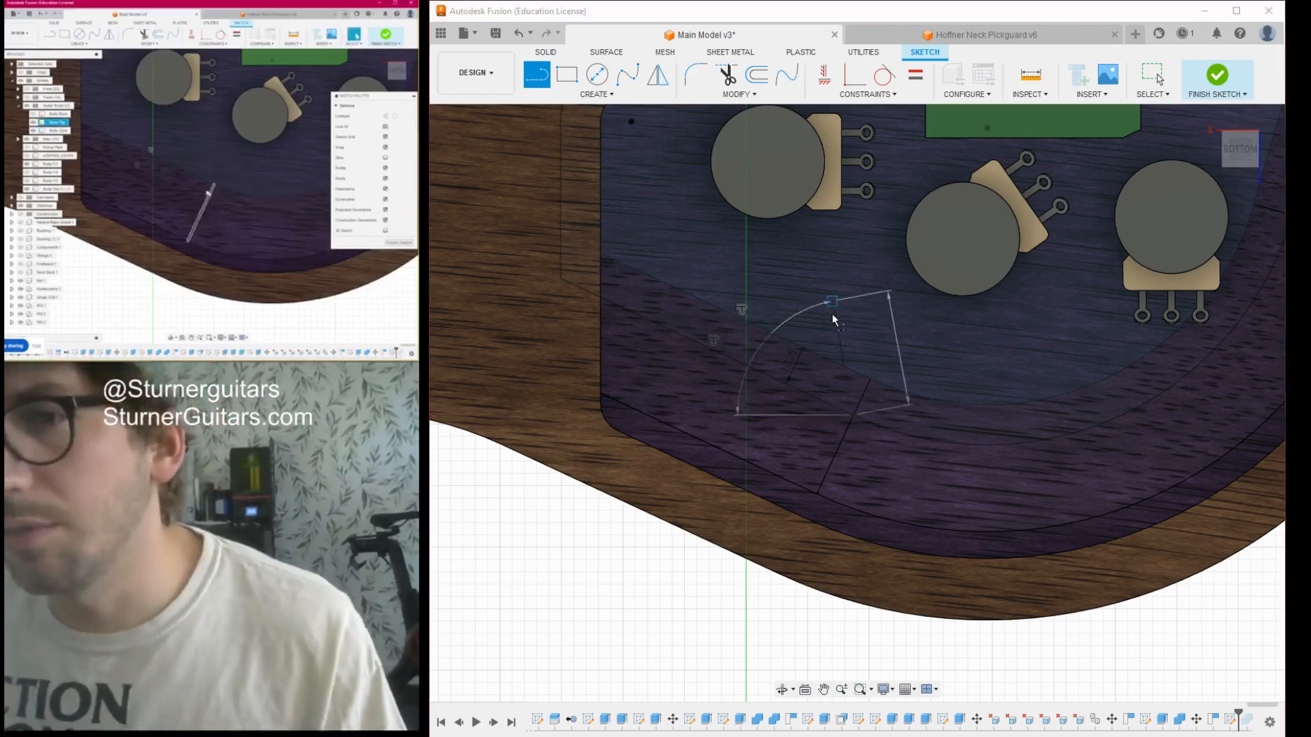
{"action": "key", "text": "Escape"}
- Draw a short line back along the straight diagonal of the offset outline, starting where the diagonal meets the curve
{"action": "left_click", "coordinate": [837, 411]}
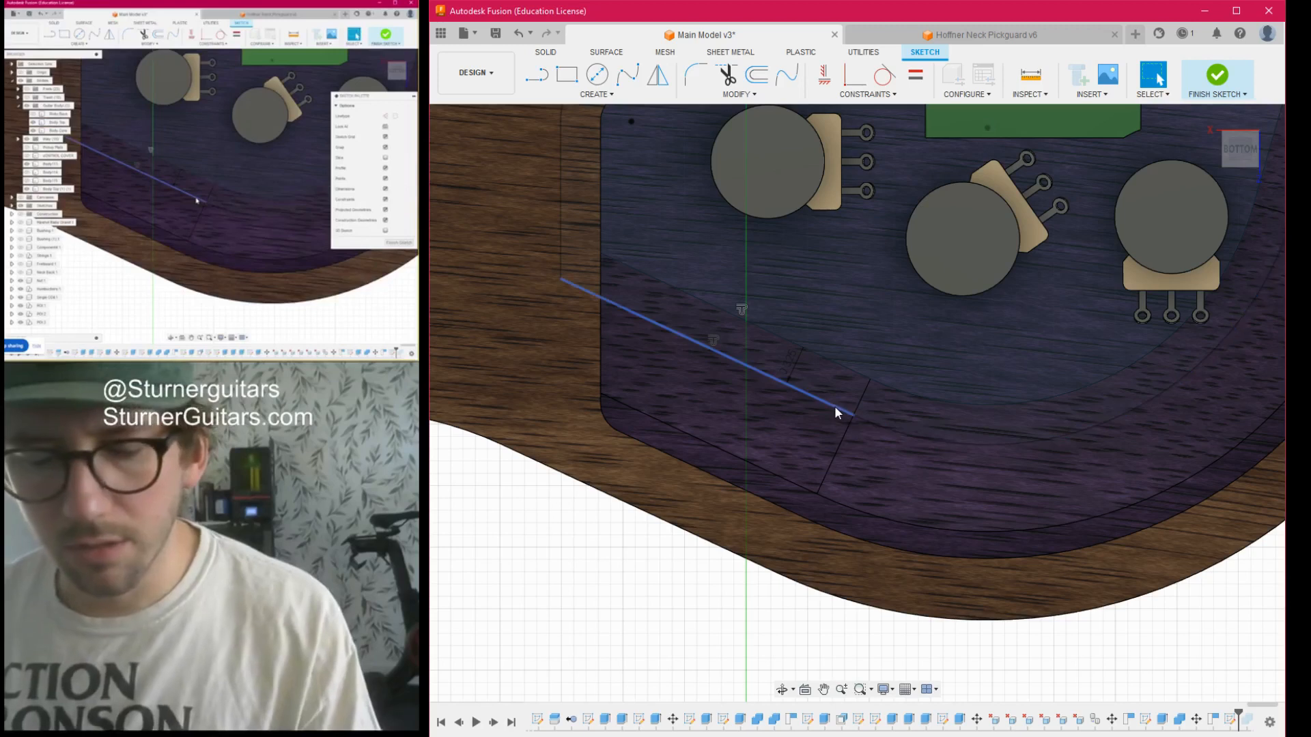
{"action": "key", "text": "Delete"}
{"action": "key", "text": "l"}
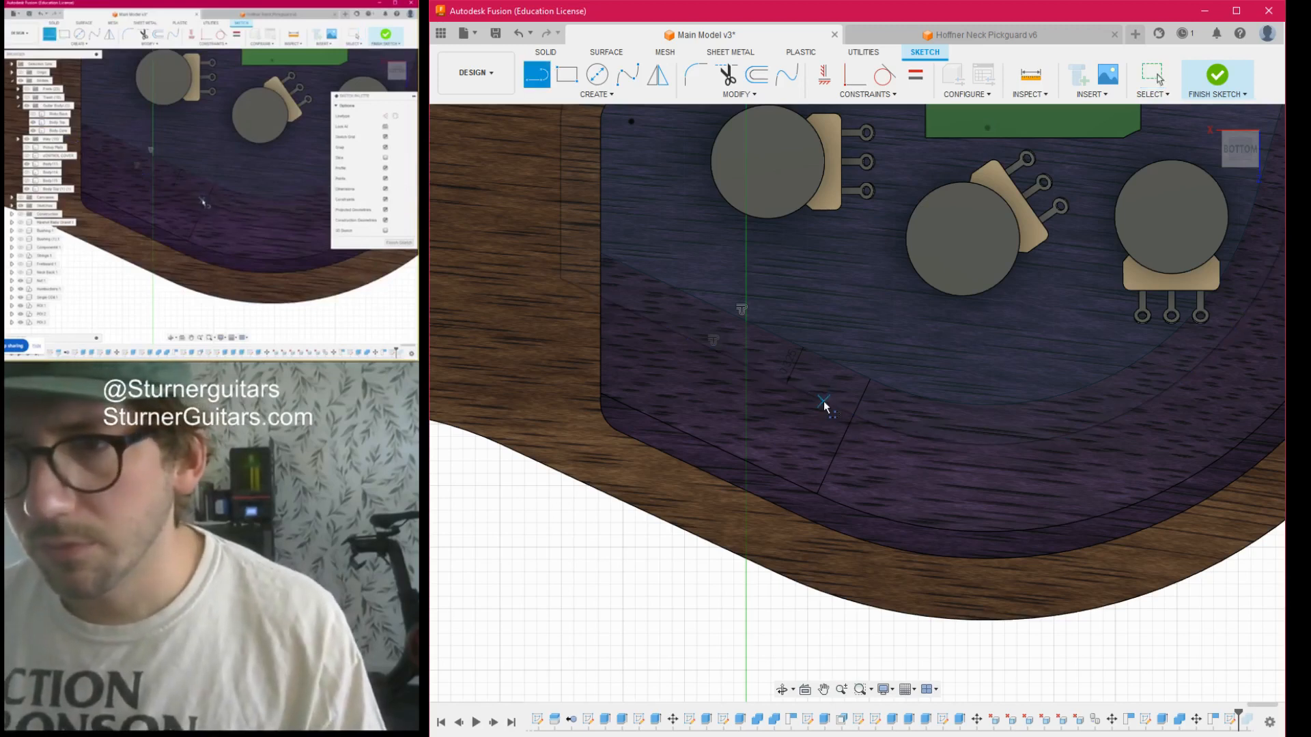
{"action": "left_click", "coordinate": [853, 416]}
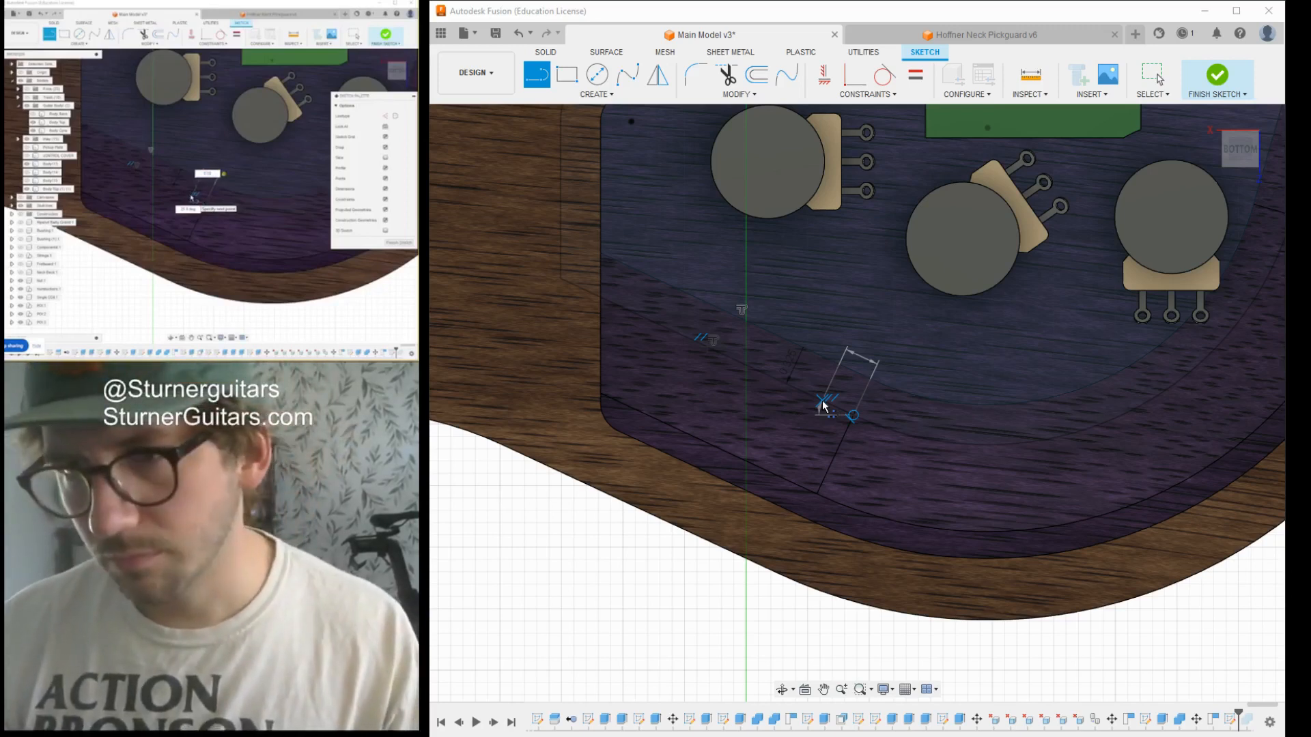
{"action": "key", "text": "Escape"}
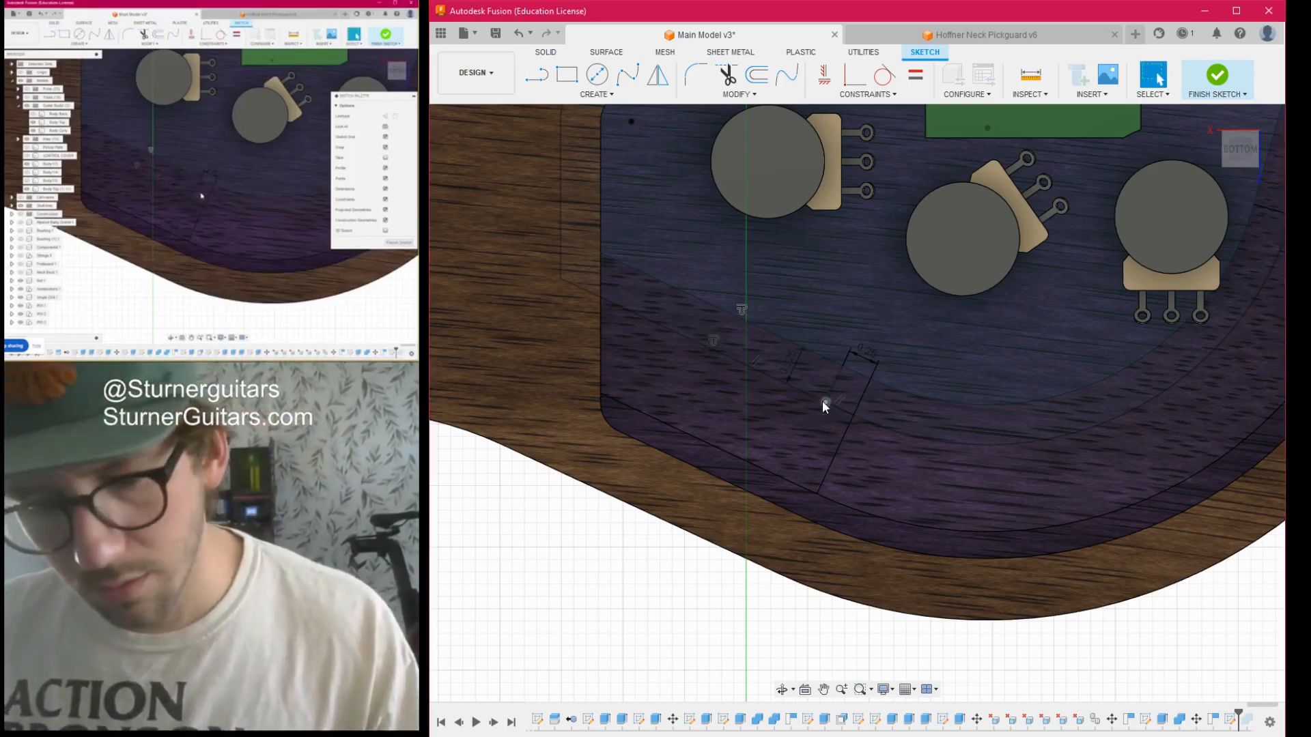
- Add a second, longer line continuing along the same diagonal and begin a circle centred on its far end
{"action": "key", "text": "l"}
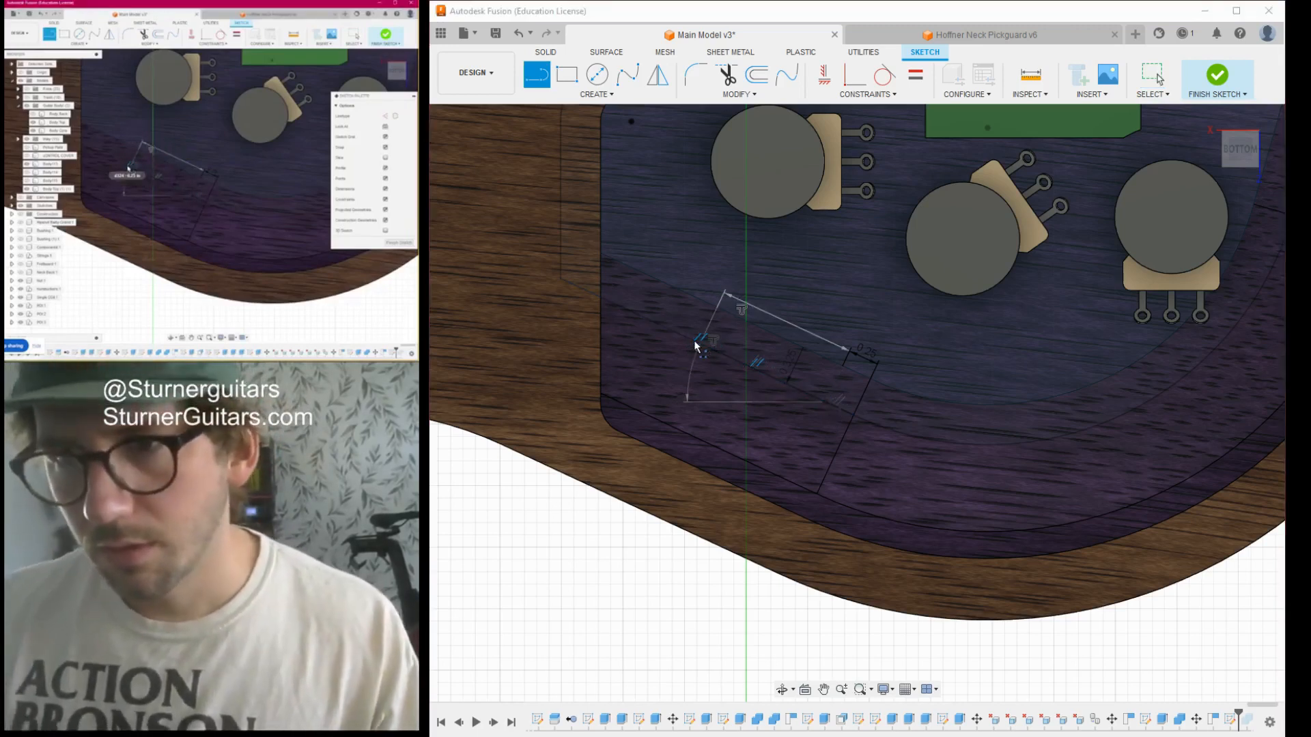
{"action": "key", "text": "Escape"}
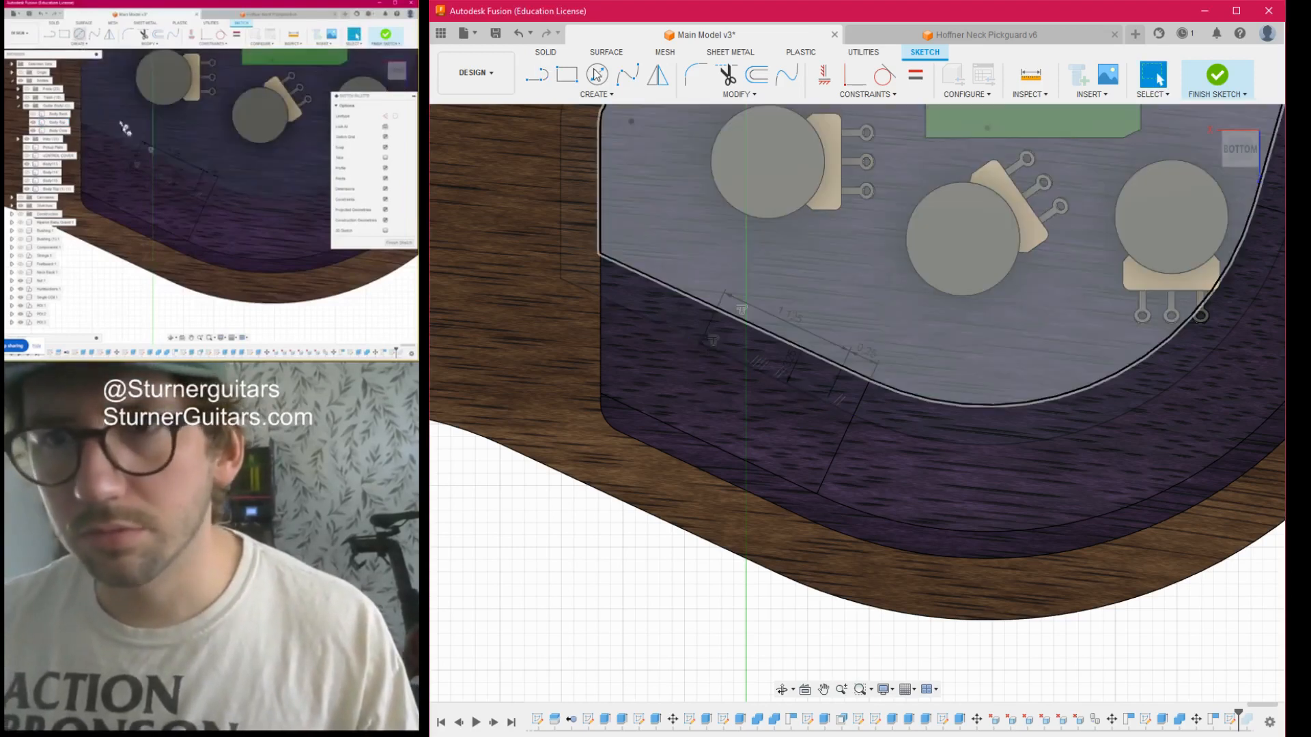
{"action": "left_click", "coordinate": [597, 75]}
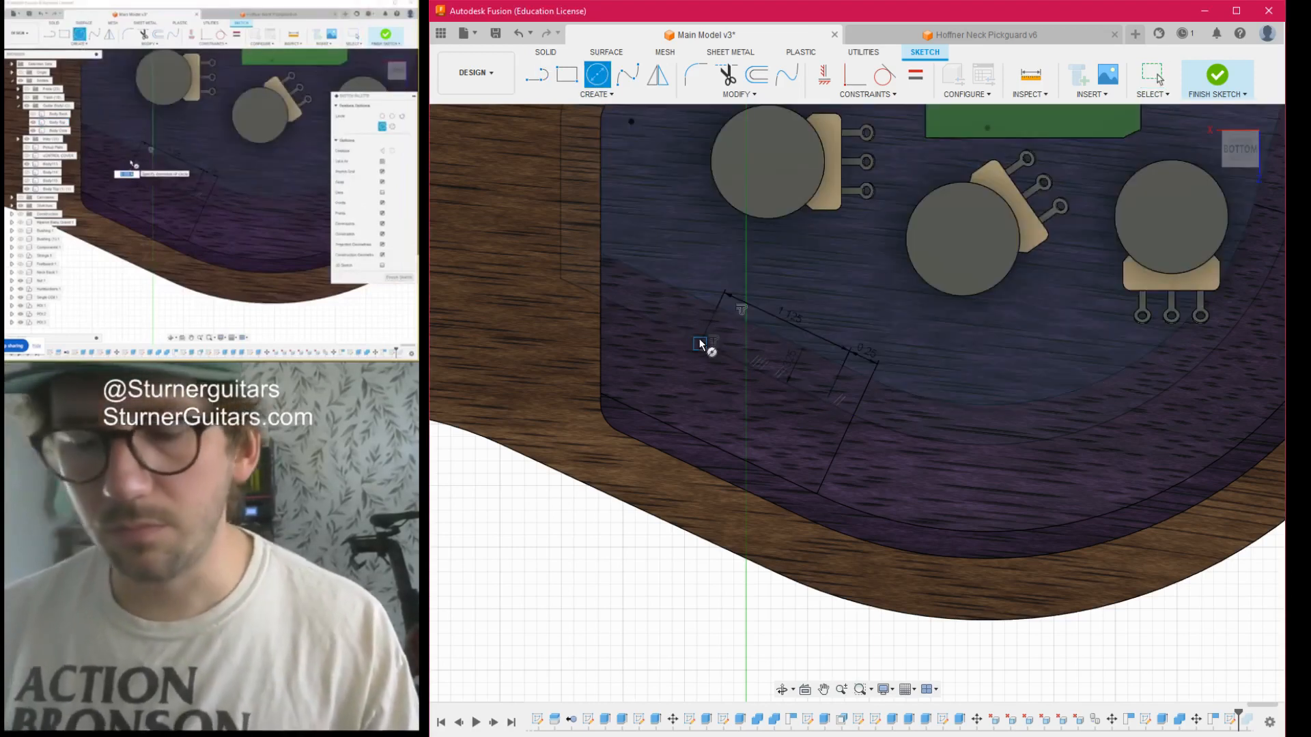
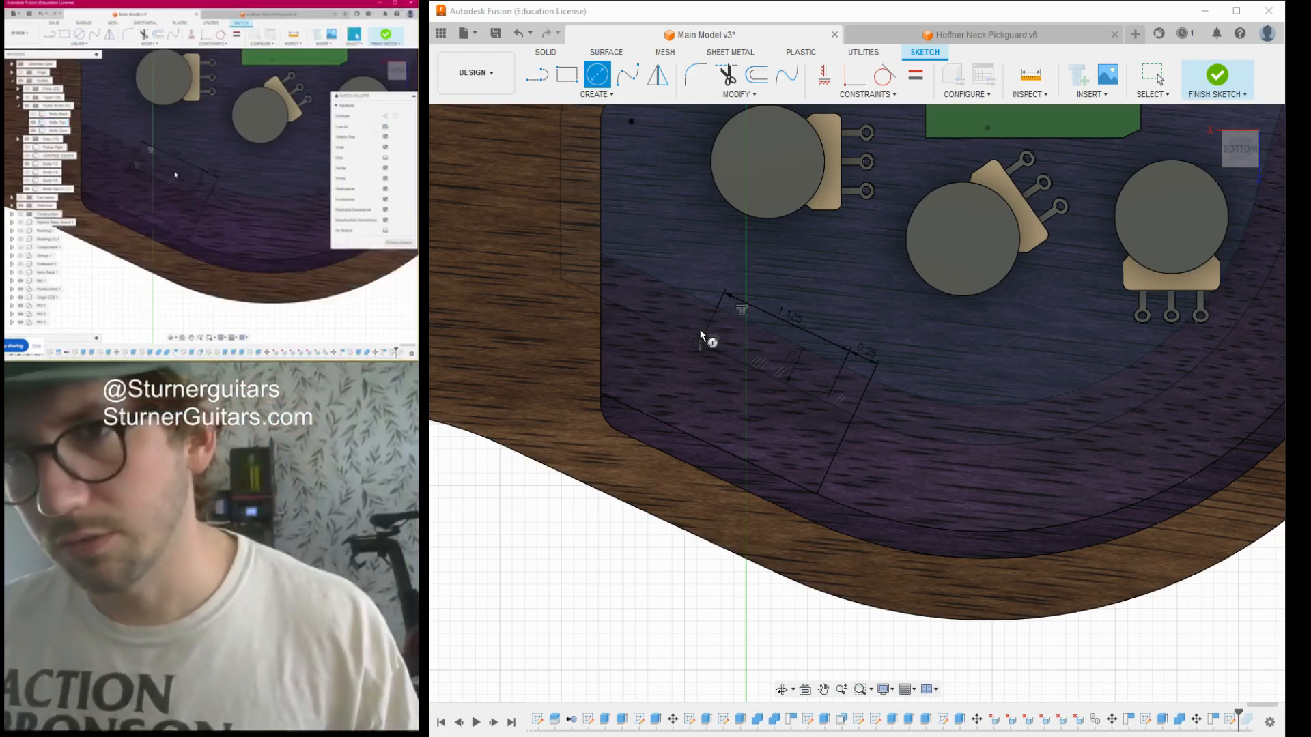
- Complete the 0.126 diameter circle on the far end of the diagonal line and add a matching circle on its other end
{"action": "key", "text": "Return"}
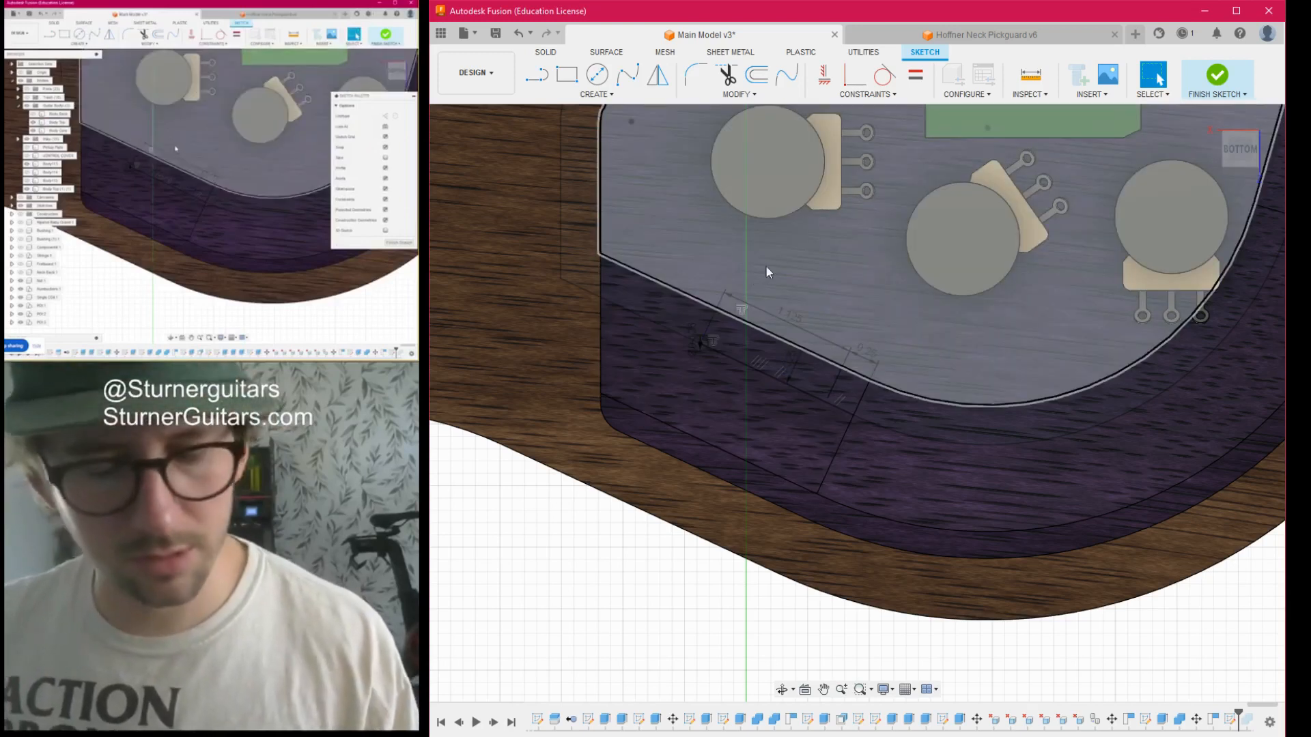
{"action": "key", "text": "c"}
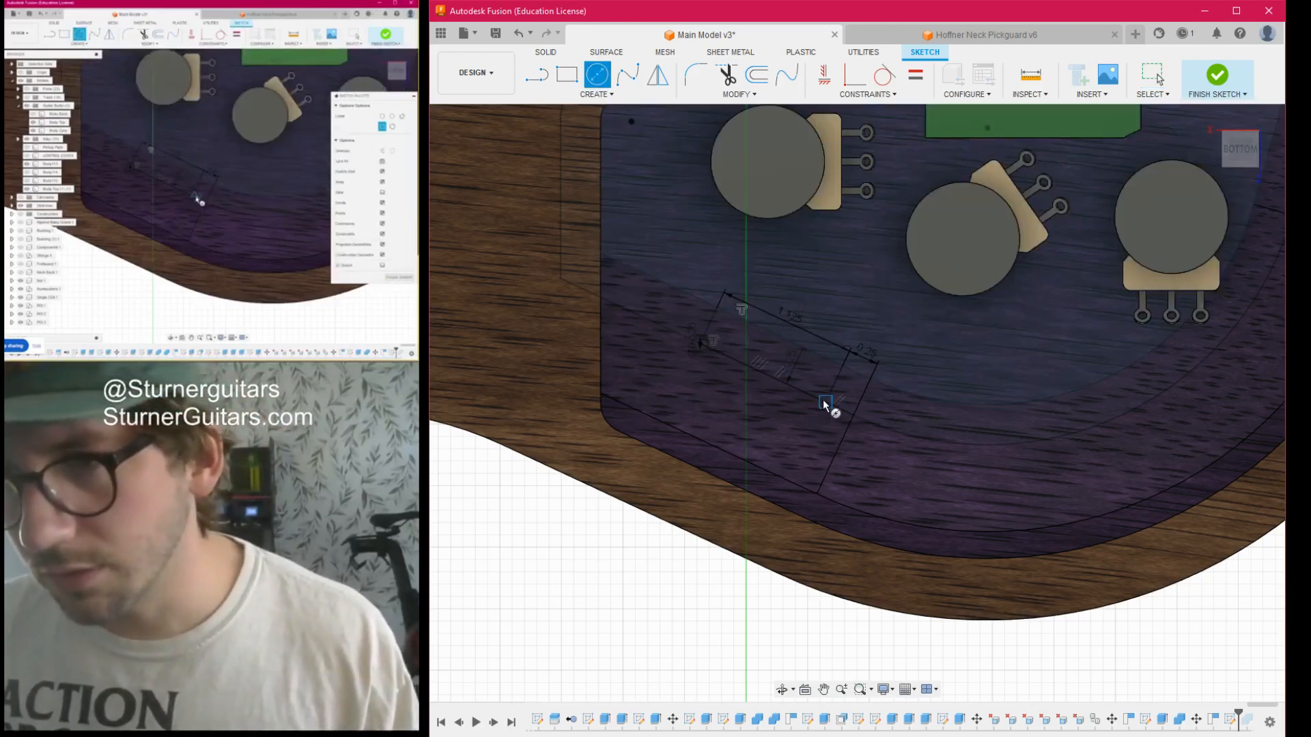
{"action": "left_click", "coordinate": [831, 406]}
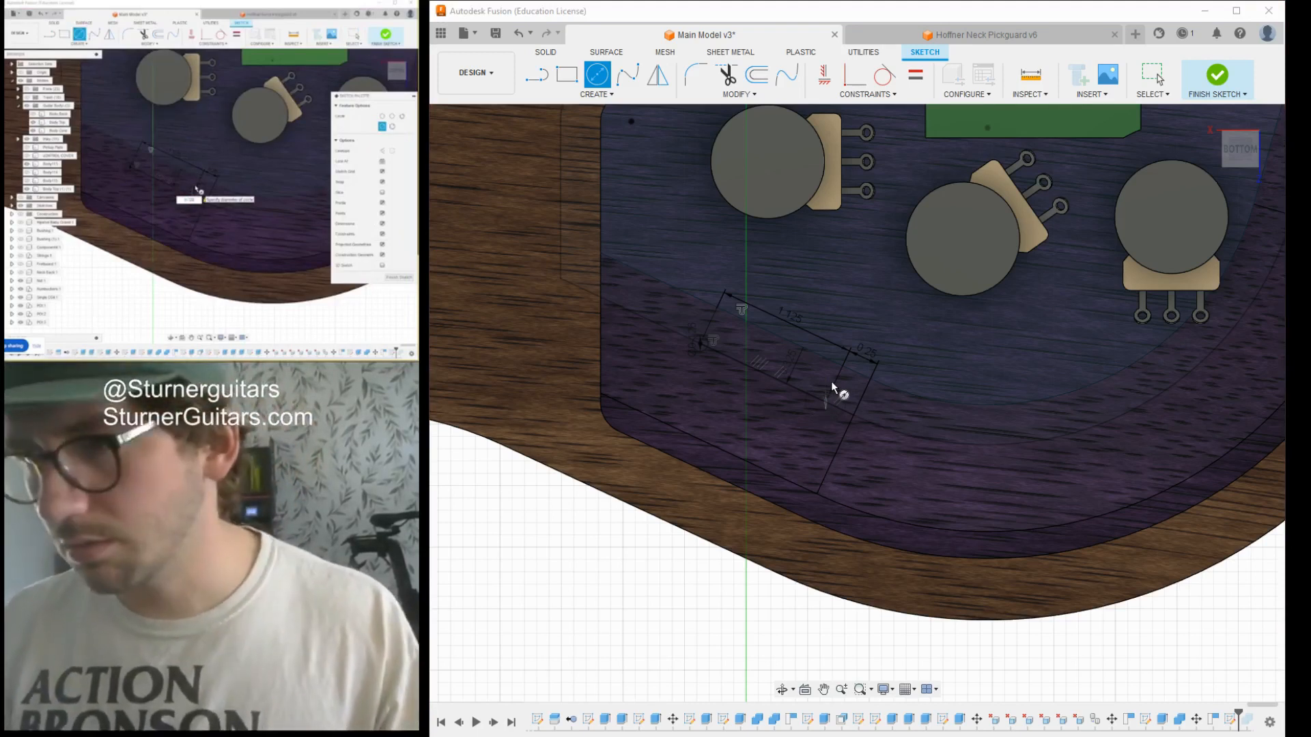
{"action": "key", "text": "Escape"}
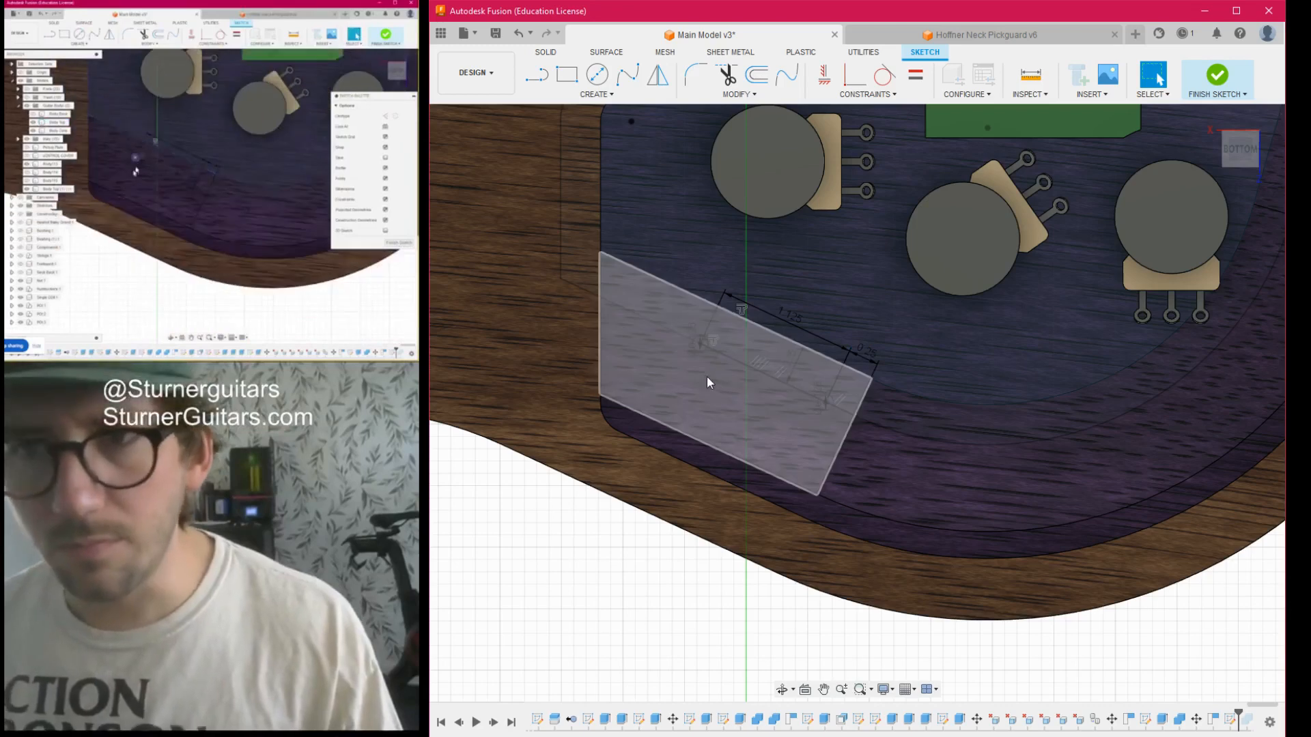
- Hide the purple top body and draw a short radius line perpendicular to the diagonal, from the circle centre nearest the cavity's side wall outwards
{"action": "scroll", "coordinate": [707, 382], "scroll_direction": "up", "scroll_amount": 2}
{"action": "scroll", "coordinate": [720, 337], "scroll_direction": "down", "scroll_amount": 6}
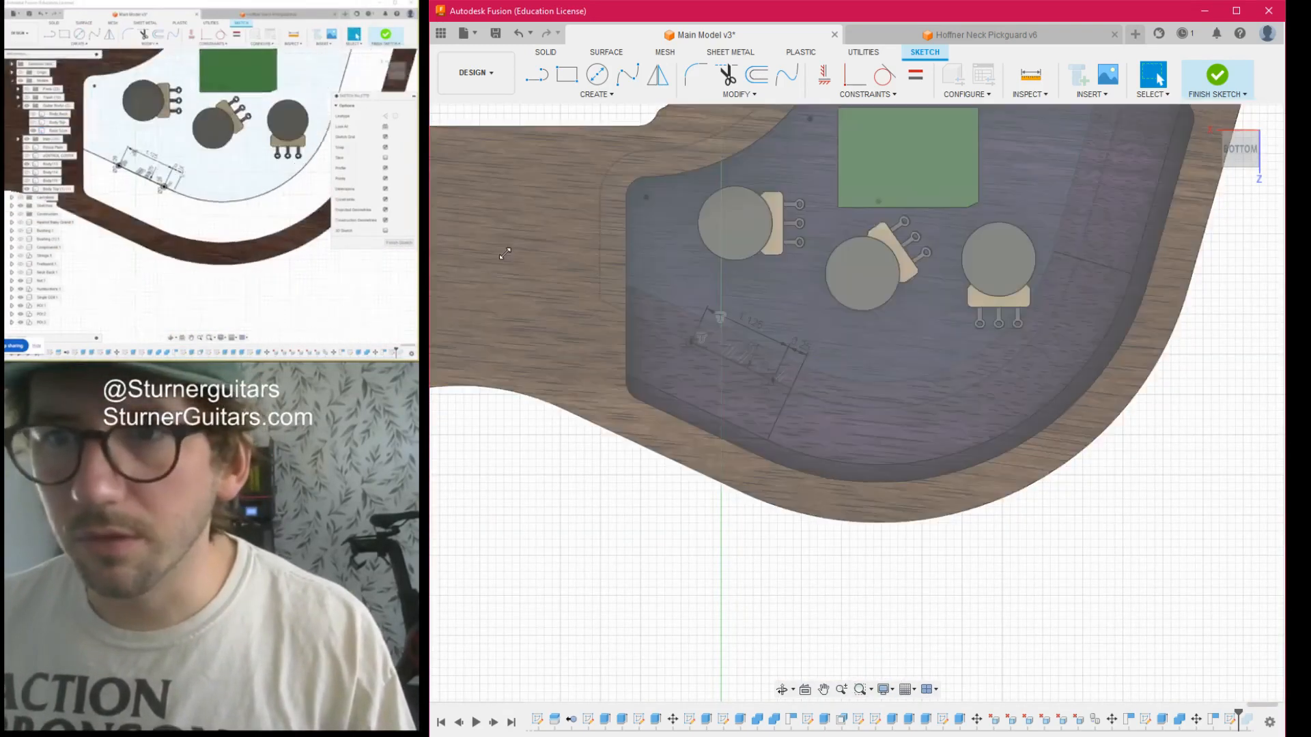
{"action": "scroll", "coordinate": [558, 344], "scroll_direction": "up", "scroll_amount": 4}
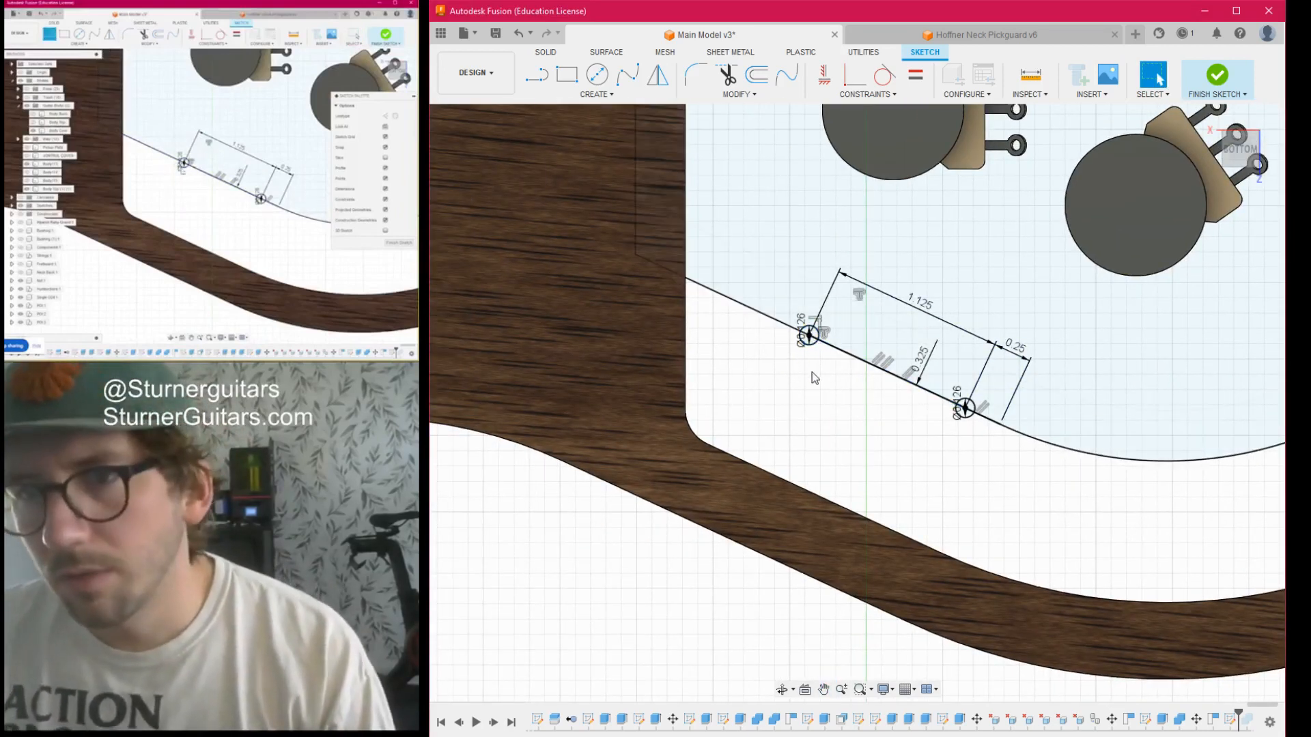
{"action": "key", "text": "l"}
{"action": "scroll", "coordinate": [820, 341], "scroll_direction": "up", "scroll_amount": 3}
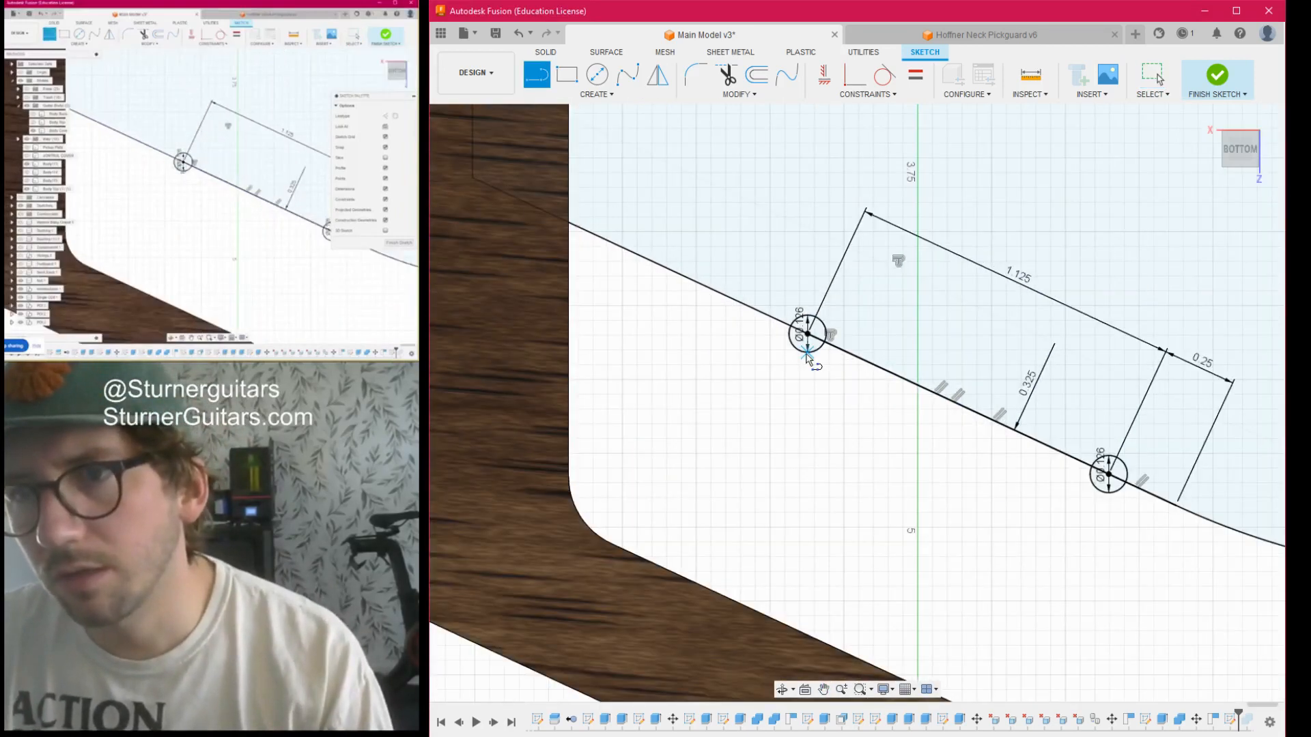
{"action": "scroll", "coordinate": [803, 351], "scroll_direction": "up", "scroll_amount": 3}
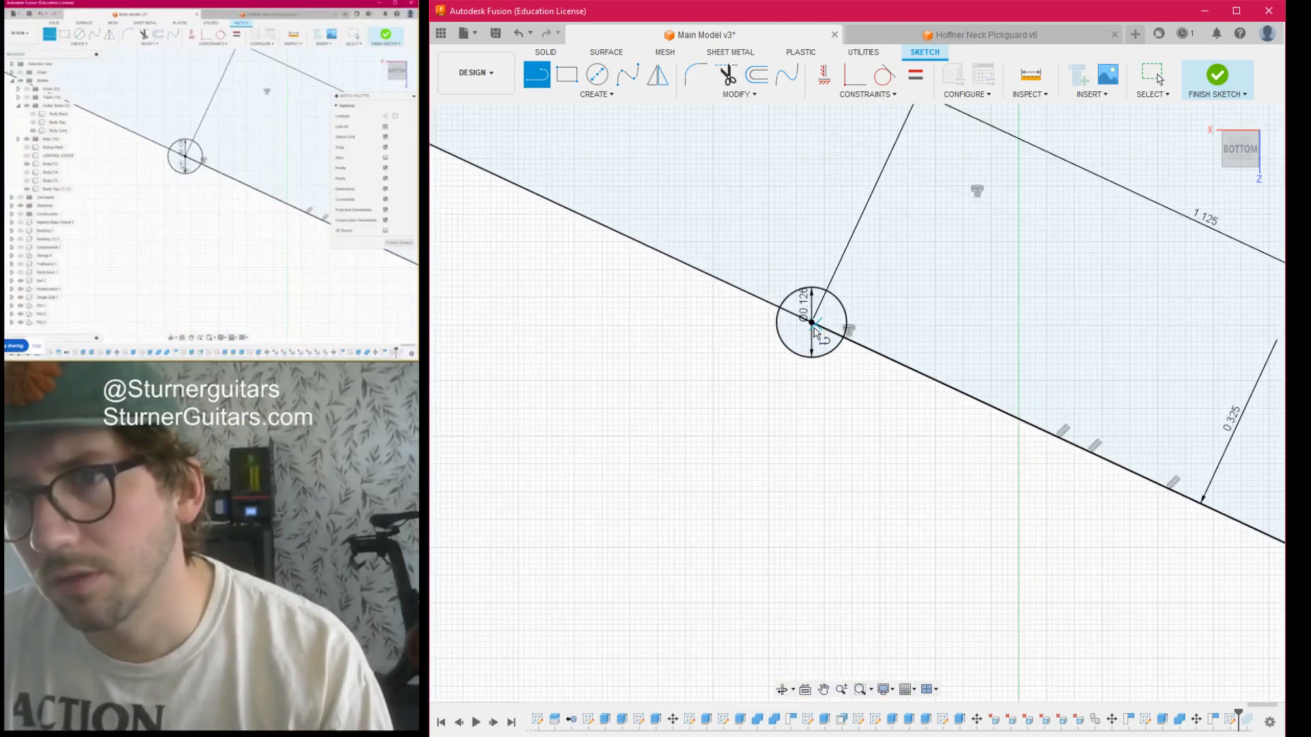
{"action": "left_click", "coordinate": [812, 322]}
{"action": "left_click", "coordinate": [797, 356]}
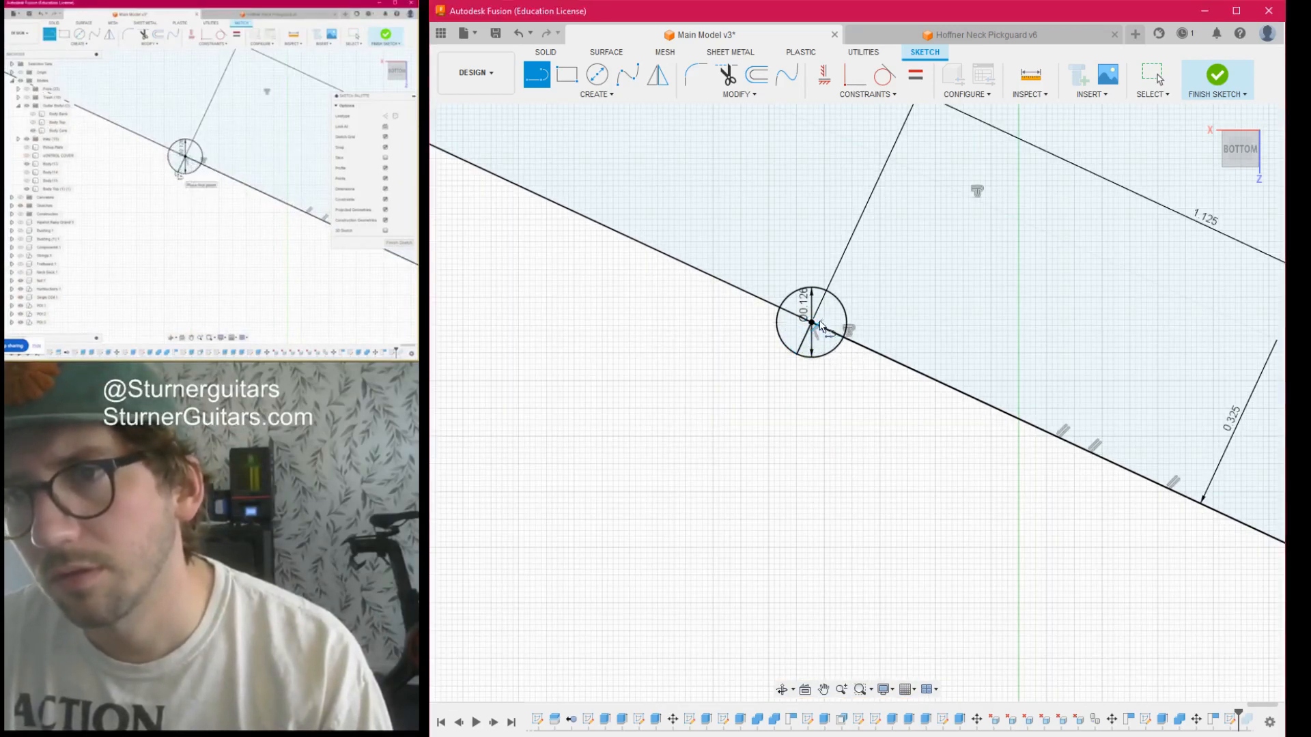
- Draw the slot's outer side line from that radius line's end, parallel to the diagonal, to a tangent point on the other circle
{"action": "scroll", "coordinate": [986, 515], "scroll_direction": "down", "scroll_amount": 5}
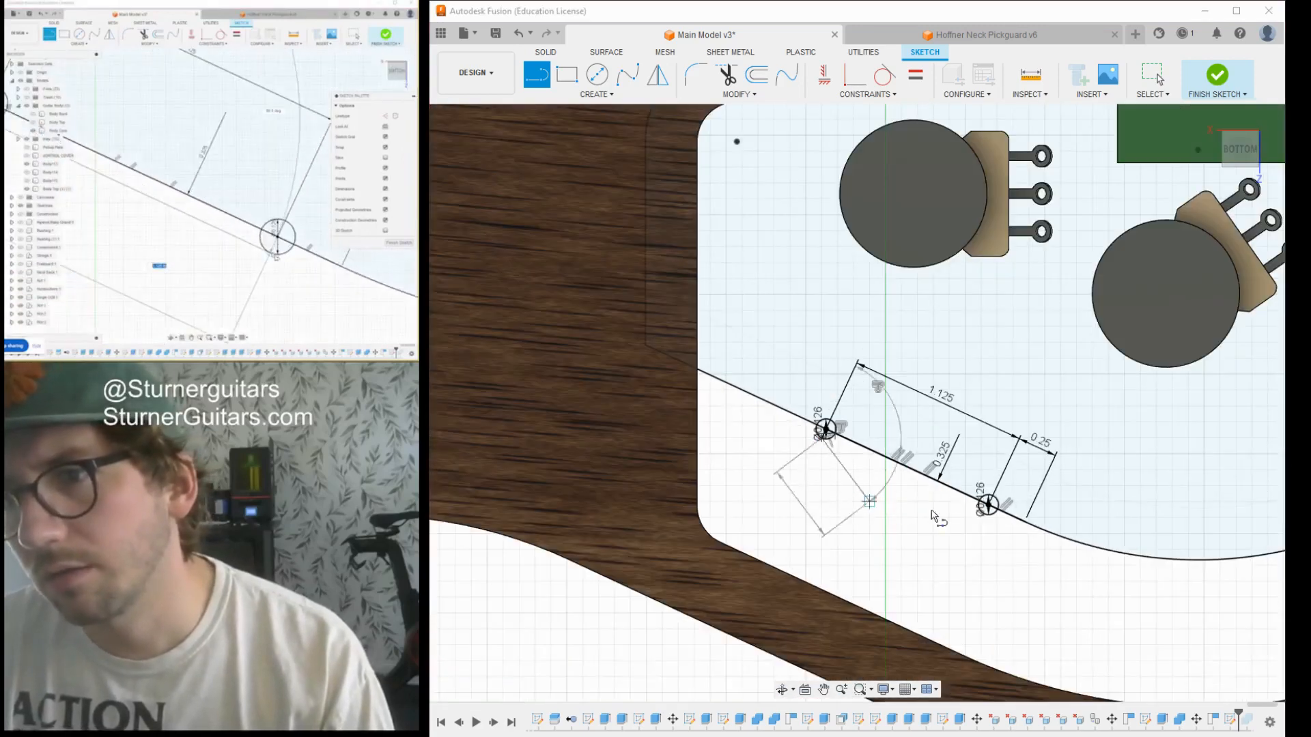
{"action": "scroll", "coordinate": [986, 515], "scroll_direction": "up", "scroll_amount": 5}
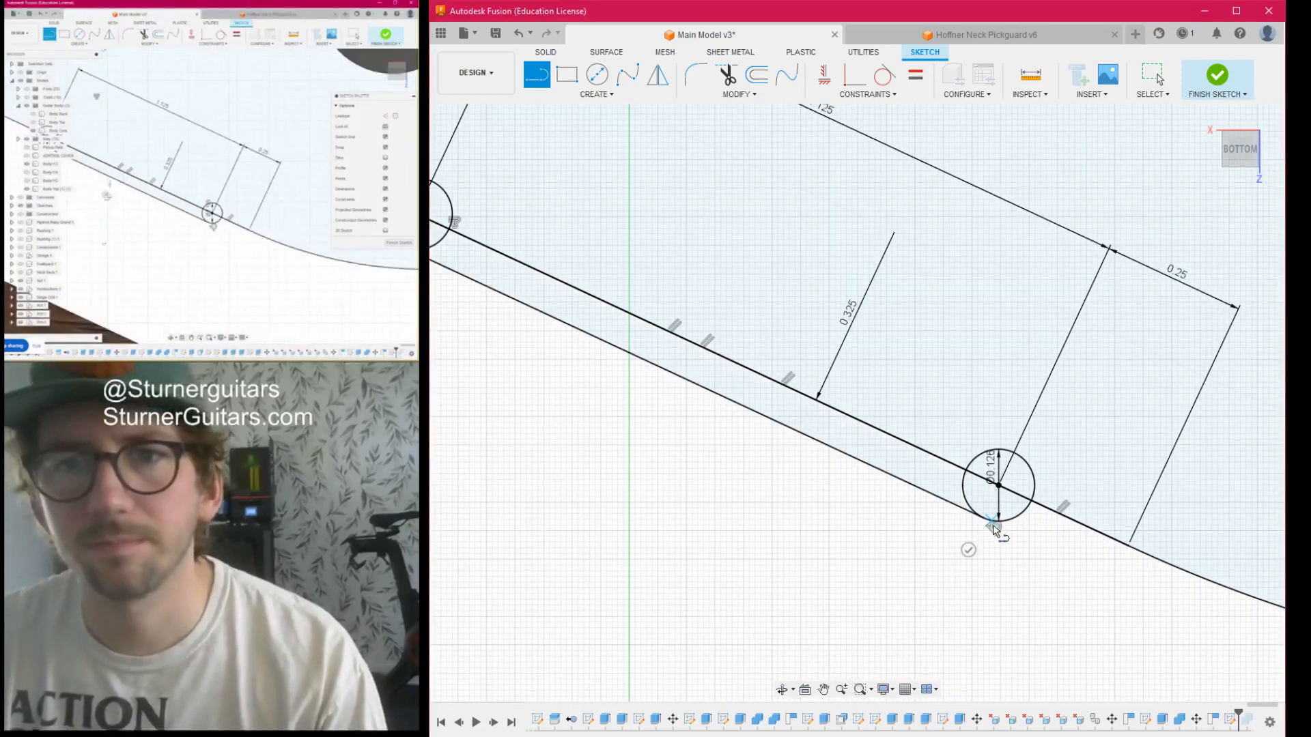
{"action": "scroll", "coordinate": [686, 426], "scroll_direction": "down", "scroll_amount": 7}
{"action": "middle_click_drag", "start_coordinate": [686, 427], "coordinate": [809, 524]}
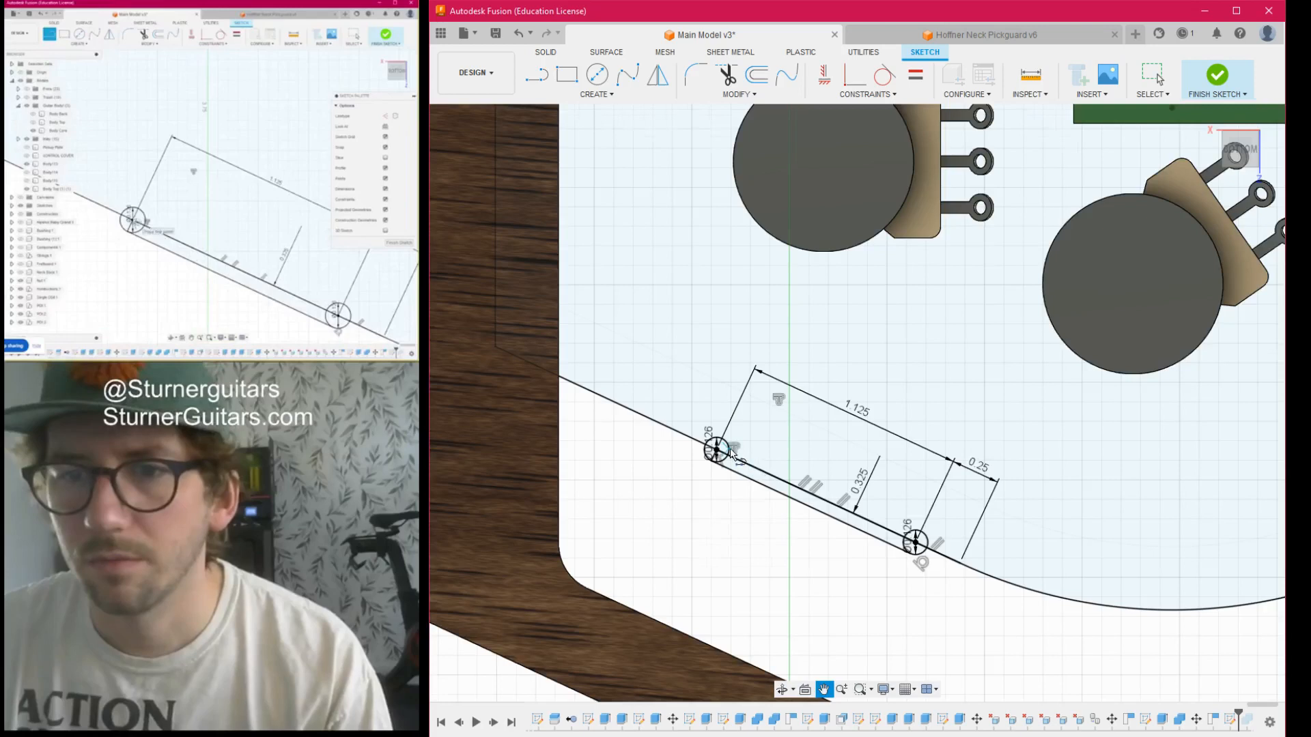
- Draw a radius line towards the potentiometers in the same circle and connect its end to the other circle with the slot's second side line
{"action": "scroll", "coordinate": [708, 450], "scroll_direction": "up", "scroll_amount": 4}
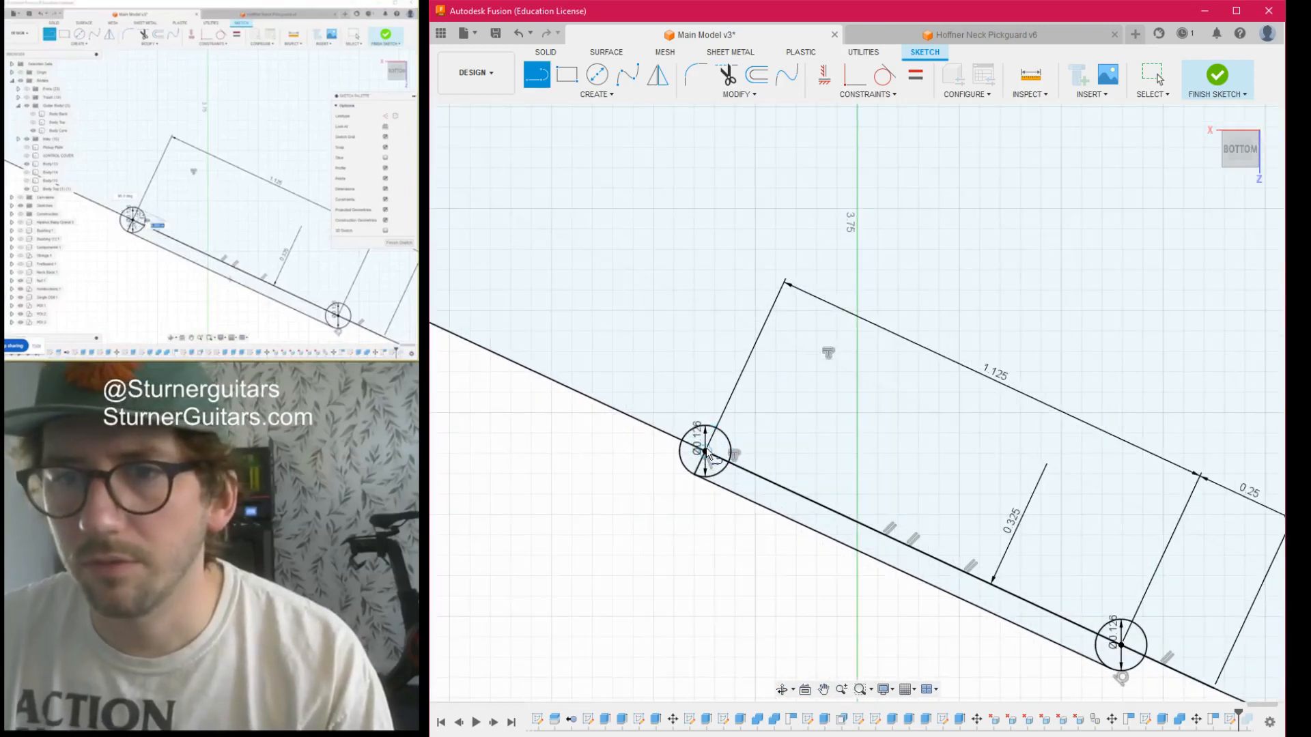
{"action": "left_click", "coordinate": [717, 435]}
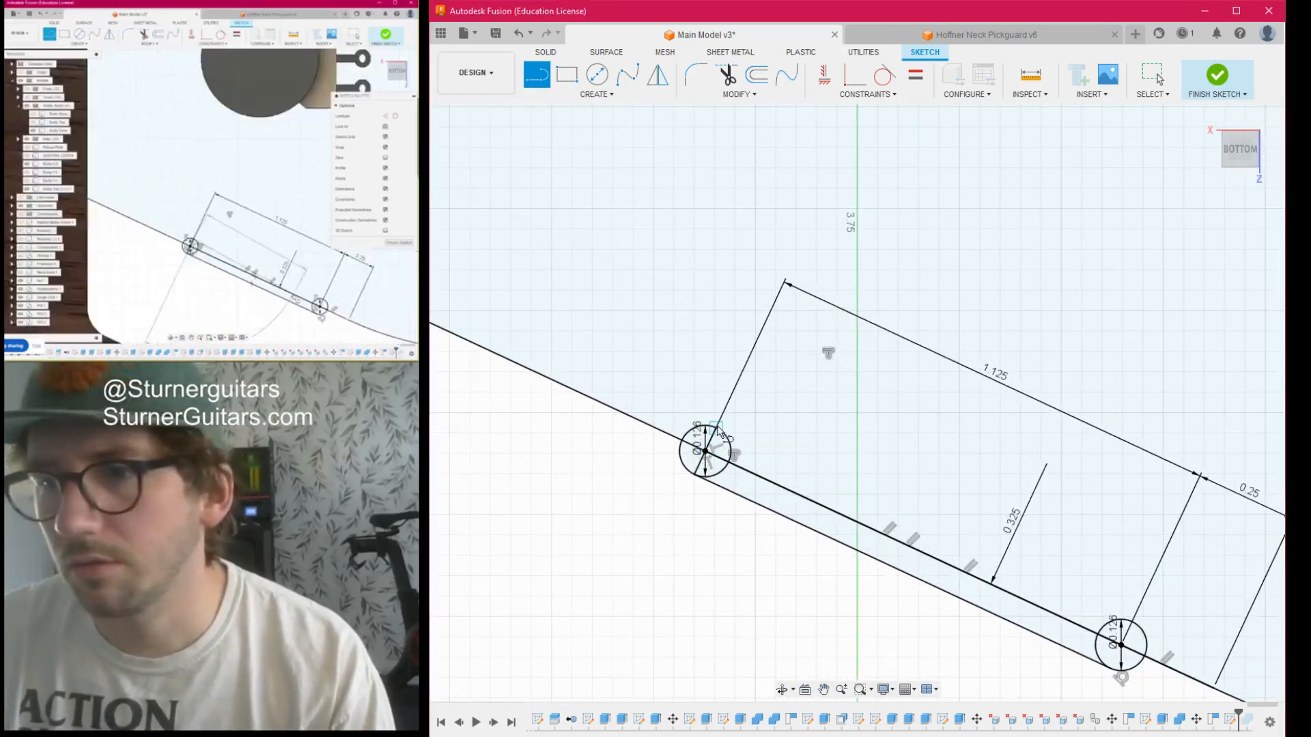
{"action": "scroll", "coordinate": [642, 304], "scroll_direction": "down", "scroll_amount": 3}
{"action": "scroll", "coordinate": [847, 454], "scroll_direction": "up", "scroll_amount": 2}
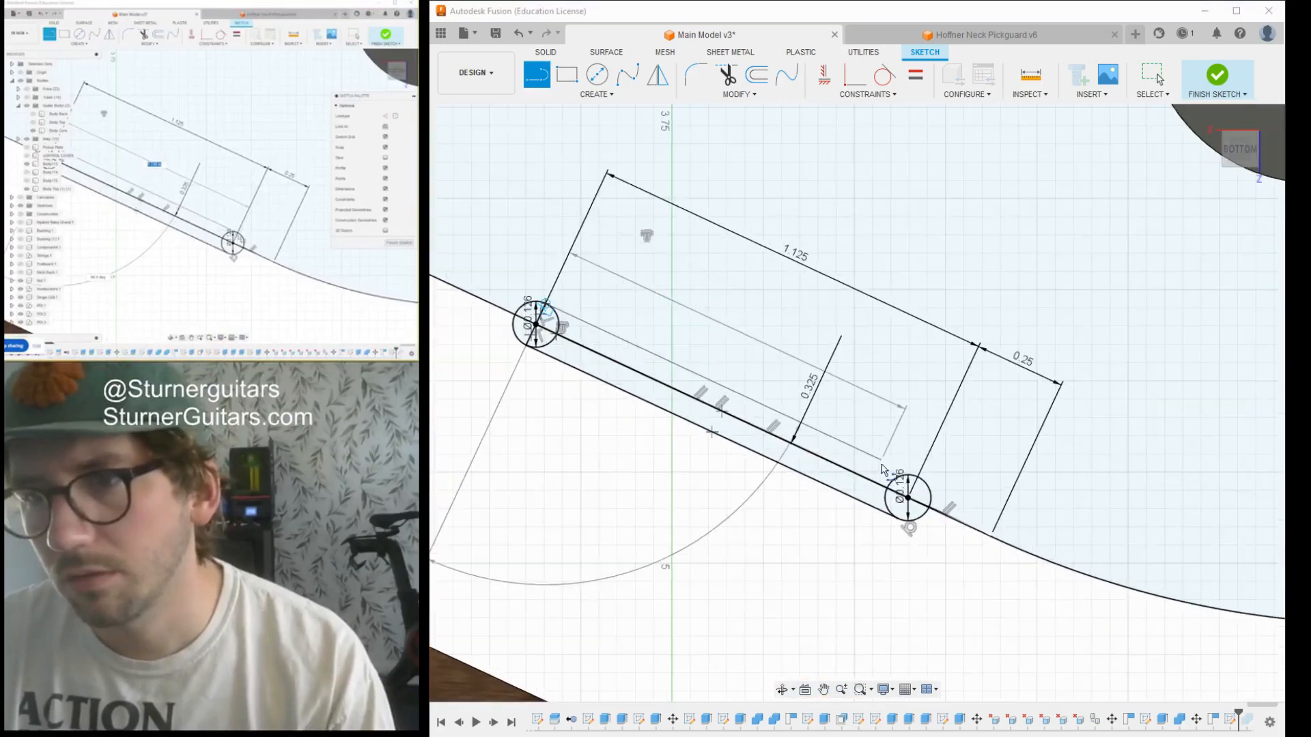
{"action": "scroll", "coordinate": [918, 485], "scroll_direction": "down", "scroll_amount": 4}
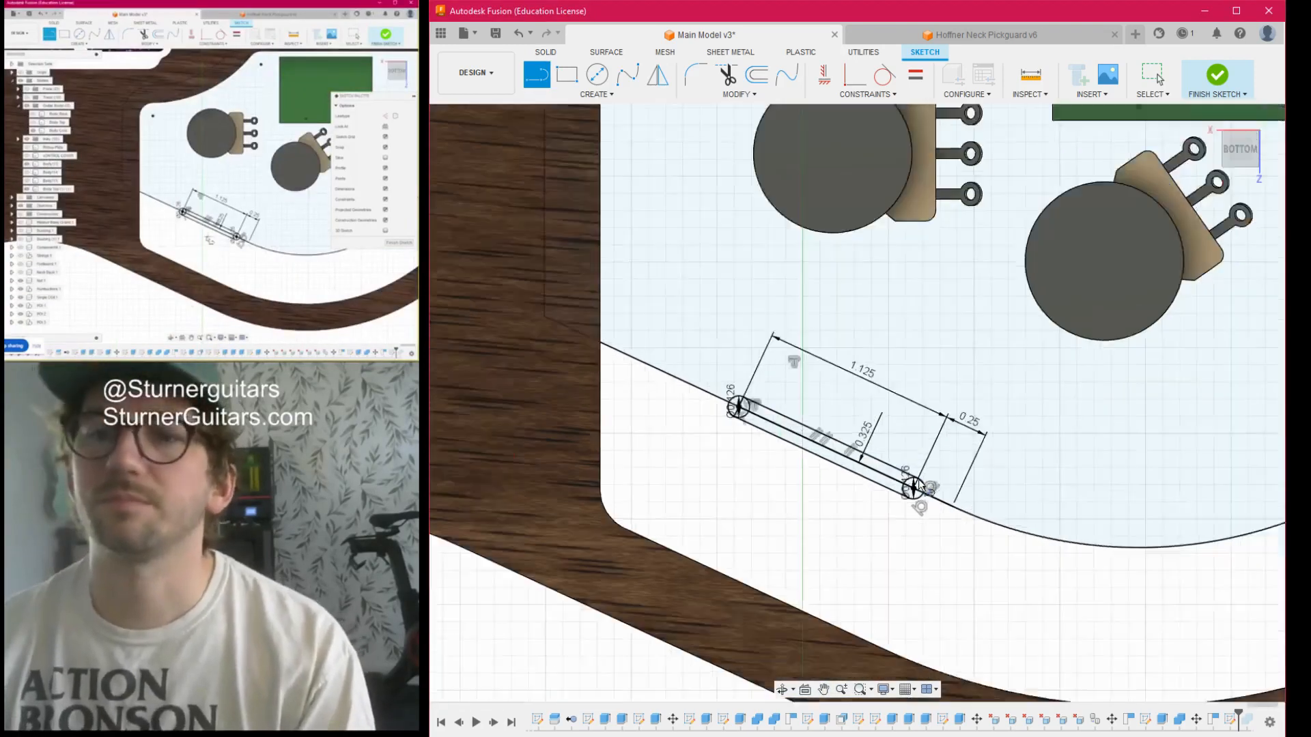
{"action": "scroll", "coordinate": [857, 488], "scroll_direction": "up", "scroll_amount": 1}
{"action": "key", "text": "Escape"}
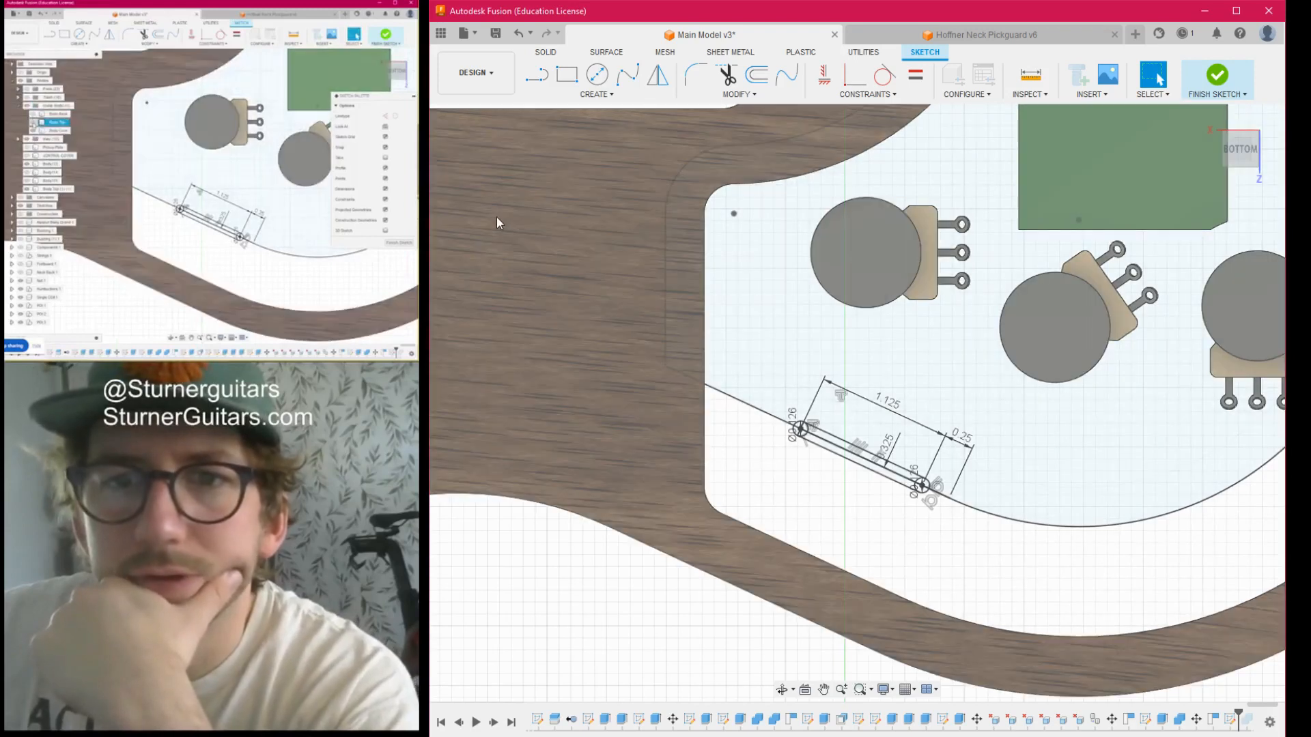
- Show the purple top body again and finish the switch slot sketch
{"action": "left_click", "coordinate": [502, 254]}
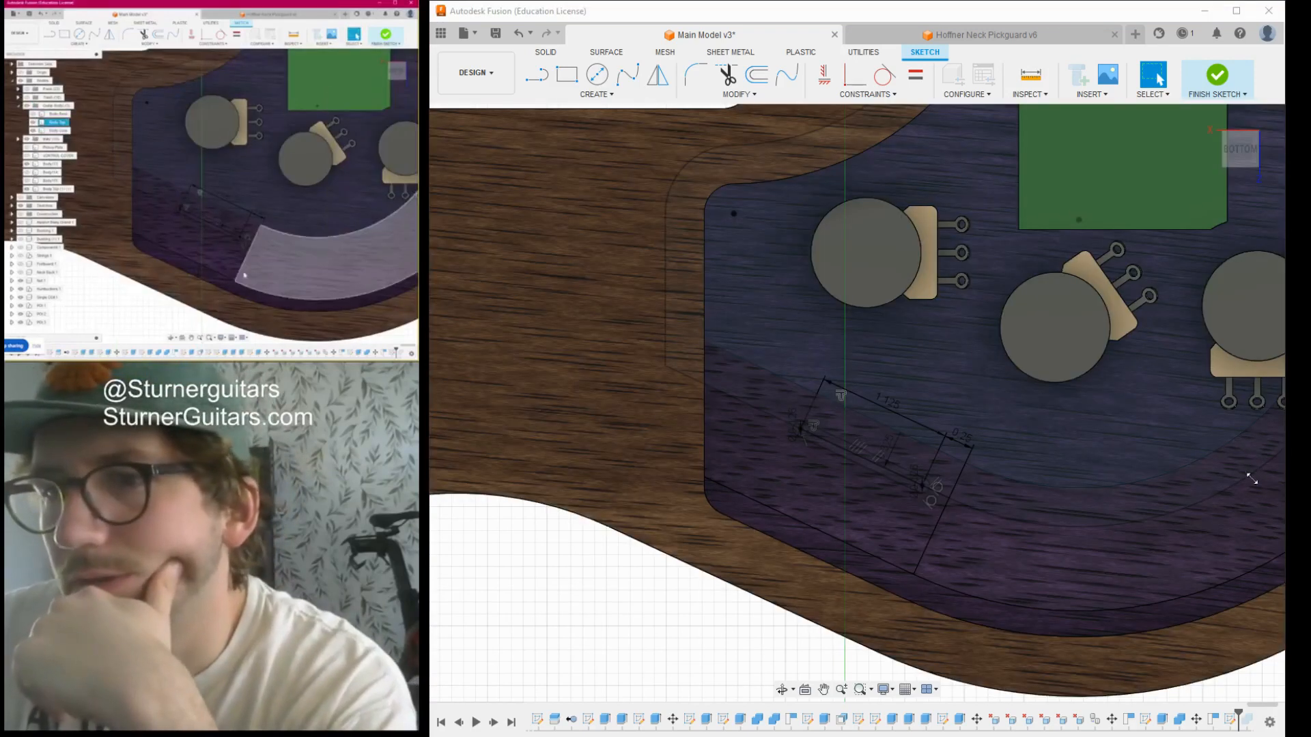
{"action": "left_click", "coordinate": [1261, 495]}
{"action": "scroll", "coordinate": [858, 482], "scroll_direction": "up", "scroll_amount": 4}
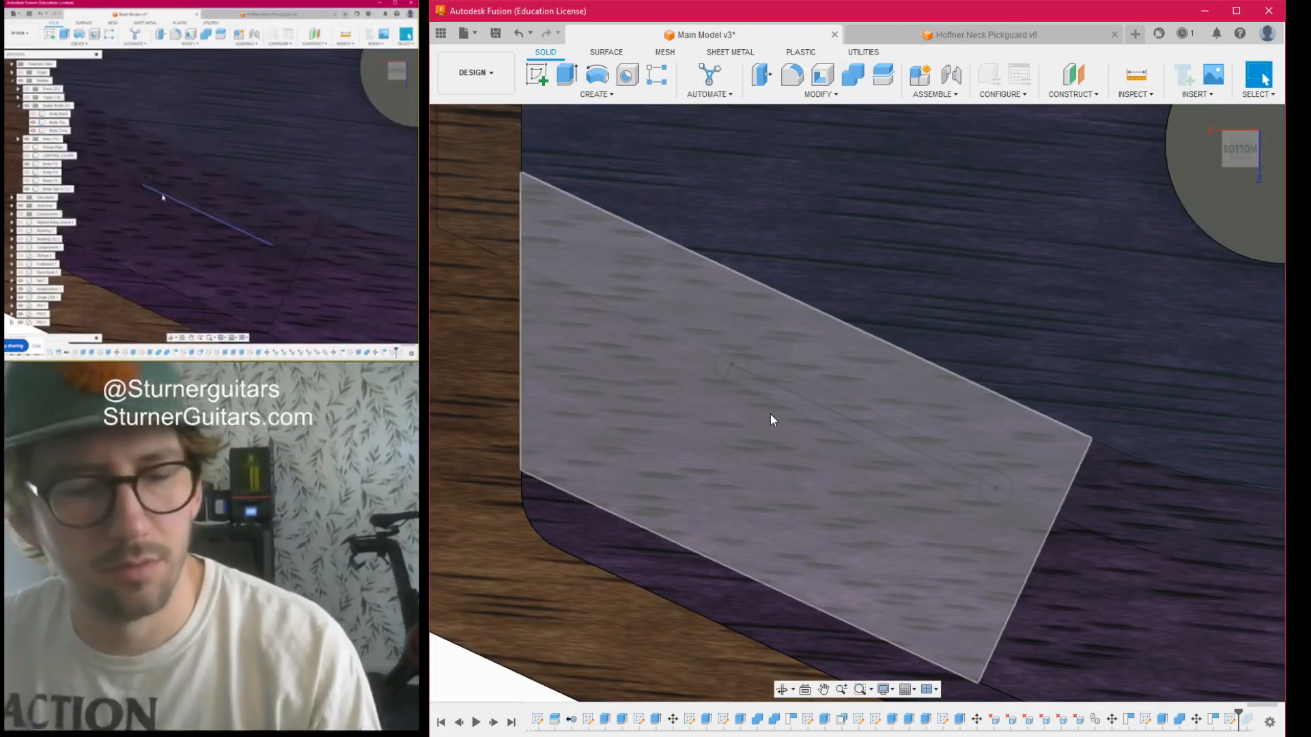
- Hide the top body and select all regions of the slot outline, including both round ends, as profiles for an extrusion
{"action": "key", "text": "q"}
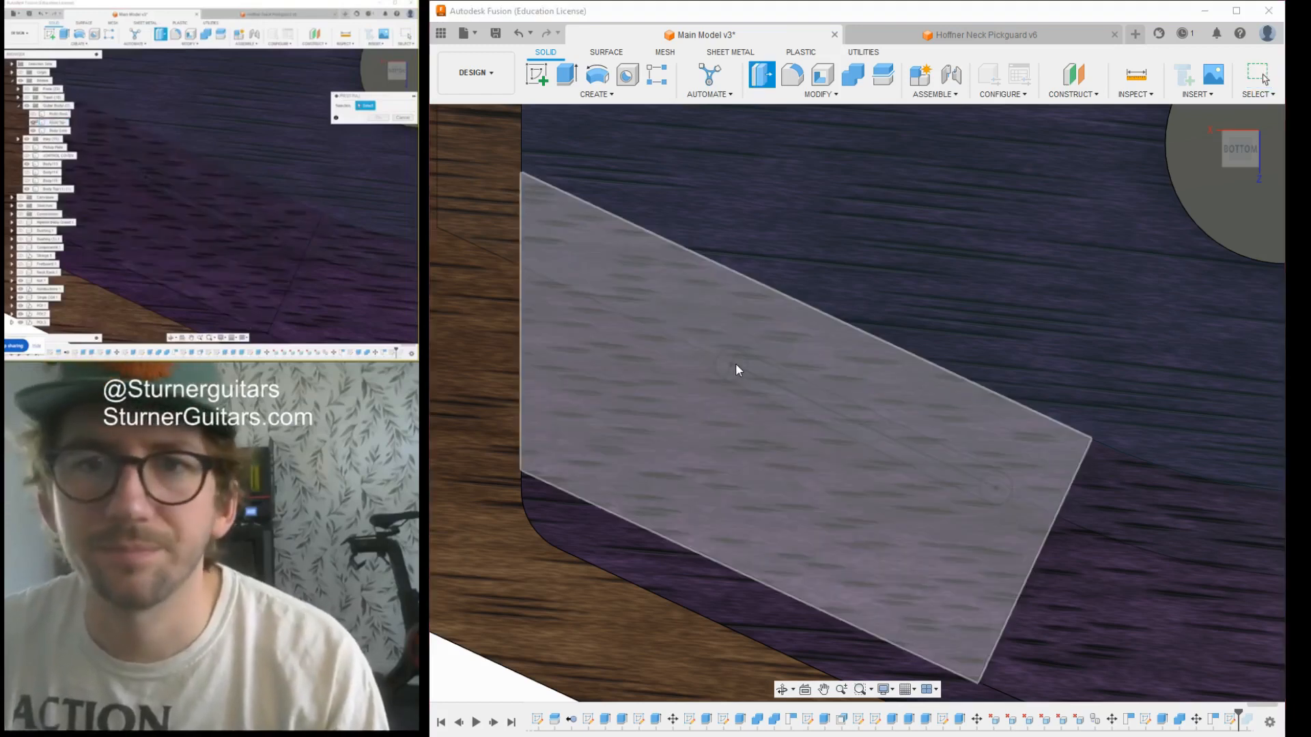
{"action": "left_click", "coordinate": [506, 255]}
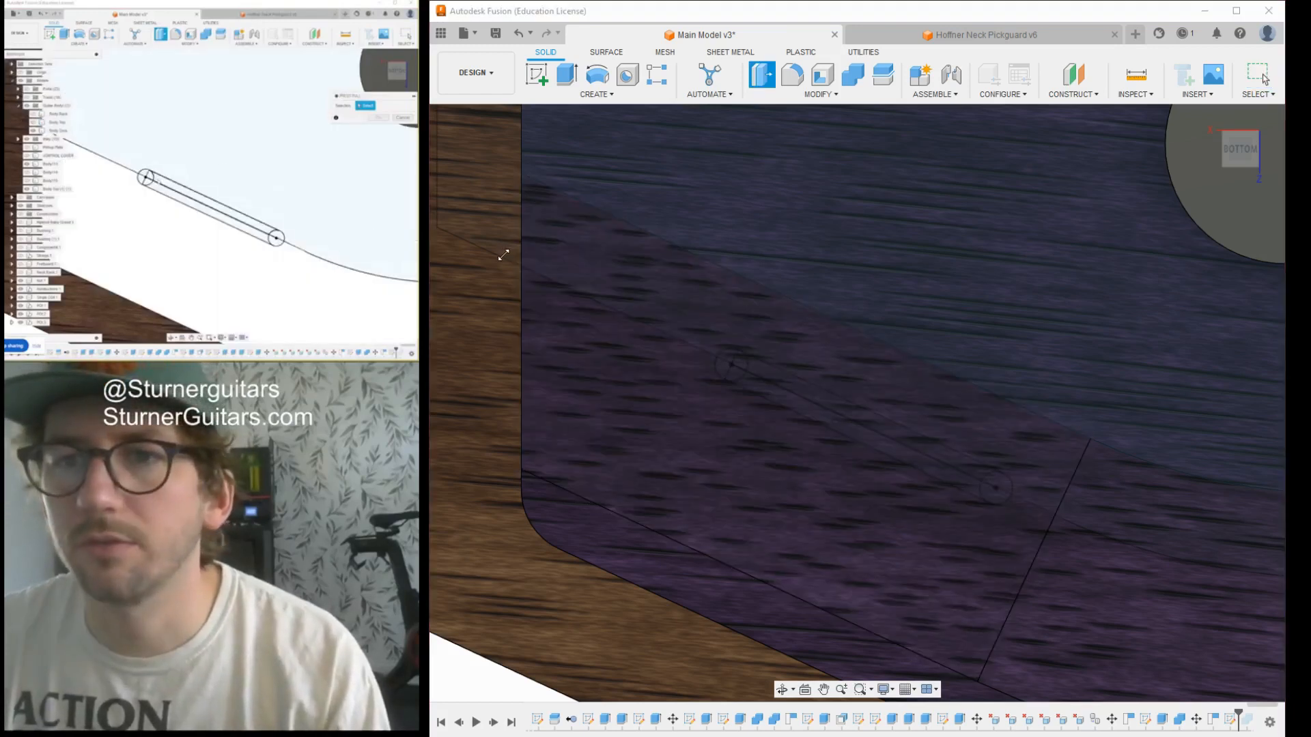
{"action": "left_click", "coordinate": [724, 368]}
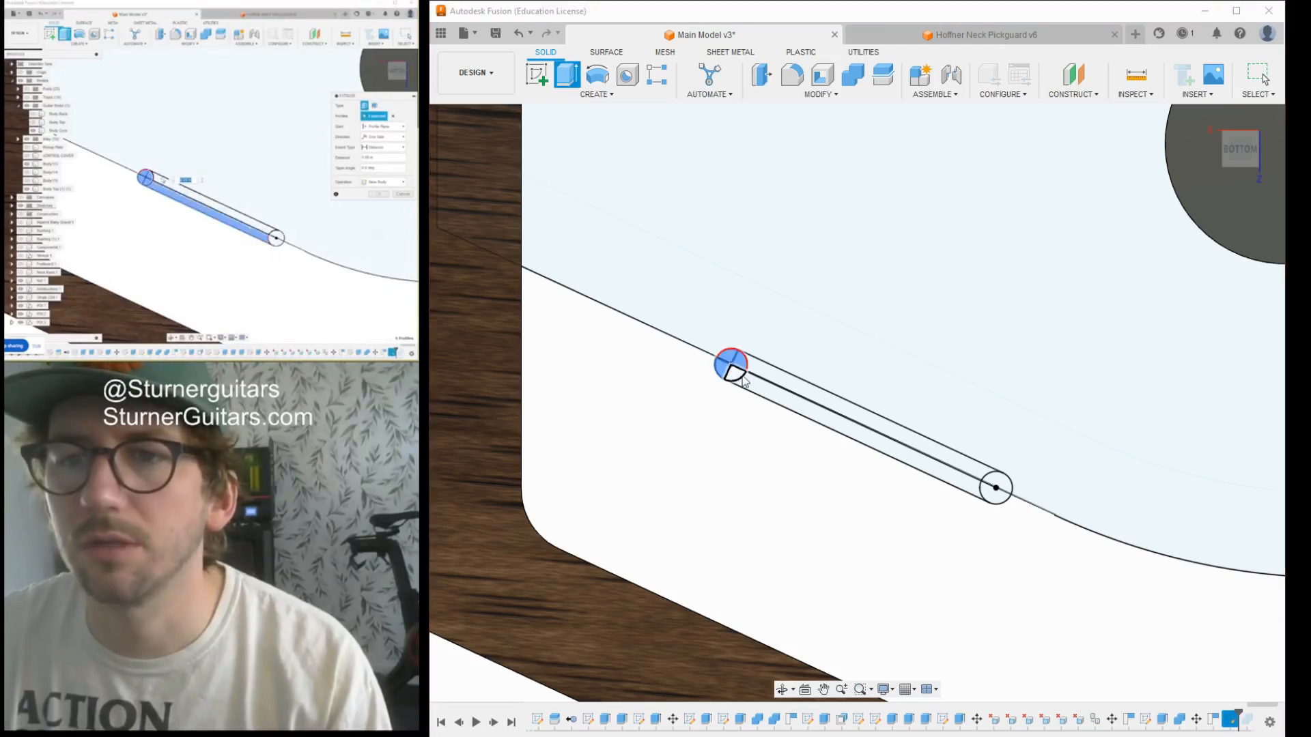
{"action": "left_click", "coordinate": [743, 381]}
{"action": "left_click", "coordinate": [764, 374]}
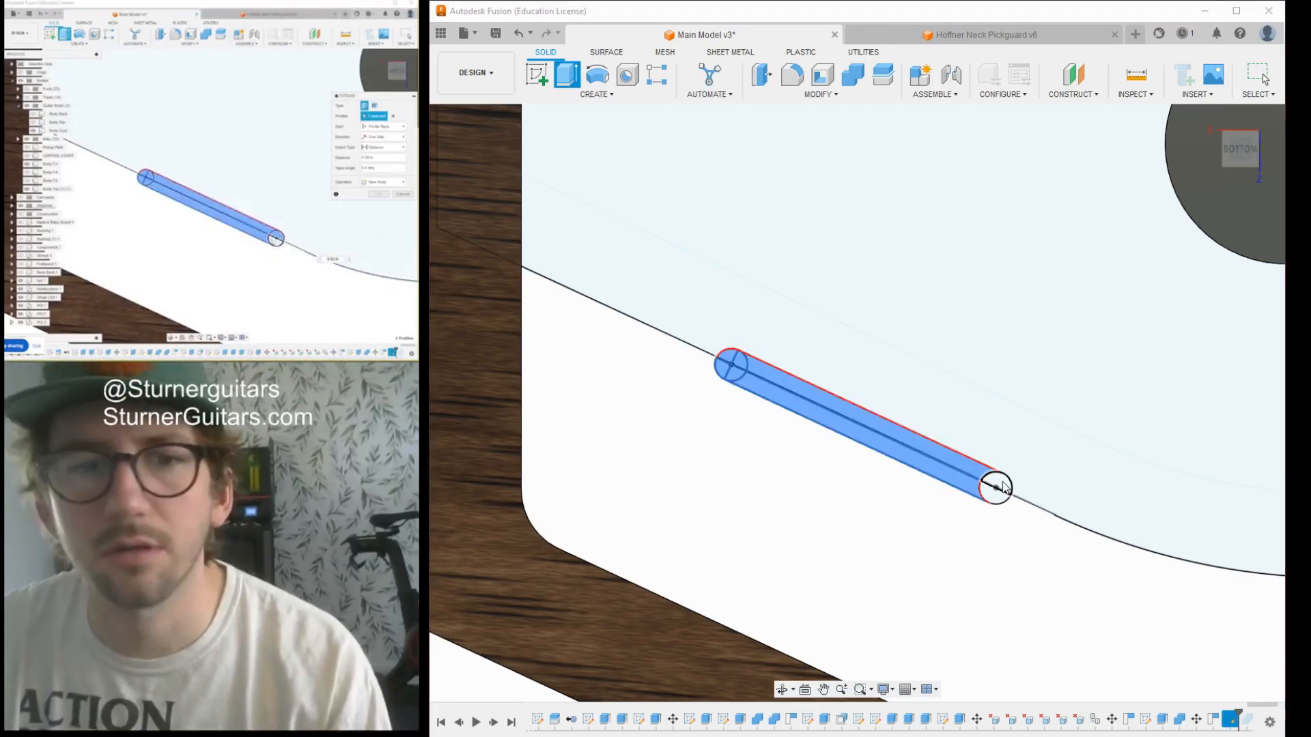
{"action": "left_click", "coordinate": [1000, 482]}
{"action": "left_click", "coordinate": [993, 494]}
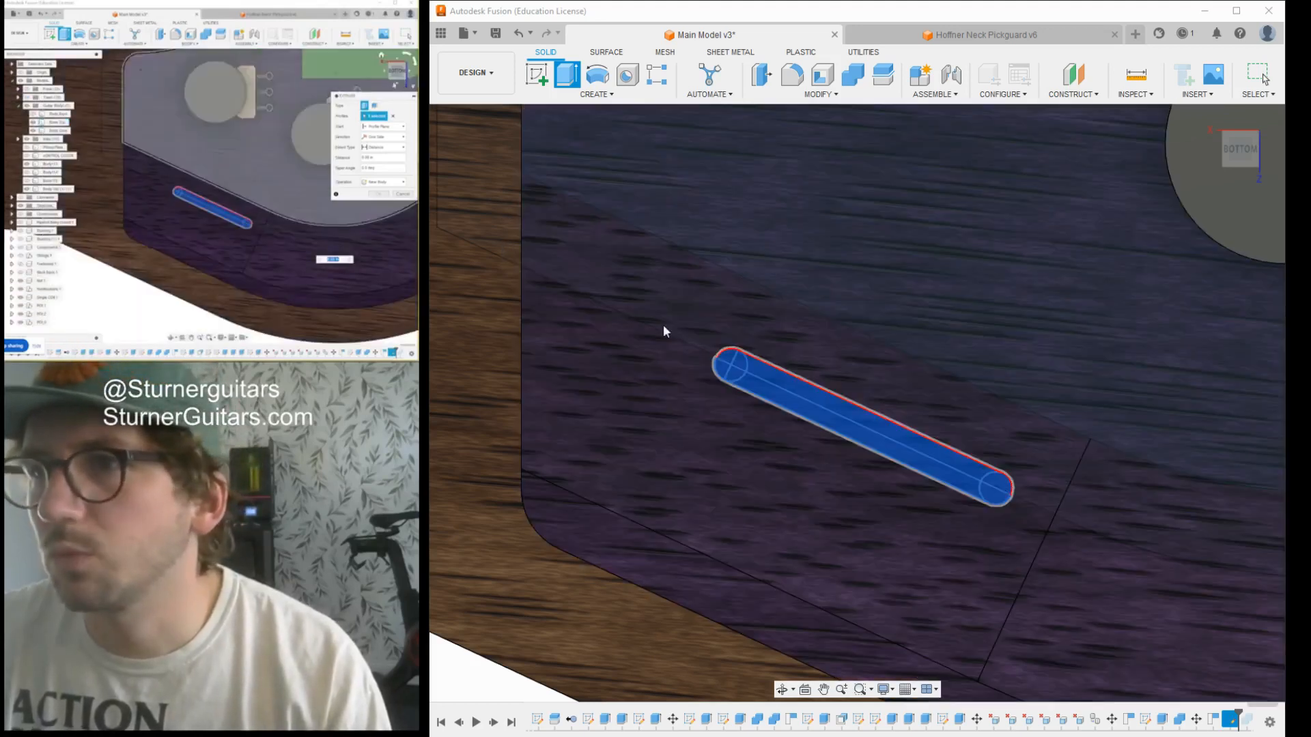
- Show the top body and extrude the slot profiles as a symmetric cut through the cavity floor
{"action": "scroll", "coordinate": [870, 427], "scroll_direction": "down", "scroll_amount": 3}
{"action": "left_click_drag", "start_coordinate": [1234, 163], "coordinate": [1180, 118]}
{"action": "left_click_drag", "start_coordinate": [839, 433], "coordinate": [838, 338]}
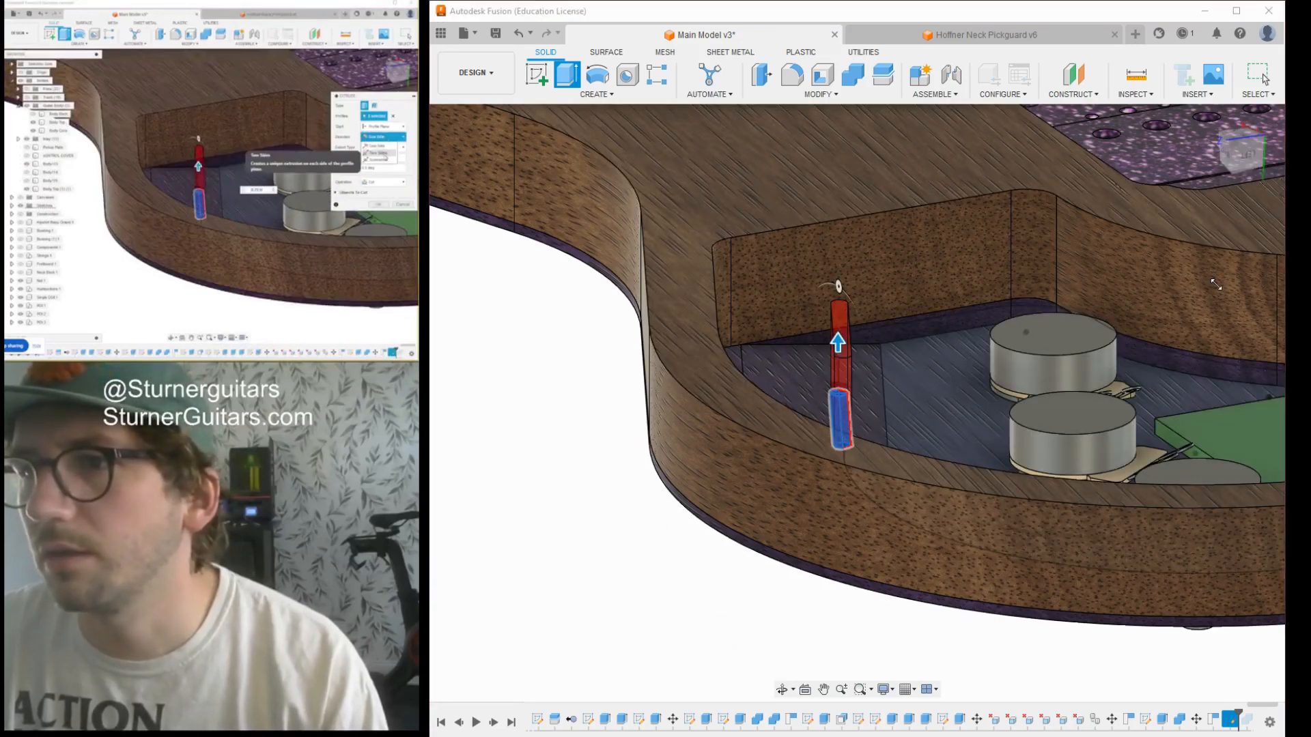
{"action": "left_click", "coordinate": [383, 159]}
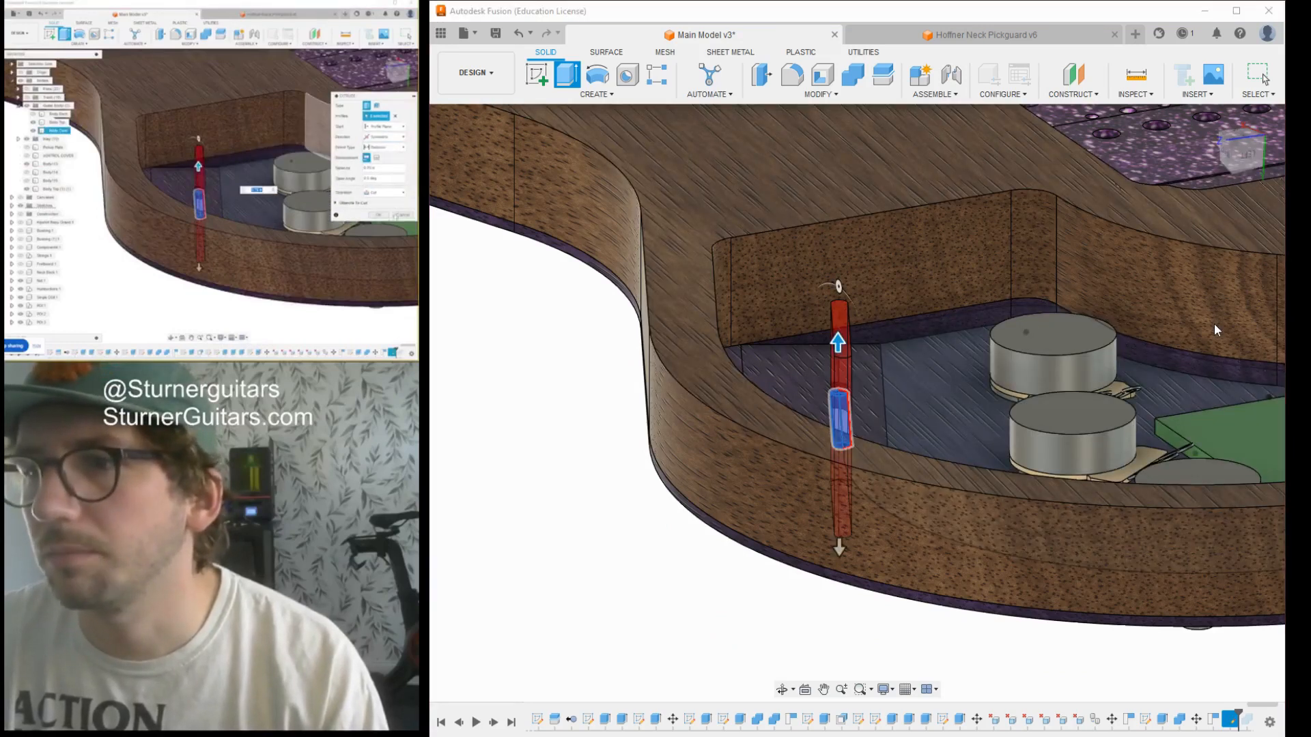
{"action": "left_click", "coordinate": [379, 215]}
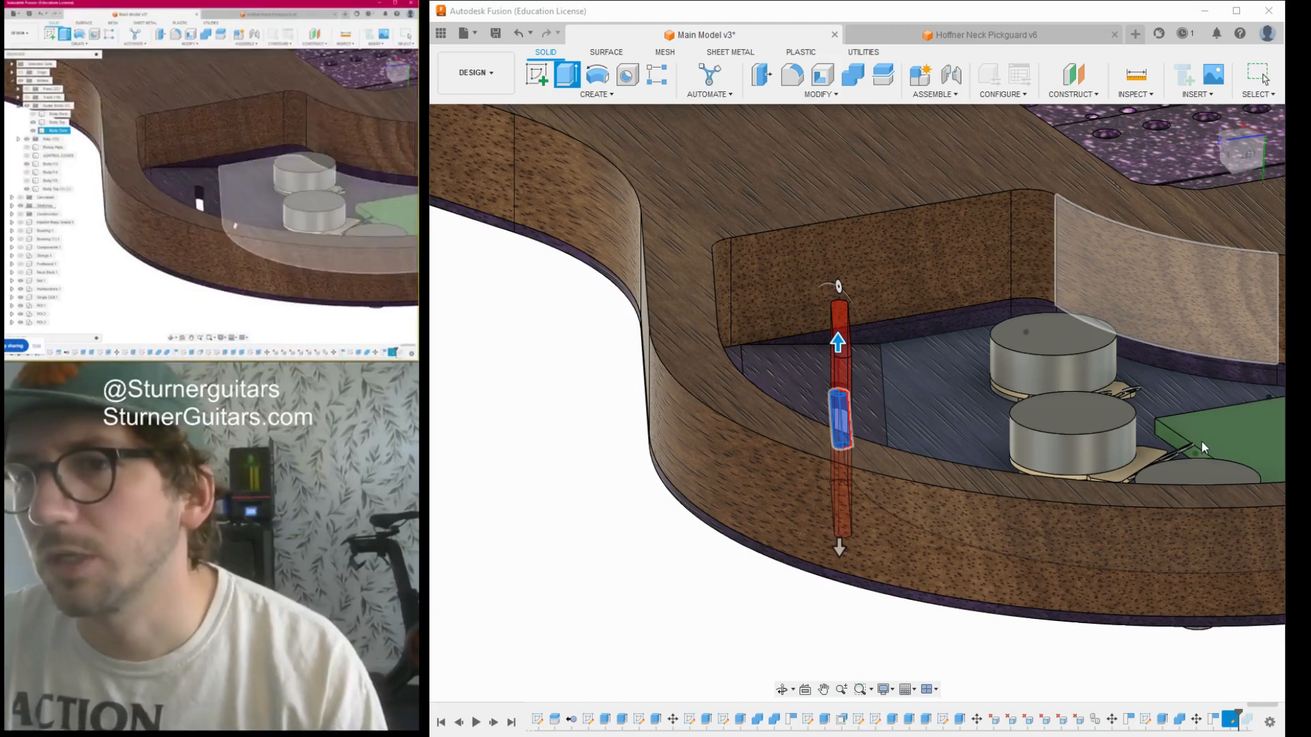
- Examine the new switch slot in the cavity floor from the back and at oblique angles
{"action": "scroll", "coordinate": [907, 467], "scroll_direction": "down", "scroll_amount": 3}
{"action": "middle_click_drag", "start_coordinate": [865, 436], "coordinate": [887, 372]}
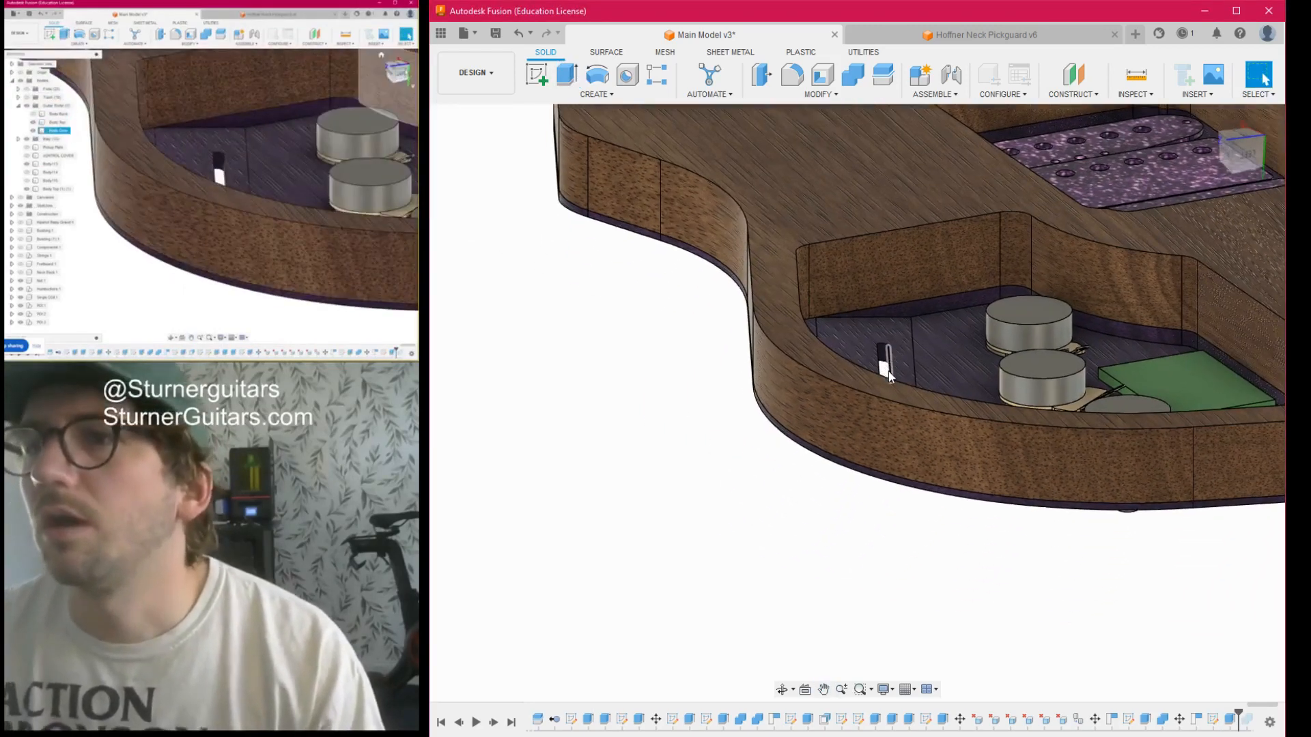
{"action": "scroll", "coordinate": [886, 373], "scroll_direction": "up", "scroll_amount": 5}
{"action": "left_click", "coordinate": [1260, 152]}
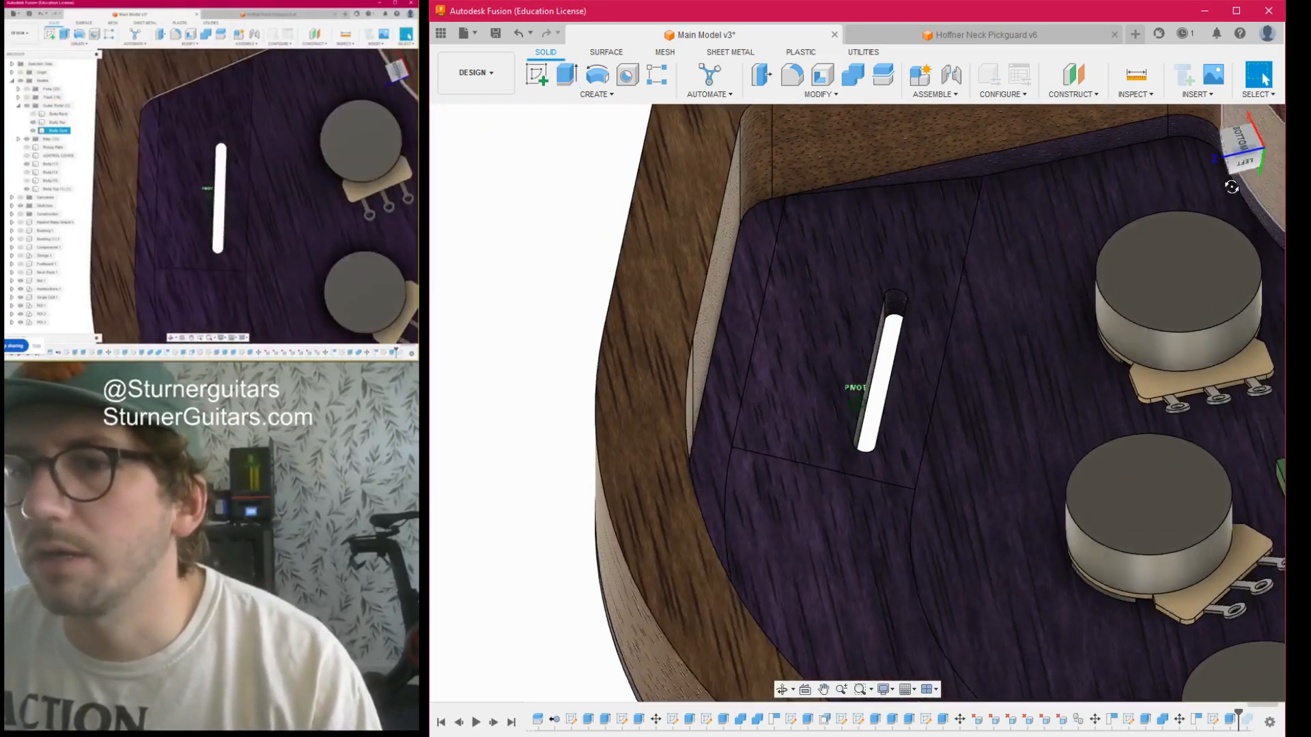
{"action": "mouse_move", "coordinate": [1258, 151]}
{"action": "left_mouse_down"}
{"action": "mouse_move", "coordinate": [1266, 93]}
{"action": "mouse_move", "coordinate": [1254, 226]}
{"action": "mouse_move", "coordinate": [1275, 198]}
{"action": "mouse_move", "coordinate": [1270, 297]}
{"action": "mouse_move", "coordinate": [1276, 213]}
{"action": "mouse_move", "coordinate": [1253, 152]}
{"action": "left_mouse_up"}
{"action": "left_click", "coordinate": [1244, 148]}
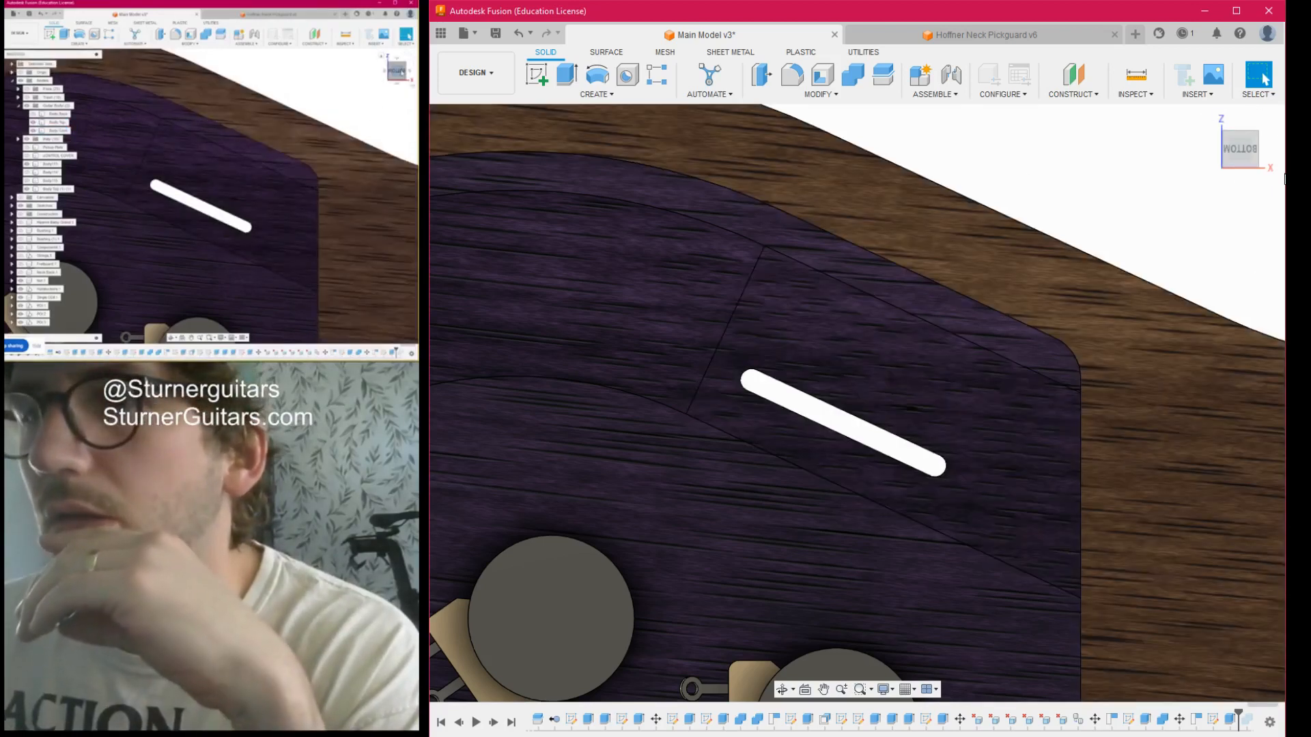
{"action": "mouse_move", "coordinate": [1251, 150]}
{"action": "left_mouse_down"}
{"action": "mouse_move", "coordinate": [1198, 159]}
{"action": "mouse_move", "coordinate": [1255, 134]}
{"action": "mouse_move", "coordinate": [1239, 135]}
{"action": "mouse_move", "coordinate": [1240, 119]}
{"action": "left_mouse_up"}
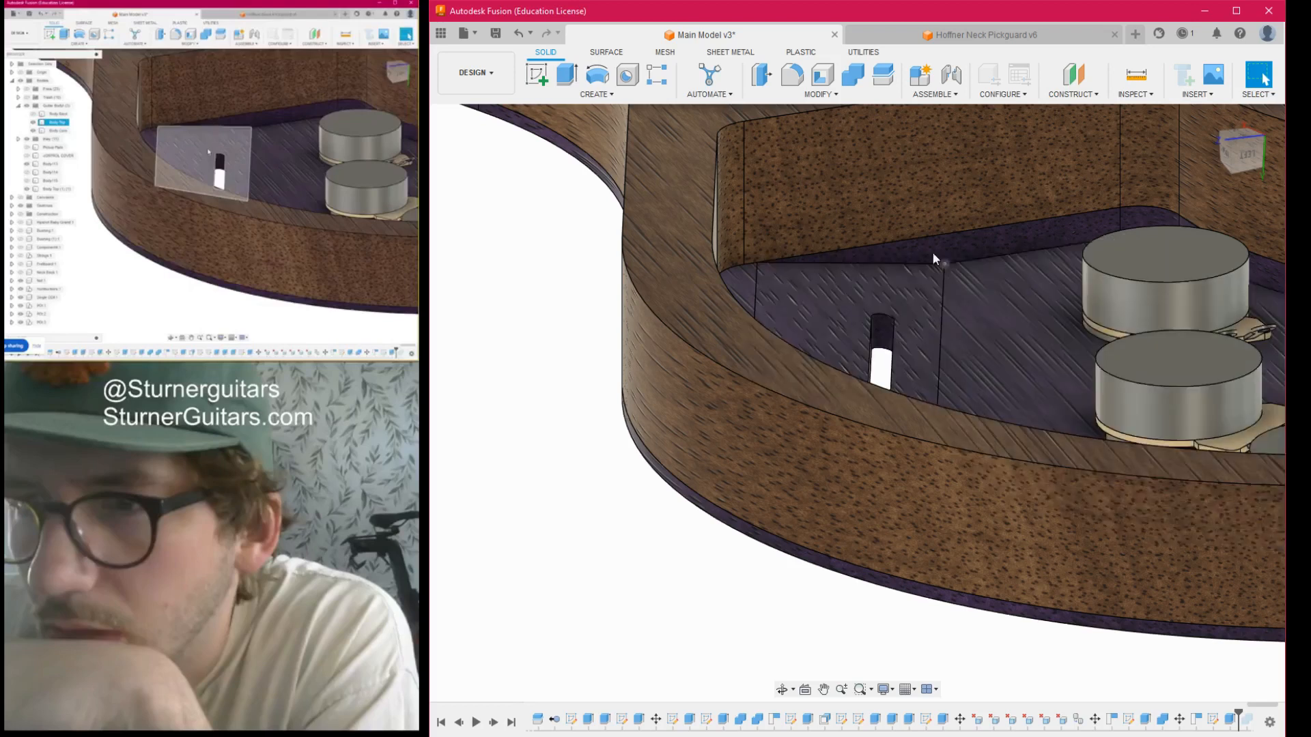
{"action": "scroll", "coordinate": [787, 190], "scroll_direction": "down", "scroll_amount": 2}
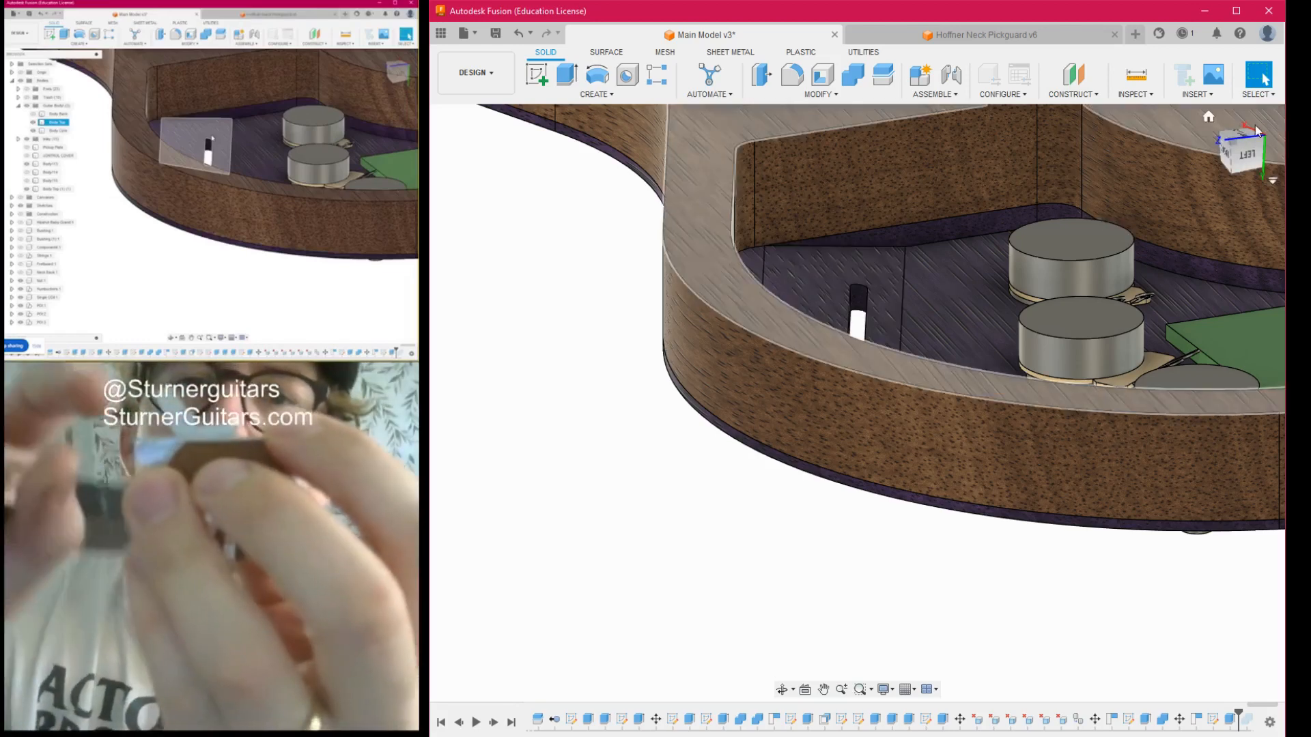
{"action": "left_click_drag", "start_coordinate": [1246, 150], "coordinate": [1224, 169]}
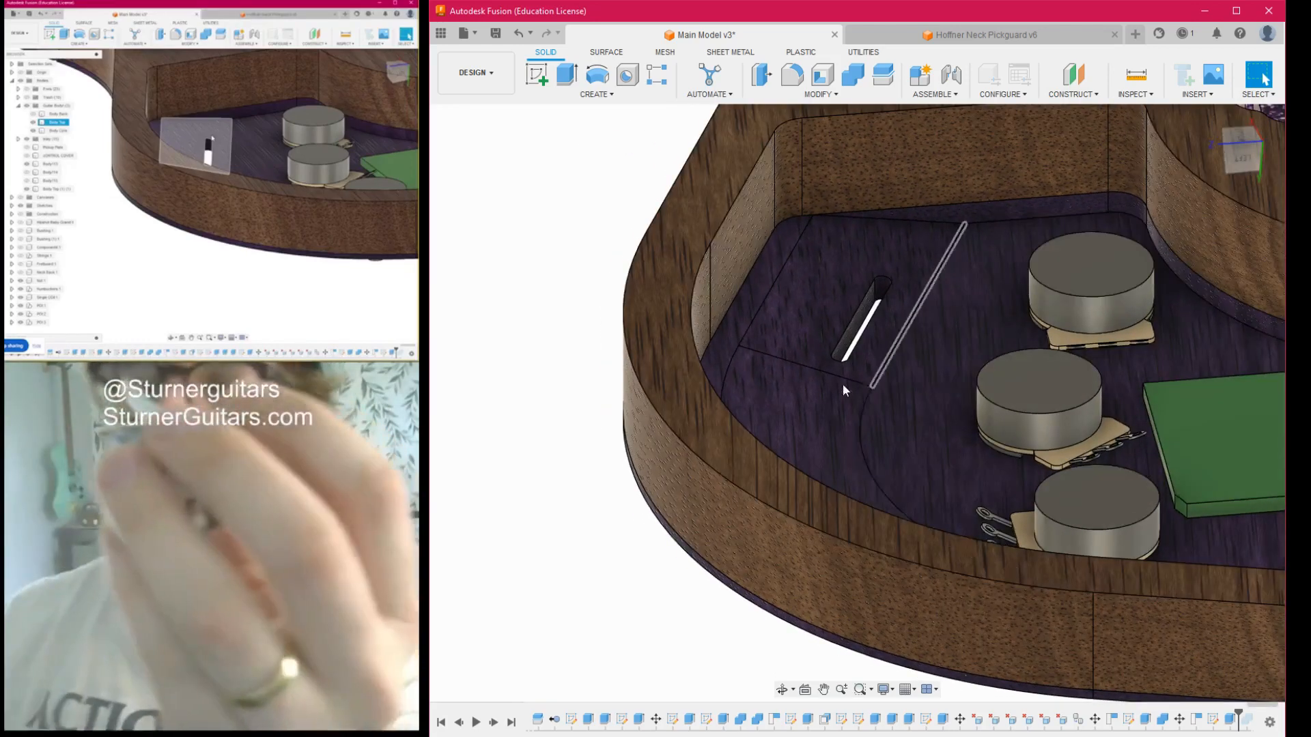
- Measure the depth edge at the end of the switch slot to check the thickness of the cavity floor
{"action": "scroll", "coordinate": [843, 383], "scroll_direction": "up", "scroll_amount": 4}
{"action": "middle_click_drag", "start_coordinate": [938, 216], "coordinate": [845, 315]}
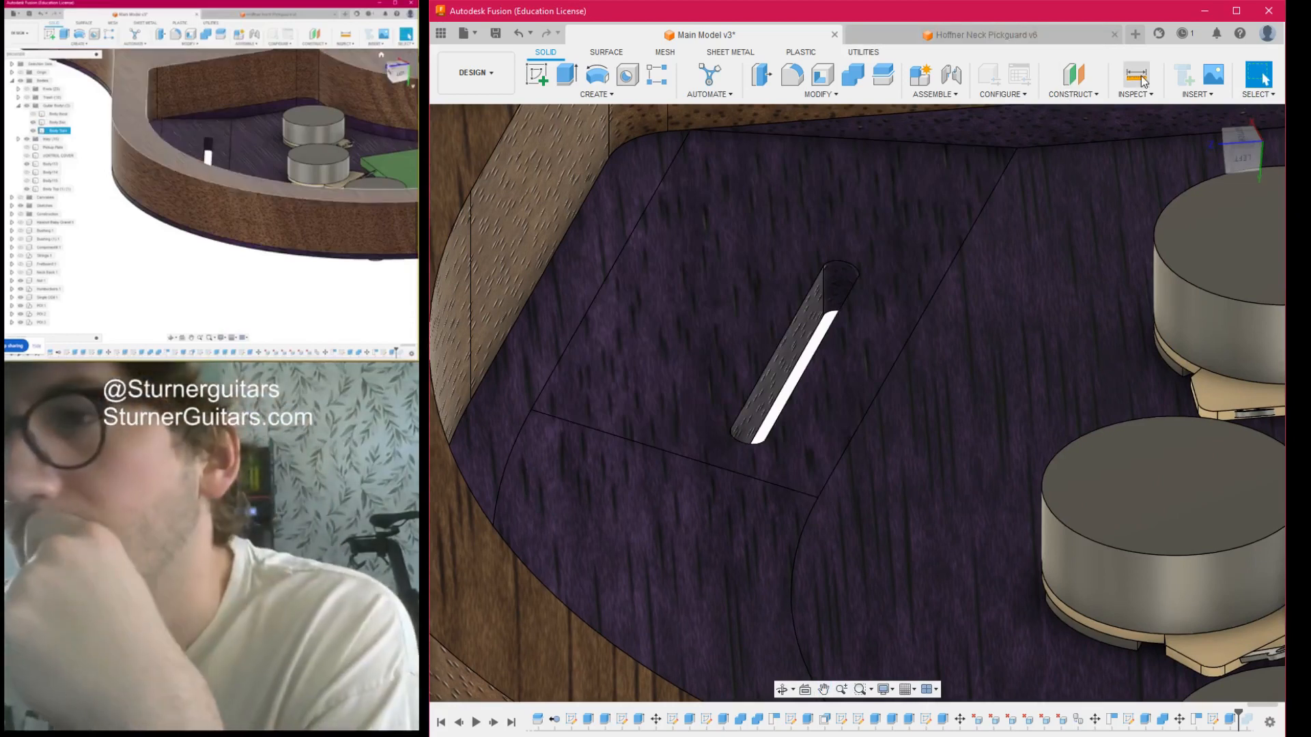
{"action": "scroll", "coordinate": [852, 287], "scroll_direction": "up", "scroll_amount": 5}
{"action": "left_click", "coordinate": [839, 290]}
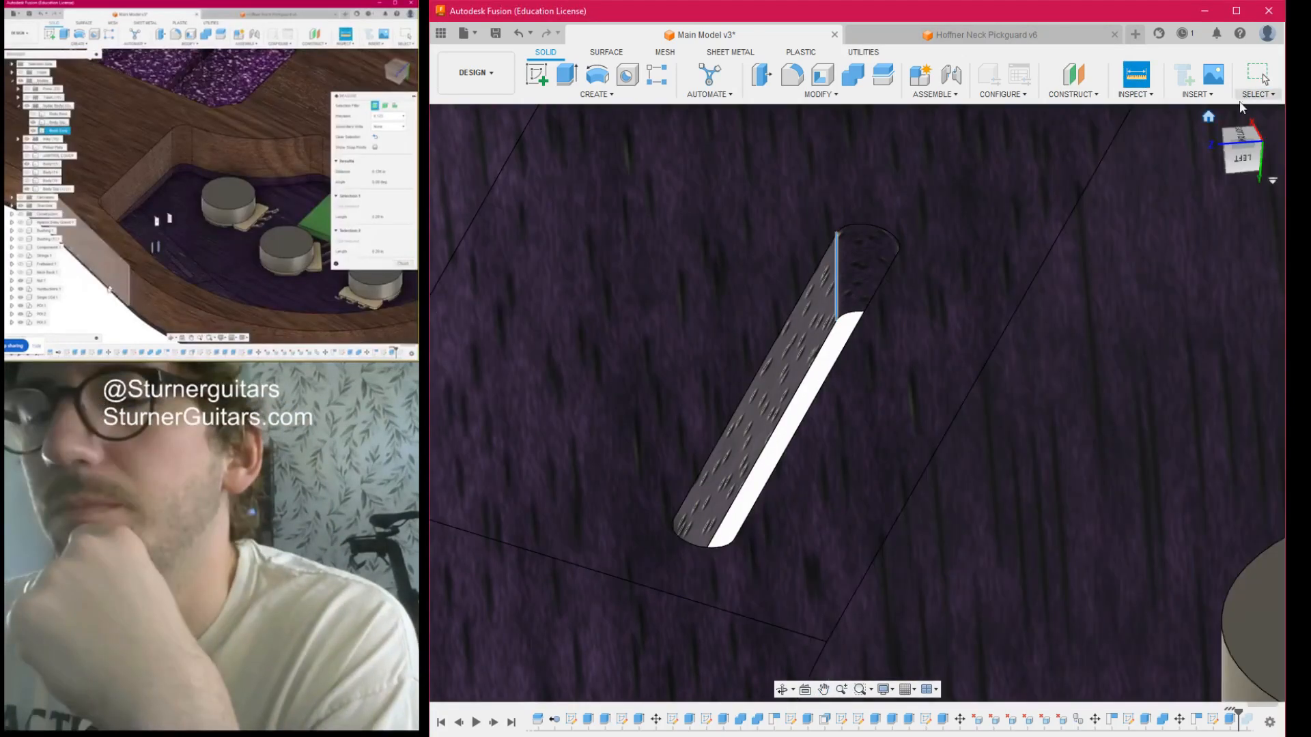
- Measure between the two depth edges at the rounded end of the switch slot, then remeasure a single edge
{"action": "left_click_drag", "start_coordinate": [1237, 150], "coordinate": [1278, 152]}
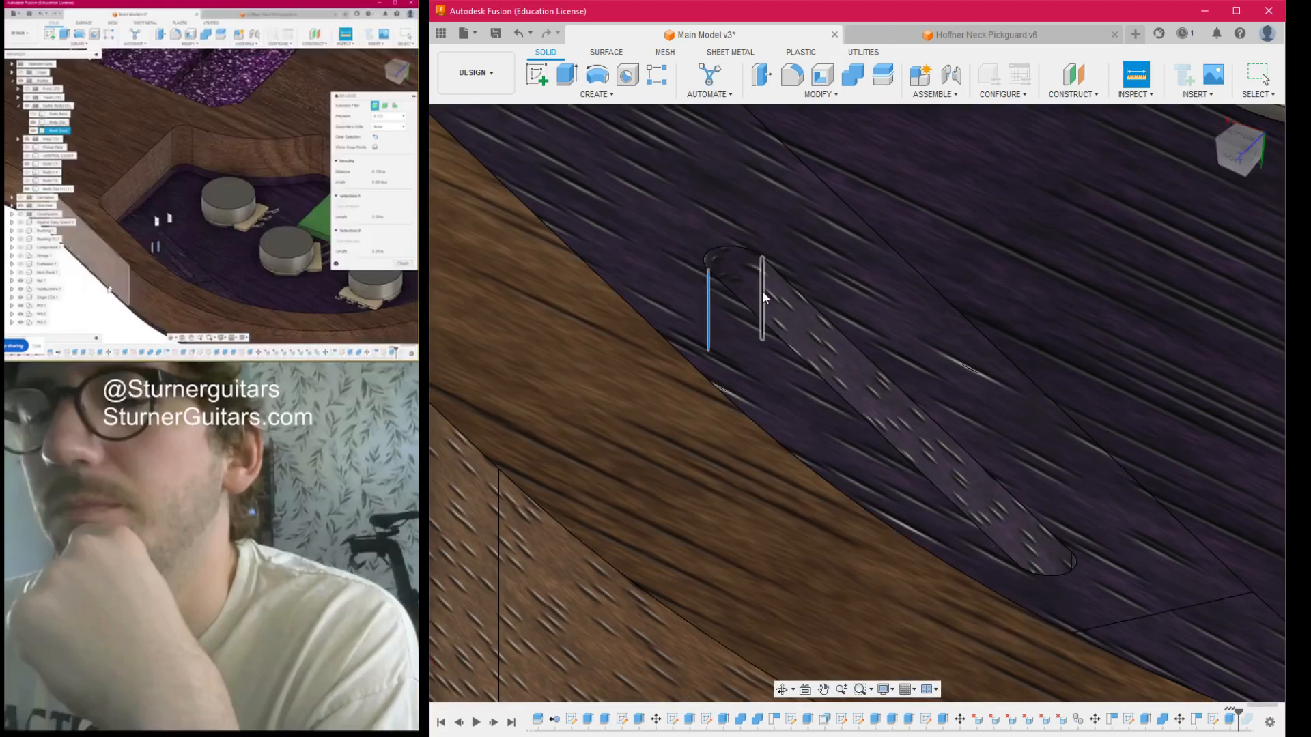
{"action": "left_click", "coordinate": [763, 292]}
{"action": "scroll", "coordinate": [786, 567], "scroll_direction": "down", "scroll_amount": 6}
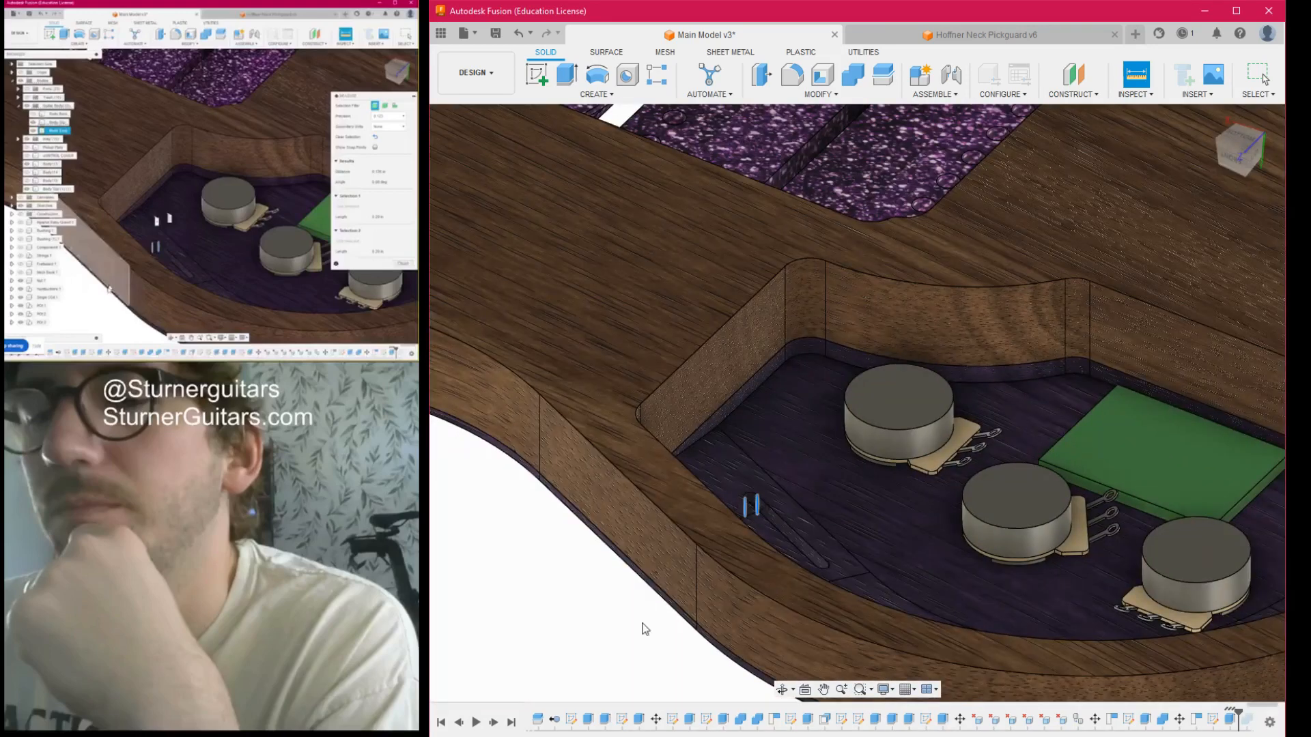
{"action": "scroll", "coordinate": [745, 519], "scroll_direction": "up", "scroll_amount": 8}
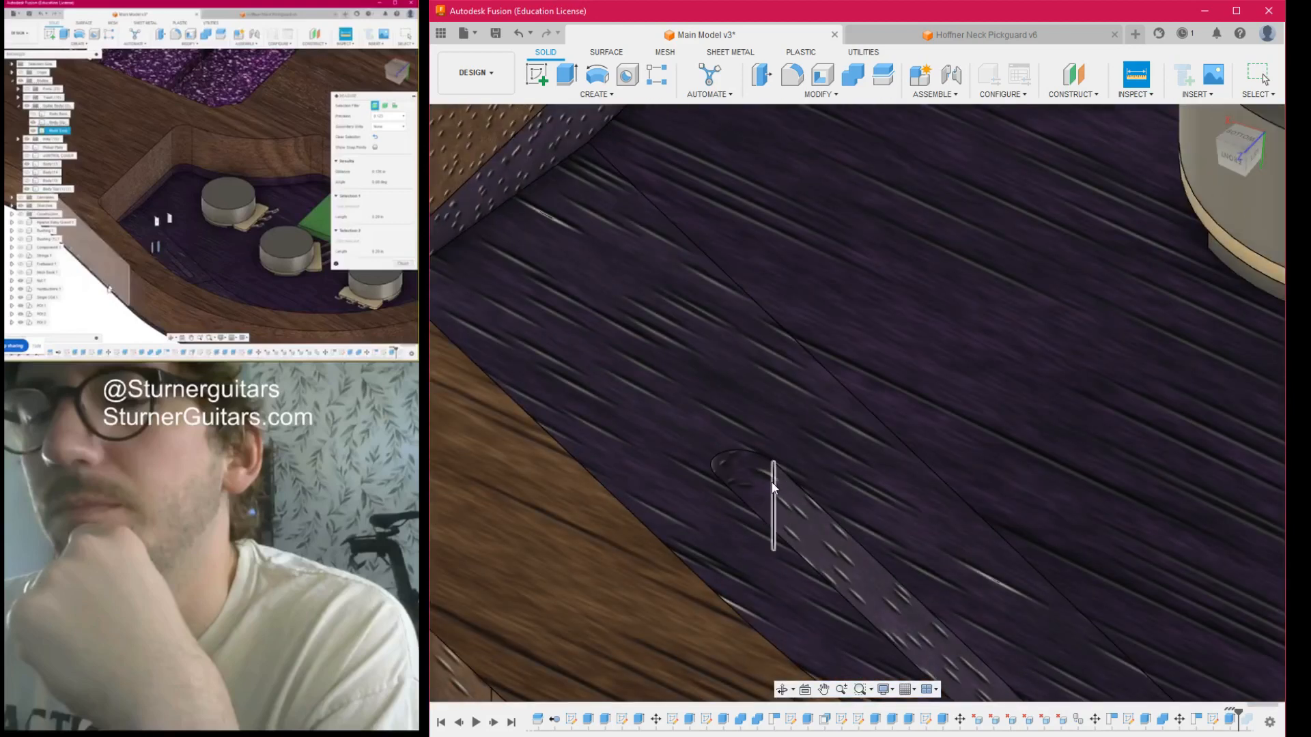
{"action": "scroll", "coordinate": [772, 482], "scroll_direction": "down", "scroll_amount": 5}
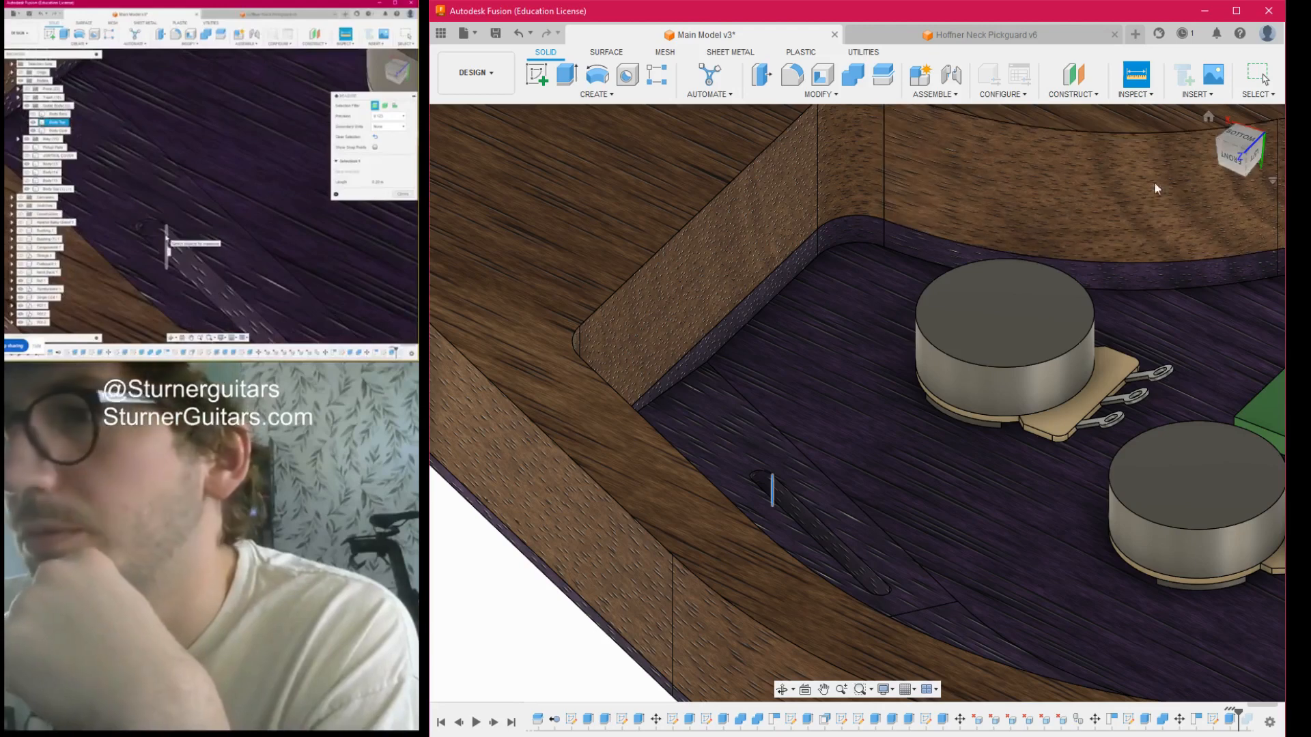
- Examine the switch slot and the surrounding cavity floor from several oblique angles, close up and from farther away
{"action": "mouse_move", "coordinate": [1223, 142]}
{"action": "left_mouse_down"}
{"action": "mouse_move", "coordinate": [1270, 171]}
{"action": "mouse_move", "coordinate": [1290, 130]}
{"action": "mouse_move", "coordinate": [1287, 164]}
{"action": "mouse_move", "coordinate": [1309, 143]}
{"action": "left_mouse_up"}
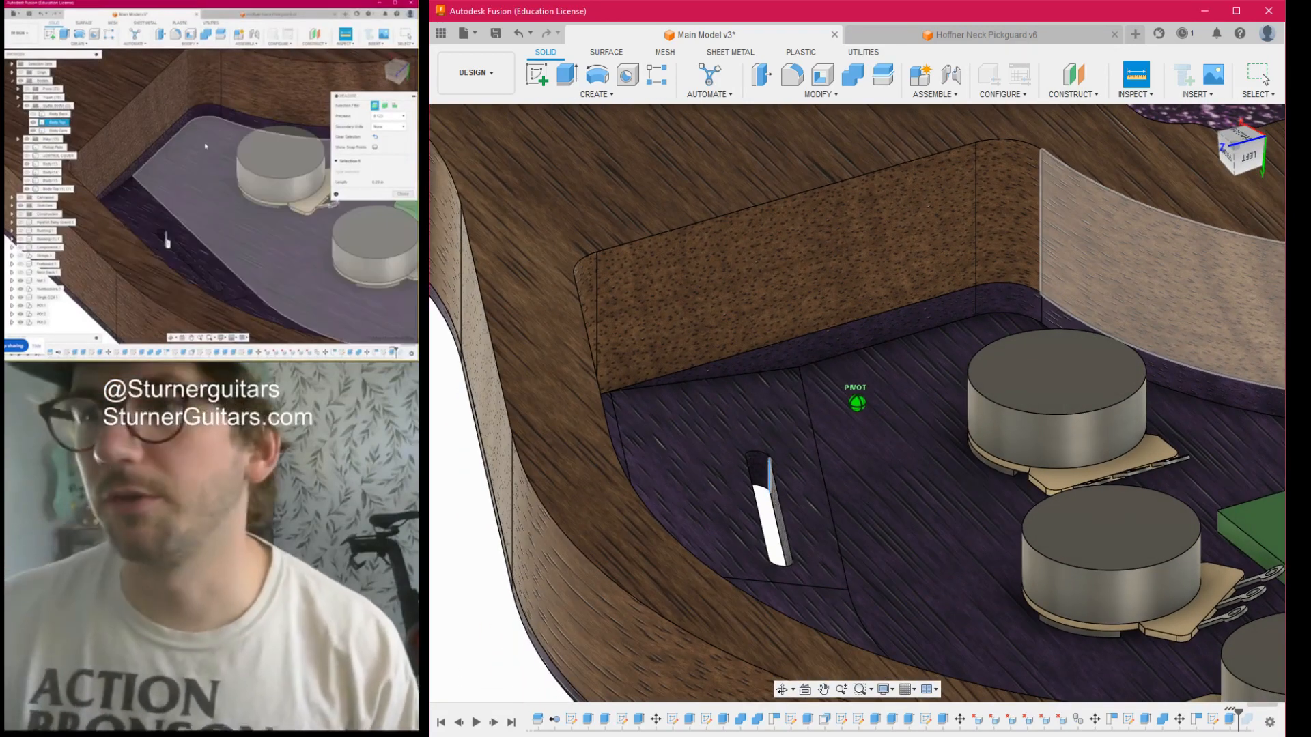
{"action": "scroll", "coordinate": [754, 498], "scroll_direction": "up", "scroll_amount": 3}
{"action": "mouse_move", "coordinate": [771, 493]}
{"action": "middle_mouse_down"}
{"action": "mouse_move", "coordinate": [754, 436]}
{"action": "mouse_move", "coordinate": [733, 423]}
{"action": "middle_mouse_up"}
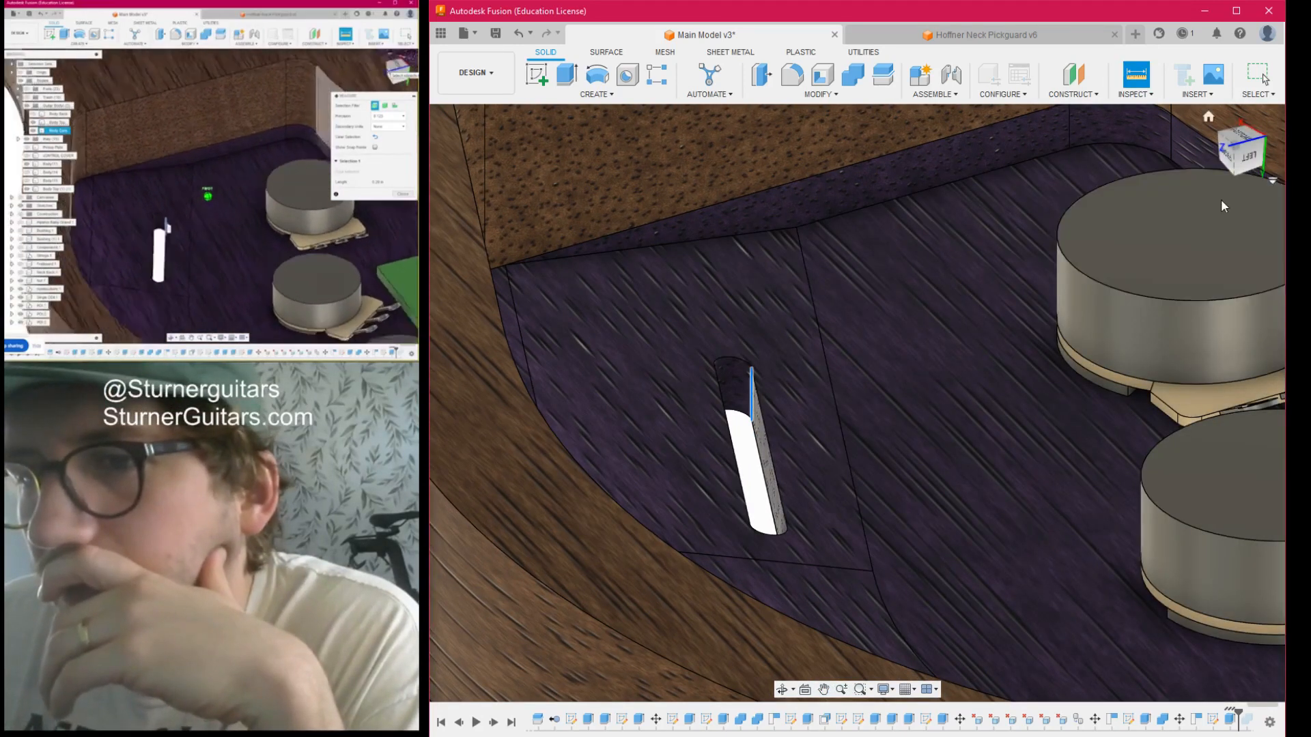
{"action": "mouse_move", "coordinate": [1242, 128]}
{"action": "left_mouse_down"}
{"action": "mouse_move", "coordinate": [1240, 17]}
{"action": "mouse_move", "coordinate": [1294, 2]}
{"action": "mouse_move", "coordinate": [1260, 9]}
{"action": "mouse_move", "coordinate": [1233, 47]}
{"action": "mouse_move", "coordinate": [1248, 159]}
{"action": "left_mouse_up"}
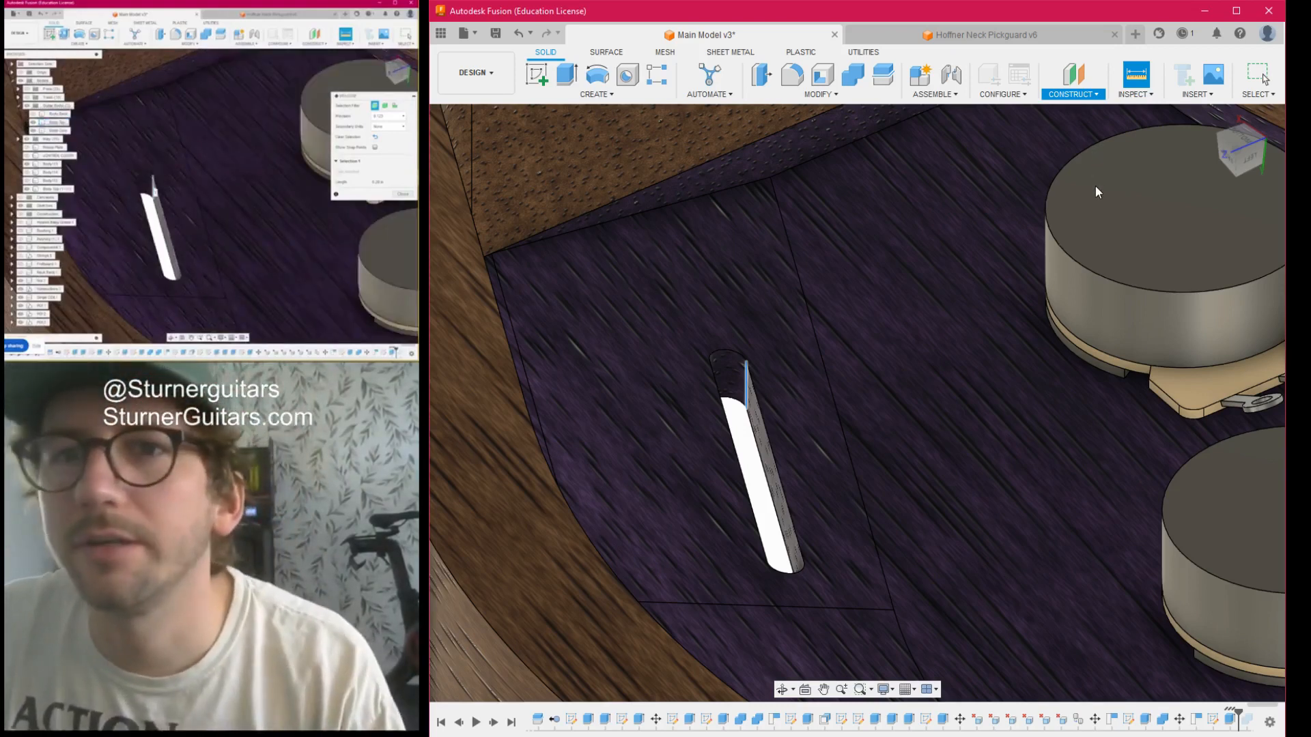
{"action": "scroll", "coordinate": [911, 239], "scroll_direction": "down", "scroll_amount": 5}
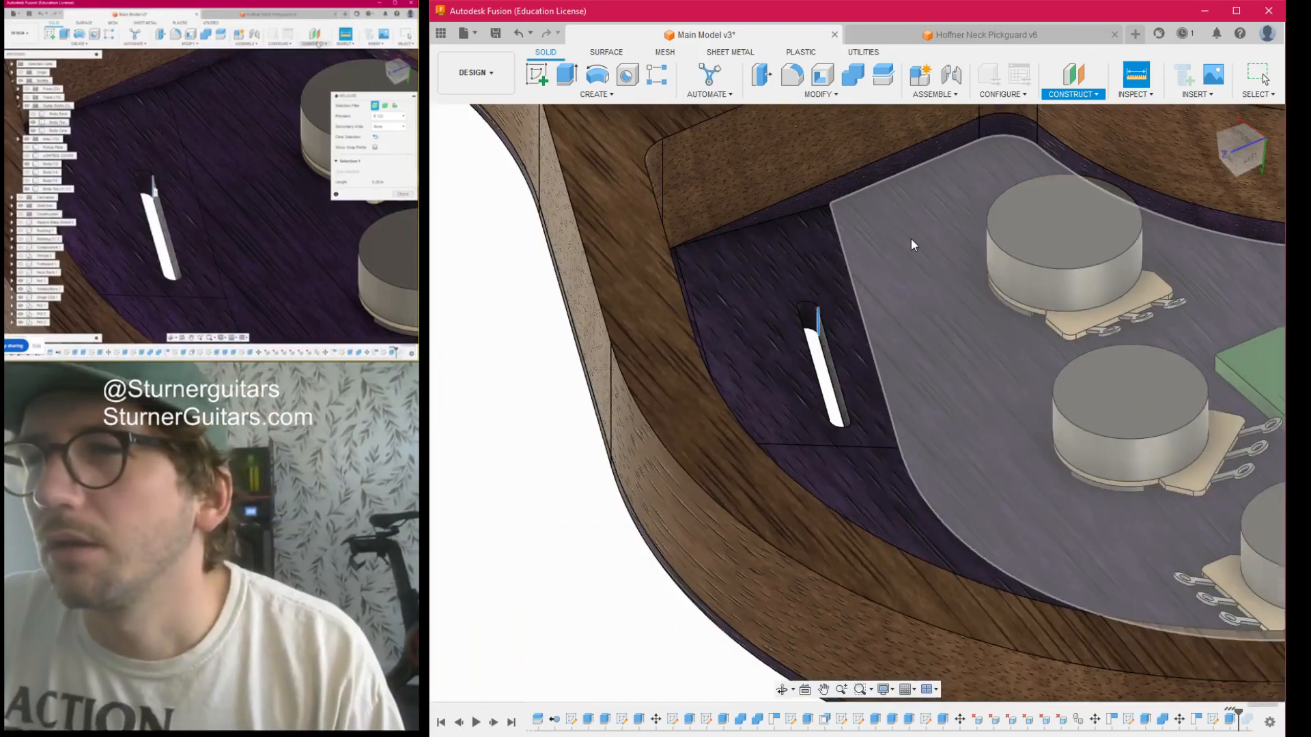
{"action": "middle_click_drag", "start_coordinate": [911, 239], "coordinate": [741, 234]}
{"action": "scroll", "coordinate": [649, 333], "scroll_direction": "up", "scroll_amount": 5}
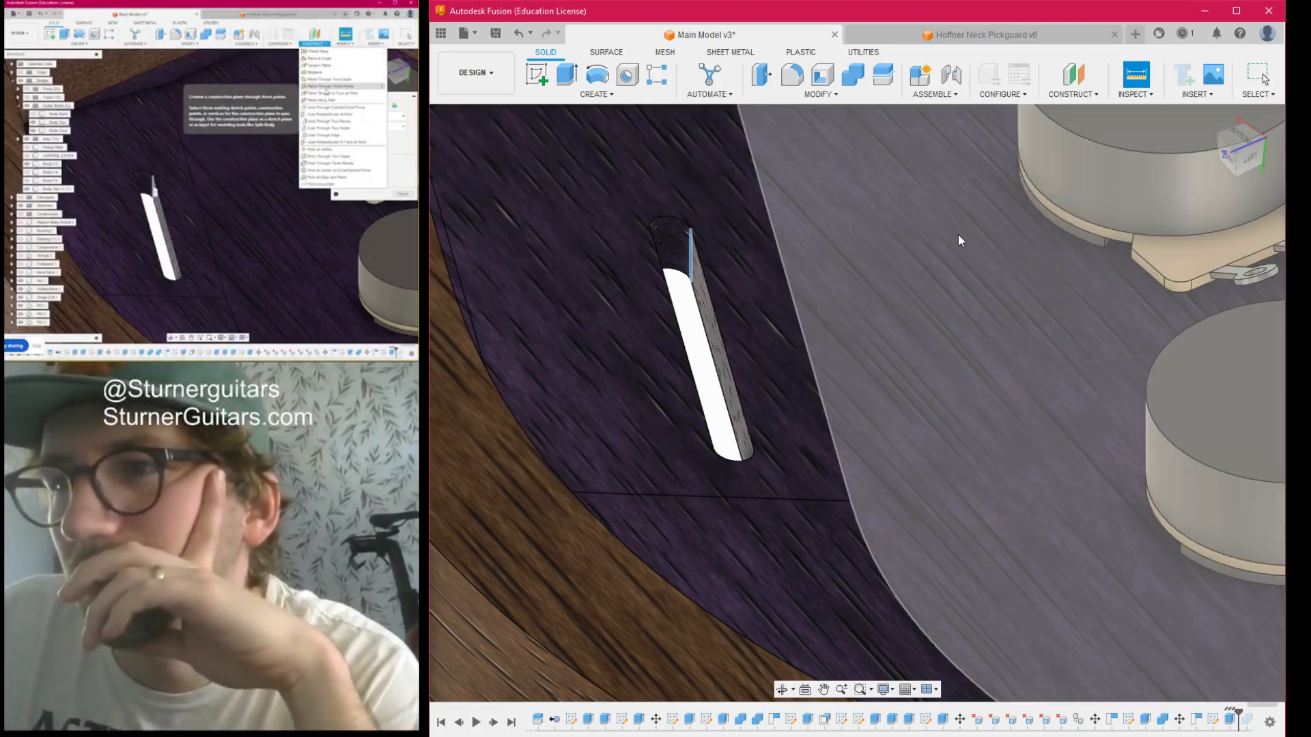
{"action": "scroll", "coordinate": [958, 234], "scroll_direction": "down", "scroll_amount": 3}
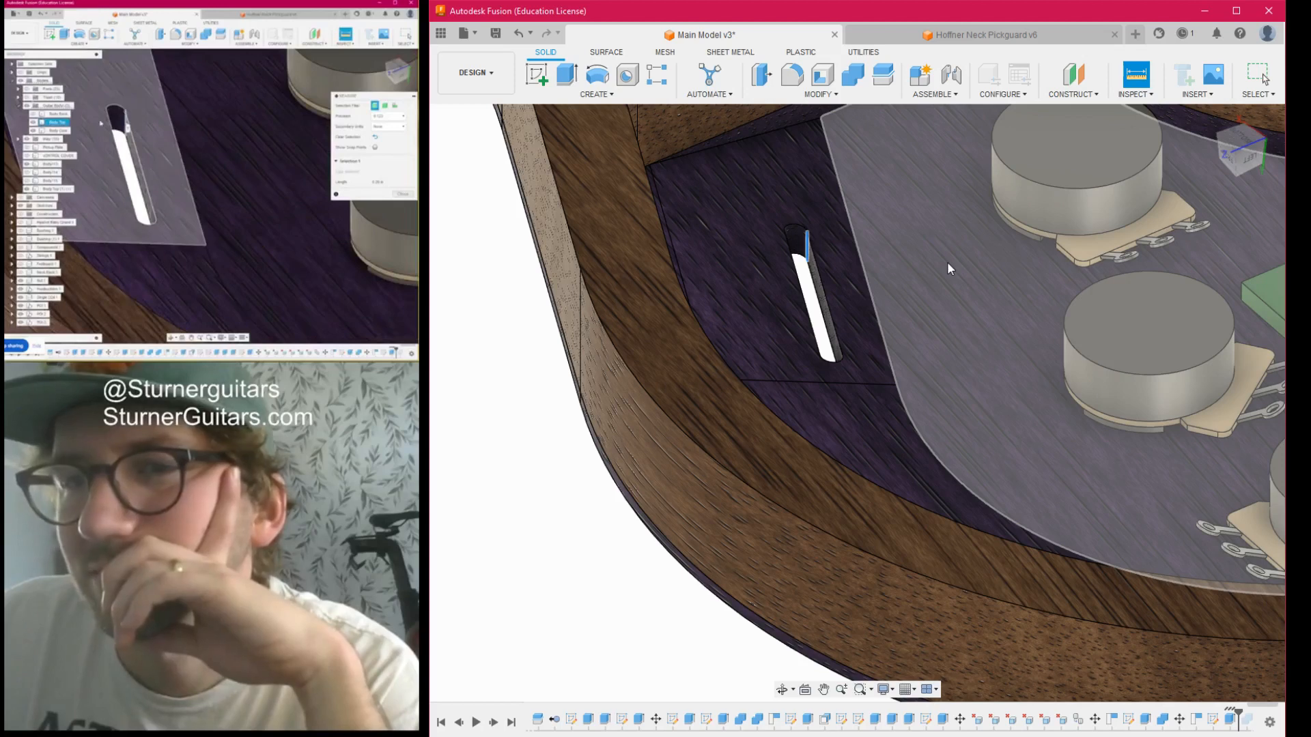
{"action": "scroll", "coordinate": [948, 261], "scroll_direction": "down", "scroll_amount": 3}
{"action": "middle_click_drag", "start_coordinate": [948, 260], "coordinate": [910, 313]}
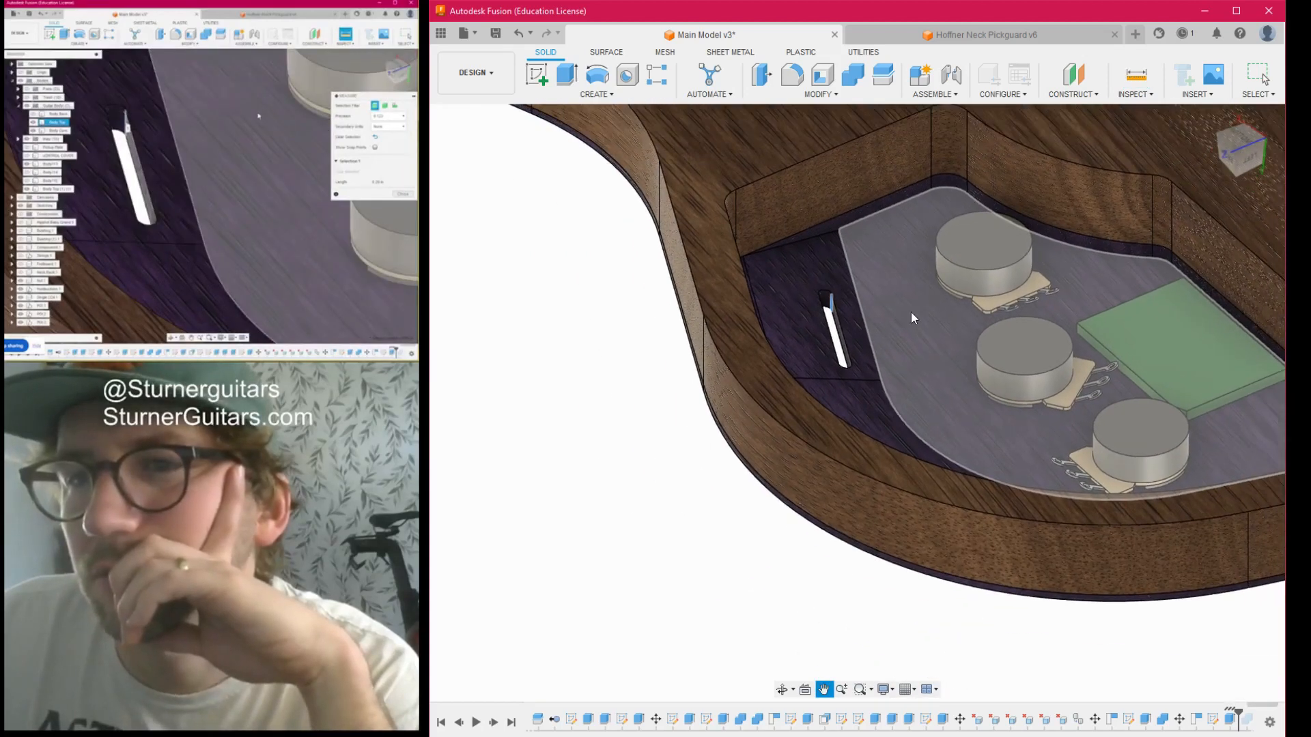
- Start a new sketch parallel to the guitar's back, viewed squarely from the bottom around the electronics cavity
{"action": "left_click", "coordinate": [1244, 142]}
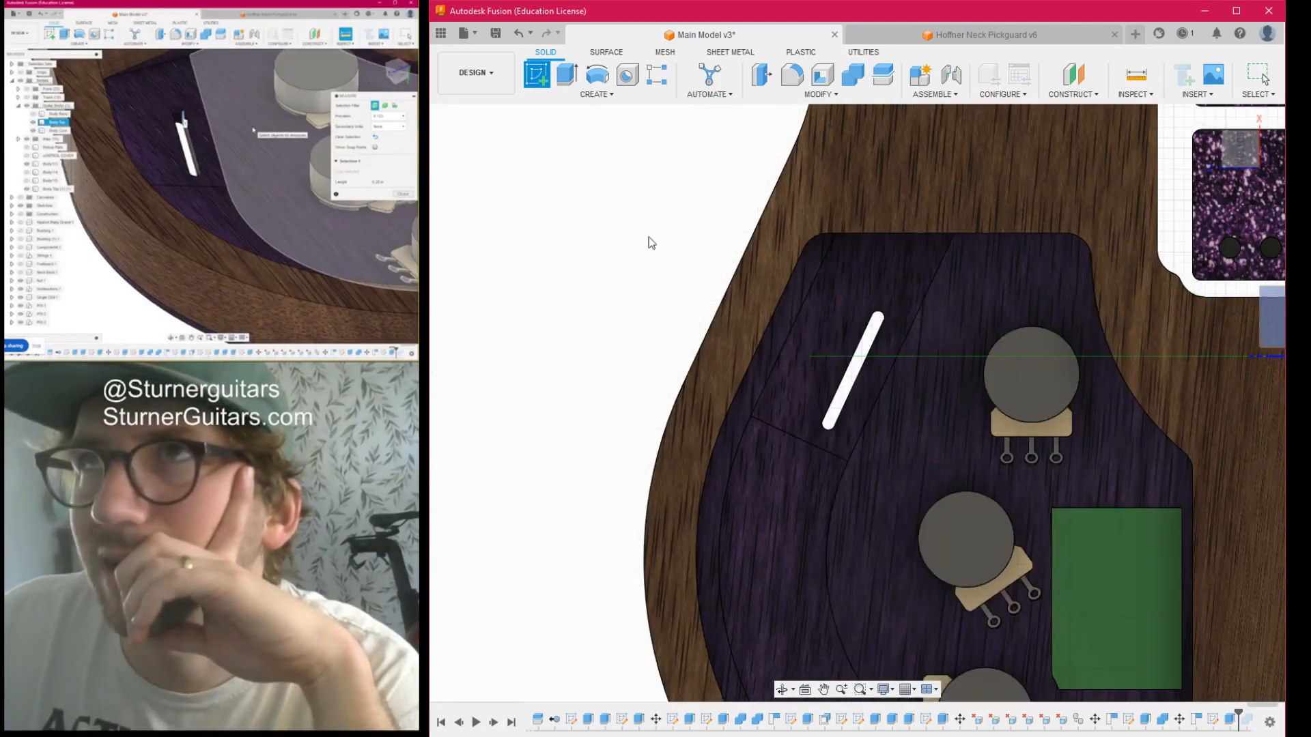
{"action": "scroll", "coordinate": [683, 206], "scroll_direction": "down", "scroll_amount": 3}
{"action": "middle_click_drag", "start_coordinate": [684, 206], "coordinate": [793, 174]}
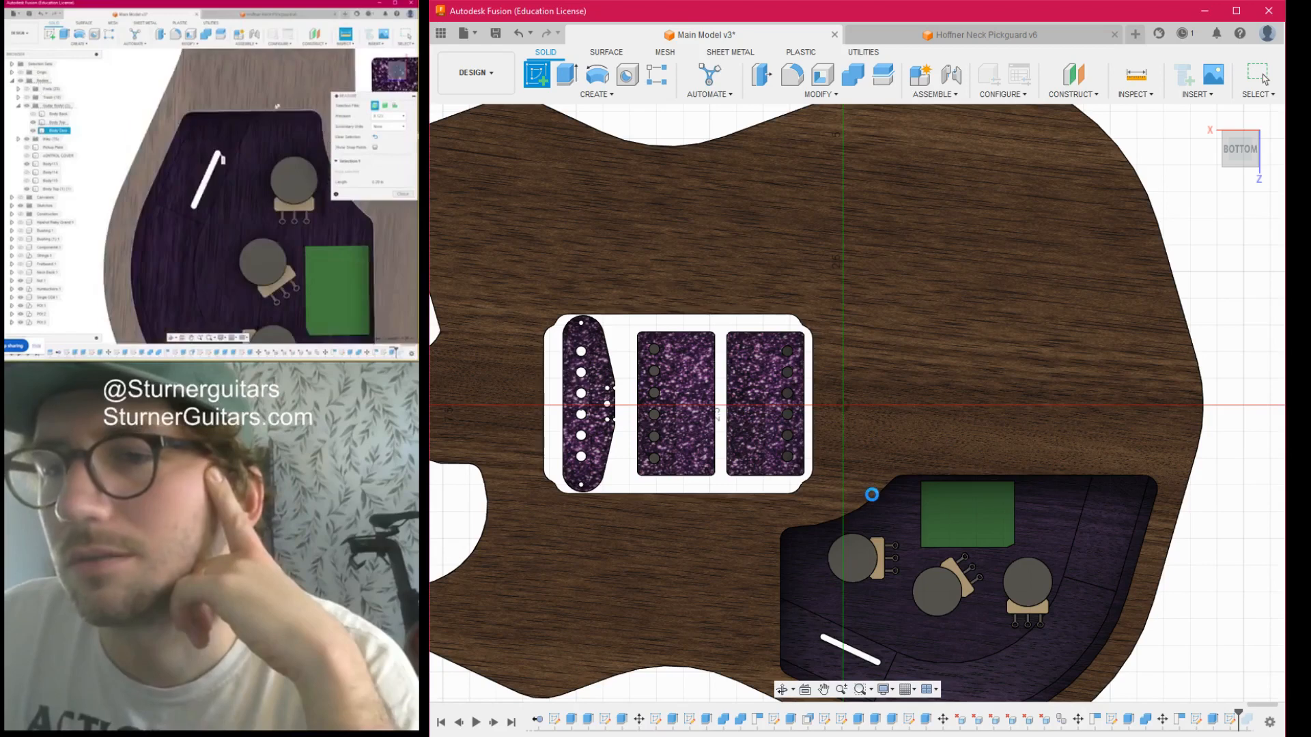
{"action": "scroll", "coordinate": [931, 445], "scroll_direction": "down", "scroll_amount": 4}
{"action": "mouse_move", "coordinate": [930, 445]}
{"action": "middle_mouse_down"}
{"action": "mouse_move", "coordinate": [840, 330]}
{"action": "mouse_move", "coordinate": [635, 462]}
{"action": "mouse_move", "coordinate": [814, 492]}
{"action": "middle_mouse_up"}
{"action": "scroll", "coordinate": [833, 337], "scroll_direction": "up", "scroll_amount": 3}
{"action": "scroll", "coordinate": [772, 362], "scroll_direction": "up", "scroll_amount": 4}
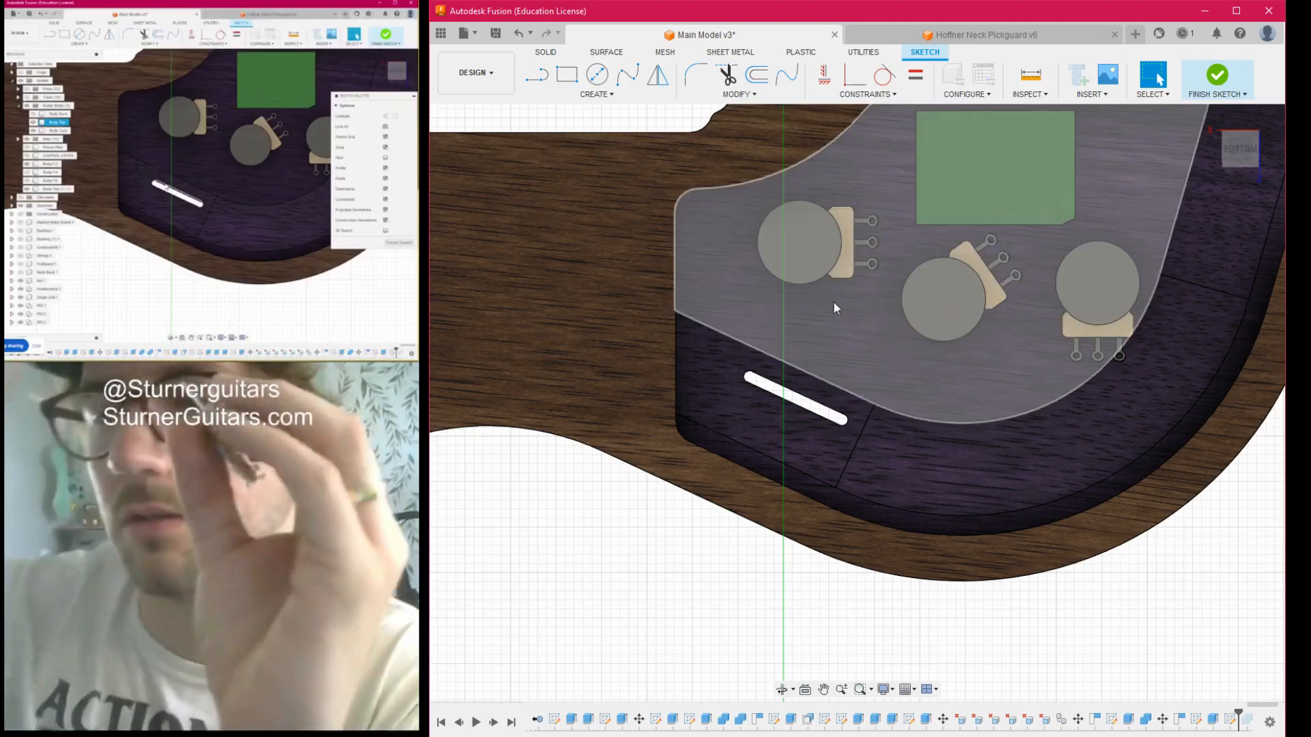
- Project the cavity floor face around the switch slot, including the slot outline, into the sketch
{"action": "middle_click_drag", "start_coordinate": [820, 343], "coordinate": [809, 274]}
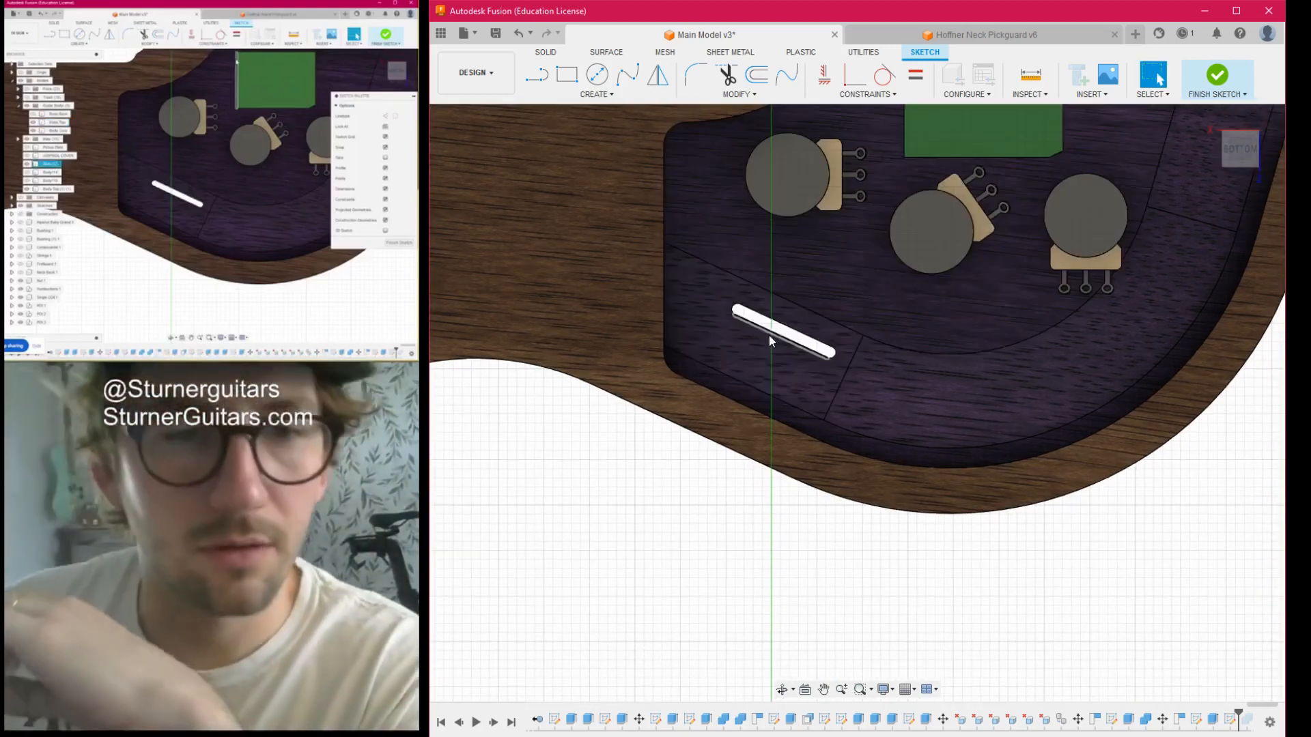
{"action": "left_click", "coordinate": [770, 293]}
{"action": "left_click", "coordinate": [763, 311]}
{"action": "left_click", "coordinate": [1016, 288]}
{"action": "scroll", "coordinate": [786, 335], "scroll_direction": "up", "scroll_amount": 5}
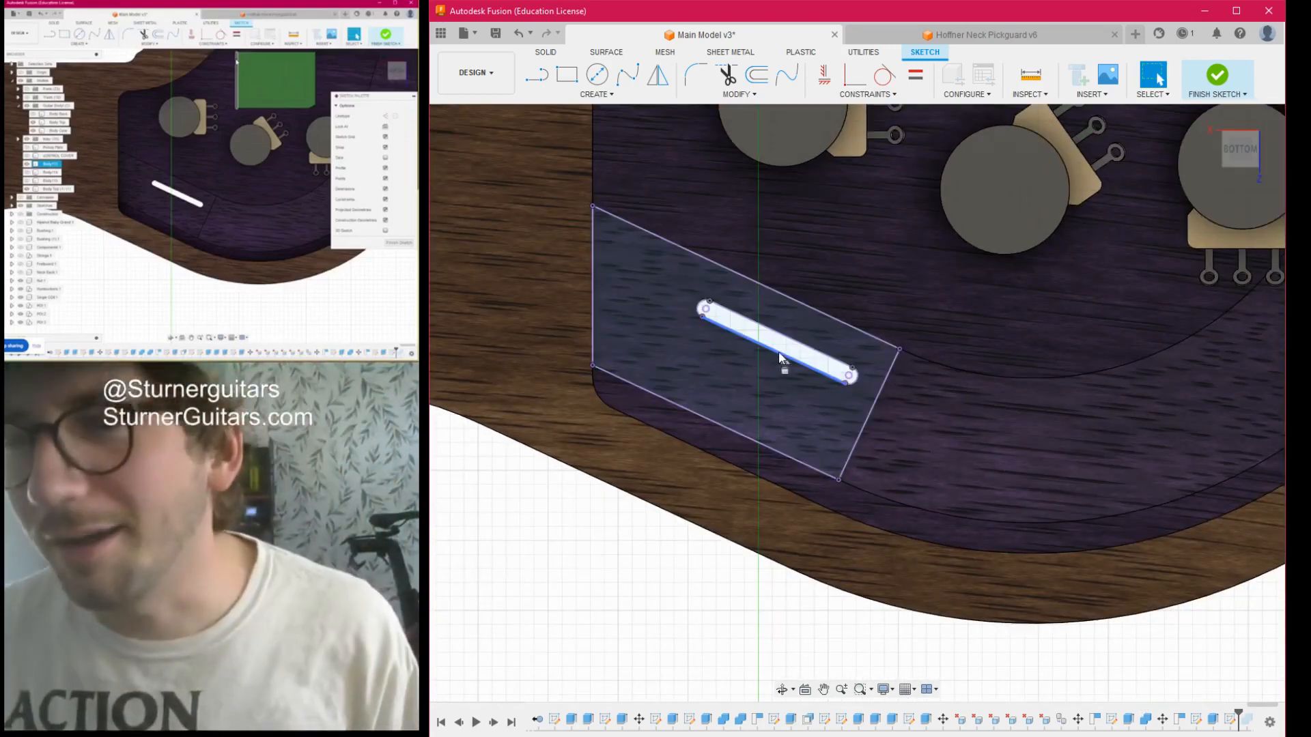
- Copy the slot's long lower edge and place the pasted line in the empty area outside the guitar body
{"action": "key", "text": "ctrl+c"}
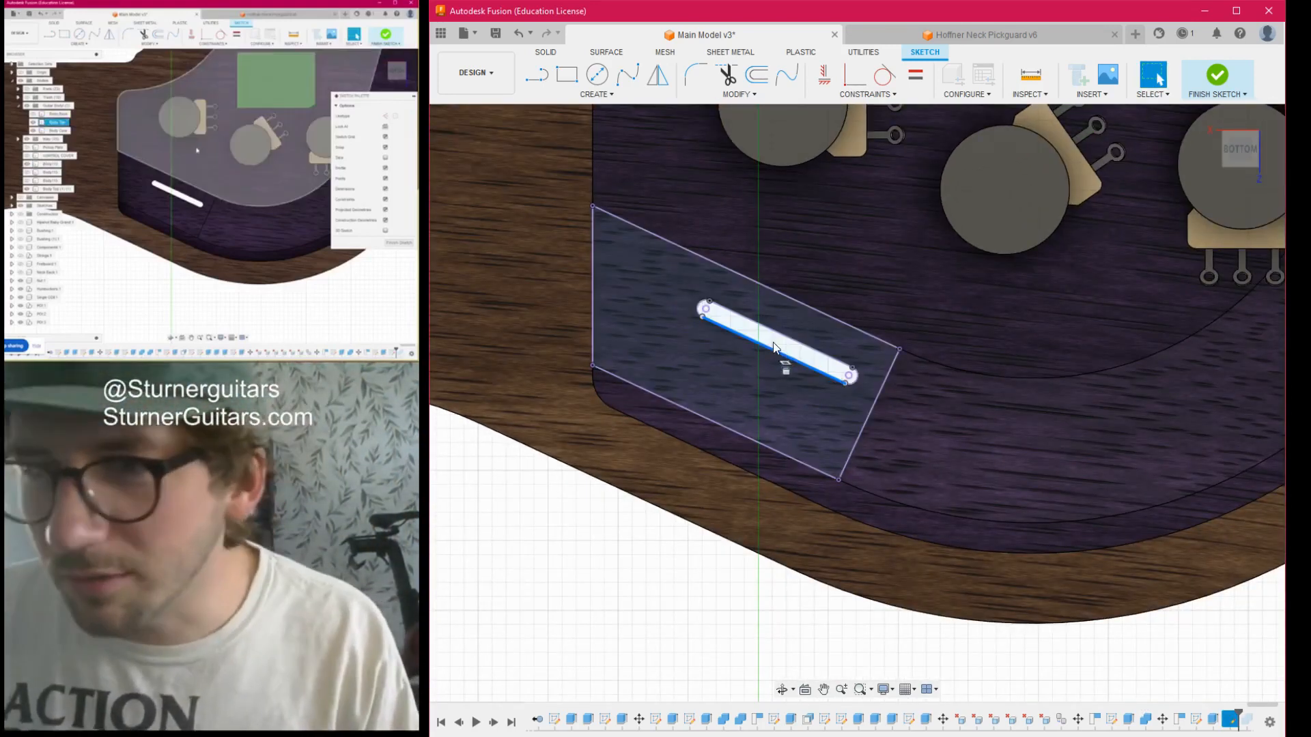
{"action": "key", "text": "ctrl+v"}
{"action": "left_click_drag", "start_coordinate": [756, 334], "coordinate": [612, 601]}
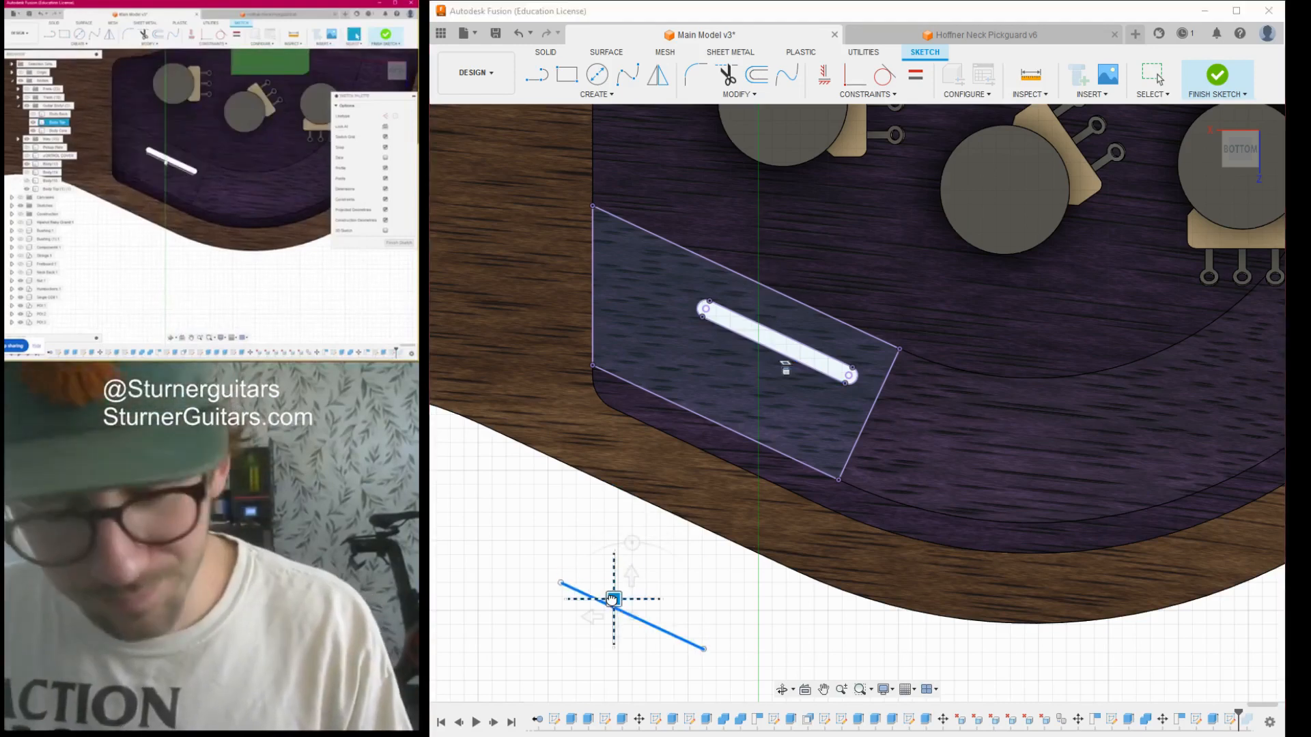
{"action": "scroll", "coordinate": [645, 585], "scroll_direction": "down", "scroll_amount": 3}
{"action": "middle_click_drag", "start_coordinate": [665, 576], "coordinate": [782, 393]}
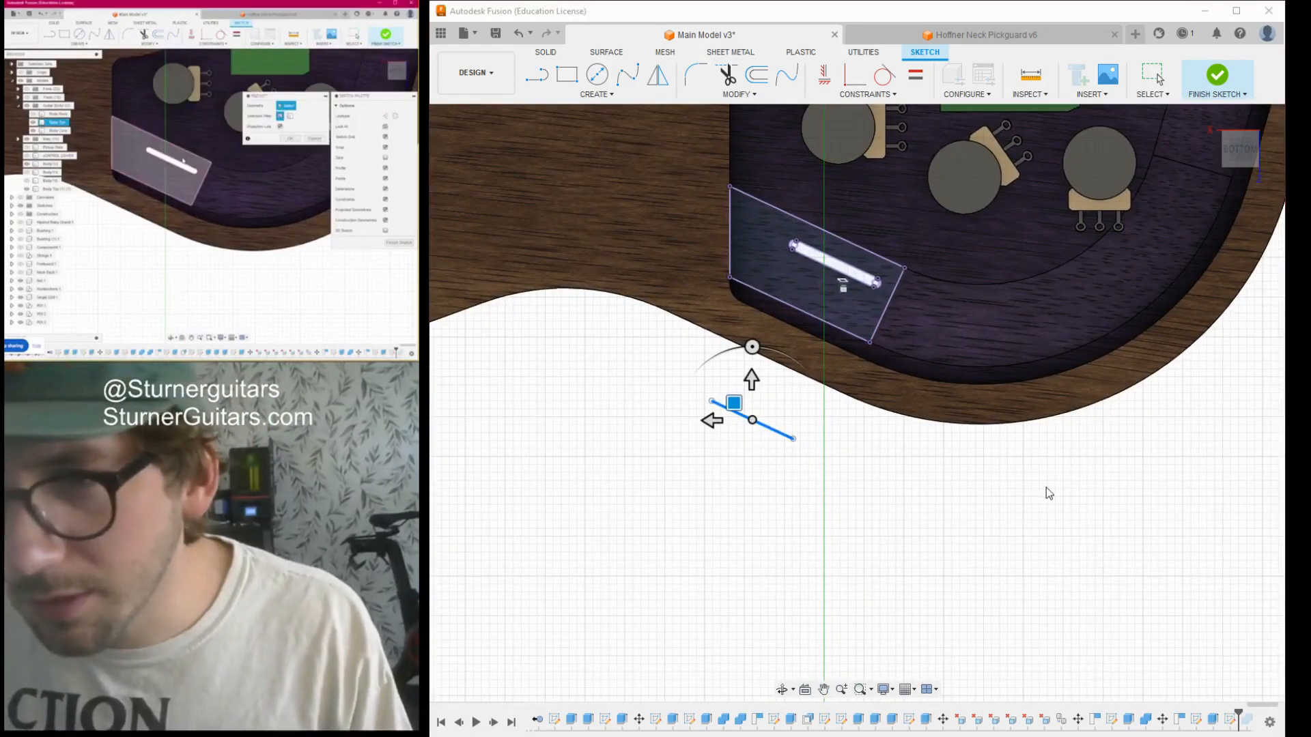
{"action": "left_click", "coordinate": [1204, 464]}
- Draw a 2.00 long line from the upper end of the copied line, running along its direction
{"action": "scroll", "coordinate": [749, 431], "scroll_direction": "up", "scroll_amount": 3}
{"action": "middle_click_drag", "start_coordinate": [744, 416], "coordinate": [810, 451]}
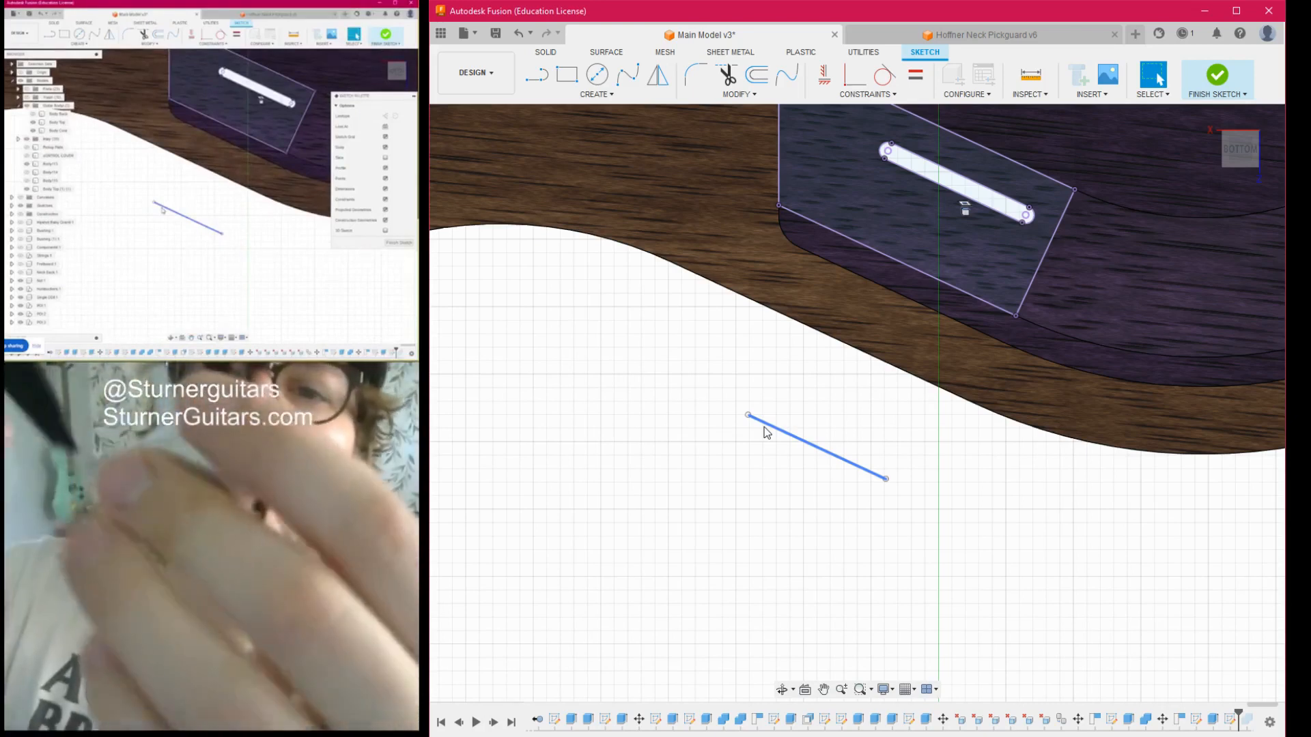
{"action": "key", "text": "l"}
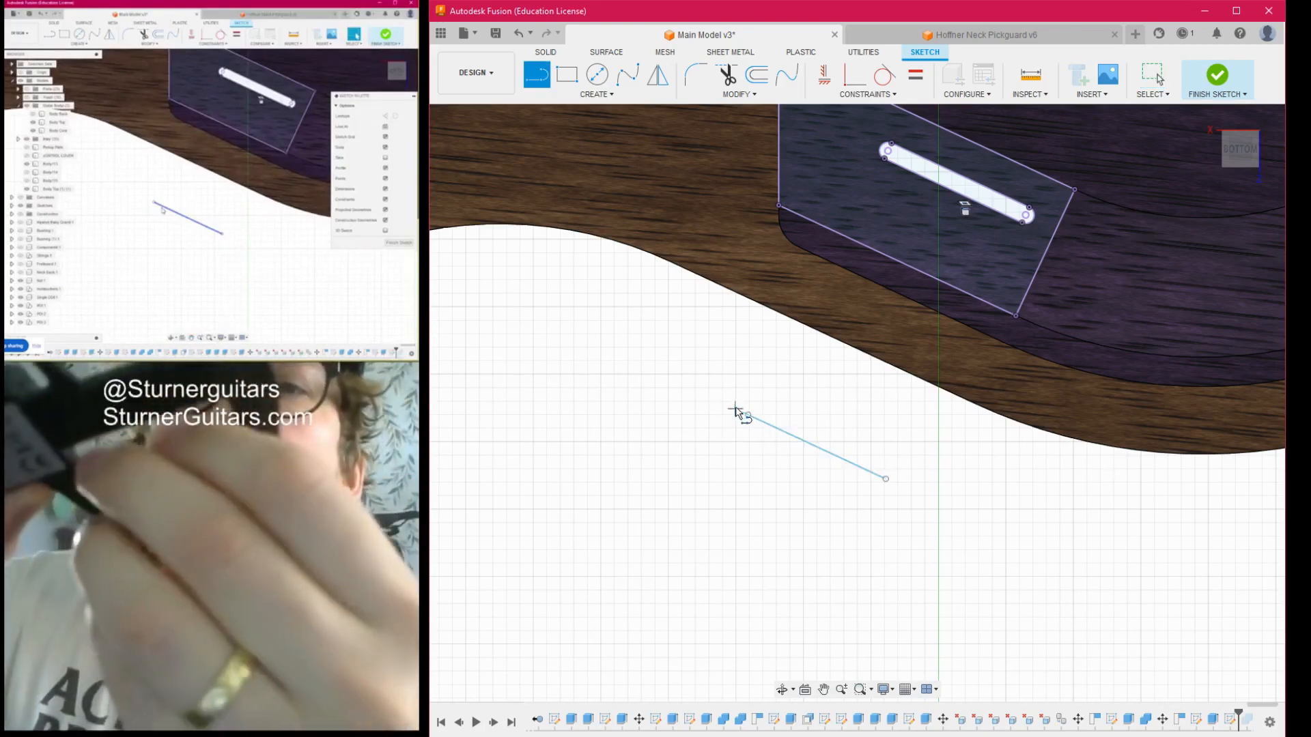
{"action": "left_click_drag", "start_coordinate": [747, 417], "coordinate": [994, 529]}
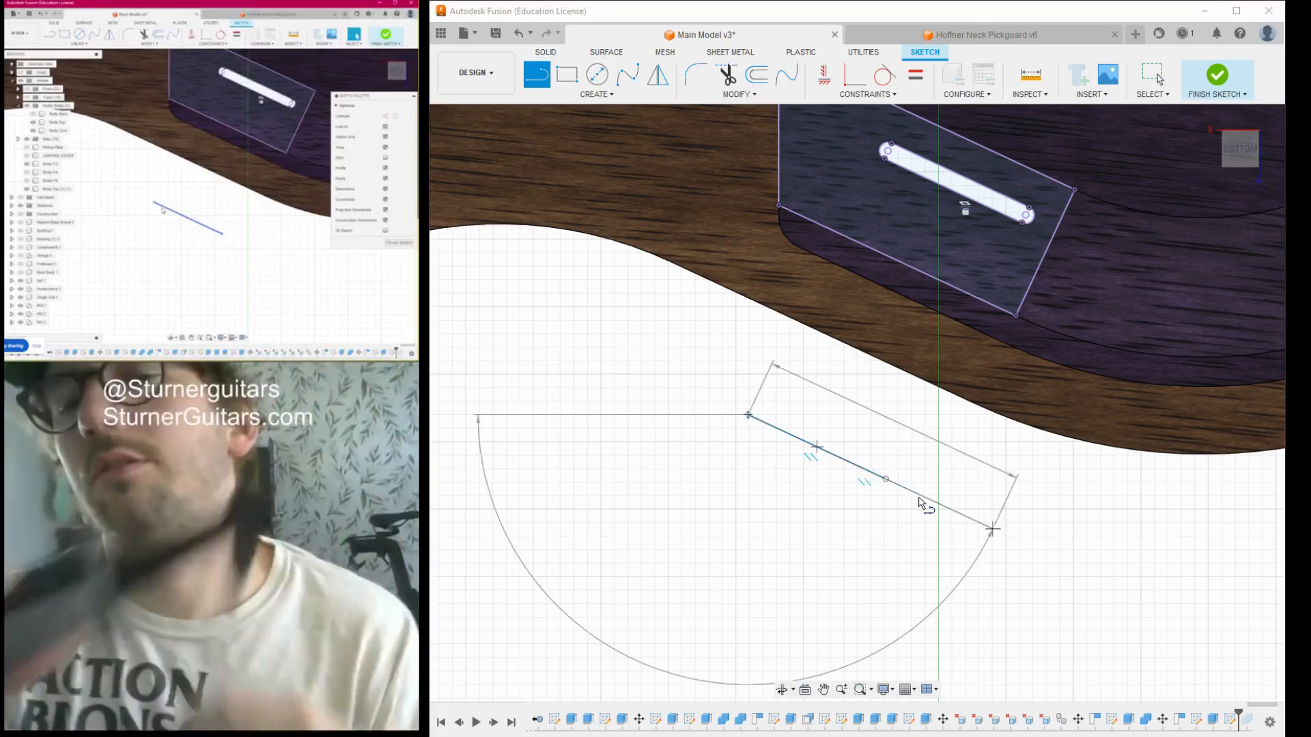
{"action": "key", "text": "Escape"}
{"action": "scroll", "coordinate": [948, 463], "scroll_direction": "down", "scroll_amount": 3}
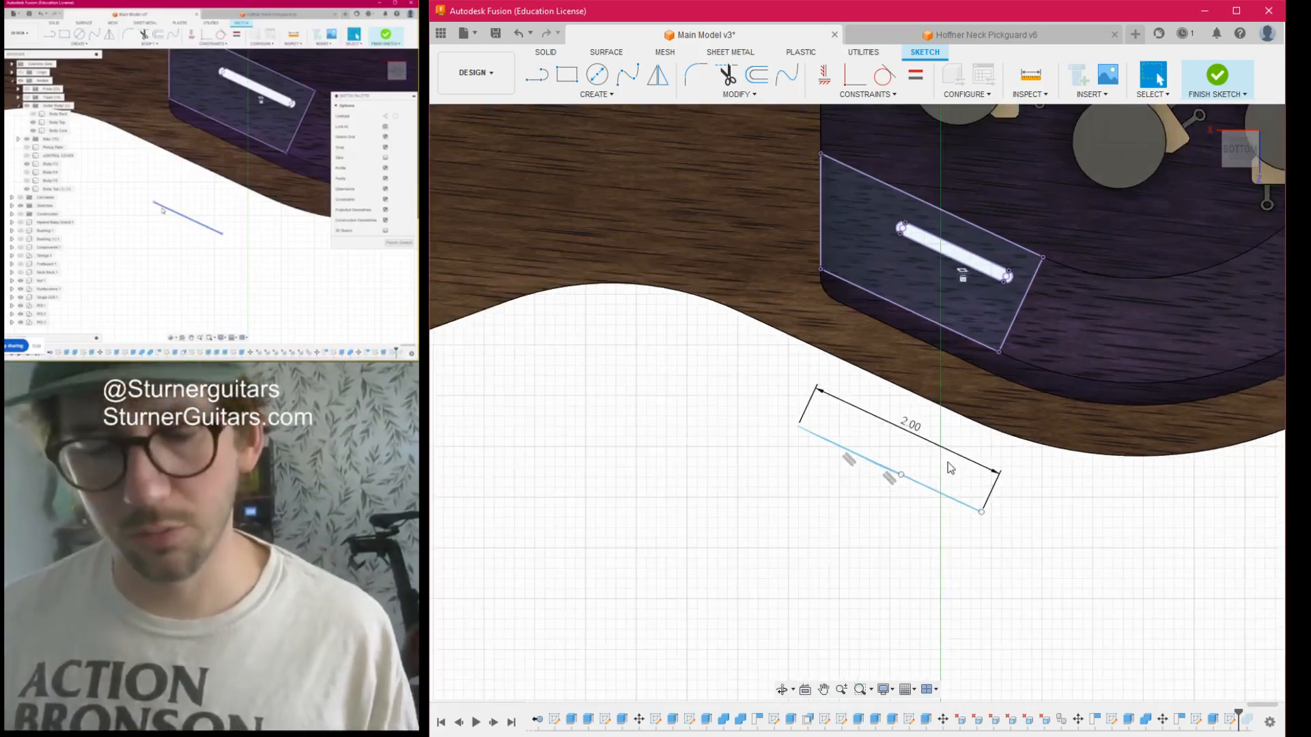
- Complete the slanted rectangle with two perpendicular 0.50 side lines and a closing line between their ends
{"action": "middle_click_drag", "start_coordinate": [948, 463], "coordinate": [874, 413]}
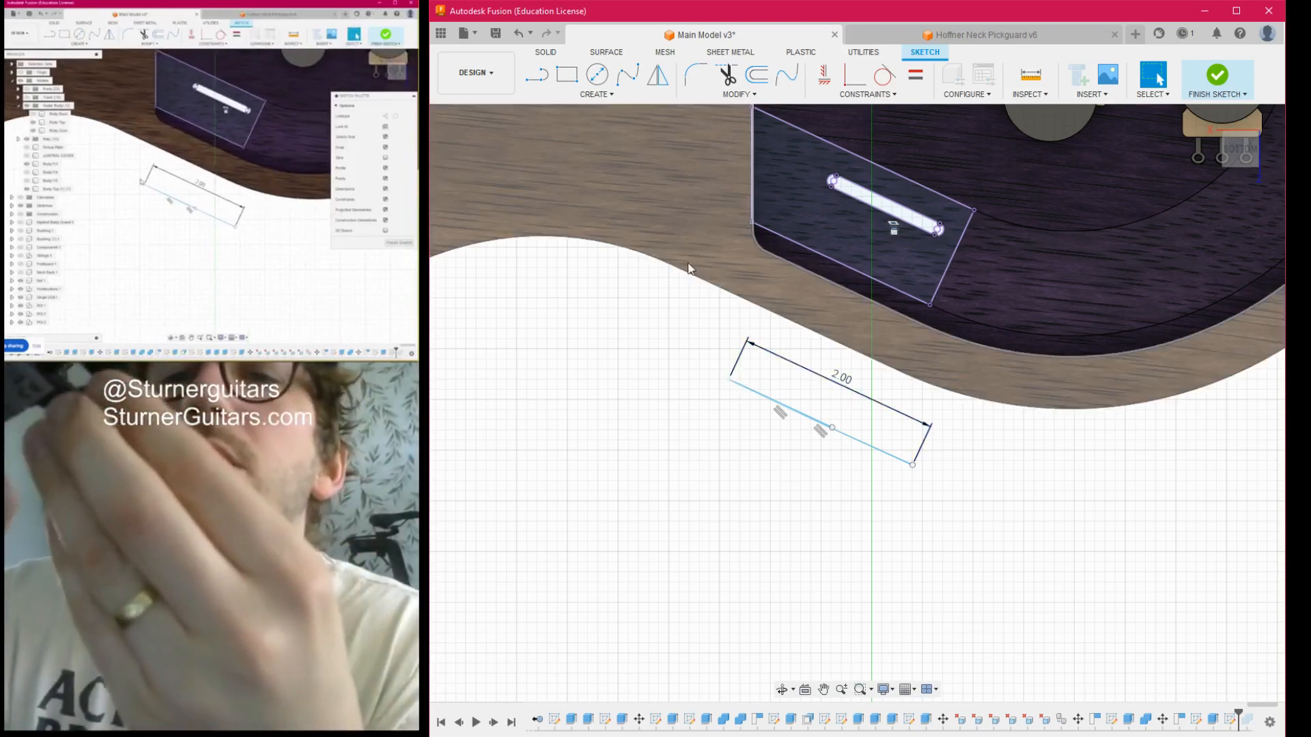
{"action": "key", "text": "l"}
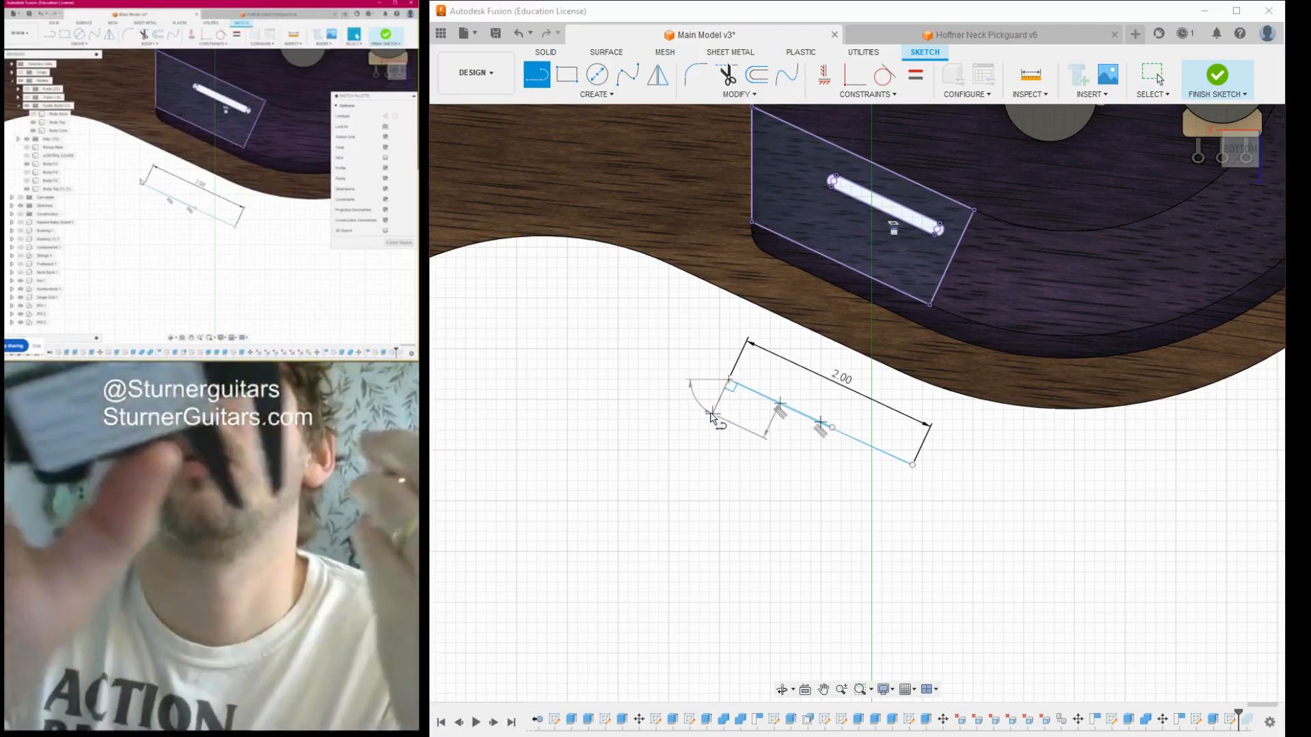
{"action": "key", "text": "Escape"}
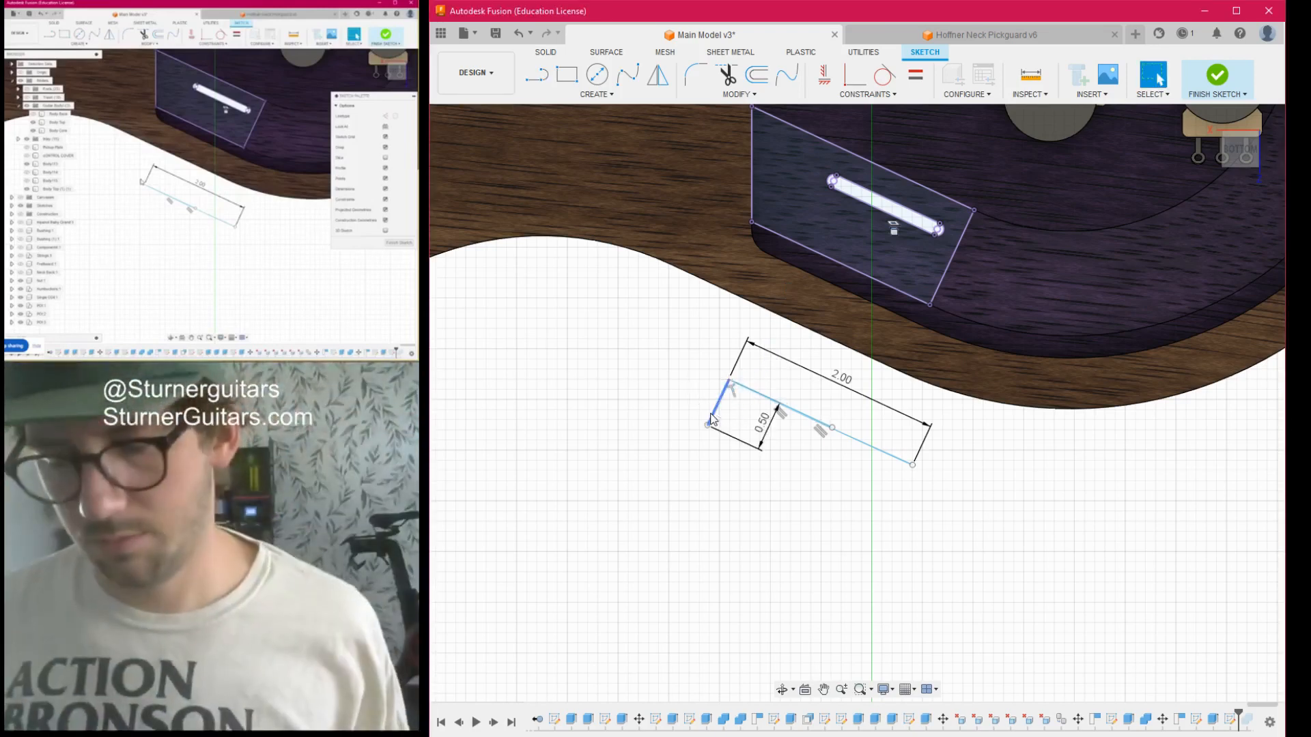
{"action": "key", "text": "l"}
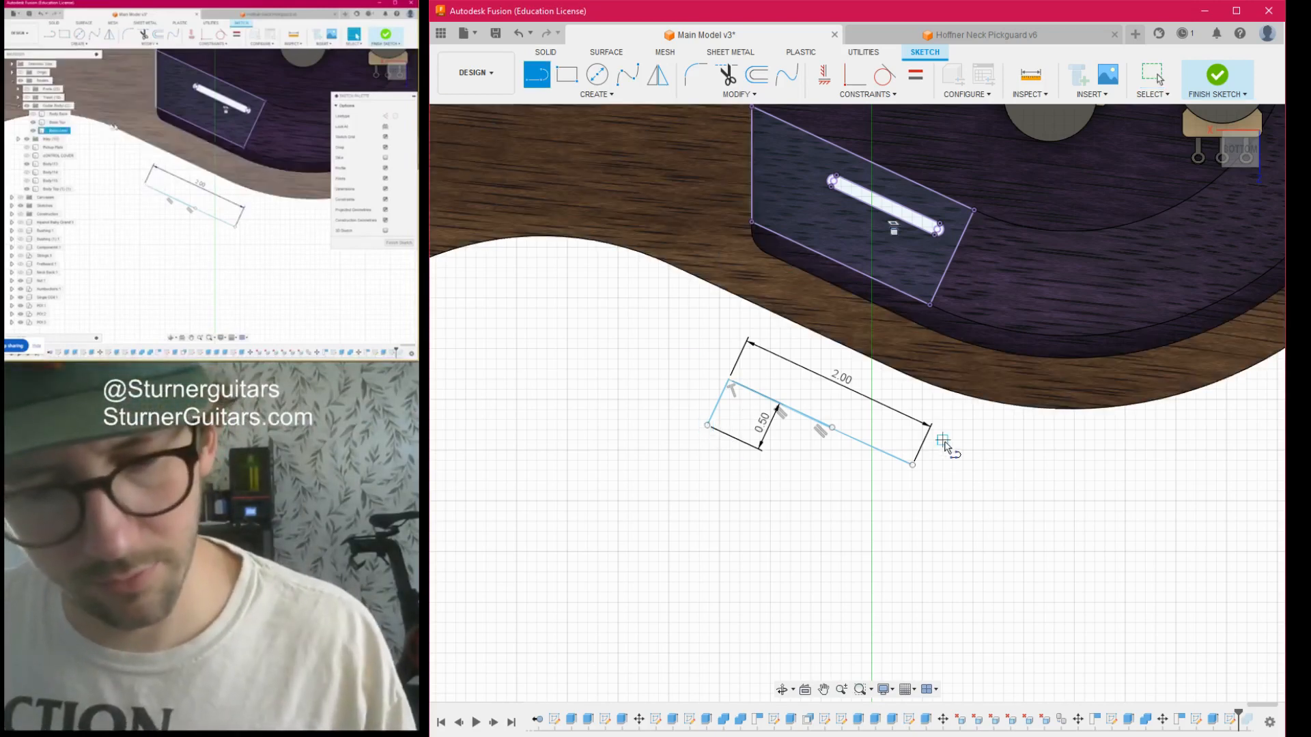
{"action": "left_click", "coordinate": [912, 466]}
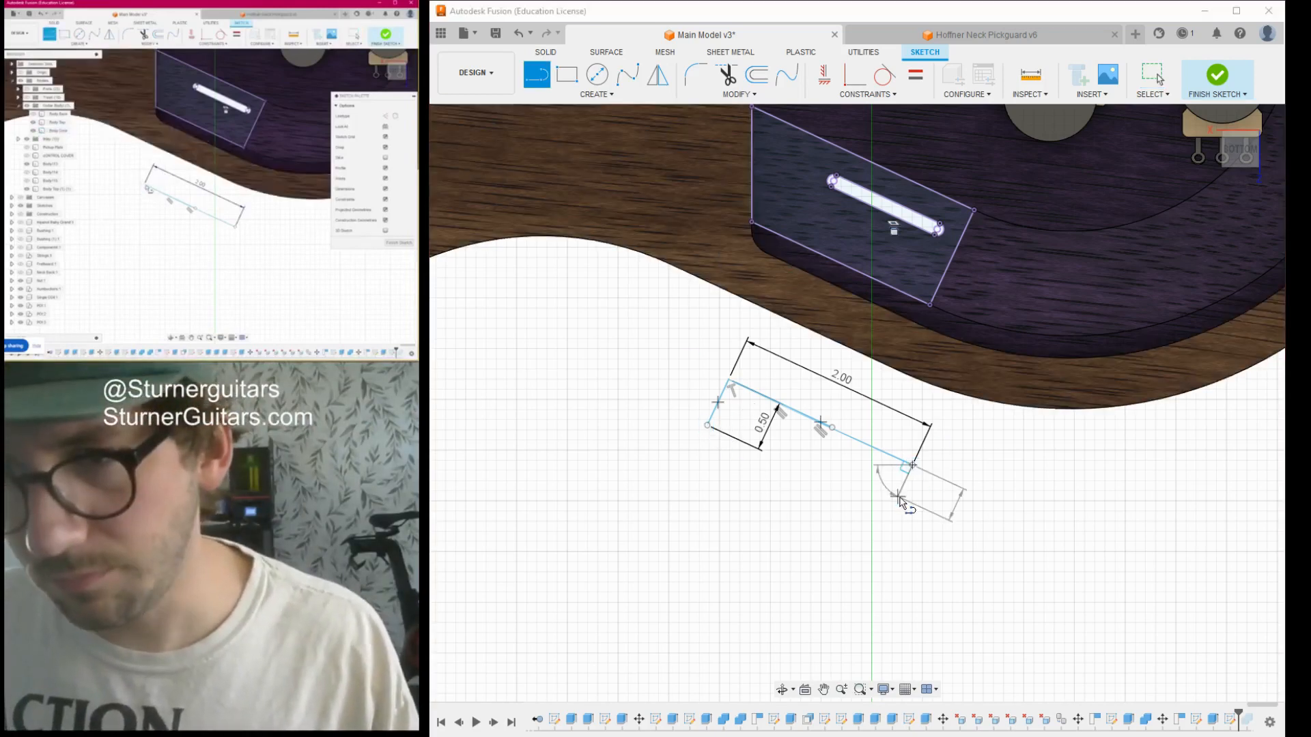
{"action": "type", "text": ".5"}
{"action": "key", "text": "Return"}
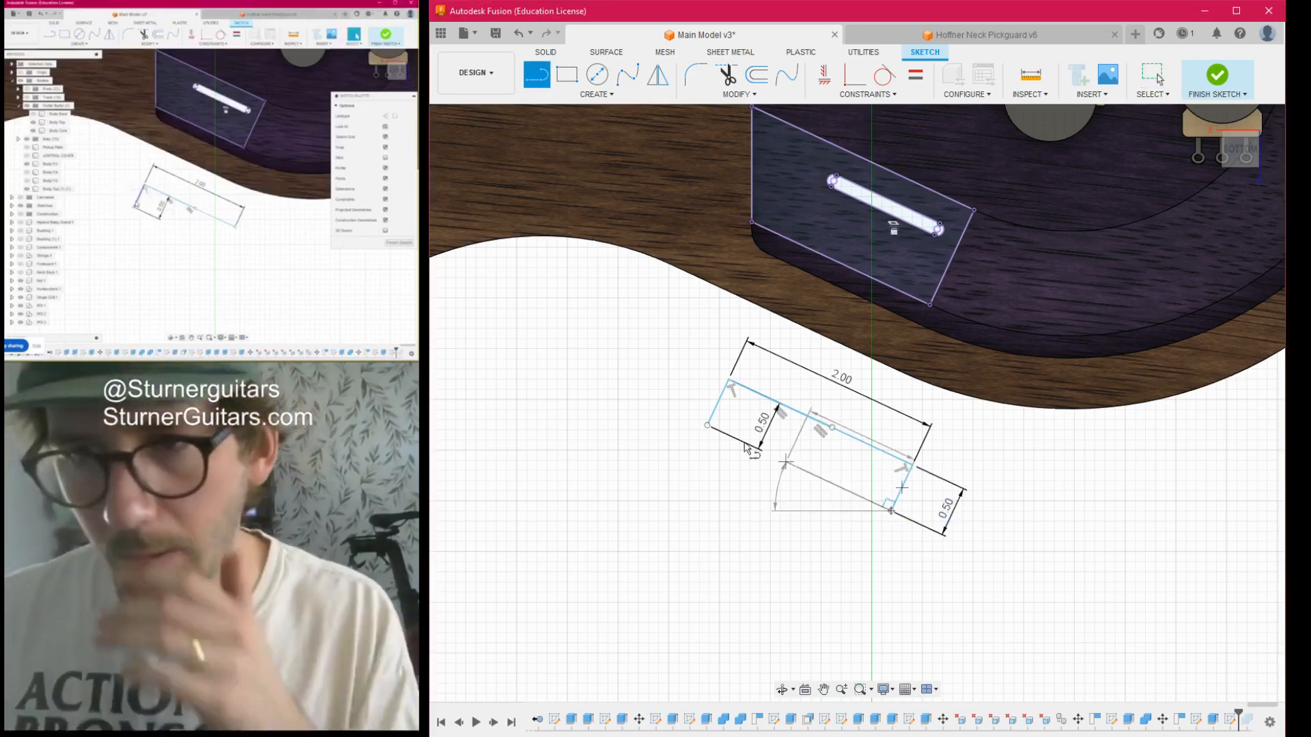
{"action": "left_click", "coordinate": [708, 425]}
{"action": "scroll", "coordinate": [963, 480], "scroll_direction": "down", "scroll_amount": 3}
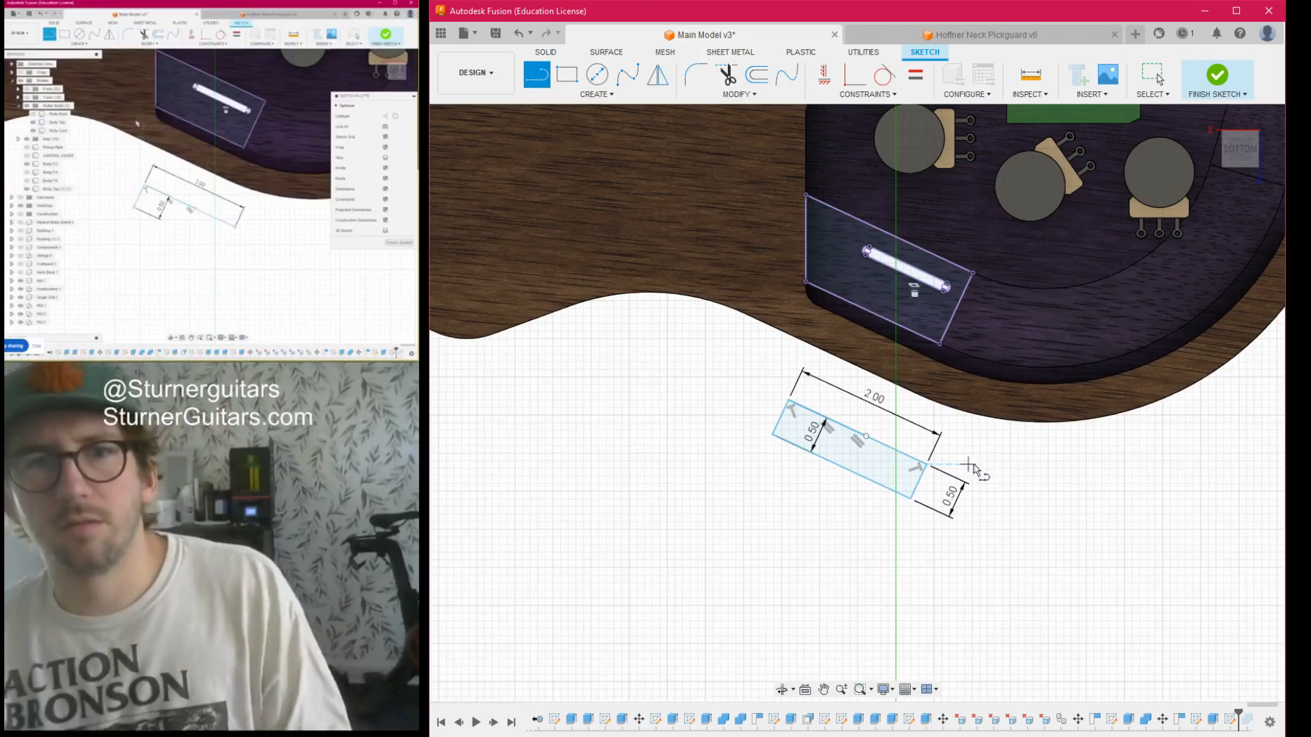
- Finish the sketch and extrude the slanted rectangle outside the guitar into a new solid block for the switch body
{"action": "middle_click_drag", "start_coordinate": [978, 470], "coordinate": [914, 504]}
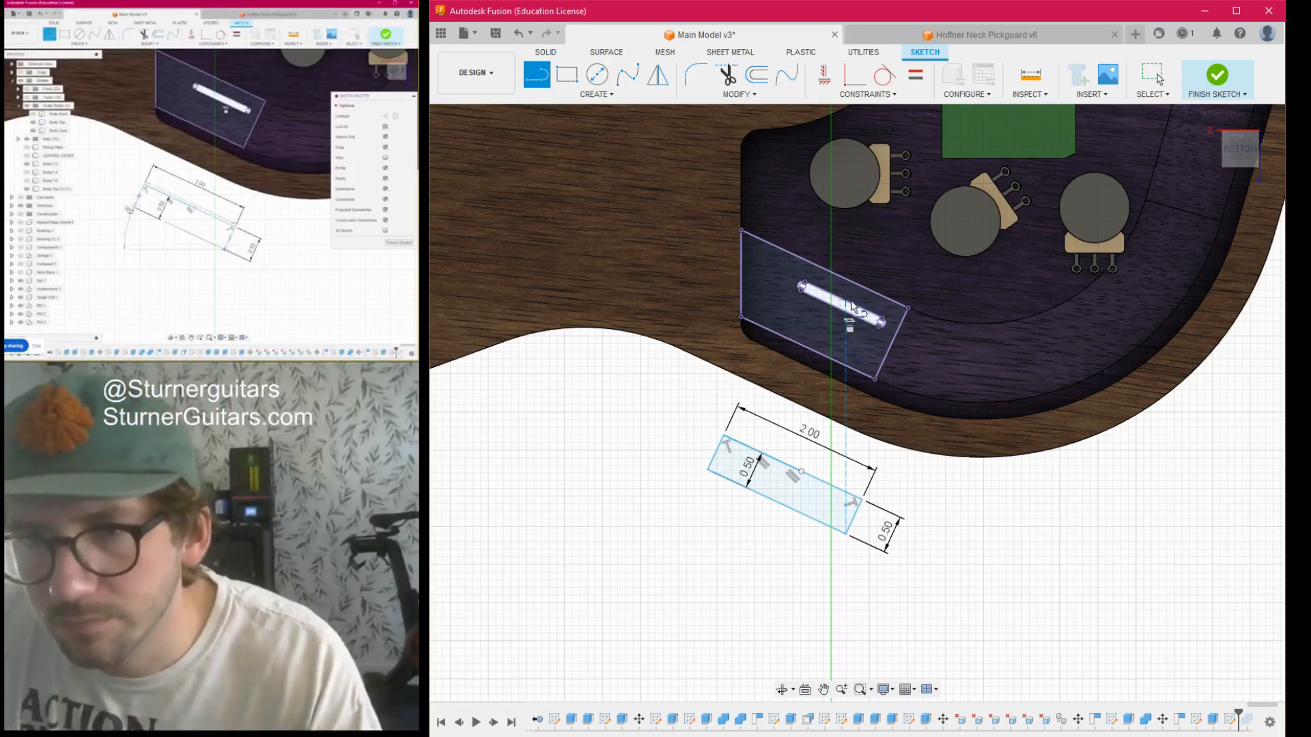
{"action": "scroll", "coordinate": [831, 469], "scroll_direction": "up", "scroll_amount": 5}
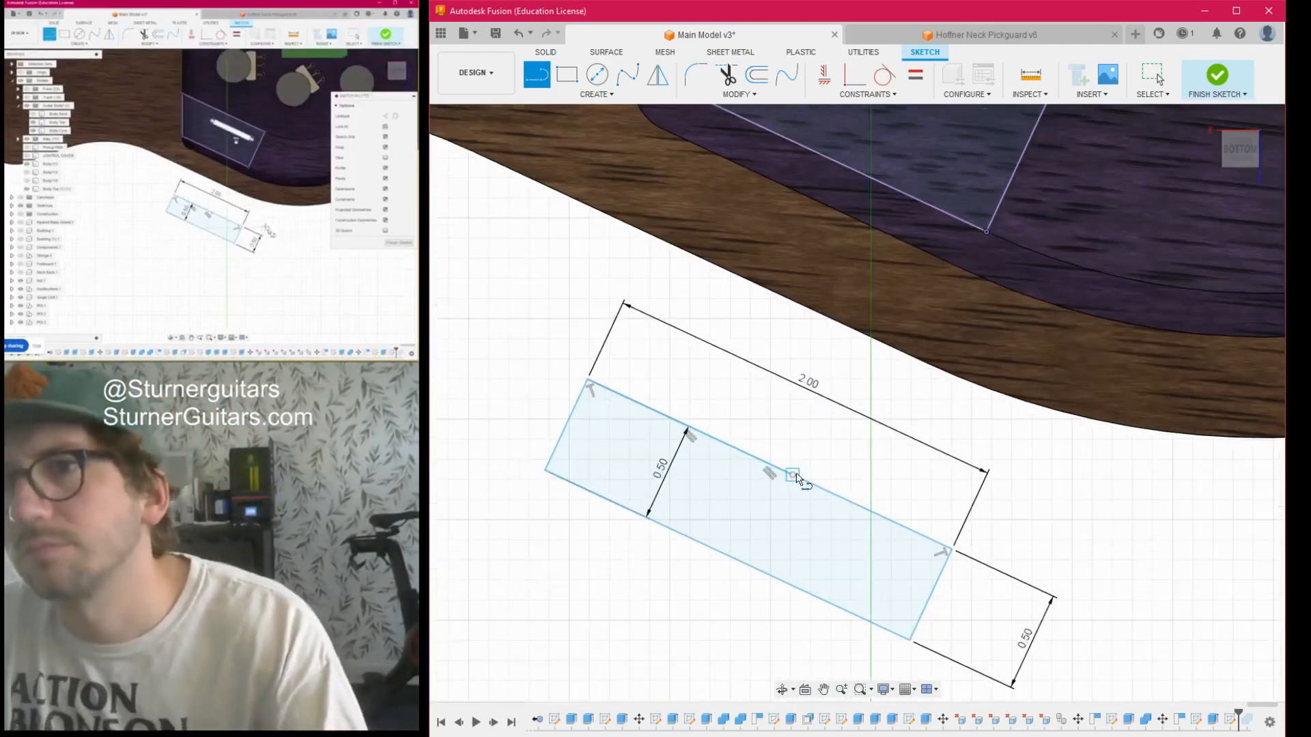
{"action": "scroll", "coordinate": [831, 502], "scroll_direction": "down", "scroll_amount": 5}
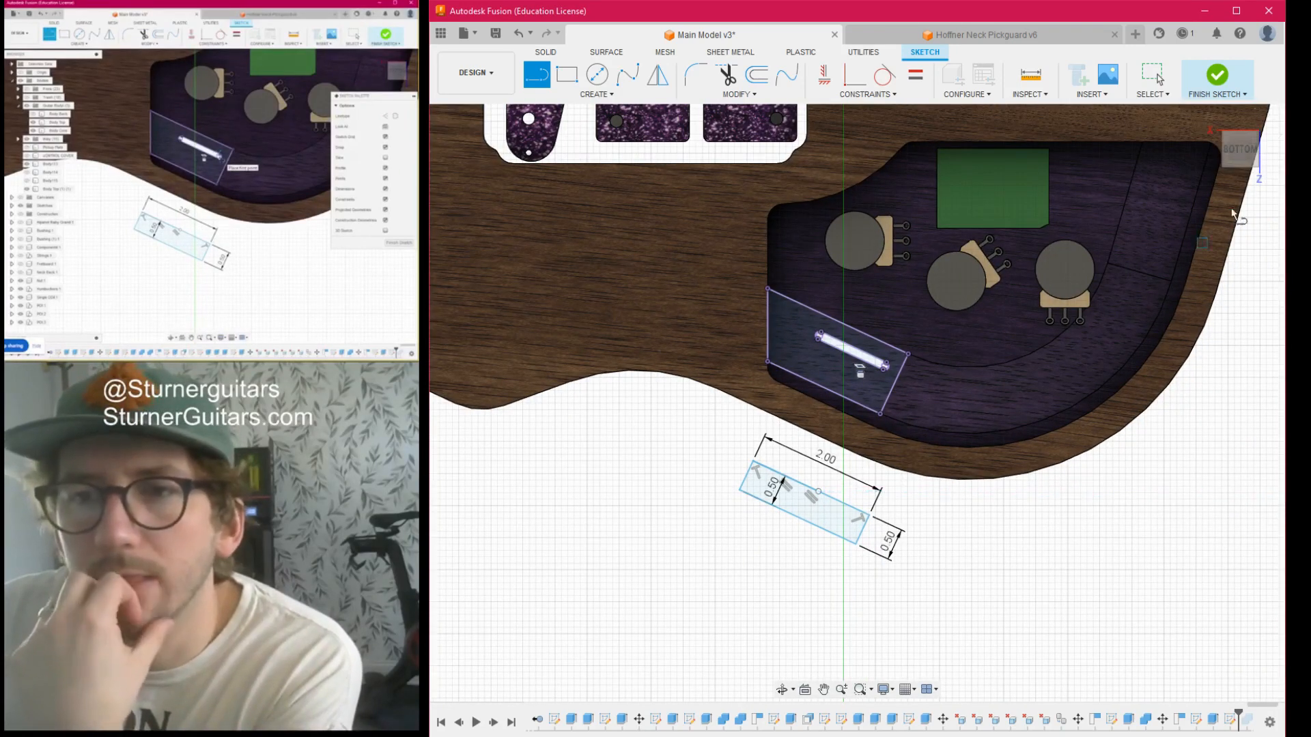
{"action": "left_click", "coordinate": [1216, 74]}
{"action": "left_click", "coordinate": [1235, 155]}
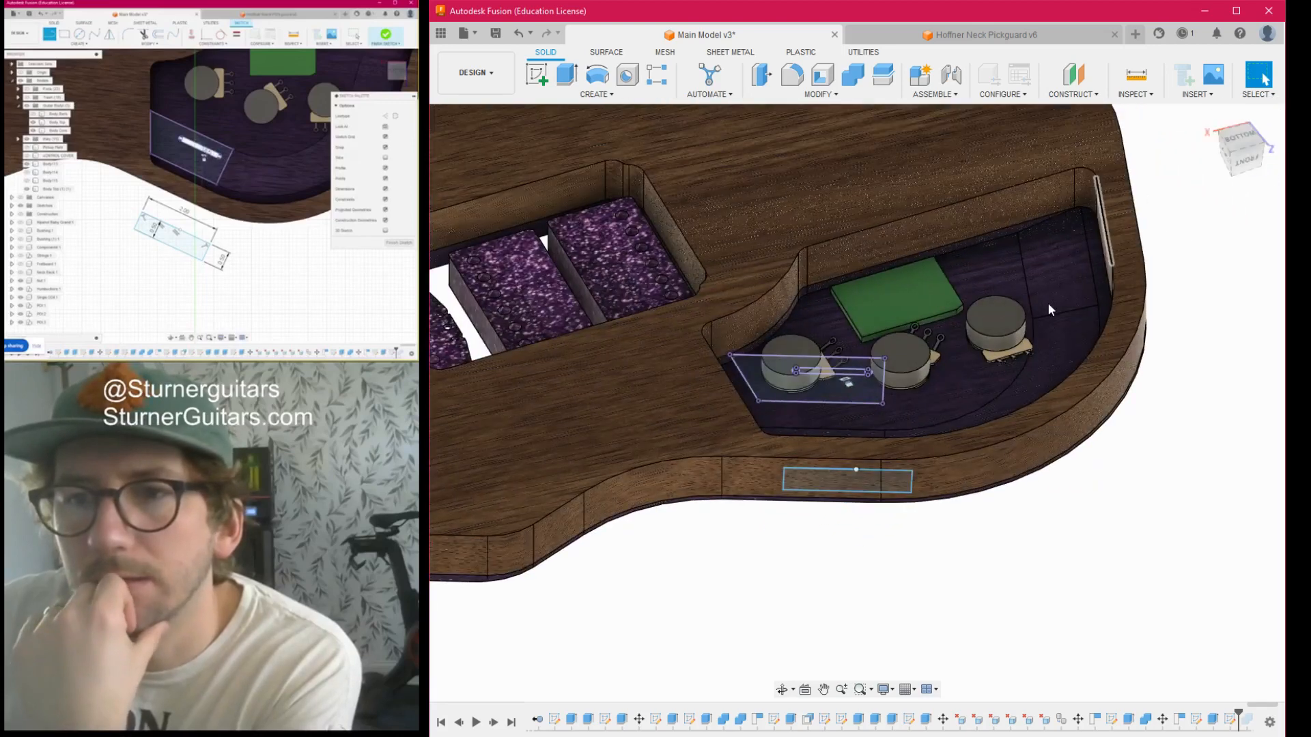
{"action": "left_click", "coordinate": [848, 482]}
{"action": "key", "text": "e"}
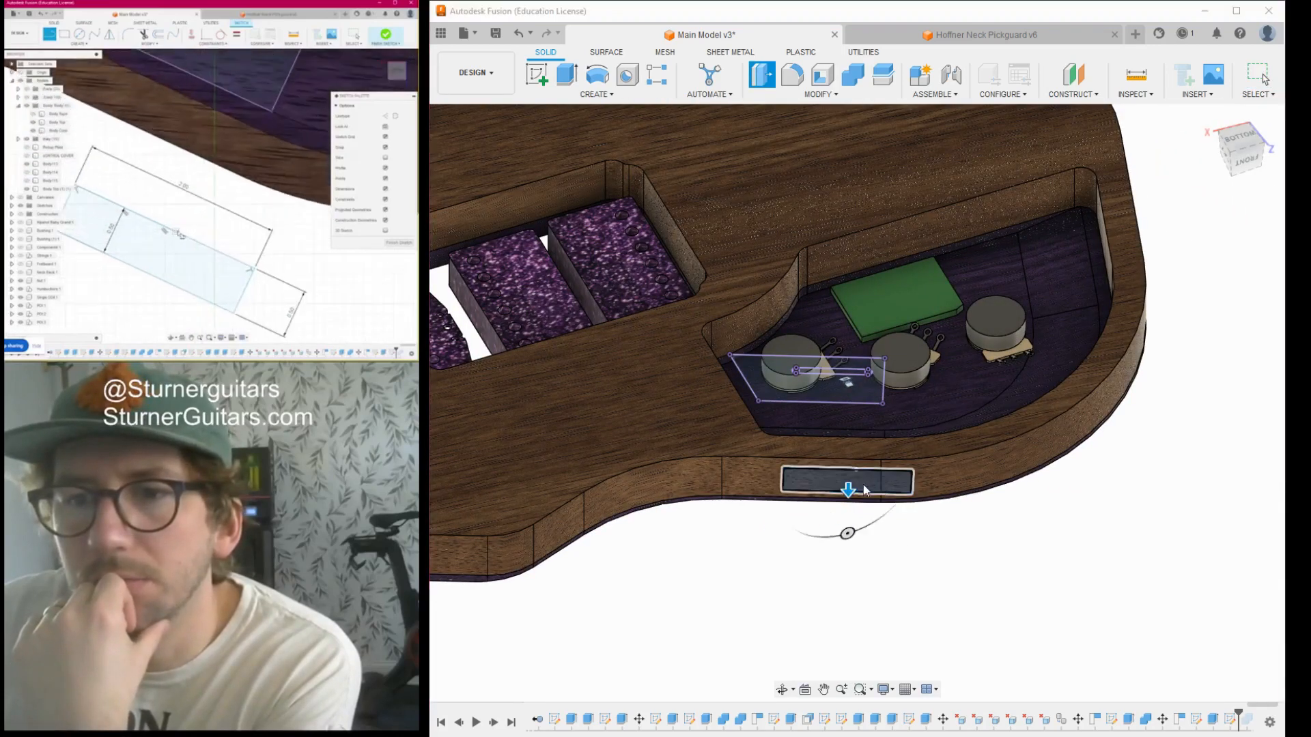
{"action": "left_click_drag", "start_coordinate": [848, 490], "coordinate": [847, 516]}
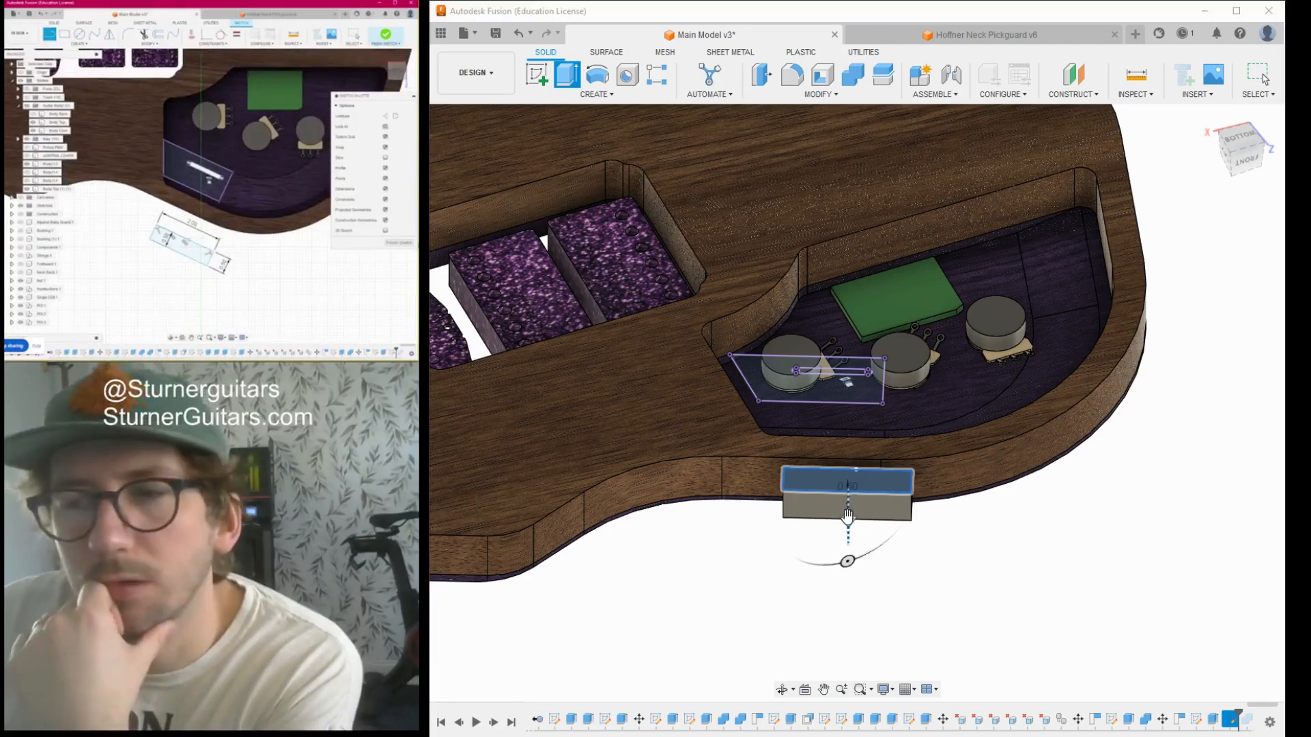
{"action": "left_click_drag", "start_coordinate": [846, 517], "coordinate": [849, 521]}
{"action": "key", "text": "Return"}
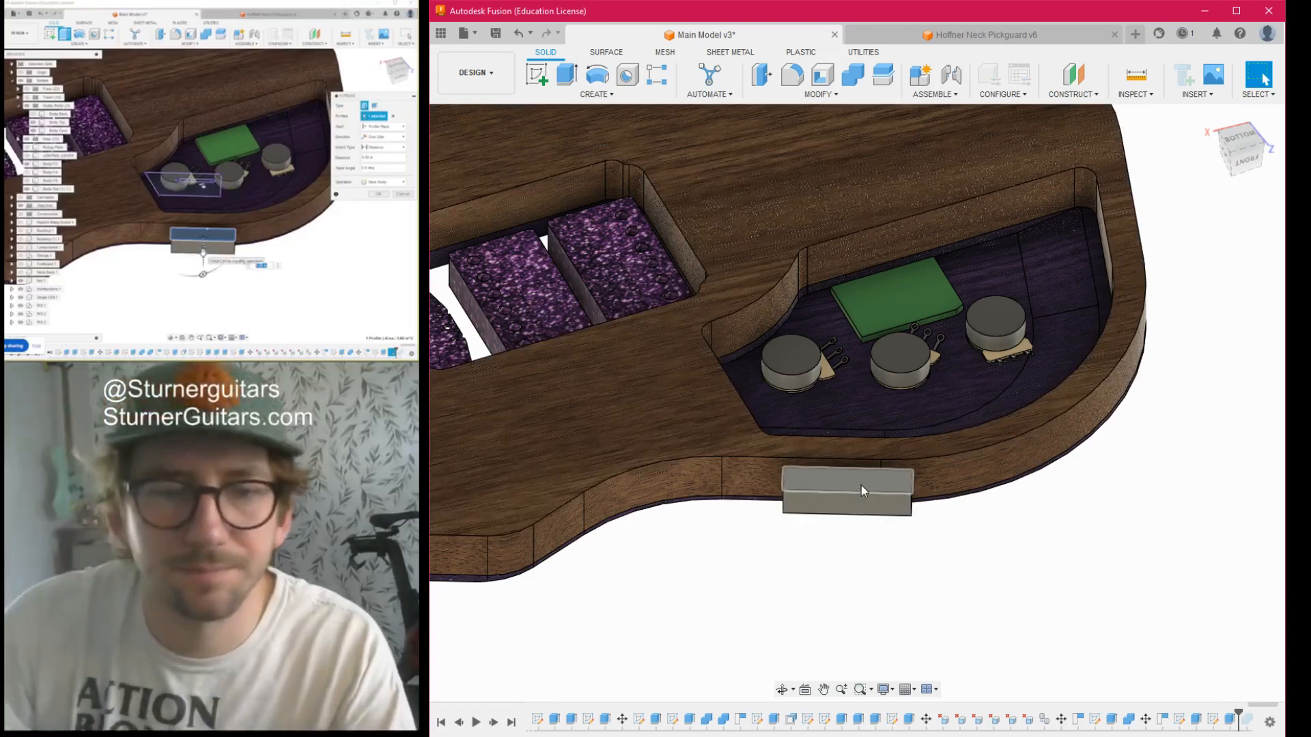
- Try to move the switch block point to point from the middle of its lower long edge onto the cavity's switch slot
{"action": "mouse_move", "coordinate": [1242, 149]}
{"action": "left_mouse_down"}
{"action": "mouse_move", "coordinate": [1220, 182]}
{"action": "mouse_move", "coordinate": [1185, 194]}
{"action": "mouse_move", "coordinate": [1130, 186]}
{"action": "mouse_move", "coordinate": [1135, 162]}
{"action": "left_mouse_up"}
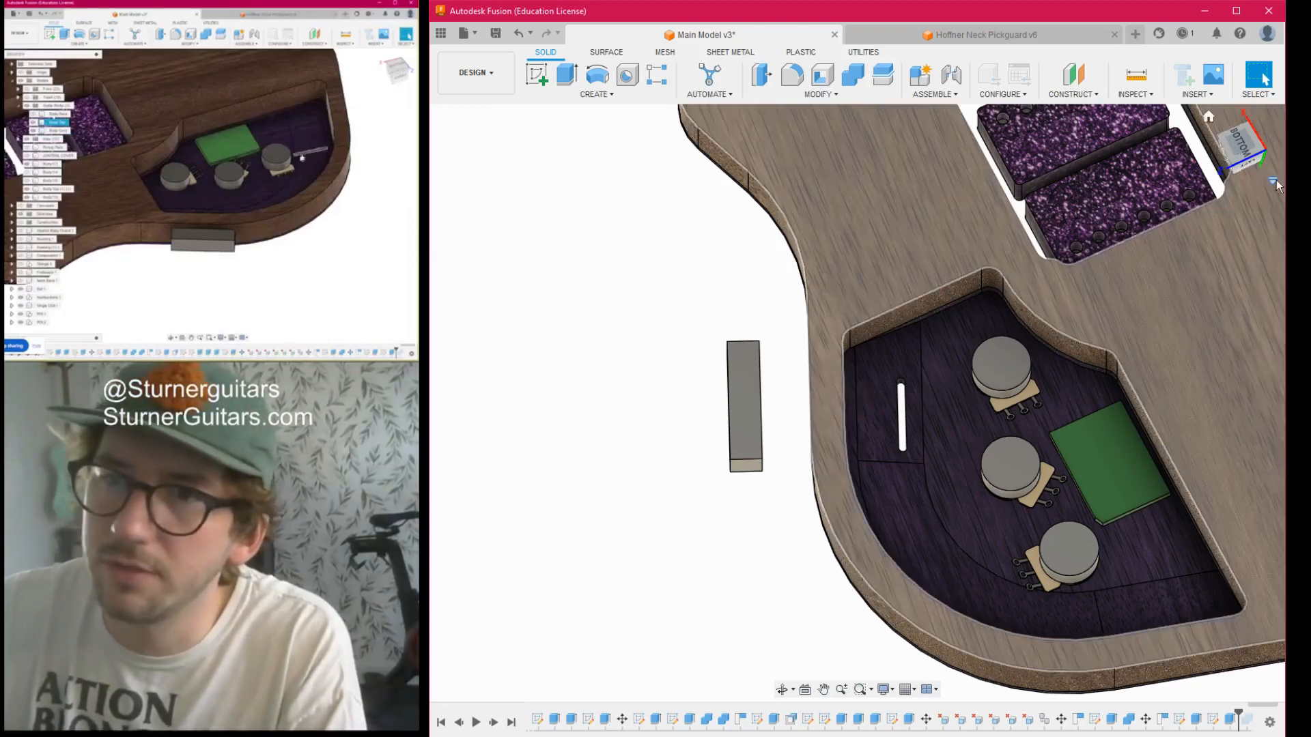
{"action": "scroll", "coordinate": [751, 373], "scroll_direction": "up", "scroll_amount": 5}
{"action": "middle_click_drag", "start_coordinate": [766, 377], "coordinate": [764, 303]}
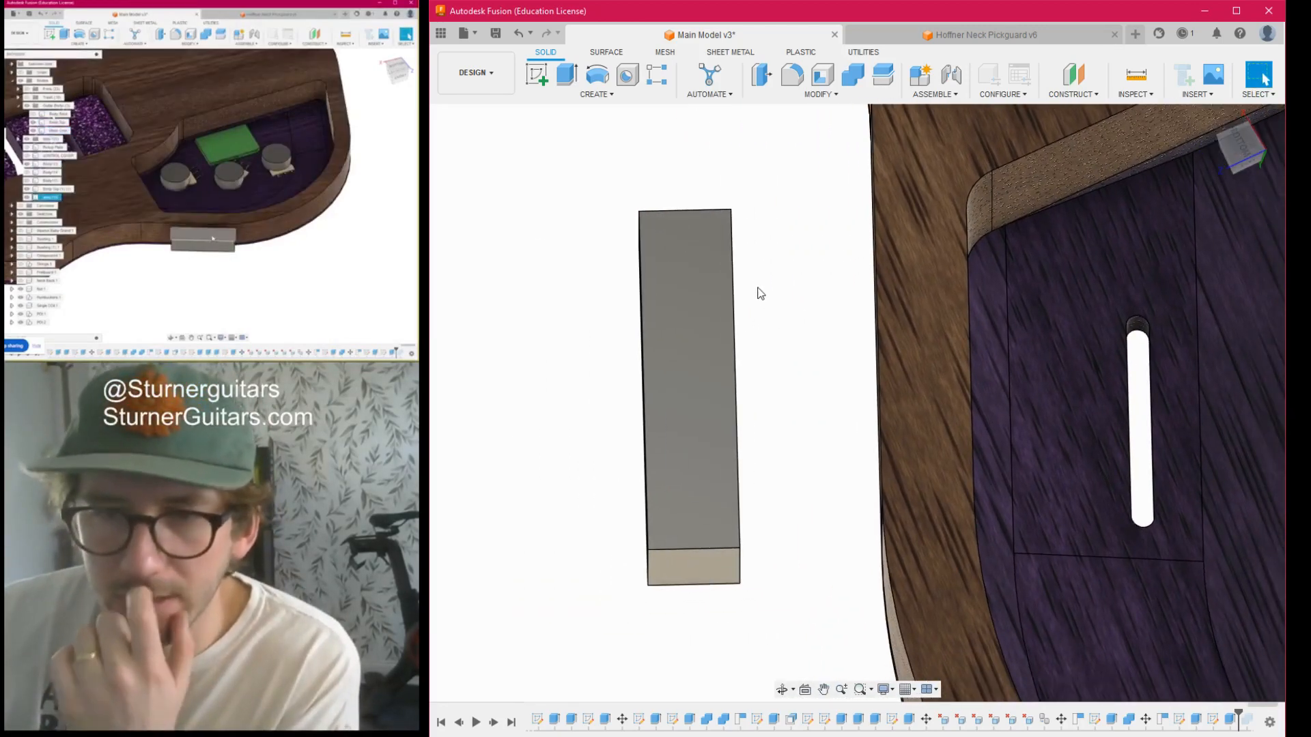
{"action": "scroll", "coordinate": [797, 390], "scroll_direction": "down", "scroll_amount": 5}
{"action": "left_click_drag", "start_coordinate": [1246, 156], "coordinate": [1270, 234]}
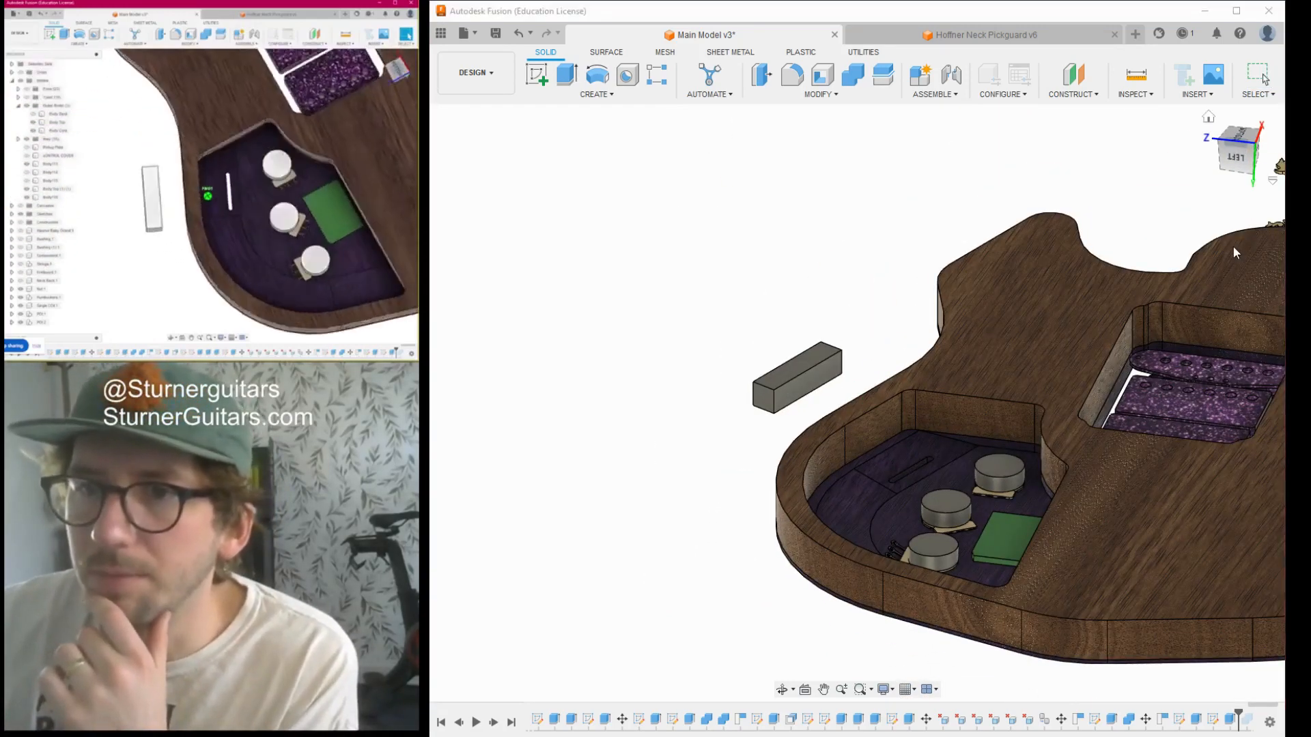
{"action": "left_click", "coordinate": [794, 378]}
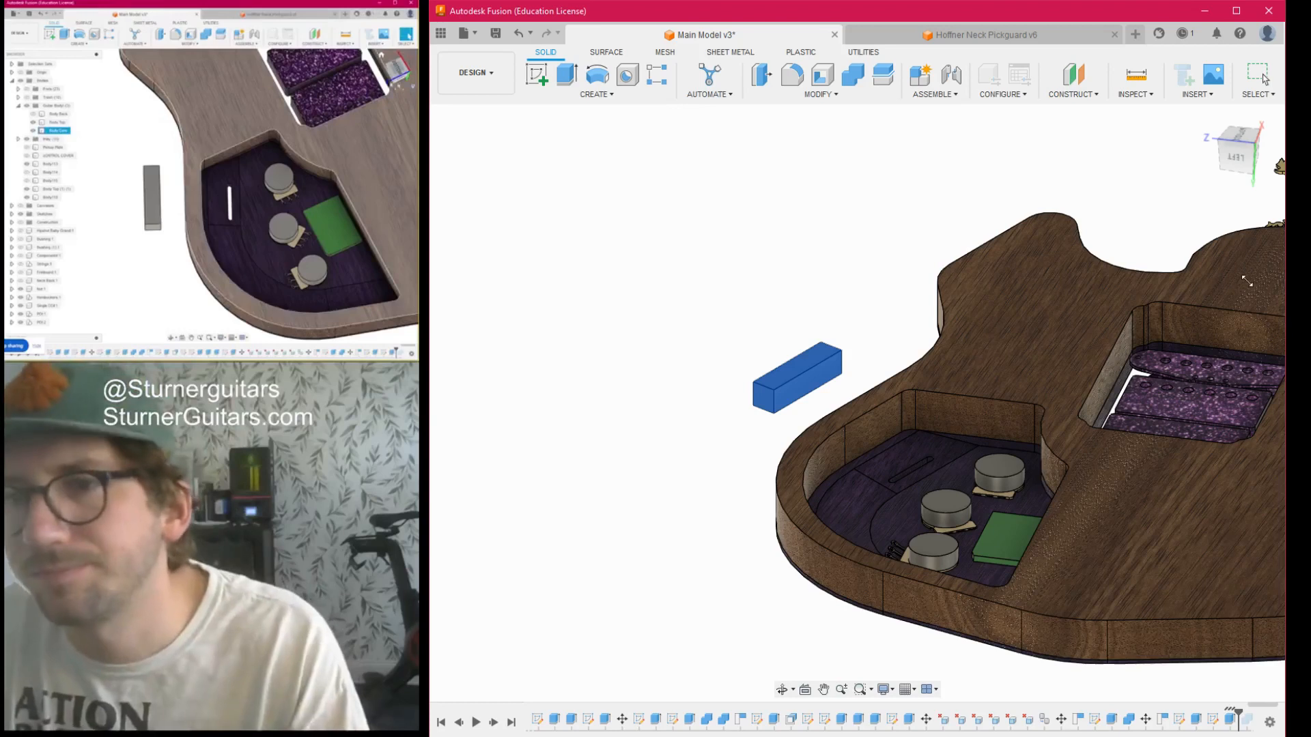
{"action": "scroll", "coordinate": [833, 410], "scroll_direction": "up", "scroll_amount": 4}
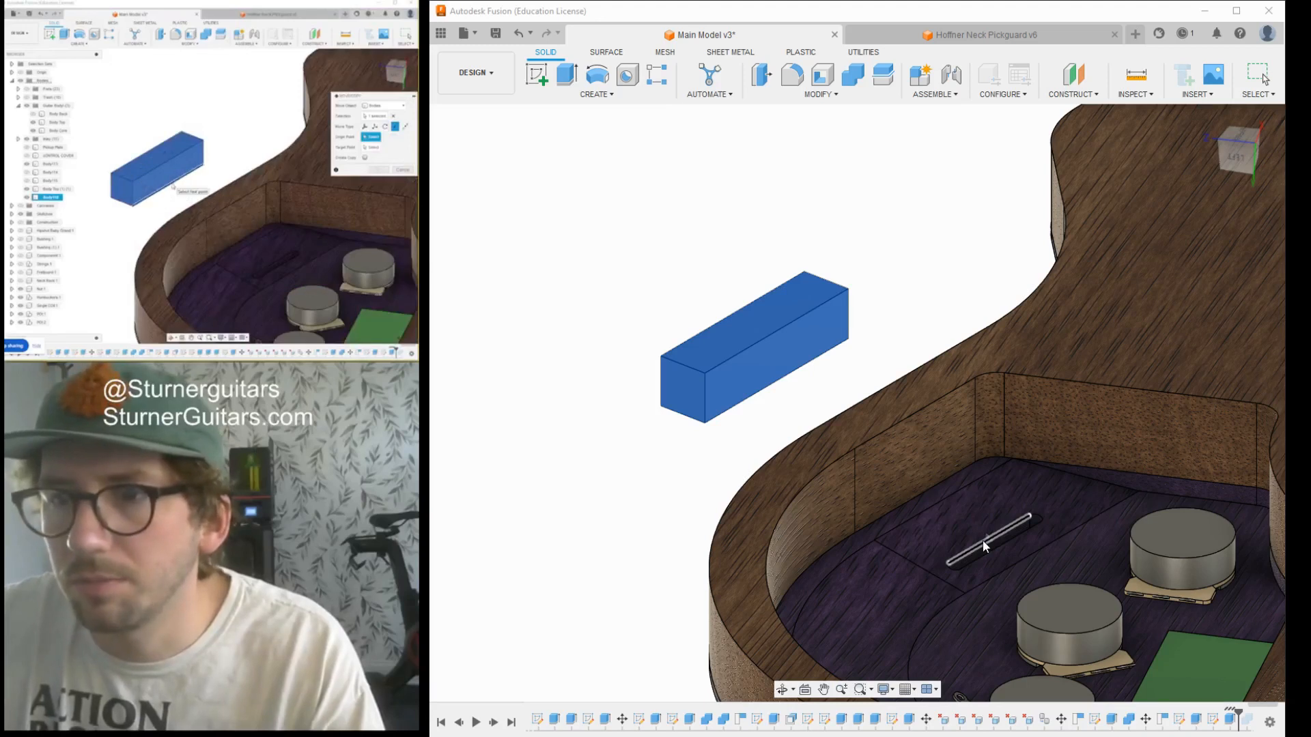
{"action": "left_click_drag", "start_coordinate": [982, 539], "coordinate": [994, 546]}
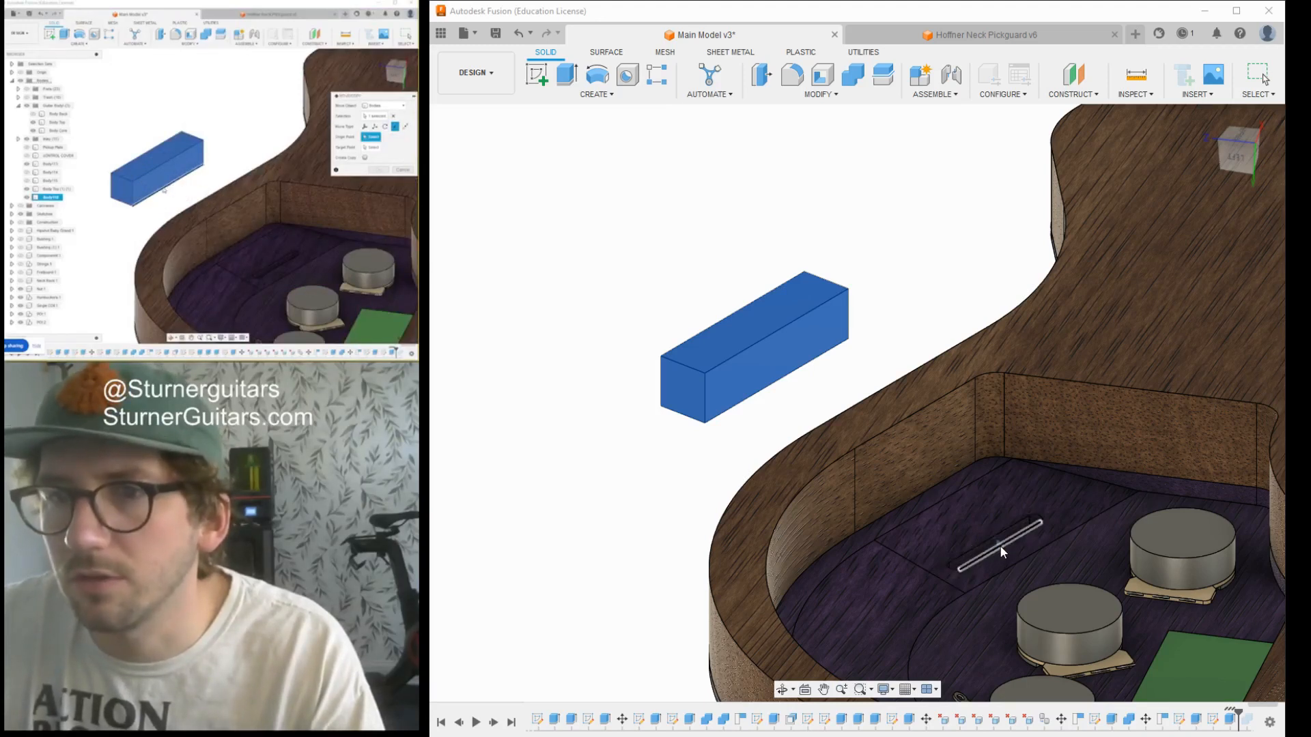
{"action": "left_click", "coordinate": [772, 391]}
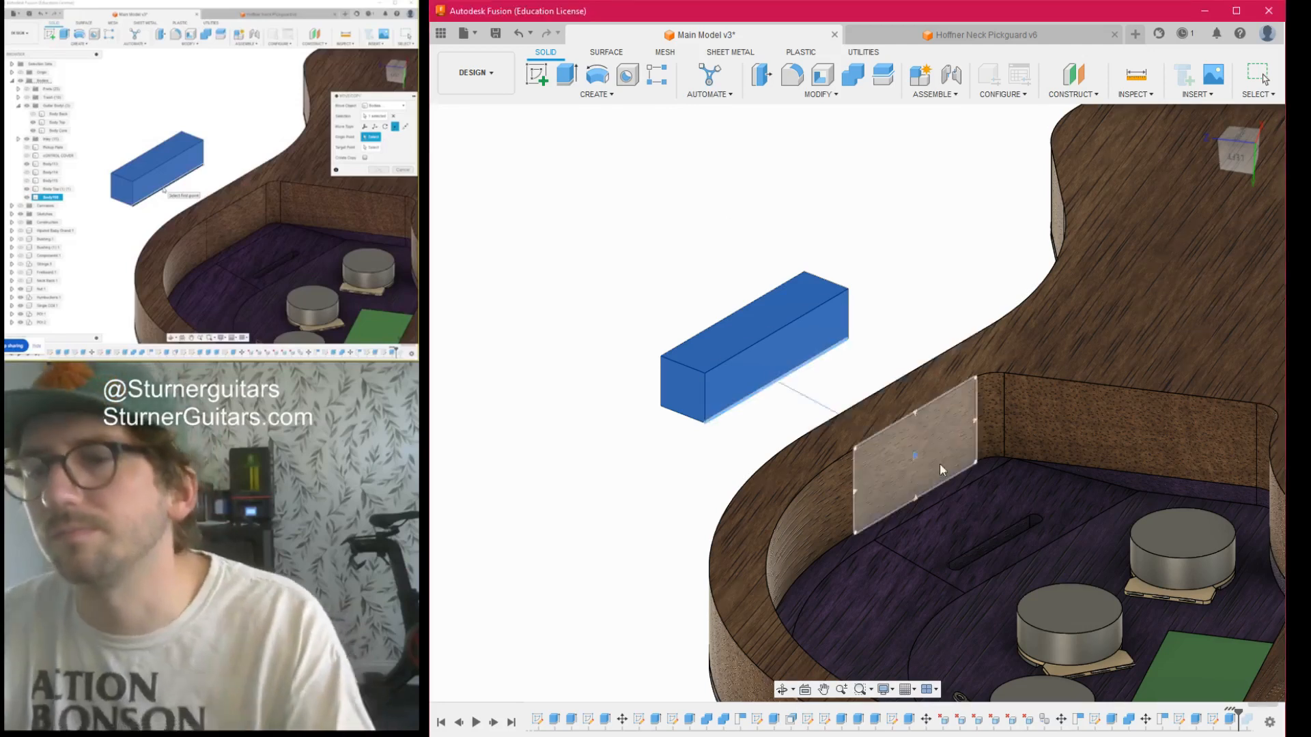
{"action": "left_click", "coordinate": [1003, 545]}
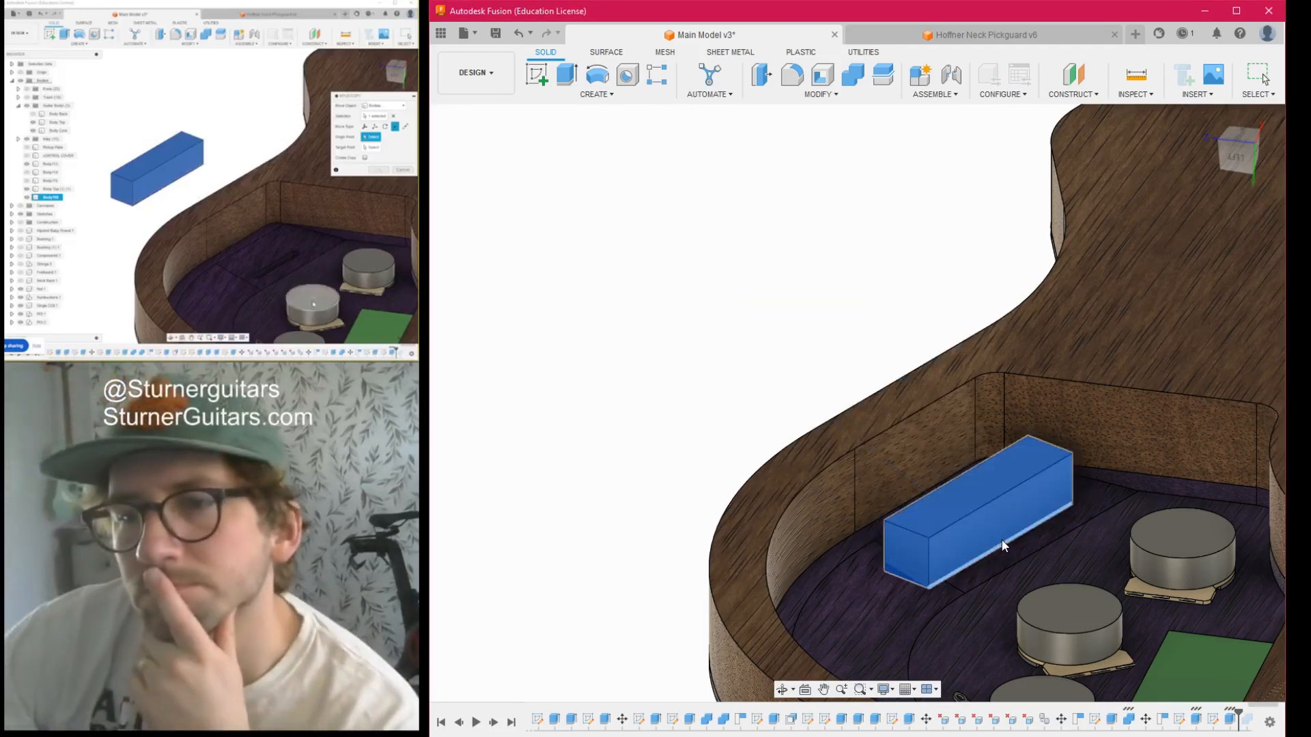
- Check the block's placement over the slot from several views, try another target point and cancel the move
{"action": "left_click", "coordinate": [1238, 136]}
{"action": "scroll", "coordinate": [981, 401], "scroll_direction": "up", "scroll_amount": 3}
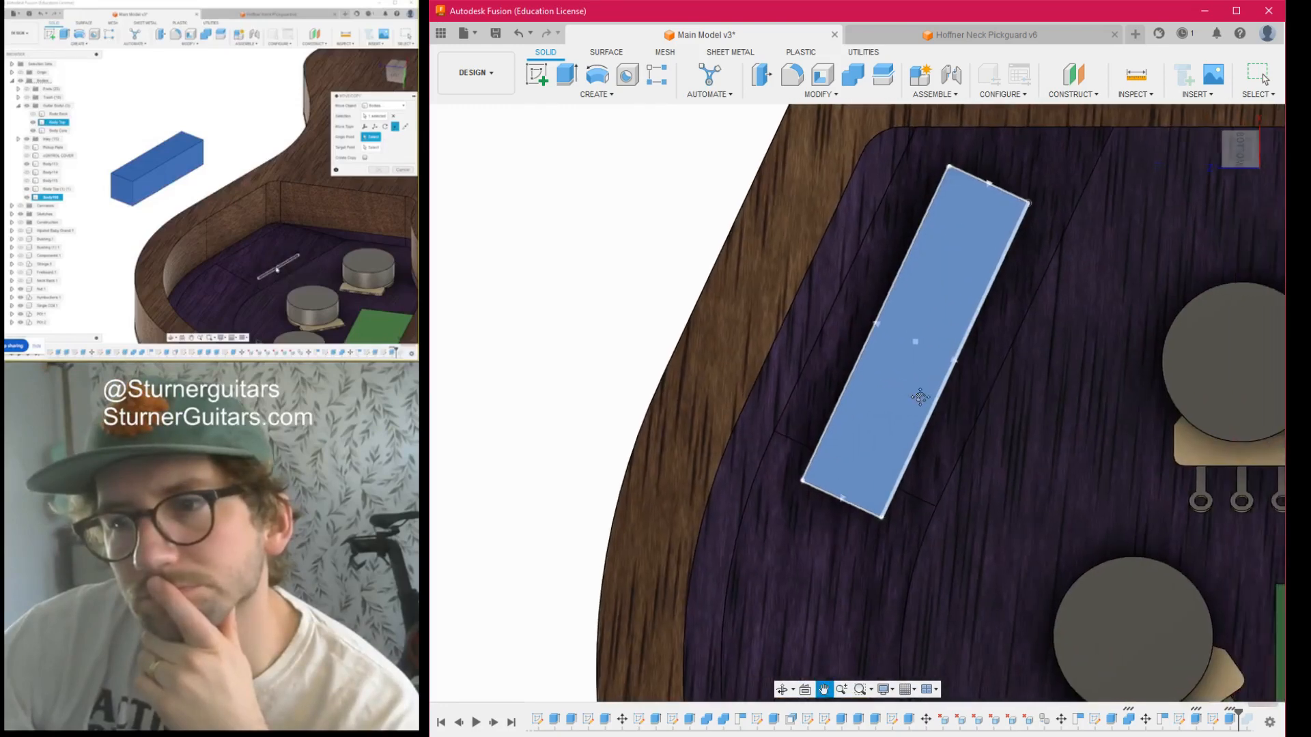
{"action": "middle_click_drag", "start_coordinate": [981, 402], "coordinate": [902, 434]}
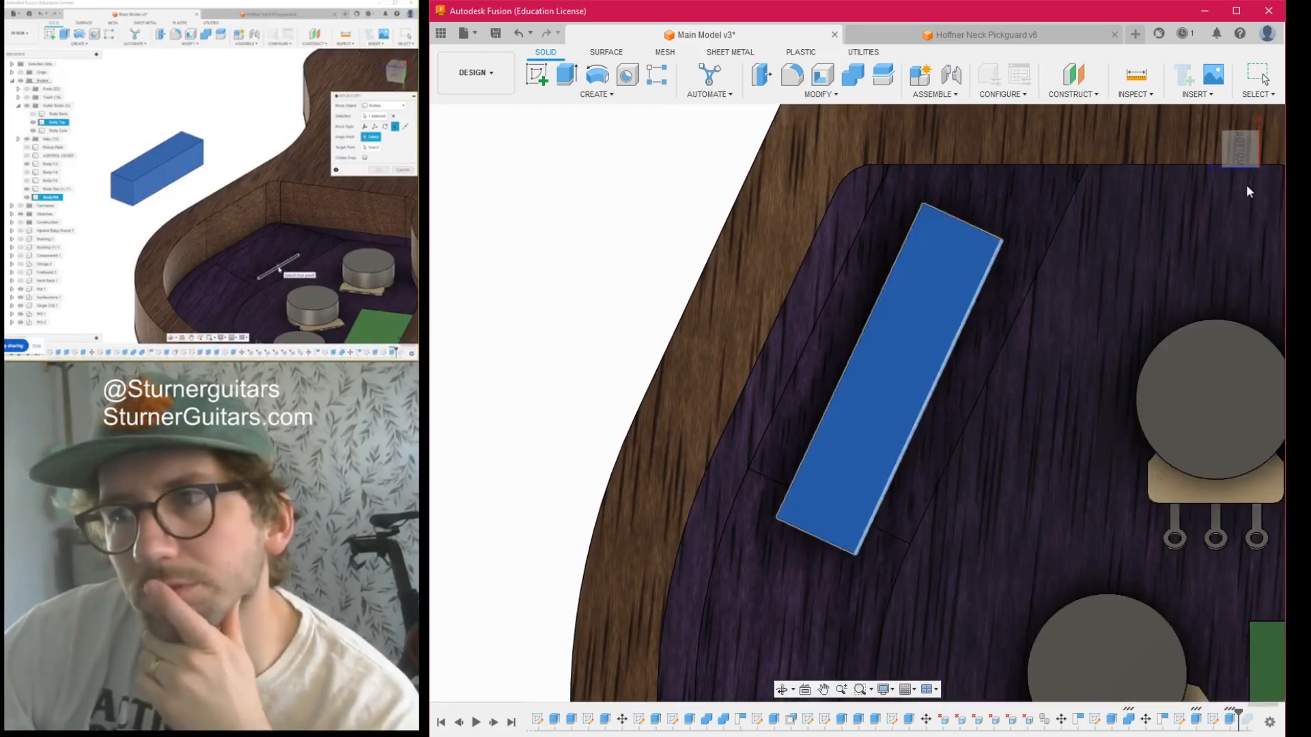
{"action": "mouse_move", "coordinate": [1238, 134]}
{"action": "left_mouse_down"}
{"action": "mouse_move", "coordinate": [1221, 59]}
{"action": "mouse_move", "coordinate": [1263, 123]}
{"action": "mouse_move", "coordinate": [1221, 145]}
{"action": "left_mouse_up"}
{"action": "scroll", "coordinate": [881, 503], "scroll_direction": "up", "scroll_amount": 2}
{"action": "scroll", "coordinate": [890, 493], "scroll_direction": "down", "scroll_amount": 3}
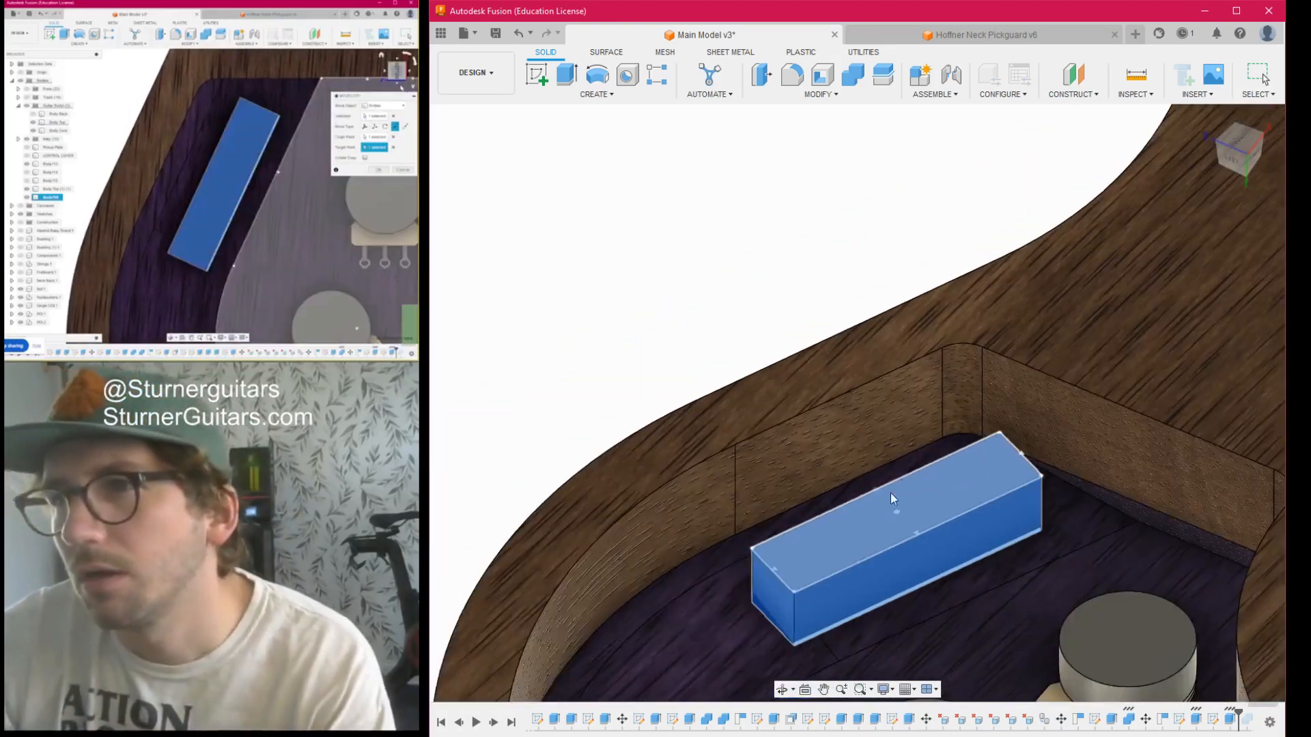
{"action": "left_click", "coordinate": [1239, 139]}
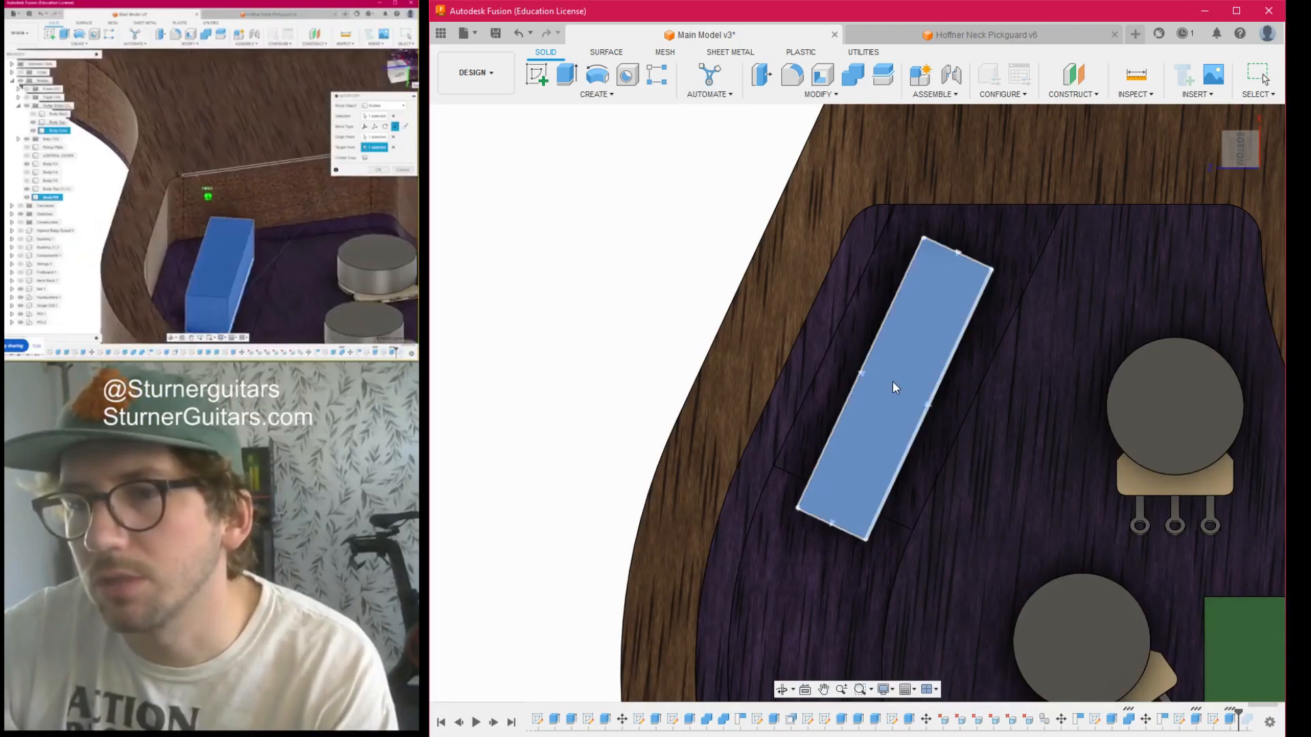
{"action": "left_click", "coordinate": [1232, 299]}
{"action": "left_click_drag", "start_coordinate": [1235, 148], "coordinate": [1229, 129]}
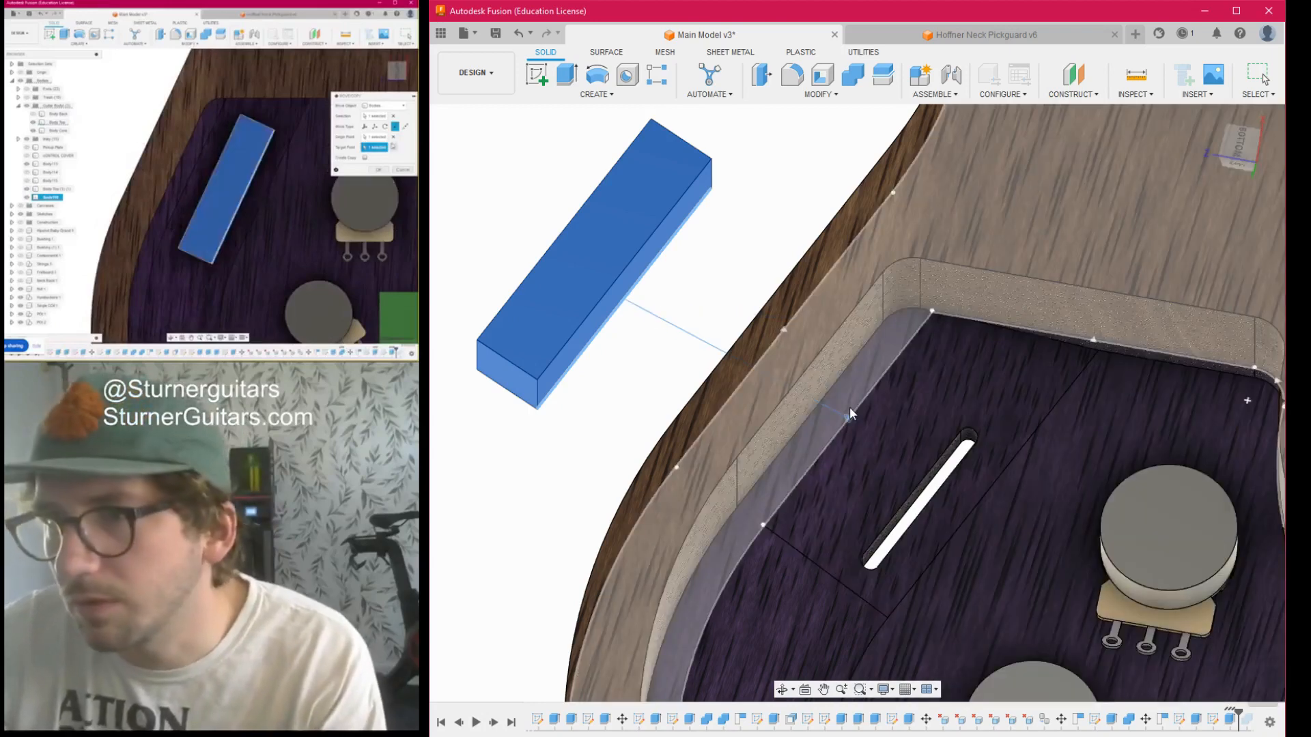
{"action": "scroll", "coordinate": [854, 440], "scroll_direction": "down", "scroll_amount": 5}
{"action": "middle_click_drag", "start_coordinate": [856, 442], "coordinate": [887, 409]}
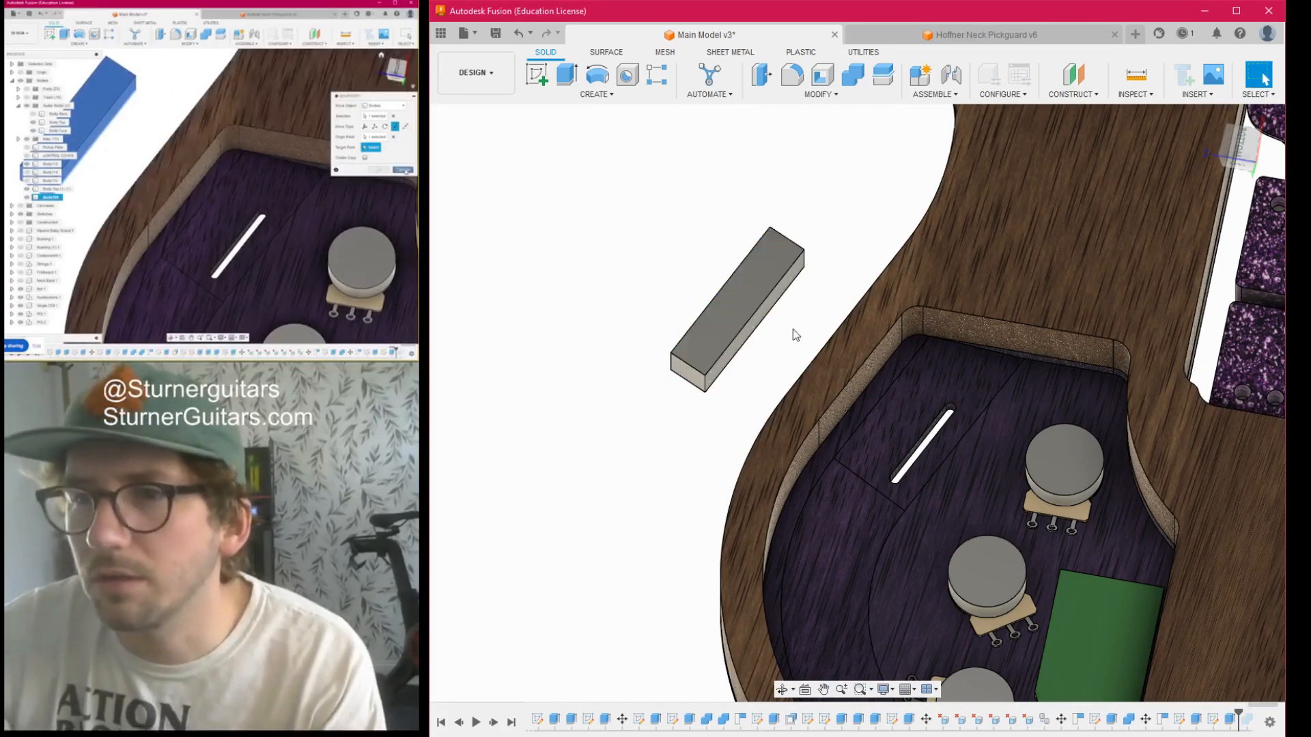
- Create a sketch on the switch slot's long inner wall and project a corner point at the end of the slot into it
{"action": "scroll", "coordinate": [925, 450], "scroll_direction": "up", "scroll_amount": 5}
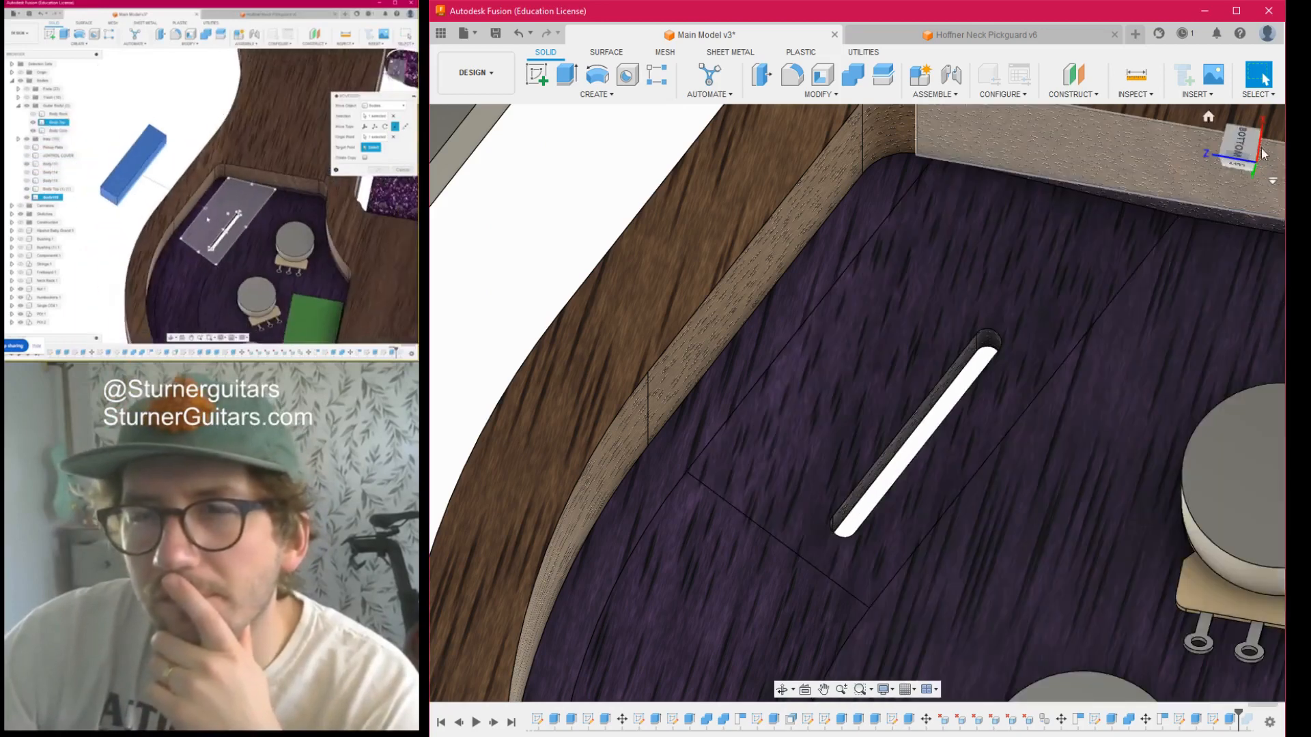
{"action": "left_click_drag", "start_coordinate": [1240, 144], "coordinate": [1212, 139]}
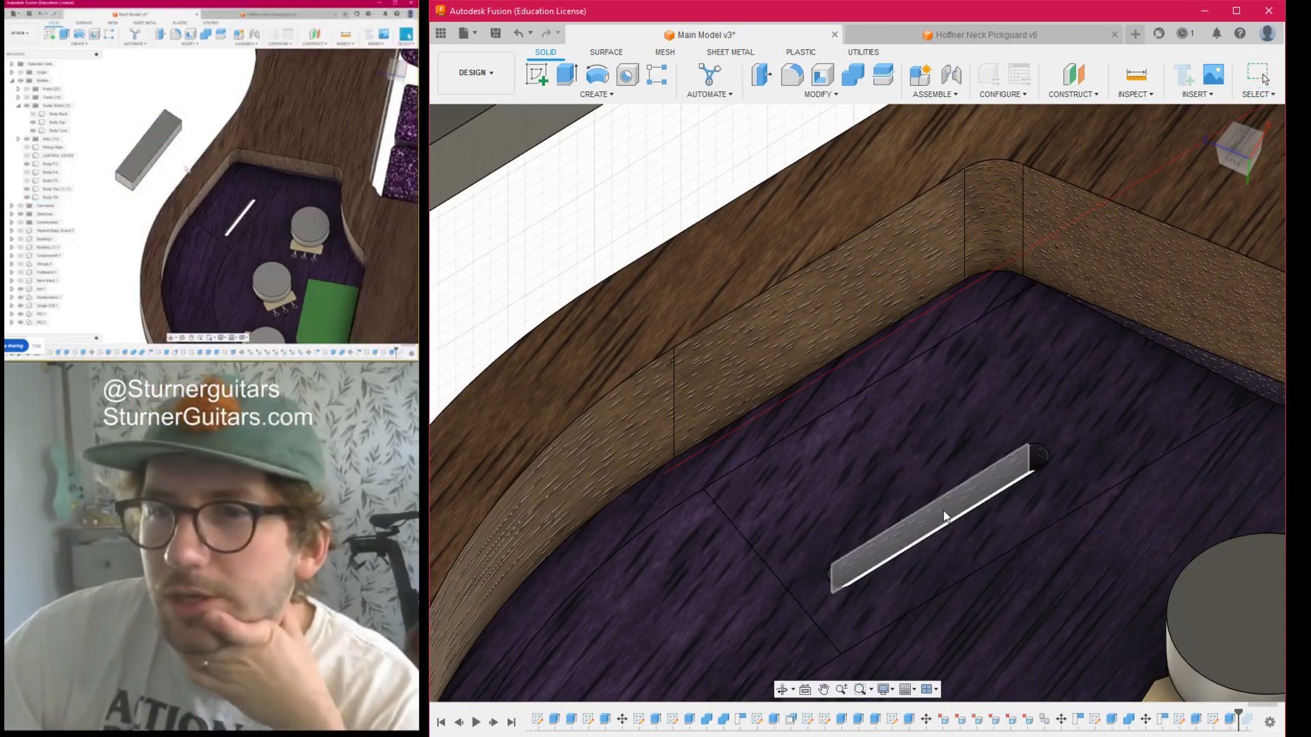
{"action": "left_click", "coordinate": [946, 515]}
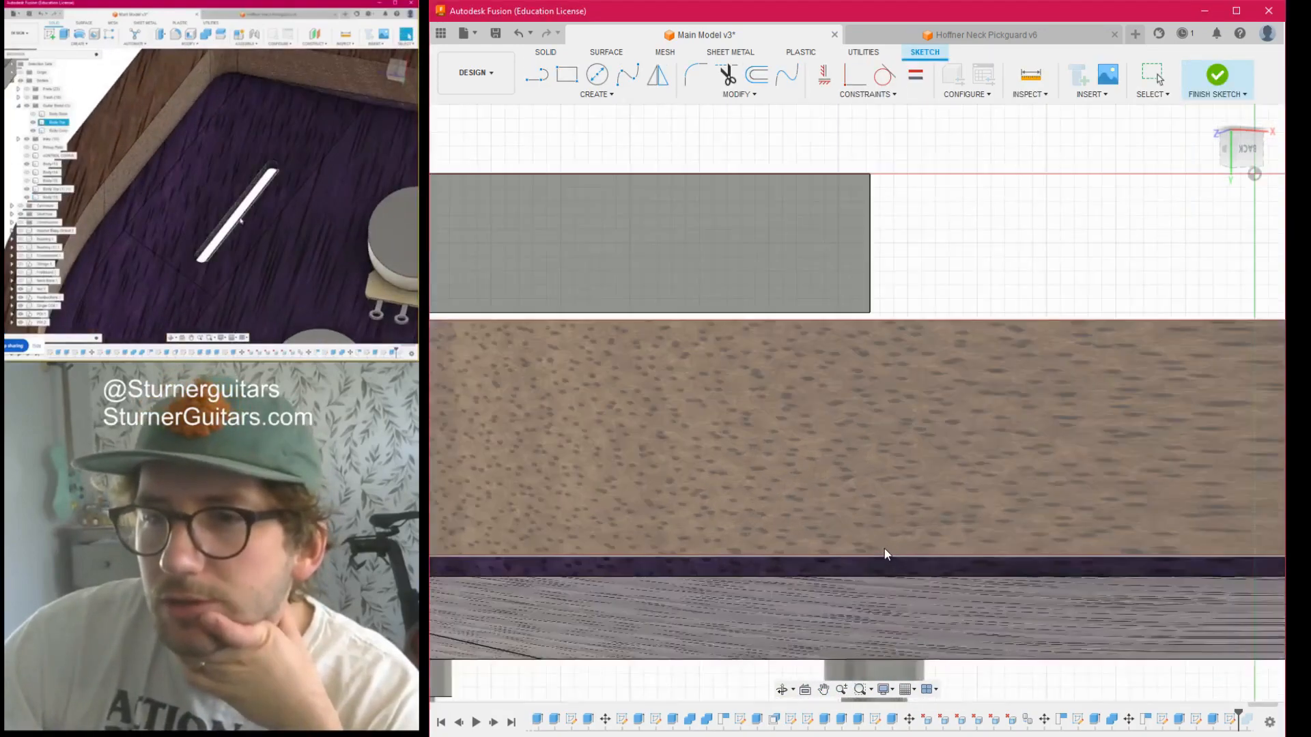
{"action": "left_click_drag", "start_coordinate": [1255, 148], "coordinate": [1248, 190]}
{"action": "scroll", "coordinate": [770, 551], "scroll_direction": "down", "scroll_amount": 3}
{"action": "middle_click_drag", "start_coordinate": [769, 551], "coordinate": [866, 441]}
{"action": "scroll", "coordinate": [682, 445], "scroll_direction": "up", "scroll_amount": 4}
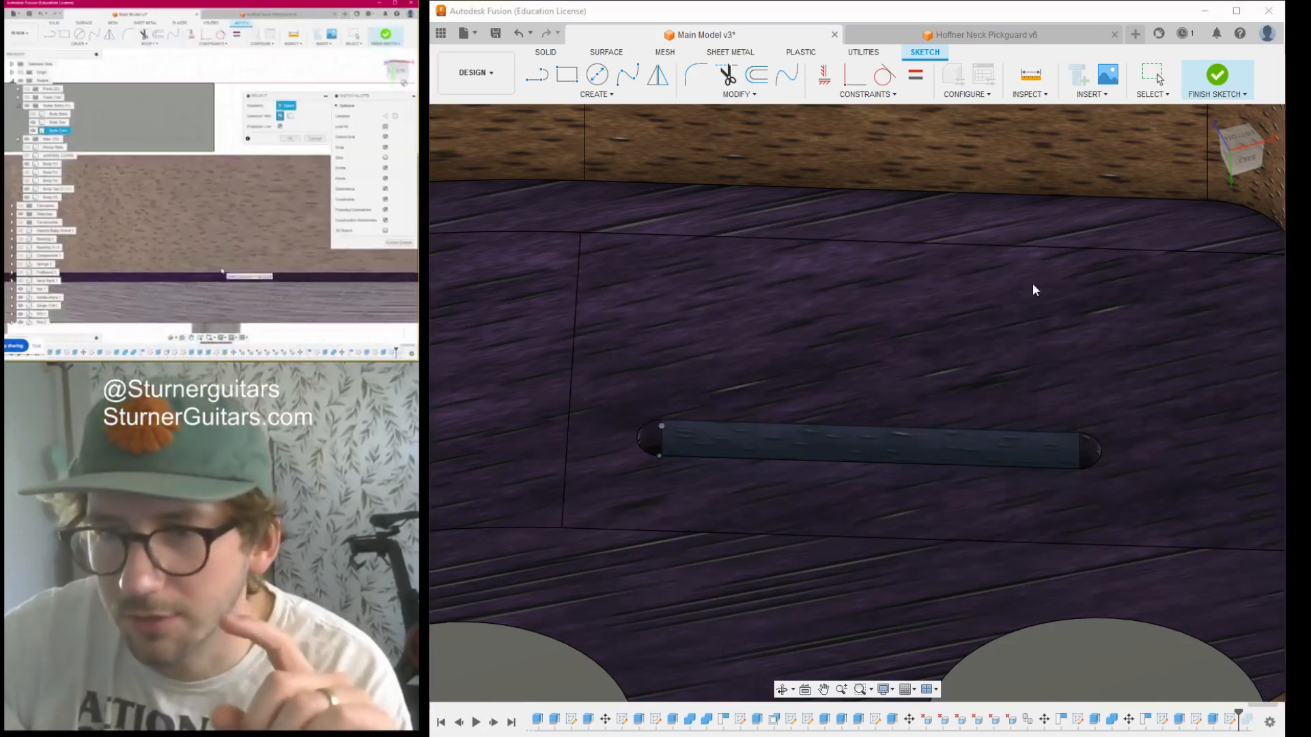
{"action": "left_click", "coordinate": [1033, 284]}
{"action": "scroll", "coordinate": [962, 530], "scroll_direction": "down", "scroll_amount": 3}
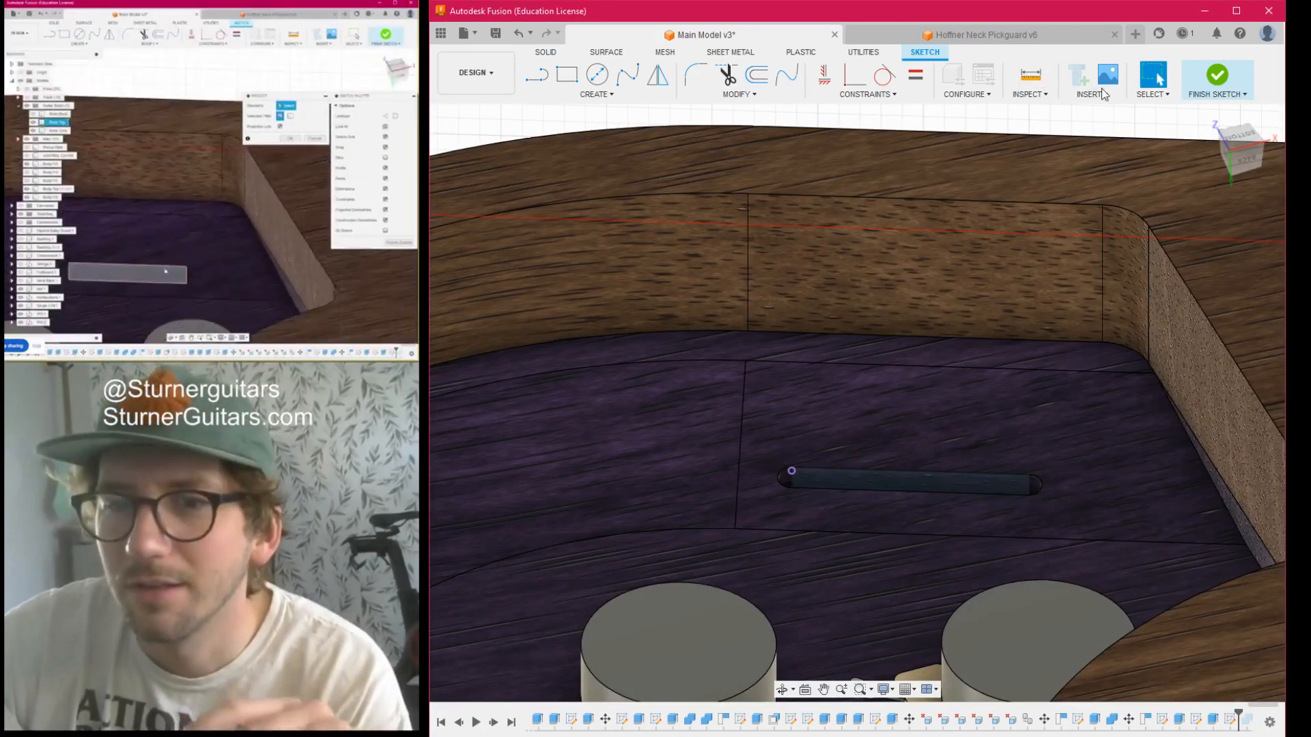
{"action": "scroll", "coordinate": [945, 298], "scroll_direction": "down", "scroll_amount": 6}
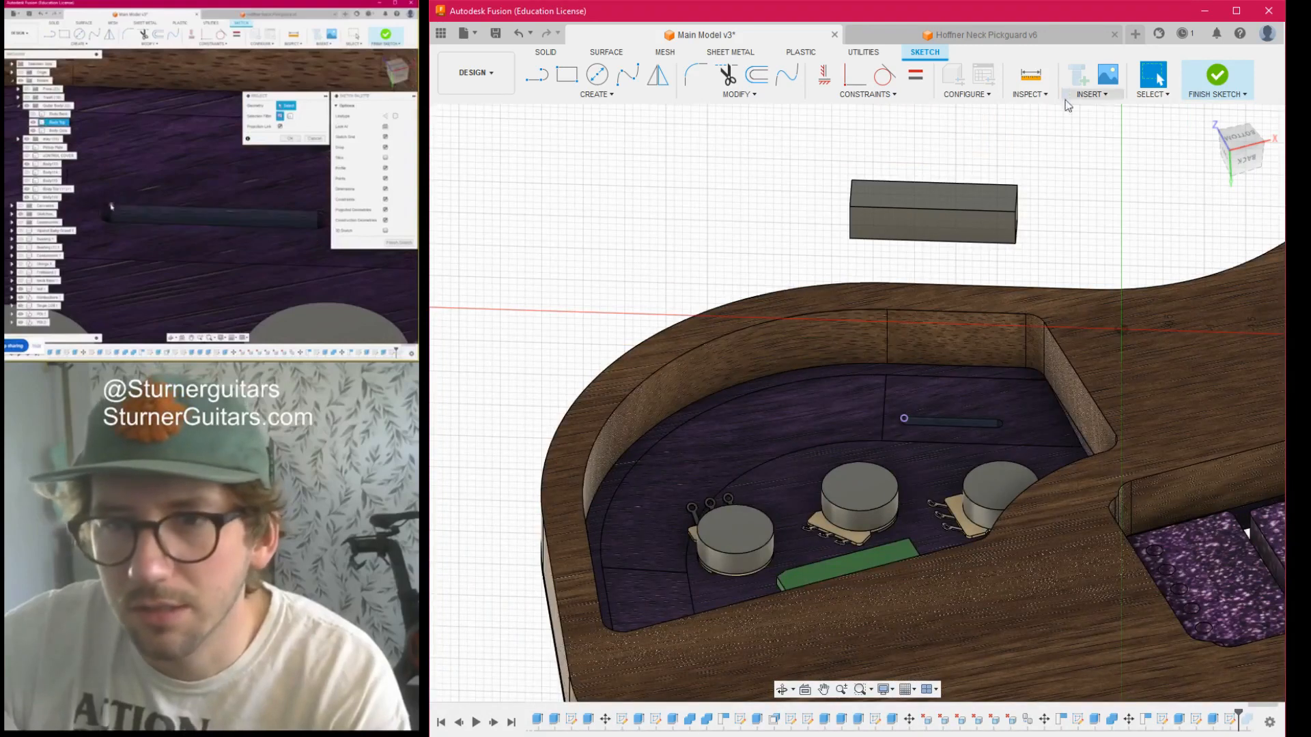
{"action": "left_click", "coordinate": [1239, 497]}
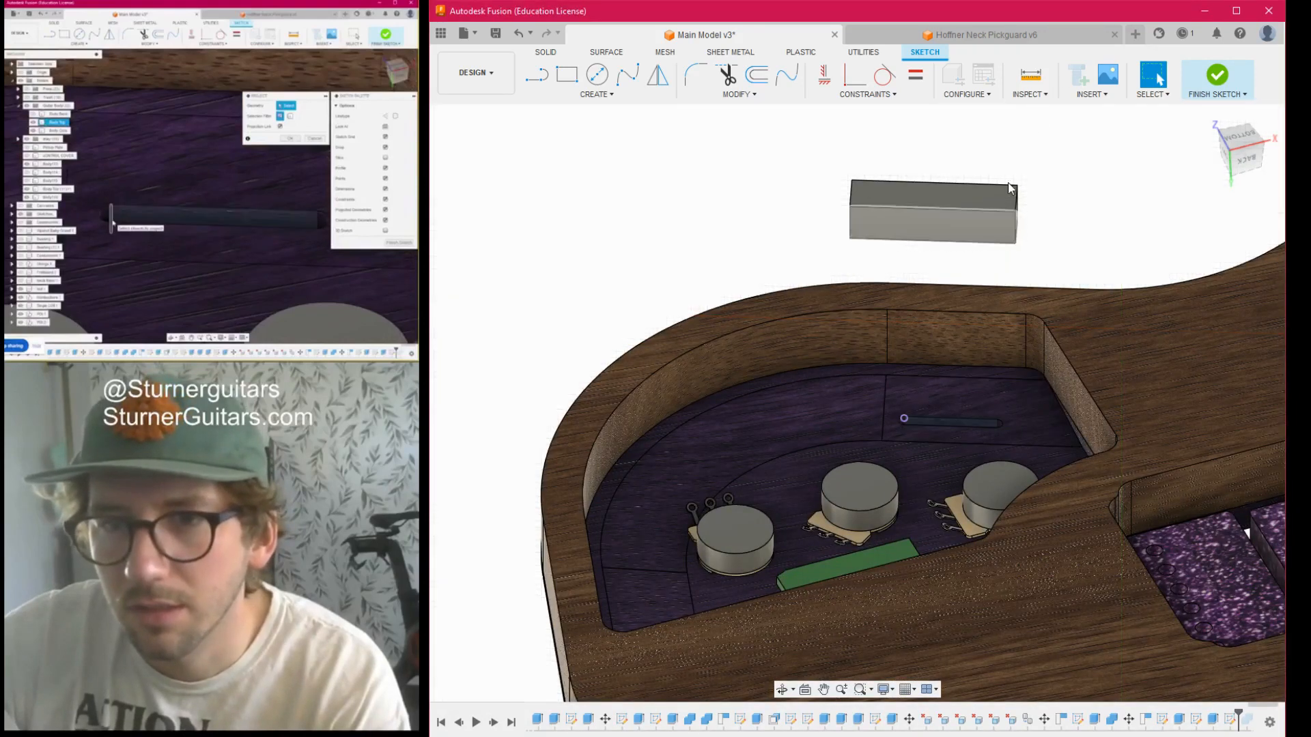
- Create a construction plane through three points at the ends of the switch slot, including the projected corner point
{"action": "left_click", "coordinate": [1080, 82]}
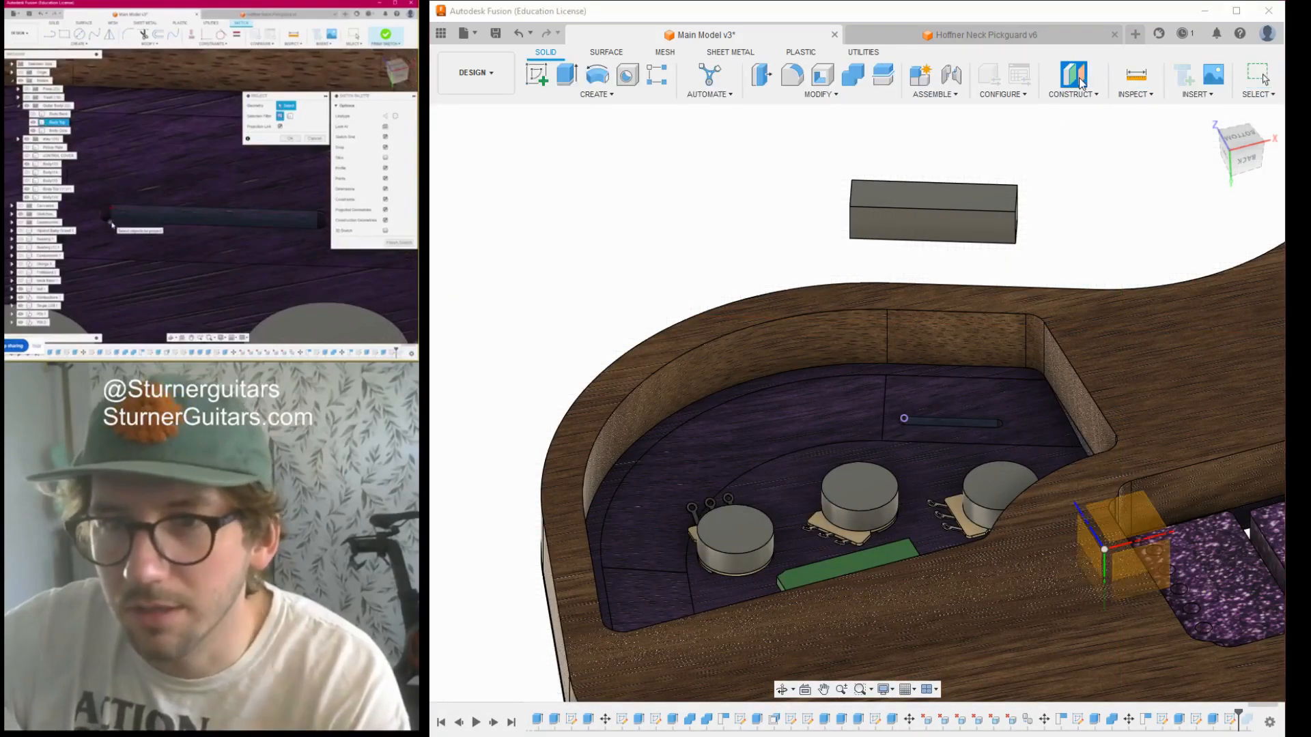
{"action": "left_click", "coordinate": [1261, 264]}
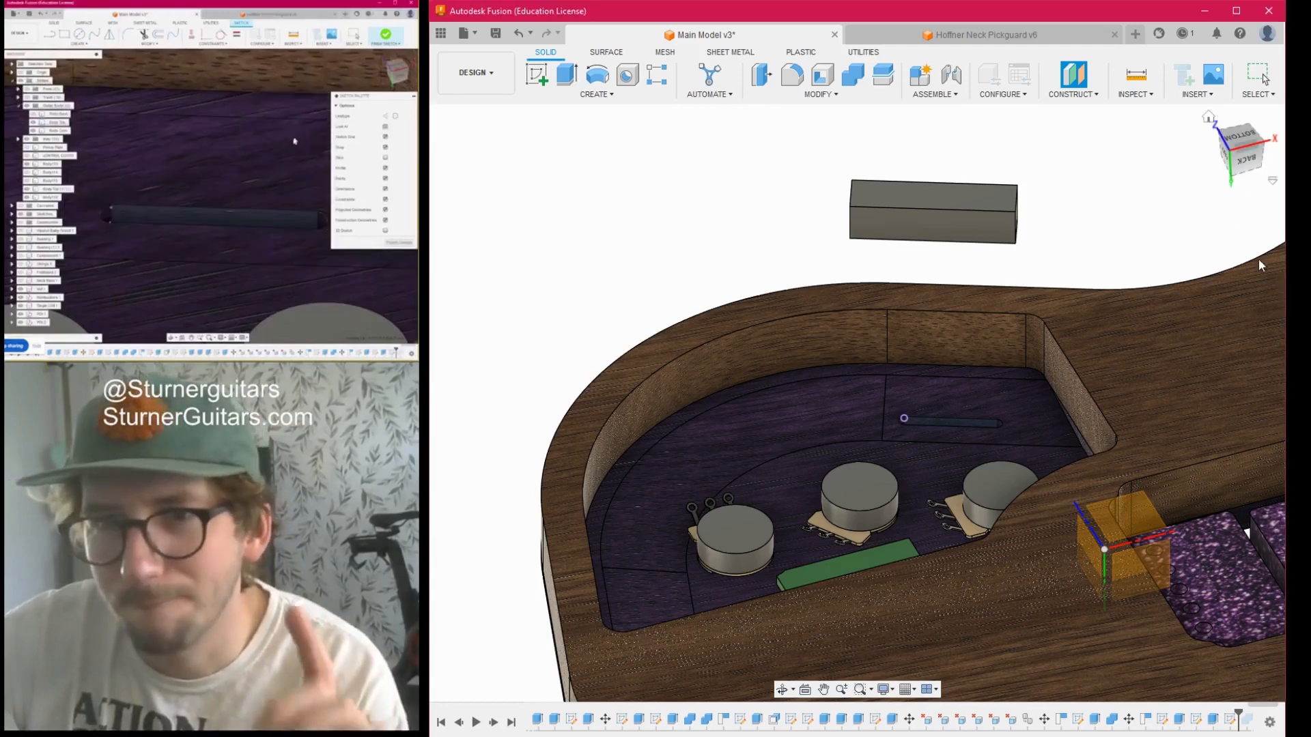
{"action": "left_click", "coordinate": [1095, 94]}
{"action": "left_click", "coordinate": [1088, 178]}
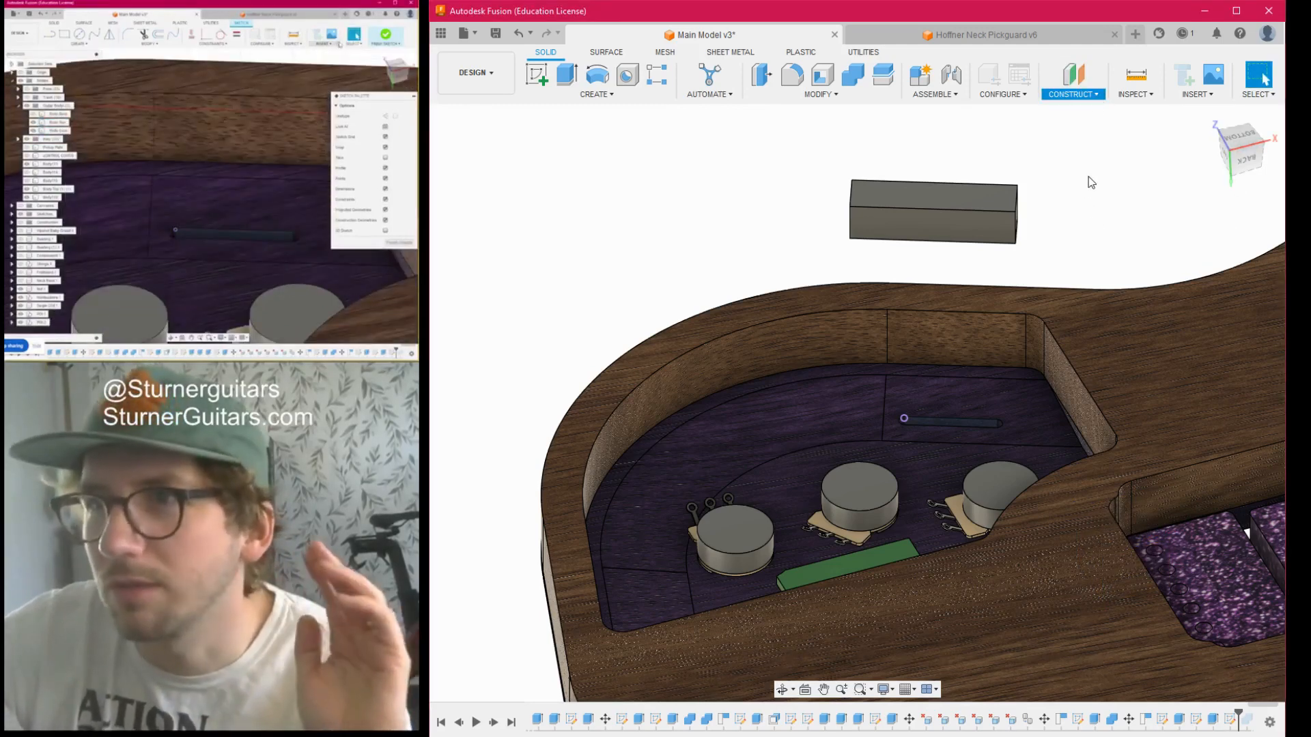
{"action": "scroll", "coordinate": [949, 381], "scroll_direction": "up", "scroll_amount": 3}
{"action": "scroll", "coordinate": [851, 478], "scroll_direction": "up", "scroll_amount": 3}
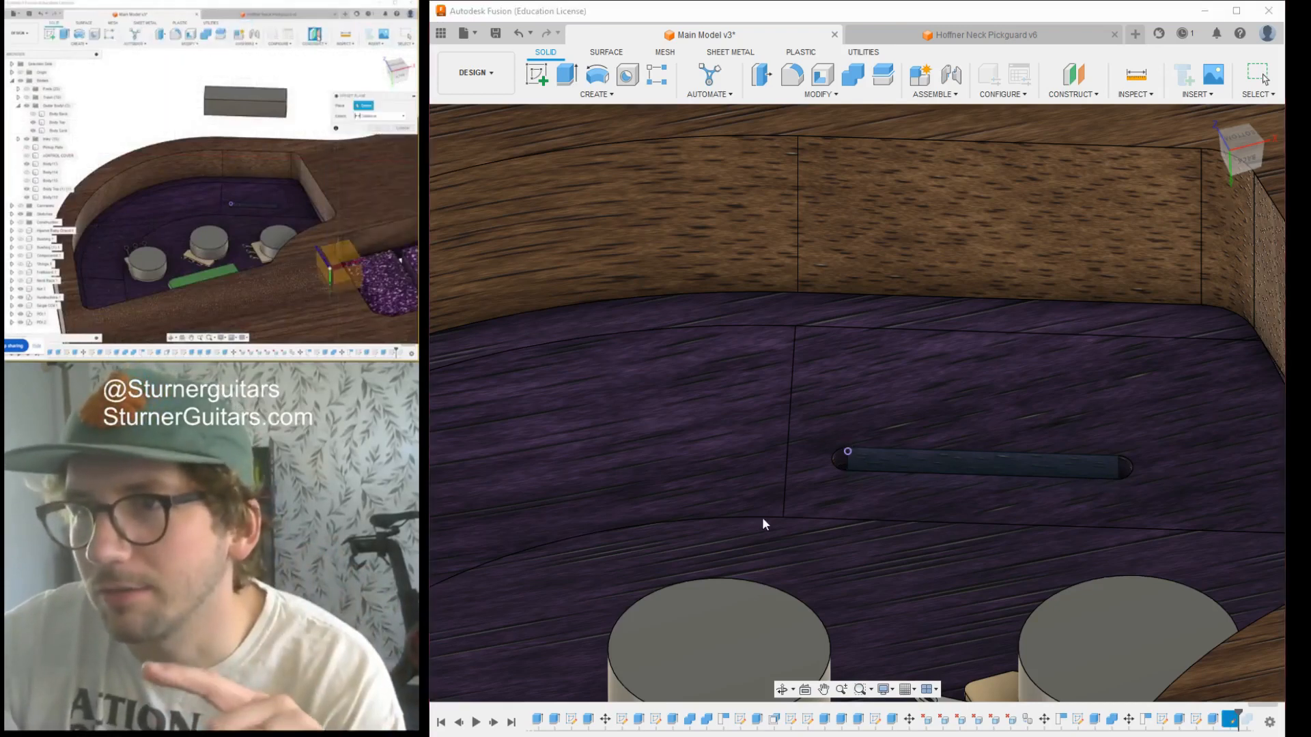
{"action": "scroll", "coordinate": [881, 457], "scroll_direction": "up", "scroll_amount": 3}
{"action": "scroll", "coordinate": [830, 457], "scroll_direction": "up", "scroll_amount": 3}
{"action": "scroll", "coordinate": [785, 439], "scroll_direction": "down", "scroll_amount": 5}
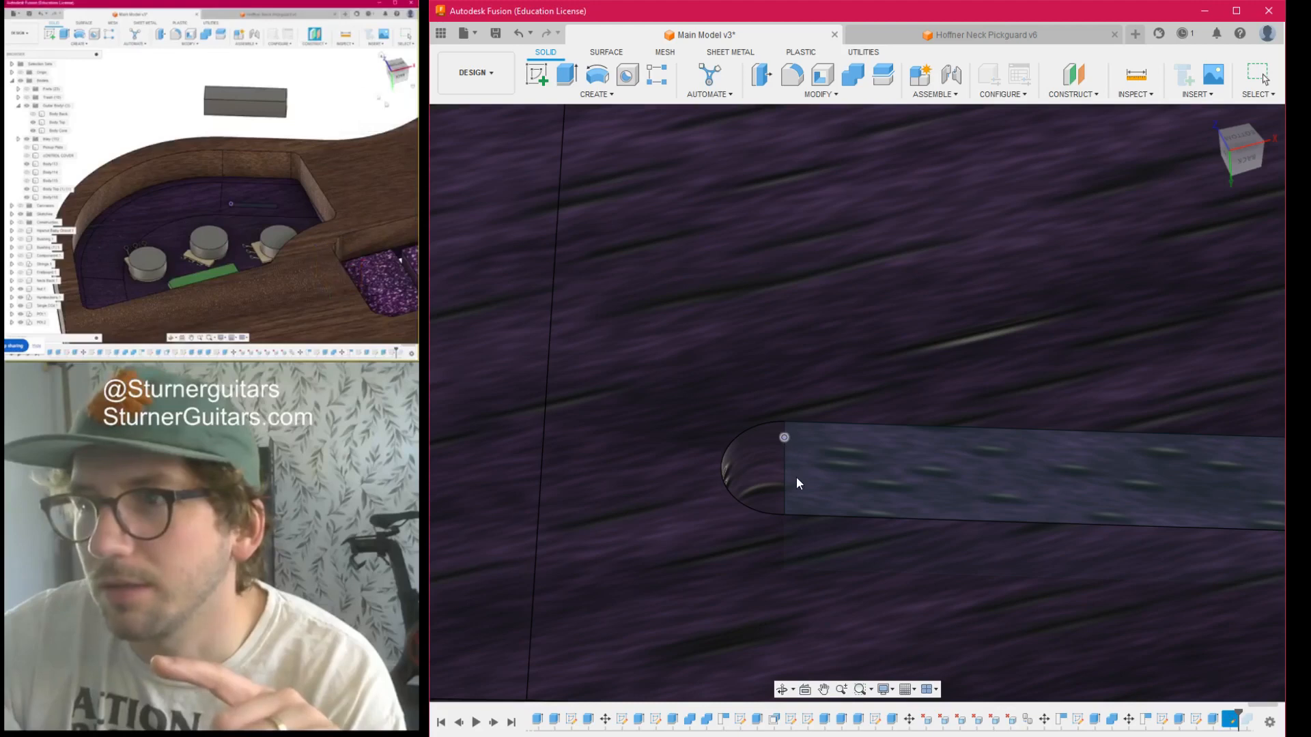
{"action": "scroll", "coordinate": [1065, 430], "scroll_direction": "down", "scroll_amount": 3}
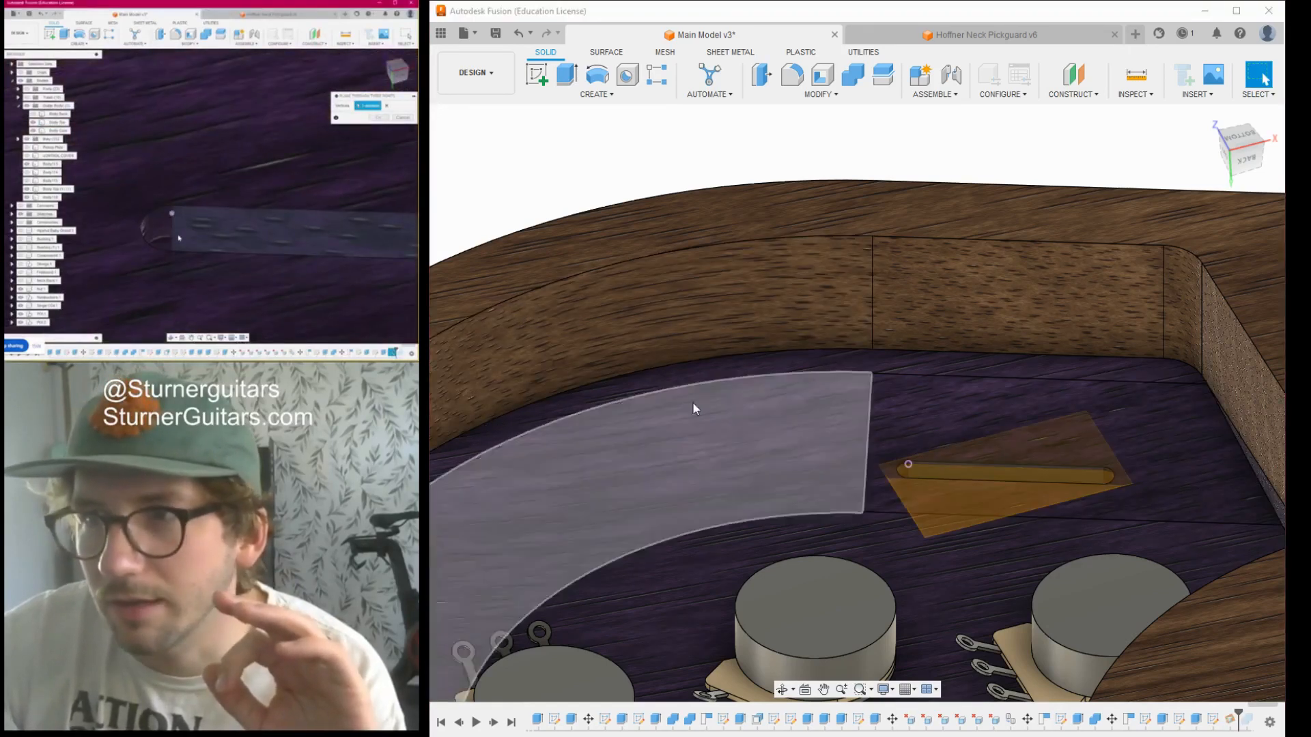
{"action": "scroll", "coordinate": [851, 418], "scroll_direction": "down", "scroll_amount": 5}
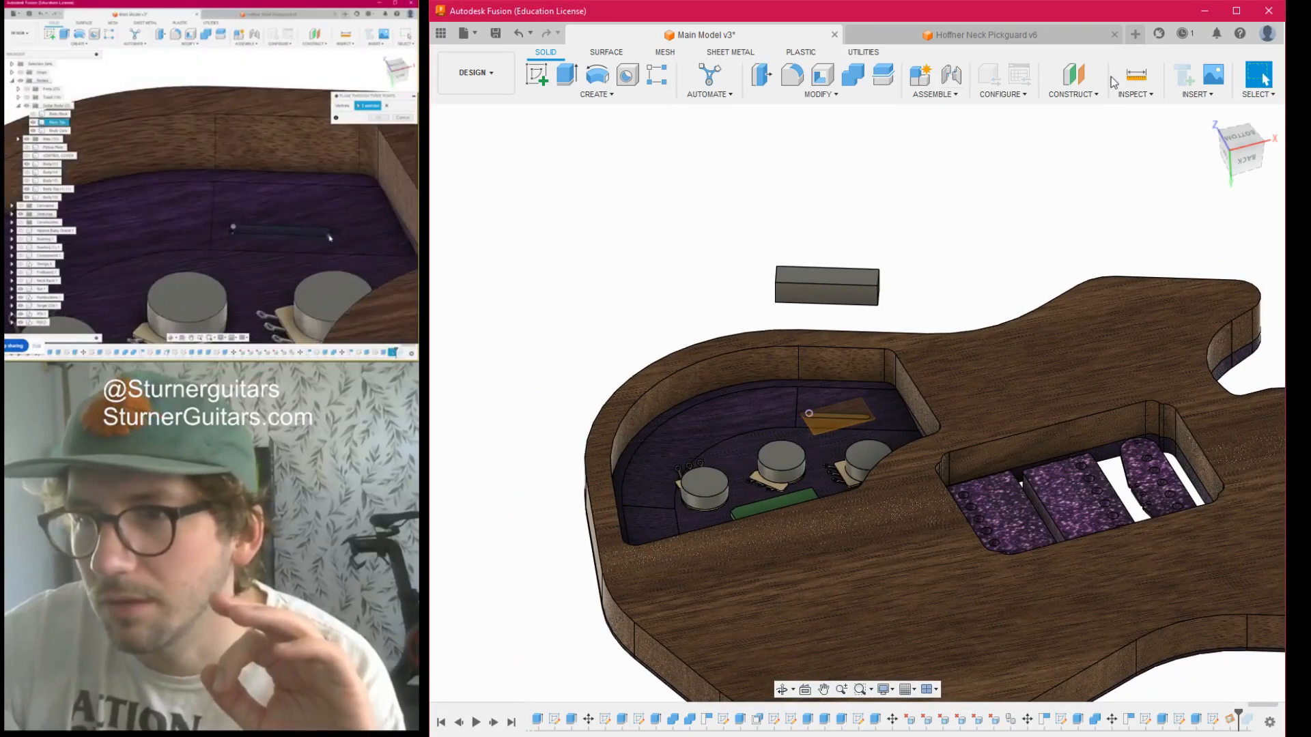
- Create a sketch on the construction plane at the switch slot and project the cavity floor face surrounding the slot
{"action": "left_click", "coordinate": [537, 74]}
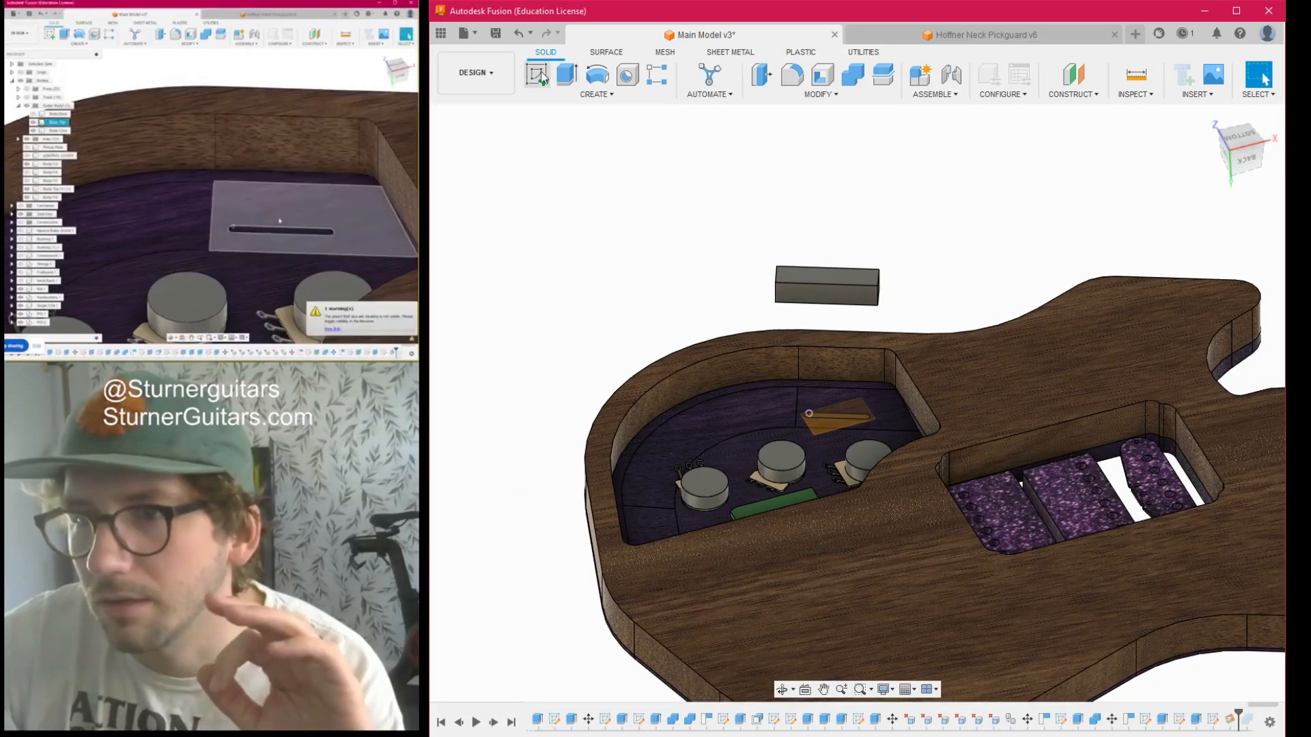
{"action": "scroll", "coordinate": [845, 408], "scroll_direction": "up", "scroll_amount": 5}
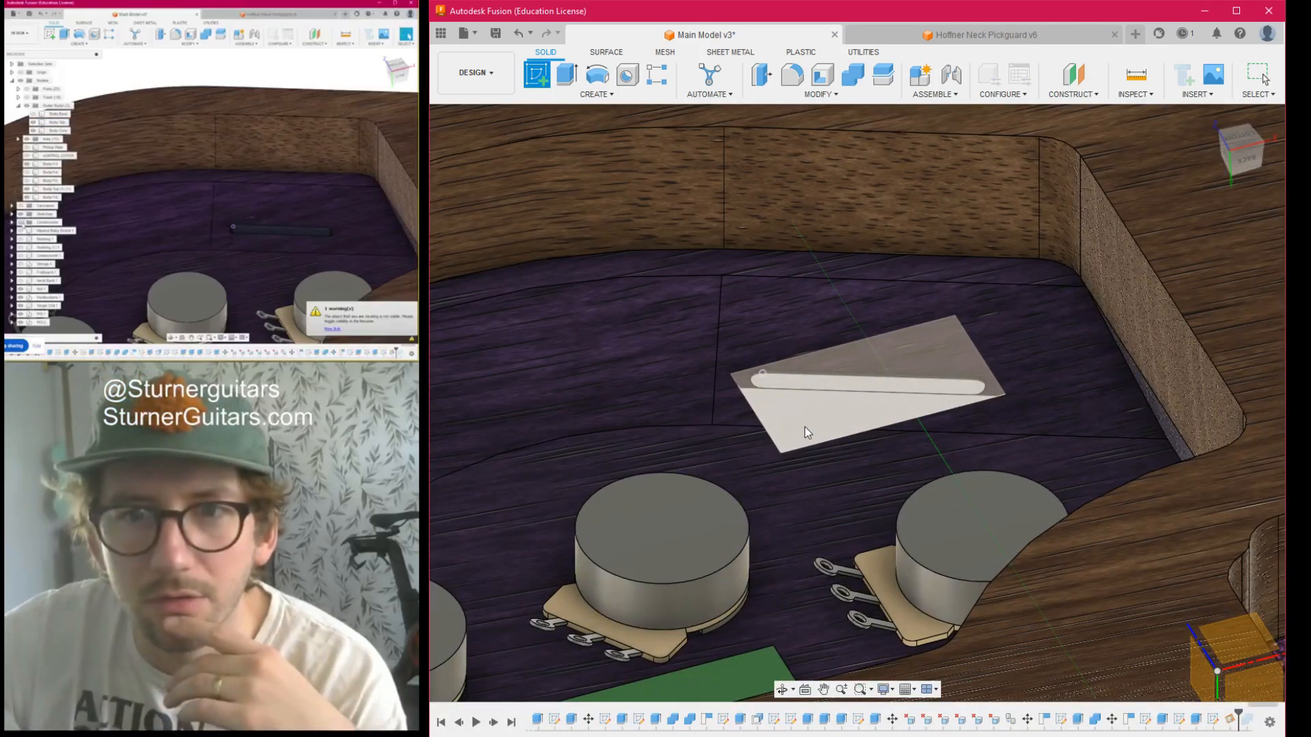
{"action": "left_click", "coordinate": [804, 427]}
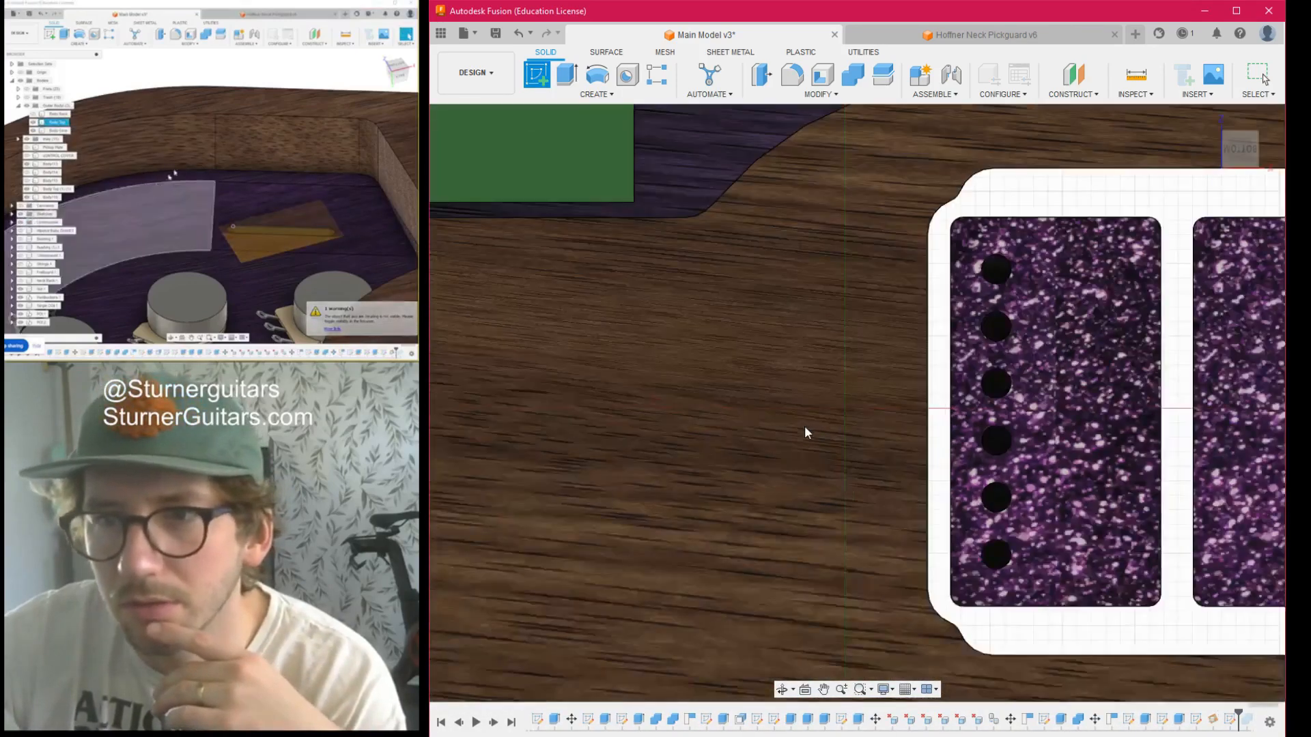
{"action": "scroll", "coordinate": [786, 354], "scroll_direction": "up", "scroll_amount": 7}
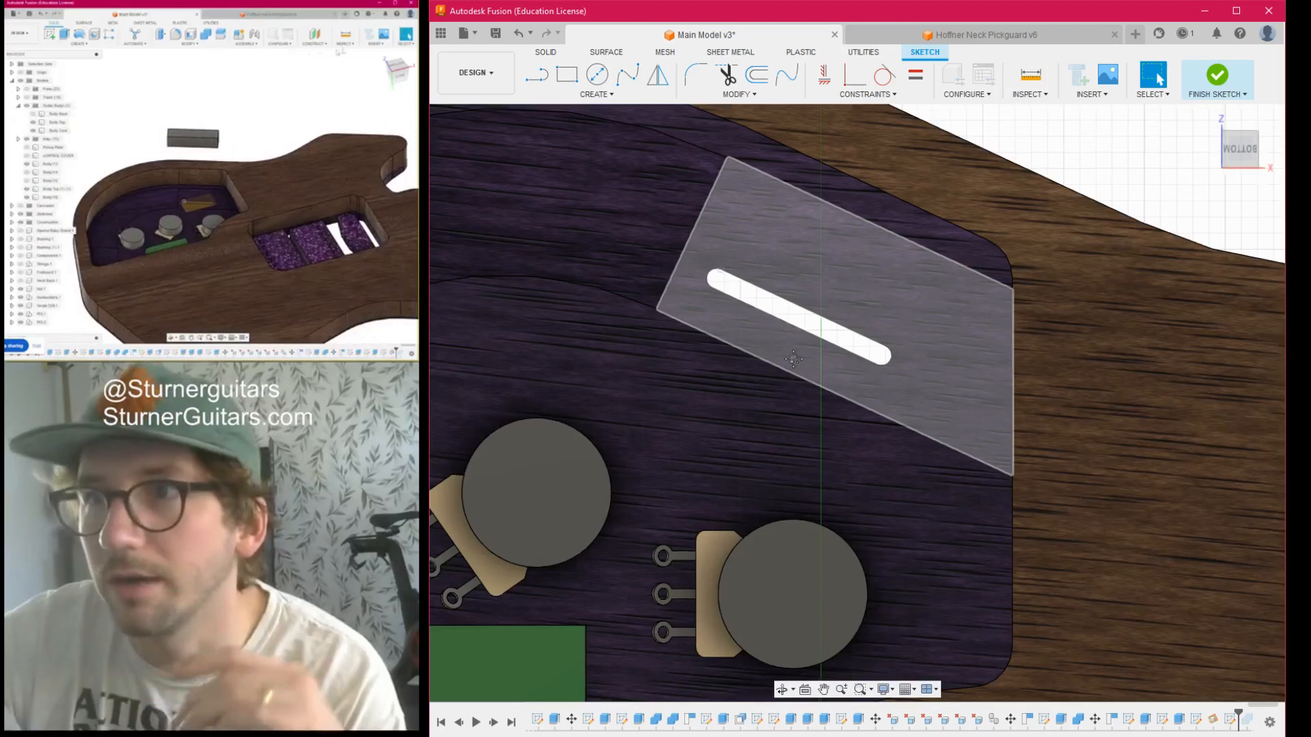
{"action": "middle_click_drag", "start_coordinate": [797, 350], "coordinate": [741, 465]}
{"action": "left_click", "coordinate": [761, 400]}
{"action": "left_click", "coordinate": [1025, 281]}
- Draw a line across the slot between the midpoints of its long sides, place a sketch point at its middle and finish the sketch
{"action": "key", "text": "l"}
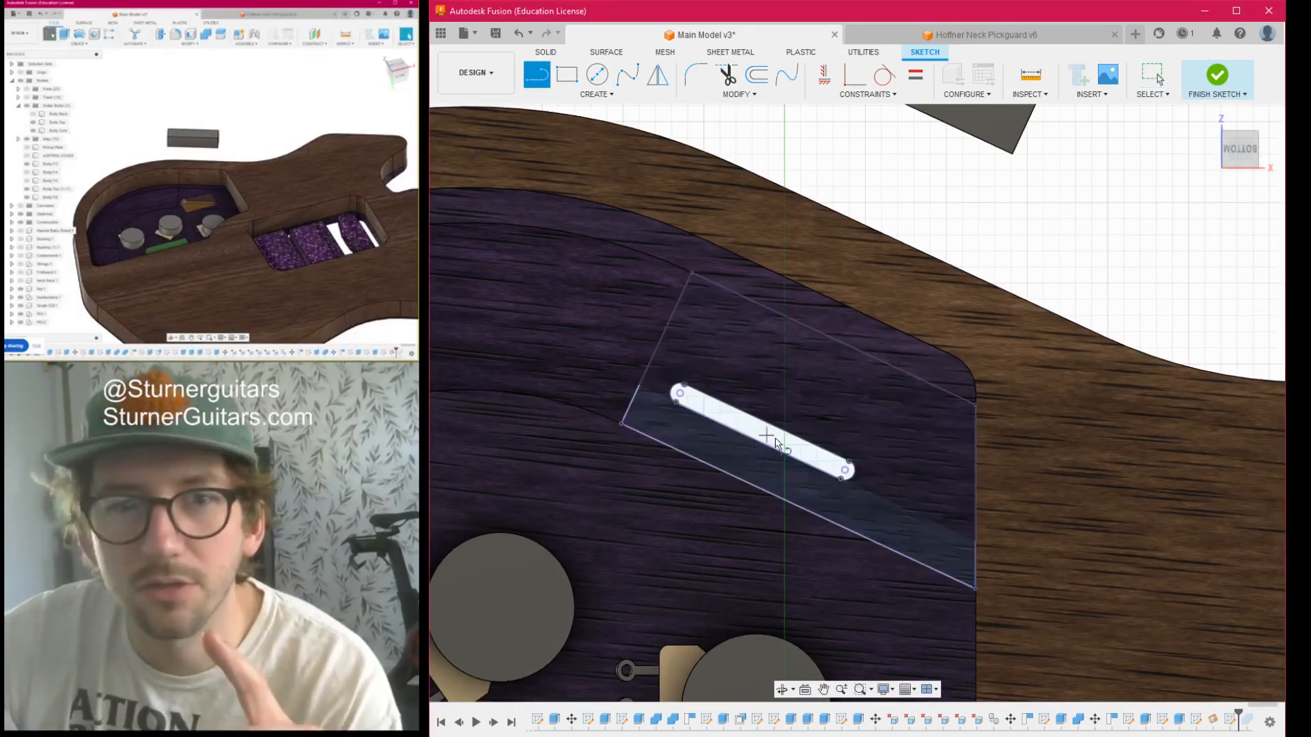
{"action": "left_click", "coordinate": [760, 438]}
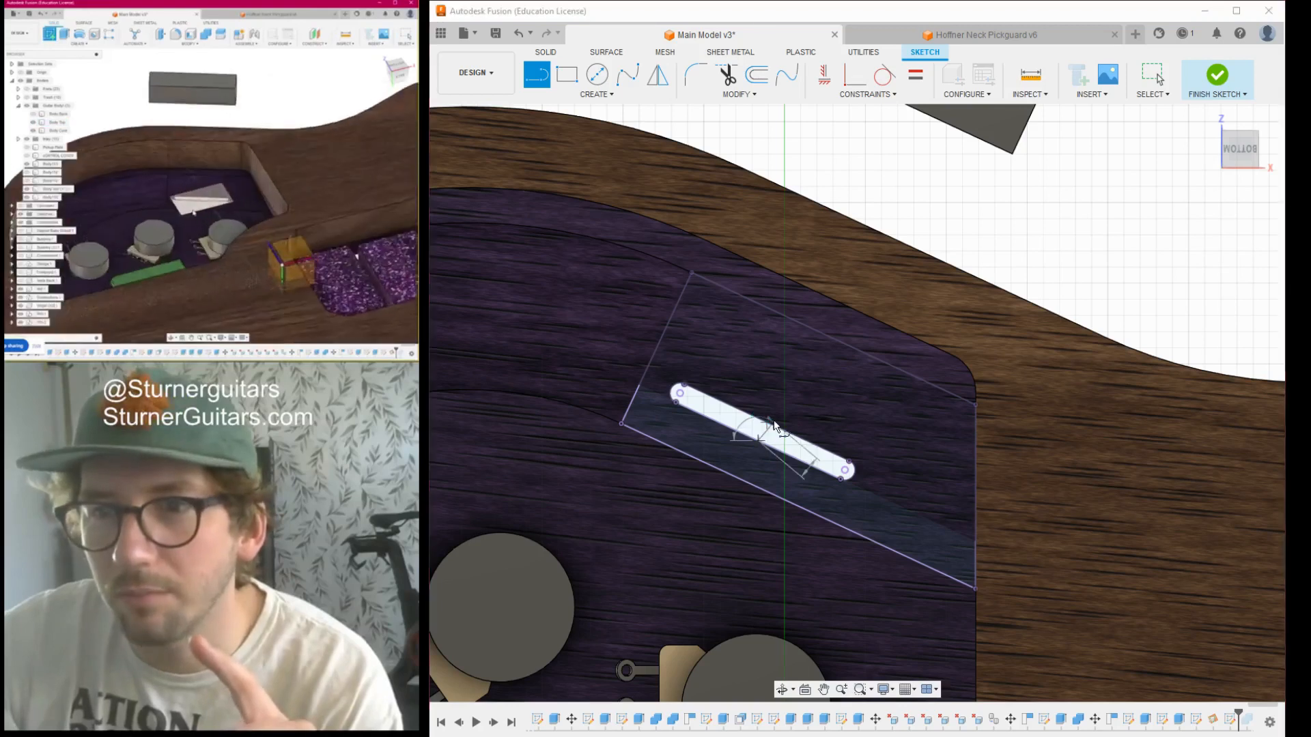
{"action": "left_click", "coordinate": [768, 422]}
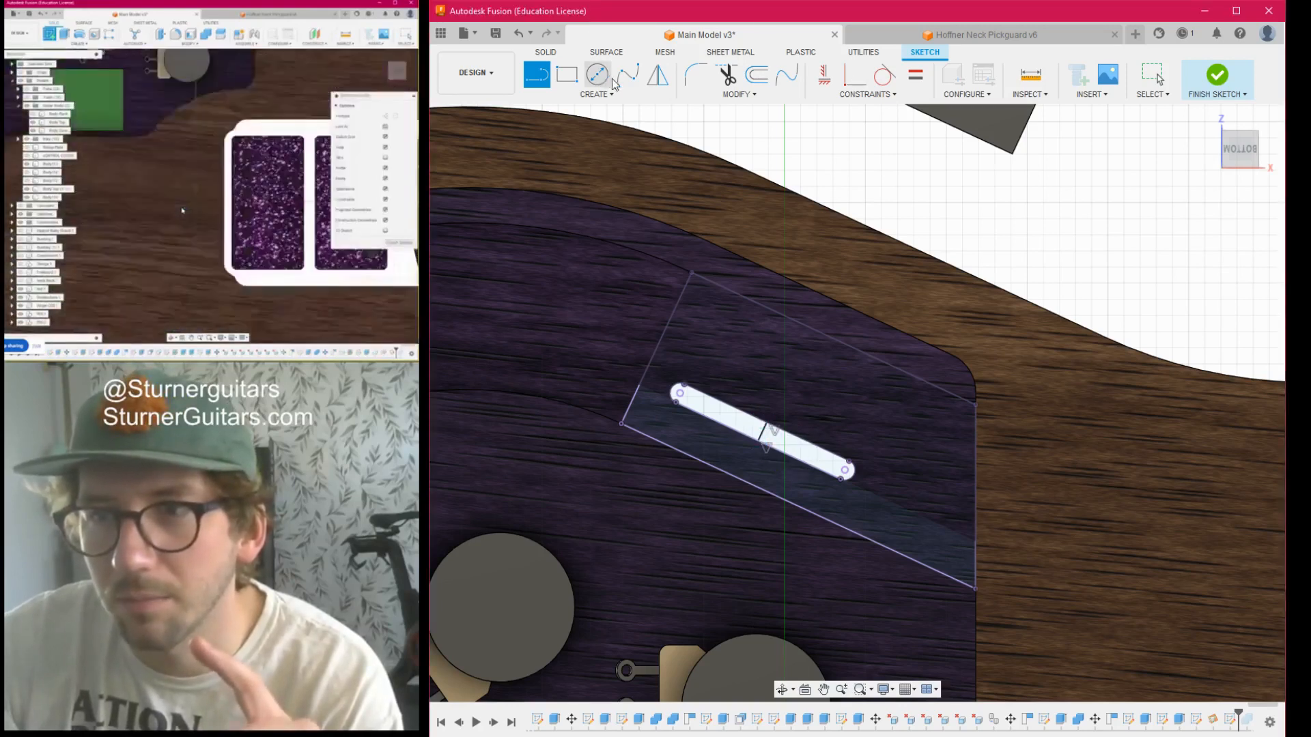
{"action": "left_click", "coordinate": [613, 95]}
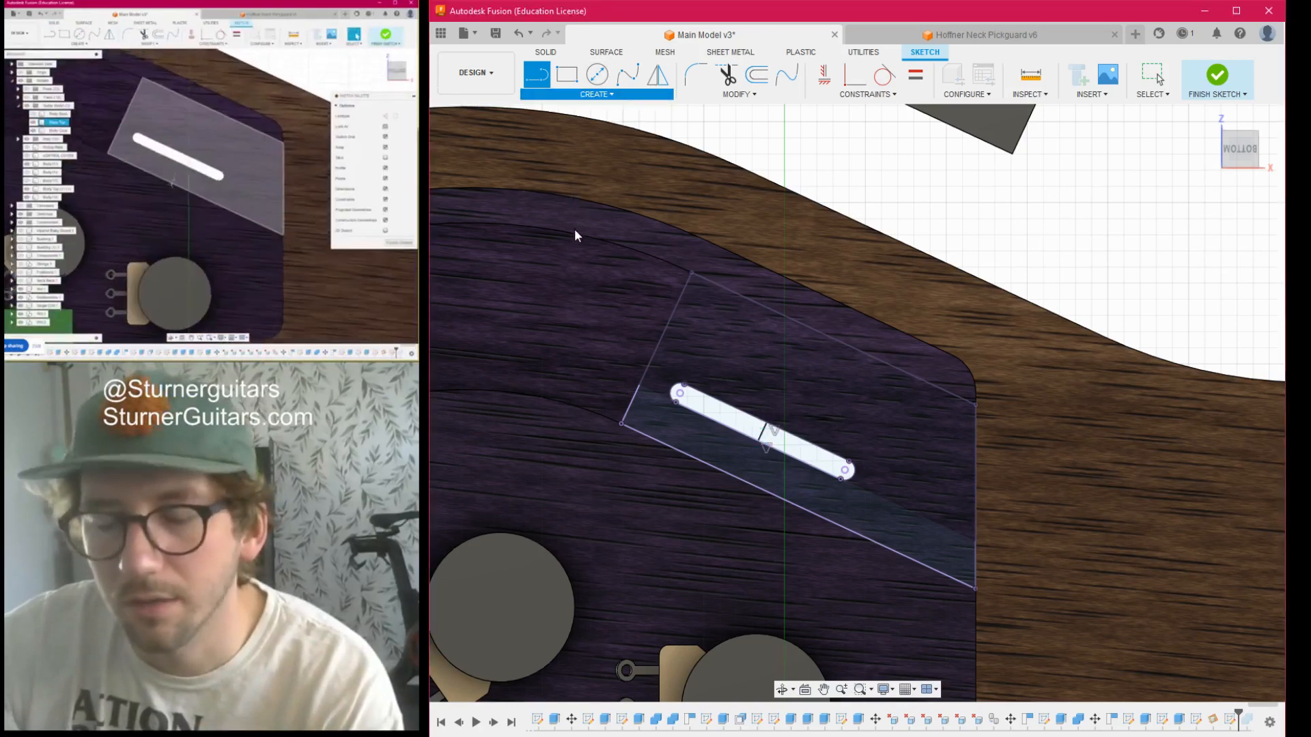
{"action": "left_click", "coordinate": [576, 232]}
{"action": "scroll", "coordinate": [760, 451], "scroll_direction": "up", "scroll_amount": 3}
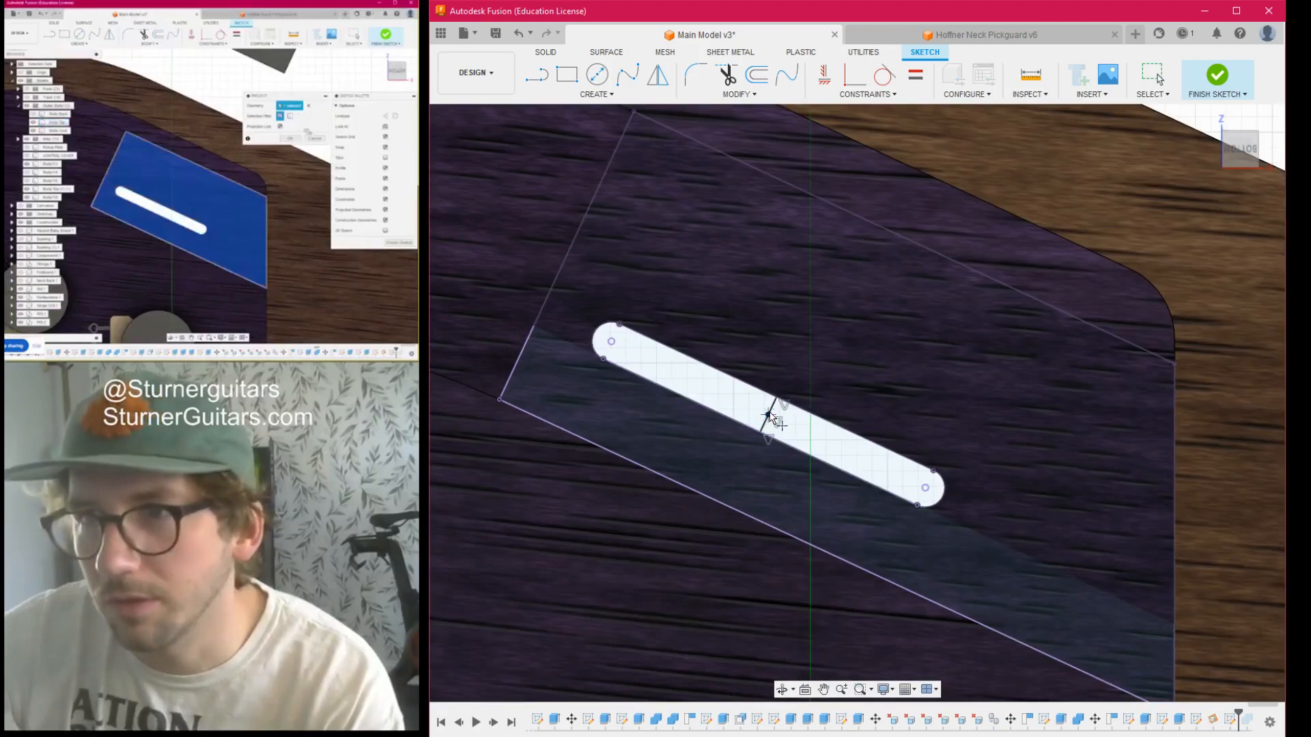
{"action": "left_click", "coordinate": [1257, 501]}
- Move the switch block point to point from the centre of its floor-facing side onto the sketch point at the slot's middle
{"action": "scroll", "coordinate": [849, 417], "scroll_direction": "down", "scroll_amount": 7}
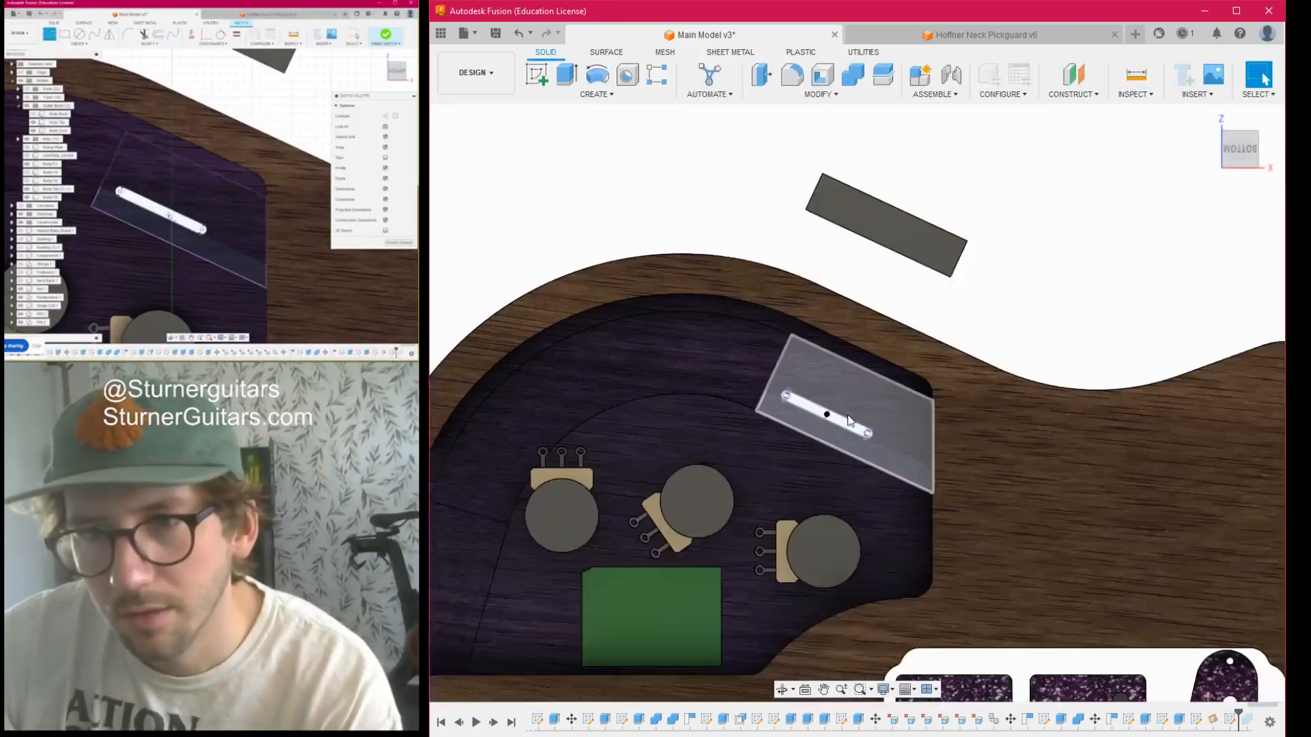
{"action": "middle_click_drag", "start_coordinate": [1065, 280], "coordinate": [1011, 244]}
{"action": "key", "text": "e"}
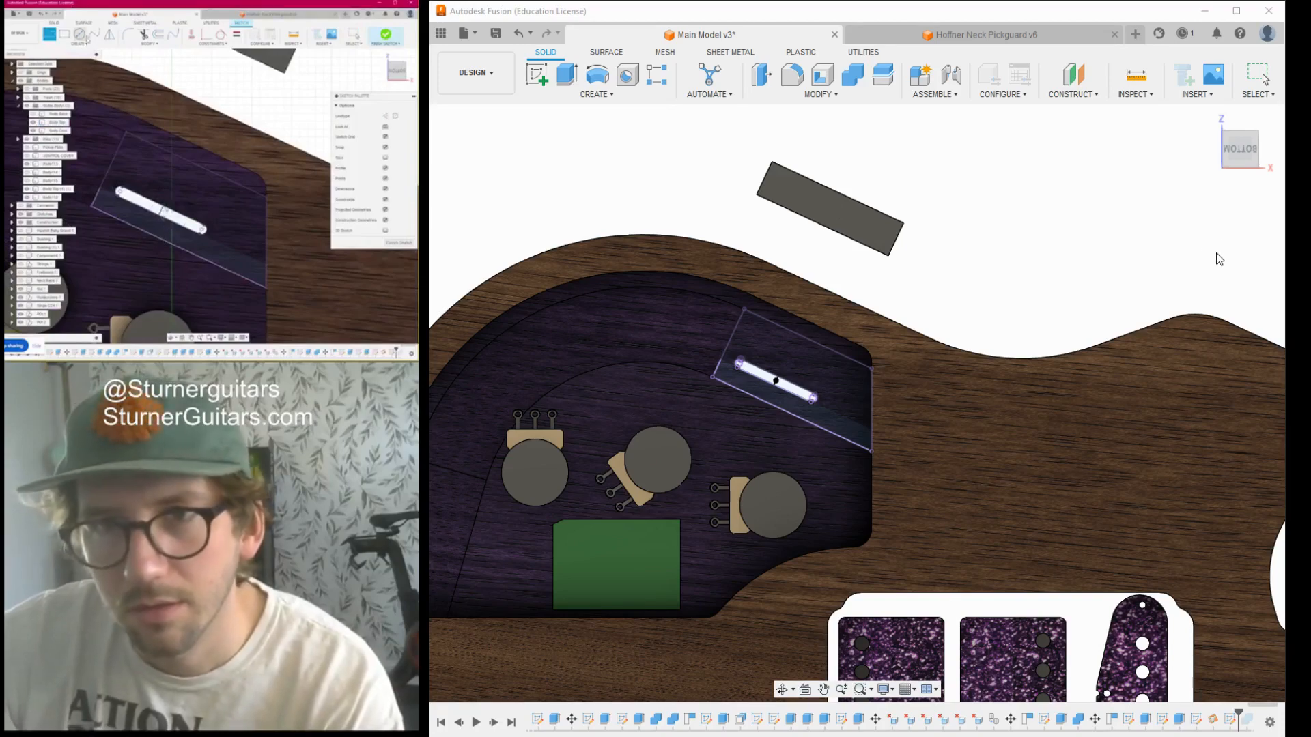
{"action": "left_click", "coordinate": [822, 209]}
{"action": "left_click_drag", "start_coordinate": [1242, 106], "coordinate": [1240, 255]}
{"action": "mouse_move", "coordinate": [1248, 136]}
{"action": "left_mouse_down"}
{"action": "mouse_move", "coordinate": [1199, 102]}
{"action": "mouse_move", "coordinate": [1066, 150]}
{"action": "mouse_move", "coordinate": [1051, 201]}
{"action": "left_mouse_up"}
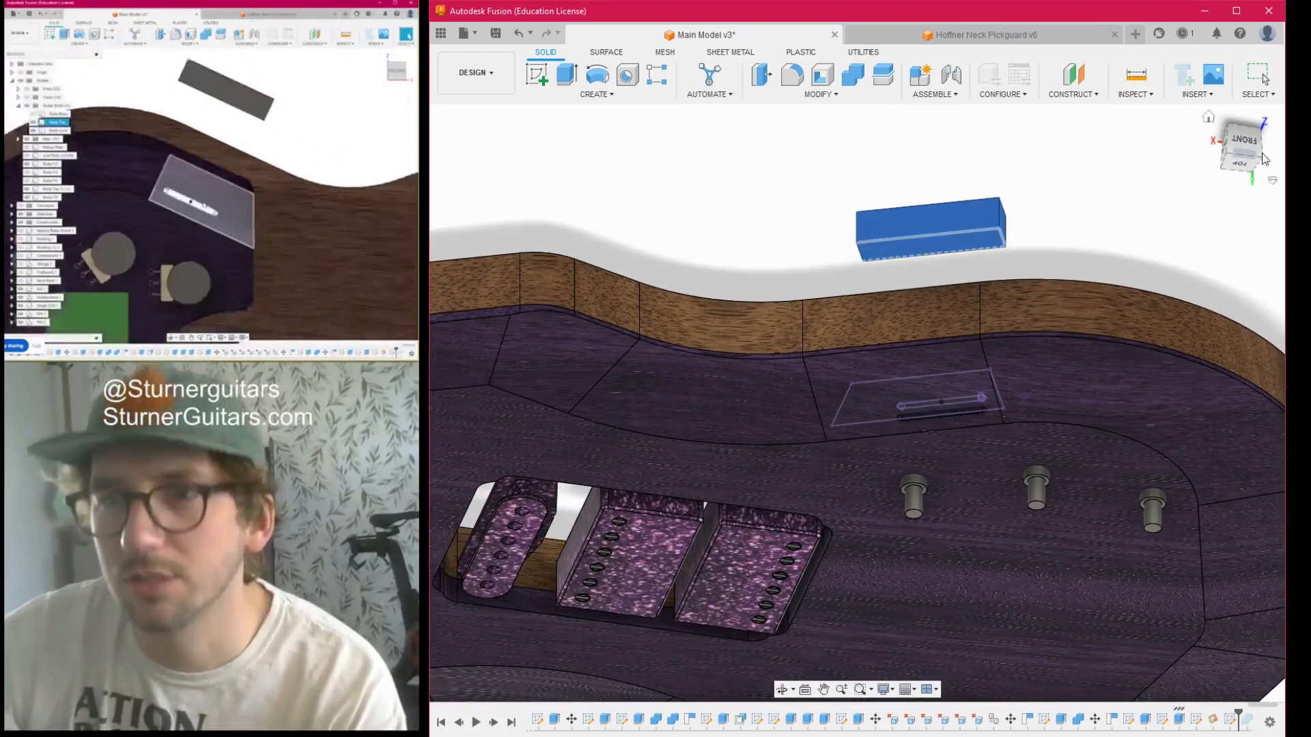
{"action": "mouse_move", "coordinate": [1247, 145]}
{"action": "left_mouse_down"}
{"action": "mouse_move", "coordinate": [1222, 273]}
{"action": "mouse_move", "coordinate": [1138, 198]}
{"action": "left_mouse_up"}
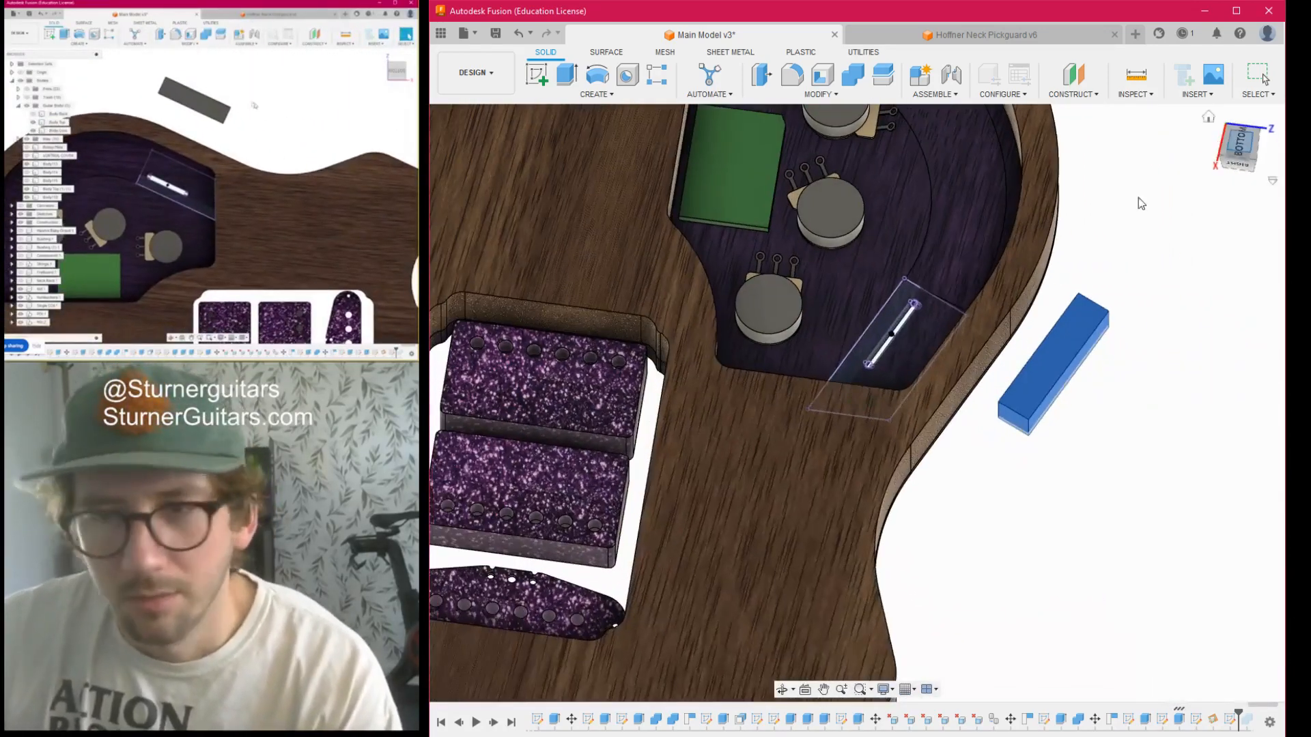
{"action": "left_click", "coordinate": [892, 333]}
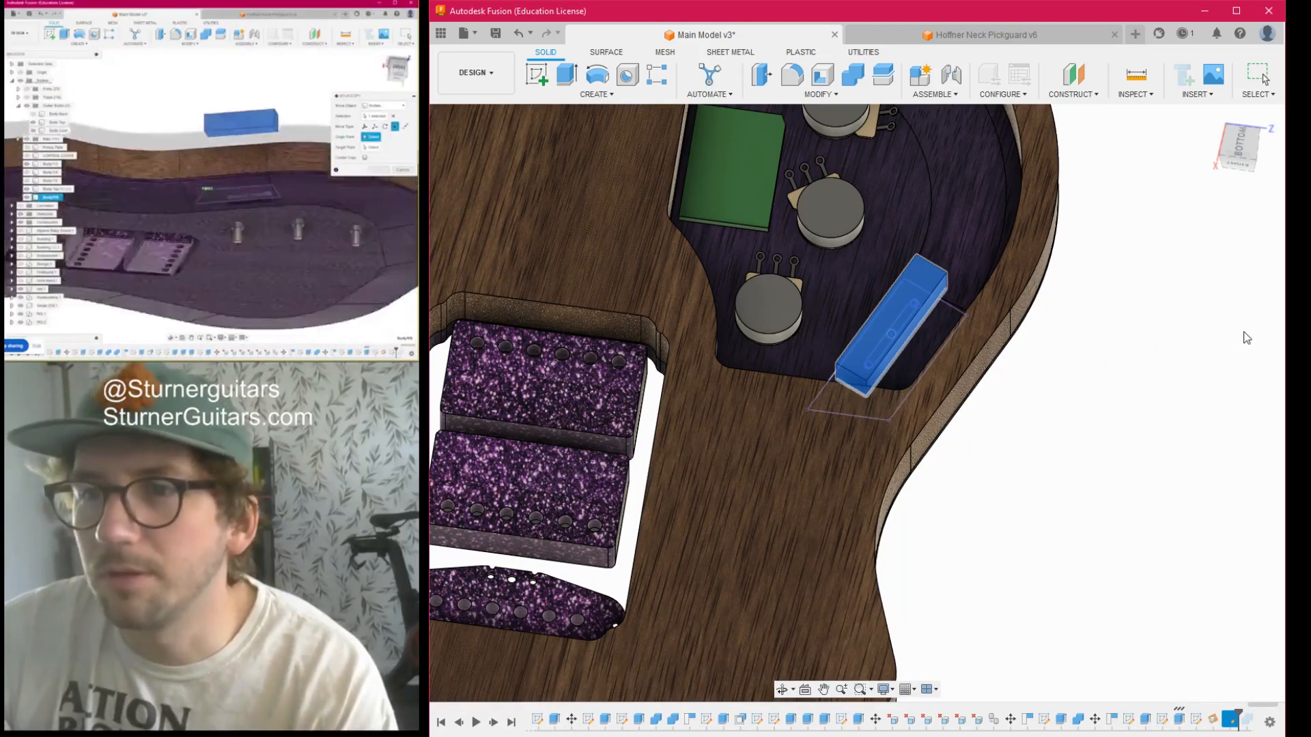
{"action": "left_click", "coordinate": [1211, 351]}
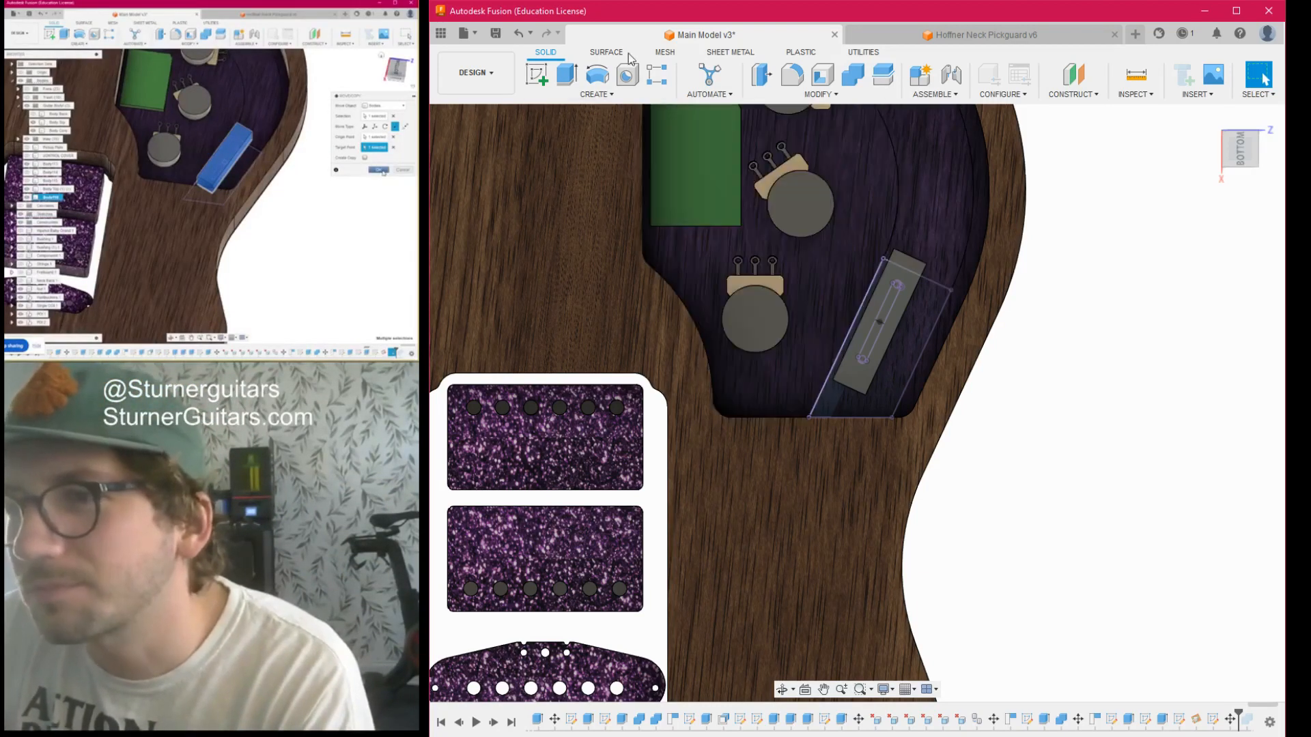
- Cut the switch block out of the guitar's top body with Combine, keeping the block as a tool body
{"action": "left_click", "coordinate": [1243, 161]}
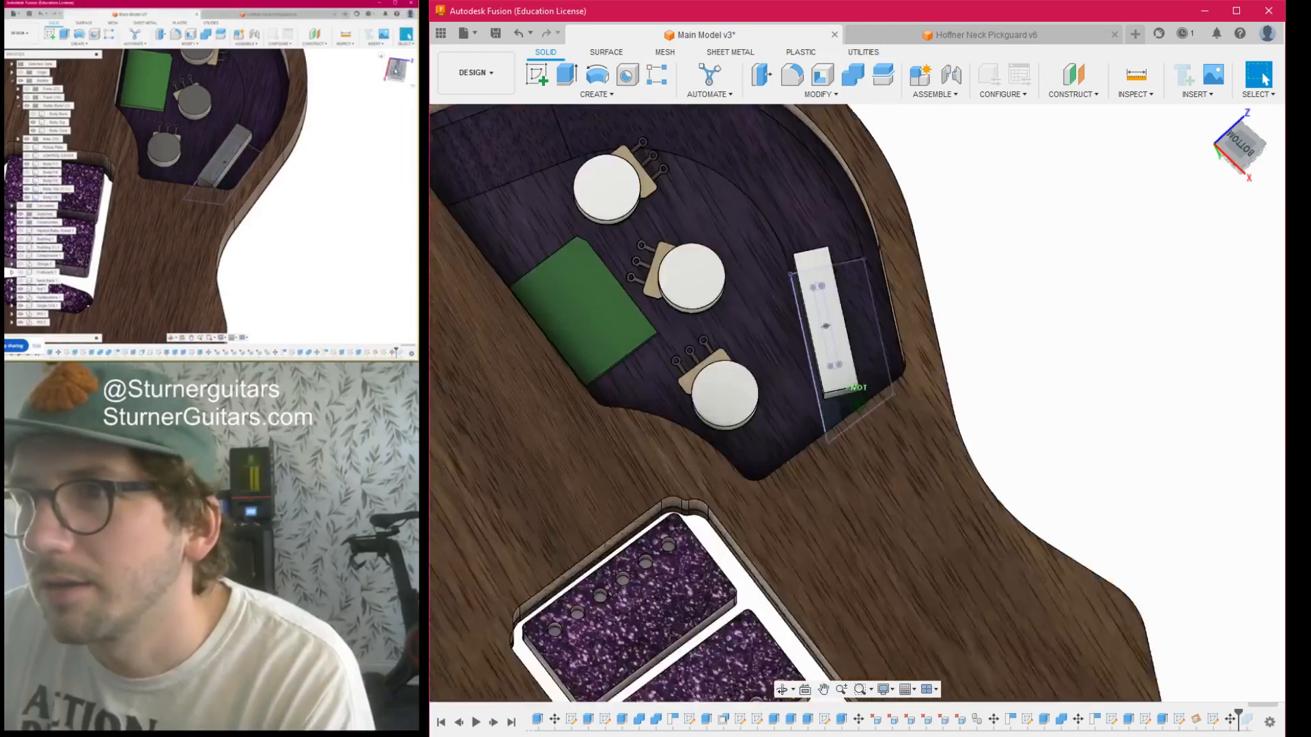
{"action": "left_click", "coordinate": [865, 73]}
{"action": "left_click", "coordinate": [1090, 291]}
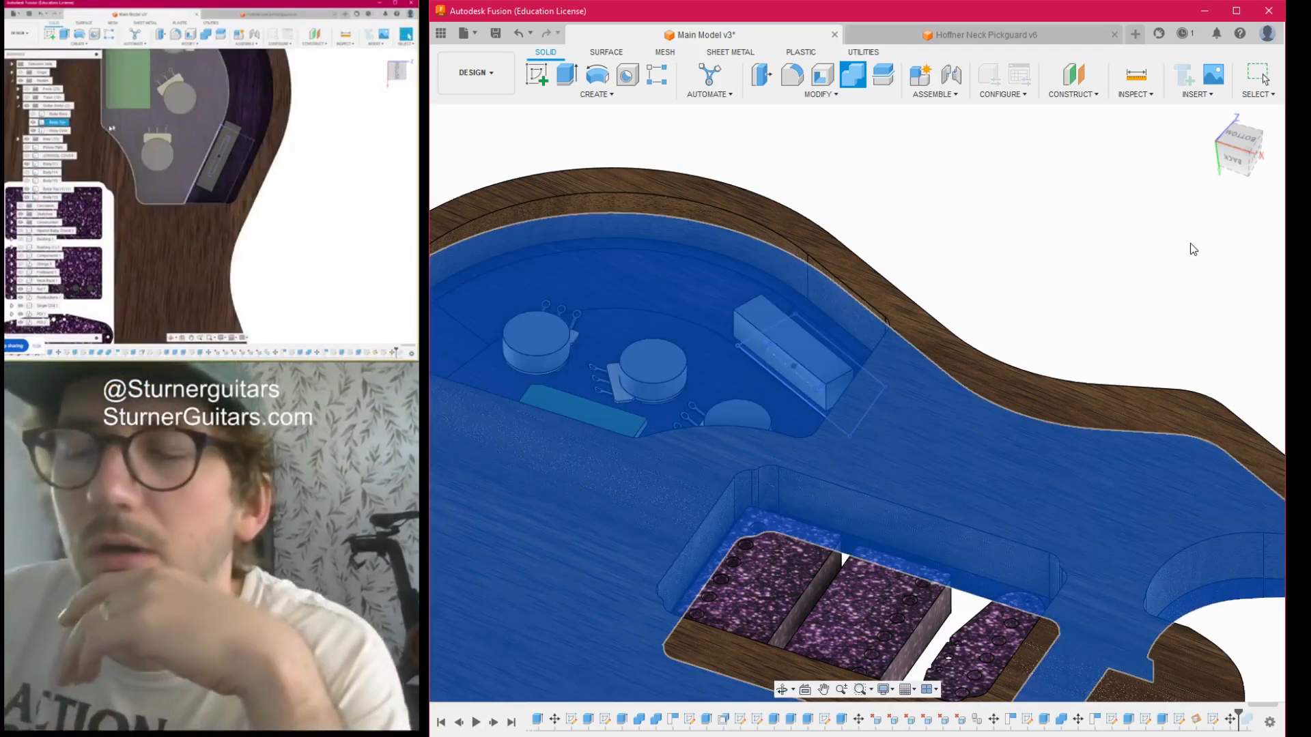
{"action": "left_click", "coordinate": [779, 345]}
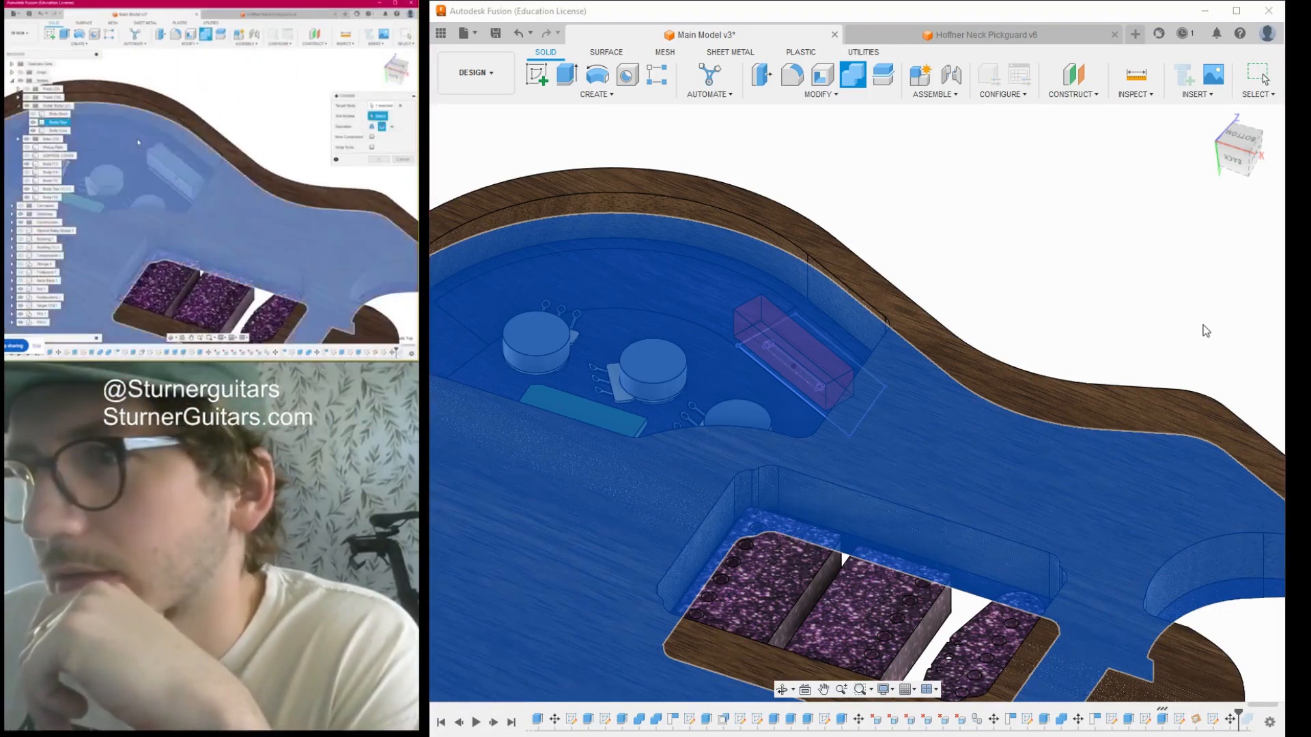
{"action": "left_click", "coordinate": [1203, 325]}
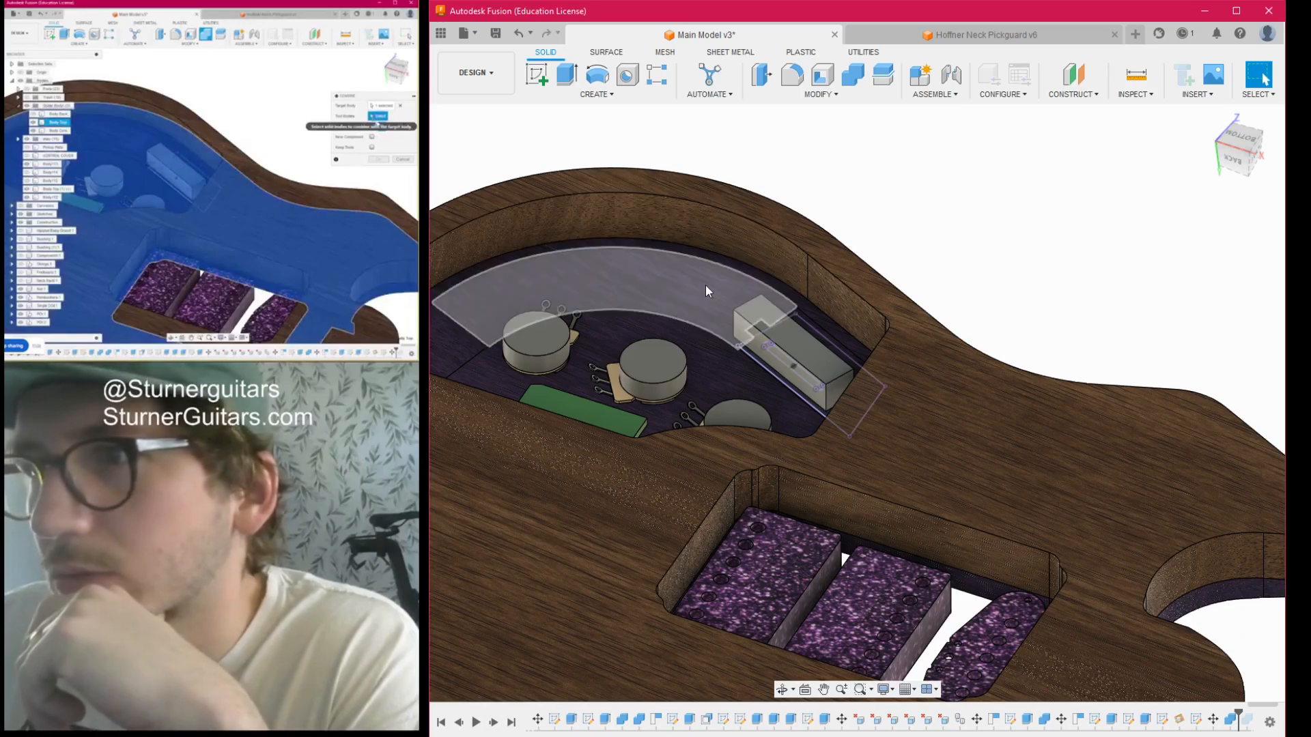
- Move the switch block along one axis out of the electronics cavity
{"action": "left_click", "coordinate": [805, 351]}
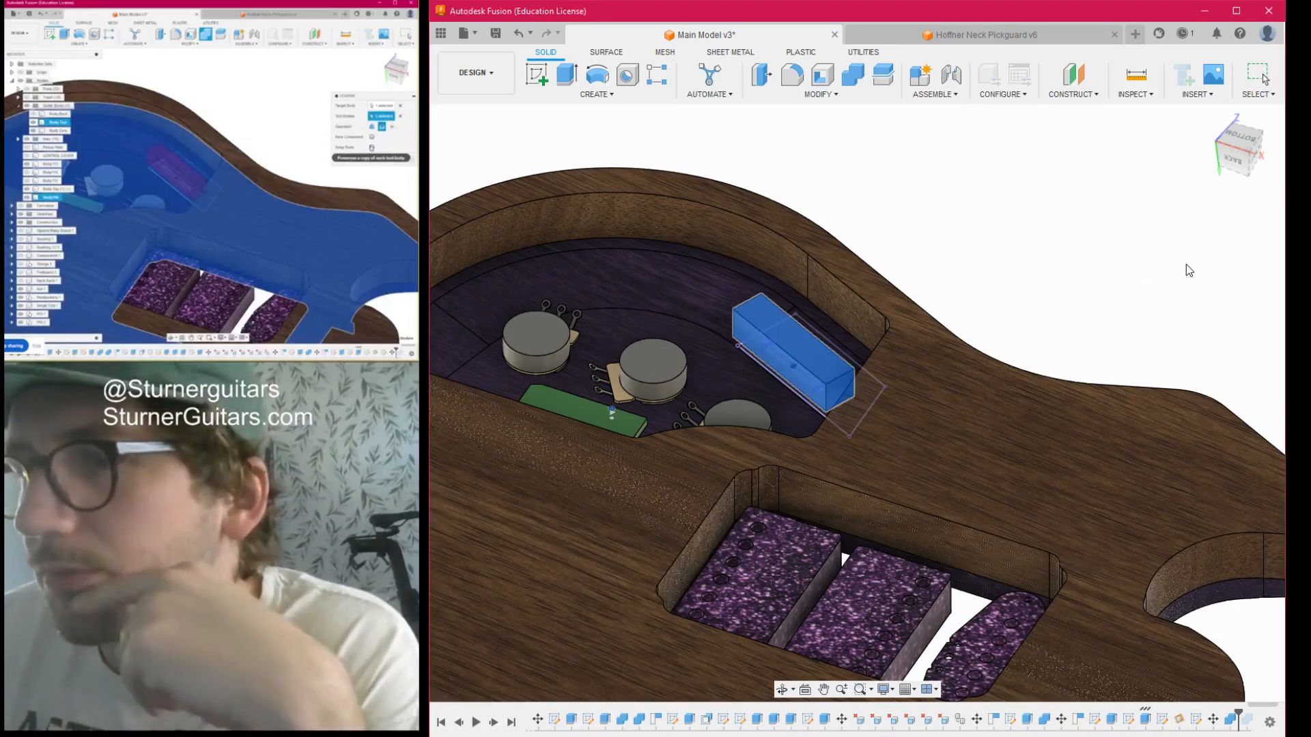
{"action": "key", "text": "m"}
{"action": "scroll", "coordinate": [883, 281], "scroll_direction": "down", "scroll_amount": 3}
{"action": "left_click_drag", "start_coordinate": [793, 352], "coordinate": [776, 497]}
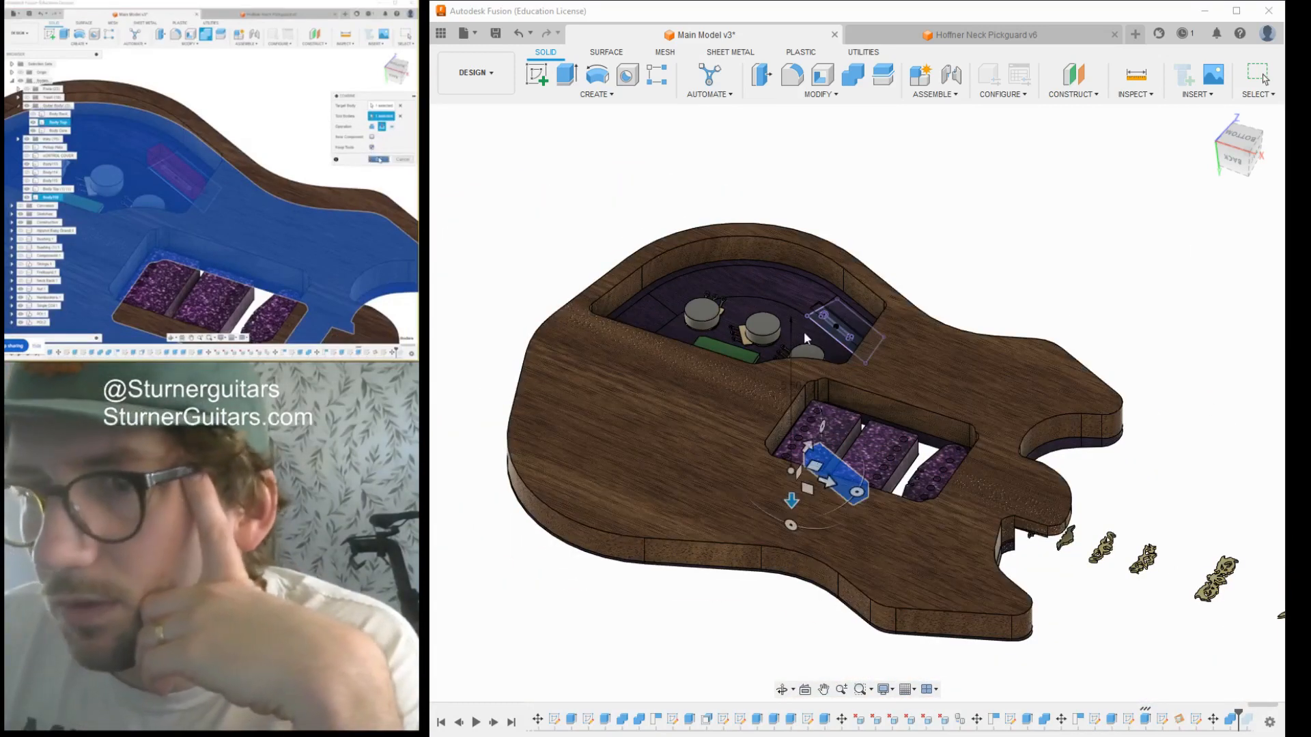
{"action": "key", "text": "Return"}
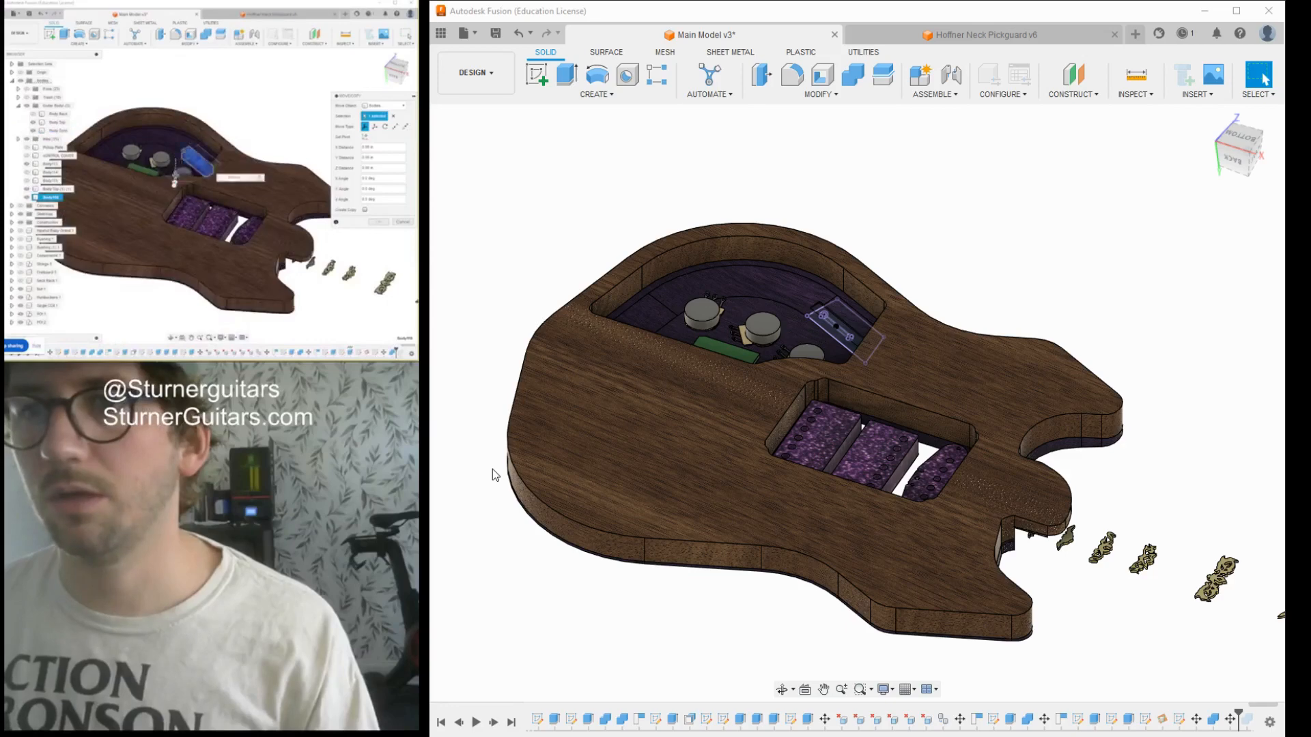
- Inspect the pocket cut around the switch slot from inside the cavity and from the guitar's front
{"action": "scroll", "coordinate": [867, 325], "scroll_direction": "up", "scroll_amount": 8}
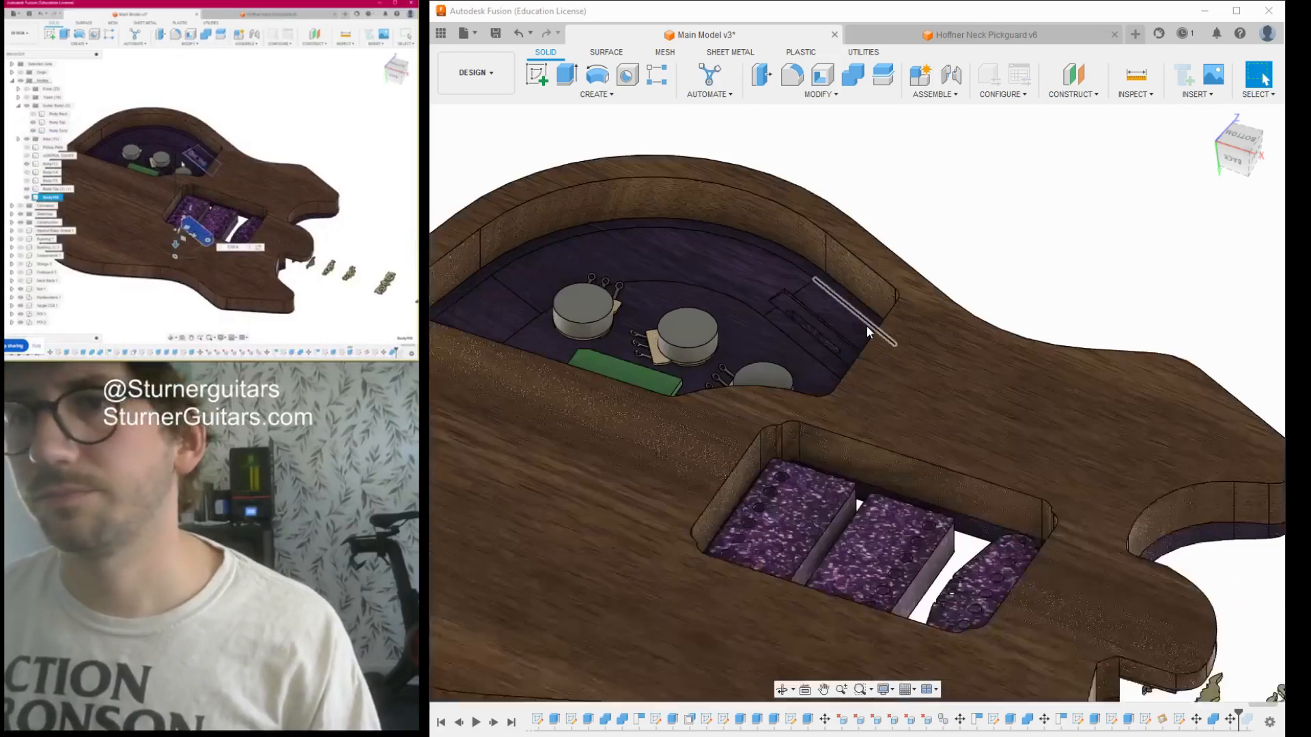
{"action": "scroll", "coordinate": [744, 362], "scroll_direction": "up", "scroll_amount": 3}
{"action": "scroll", "coordinate": [806, 294], "scroll_direction": "down", "scroll_amount": 3}
{"action": "mouse_move", "coordinate": [1239, 149]}
{"action": "left_mouse_down"}
{"action": "mouse_move", "coordinate": [1204, 174]}
{"action": "mouse_move", "coordinate": [1156, 147]}
{"action": "mouse_move", "coordinate": [1109, 164]}
{"action": "mouse_move", "coordinate": [1067, 154]}
{"action": "mouse_move", "coordinate": [1042, 124]}
{"action": "mouse_move", "coordinate": [1047, 157]}
{"action": "mouse_move", "coordinate": [1055, 123]}
{"action": "mouse_move", "coordinate": [1055, 158]}
{"action": "mouse_move", "coordinate": [1052, 137]}
{"action": "left_mouse_up"}
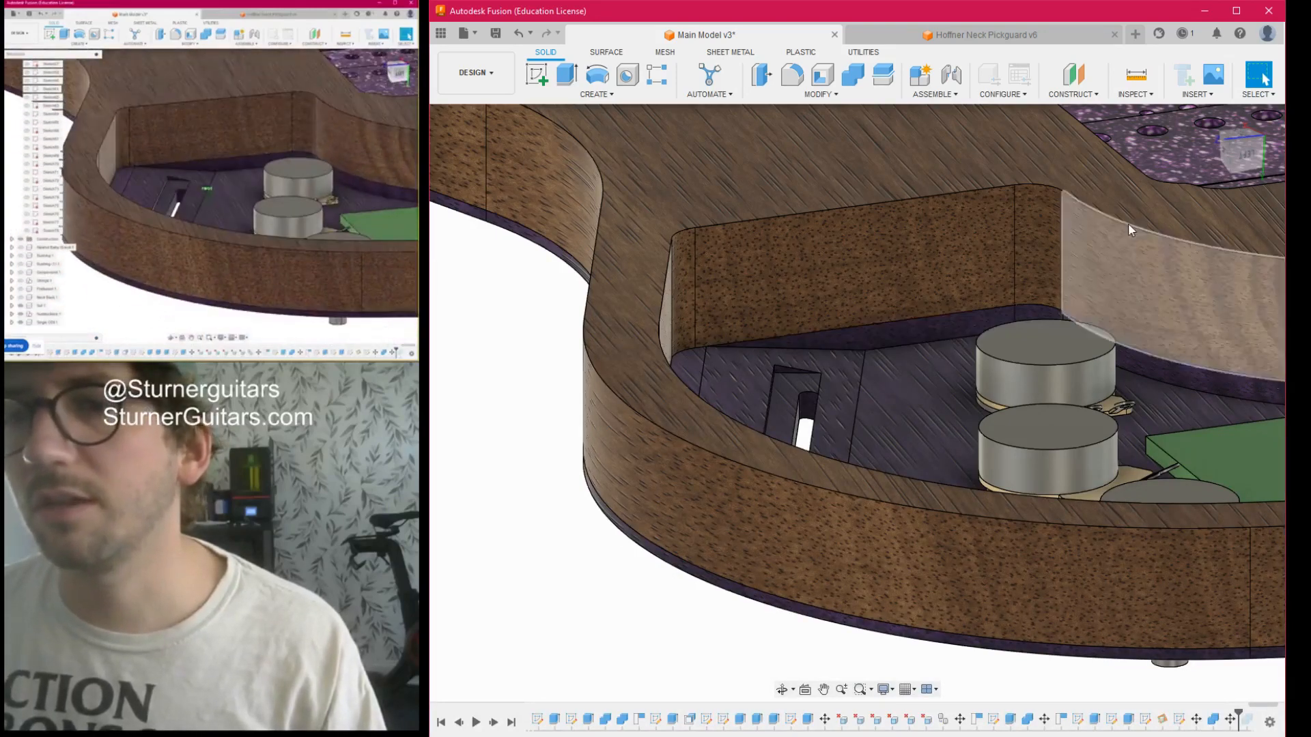
{"action": "left_click", "coordinate": [1255, 145]}
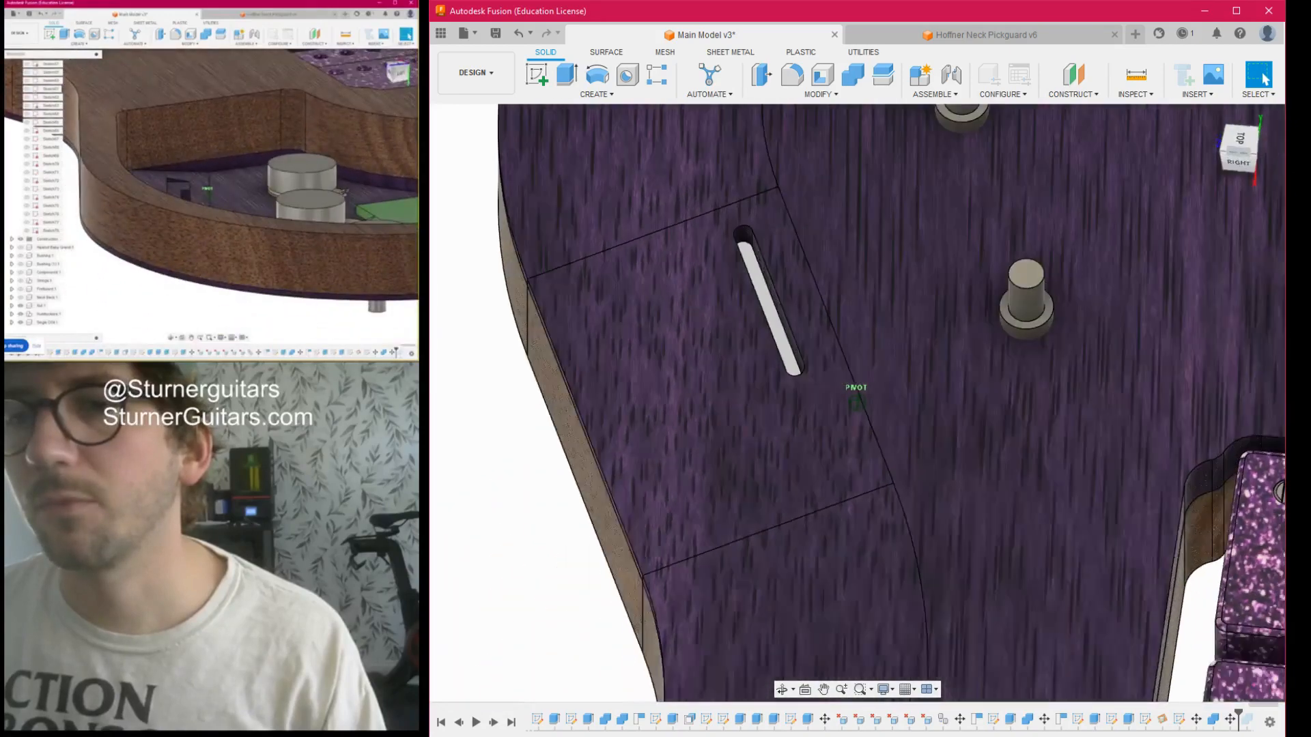
{"action": "mouse_move", "coordinate": [856, 402]}
{"action": "middle_mouse_down", "text": "shift"}
{"action": "mouse_move", "coordinate": [908, 321]}
{"action": "mouse_move", "coordinate": [888, 205]}
{"action": "mouse_move", "coordinate": [830, 185]}
{"action": "mouse_move", "coordinate": [861, 191]}
{"action": "middle_mouse_up", "text": "shift"}
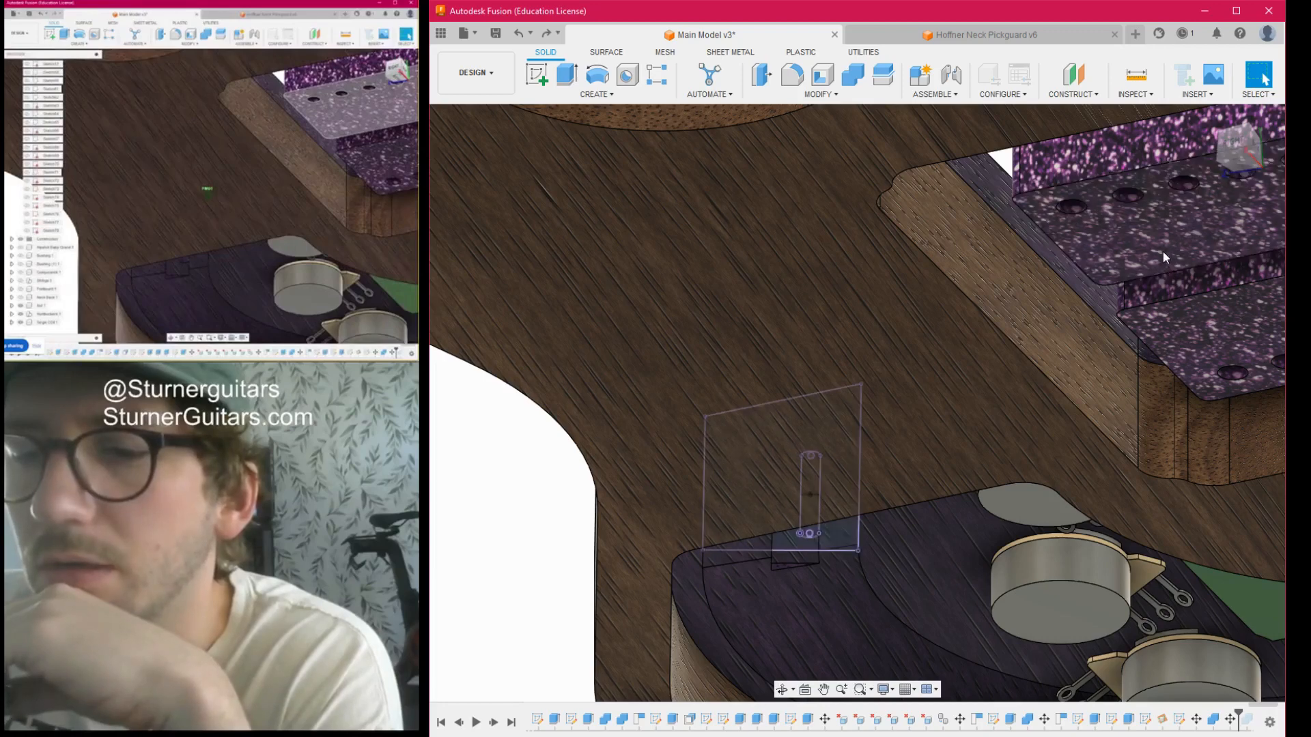
- Undo the switch block's move out of the cavity and the Combine cut
{"action": "key", "text": "ctrl+z"}
{"action": "scroll", "coordinate": [871, 293], "scroll_direction": "down", "scroll_amount": 2}
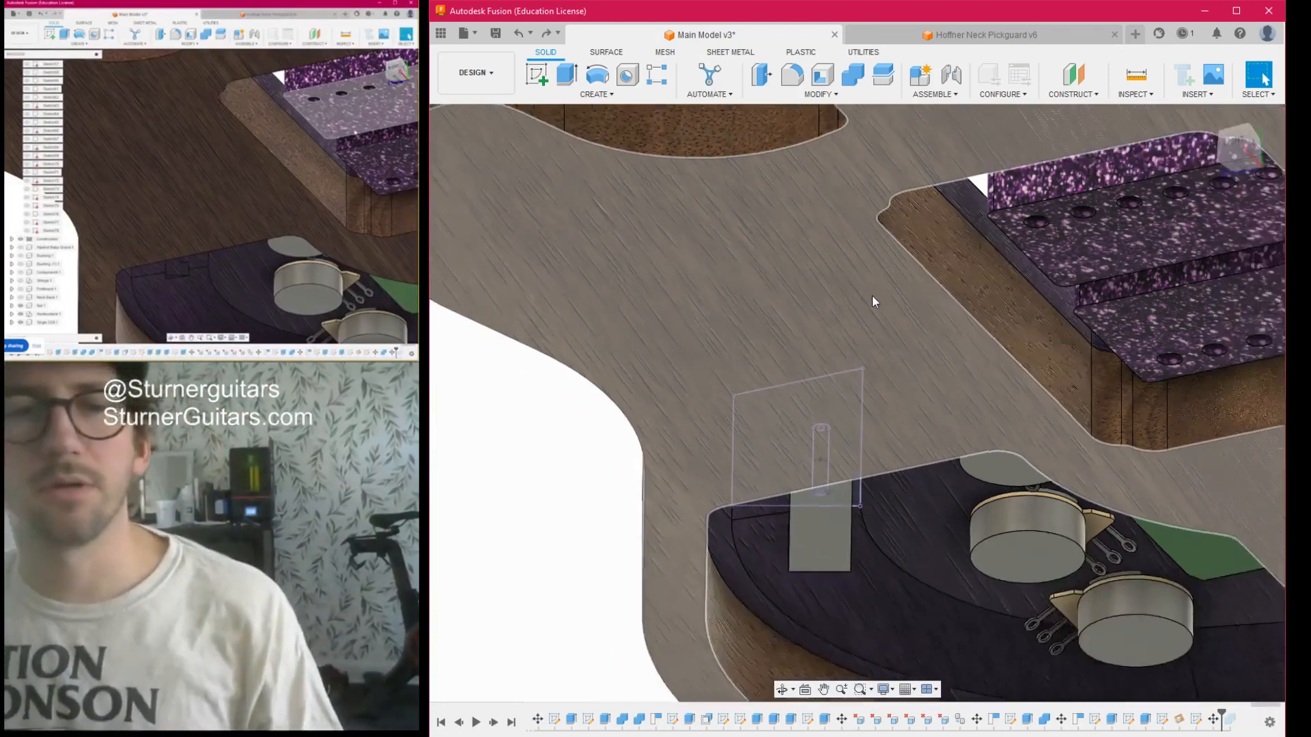
{"action": "left_click_drag", "start_coordinate": [1248, 164], "coordinate": [1246, 101]}
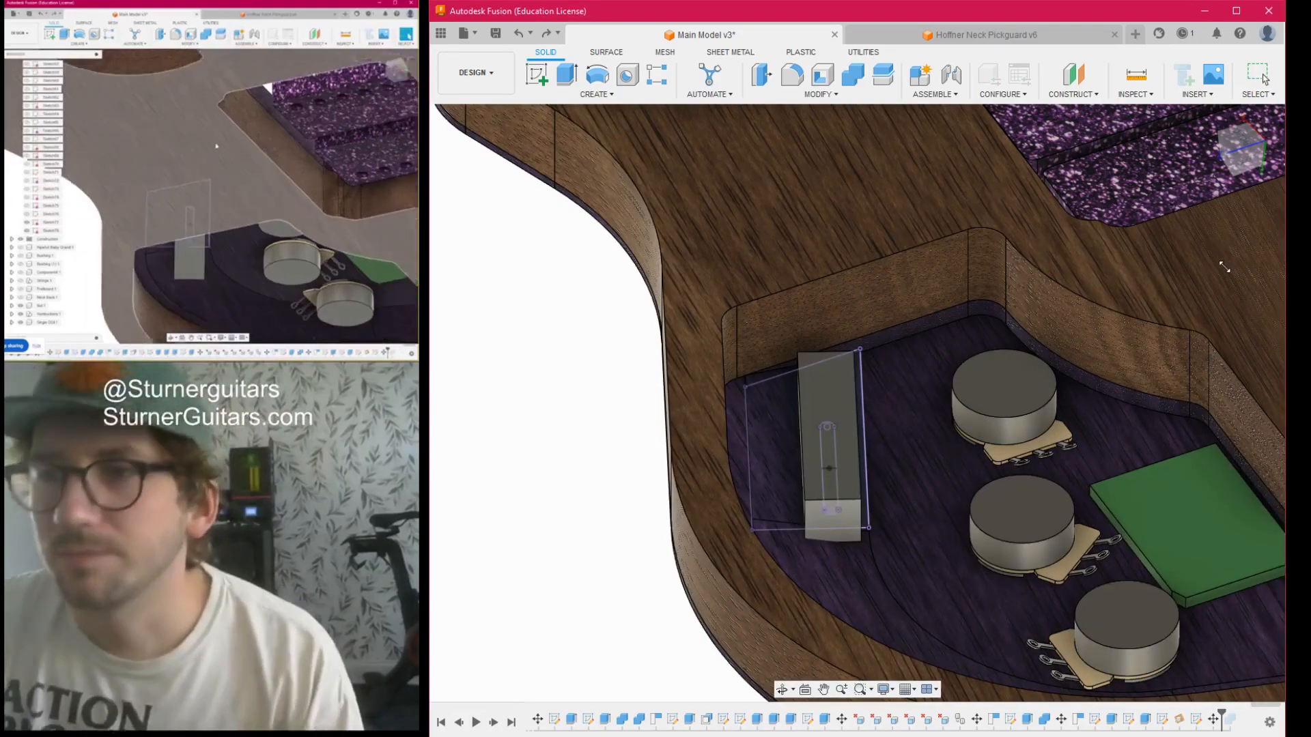
{"action": "scroll", "coordinate": [810, 424], "scroll_direction": "down", "scroll_amount": 5}
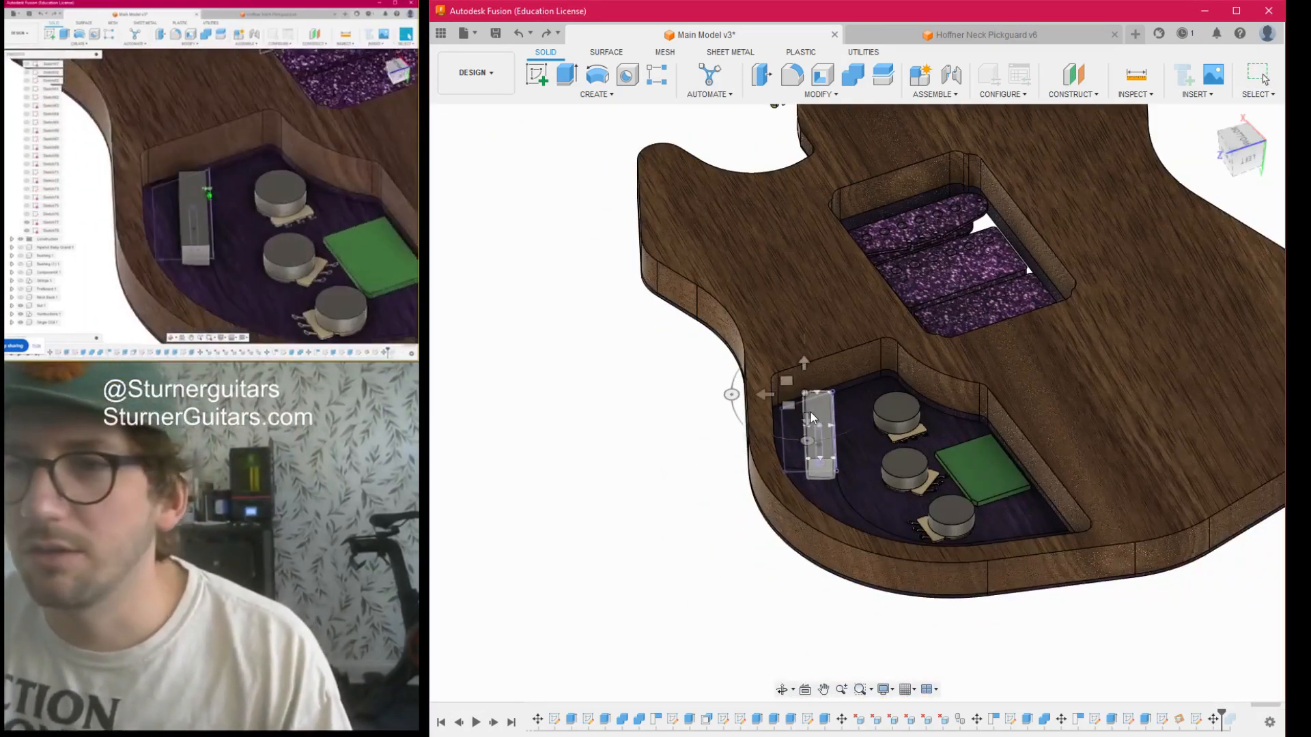
{"action": "left_click", "coordinate": [821, 423]}
{"action": "left_click_drag", "start_coordinate": [831, 394], "coordinate": [829, 290]}
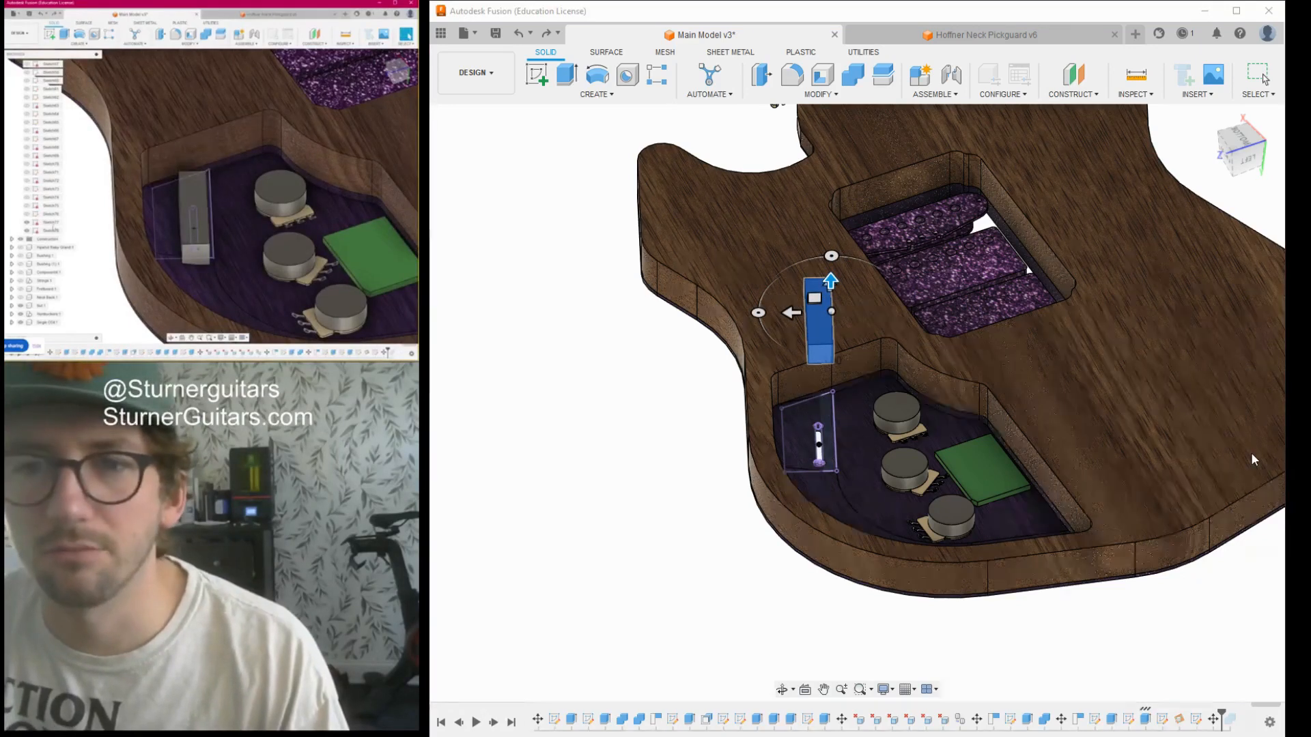
{"action": "key", "text": "Escape"}
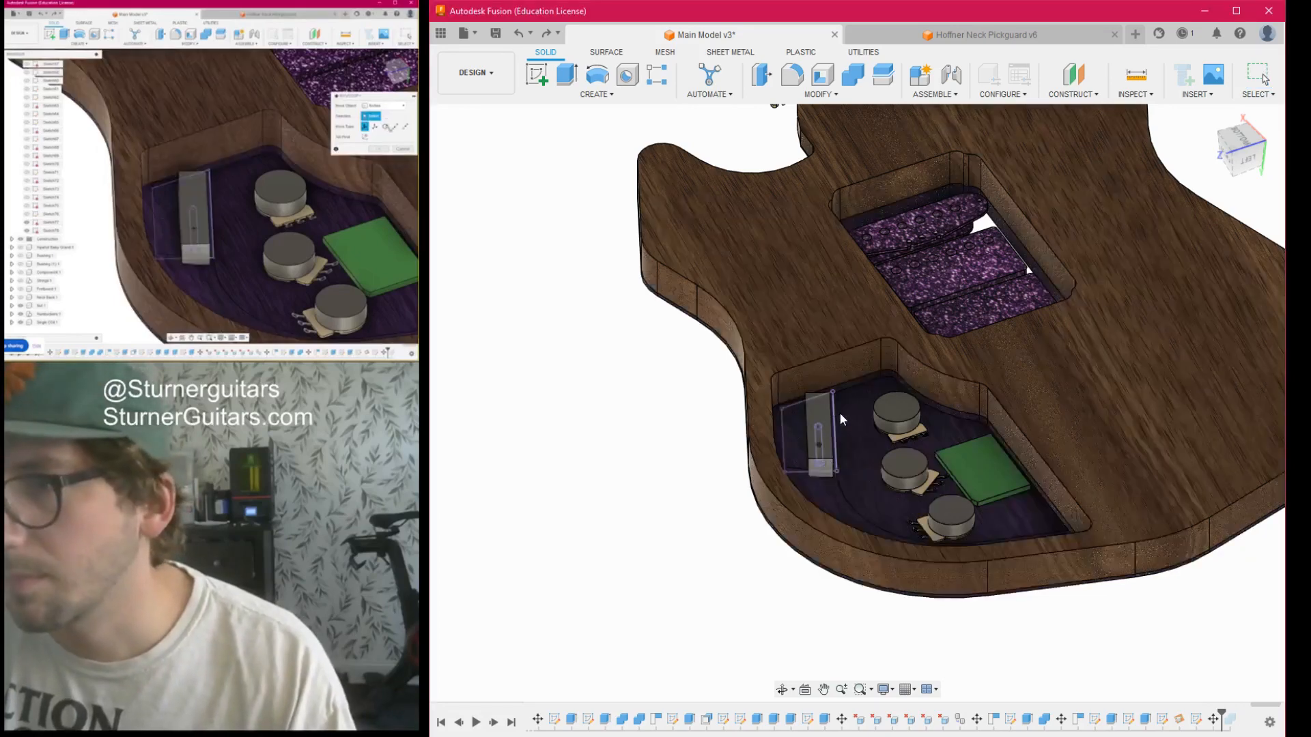
- Move the switch block along one axis until it is clear of the slot and the cavity
{"action": "left_click", "coordinate": [823, 418]}
{"action": "left_click_drag", "start_coordinate": [821, 384], "coordinate": [820, 253]}
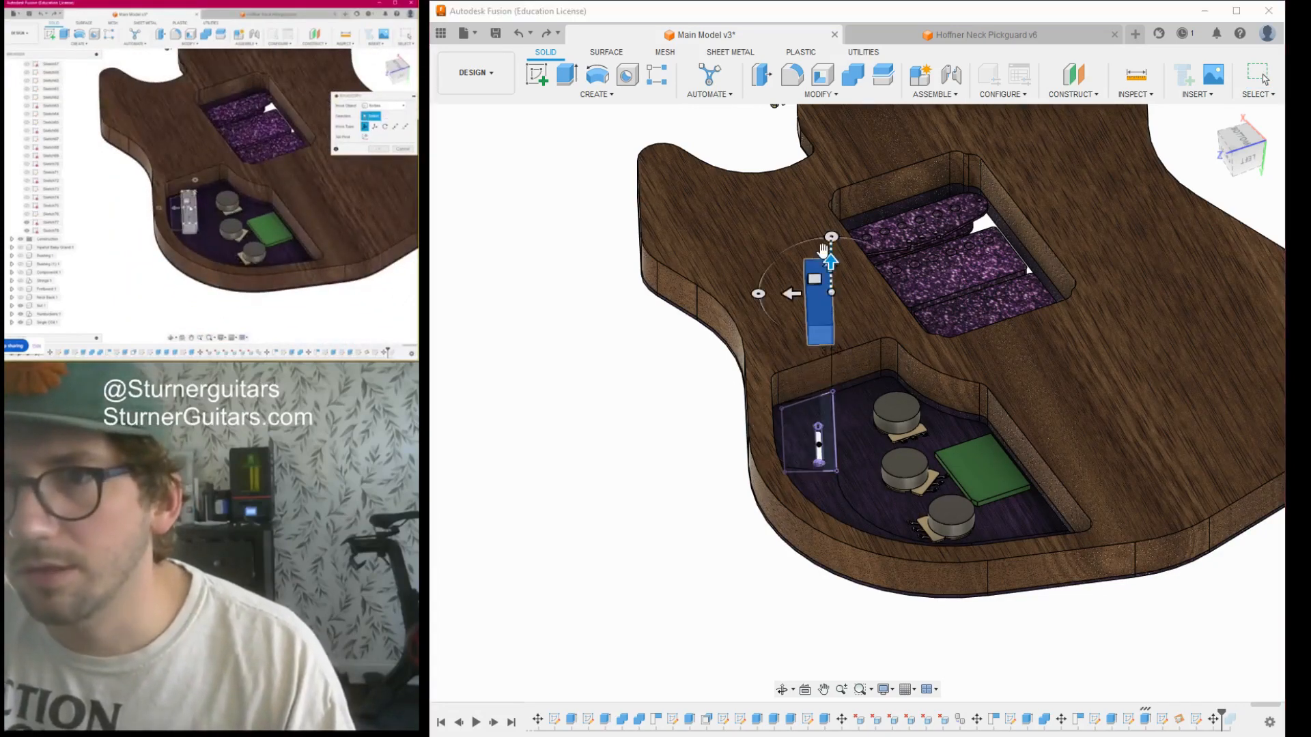
{"action": "left_click", "coordinate": [1218, 452]}
- Examine the diagonal slot and the surrounding cavity floor with the switch block moved clear
{"action": "scroll", "coordinate": [799, 416], "scroll_direction": "up", "scroll_amount": 3}
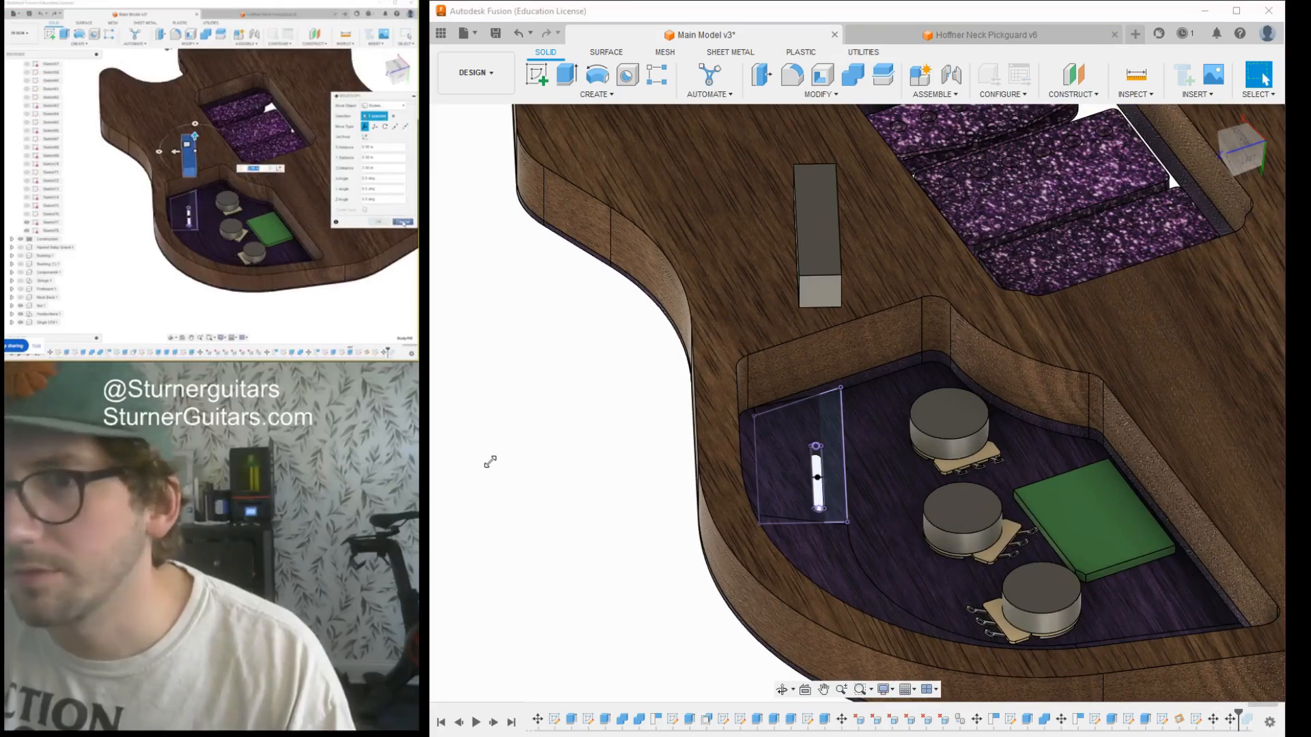
{"action": "scroll", "coordinate": [776, 455], "scroll_direction": "up", "scroll_amount": 3}
{"action": "mouse_move", "coordinate": [1241, 159]}
{"action": "left_mouse_down"}
{"action": "mouse_move", "coordinate": [1277, 130]}
{"action": "mouse_move", "coordinate": [1279, 159]}
{"action": "left_mouse_up"}
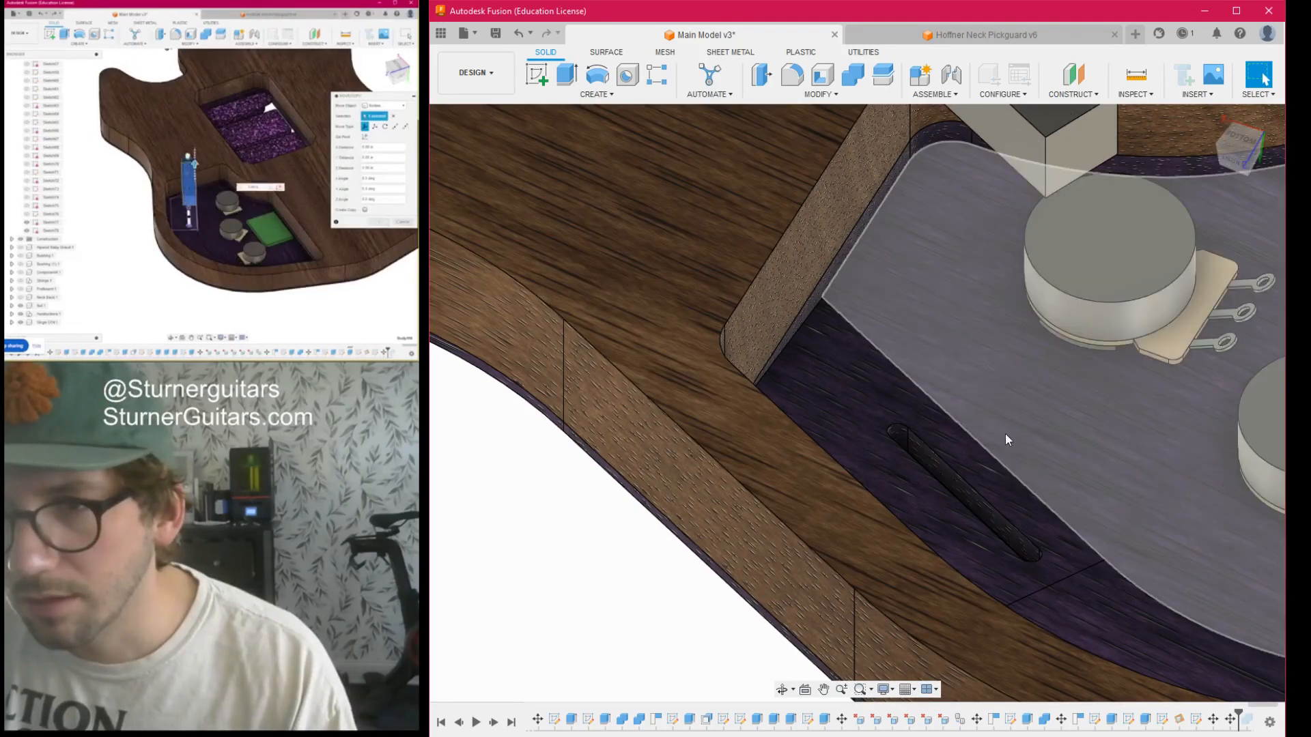
{"action": "scroll", "coordinate": [948, 461], "scroll_direction": "up", "scroll_amount": 5}
{"action": "middle_click_drag", "start_coordinate": [948, 461], "coordinate": [797, 437]}
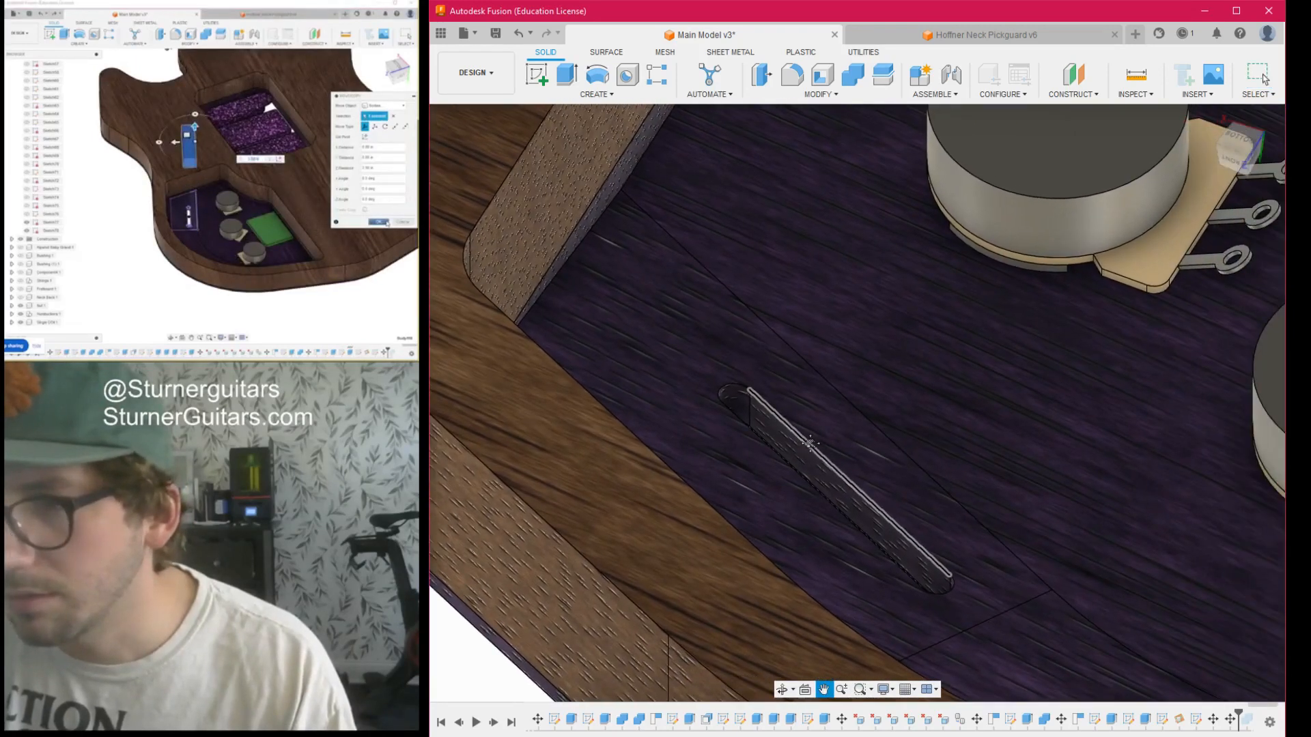
{"action": "scroll", "coordinate": [805, 429], "scroll_direction": "down", "scroll_amount": 5}
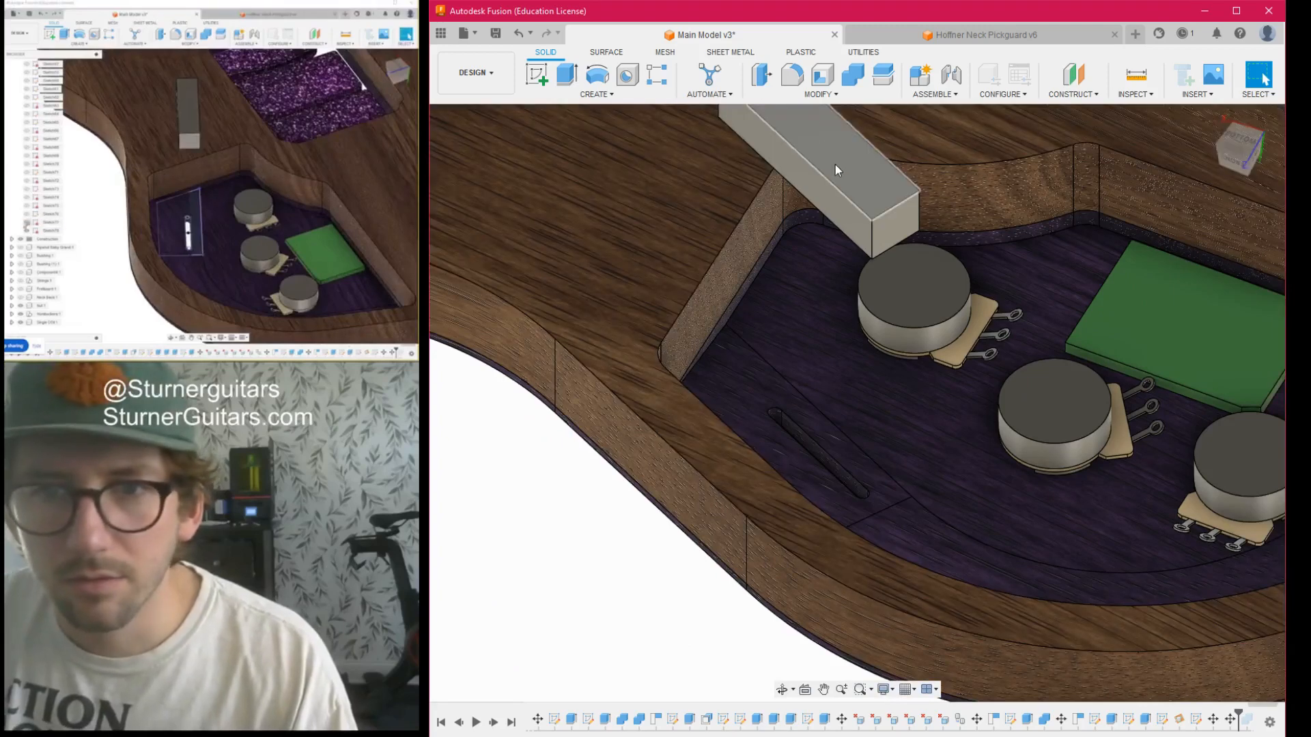
{"action": "scroll", "coordinate": [805, 417], "scroll_direction": "up", "scroll_amount": 5}
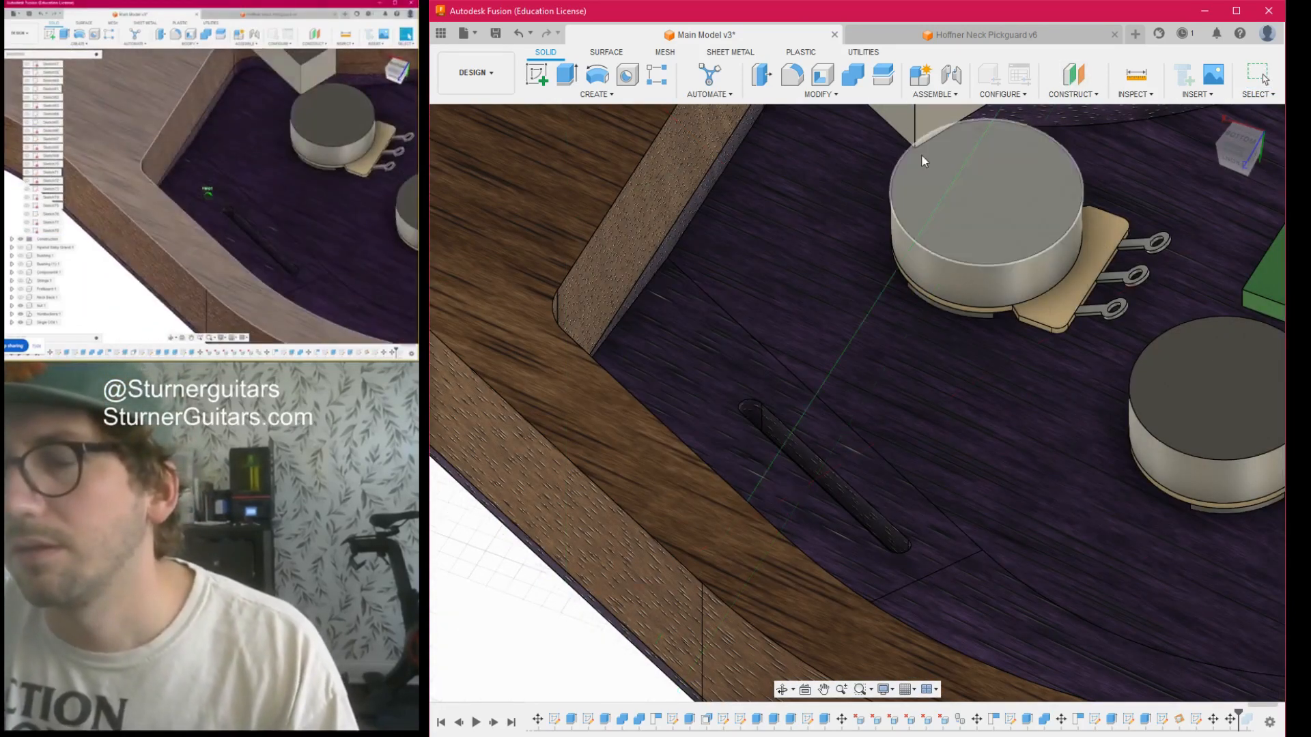
{"action": "scroll", "coordinate": [838, 272], "scroll_direction": "down", "scroll_amount": 4}
- Start a sketch on the diagonal slot's long inner wall and project the points at the slot's rounded end into it
{"action": "left_click", "coordinate": [537, 75]}
{"action": "scroll", "coordinate": [837, 359], "scroll_direction": "up", "scroll_amount": 5}
{"action": "left_click", "coordinate": [840, 364]}
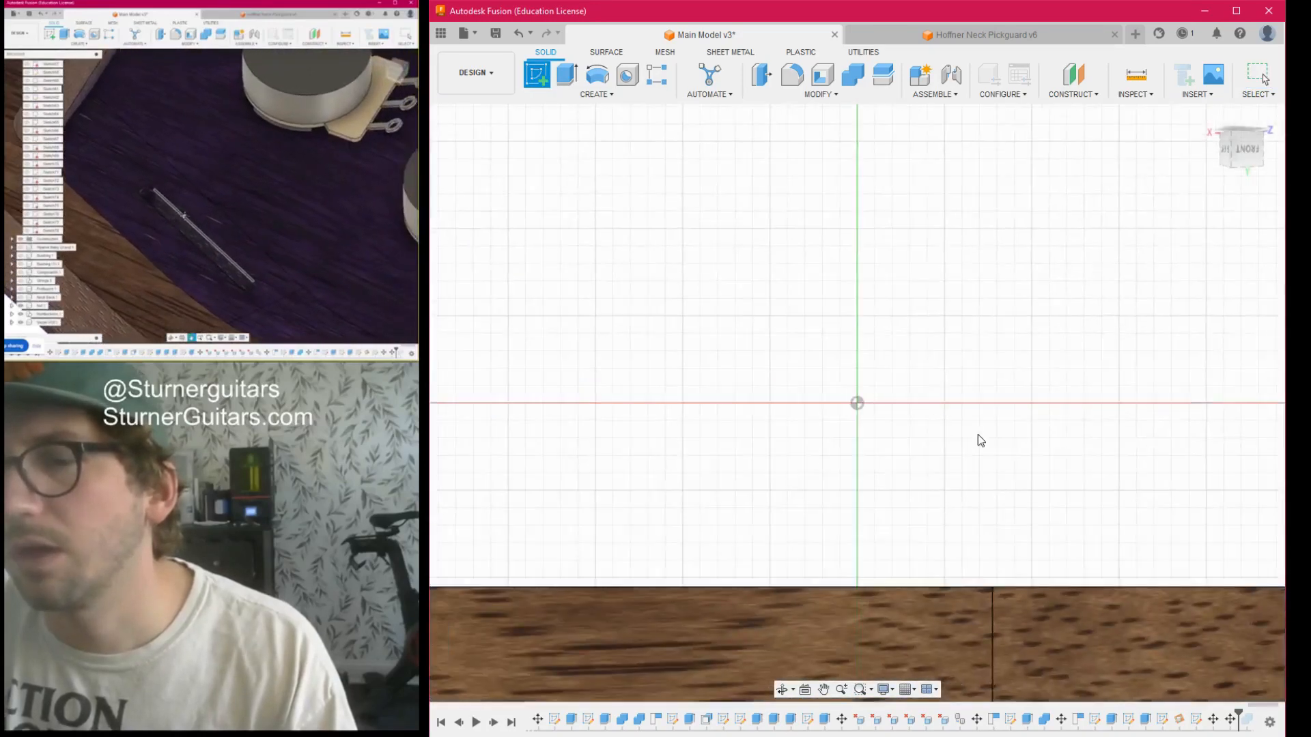
{"action": "mouse_move", "coordinate": [1246, 142]}
{"action": "left_mouse_down"}
{"action": "mouse_move", "coordinate": [1229, 205]}
{"action": "mouse_move", "coordinate": [1181, 211]}
{"action": "mouse_move", "coordinate": [1120, 170]}
{"action": "mouse_move", "coordinate": [1106, 184]}
{"action": "left_mouse_up"}
{"action": "mouse_move", "coordinate": [857, 403]}
{"action": "middle_mouse_down", "text": "shift"}
{"action": "mouse_move", "coordinate": [911, 372]}
{"action": "mouse_move", "coordinate": [949, 417]}
{"action": "mouse_move", "coordinate": [843, 341]}
{"action": "mouse_move", "coordinate": [805, 376]}
{"action": "mouse_move", "coordinate": [860, 427]}
{"action": "mouse_move", "coordinate": [908, 424]}
{"action": "mouse_move", "coordinate": [820, 314]}
{"action": "mouse_move", "coordinate": [861, 274]}
{"action": "mouse_move", "coordinate": [850, 464]}
{"action": "mouse_move", "coordinate": [908, 545]}
{"action": "mouse_move", "coordinate": [990, 422]}
{"action": "middle_mouse_up", "text": "shift"}
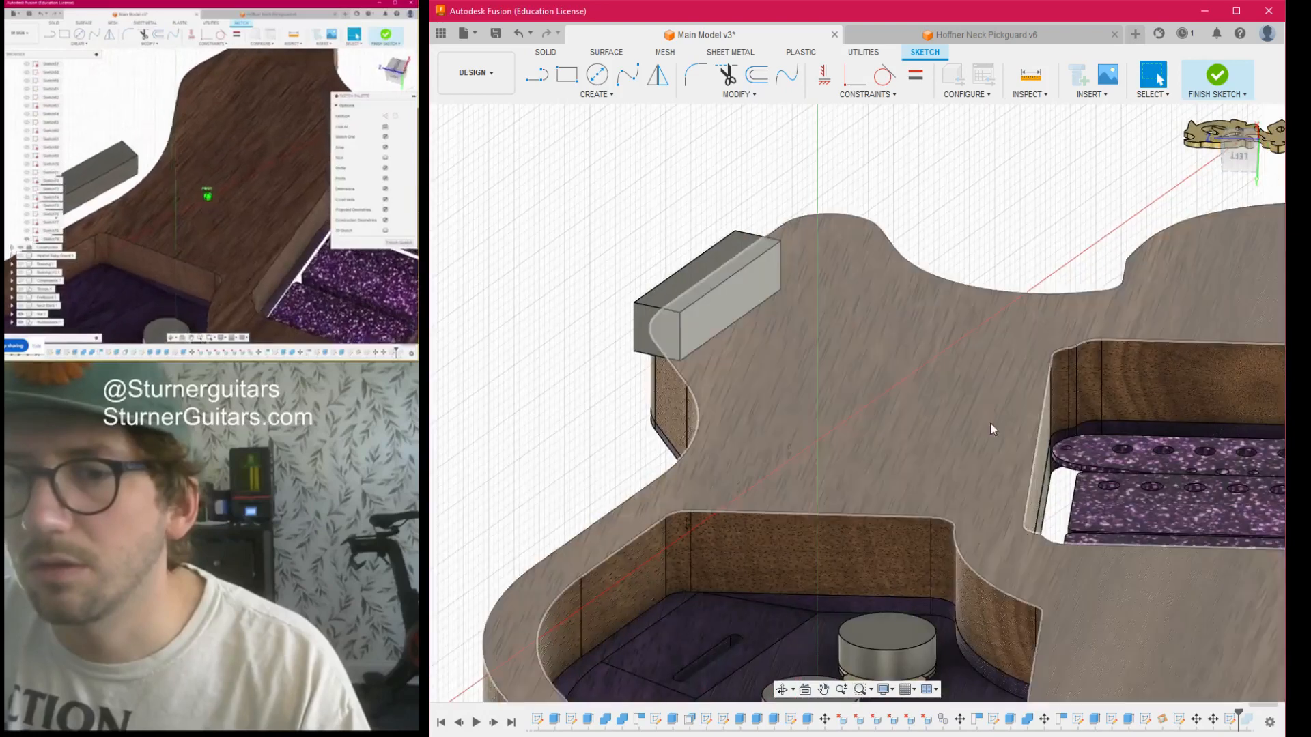
{"action": "scroll", "coordinate": [679, 647], "scroll_direction": "up", "scroll_amount": 4}
{"action": "scroll", "coordinate": [801, 632], "scroll_direction": "up", "scroll_amount": 3}
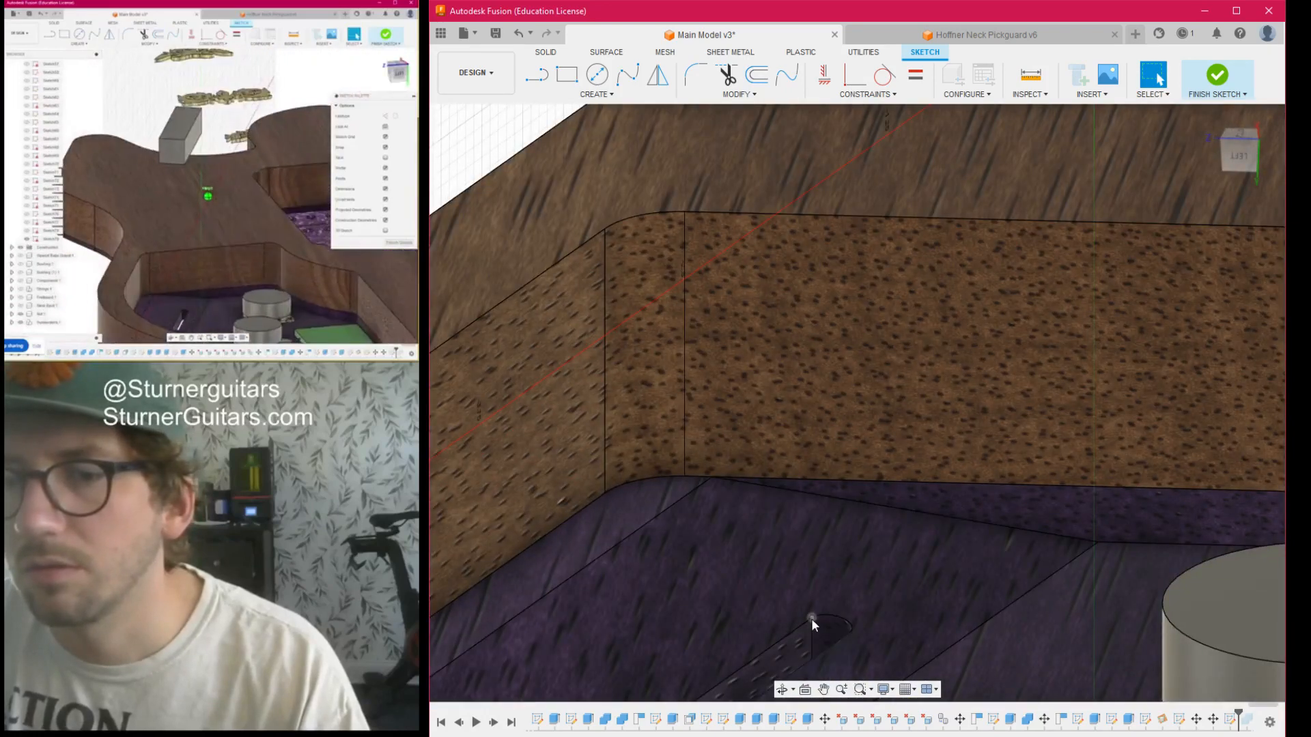
{"action": "key", "text": "p"}
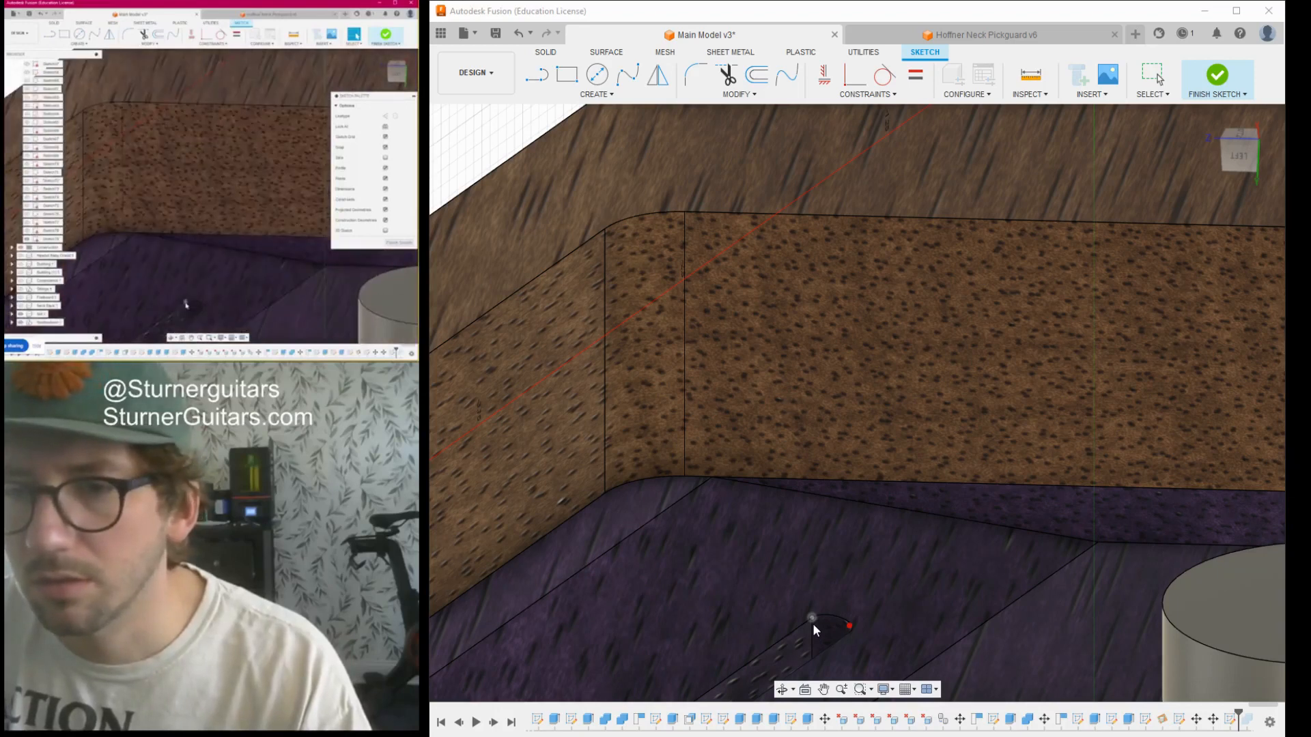
{"action": "key", "text": "Return"}
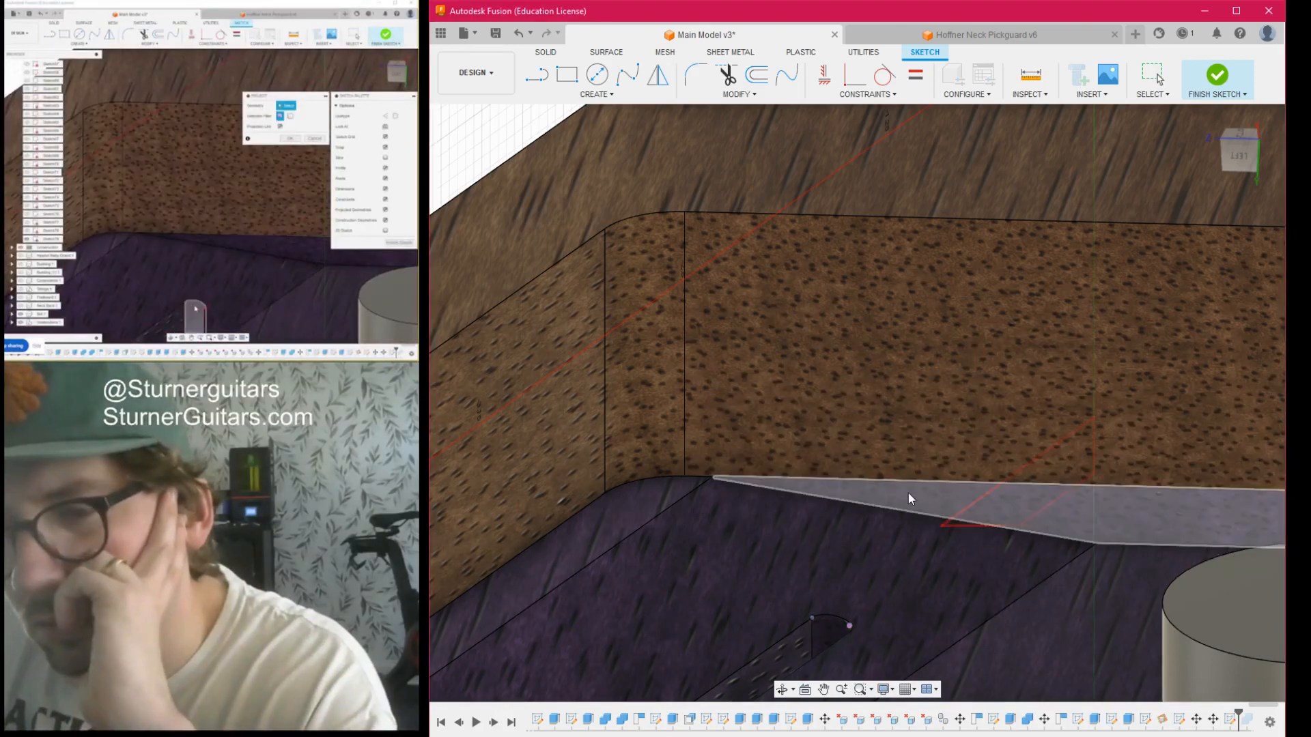
- Construct a plane through three points on the slot's rim, two at one end and one at the other
{"action": "right_click_drag", "start_coordinate": [908, 493], "coordinate": [884, 528]}
{"action": "scroll", "coordinate": [884, 529], "scroll_direction": "down", "scroll_amount": 4}
{"action": "middle_click_drag", "start_coordinate": [877, 506], "coordinate": [906, 363]}
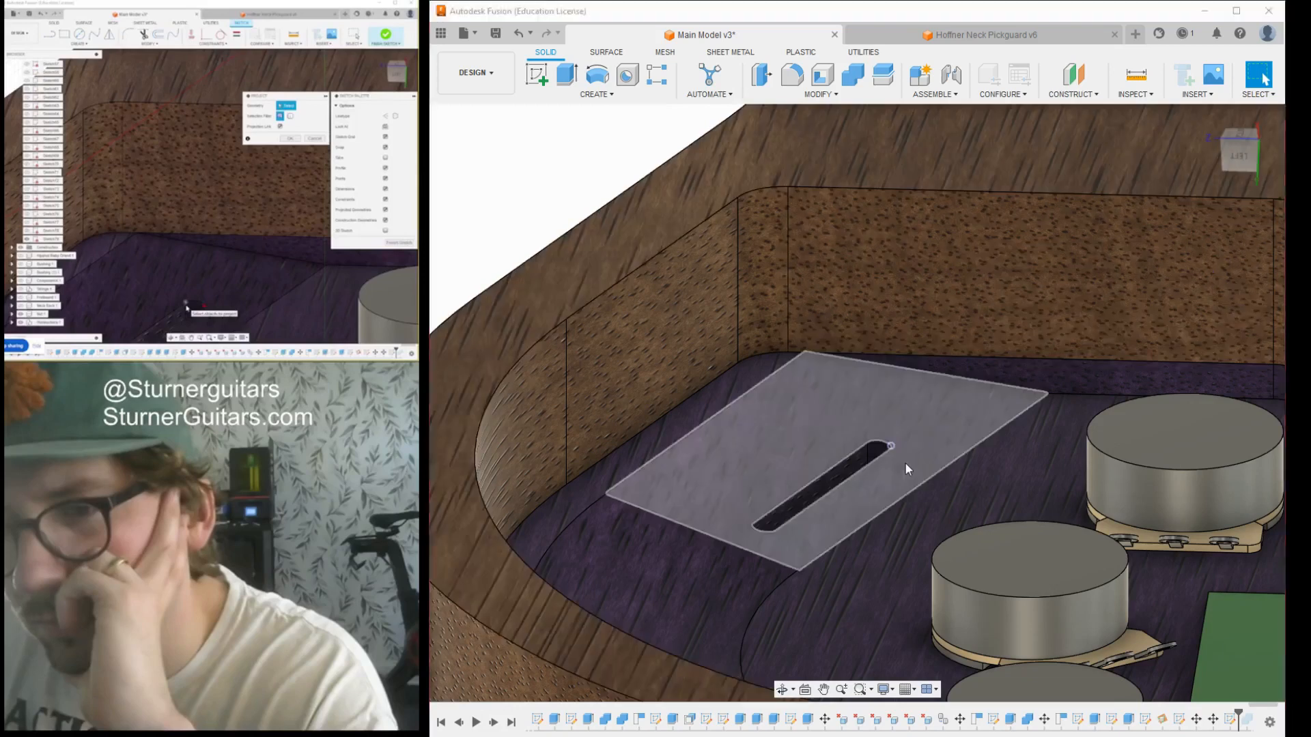
{"action": "scroll", "coordinate": [900, 435], "scroll_direction": "up", "scroll_amount": 3}
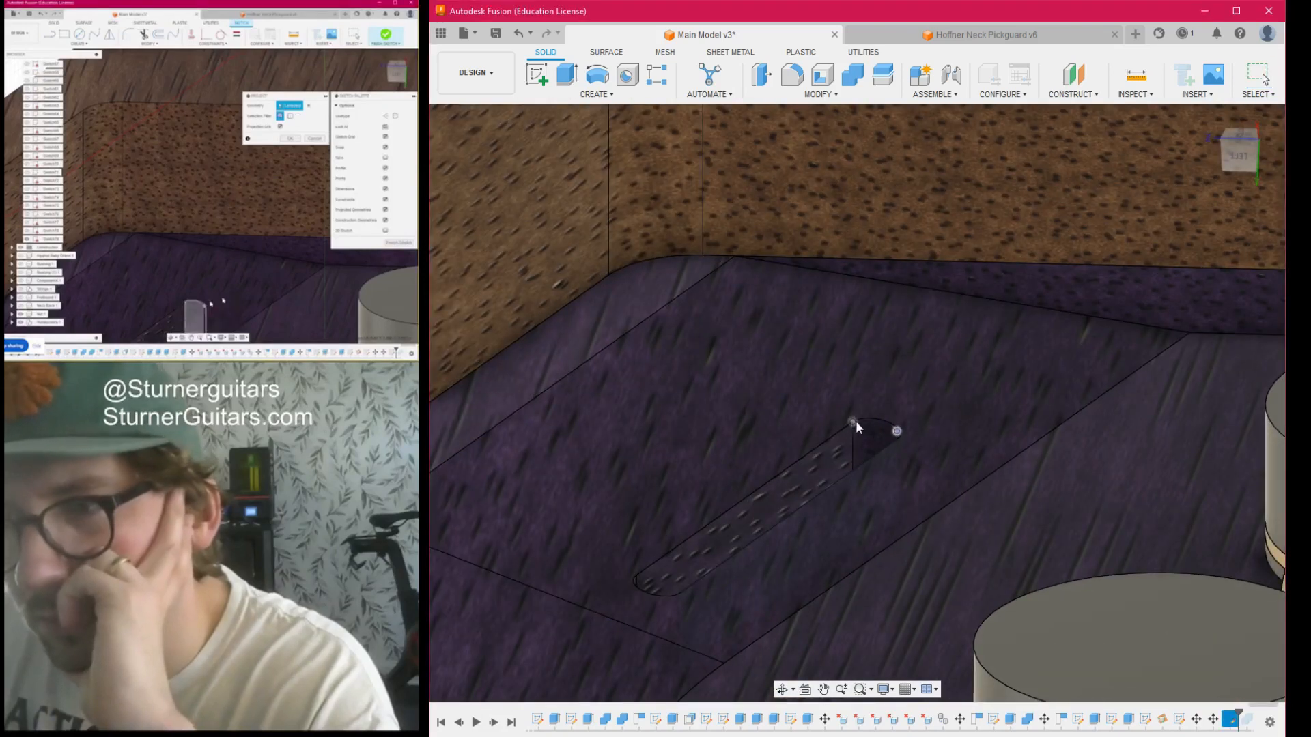
{"action": "left_click", "coordinate": [636, 577]}
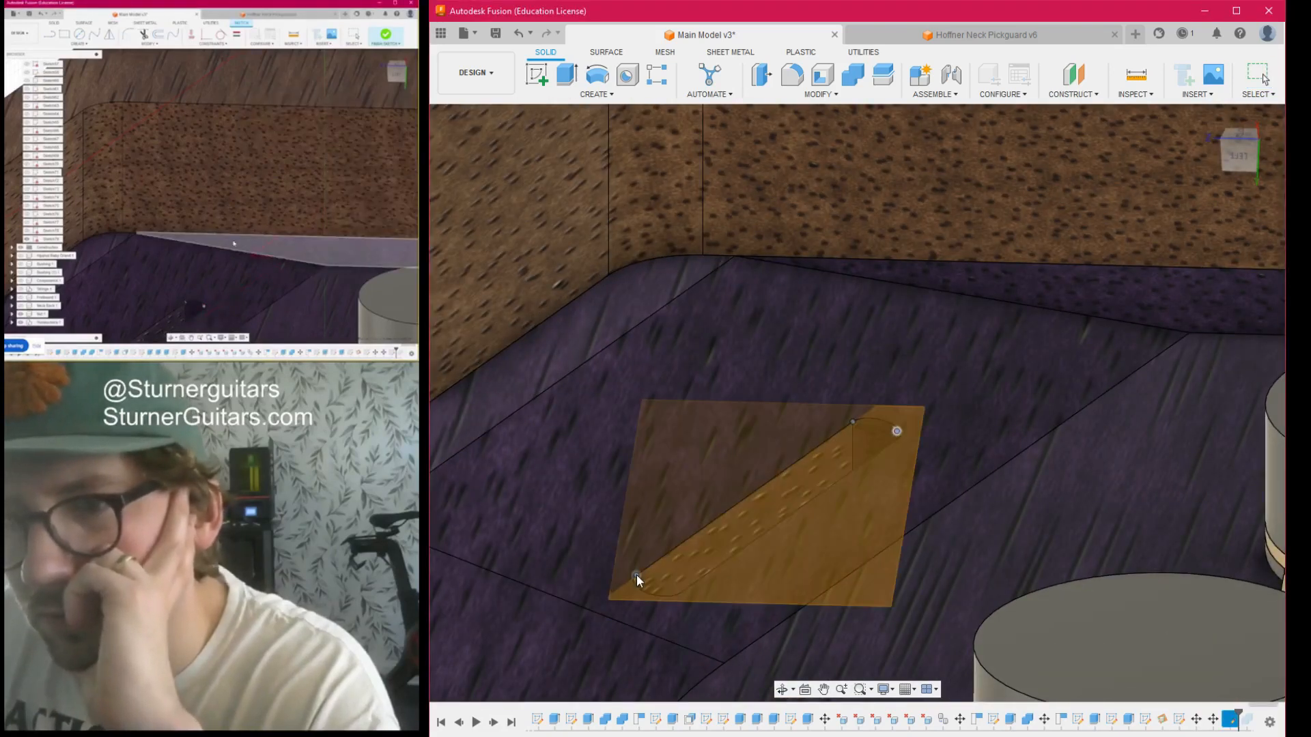
- Start a sketch on the new plane over the slot and project the switch block's rectangular outline into it
{"action": "scroll", "coordinate": [1196, 253], "scroll_direction": "down", "scroll_amount": 2}
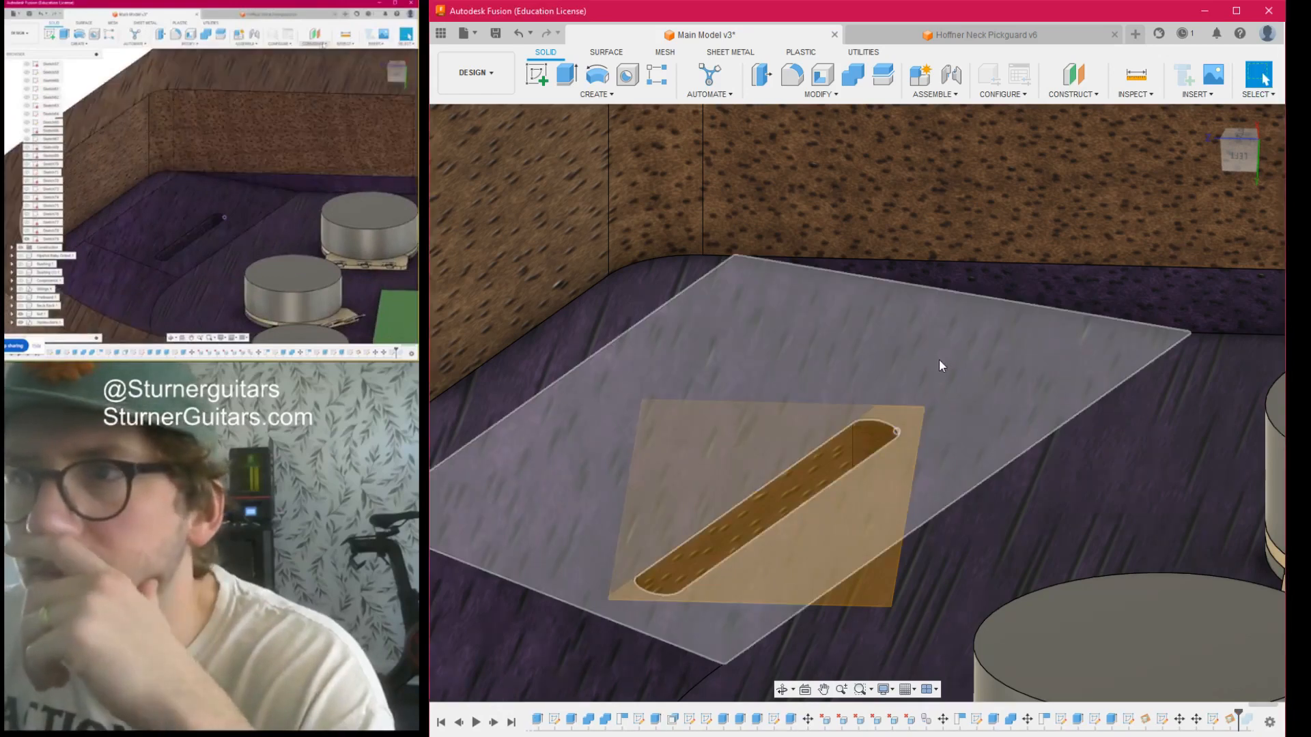
{"action": "scroll", "coordinate": [939, 359], "scroll_direction": "down", "scroll_amount": 3}
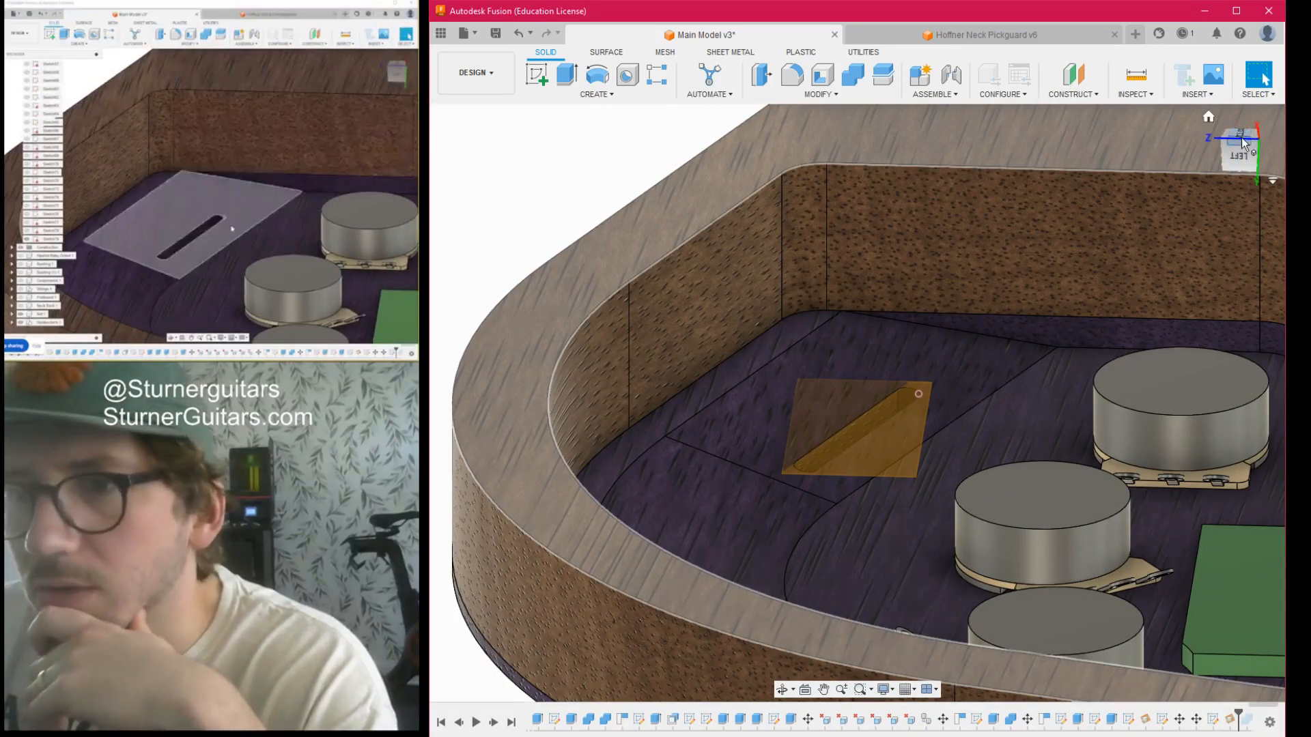
{"action": "left_click", "coordinate": [1242, 140]}
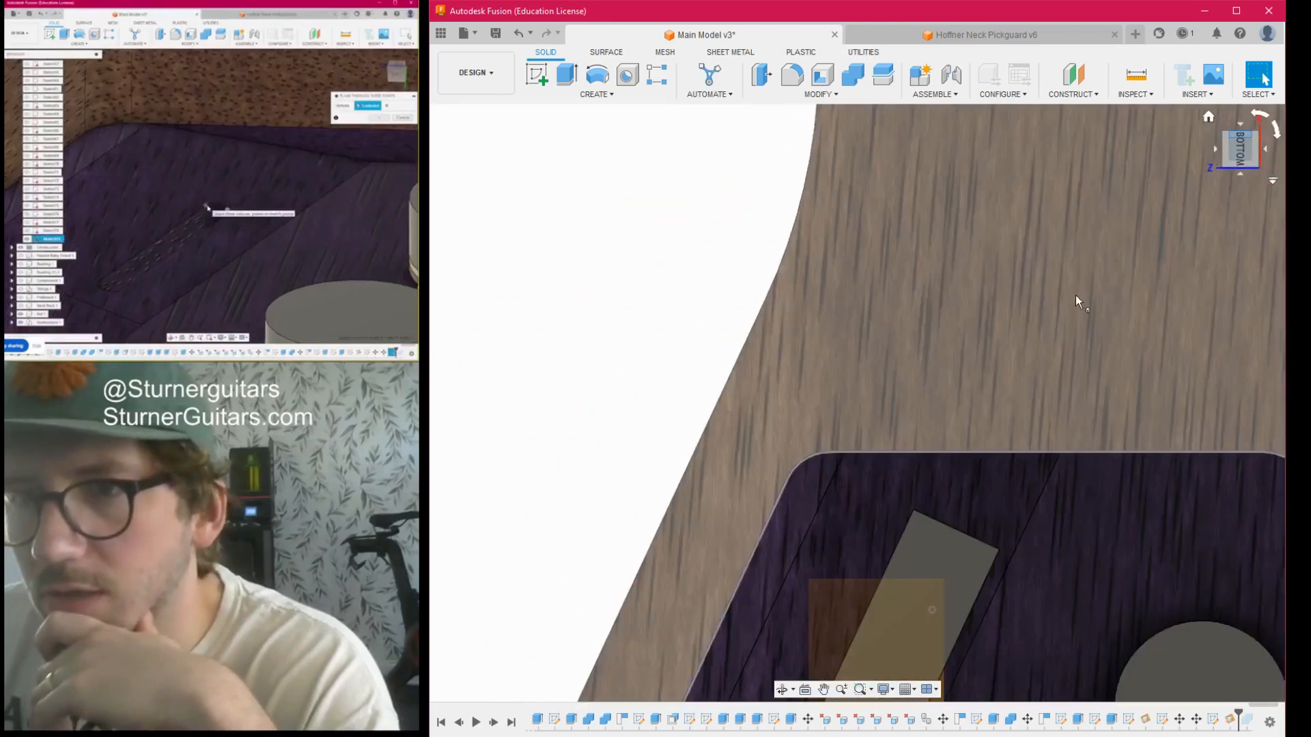
{"action": "scroll", "coordinate": [866, 290], "scroll_direction": "up", "scroll_amount": 3}
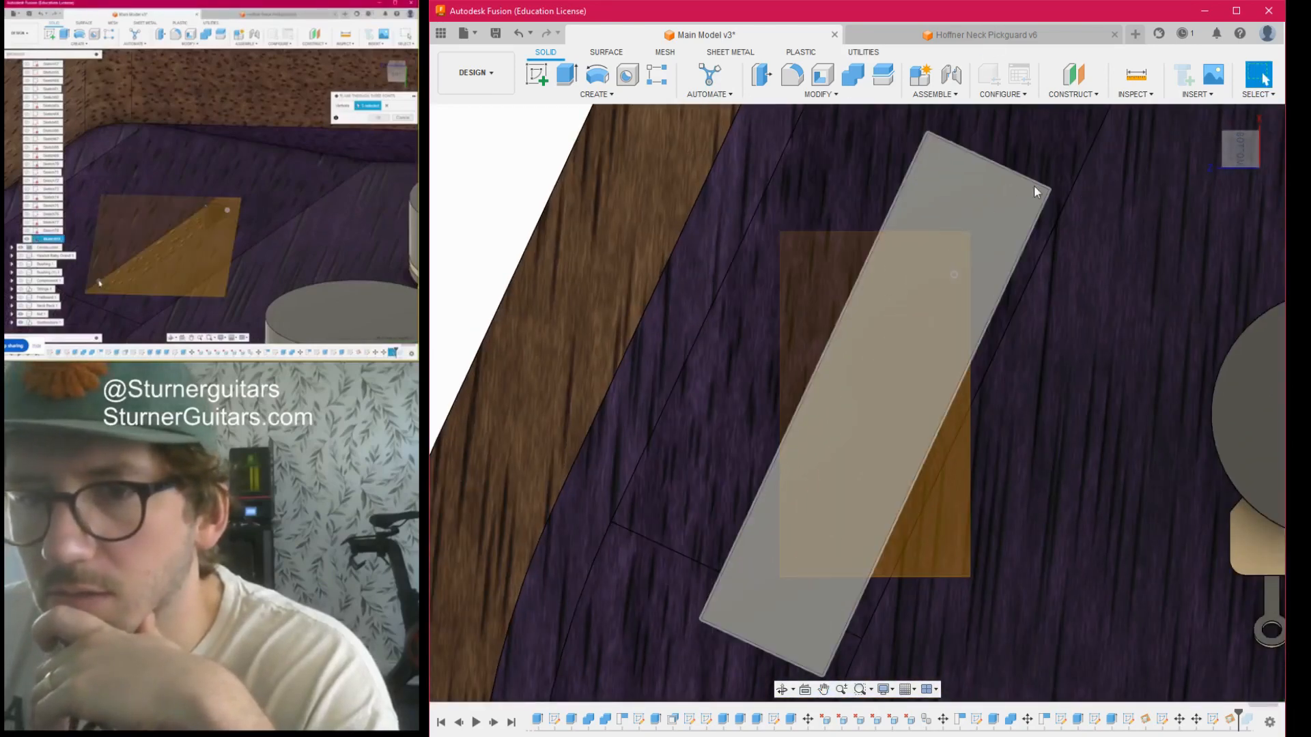
{"action": "scroll", "coordinate": [1113, 177], "scroll_direction": "down", "scroll_amount": 2}
{"action": "left_click_drag", "start_coordinate": [1241, 152], "coordinate": [1218, 112]}
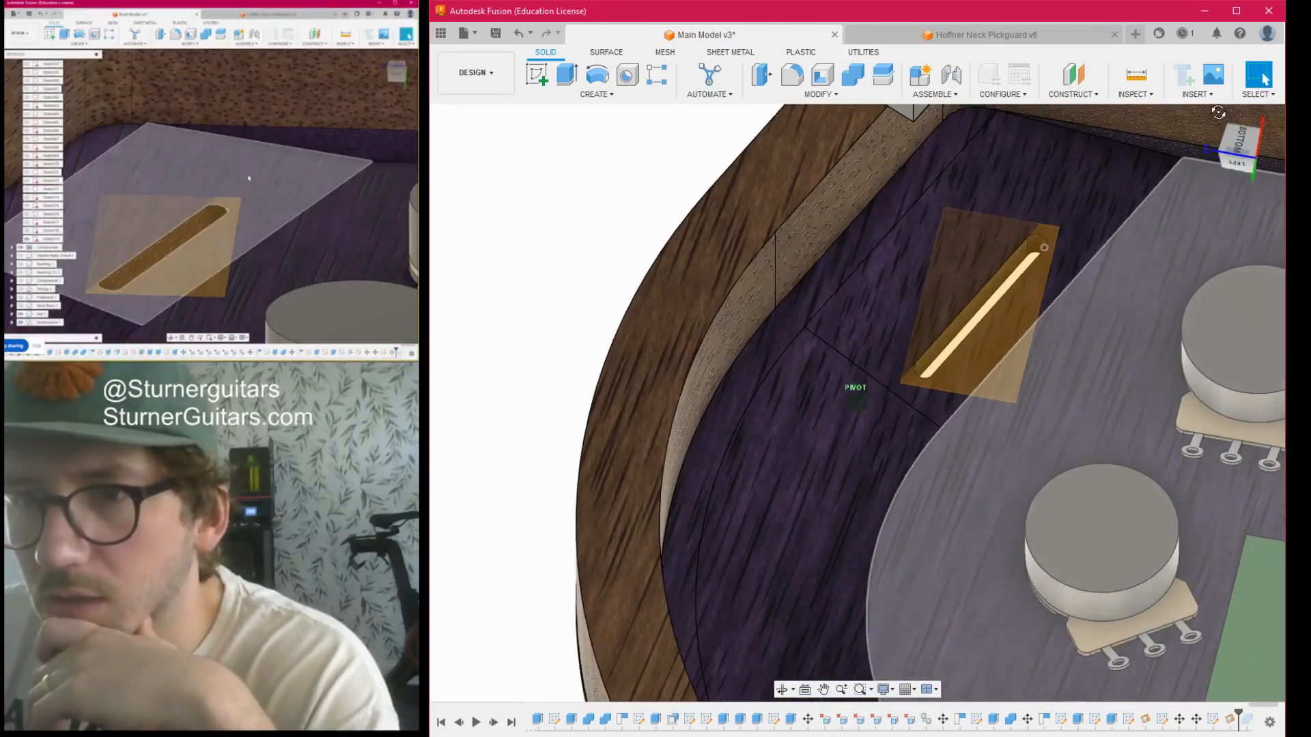
{"action": "left_click", "coordinate": [537, 73]}
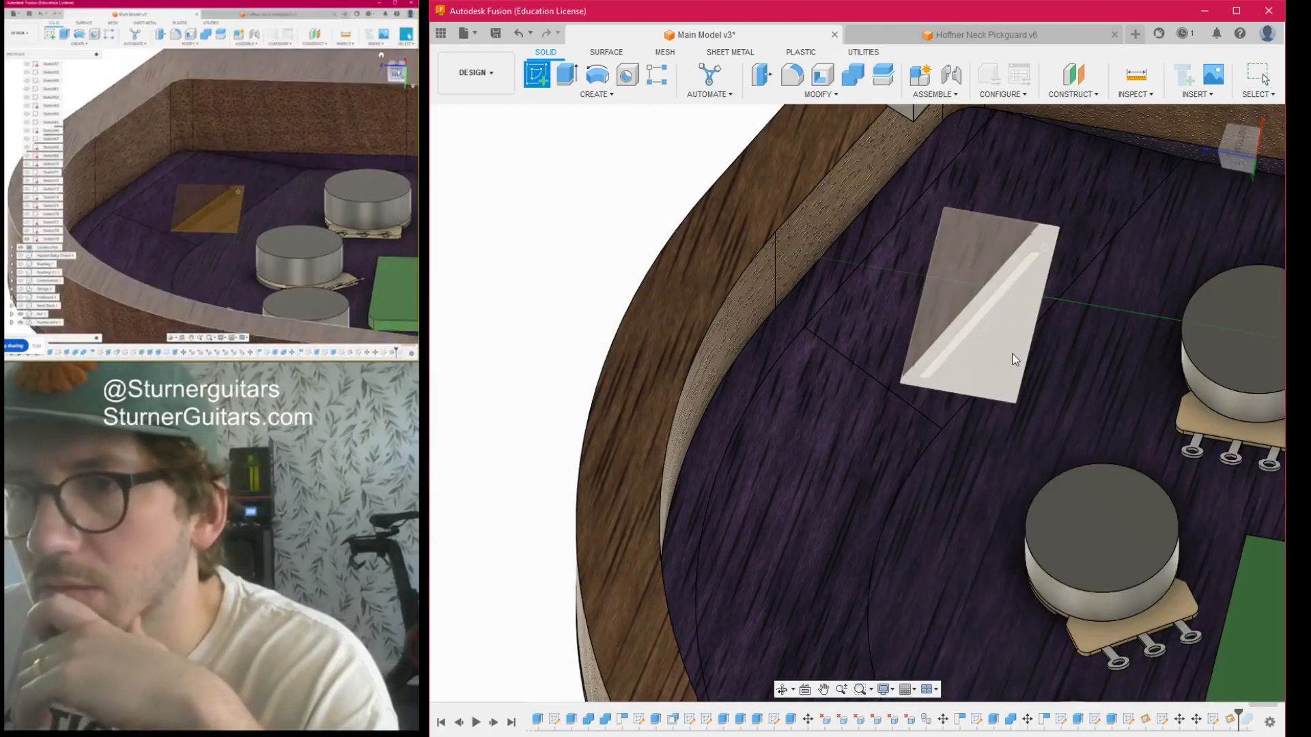
{"action": "left_click", "coordinate": [949, 267]}
{"action": "scroll", "coordinate": [819, 346], "scroll_direction": "down", "scroll_amount": 3}
{"action": "scroll", "coordinate": [826, 333], "scroll_direction": "up", "scroll_amount": 6}
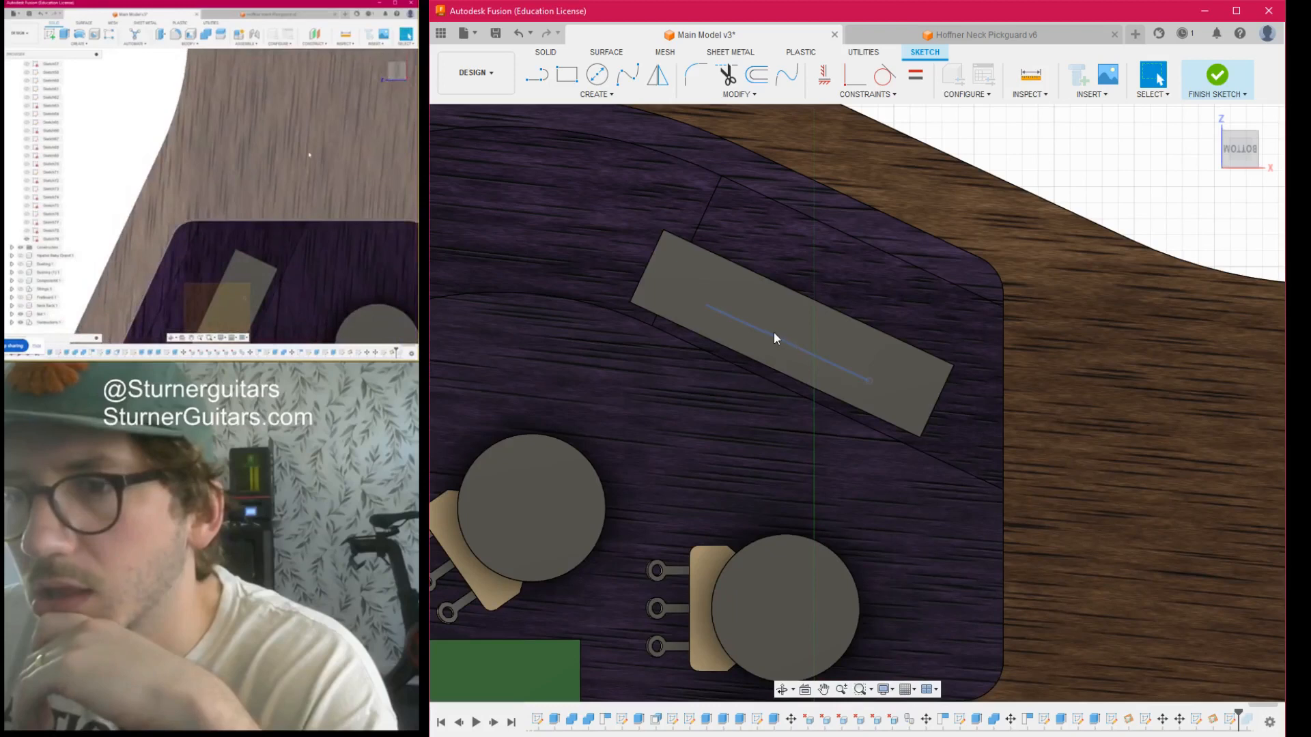
{"action": "left_click", "coordinate": [798, 317]}
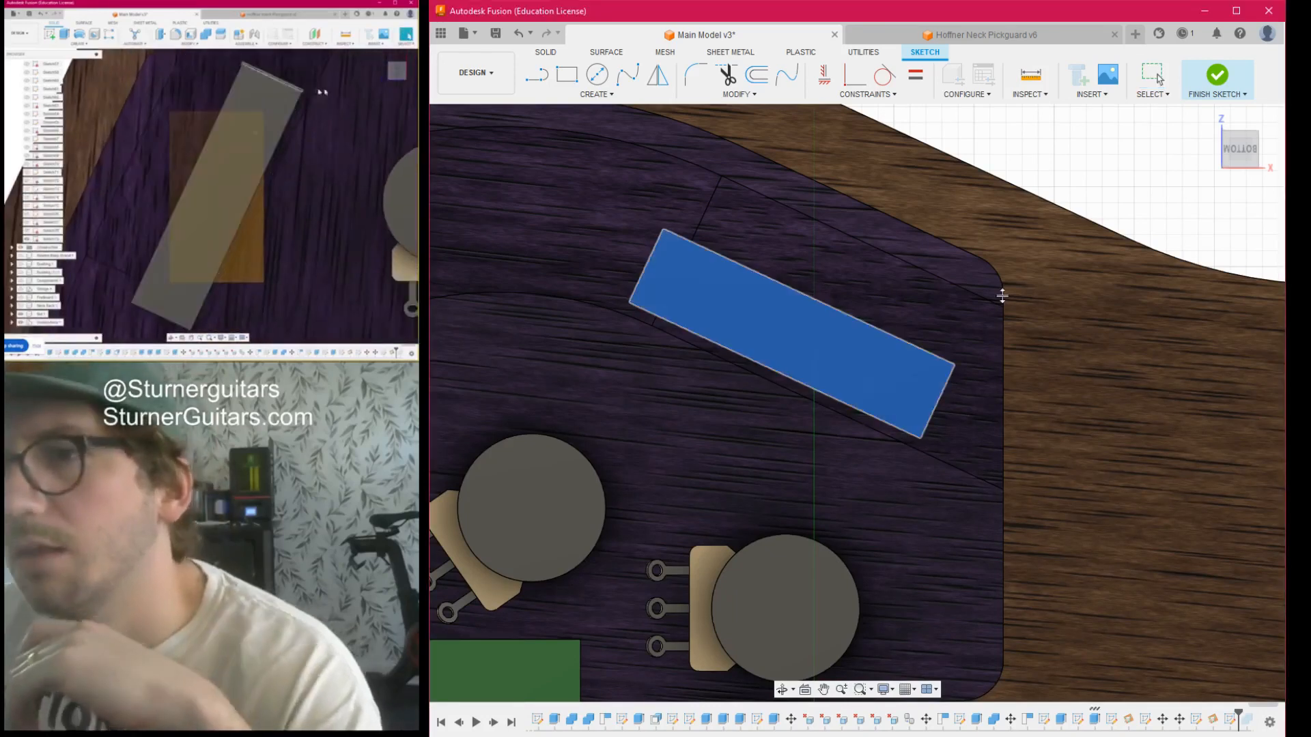
{"action": "key", "text": "Escape"}
{"action": "middle_click_drag", "start_coordinate": [855, 403], "coordinate": [779, 277], "text": "shift"}
{"action": "key", "text": "e"}
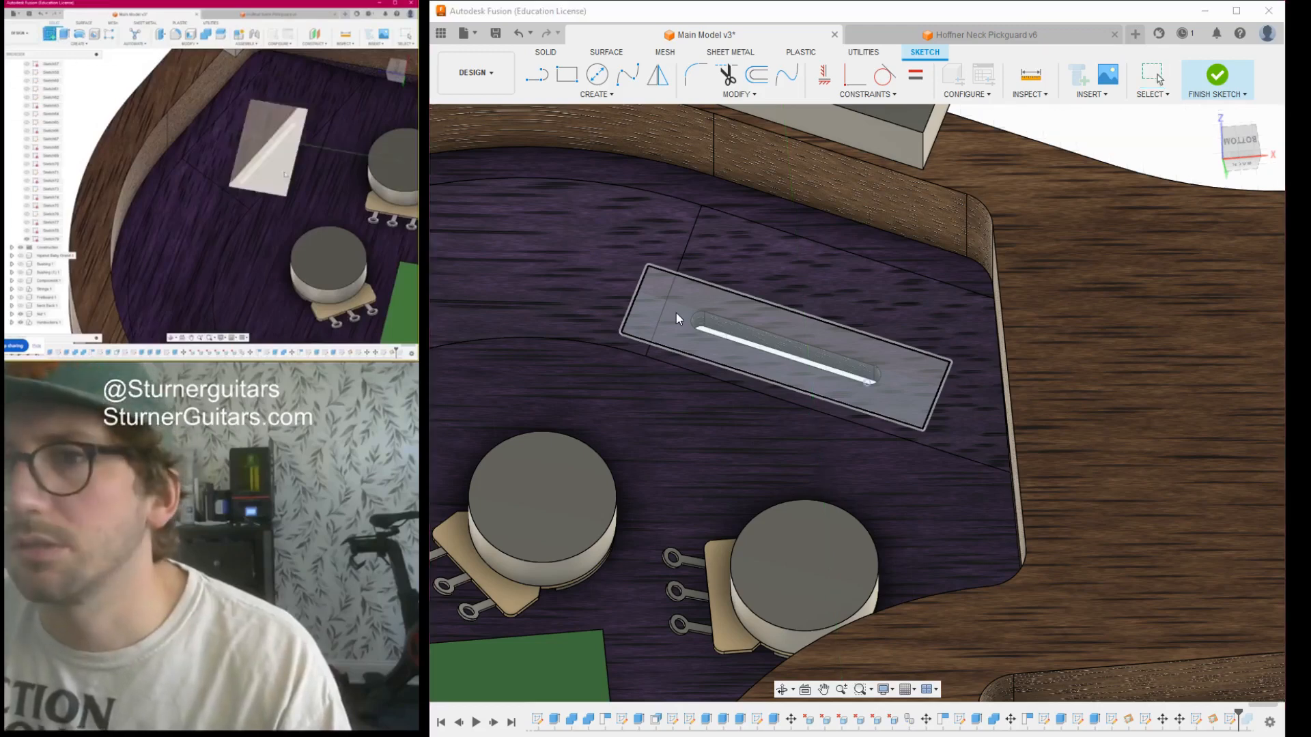
{"action": "left_click", "coordinate": [674, 313]}
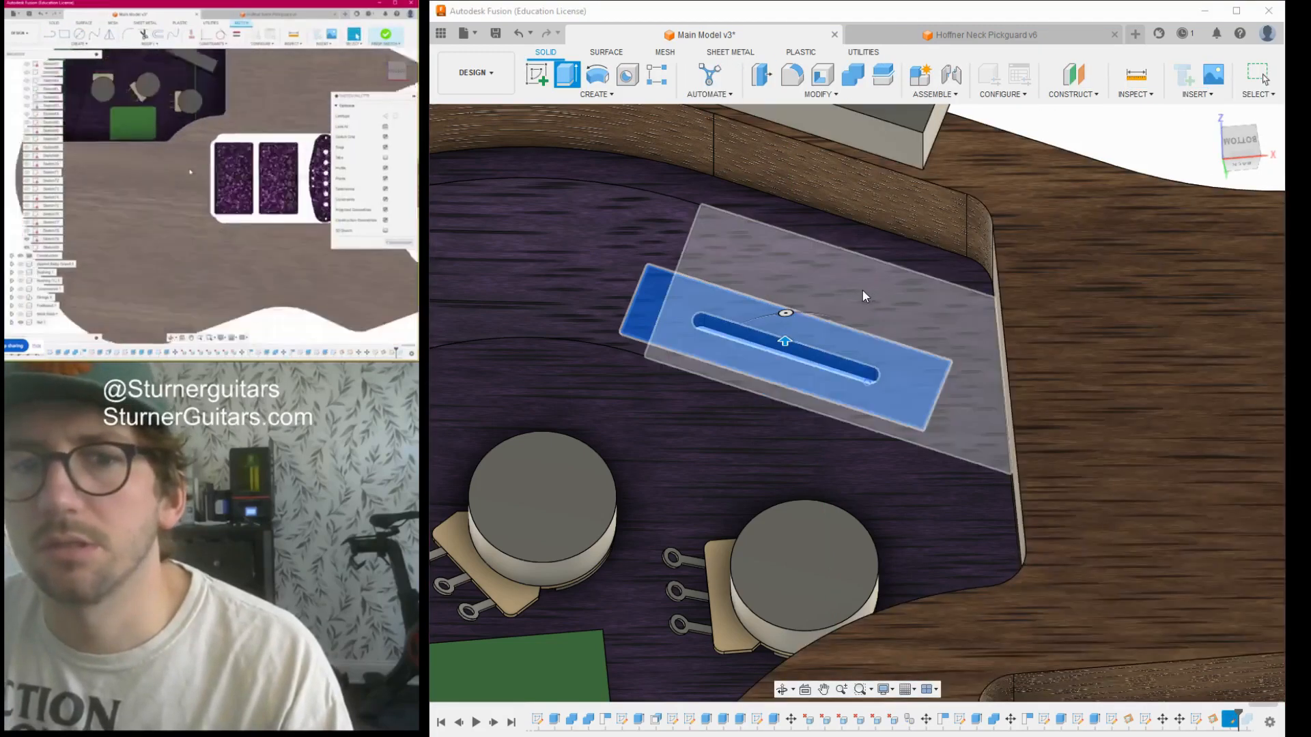
{"action": "left_click", "coordinate": [1263, 398]}
{"action": "key", "text": "Escape"}
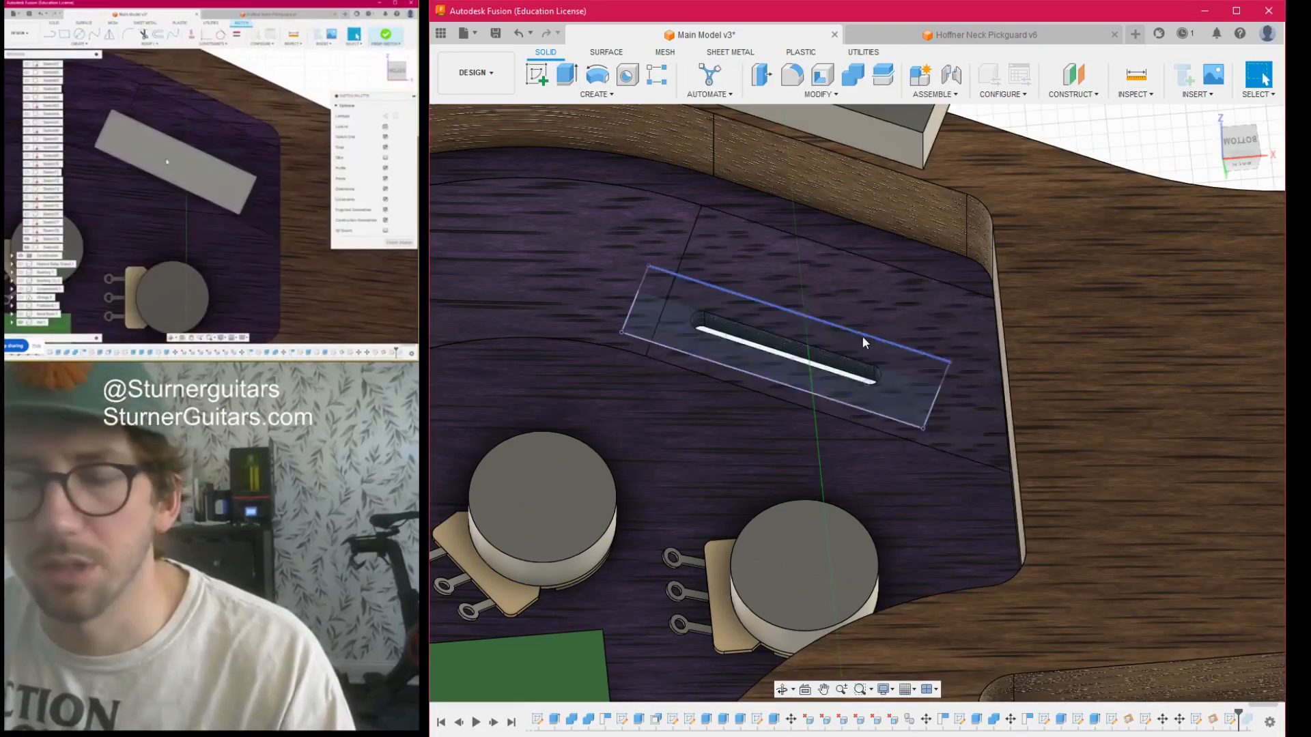
- Project the four-sided cavity floor face around the slot, including the slot's outline, into the block outline sketch
{"action": "key", "text": "p"}
{"action": "left_click", "coordinate": [823, 346]}
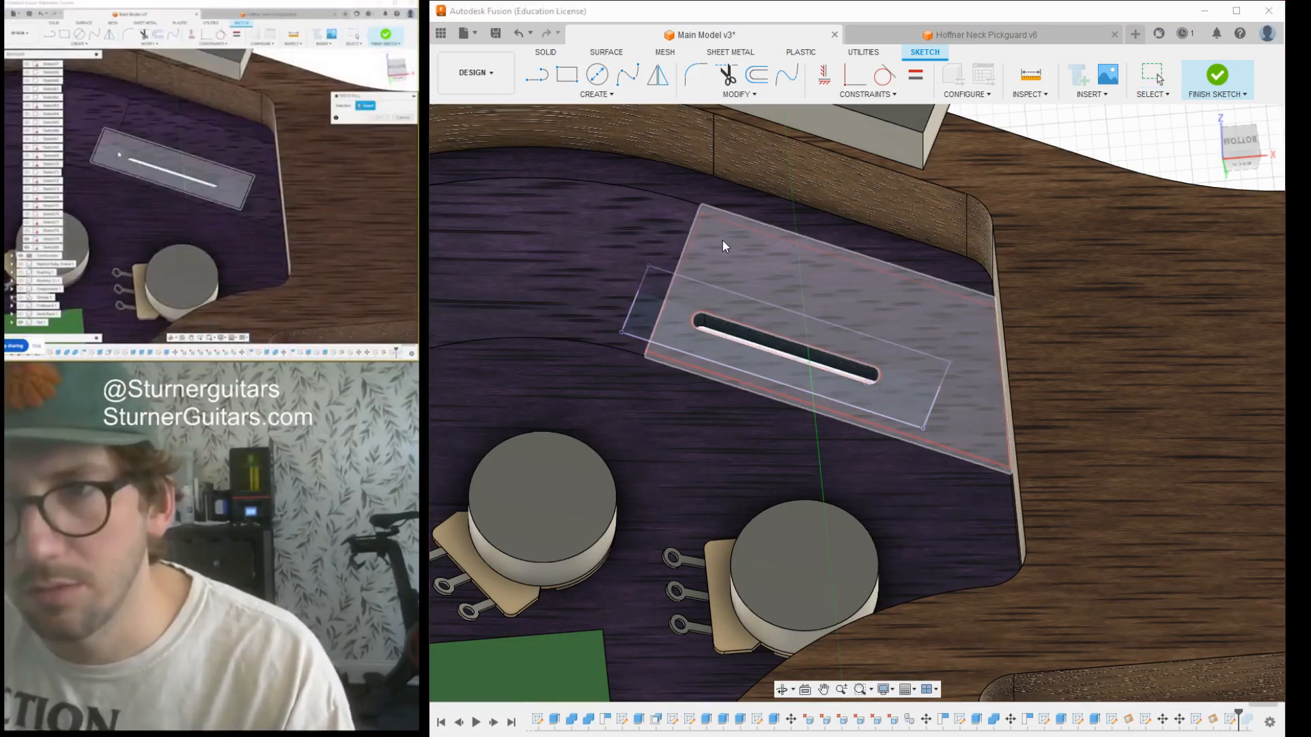
{"action": "left_click", "coordinate": [723, 244]}
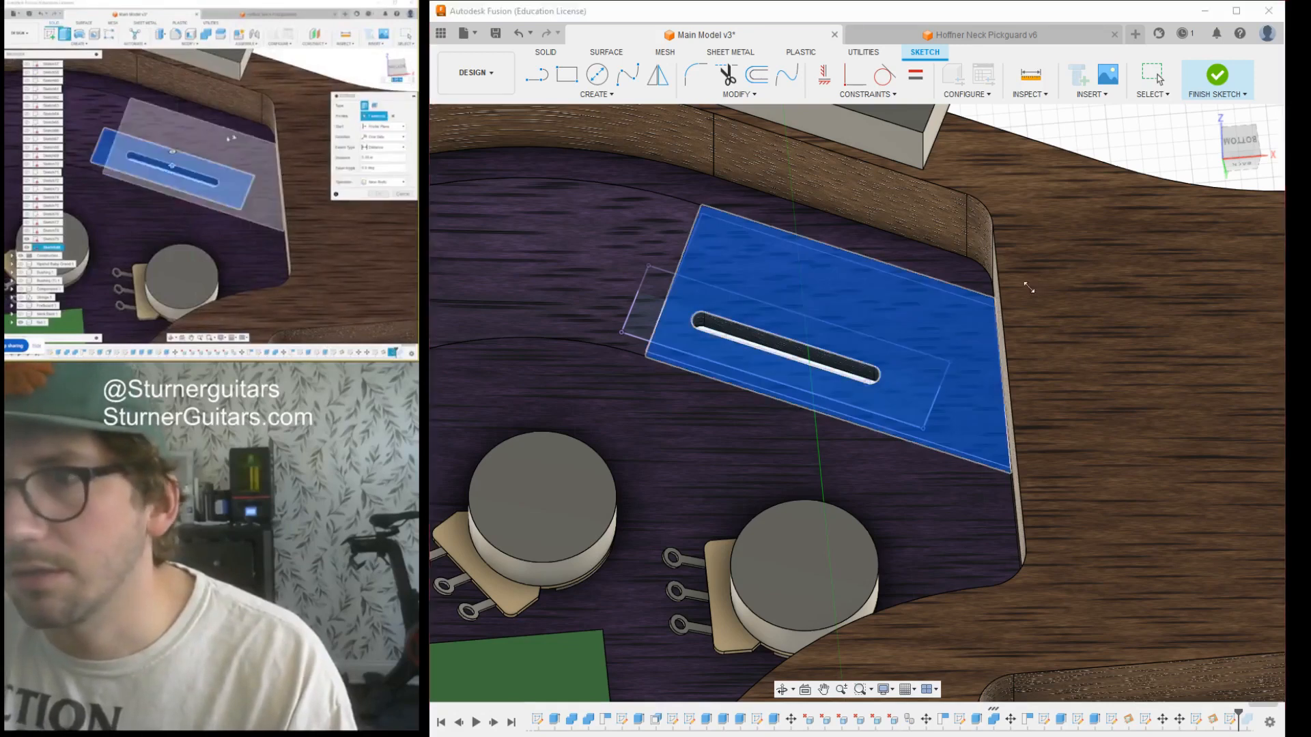
{"action": "left_click", "coordinate": [962, 278]}
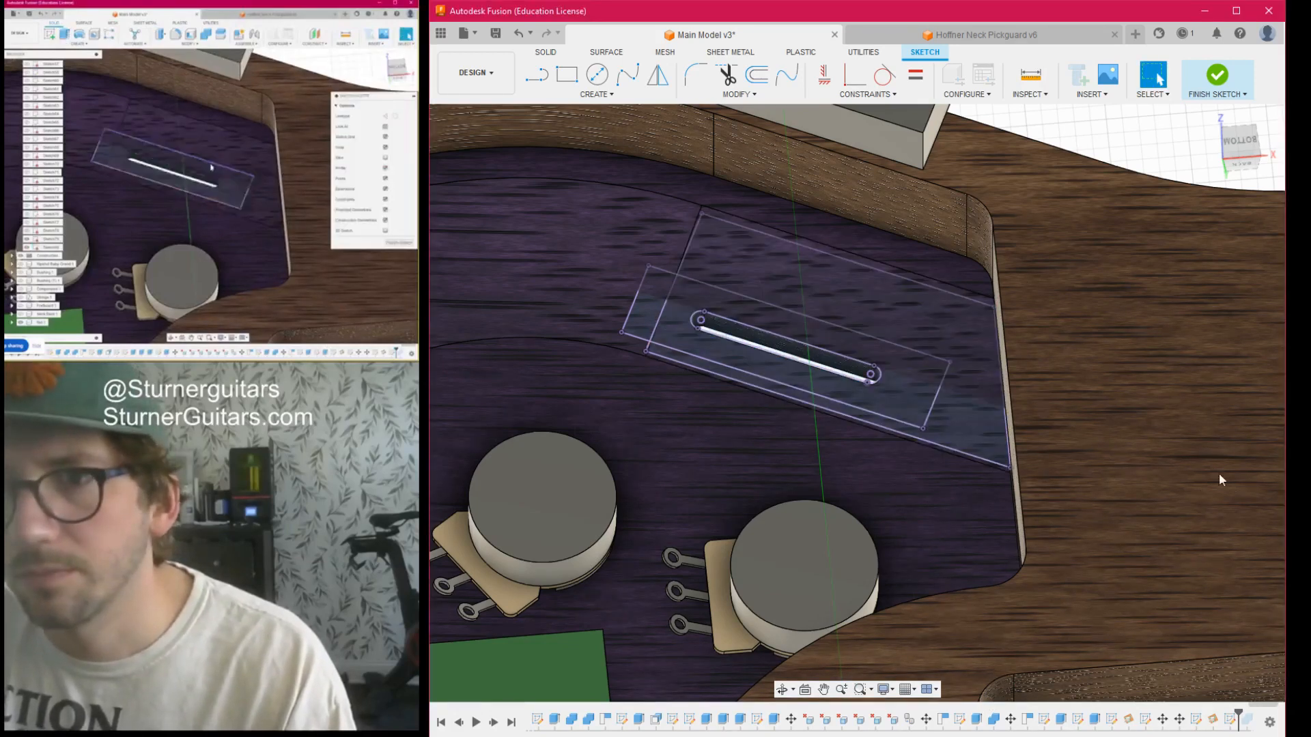
- Extrude the two block outline profiles around the slot into the cavity floor as a recess, leaving out the slot's interior
{"action": "key", "text": "e"}
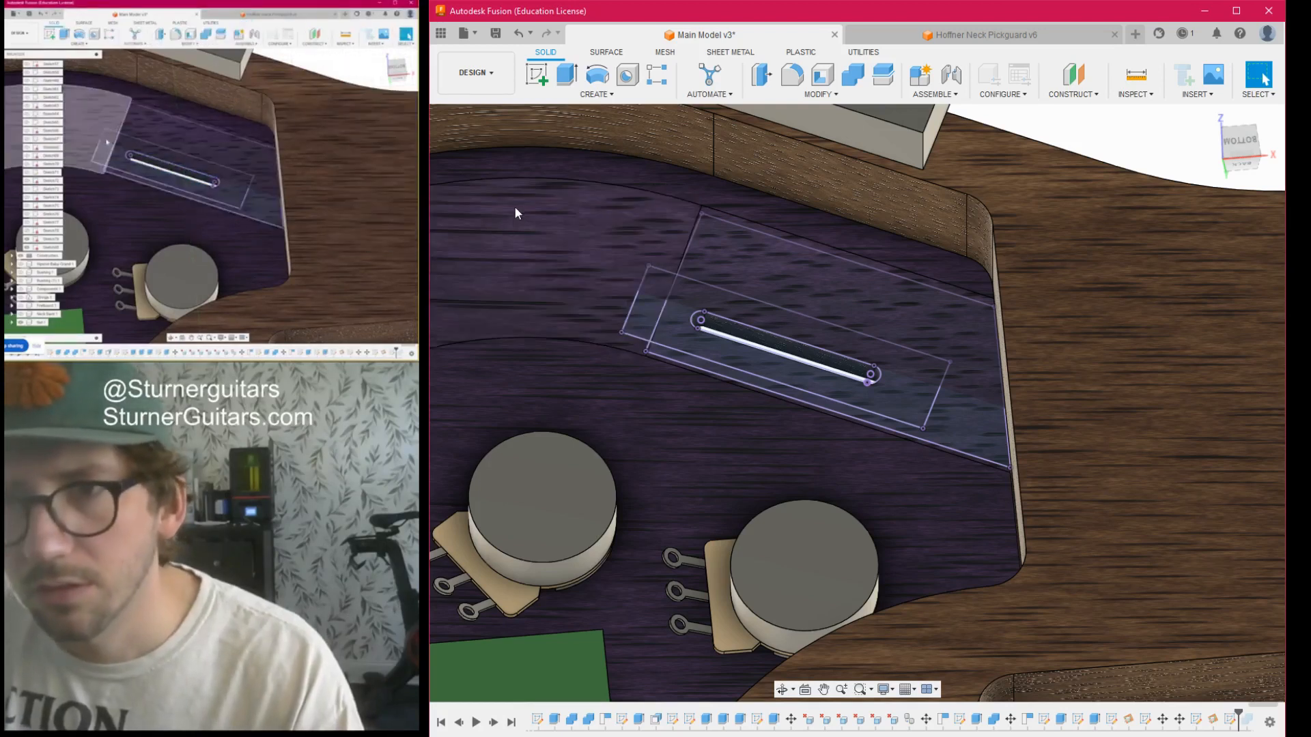
{"action": "key", "text": "q"}
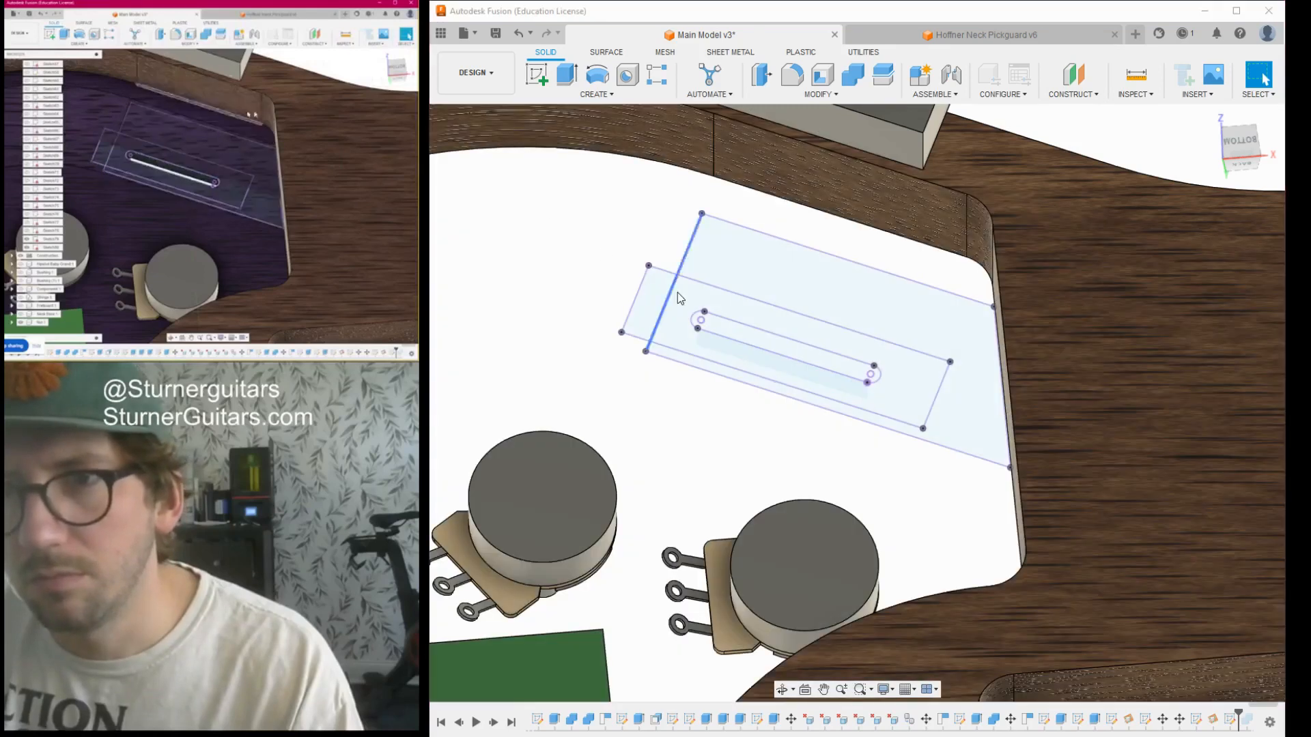
{"action": "left_click", "coordinate": [653, 294]}
{"action": "left_click", "coordinate": [704, 301]}
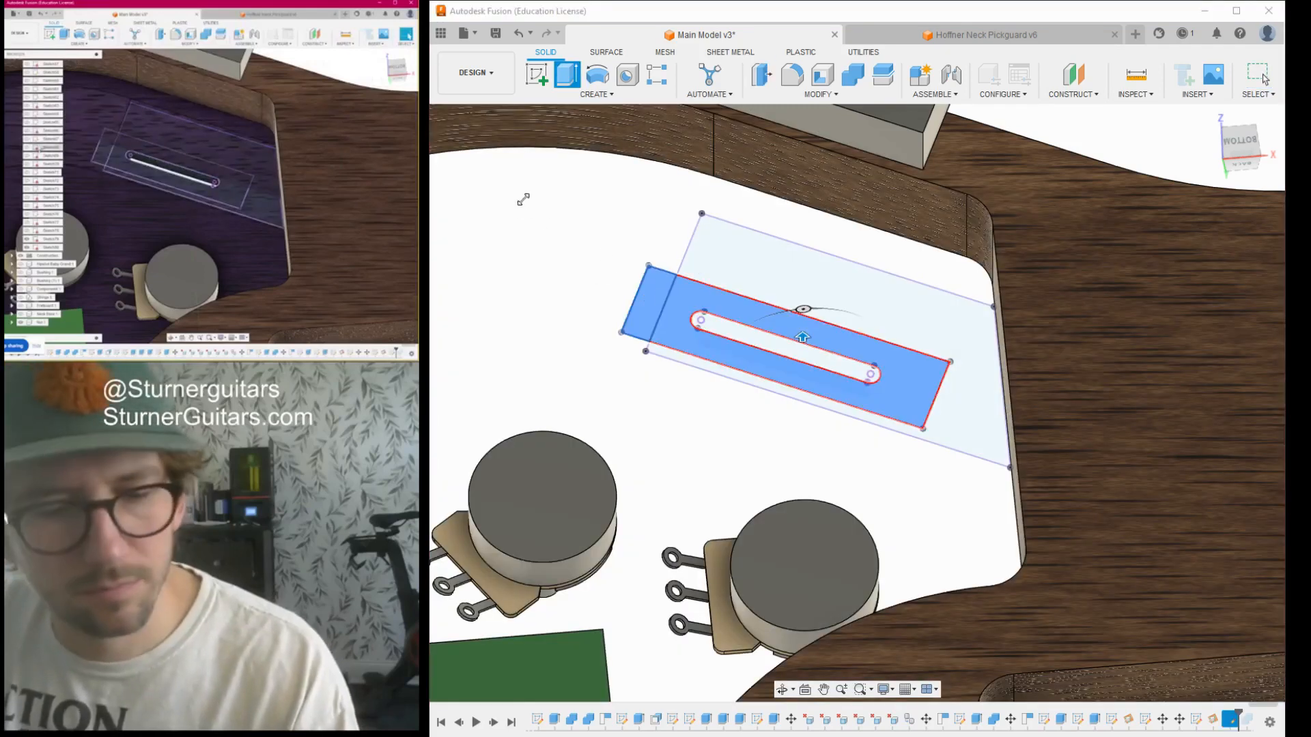
{"action": "left_click_drag", "start_coordinate": [803, 339], "coordinate": [801, 349]}
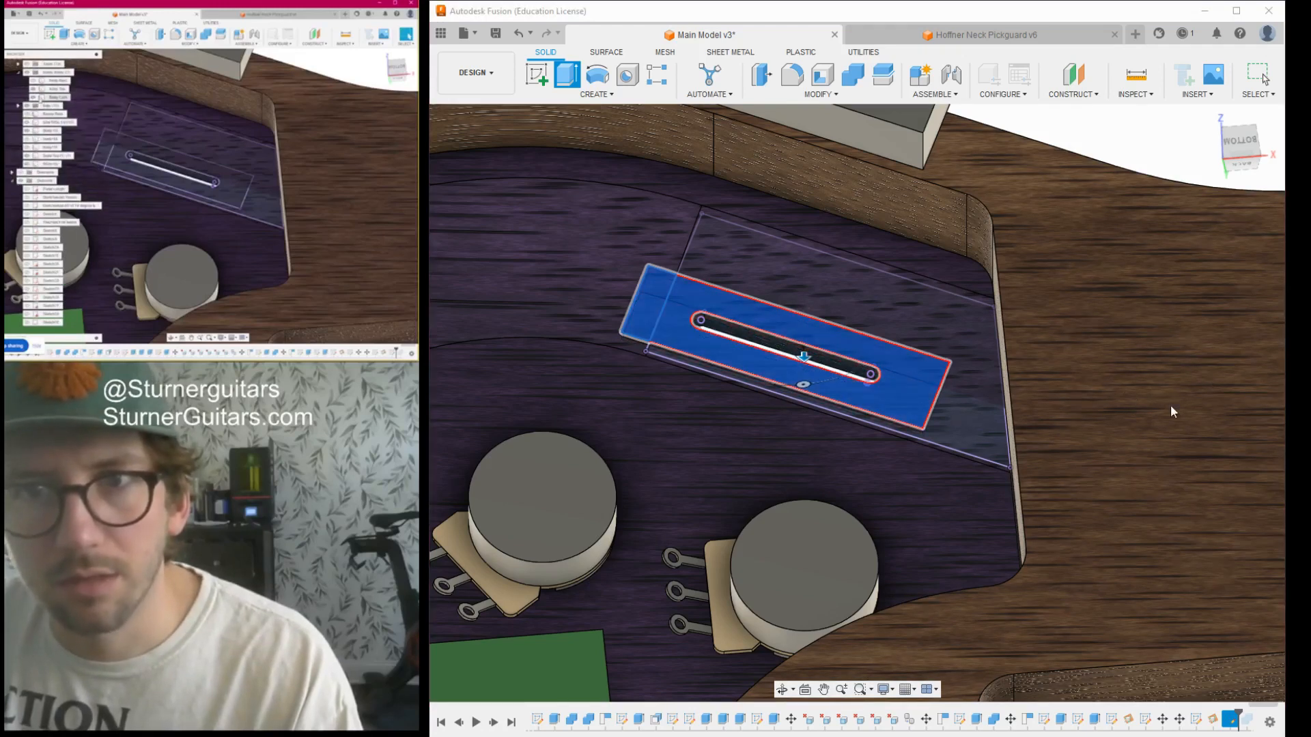
{"action": "key", "text": "Return"}
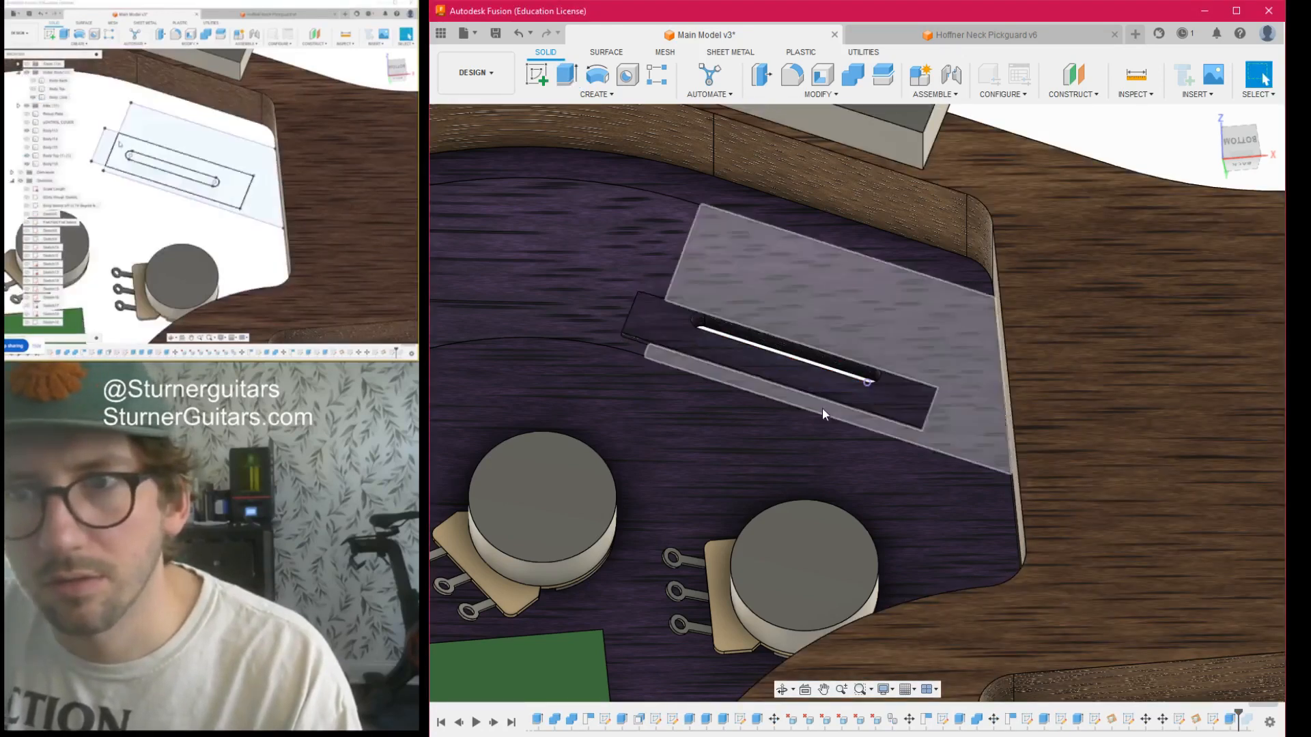
- Inspect the recess around the slot close up and from an angled view of the cavity
{"action": "scroll", "coordinate": [813, 407], "scroll_direction": "up", "scroll_amount": 4}
{"action": "scroll", "coordinate": [805, 409], "scroll_direction": "up", "scroll_amount": 3}
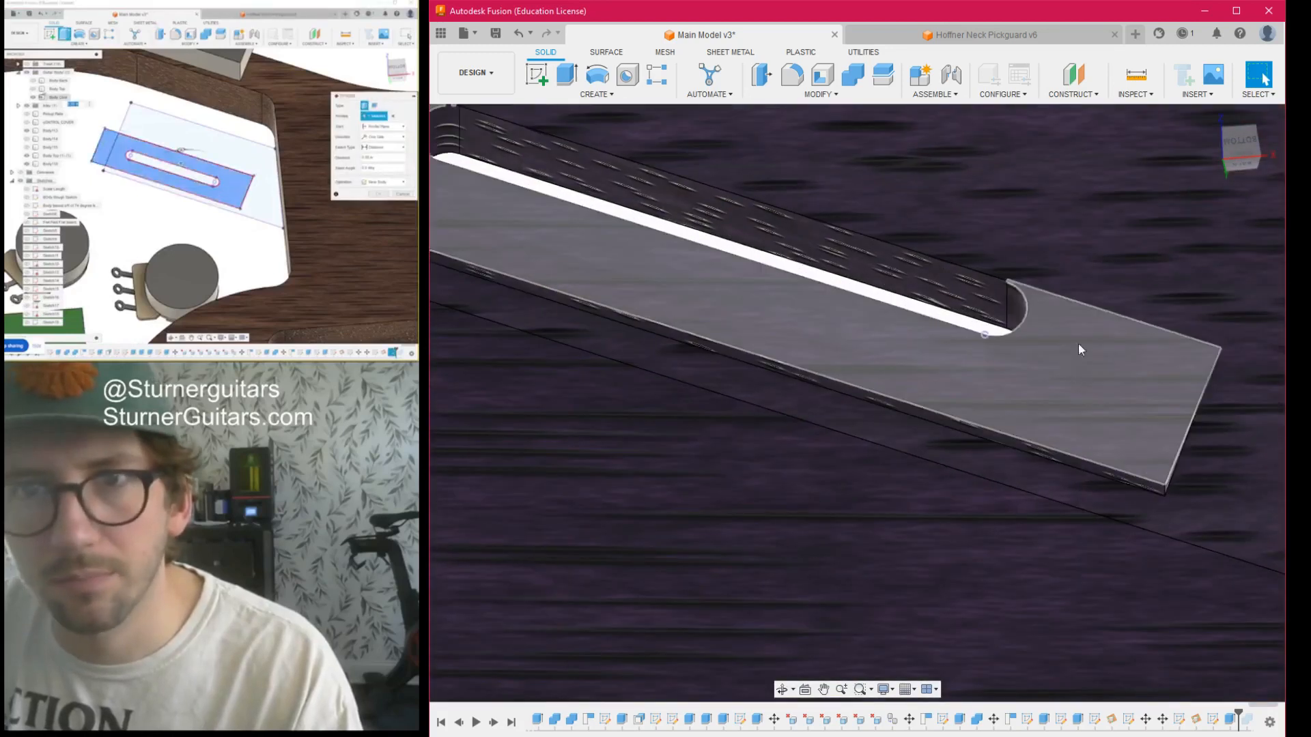
{"action": "scroll", "coordinate": [1073, 408], "scroll_direction": "down", "scroll_amount": 5}
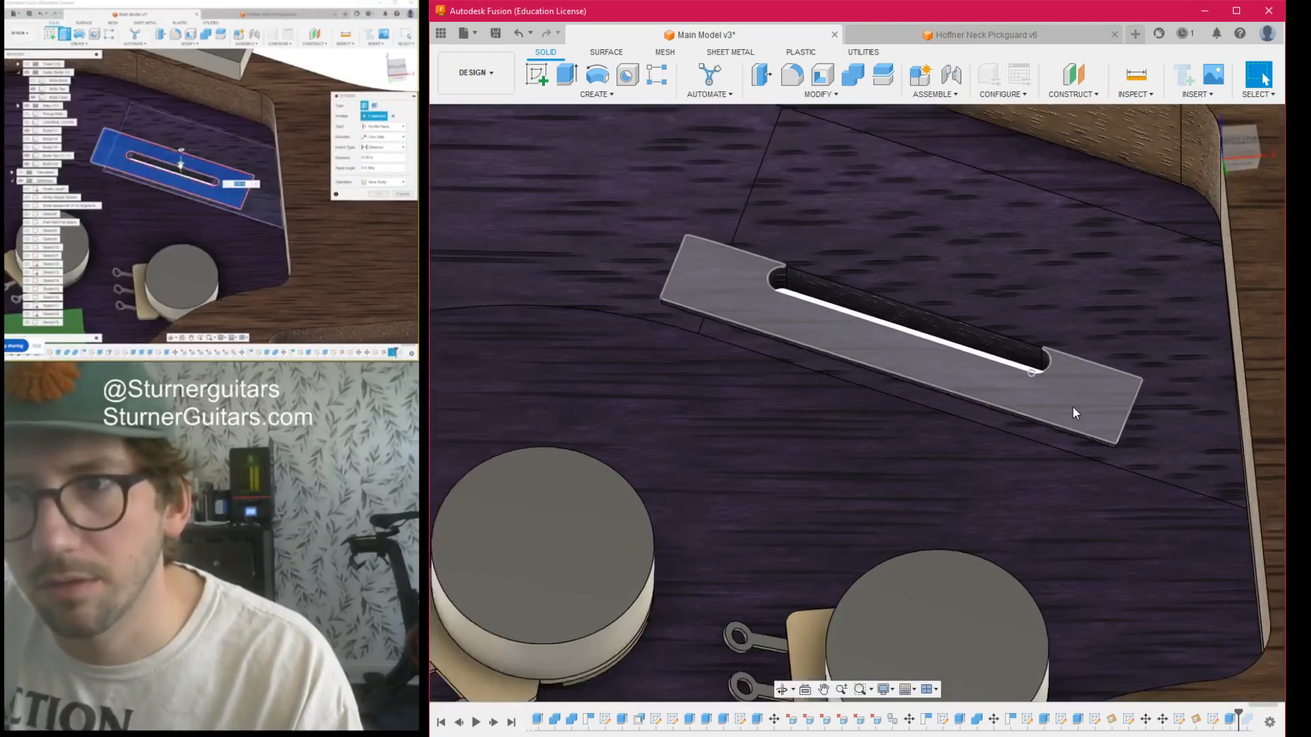
{"action": "mouse_move", "coordinate": [1234, 155]}
{"action": "left_mouse_down"}
{"action": "mouse_move", "coordinate": [1217, 114]}
{"action": "mouse_move", "coordinate": [1127, 120]}
{"action": "left_mouse_up"}
{"action": "mouse_move", "coordinate": [906, 514]}
{"action": "middle_mouse_down", "text": "shift"}
{"action": "mouse_move", "coordinate": [949, 503]}
{"action": "mouse_move", "coordinate": [1038, 423]}
{"action": "middle_mouse_up", "text": "shift"}
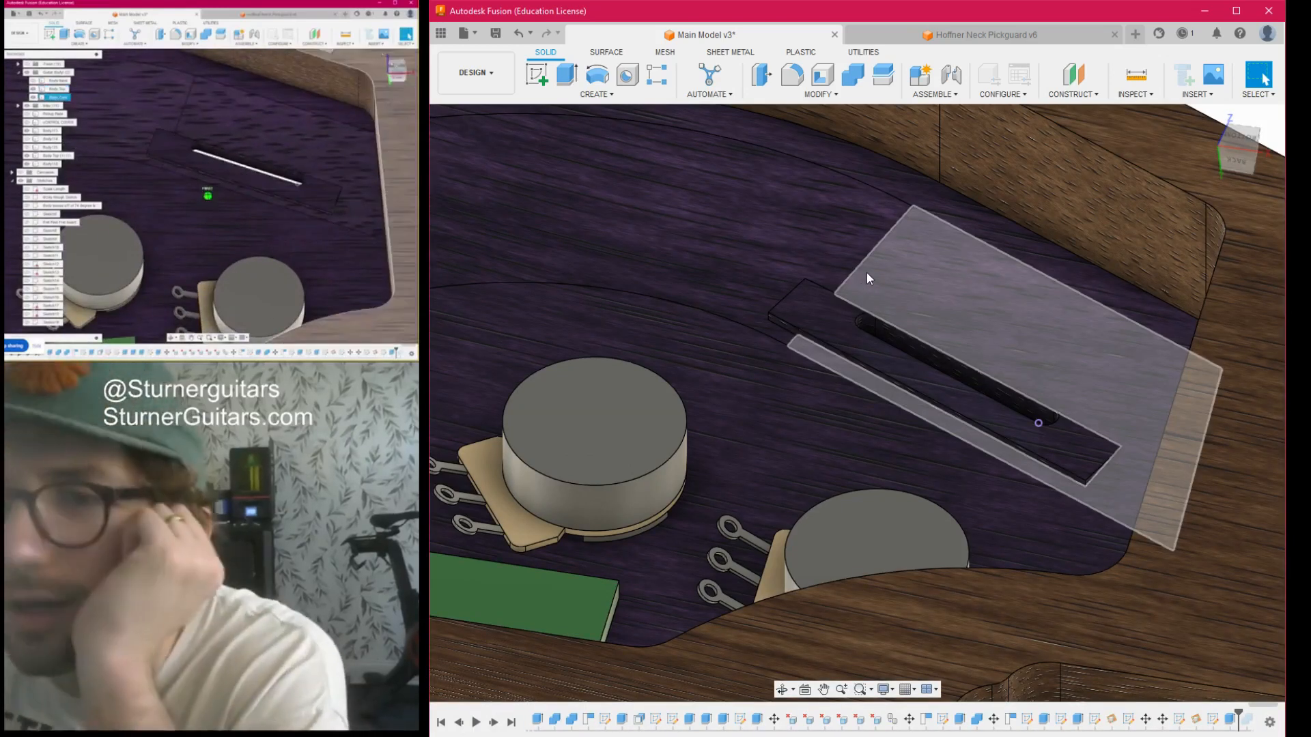
- Move the switch block floating over the guitar point to point onto the centre point of the cavity's diagonal slot
{"action": "middle_click_drag", "start_coordinate": [867, 273], "coordinate": [918, 320], "text": "shift"}
{"action": "scroll", "coordinate": [936, 313], "scroll_direction": "down", "scroll_amount": 1}
{"action": "left_click_drag", "start_coordinate": [1237, 151], "coordinate": [1221, 140]}
{"action": "scroll", "coordinate": [1072, 166], "scroll_direction": "down", "scroll_amount": 6}
{"action": "middle_click_drag", "start_coordinate": [1037, 175], "coordinate": [895, 341]}
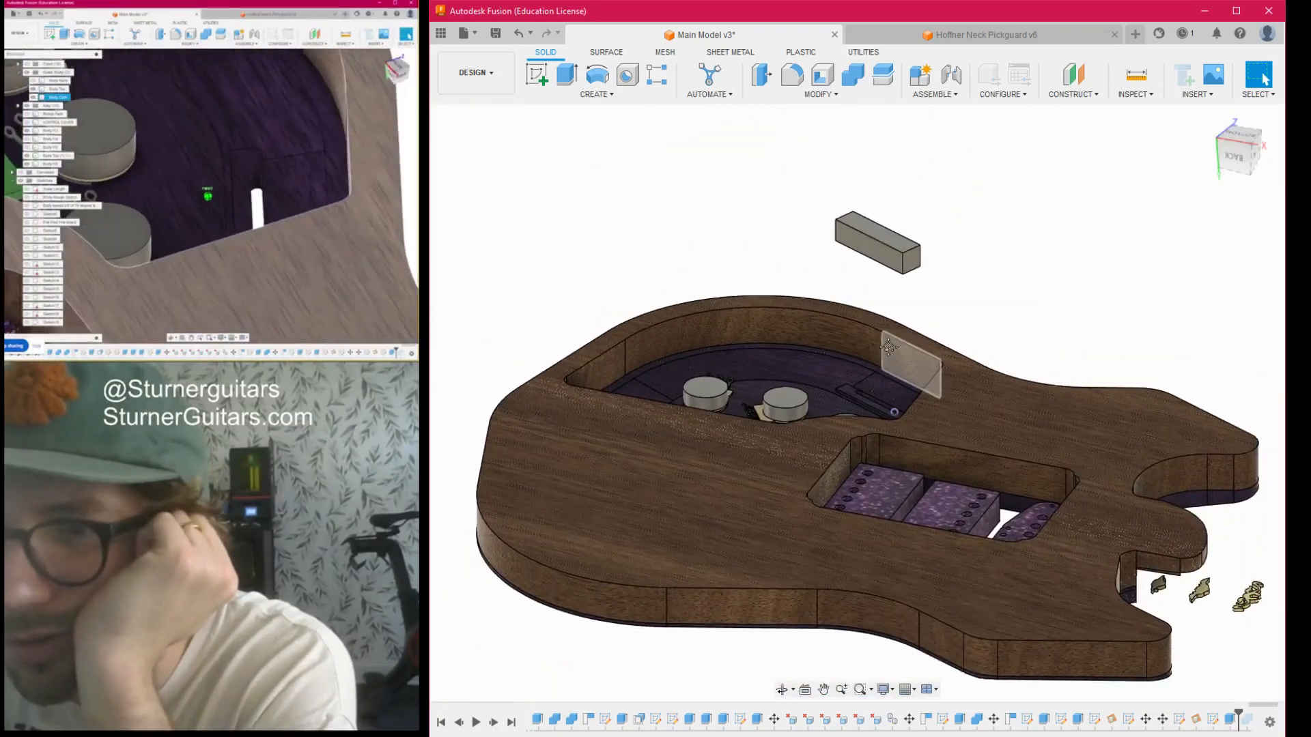
{"action": "left_click_drag", "start_coordinate": [1239, 147], "coordinate": [1242, 118]}
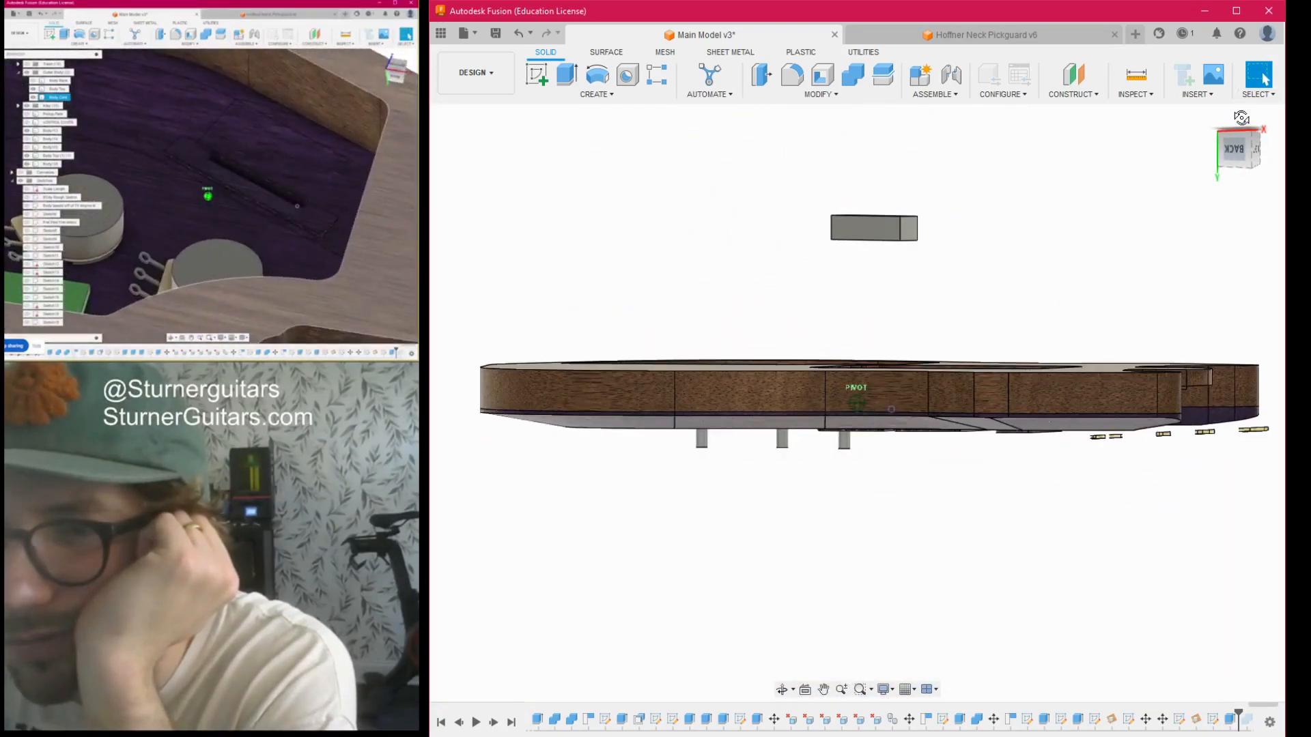
{"action": "key", "text": "m"}
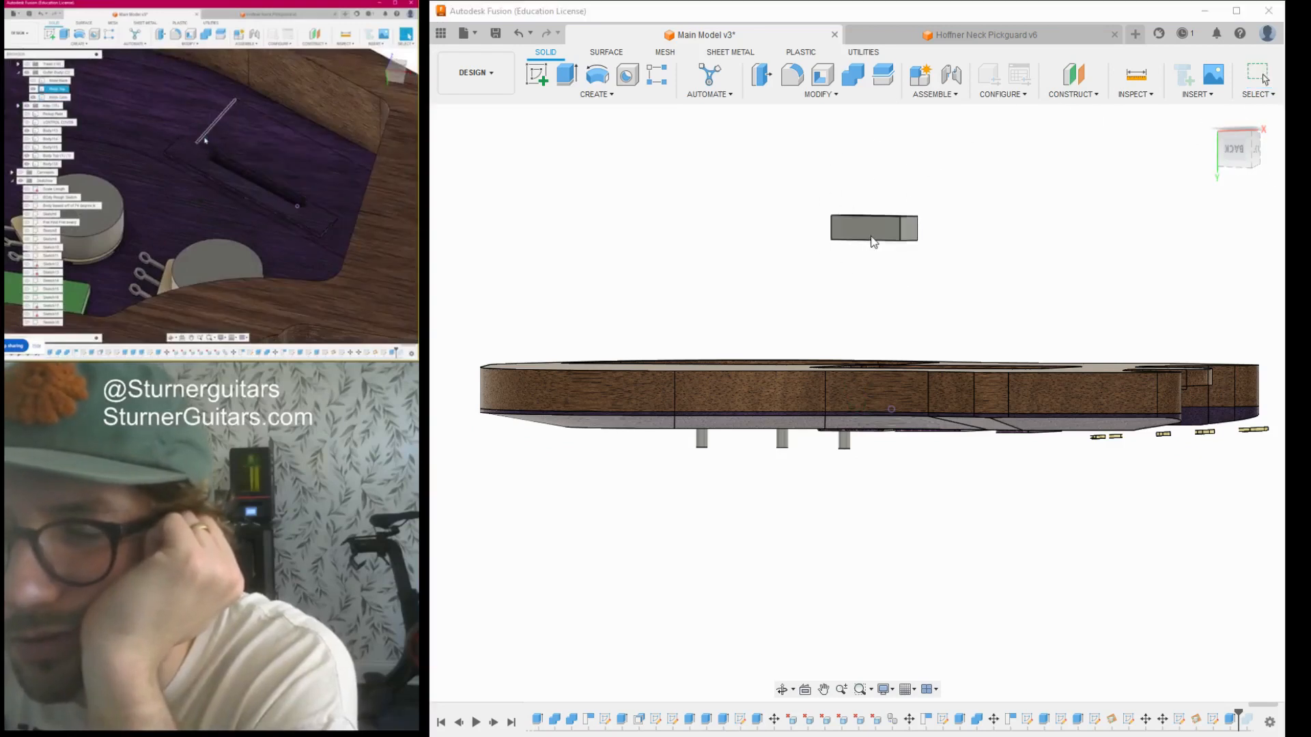
{"action": "left_click_drag", "start_coordinate": [1240, 148], "coordinate": [1126, 147]}
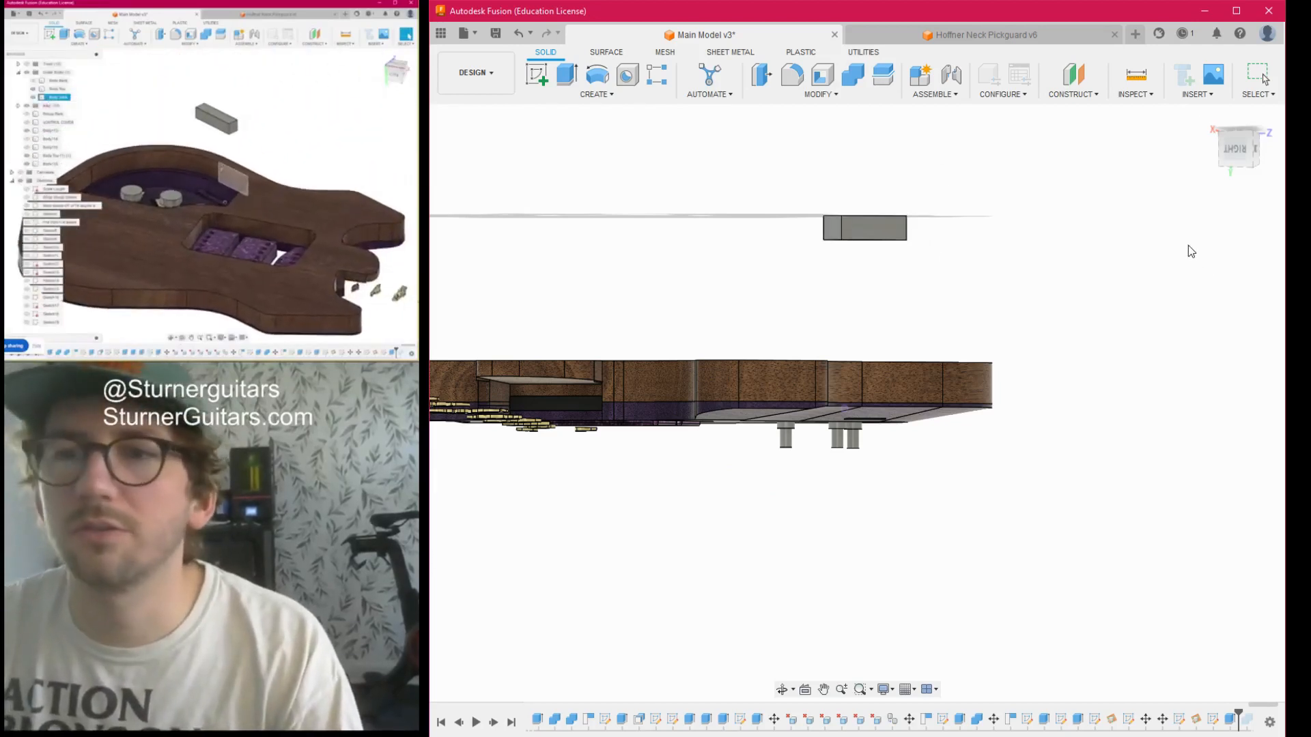
{"action": "scroll", "coordinate": [857, 232], "scroll_direction": "up", "scroll_amount": 5}
{"action": "left_click", "coordinate": [917, 237]}
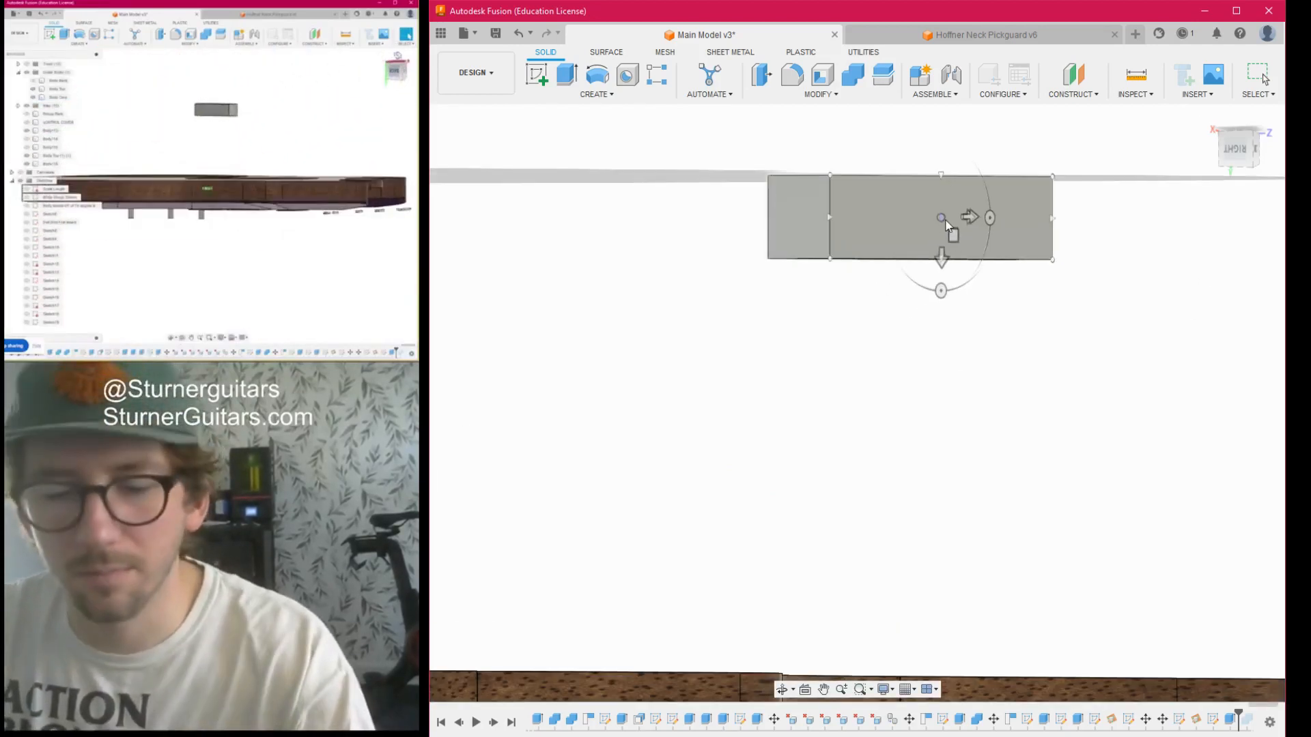
{"action": "left_click", "coordinate": [946, 225]}
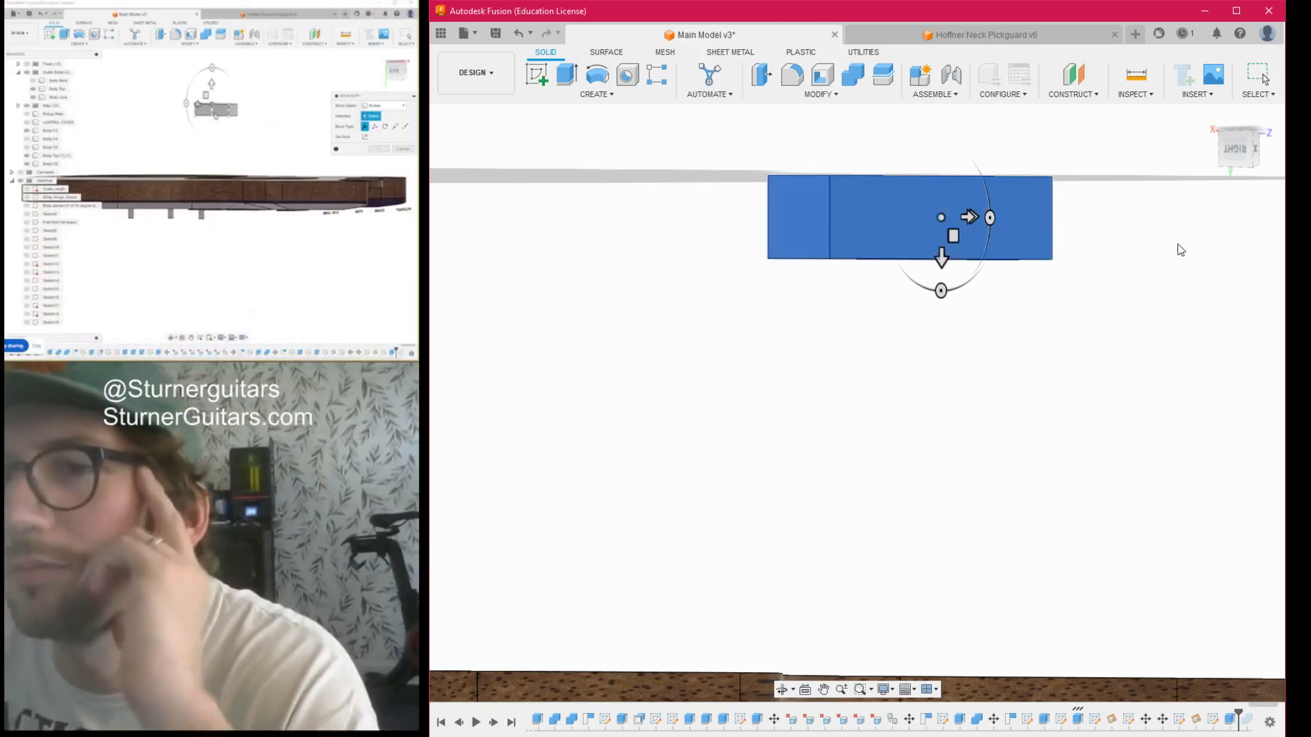
{"action": "left_click", "coordinate": [1235, 264]}
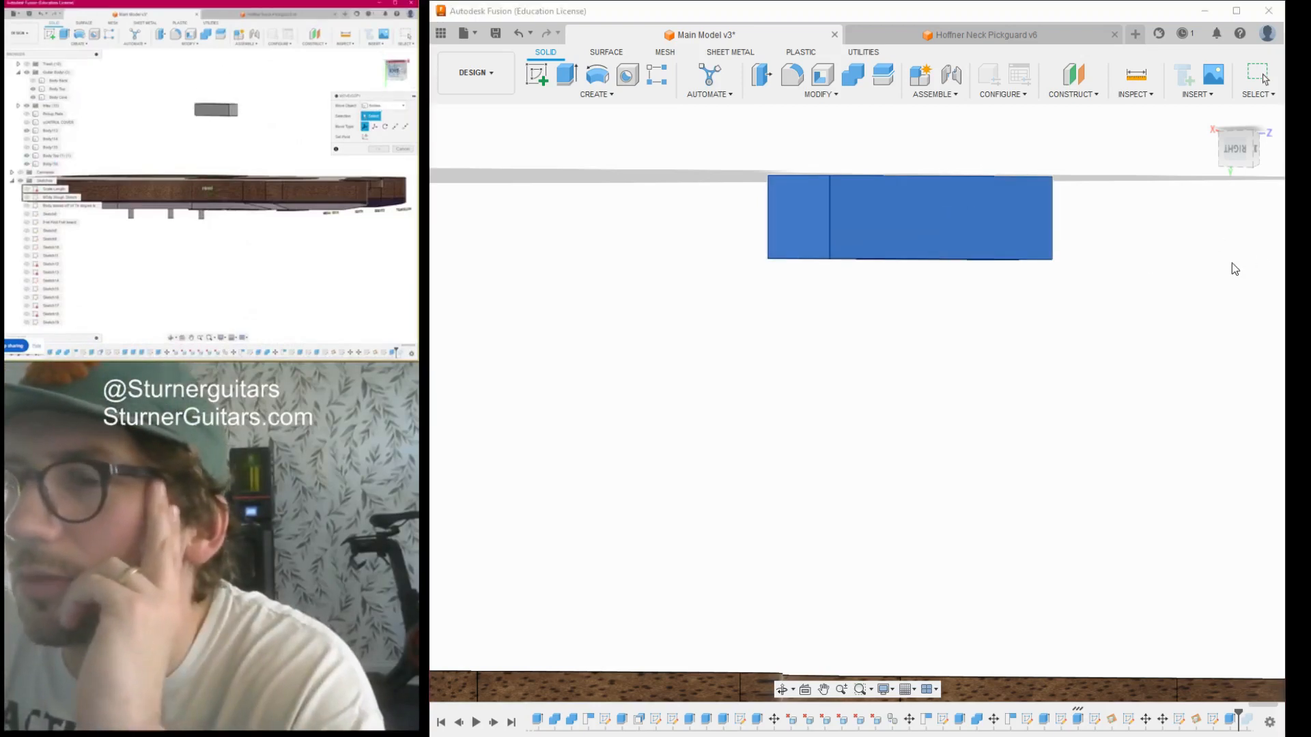
{"action": "mouse_move", "coordinate": [1243, 146]}
{"action": "left_mouse_down"}
{"action": "mouse_move", "coordinate": [1251, 138]}
{"action": "mouse_move", "coordinate": [1208, 135]}
{"action": "mouse_move", "coordinate": [1219, 161]}
{"action": "mouse_move", "coordinate": [1190, 104]}
{"action": "mouse_move", "coordinate": [1171, 107]}
{"action": "mouse_move", "coordinate": [1195, 185]}
{"action": "left_mouse_up"}
{"action": "left_click", "coordinate": [904, 253]}
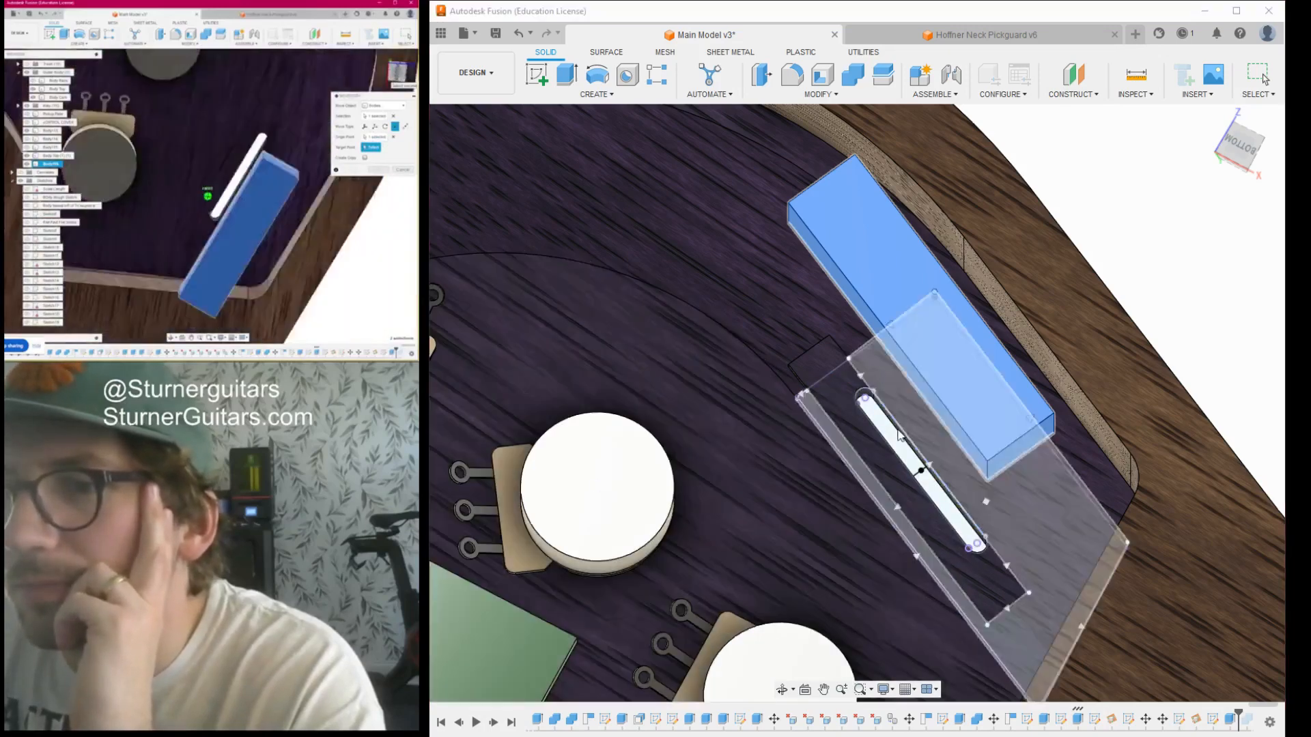
{"action": "left_click", "coordinate": [925, 471]}
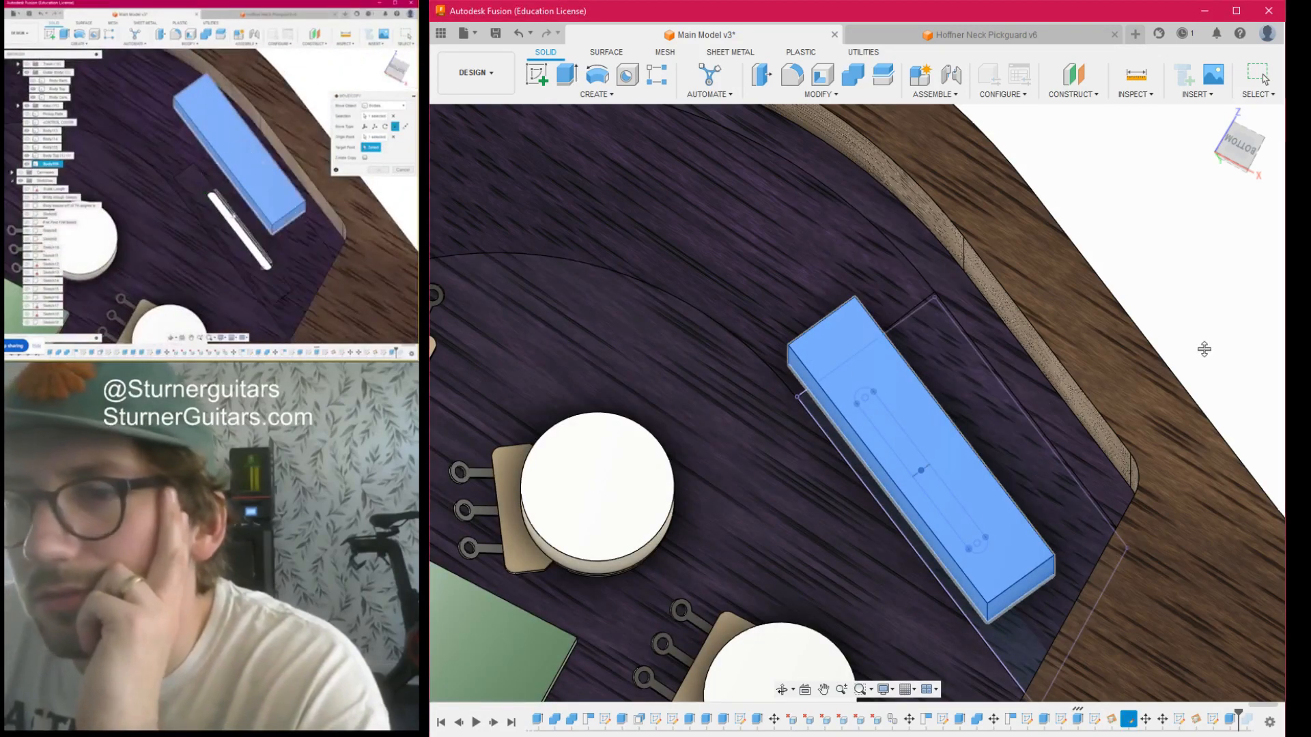
{"action": "key", "text": "Return"}
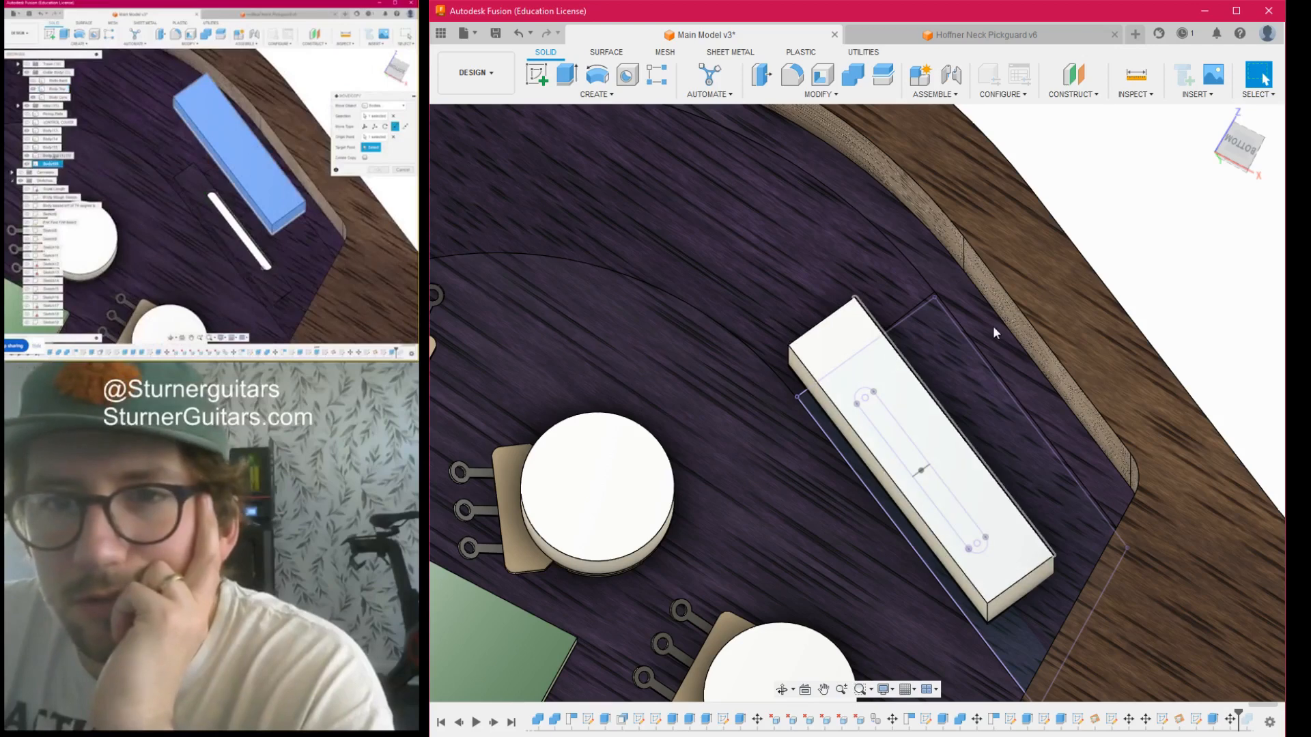
- Cut the switch block's shape out of the purple guitar top with Combine, keeping the block as a tool body
{"action": "left_click_drag", "start_coordinate": [1258, 153], "coordinate": [1256, 118]}
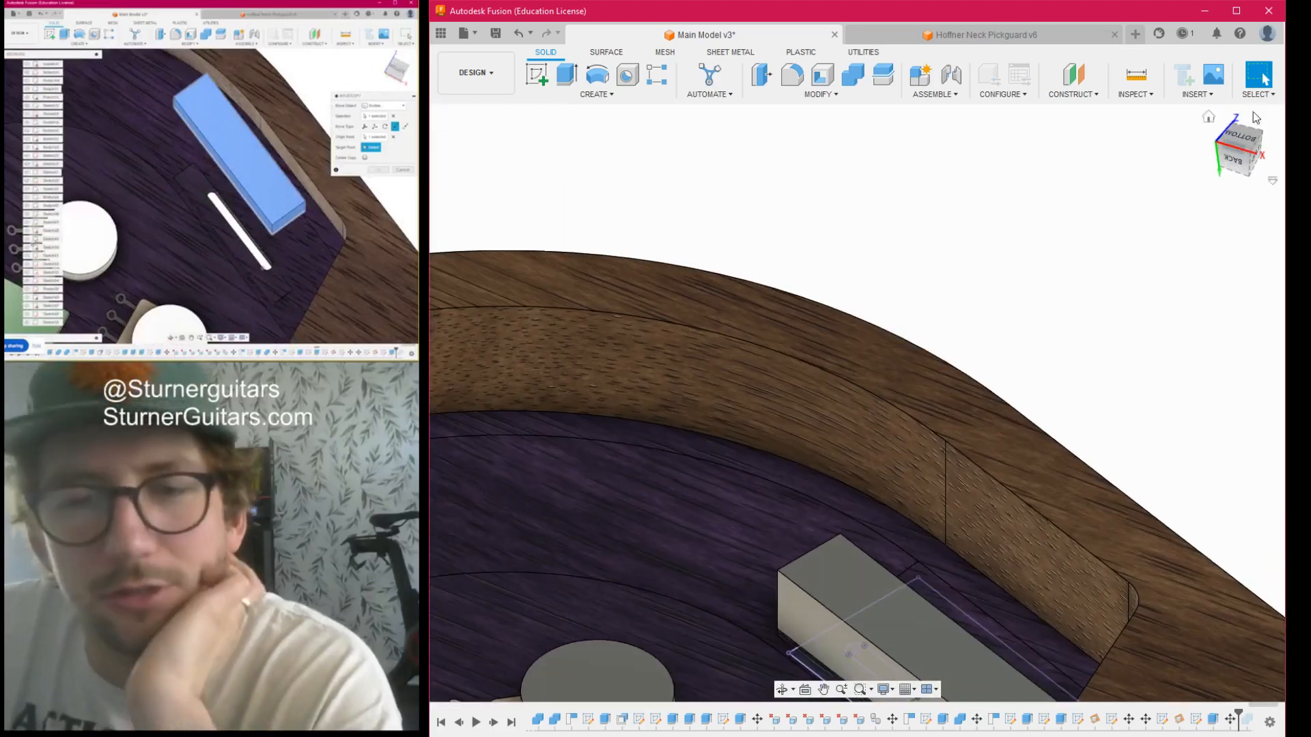
{"action": "left_click", "coordinate": [849, 73]}
{"action": "scroll", "coordinate": [1047, 314], "scroll_direction": "down", "scroll_amount": 5}
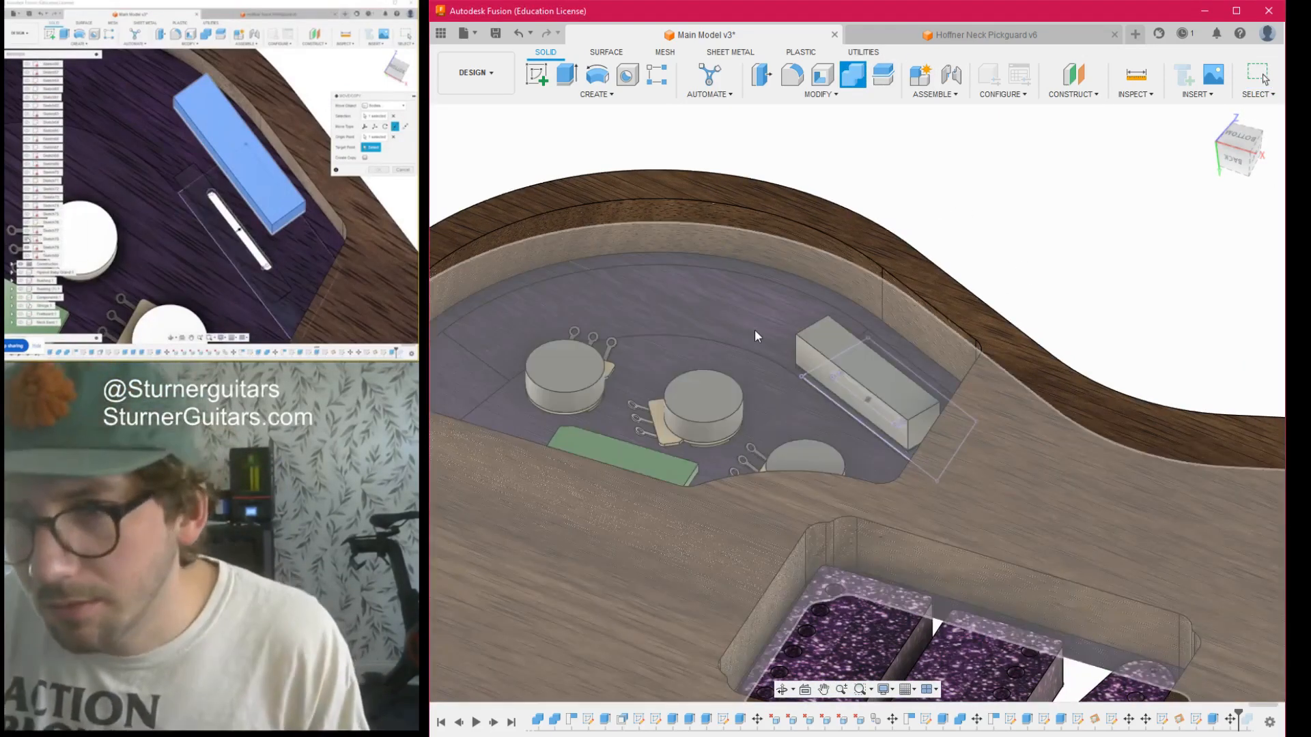
{"action": "left_click", "coordinate": [744, 325]}
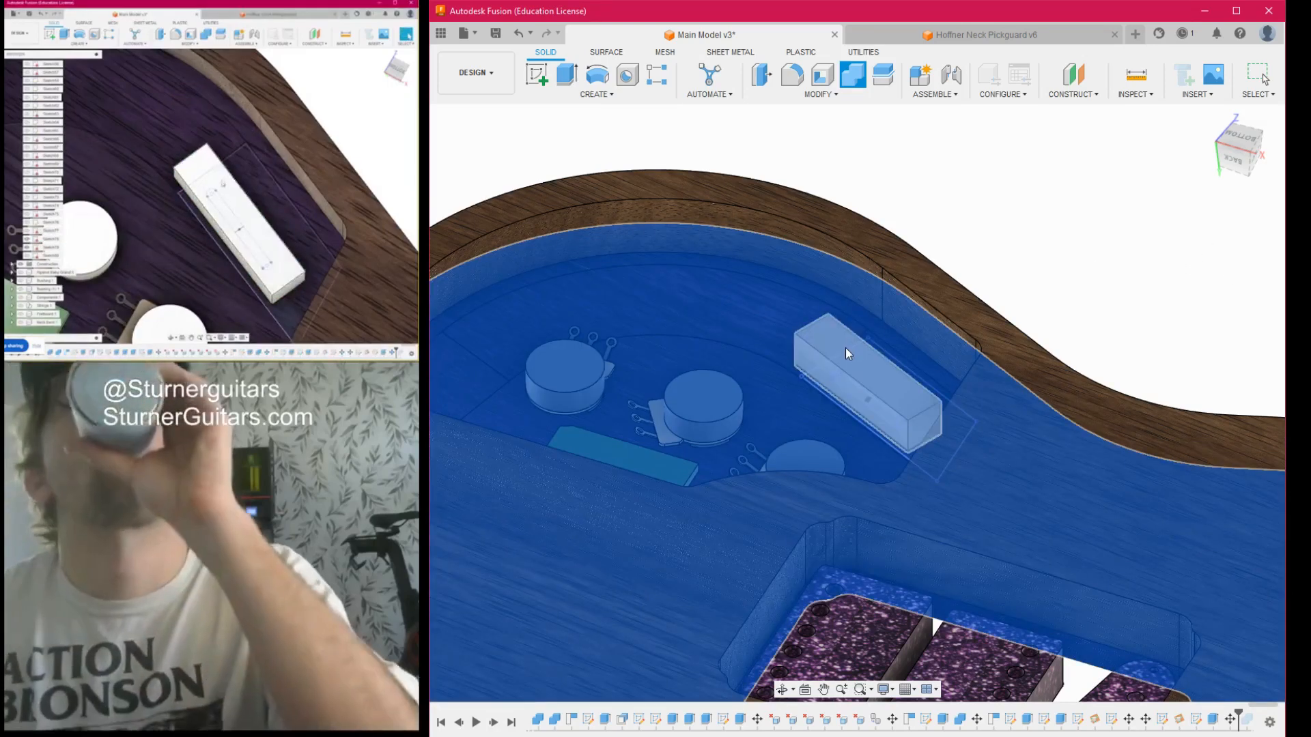
{"action": "left_click", "coordinate": [845, 349]}
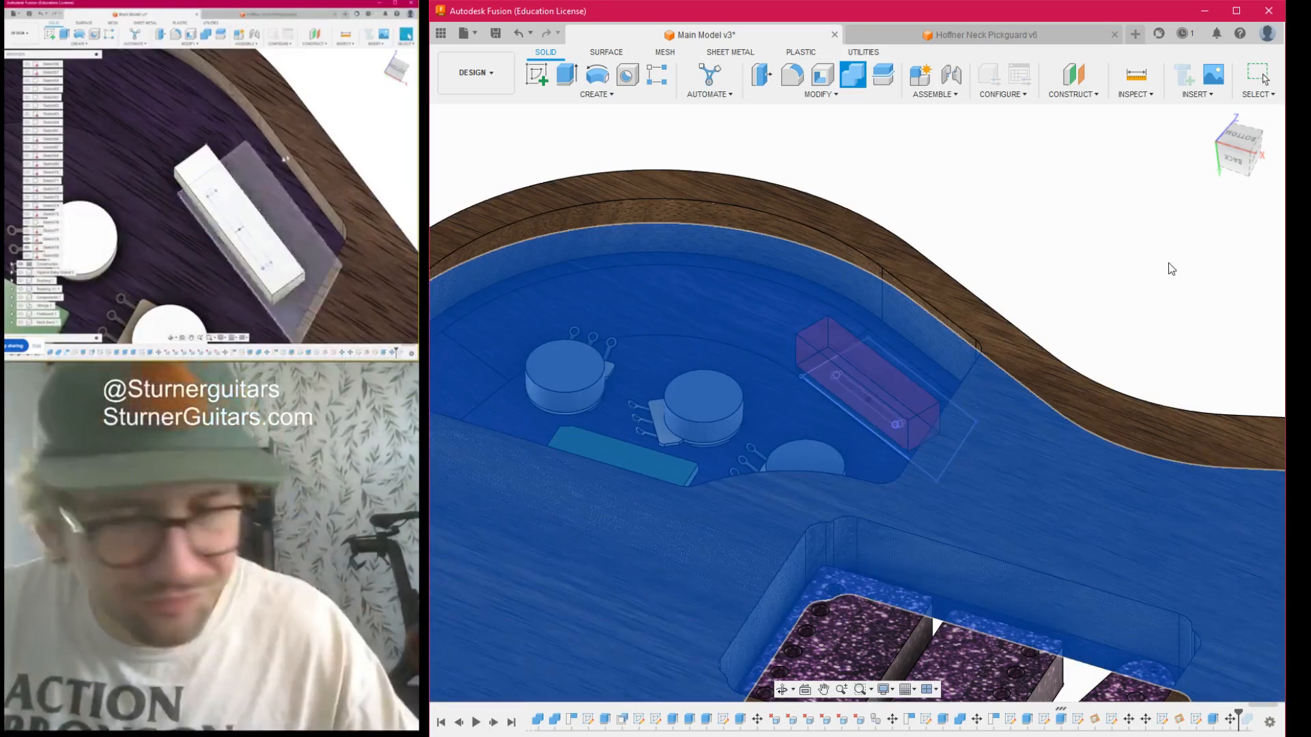
{"action": "key", "text": "Escape"}
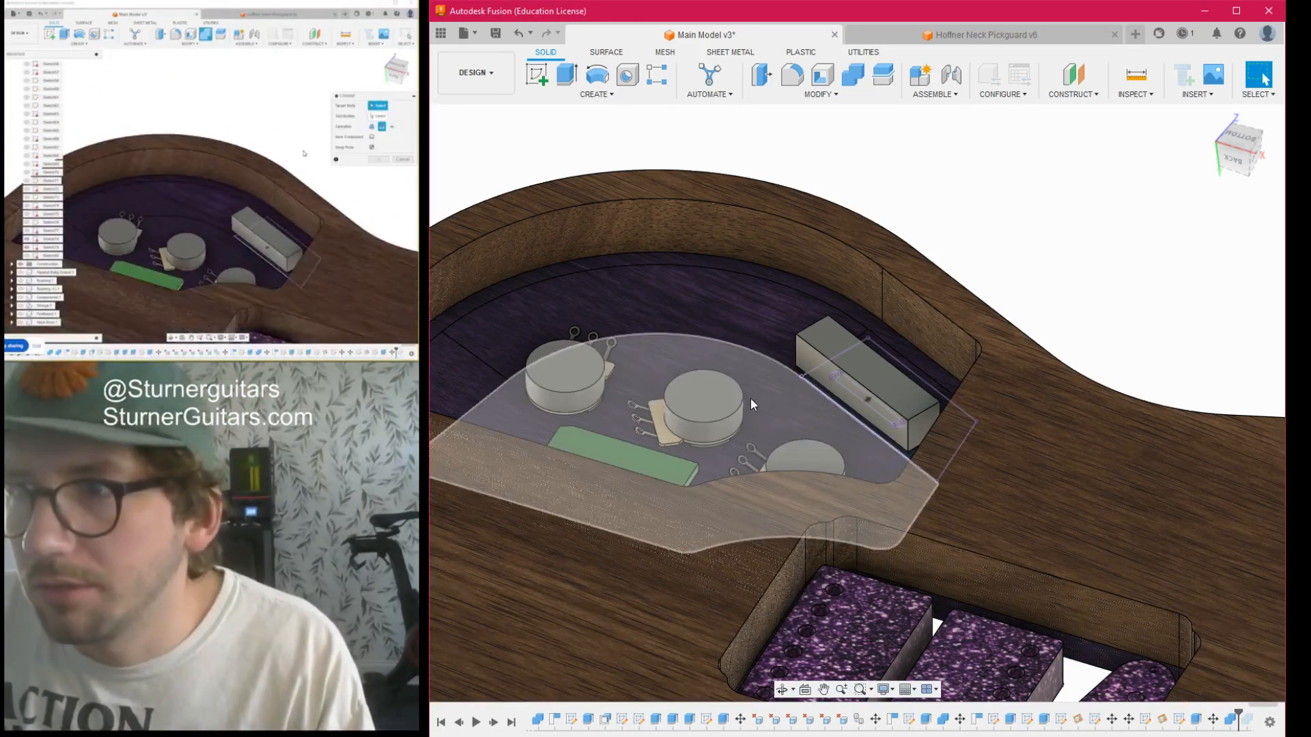
- Move the switch block straight out of the cavity past the guitar's front face, and hide the sketches around the slot
{"action": "key", "text": "m"}
{"action": "left_click", "coordinate": [867, 344]}
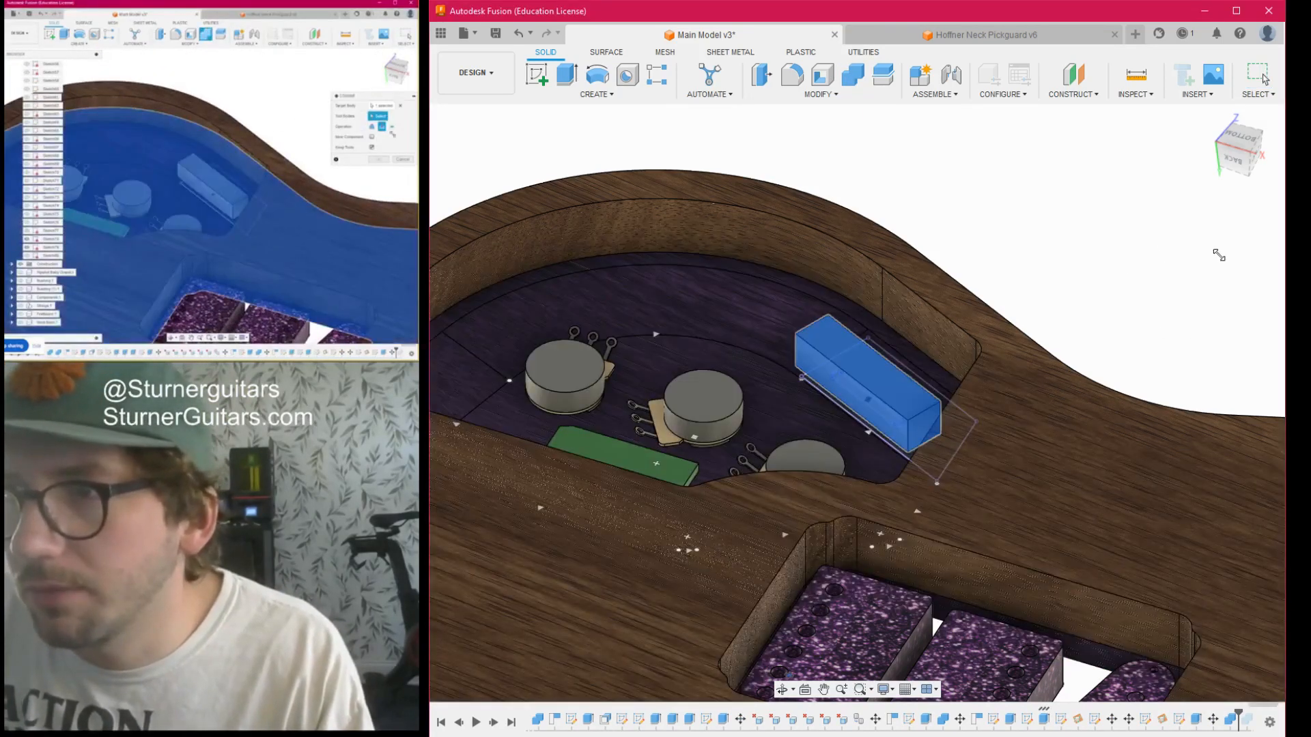
{"action": "left_click_drag", "start_coordinate": [873, 428], "coordinate": [926, 539]}
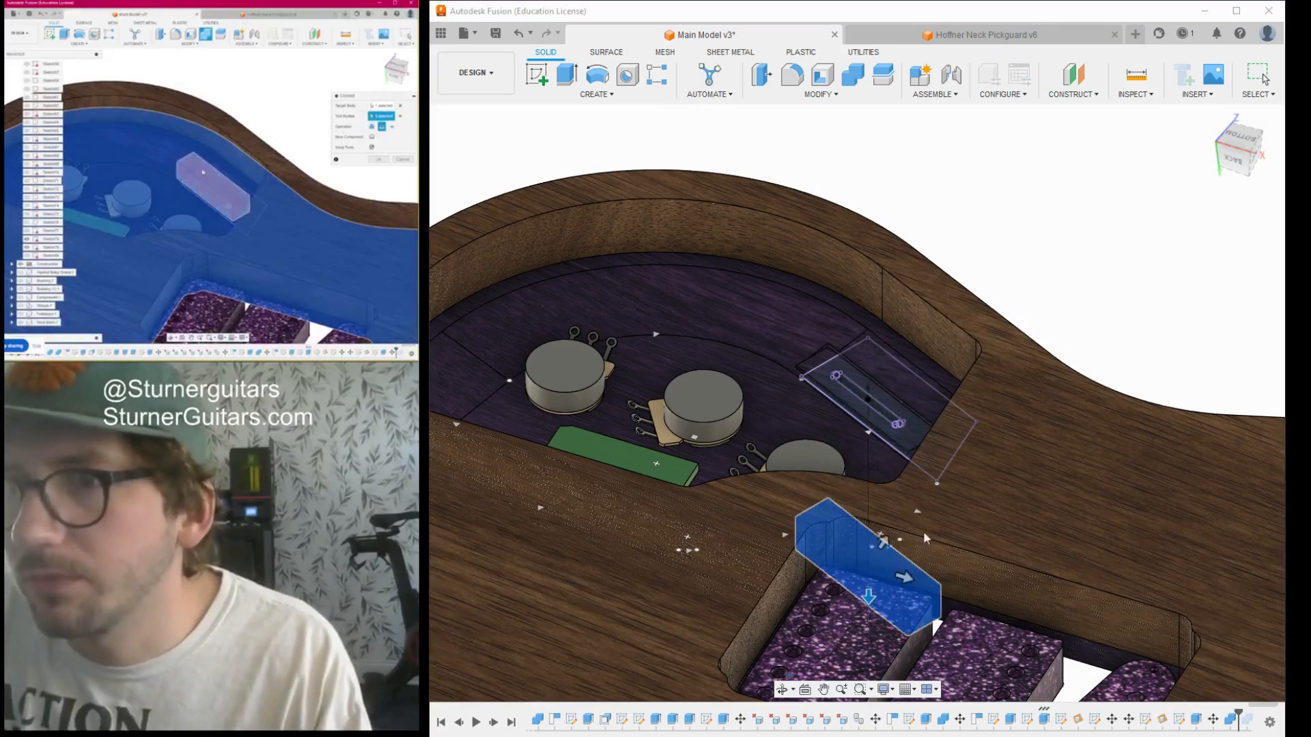
{"action": "left_click", "coordinate": [1211, 401]}
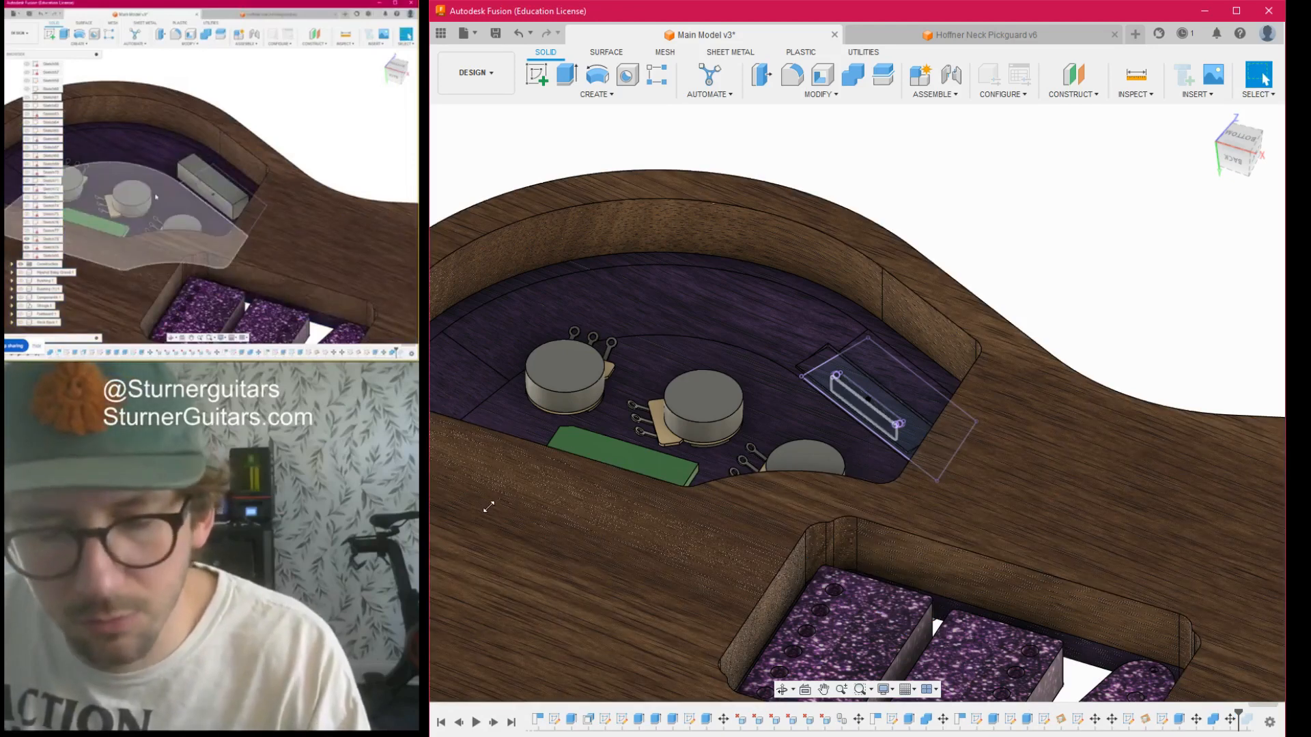
{"action": "left_click", "coordinate": [488, 508]}
{"action": "left_click", "coordinate": [490, 490]}
- Examine the recess around the slot close up from the back, and check the slot opening from the front
{"action": "scroll", "coordinate": [827, 406], "scroll_direction": "up", "scroll_amount": 5}
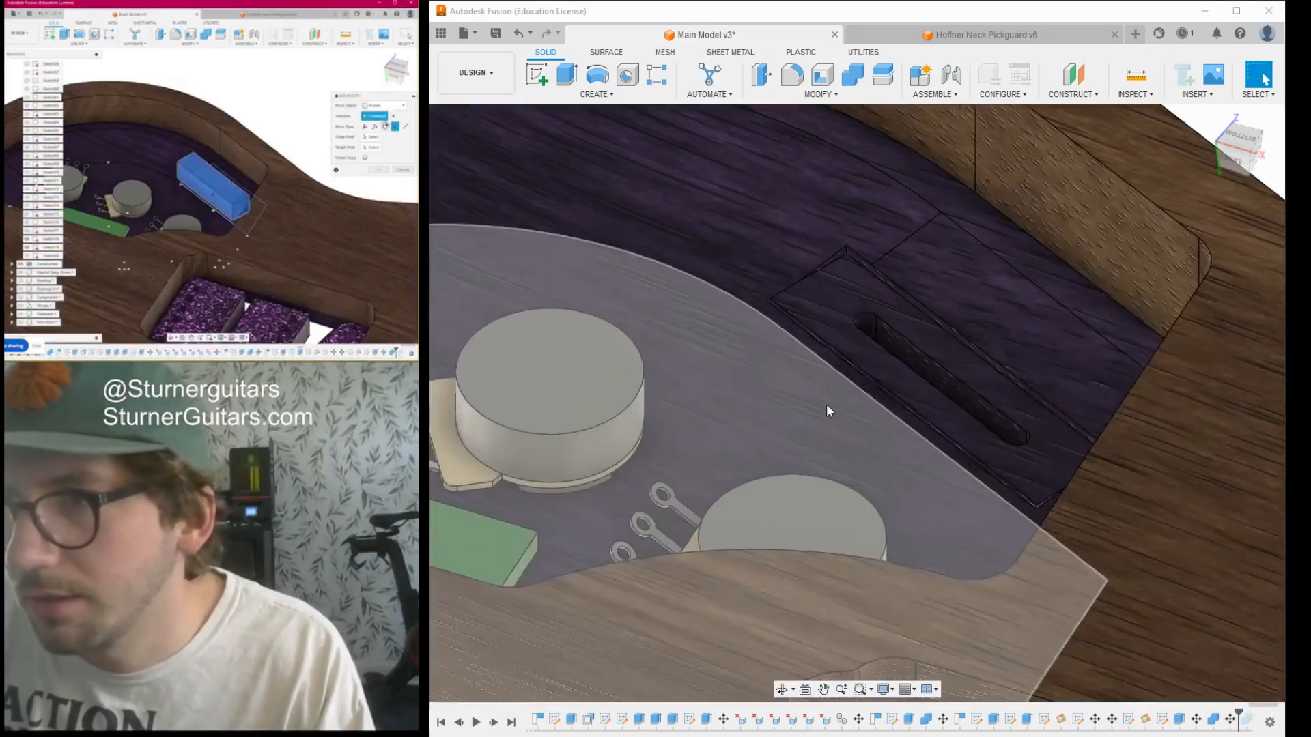
{"action": "scroll", "coordinate": [826, 410], "scroll_direction": "up", "scroll_amount": 3}
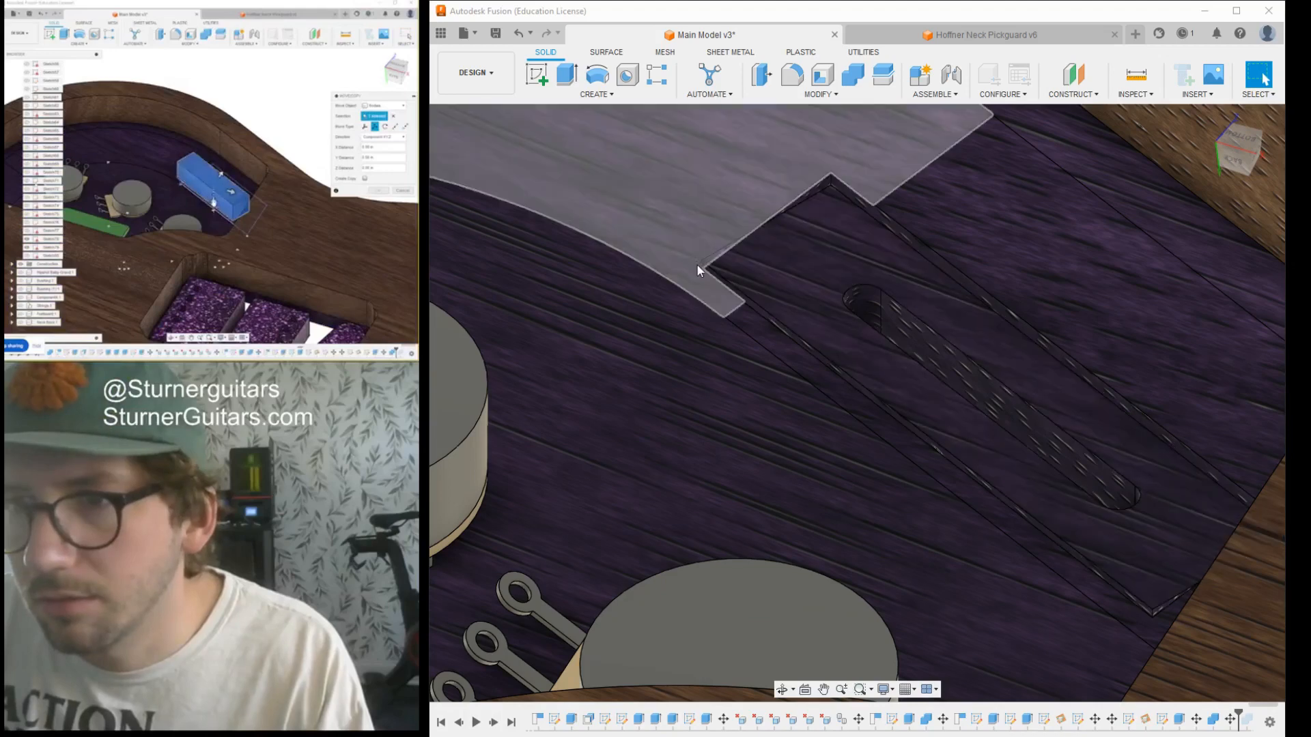
{"action": "scroll", "coordinate": [749, 394], "scroll_direction": "down", "scroll_amount": 5}
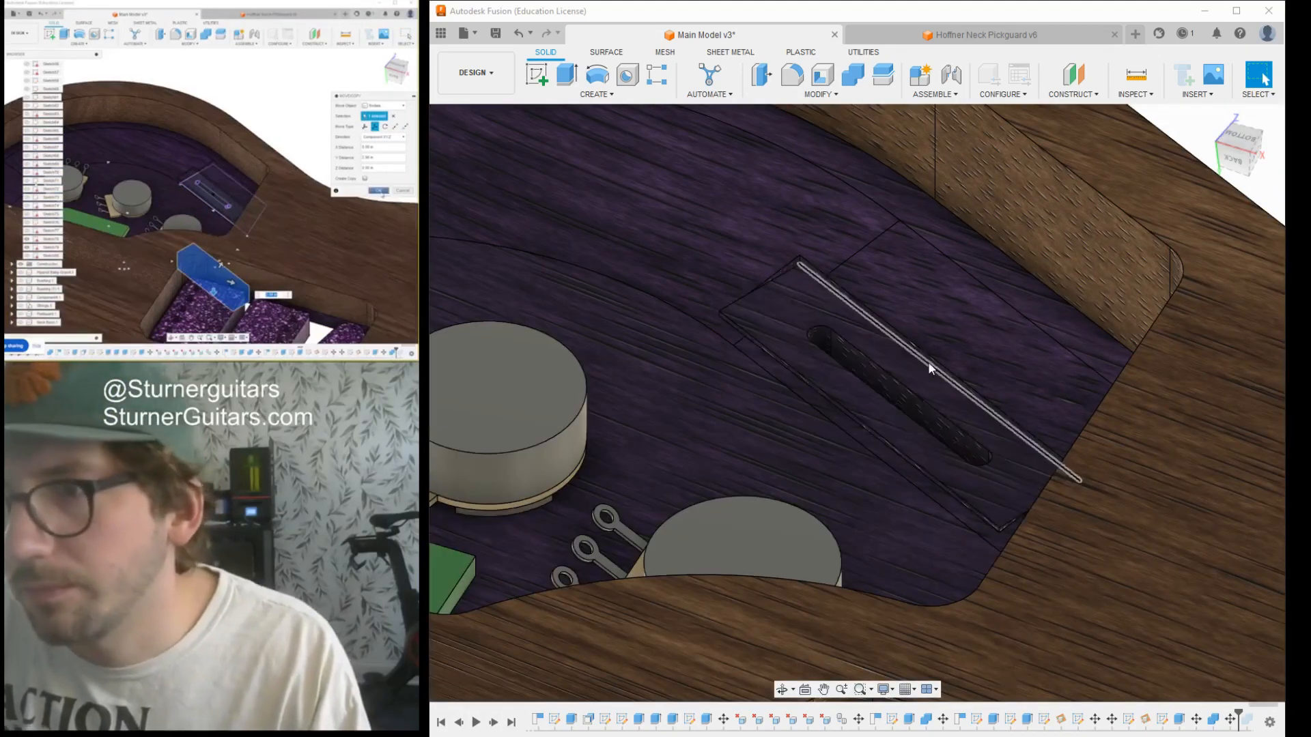
{"action": "scroll", "coordinate": [929, 309], "scroll_direction": "up", "scroll_amount": 2}
{"action": "scroll", "coordinate": [915, 308], "scroll_direction": "down", "scroll_amount": 2}
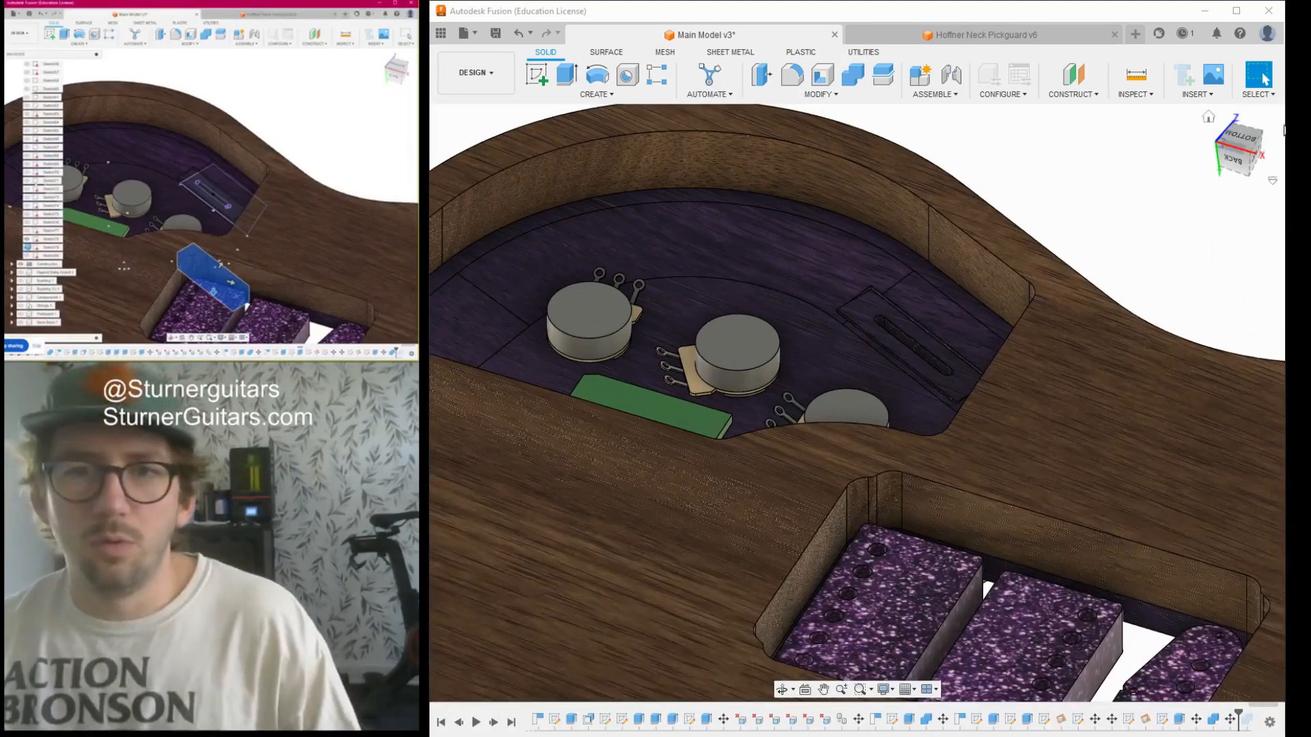
{"action": "mouse_move", "coordinate": [1270, 123]}
{"action": "middle_mouse_down", "text": "shift"}
{"action": "mouse_move", "coordinate": [1203, 107]}
{"action": "mouse_move", "coordinate": [1169, 7]}
{"action": "mouse_move", "coordinate": [1202, 41]}
{"action": "mouse_move", "coordinate": [1275, 7]}
{"action": "mouse_move", "coordinate": [1134, 41]}
{"action": "mouse_move", "coordinate": [1066, 35]}
{"action": "mouse_move", "coordinate": [1059, 5]}
{"action": "middle_mouse_up", "text": "shift"}
{"action": "mouse_move", "coordinate": [1059, 410]}
{"action": "middle_mouse_down", "text": "shift"}
{"action": "mouse_move", "coordinate": [983, 375]}
{"action": "mouse_move", "coordinate": [901, 181]}
{"action": "middle_mouse_up", "text": "shift"}
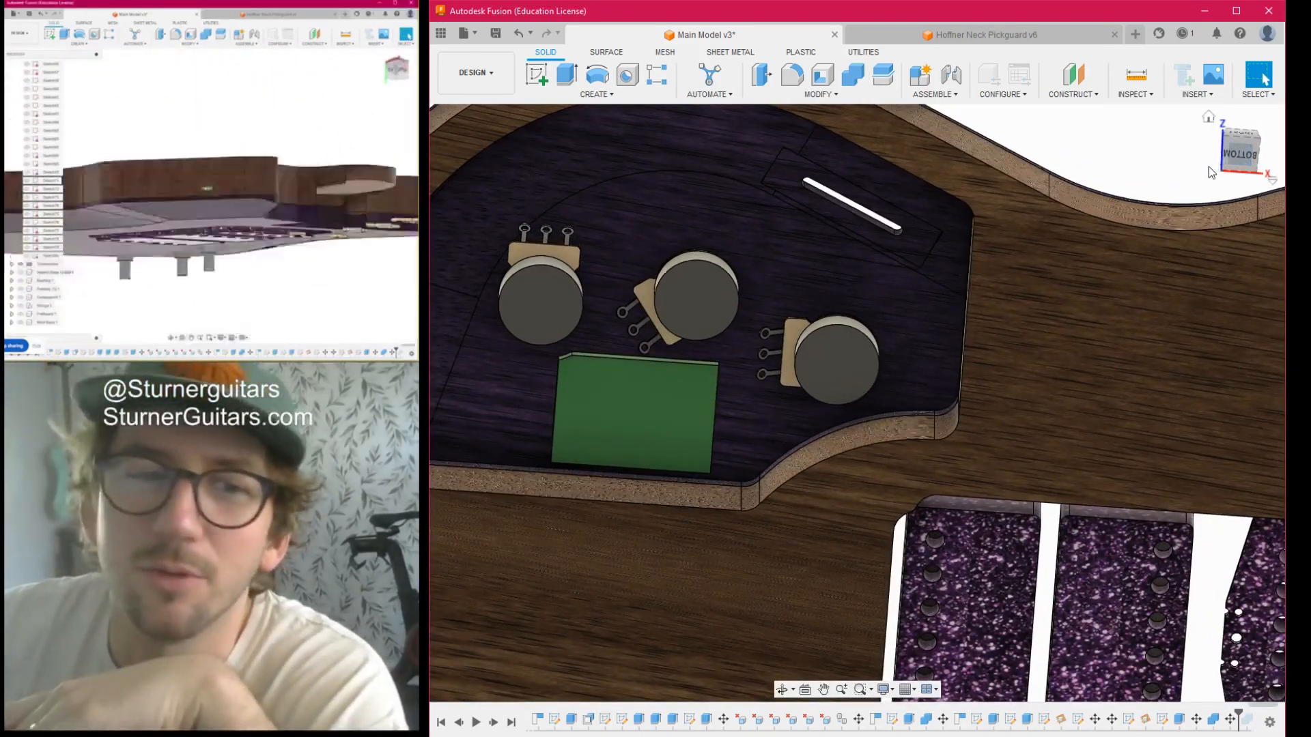
{"action": "mouse_move", "coordinate": [1208, 164]}
{"action": "middle_mouse_down", "text": "shift"}
{"action": "mouse_move", "coordinate": [1195, 396]}
{"action": "mouse_move", "coordinate": [1188, 331]}
{"action": "mouse_move", "coordinate": [1116, 178]}
{"action": "mouse_move", "coordinate": [1141, 311]}
{"action": "mouse_move", "coordinate": [1120, 174]}
{"action": "mouse_move", "coordinate": [1160, 149]}
{"action": "mouse_move", "coordinate": [1133, 181]}
{"action": "mouse_move", "coordinate": [1116, 263]}
{"action": "mouse_move", "coordinate": [1120, 348]}
{"action": "middle_mouse_up", "text": "shift"}
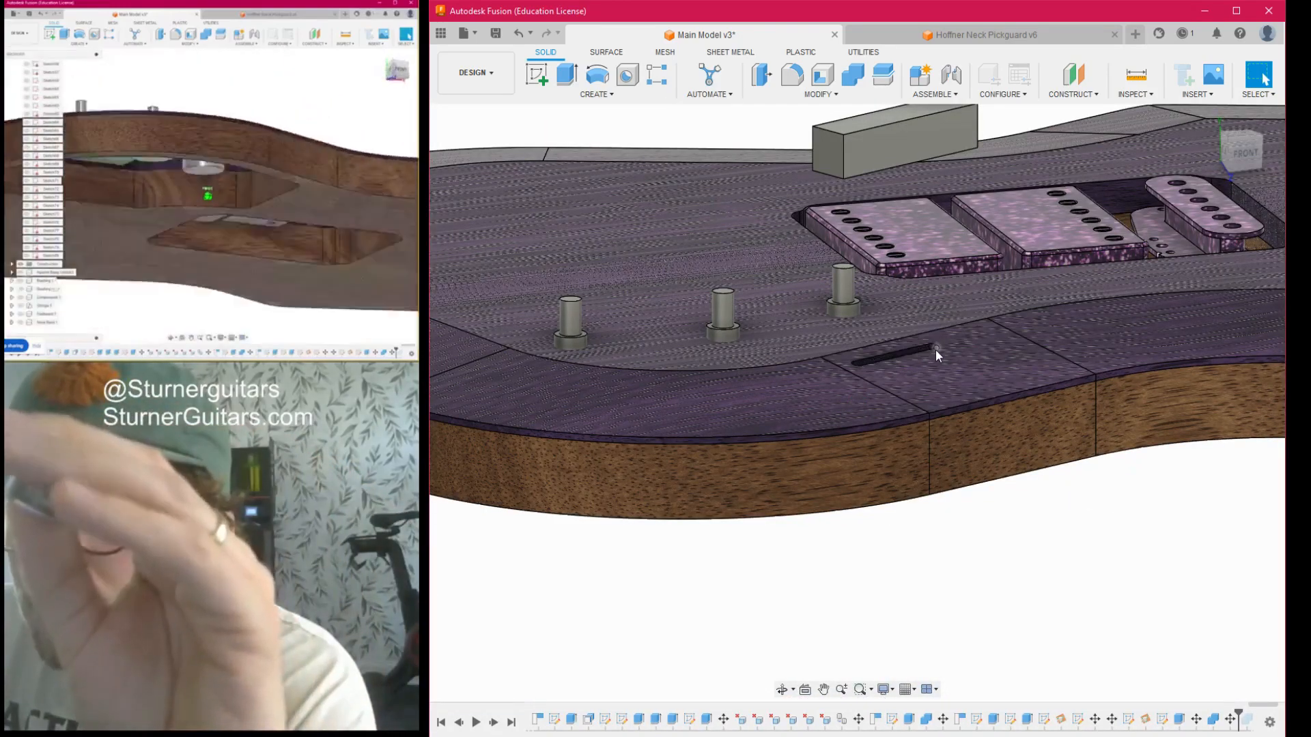
- Measure the slot's vertical end edges through the purple top from the front of the guitar
{"action": "left_click_drag", "start_coordinate": [1247, 151], "coordinate": [1278, 184]}
{"action": "scroll", "coordinate": [1031, 336], "scroll_direction": "up", "scroll_amount": 5}
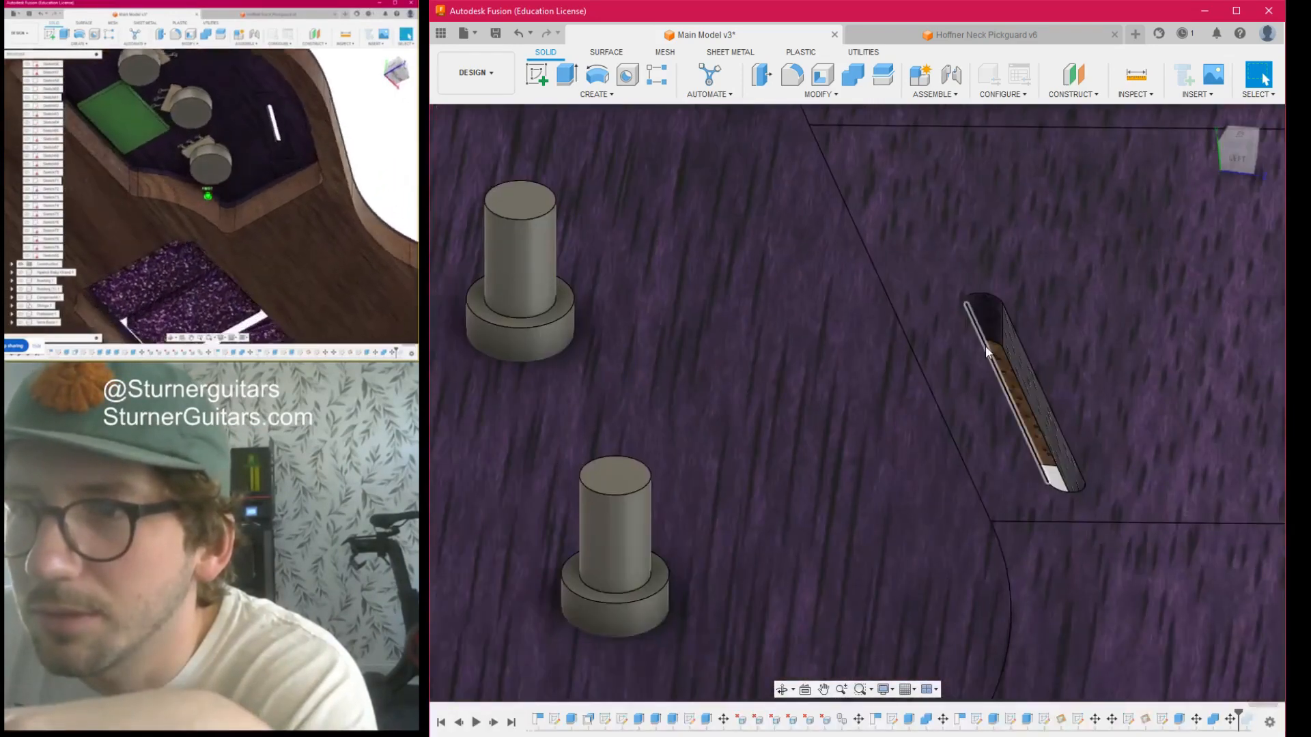
{"action": "scroll", "coordinate": [1003, 321], "scroll_direction": "up", "scroll_amount": 3}
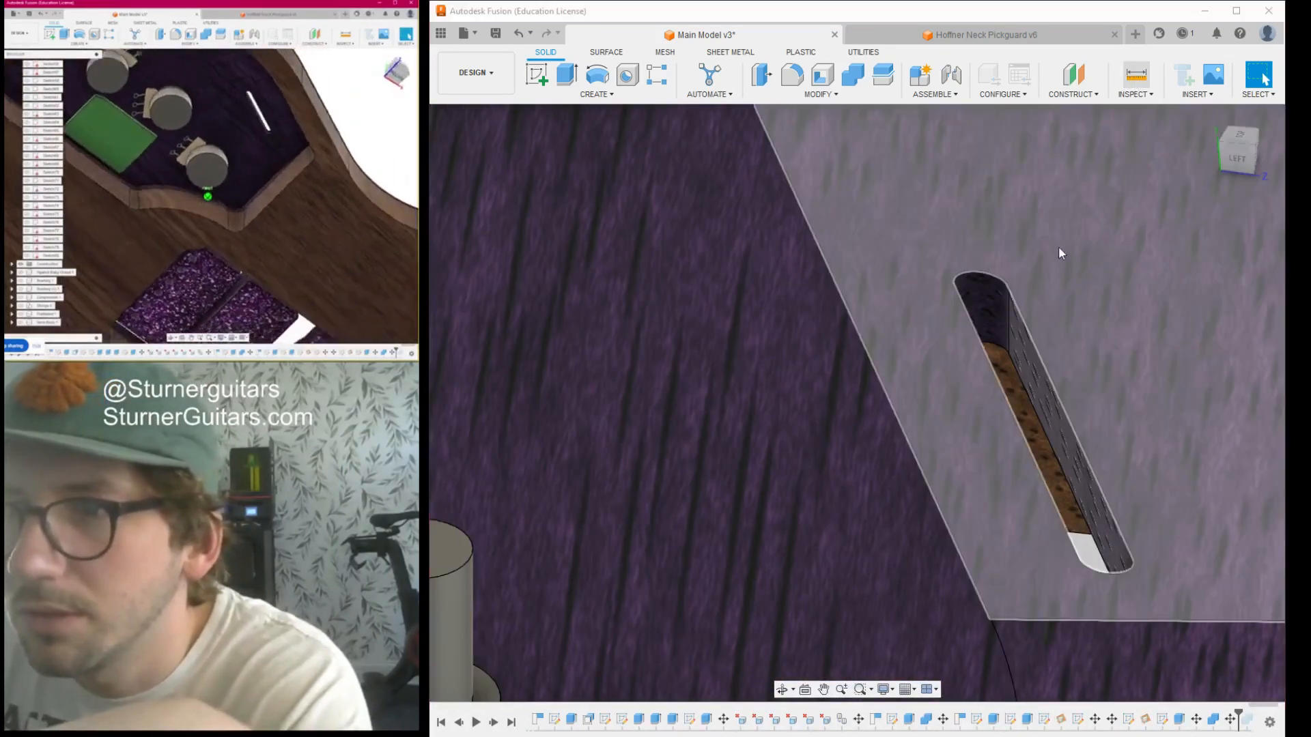
{"action": "key", "text": "i"}
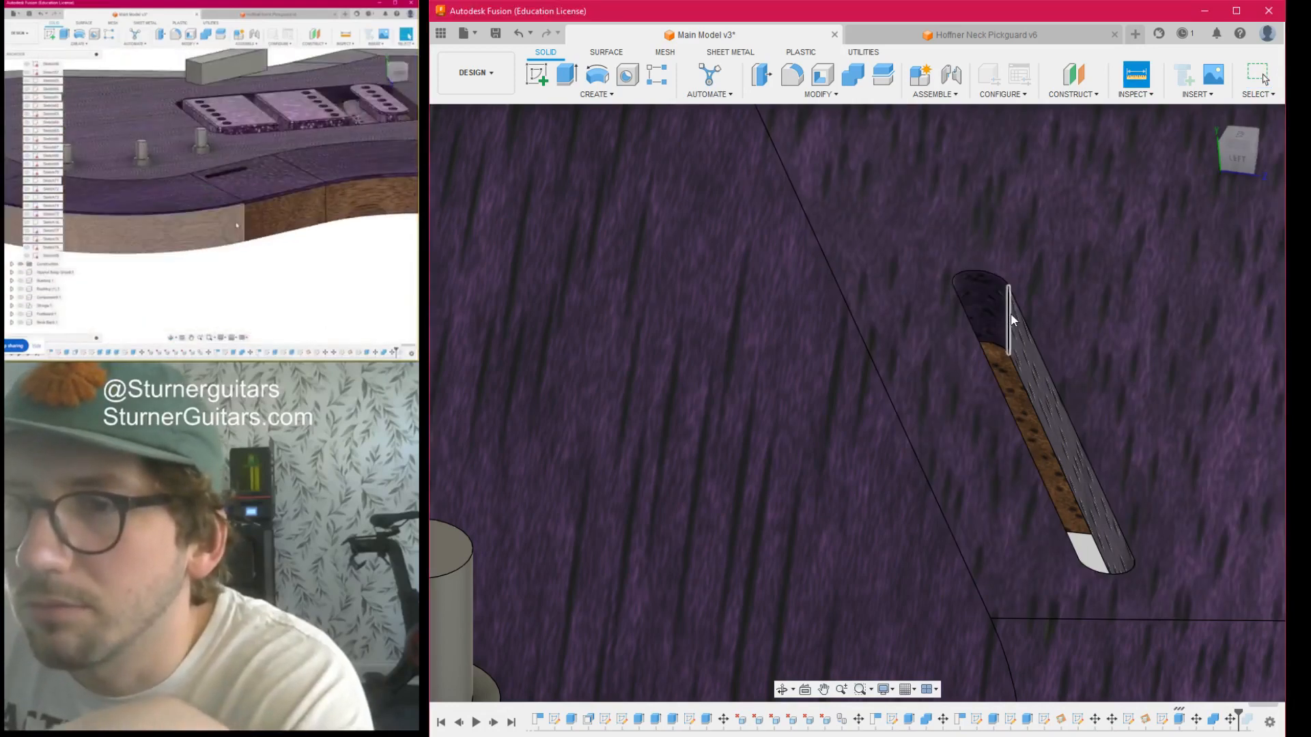
{"action": "left_click", "coordinate": [1009, 314]}
{"action": "scroll", "coordinate": [1001, 362], "scroll_direction": "down", "scroll_amount": 3}
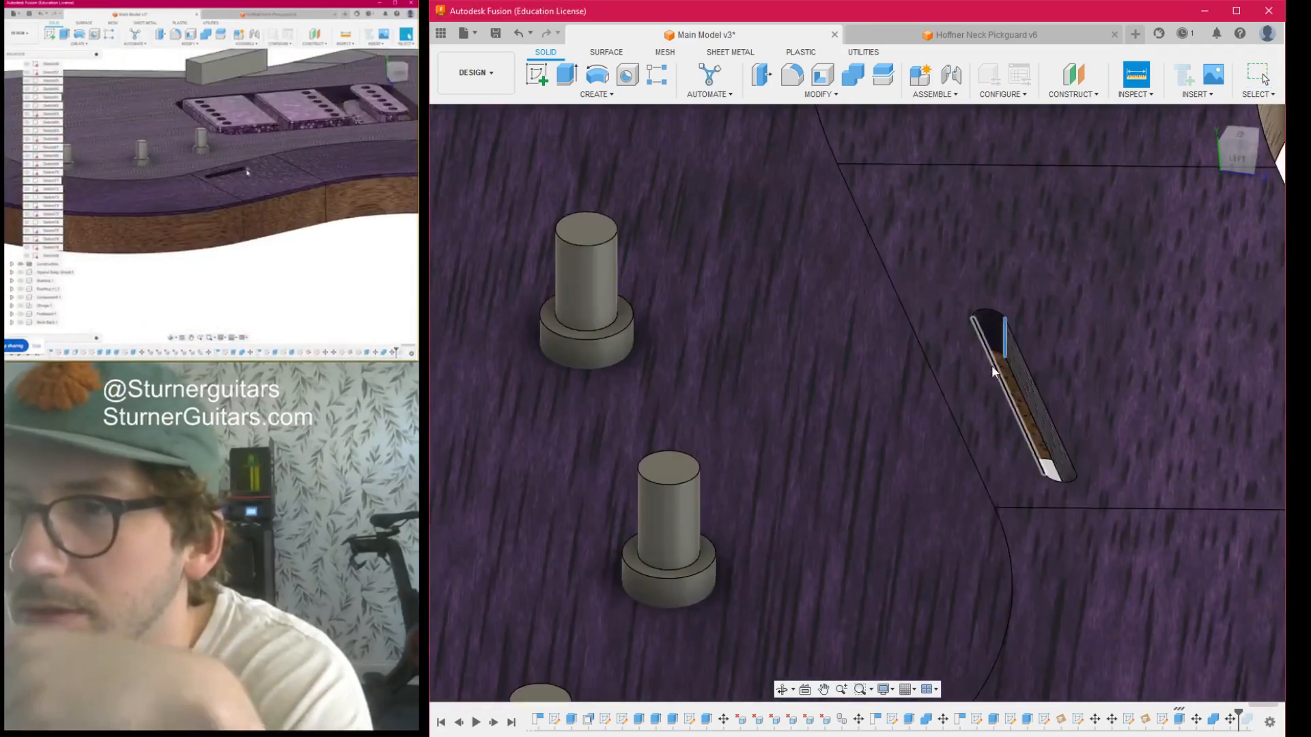
{"action": "left_click_drag", "start_coordinate": [1239, 154], "coordinate": [1196, 156]}
{"action": "left_click", "coordinate": [861, 383]}
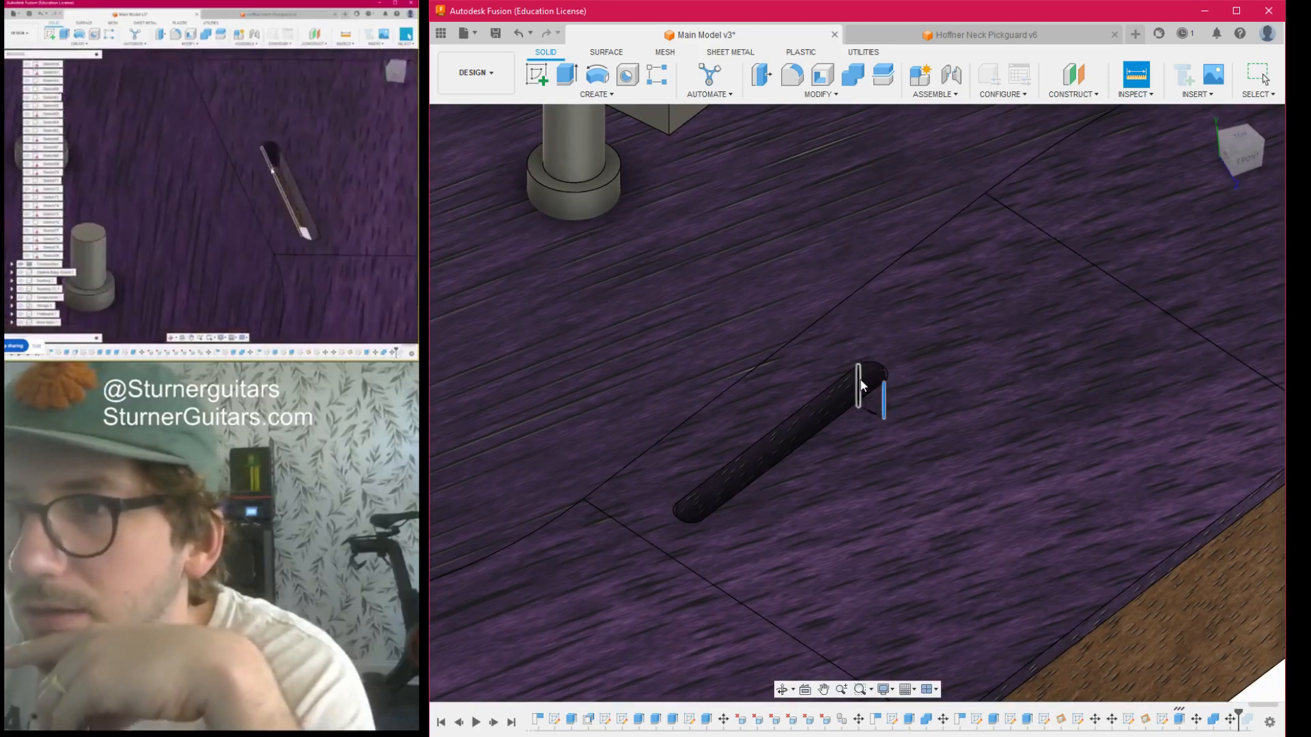
{"action": "scroll", "coordinate": [1144, 569], "scroll_direction": "up", "scroll_amount": 3}
{"action": "scroll", "coordinate": [1144, 572], "scroll_direction": "down", "scroll_amount": 5}
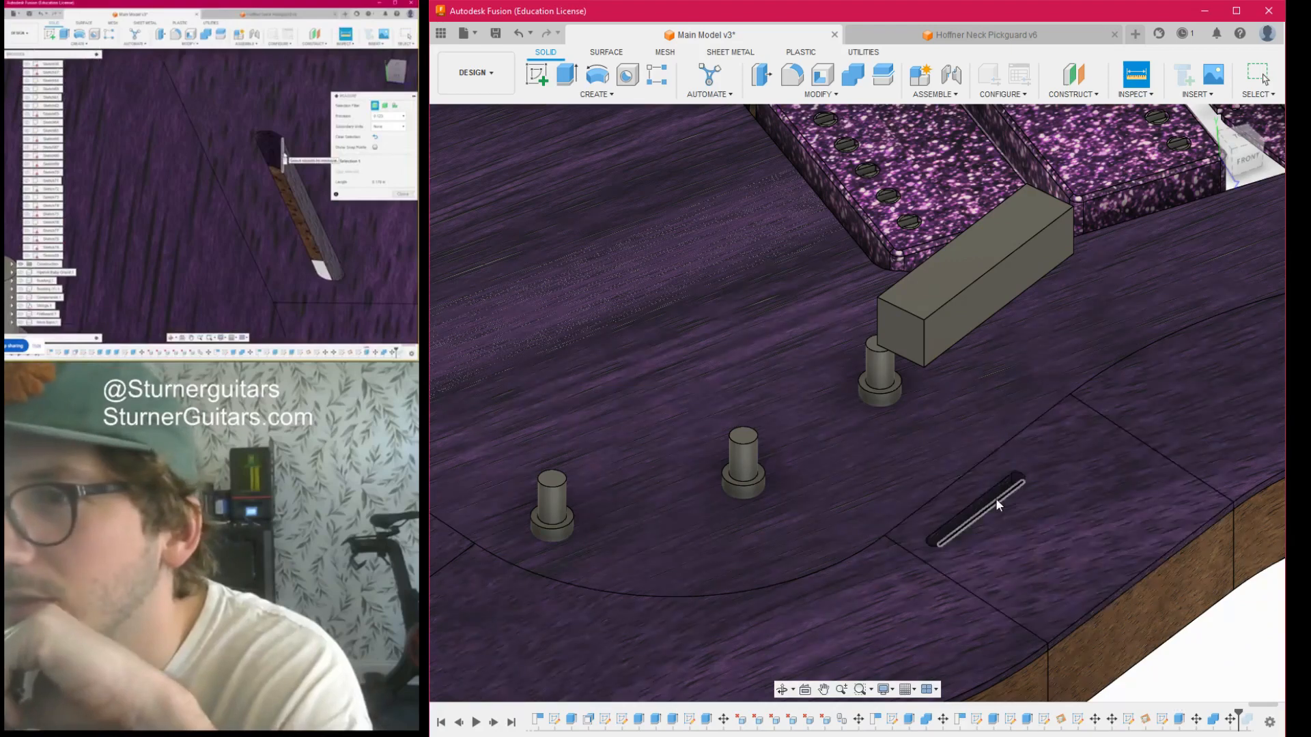
- Hide the switch block floating over the guitar's front, close the measurement and show the whole body
{"action": "scroll", "coordinate": [991, 483], "scroll_direction": "up", "scroll_amount": 4}
{"action": "scroll", "coordinate": [1011, 439], "scroll_direction": "down", "scroll_amount": 5}
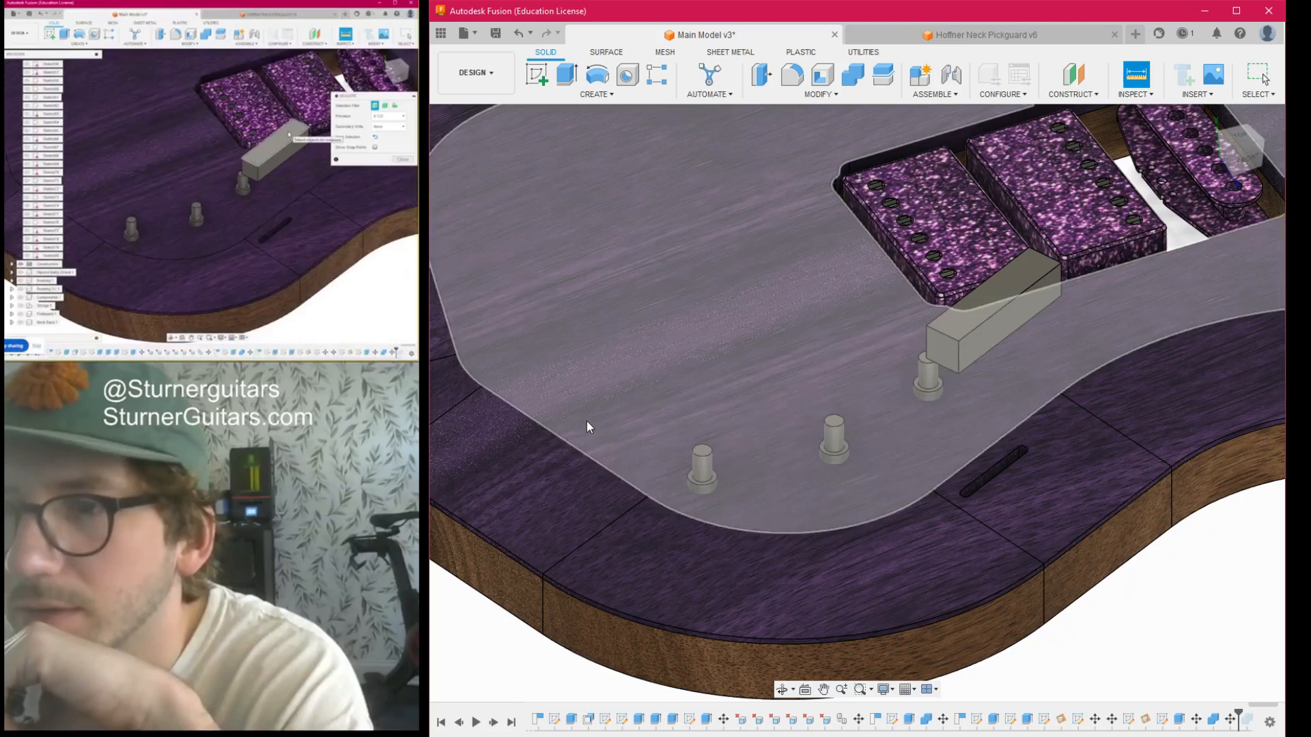
{"action": "scroll", "coordinate": [999, 418], "scroll_direction": "down", "scroll_amount": 2}
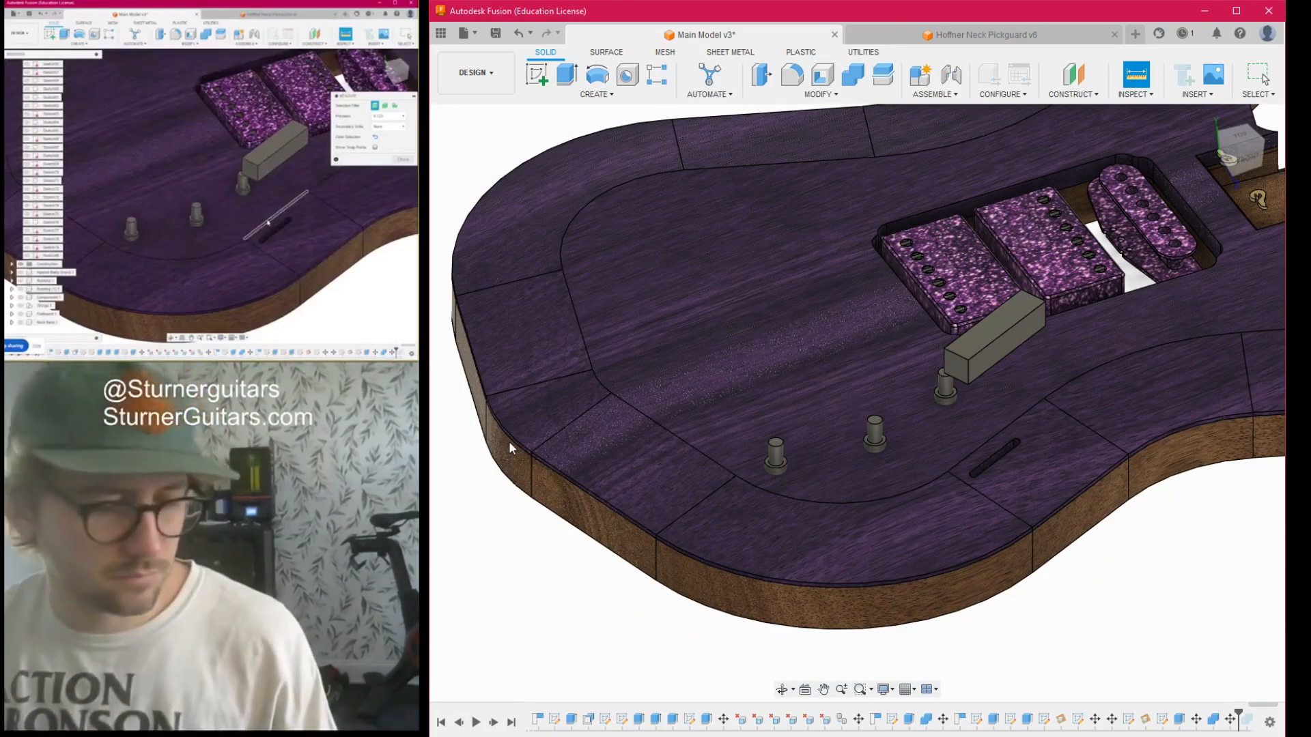
{"action": "left_click", "coordinate": [496, 240]}
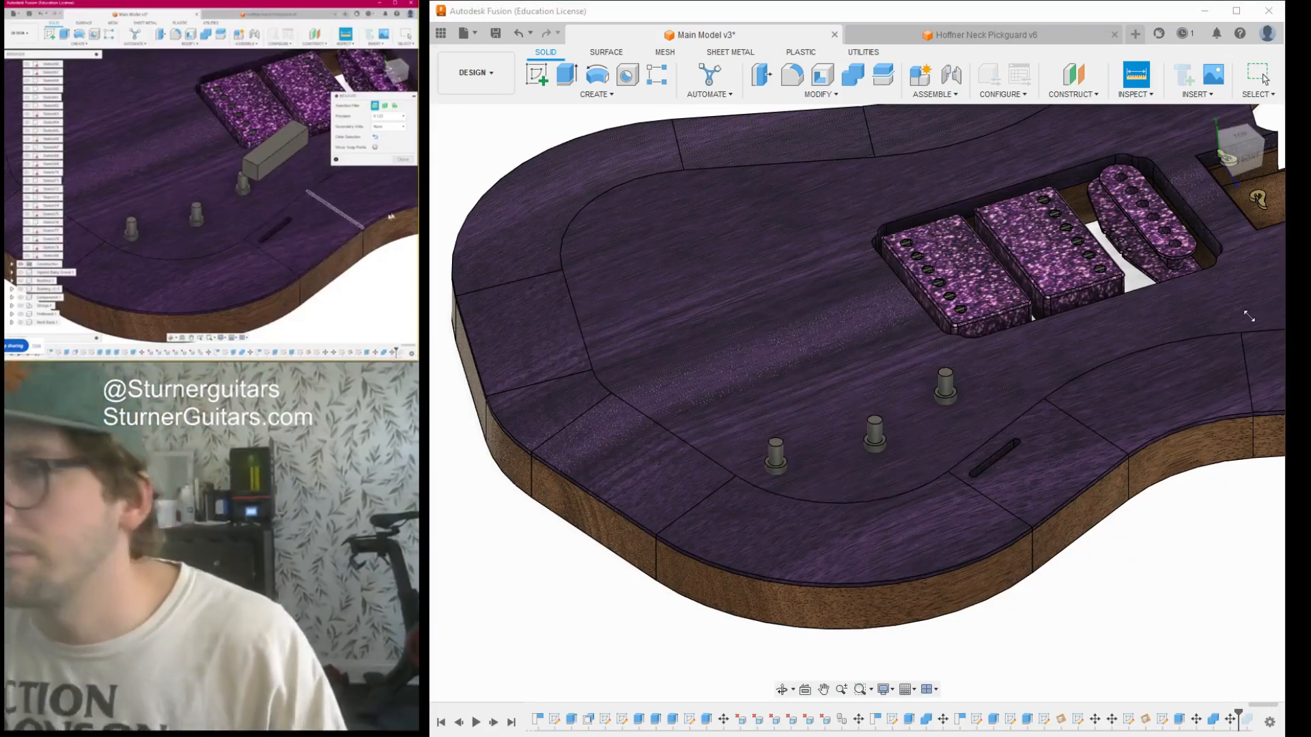
{"action": "left_click", "coordinate": [1092, 540]}
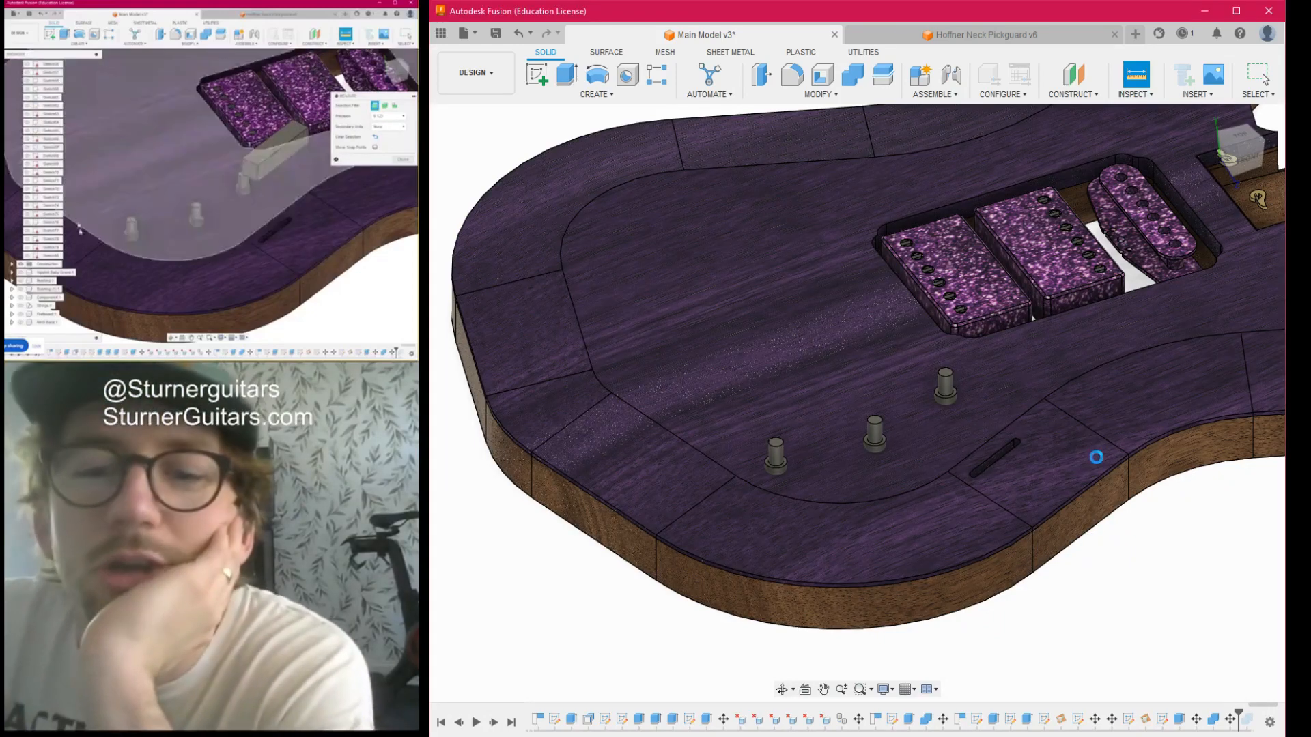
{"action": "scroll", "coordinate": [1103, 539], "scroll_direction": "down", "scroll_amount": 5}
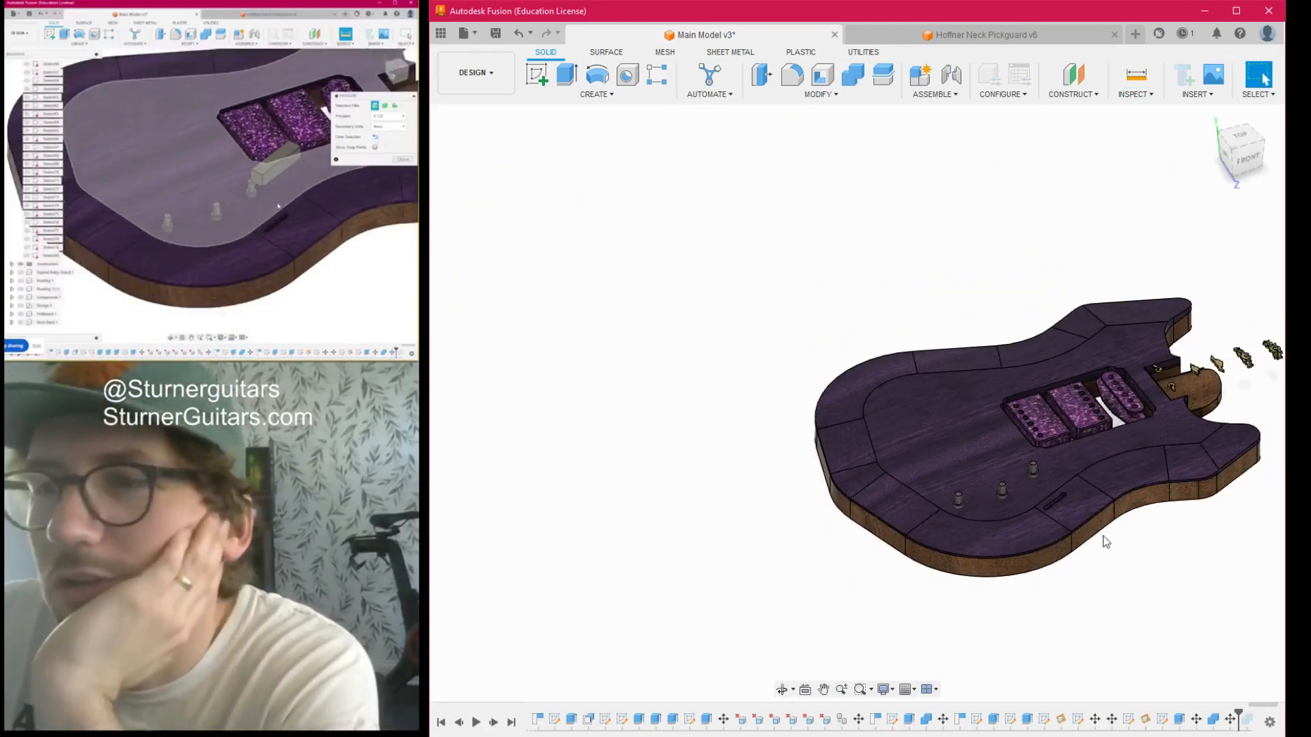
- Show the reference photo over the guitar's front and compare the slot and control positions with it
{"action": "left_click", "coordinate": [1243, 137]}
{"action": "middle_click_drag", "start_coordinate": [1113, 612], "coordinate": [997, 581]}
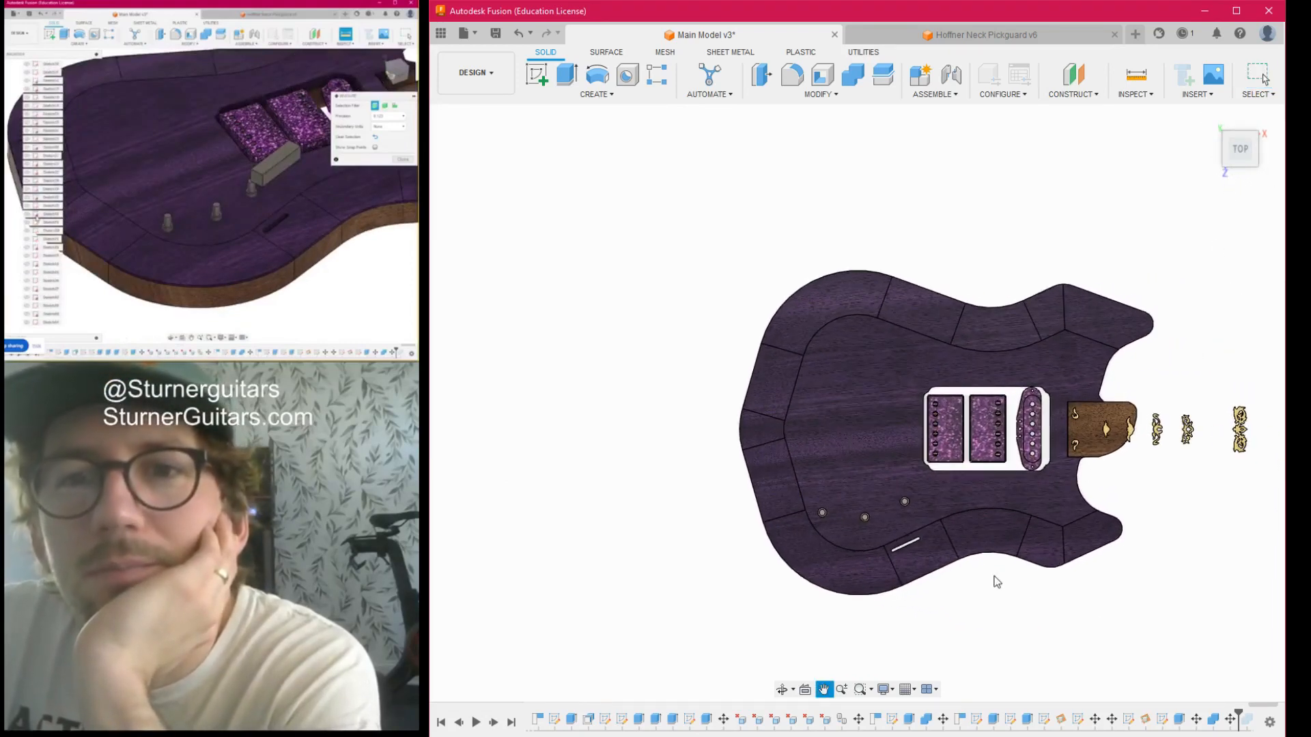
{"action": "scroll", "coordinate": [892, 545], "scroll_direction": "up", "scroll_amount": 5}
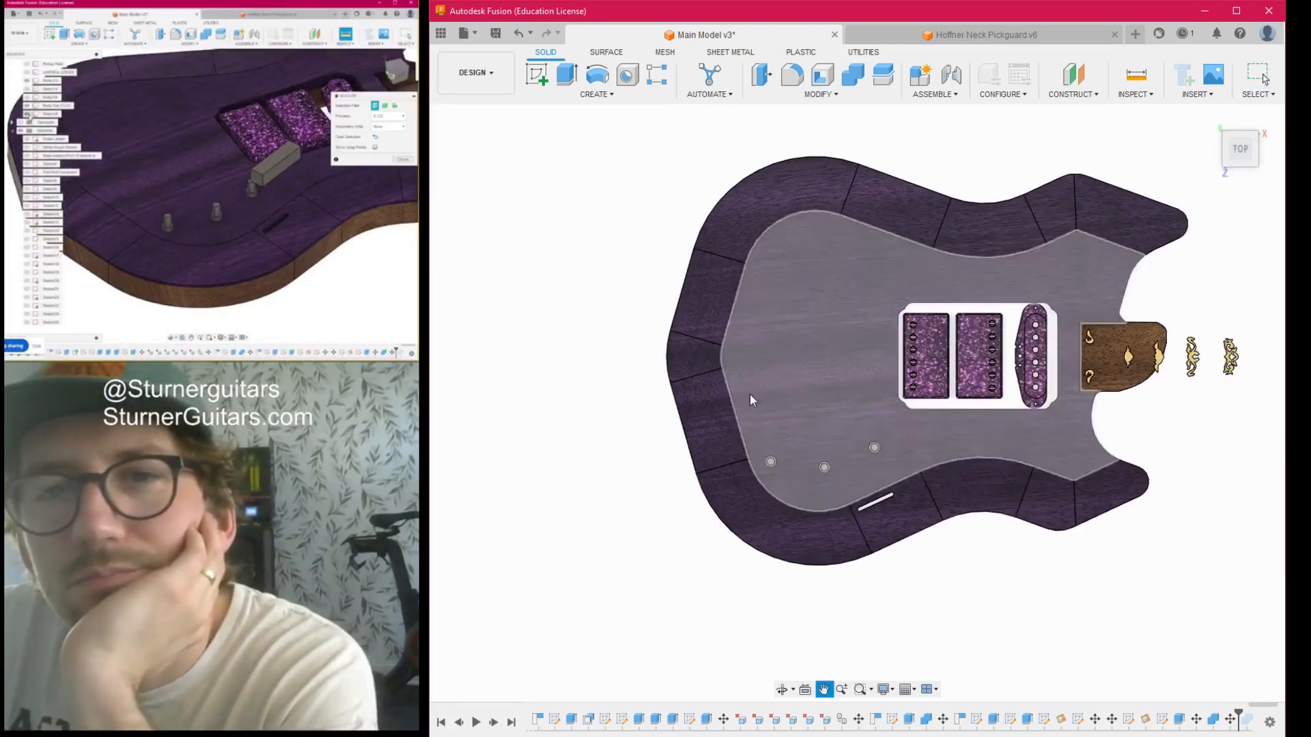
{"action": "key", "text": "Escape"}
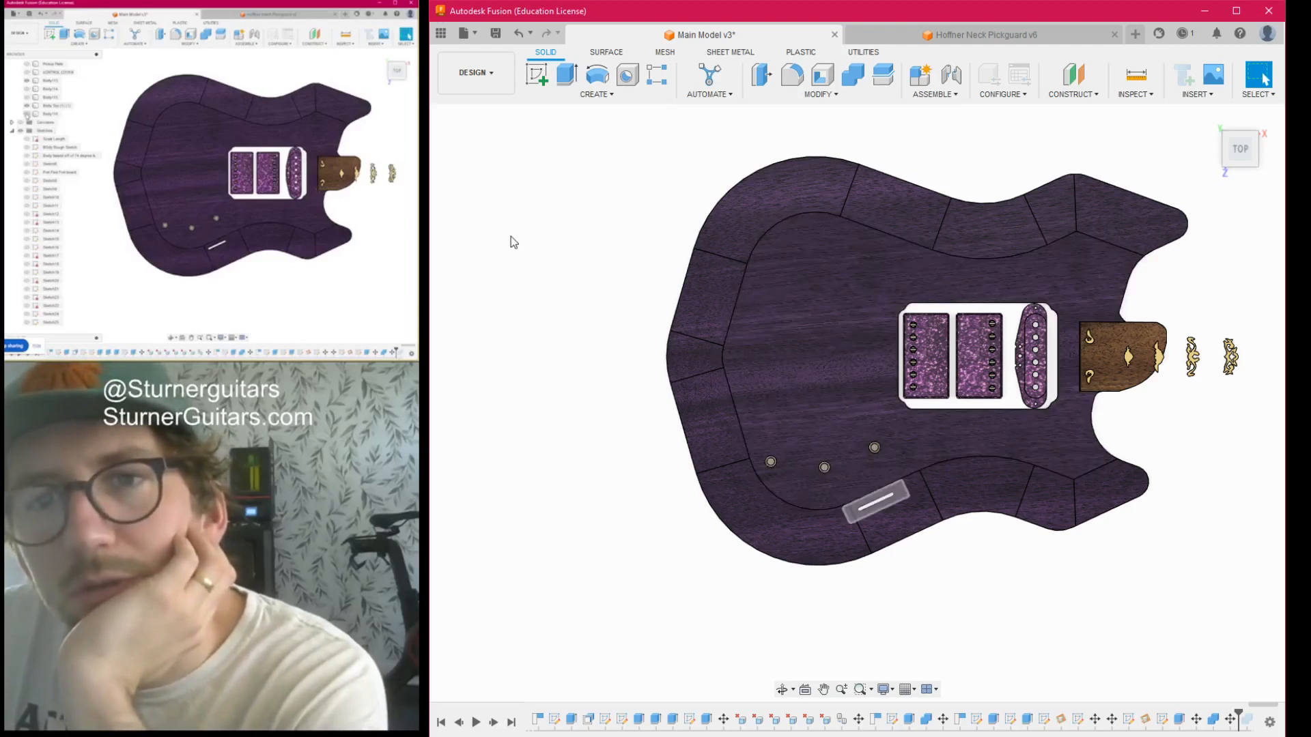
{"action": "scroll", "coordinate": [885, 475], "scroll_direction": "up", "scroll_amount": 5}
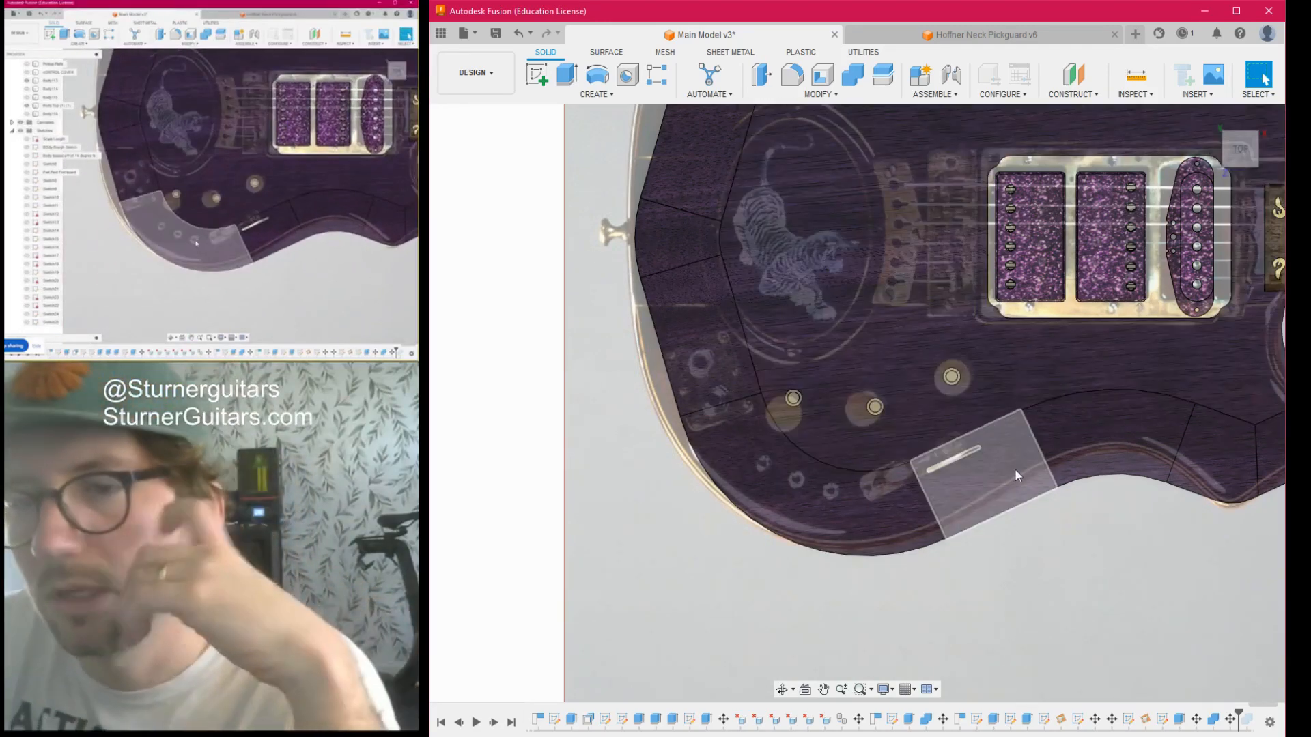
{"action": "scroll", "coordinate": [1015, 468], "scroll_direction": "down", "scroll_amount": 1}
{"action": "middle_click_drag", "start_coordinate": [1015, 469], "coordinate": [1023, 497]}
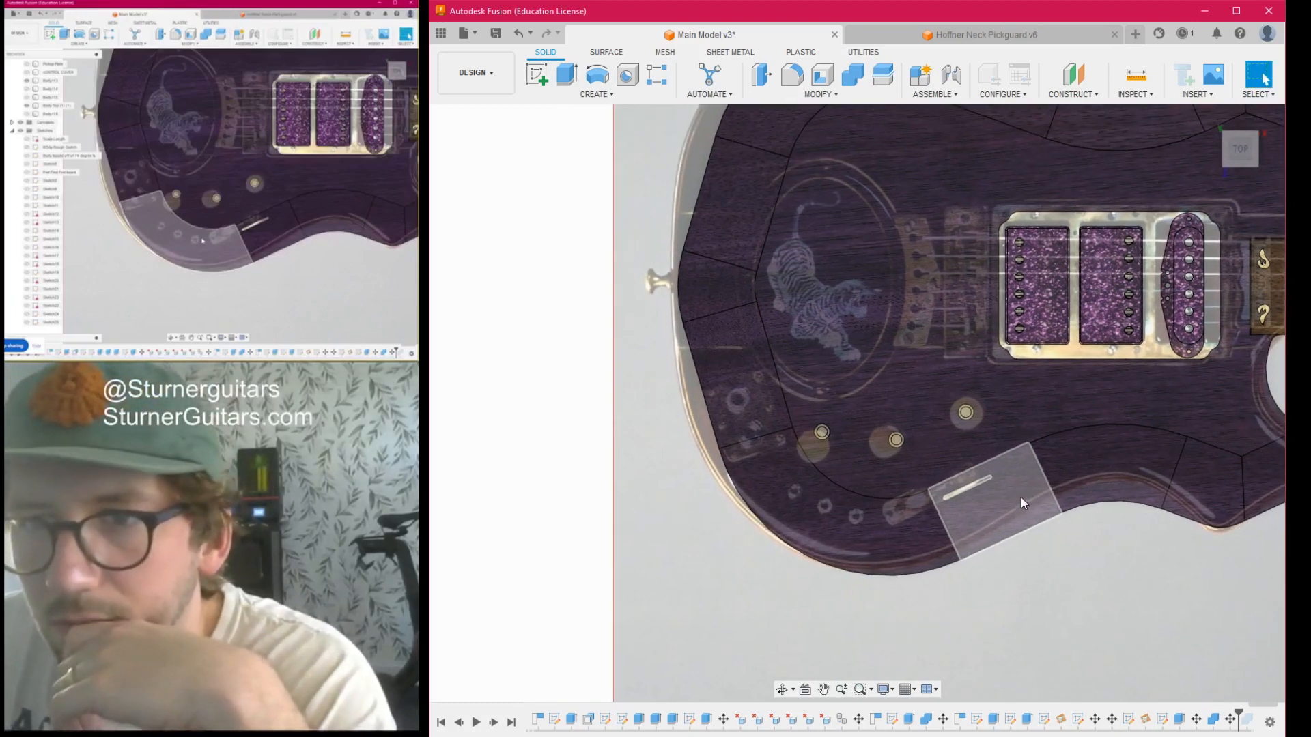
- Compare the electronics cavity with the reference photo from the back, and hide the photo
{"action": "mouse_move", "coordinate": [1236, 145]}
{"action": "left_mouse_down"}
{"action": "mouse_move", "coordinate": [1198, 75]}
{"action": "mouse_move", "coordinate": [1154, 34]}
{"action": "mouse_move", "coordinate": [1120, 27]}
{"action": "left_mouse_up"}
{"action": "left_click_drag", "start_coordinate": [1297, 205], "coordinate": [1287, 185]}
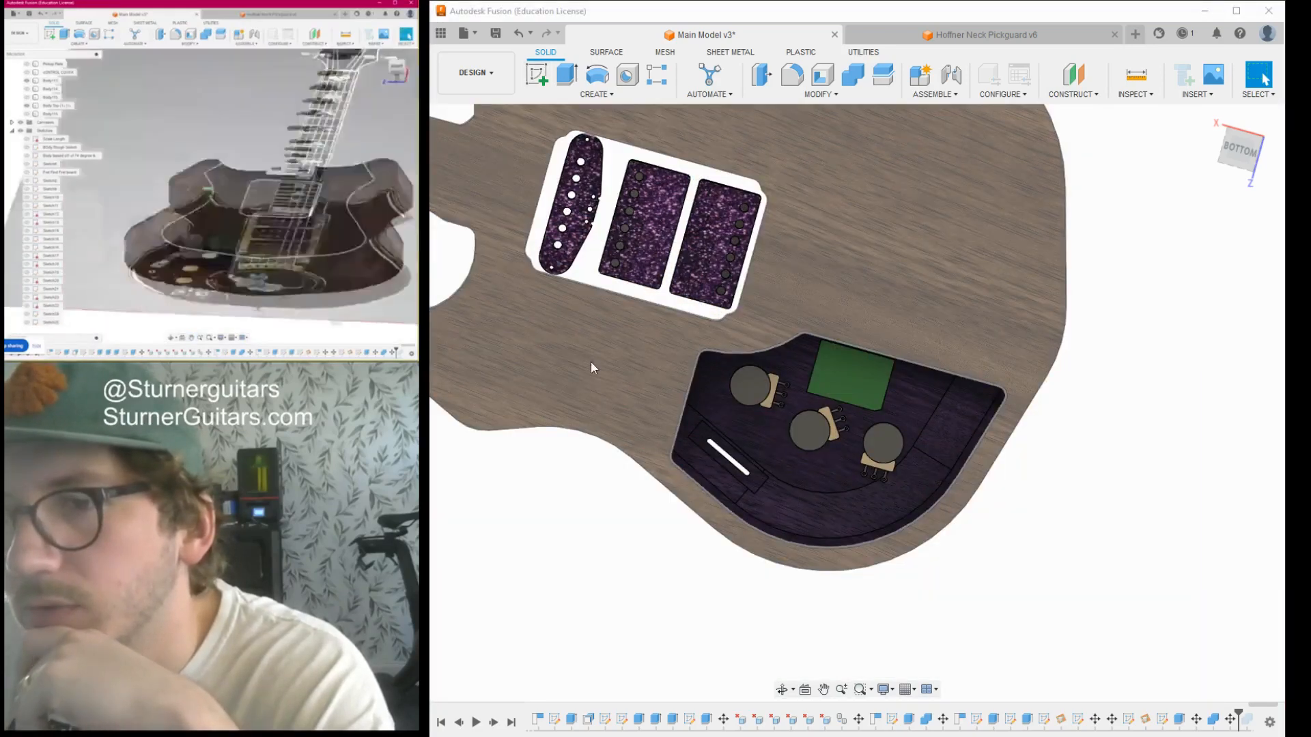
{"action": "scroll", "coordinate": [836, 515], "scroll_direction": "up", "scroll_amount": 2}
{"action": "left_click", "coordinate": [1240, 151]}
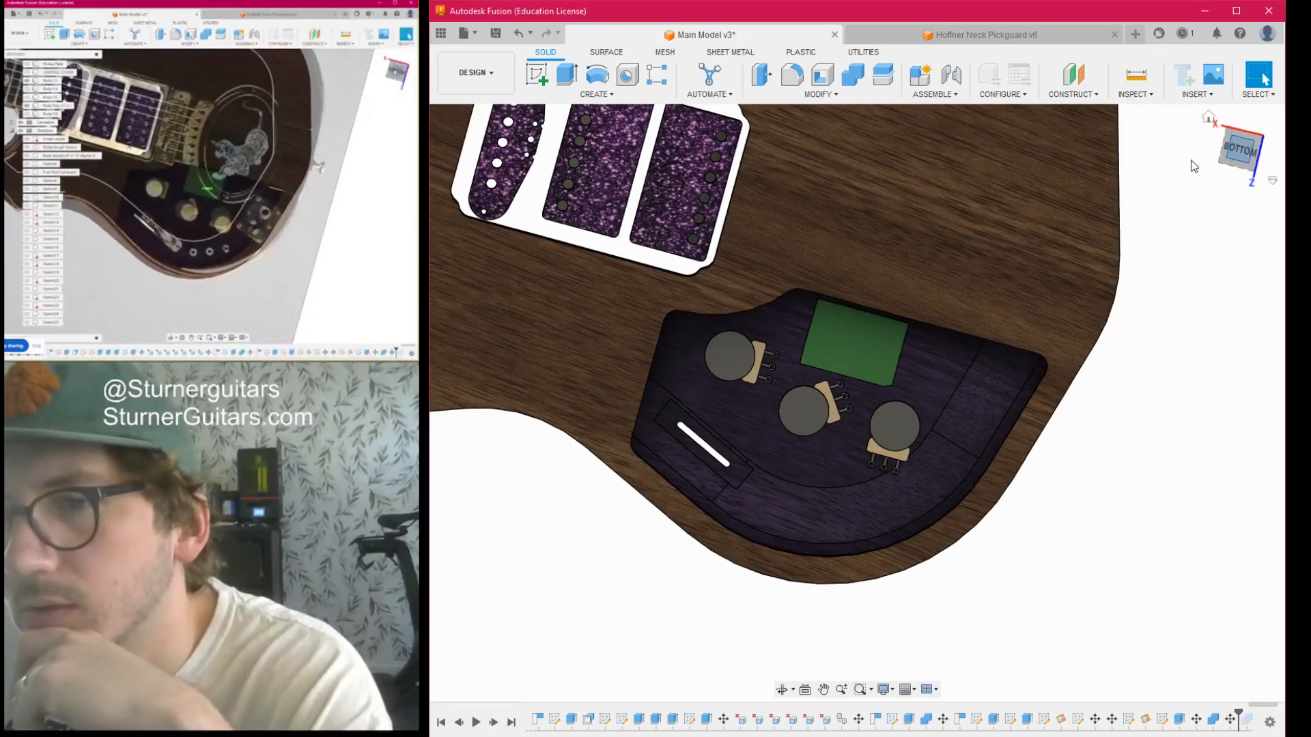
{"action": "scroll", "coordinate": [884, 355], "scroll_direction": "up", "scroll_amount": 3}
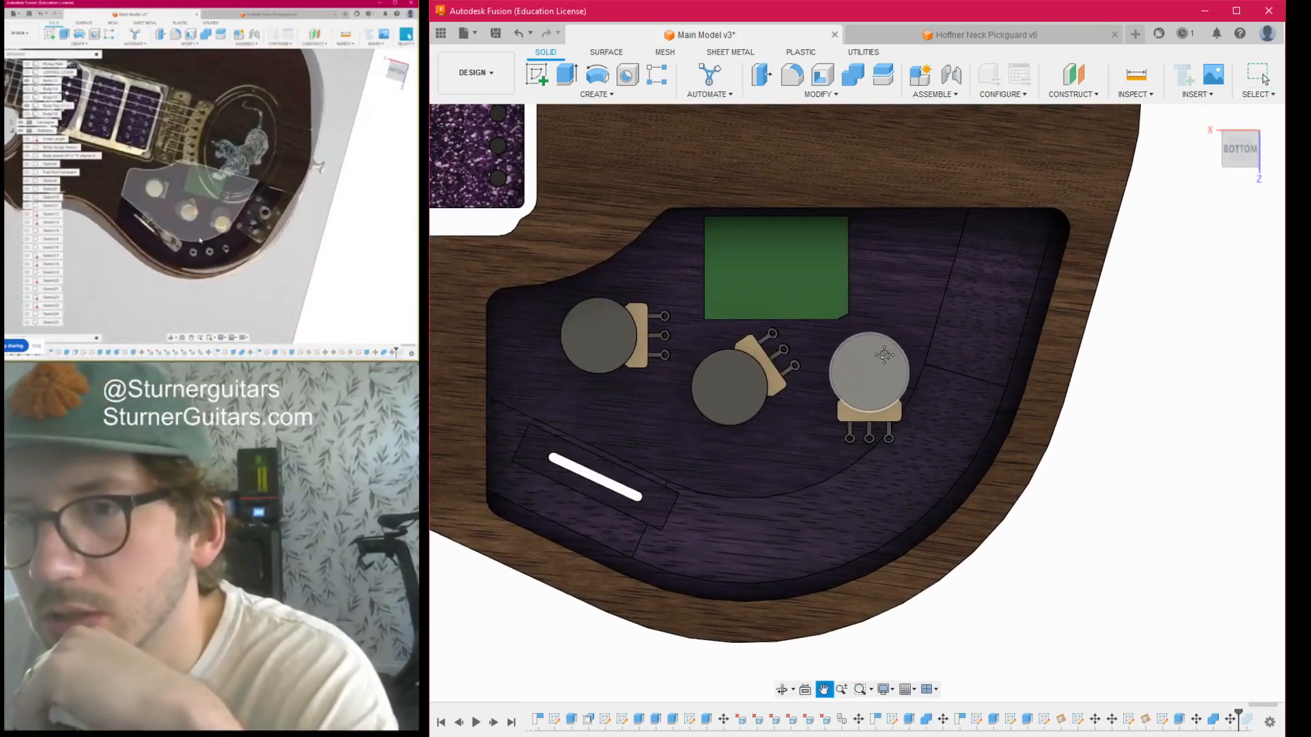
- Rotate the potentiometer nearest the cavity's curved outer edge about its shaft so its lugs point diagonally toward the switch slot
{"action": "middle_click_drag", "start_coordinate": [778, 444], "coordinate": [834, 411]}
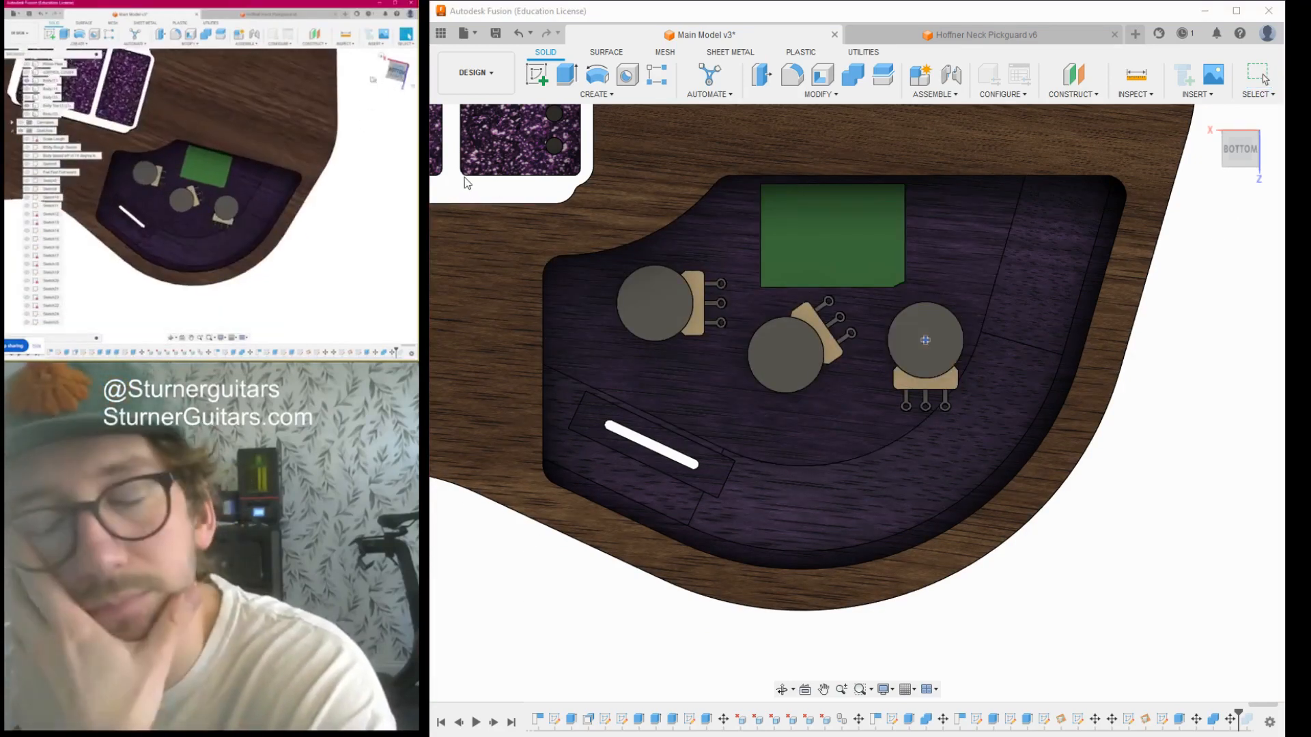
{"action": "left_click", "coordinate": [496, 661]}
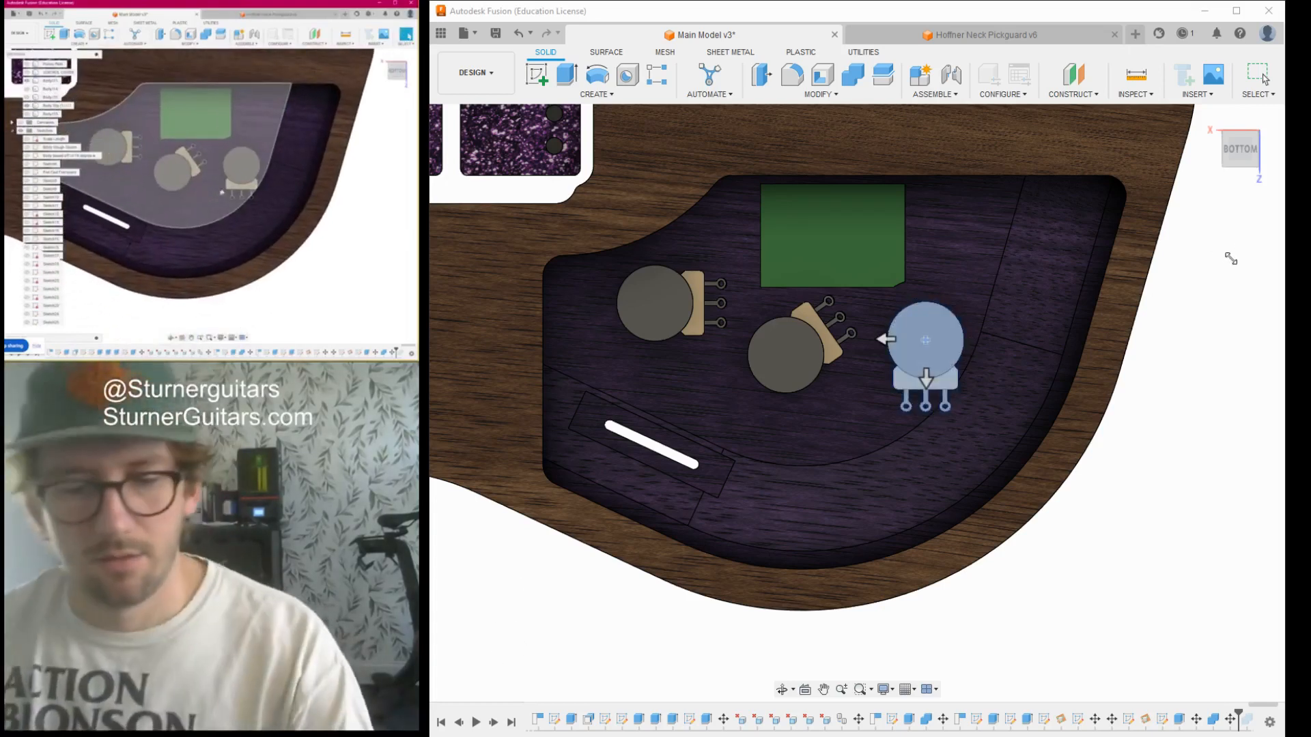
{"action": "left_click", "coordinate": [1247, 163]}
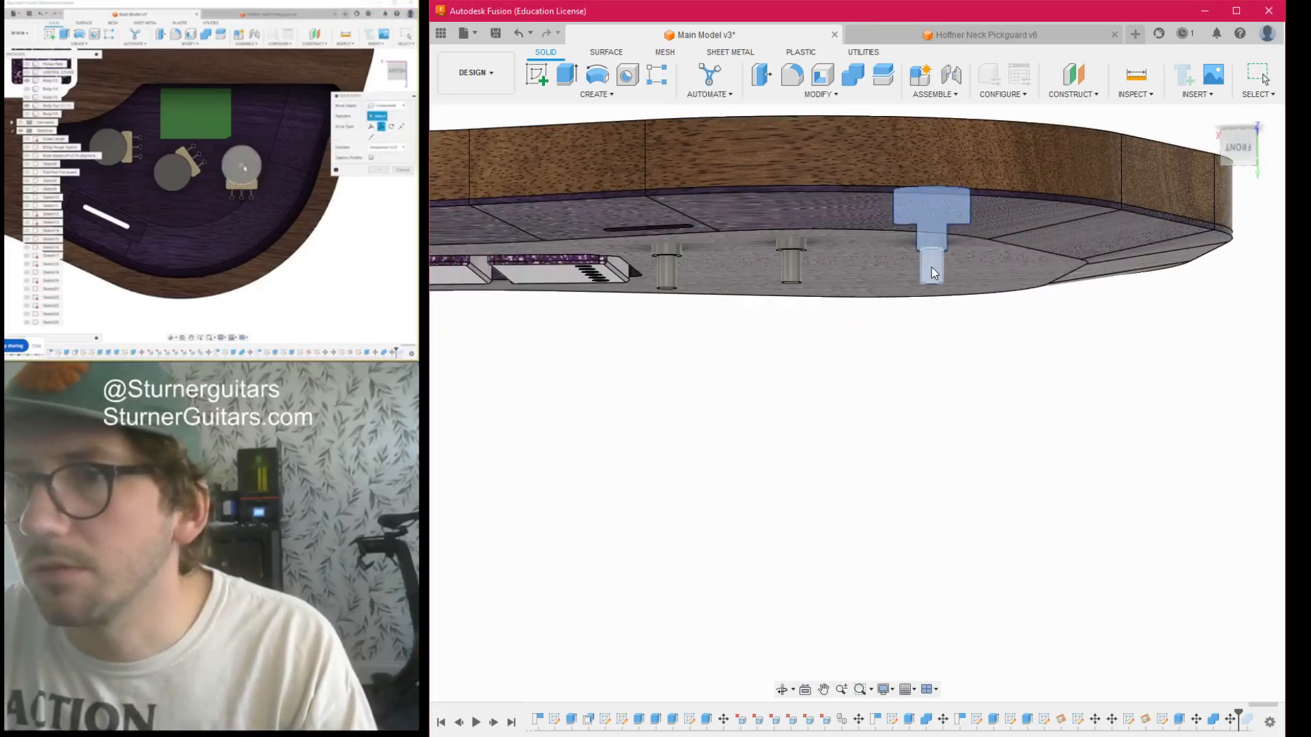
{"action": "left_click", "coordinate": [1239, 167]}
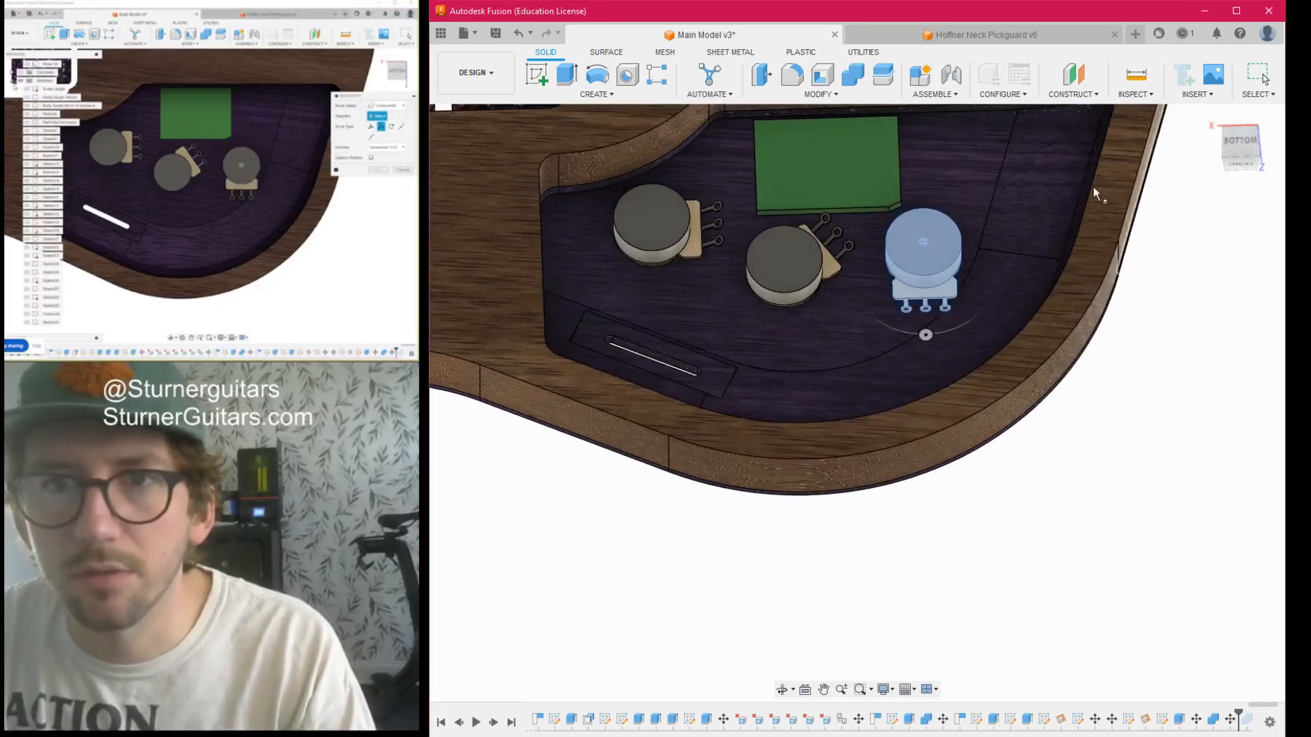
{"action": "left_click_drag", "start_coordinate": [925, 336], "coordinate": [864, 328]}
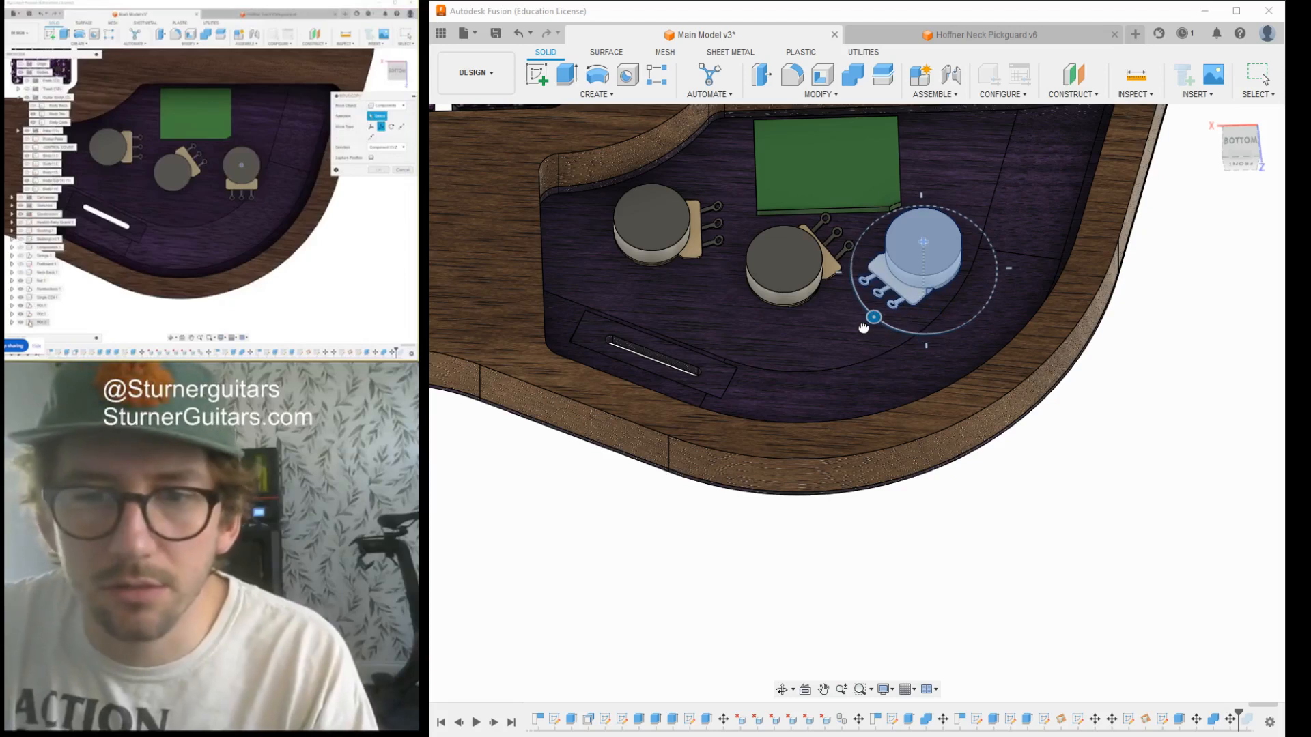
{"action": "left_click", "coordinate": [1214, 400]}
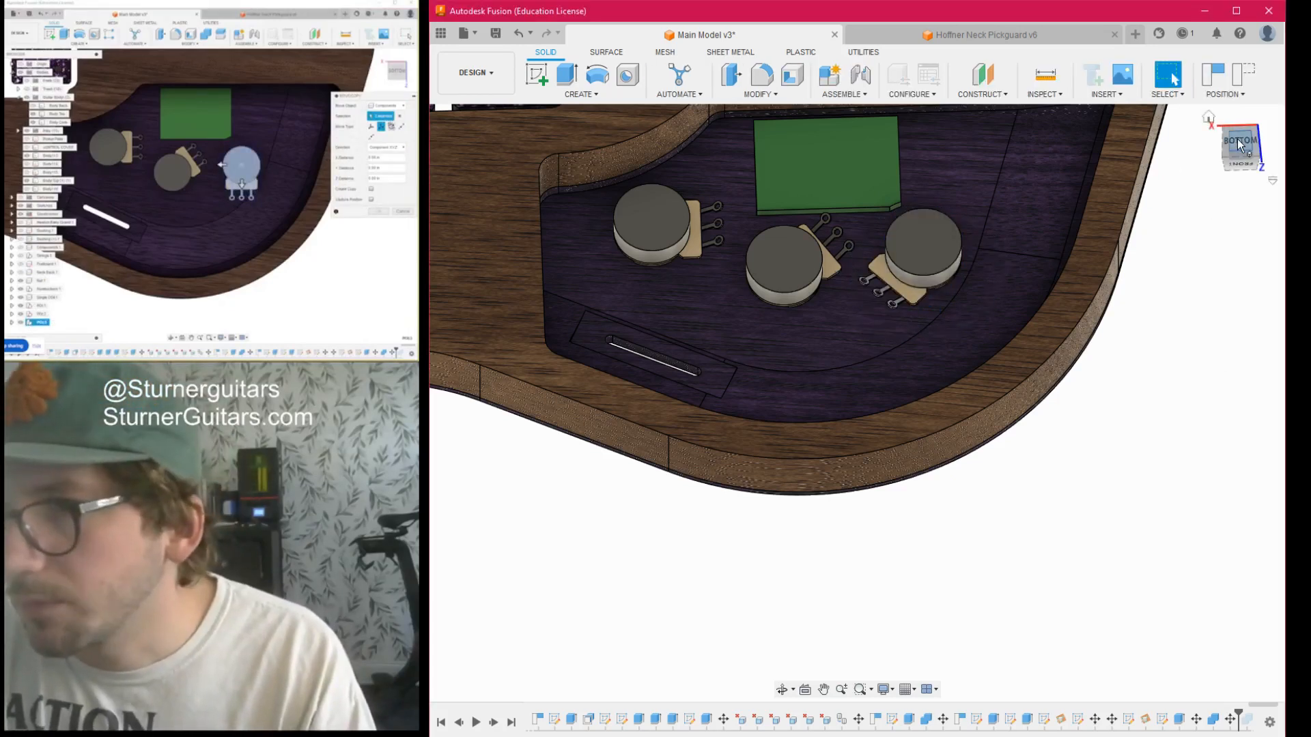
- Examine the potentiometer layout and the space around the switch slot from straight behind the cavity
{"action": "left_click", "coordinate": [1240, 142]}
{"action": "scroll", "coordinate": [859, 423], "scroll_direction": "down", "scroll_amount": 1}
{"action": "middle_click_drag", "start_coordinate": [860, 422], "coordinate": [847, 396]}
{"action": "scroll", "coordinate": [837, 410], "scroll_direction": "up", "scroll_amount": 1}
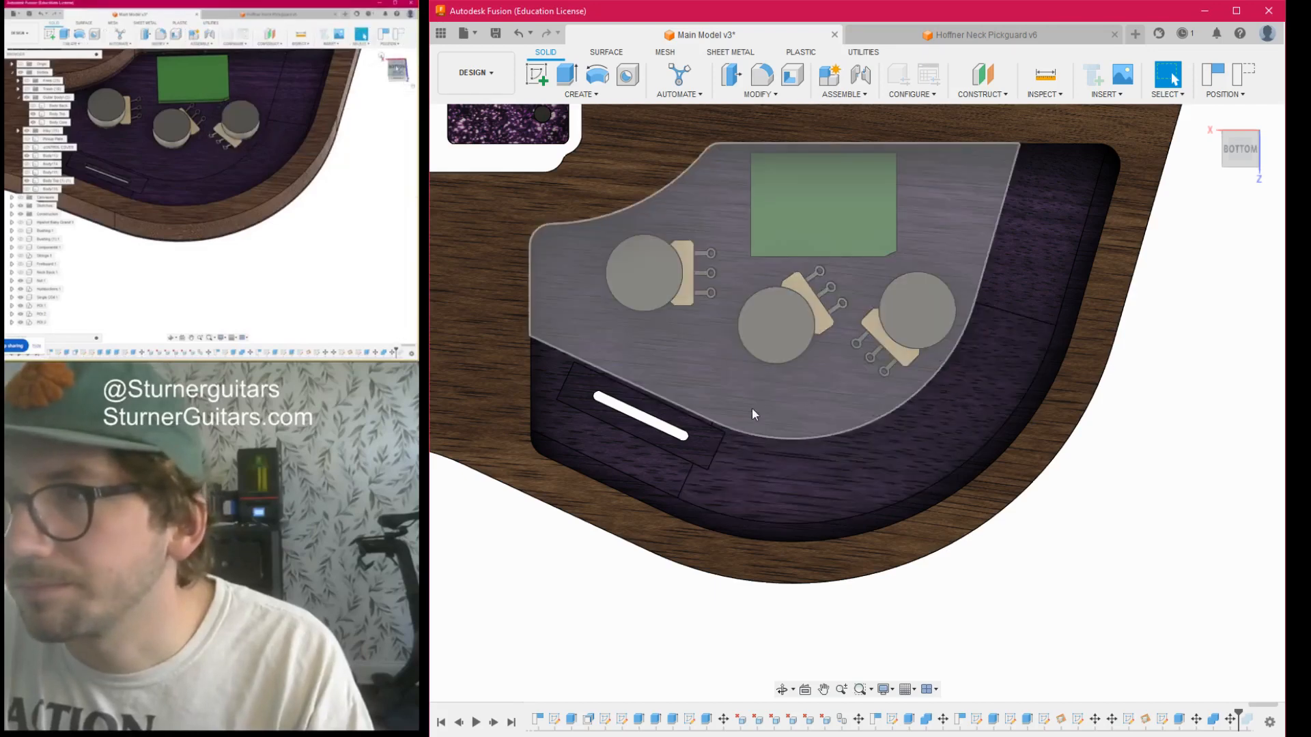
{"action": "scroll", "coordinate": [672, 420], "scroll_direction": "up", "scroll_amount": 4}
{"action": "scroll", "coordinate": [686, 415], "scroll_direction": "down", "scroll_amount": 5}
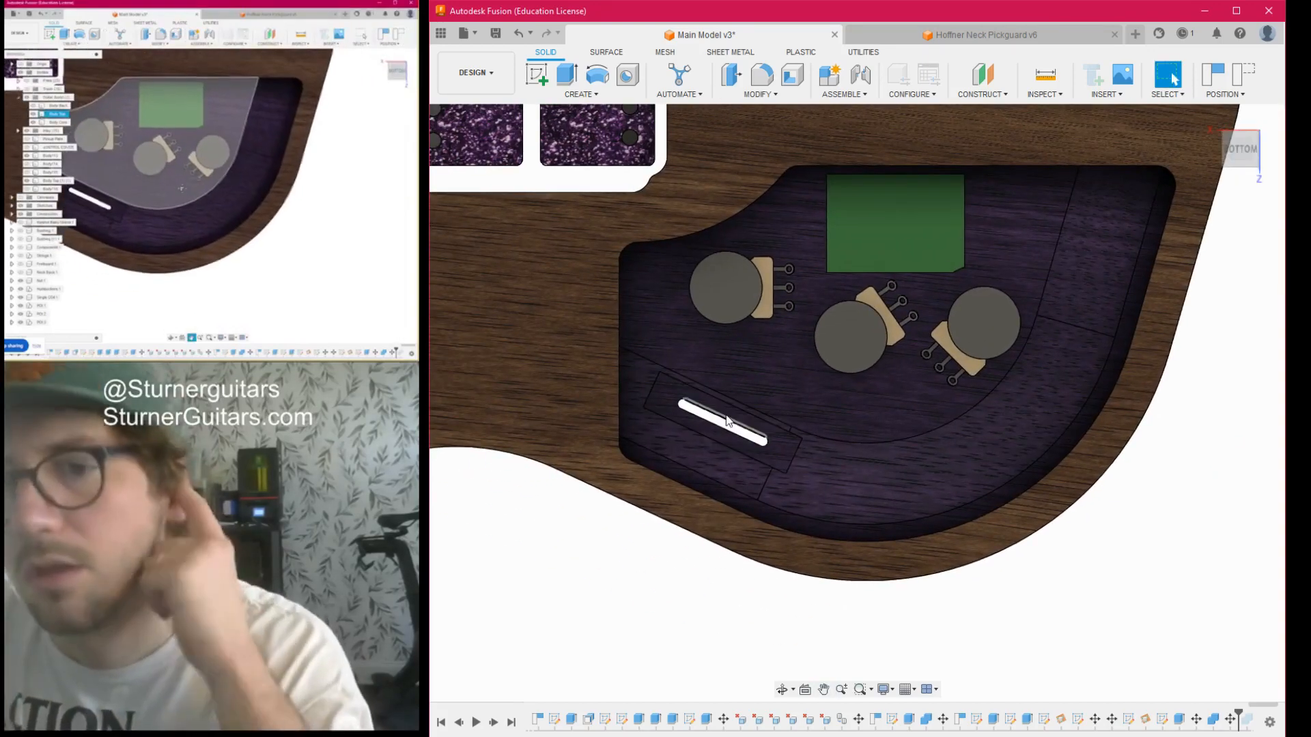
{"action": "scroll", "coordinate": [721, 428], "scroll_direction": "up", "scroll_amount": 2}
{"action": "scroll", "coordinate": [719, 428], "scroll_direction": "up", "scroll_amount": 1}
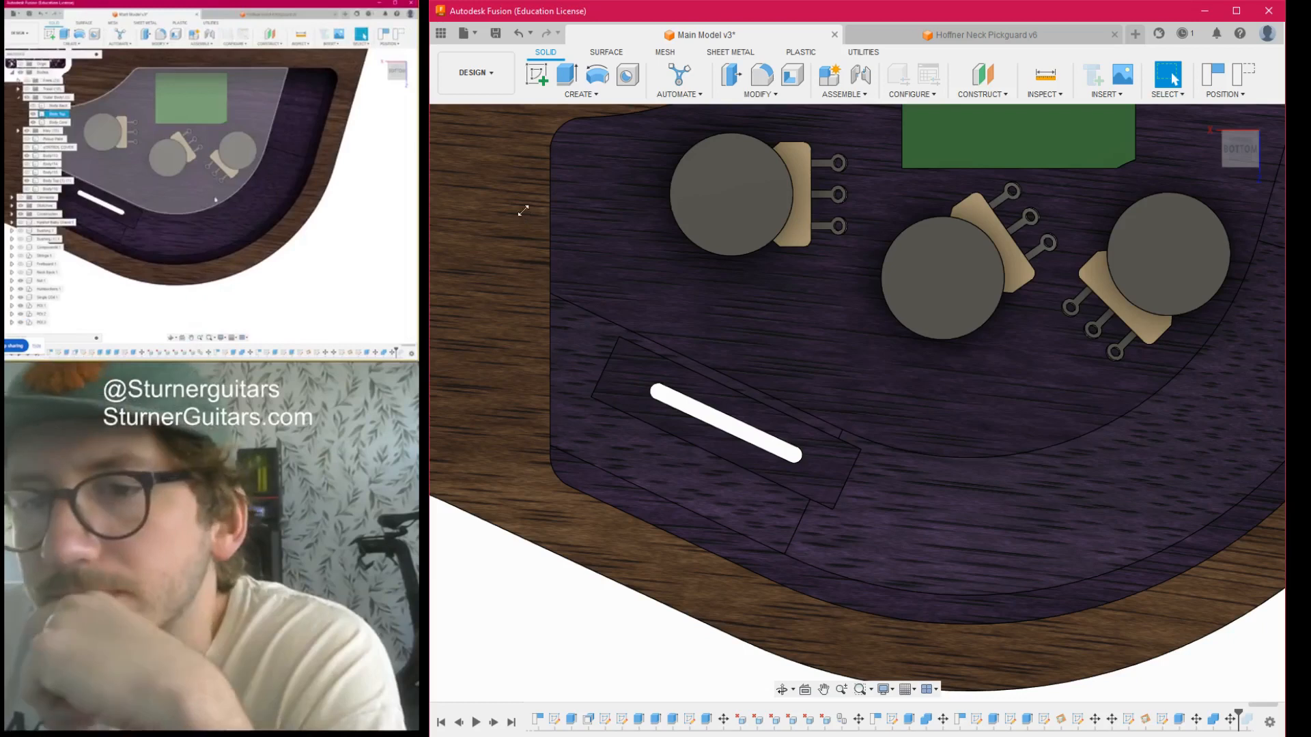
{"action": "scroll", "coordinate": [751, 454], "scroll_direction": "up", "scroll_amount": 2}
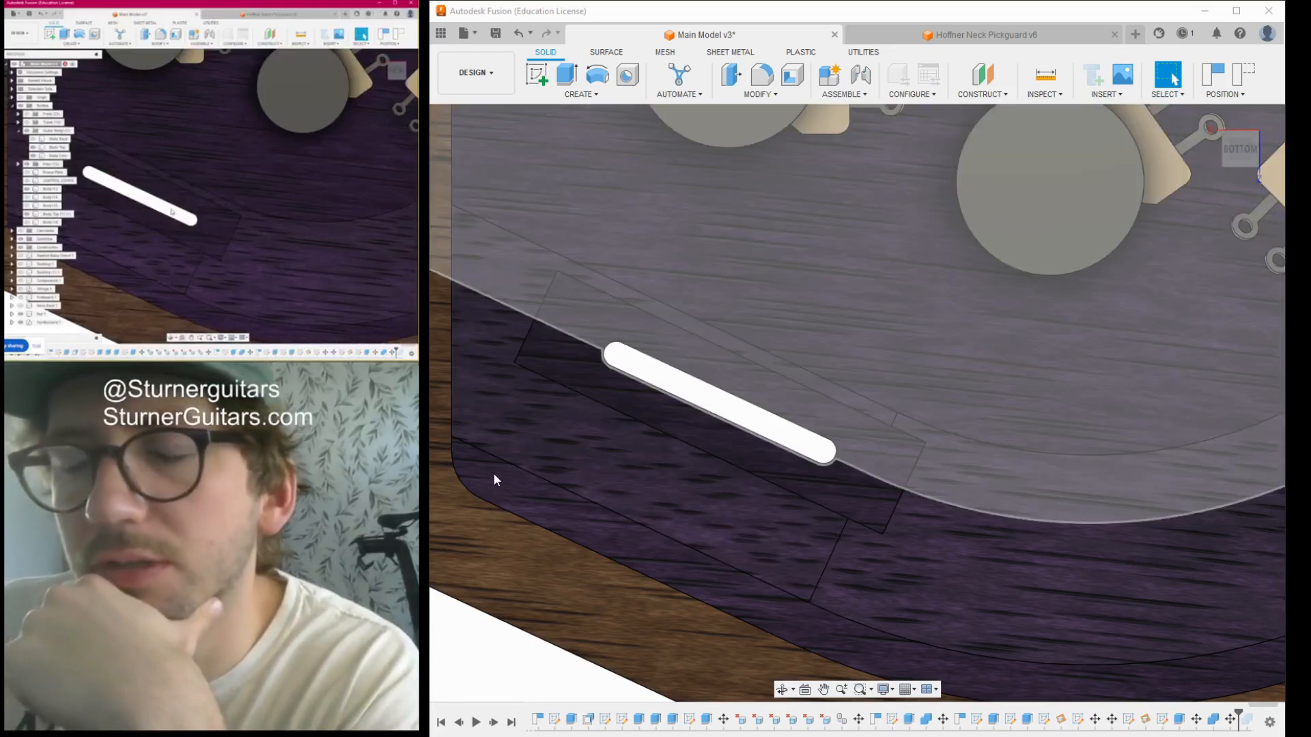
- Show the slot and cavity sketches and measure between the straight edge beside the slot and the slot's centreline
{"action": "left_click", "coordinate": [494, 474]}
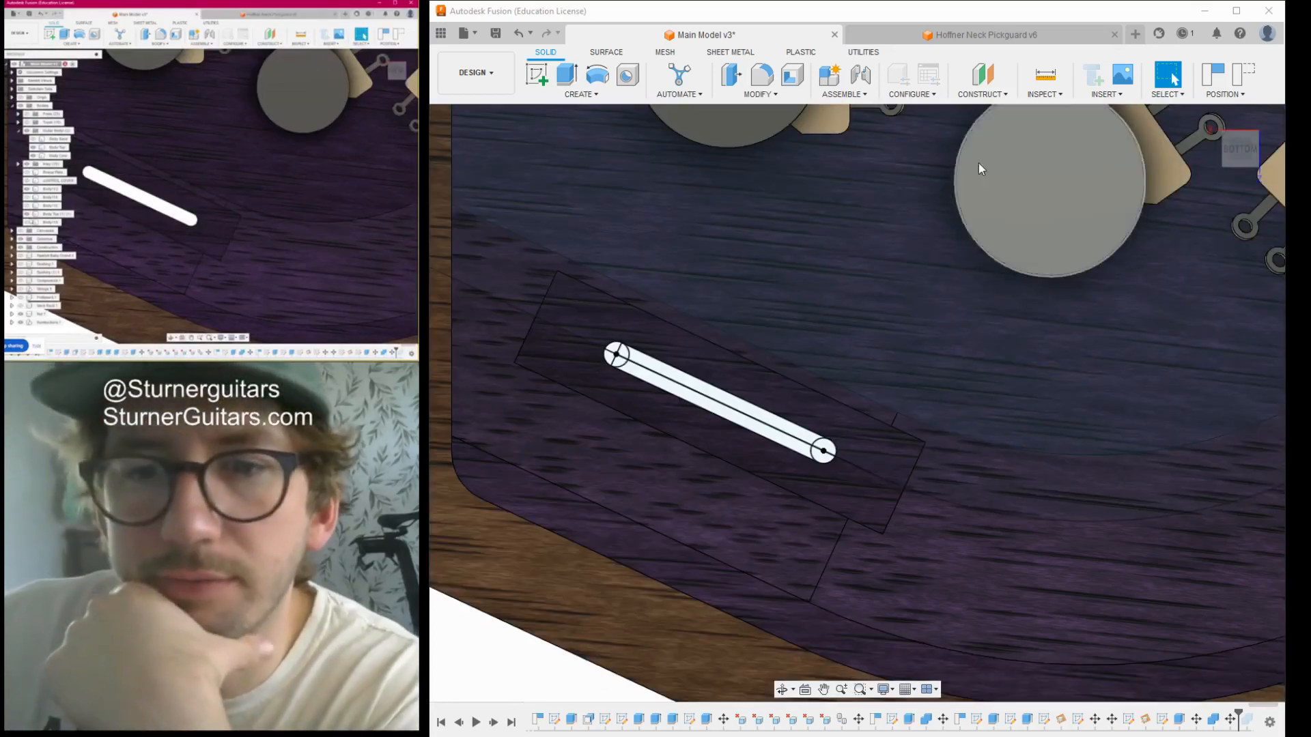
{"action": "left_click", "coordinate": [1047, 75]}
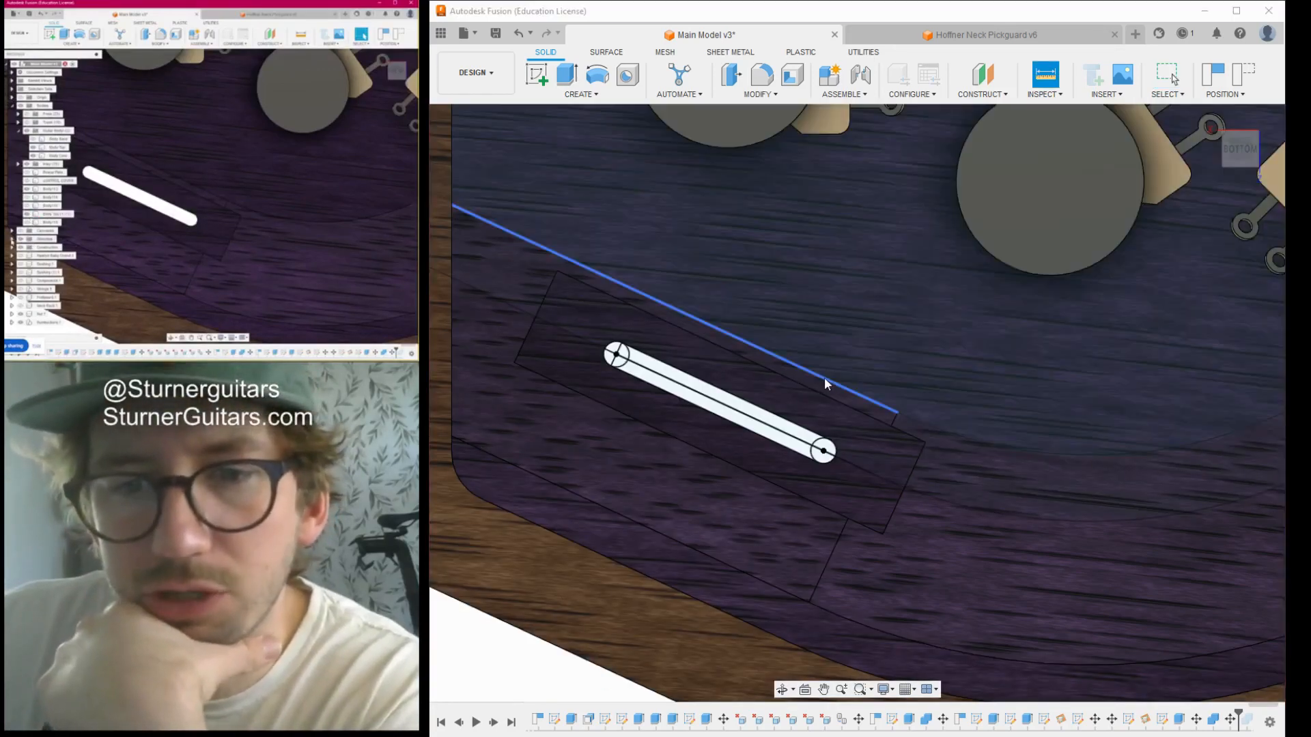
{"action": "left_click", "coordinate": [824, 377]}
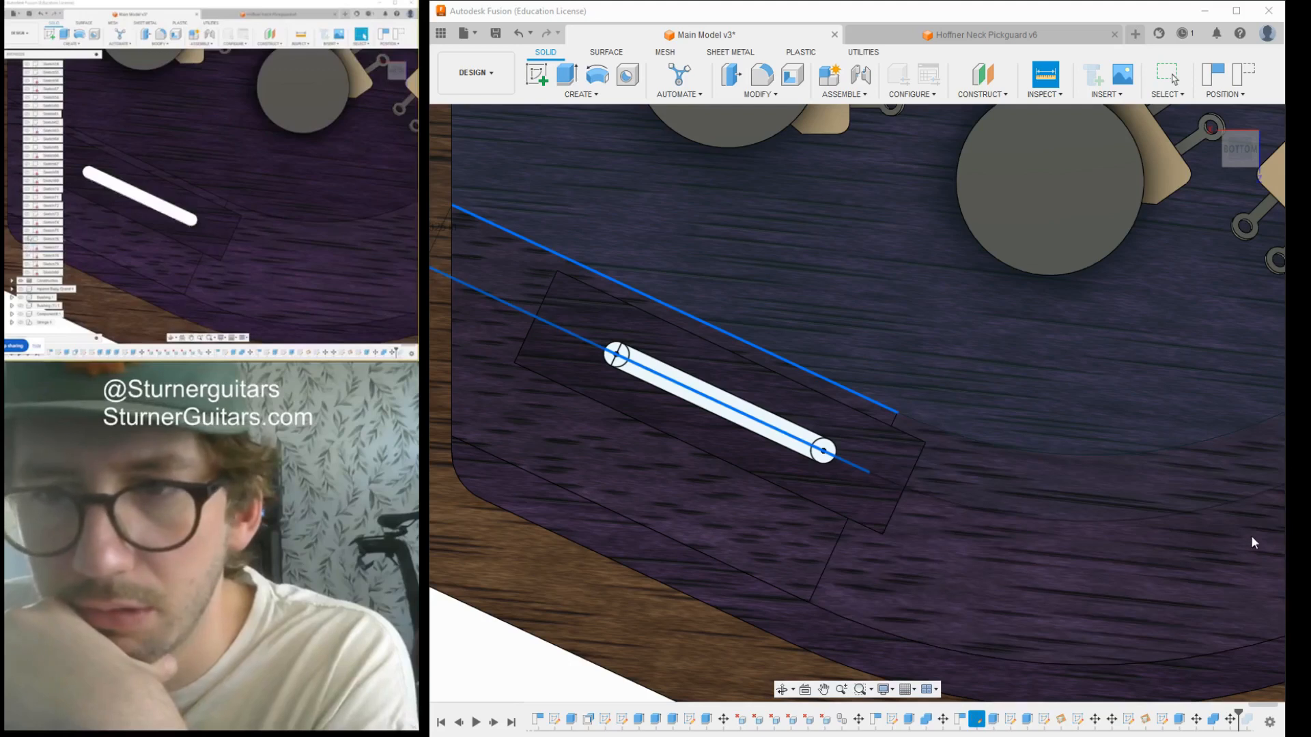
{"action": "key", "text": "Escape"}
- Start a sketch on the cavity floor and add an arc along the middle of the curved band past the slot
{"action": "scroll", "coordinate": [1049, 524], "scroll_direction": "down", "scroll_amount": 5}
{"action": "middle_click_drag", "start_coordinate": [1046, 518], "coordinate": [832, 504]}
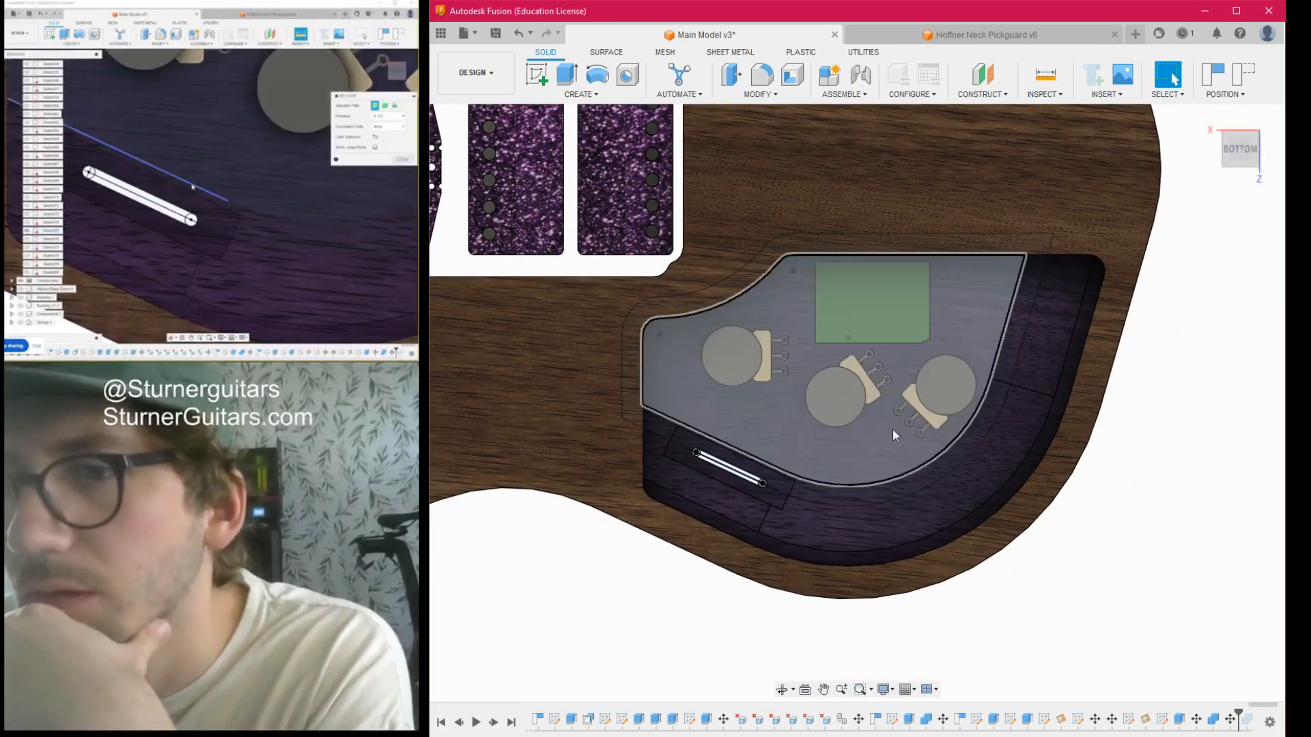
{"action": "scroll", "coordinate": [851, 454], "scroll_direction": "up", "scroll_amount": 2}
{"action": "middle_click_drag", "start_coordinate": [1014, 501], "coordinate": [935, 499]}
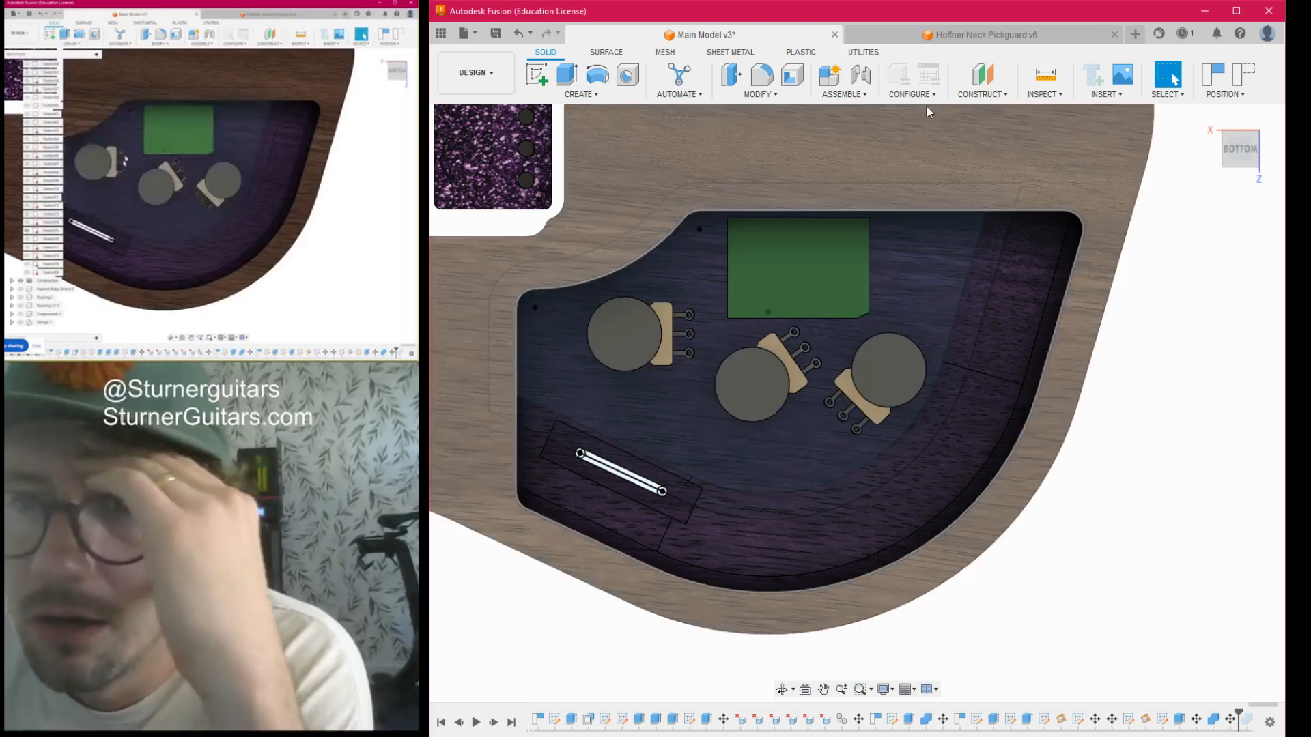
{"action": "left_click", "coordinate": [539, 75]}
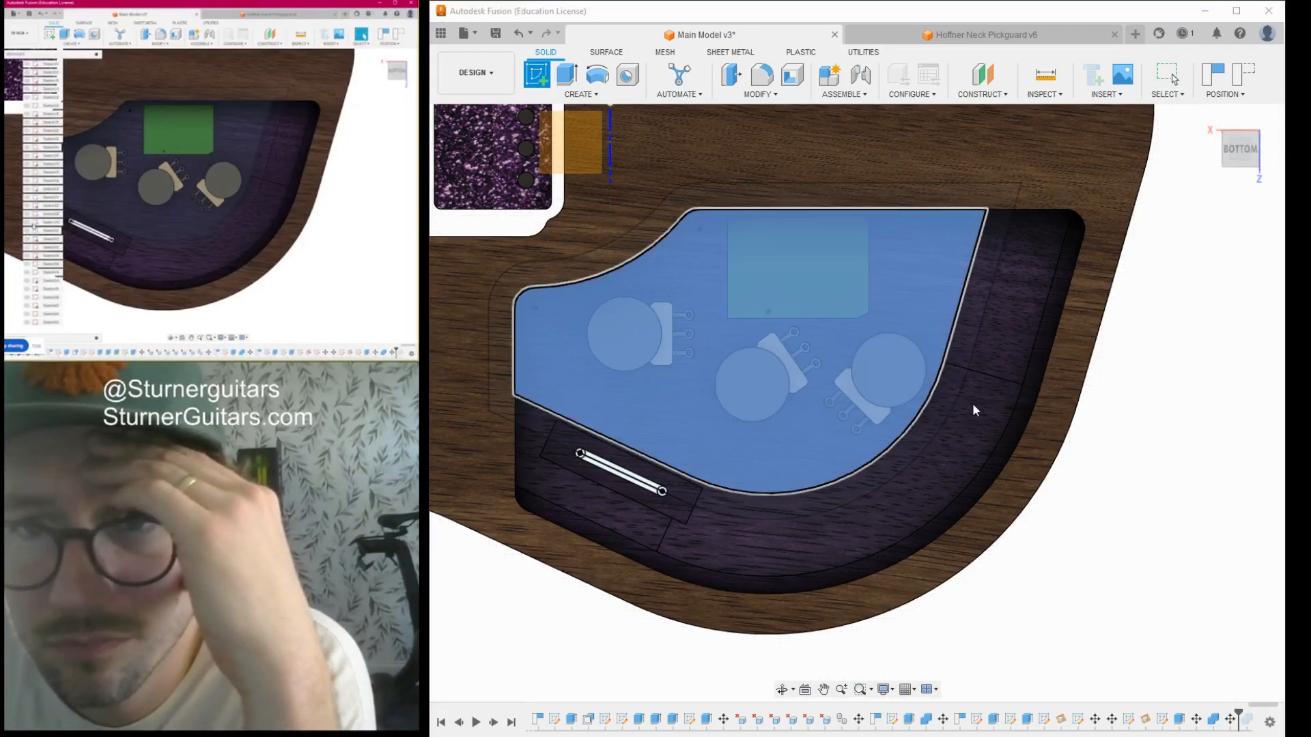
{"action": "left_click", "coordinate": [972, 403]}
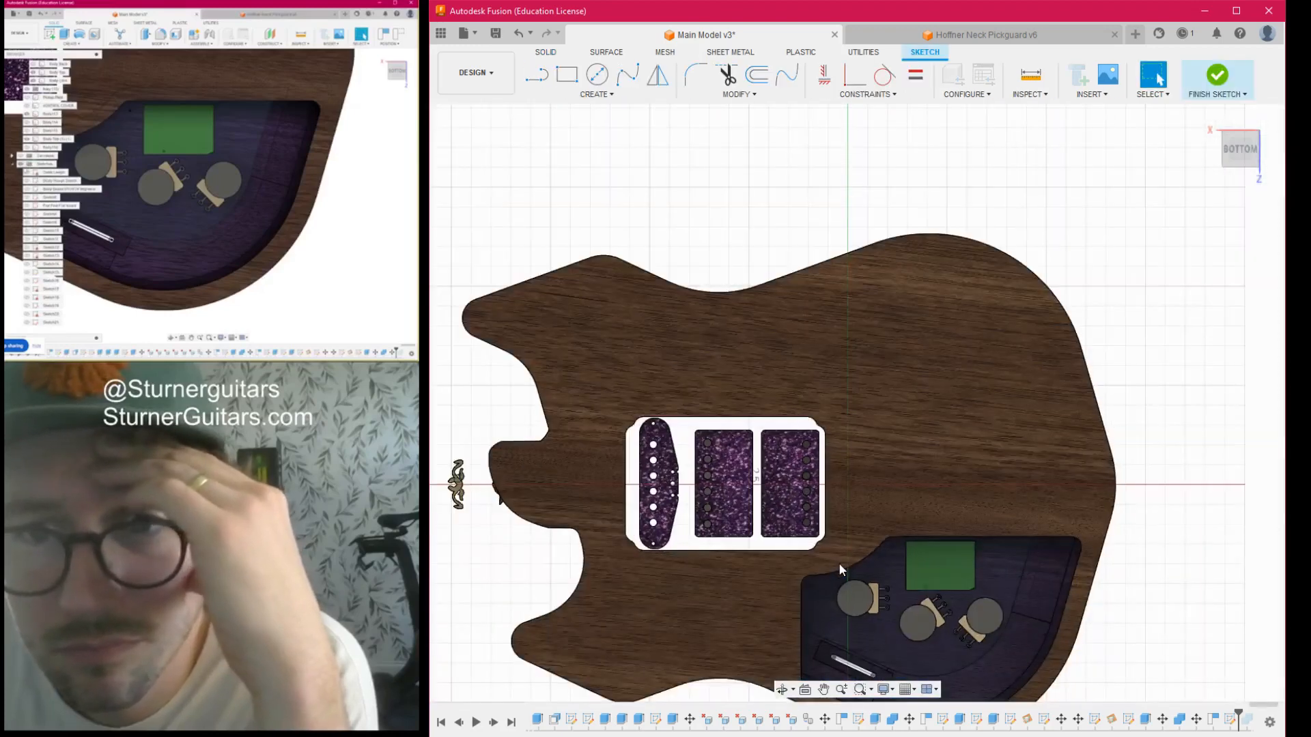
{"action": "scroll", "coordinate": [982, 650], "scroll_direction": "down", "scroll_amount": 1}
{"action": "middle_click_drag", "start_coordinate": [984, 652], "coordinate": [767, 410]}
{"action": "scroll", "coordinate": [767, 412], "scroll_direction": "up", "scroll_amount": 5}
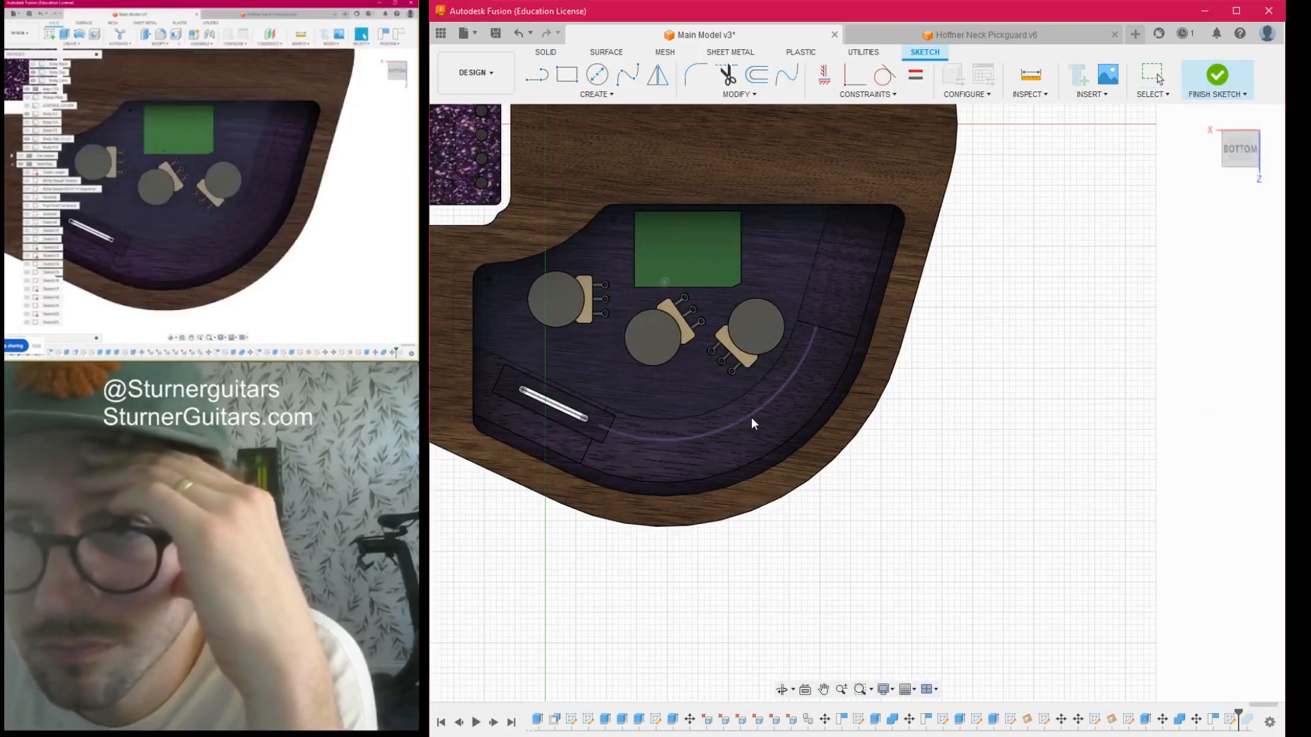
{"action": "left_click", "coordinate": [751, 417]}
{"action": "left_click", "coordinate": [1023, 282]}
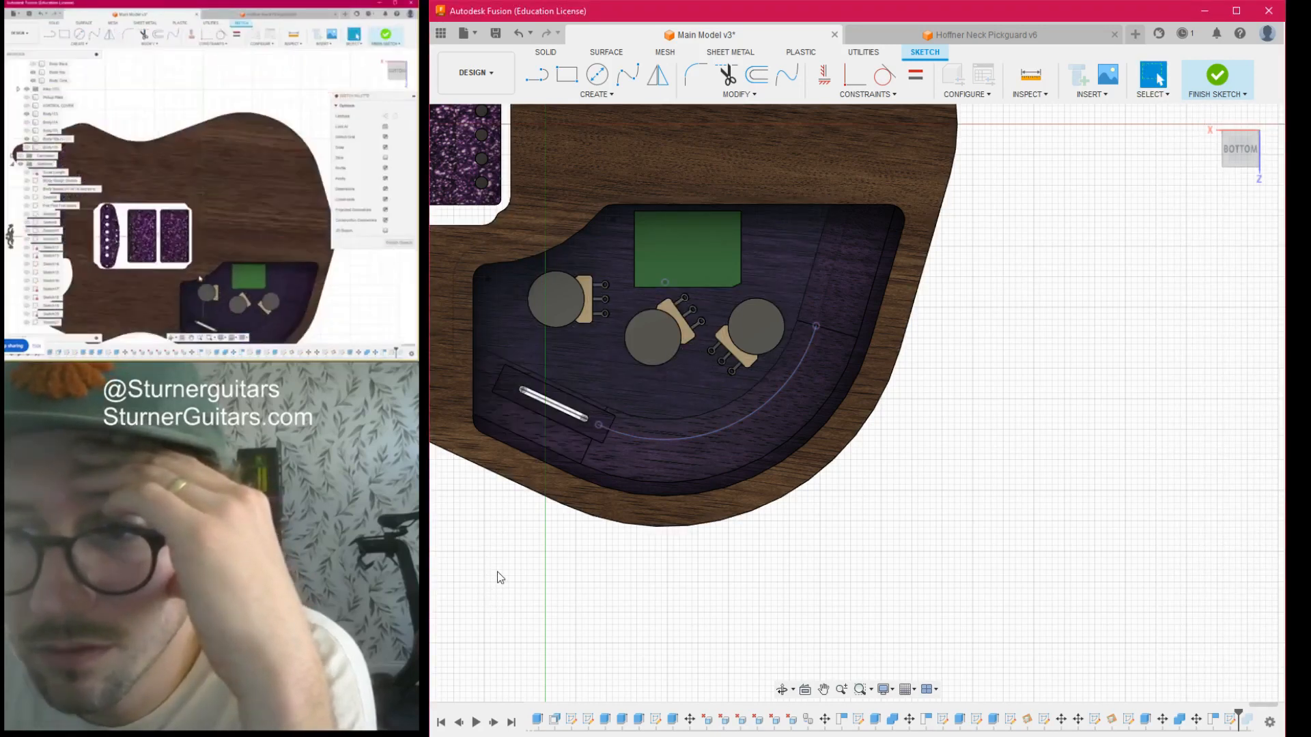
- Place a point near the middle of the arc and lay out spaced positions on either side of it
{"action": "scroll", "coordinate": [493, 523], "scroll_direction": "down", "scroll_amount": 2}
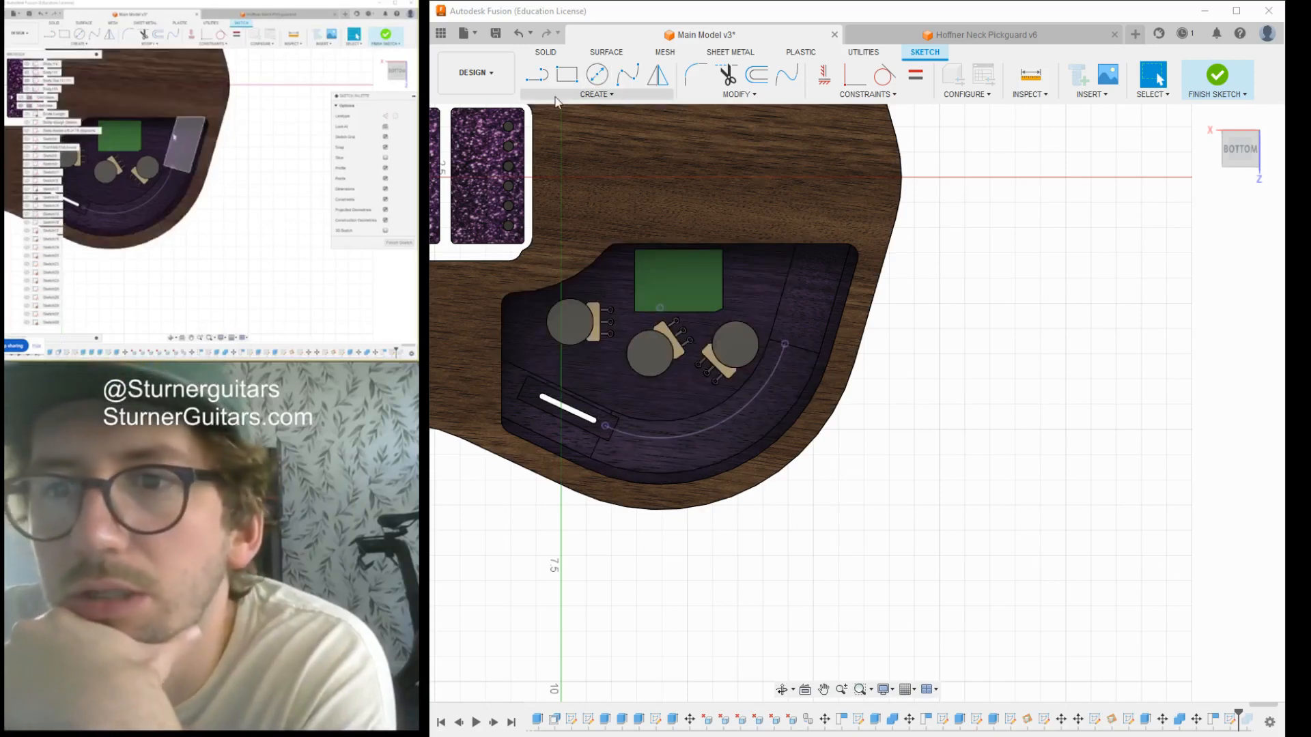
{"action": "left_click", "coordinate": [583, 97]}
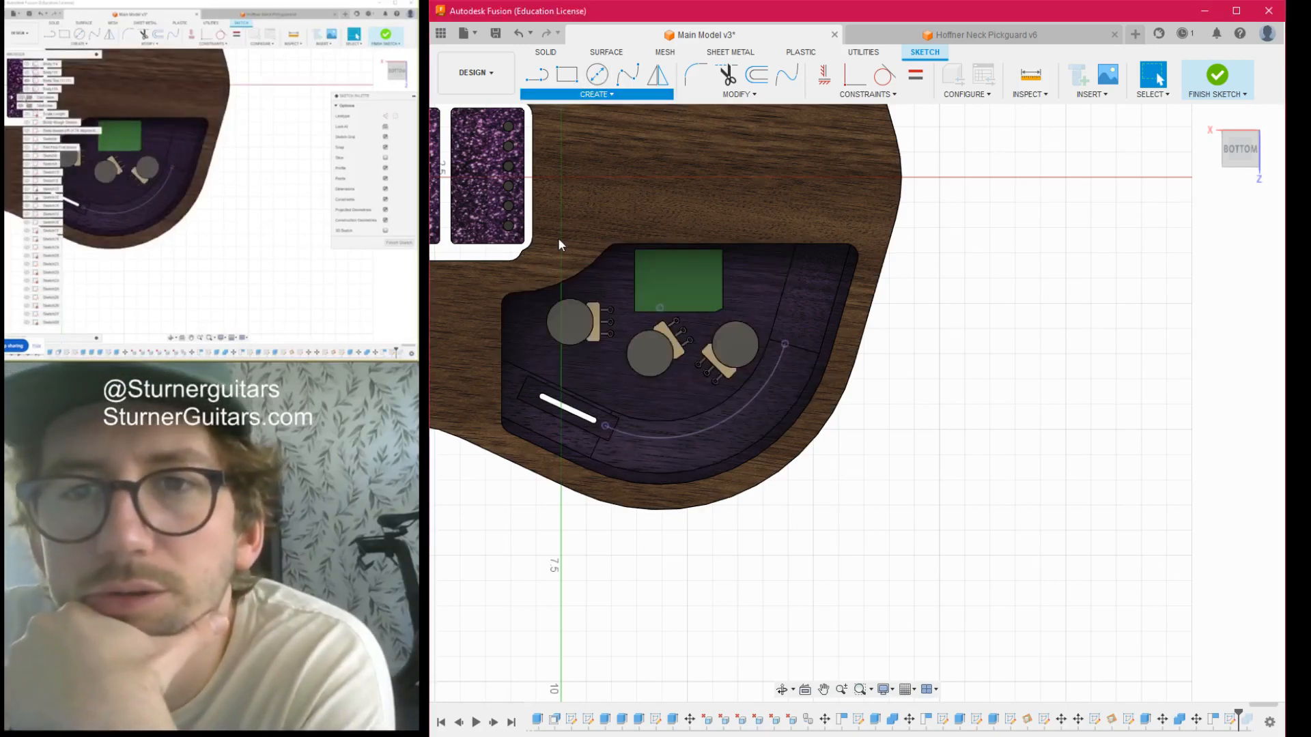
{"action": "left_click", "coordinate": [559, 240]}
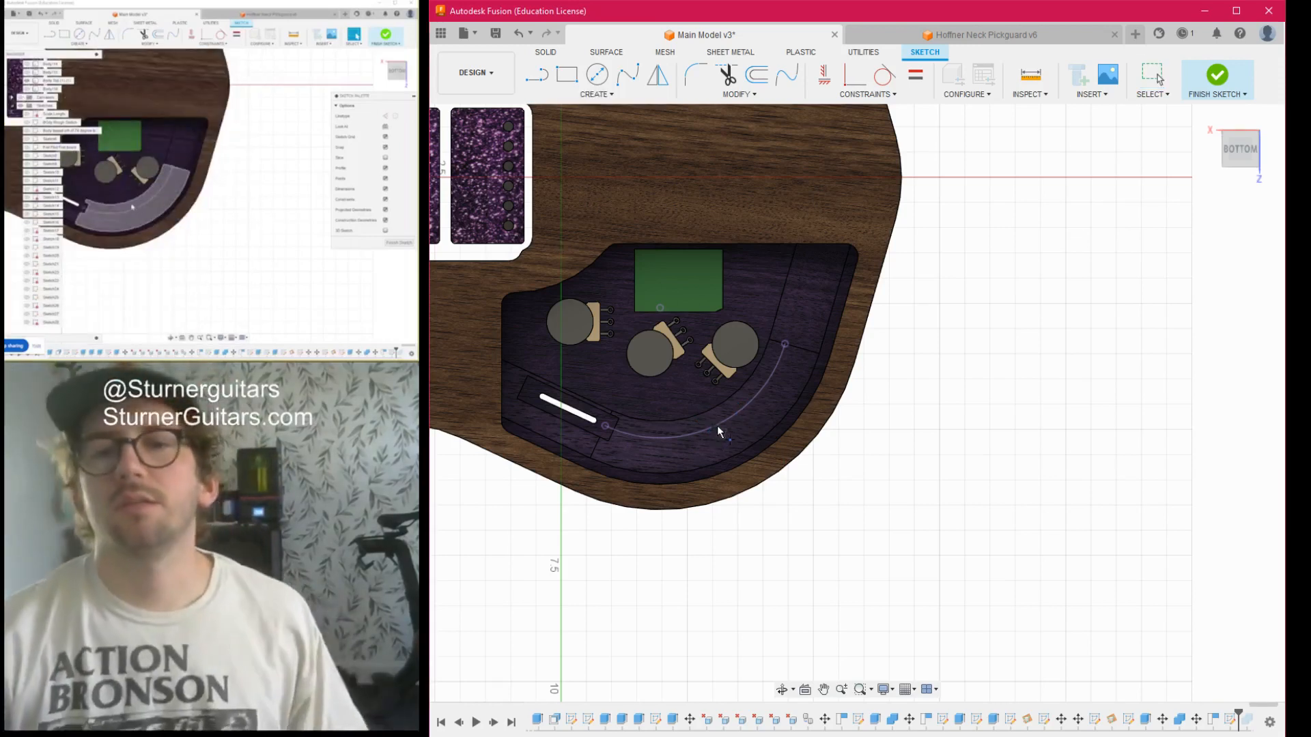
{"action": "left_click", "coordinate": [718, 427]}
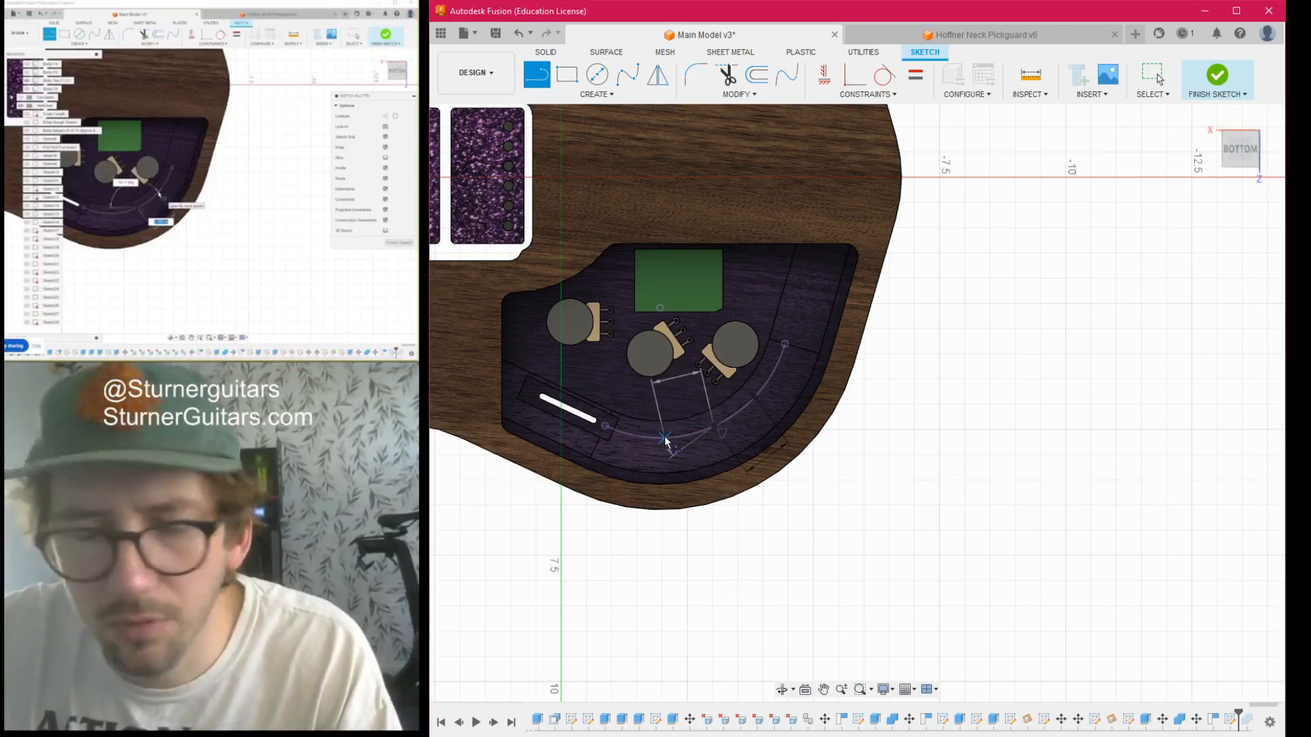
{"action": "key", "text": "Escape"}
{"action": "scroll", "coordinate": [732, 456], "scroll_direction": "up", "scroll_amount": 6}
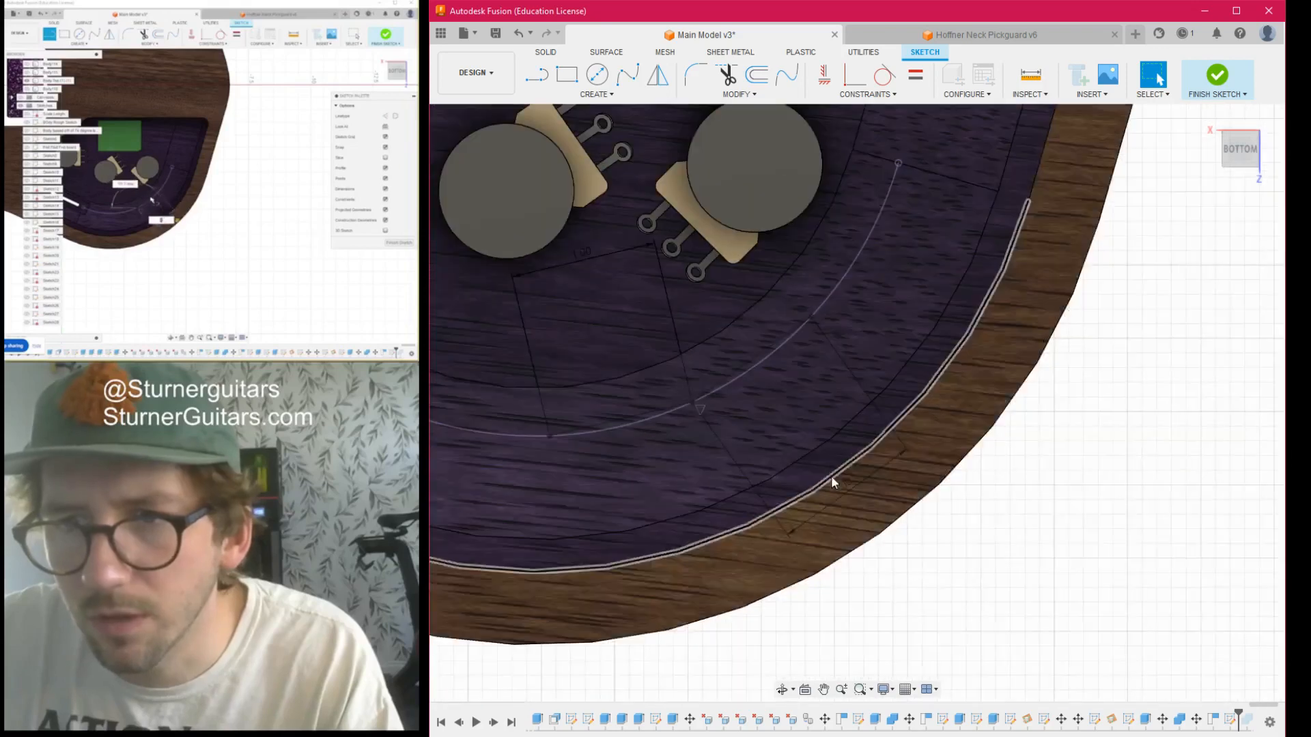
{"action": "scroll", "coordinate": [785, 449], "scroll_direction": "down", "scroll_amount": 5}
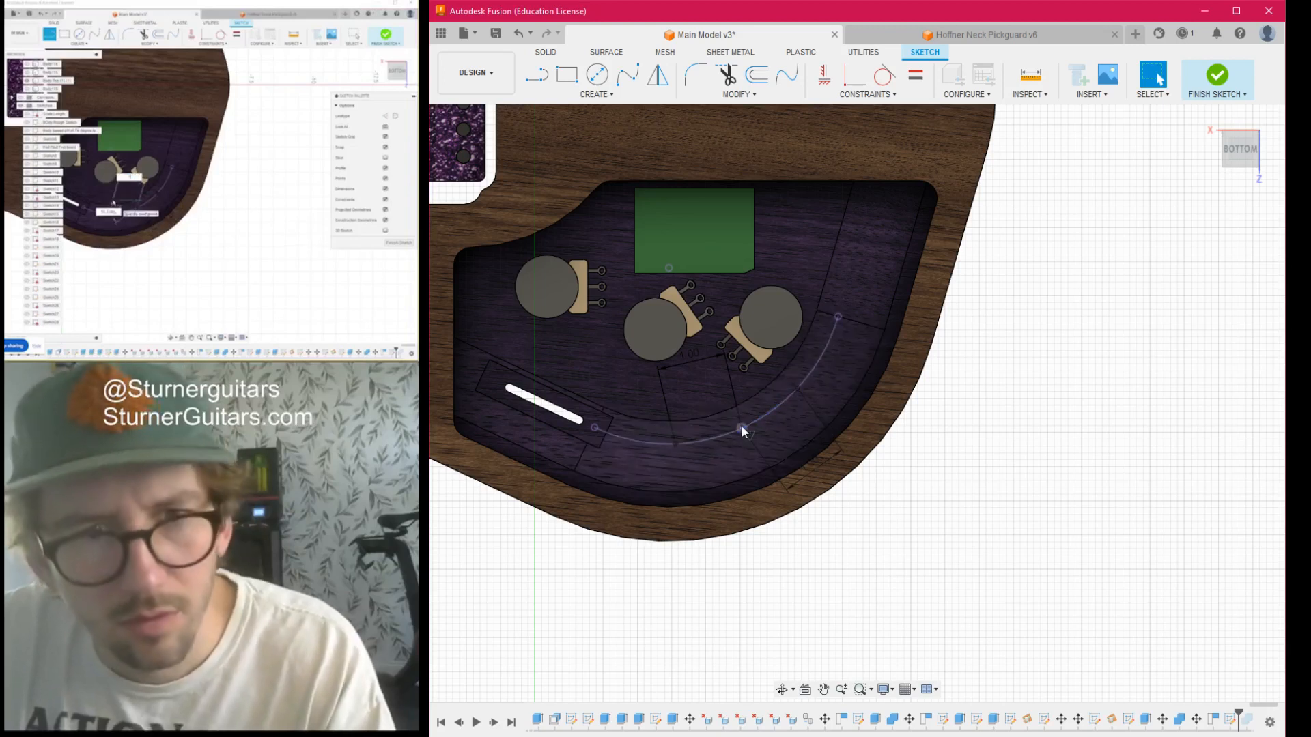
{"action": "scroll", "coordinate": [668, 441], "scroll_direction": "up", "scroll_amount": 2}
{"action": "middle_click_drag", "start_coordinate": [711, 431], "coordinate": [769, 425]}
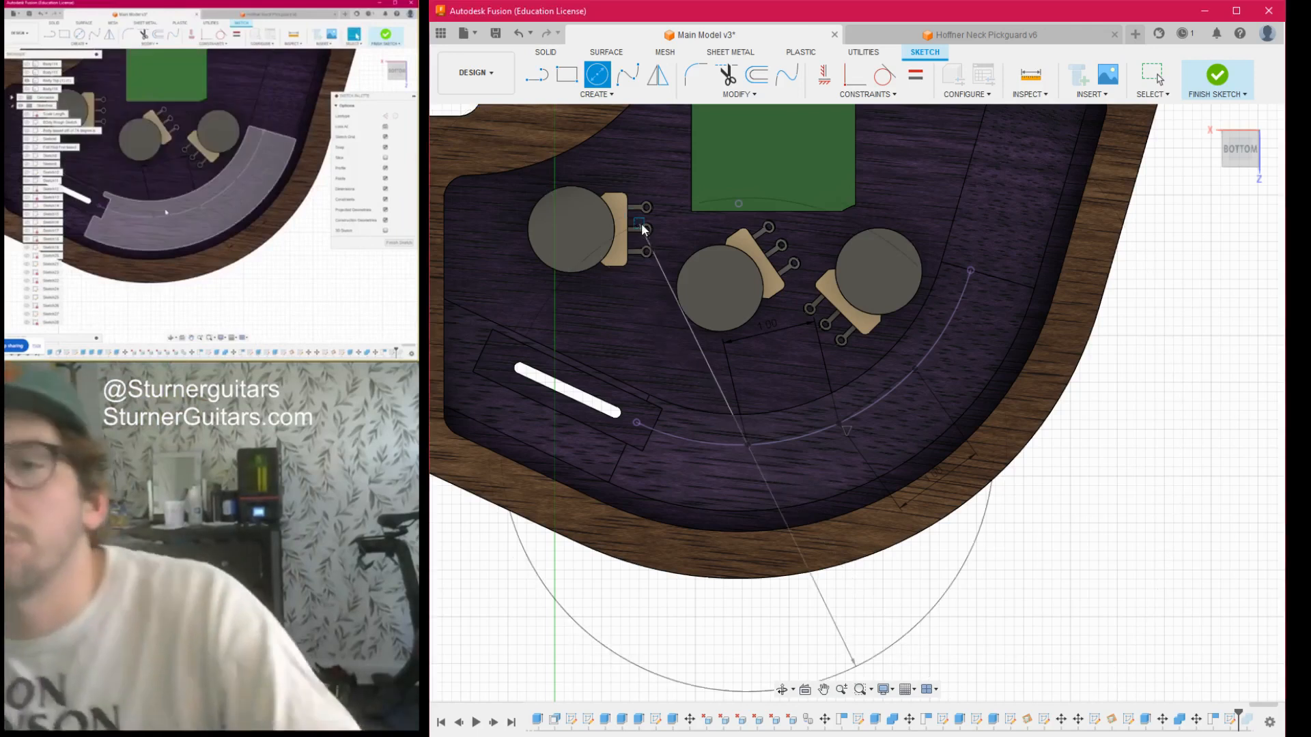
{"action": "key", "text": "Escape"}
- Browse the Hazzard project's Guitar folder for an earlier pickguard design to use as reference
{"action": "left_click", "coordinate": [440, 33]}
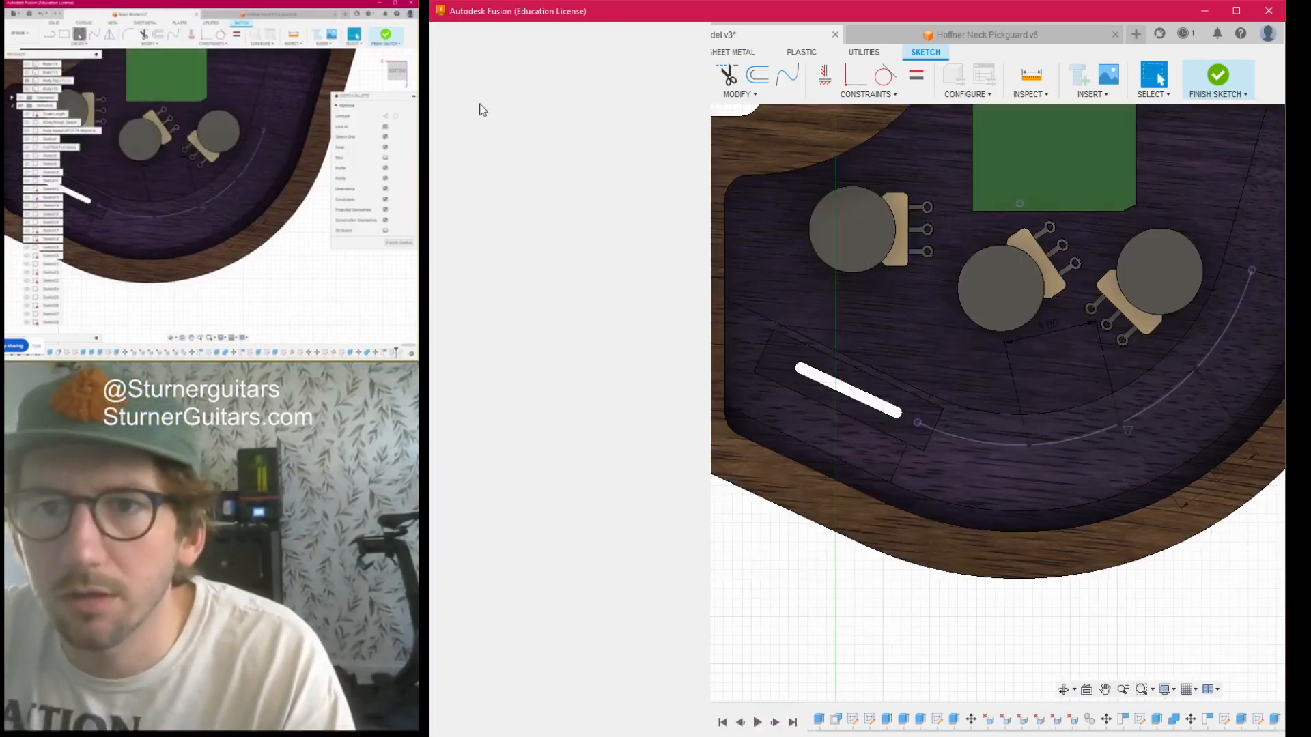
{"action": "scroll", "coordinate": [542, 552], "scroll_direction": "down", "scroll_amount": 3}
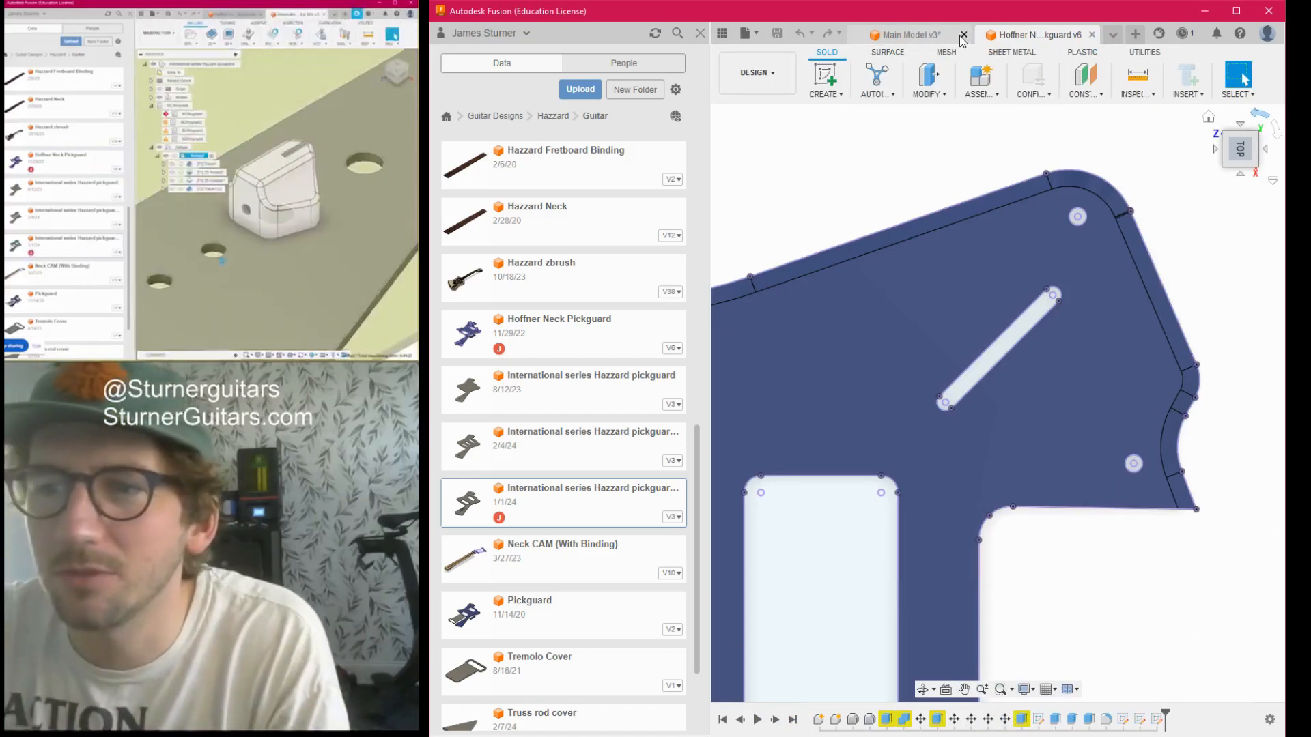
- Close the Hoffner Neck Pickguard design and return to the arc sketch in the main model
{"action": "left_click", "coordinate": [1092, 35]}
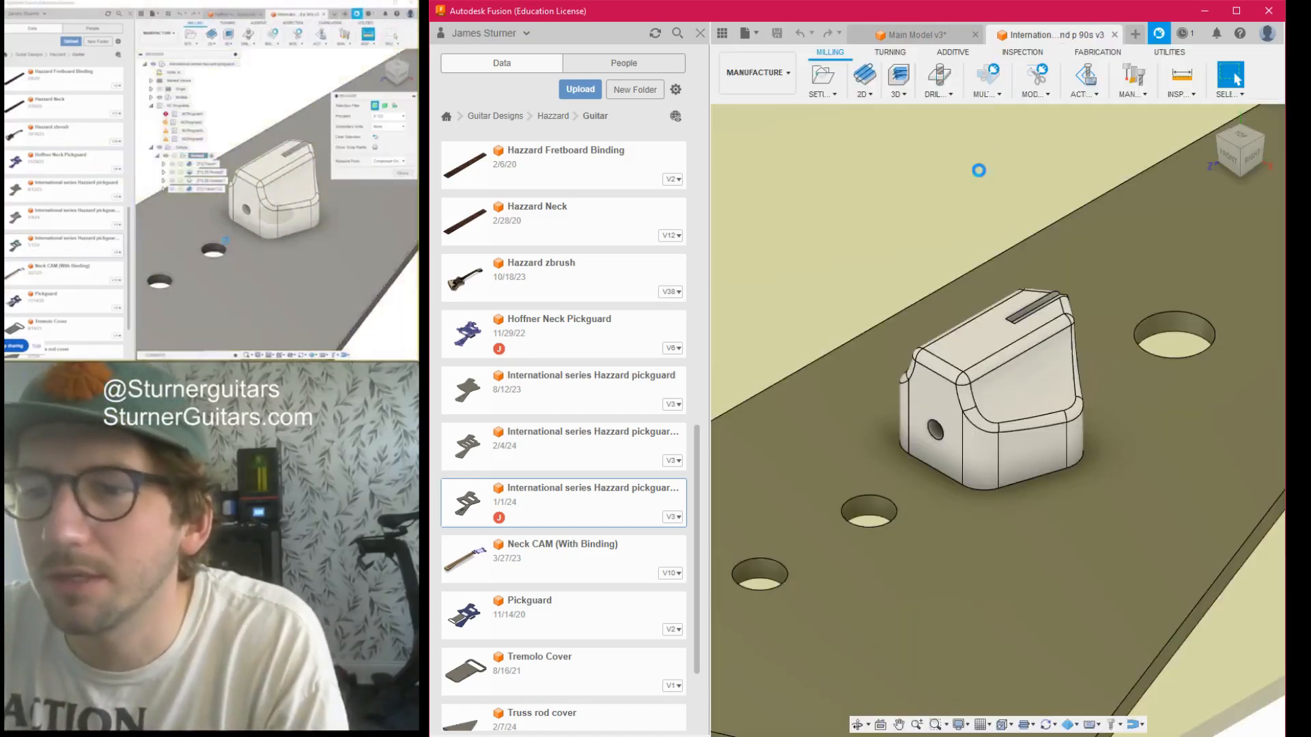
{"action": "left_click", "coordinate": [914, 35]}
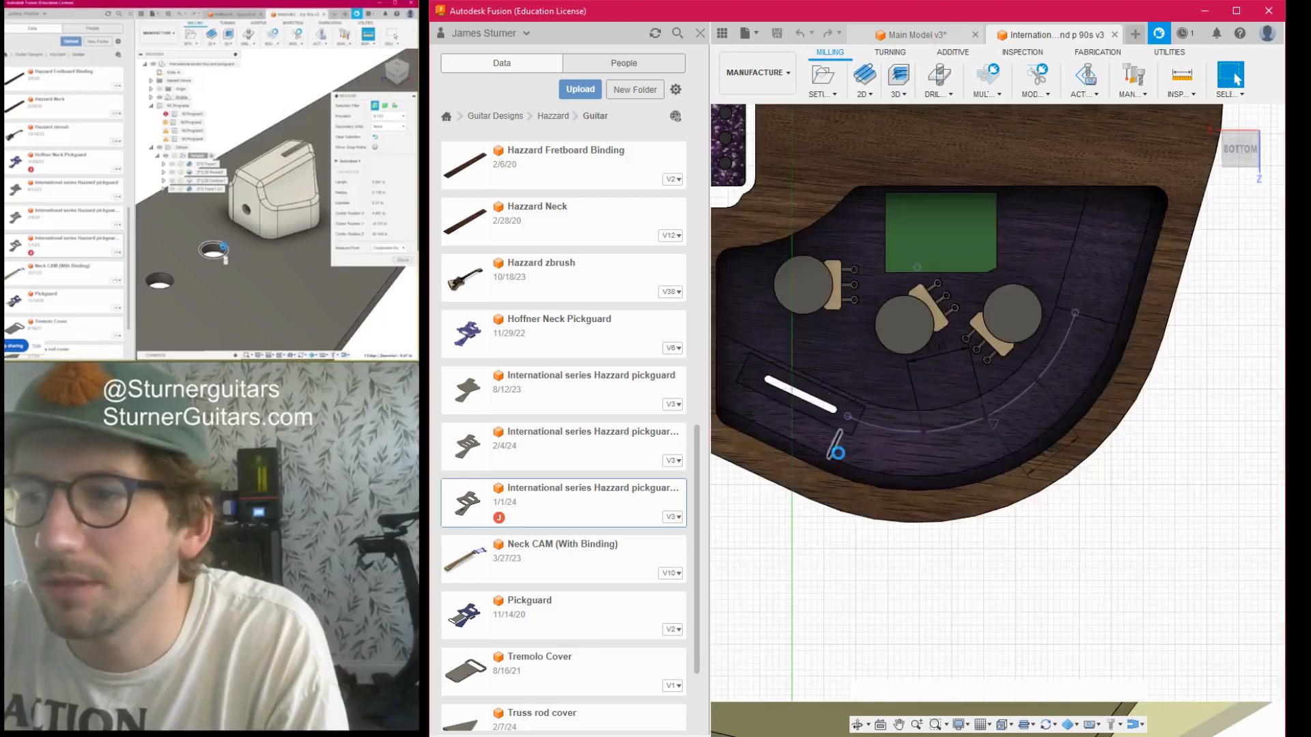
{"action": "scroll", "coordinate": [928, 450], "scroll_direction": "up", "scroll_amount": 2}
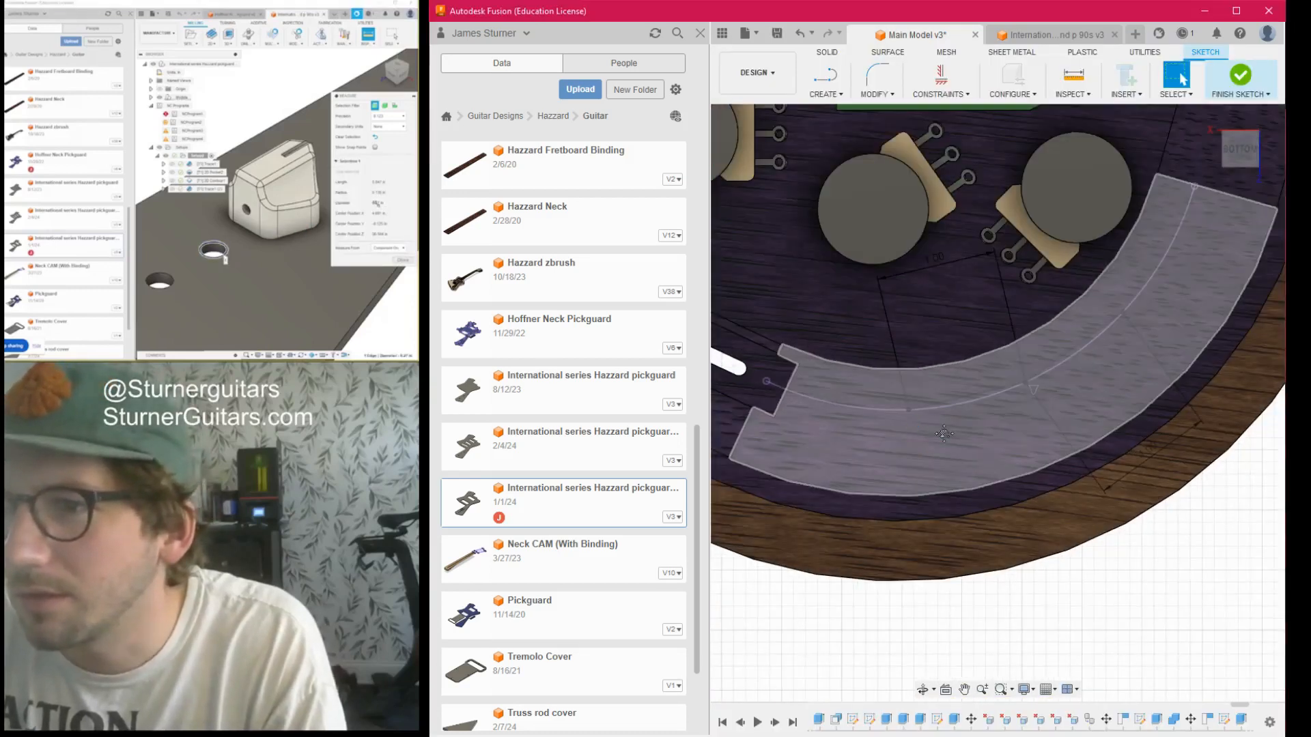
{"action": "middle_click_drag", "start_coordinate": [928, 450], "coordinate": [1065, 492]}
- Draw a small dimensioned circle on each of the three spaced points along the arc beside the slot
{"action": "key", "text": "c"}
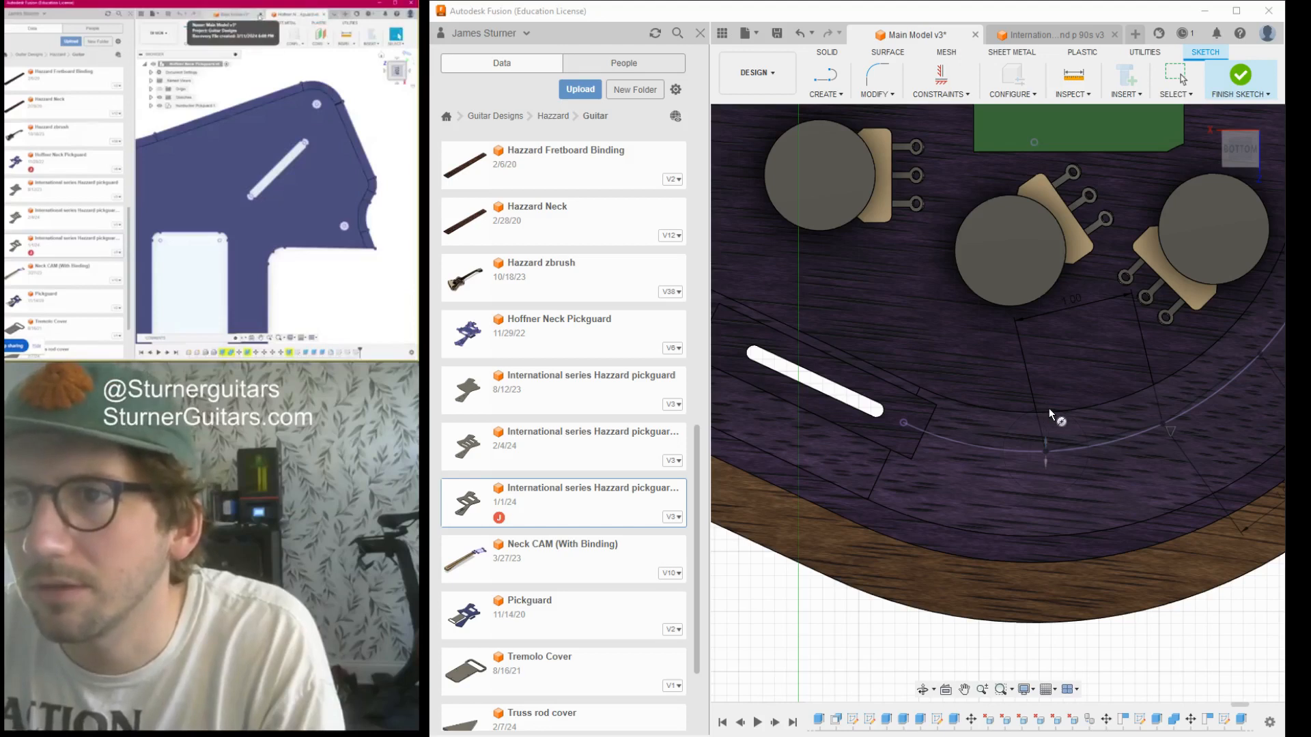
{"action": "left_click", "coordinate": [1049, 414]}
{"action": "key", "text": "Escape"}
{"action": "scroll", "coordinate": [1031, 440], "scroll_direction": "down", "scroll_amount": 2}
{"action": "middle_click_drag", "start_coordinate": [1059, 462], "coordinate": [891, 465]}
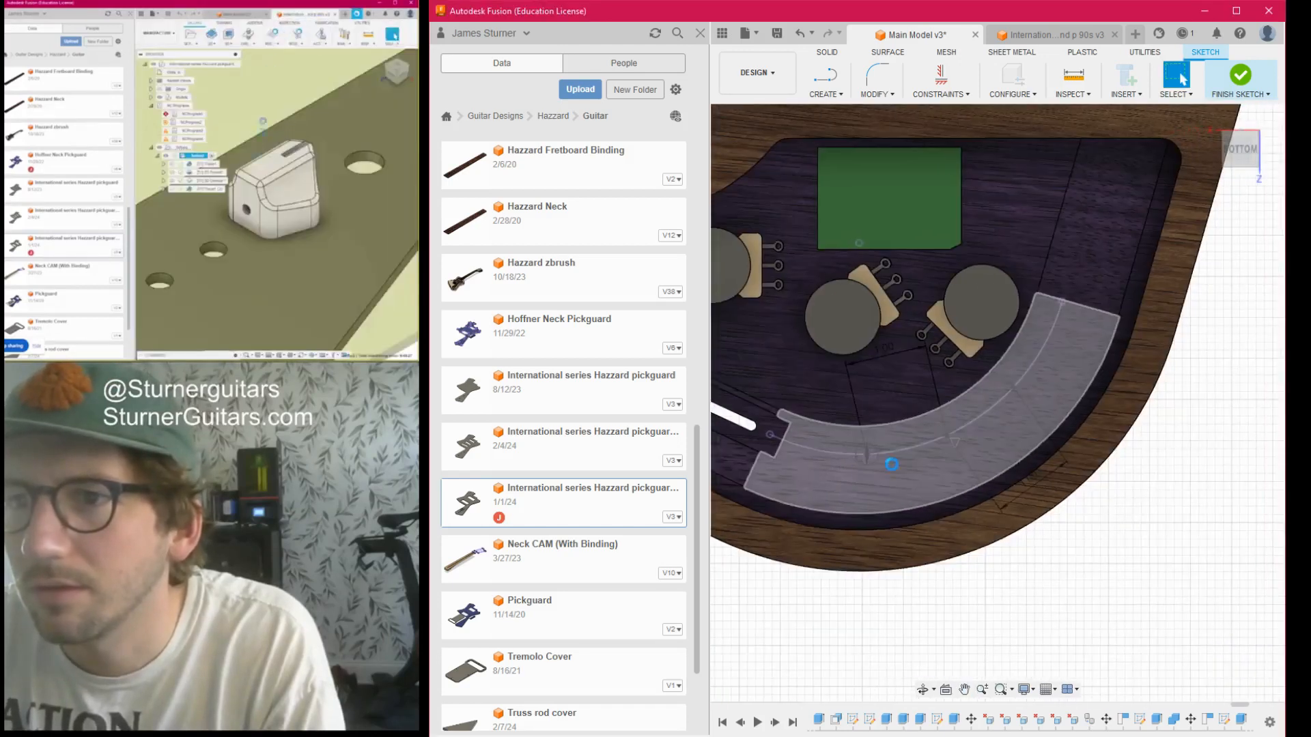
{"action": "key", "text": "c"}
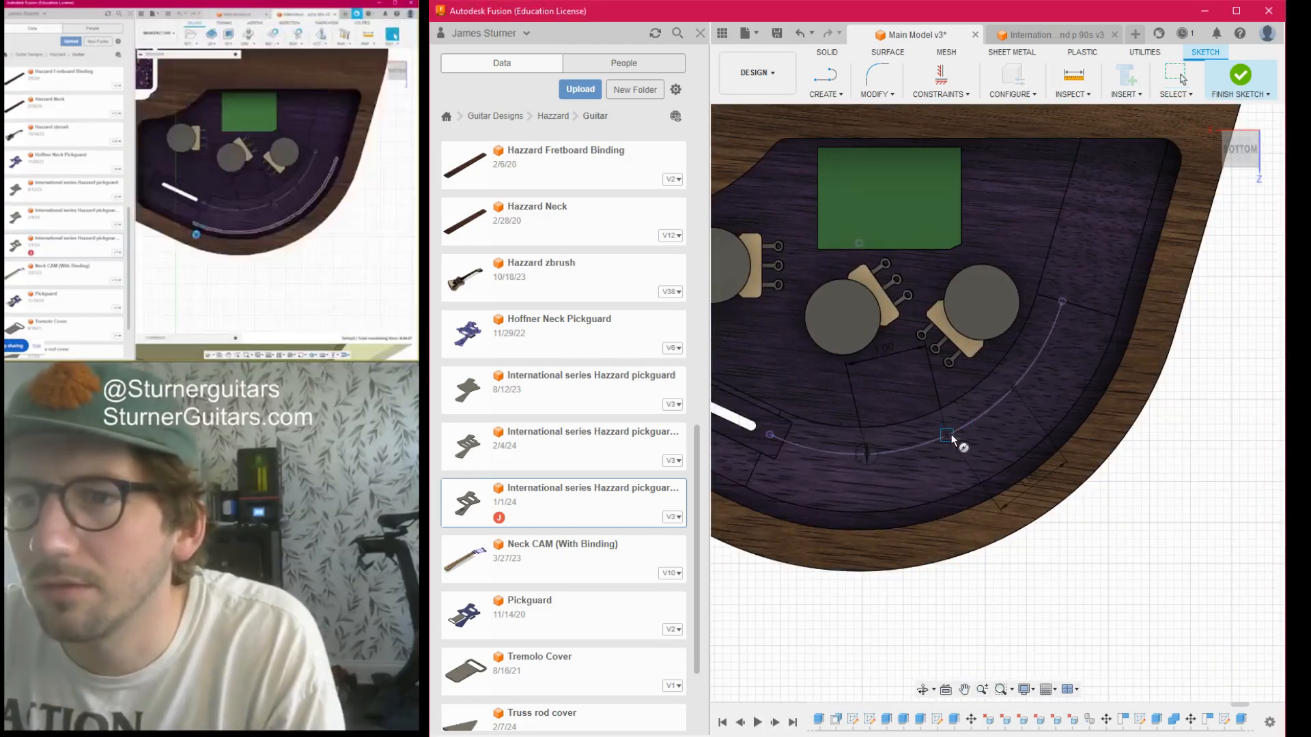
{"action": "key", "text": "Escape"}
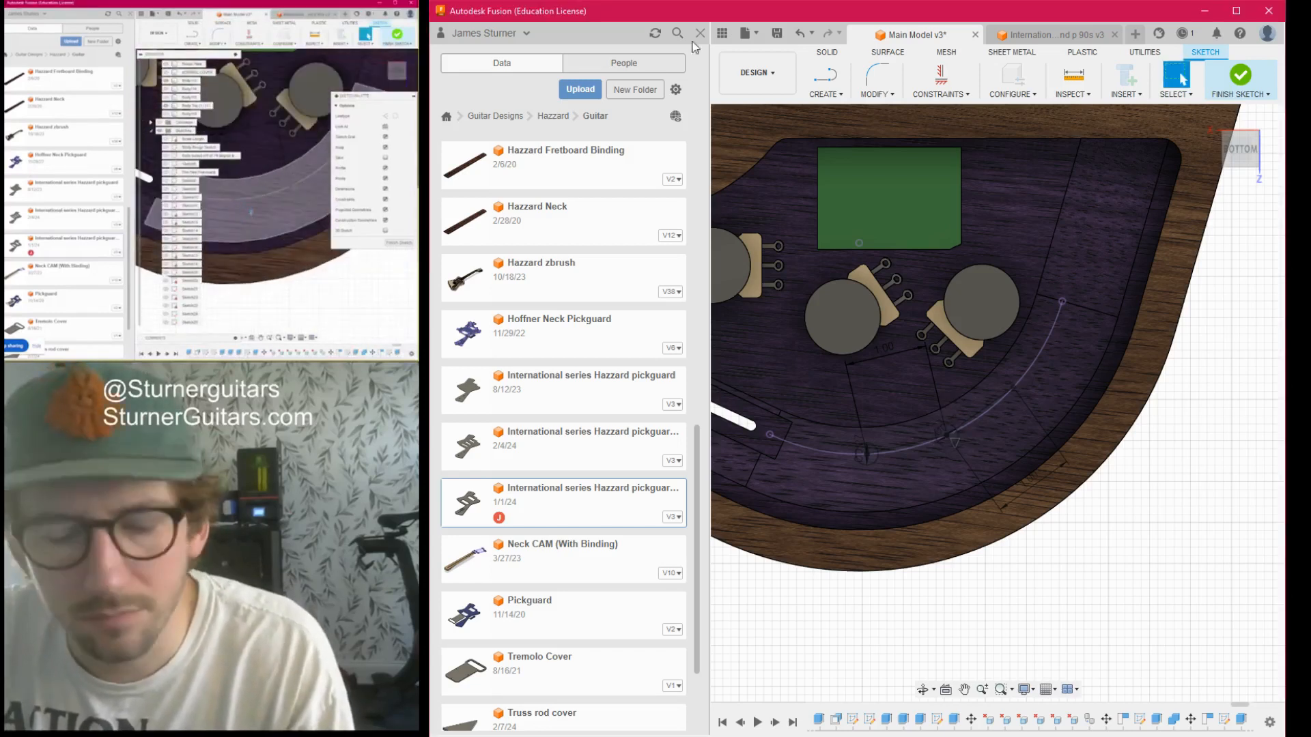
{"action": "left_click", "coordinate": [700, 33]}
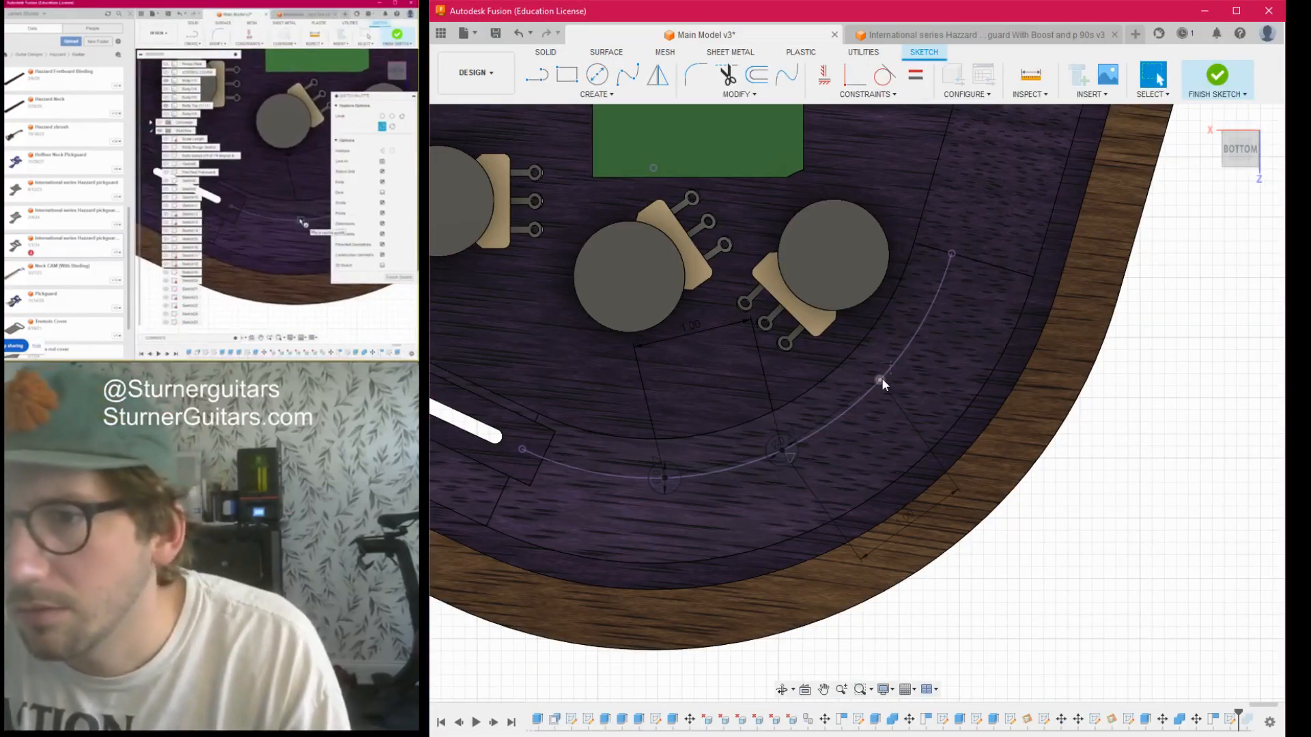
{"action": "key", "text": "c"}
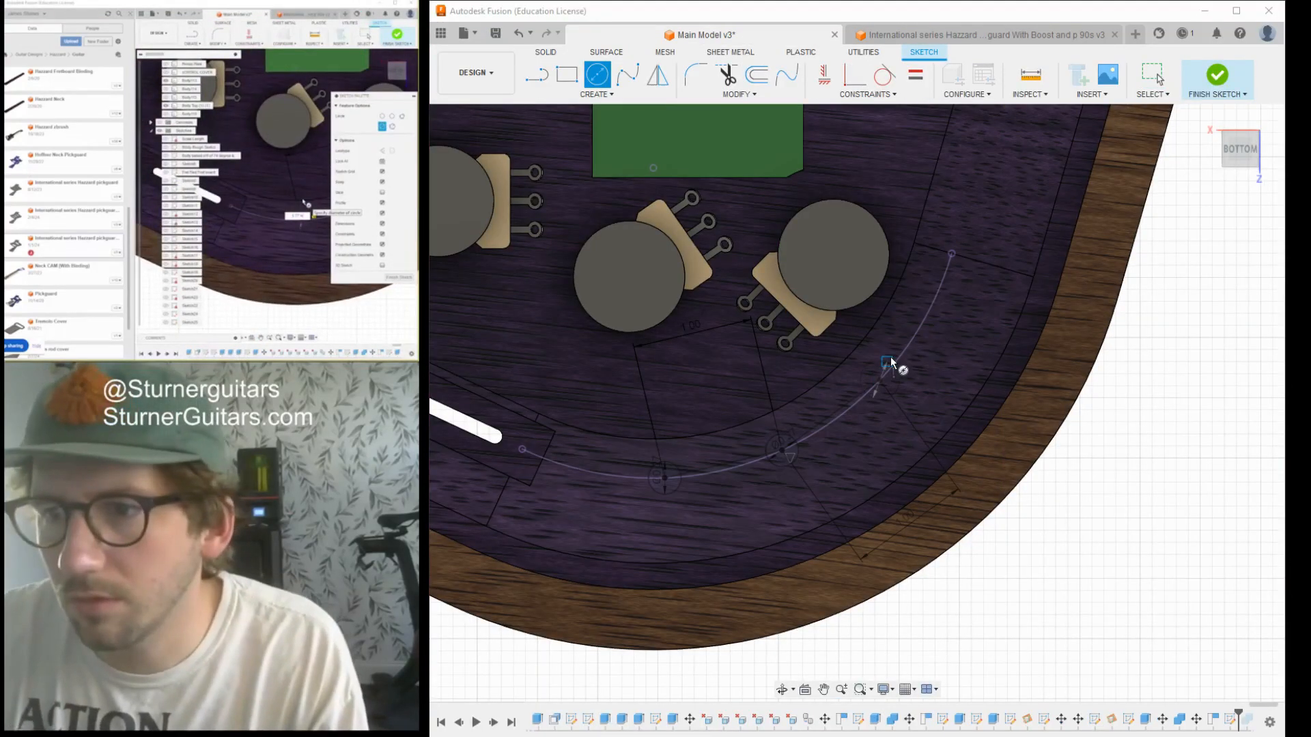
{"action": "key", "text": "Escape"}
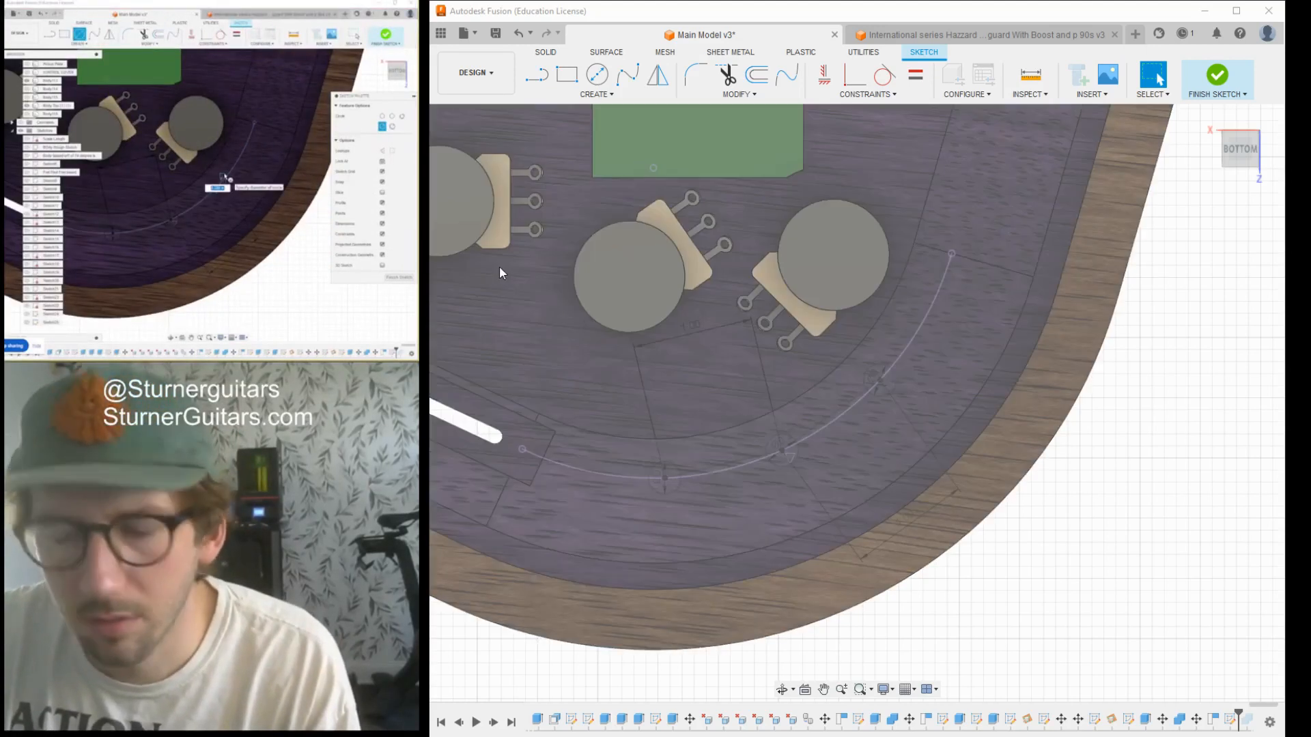
- Hide the guitar's top body and start an extrusion with the upper part of the circle nearest the slot
{"action": "left_click", "coordinate": [498, 265]}
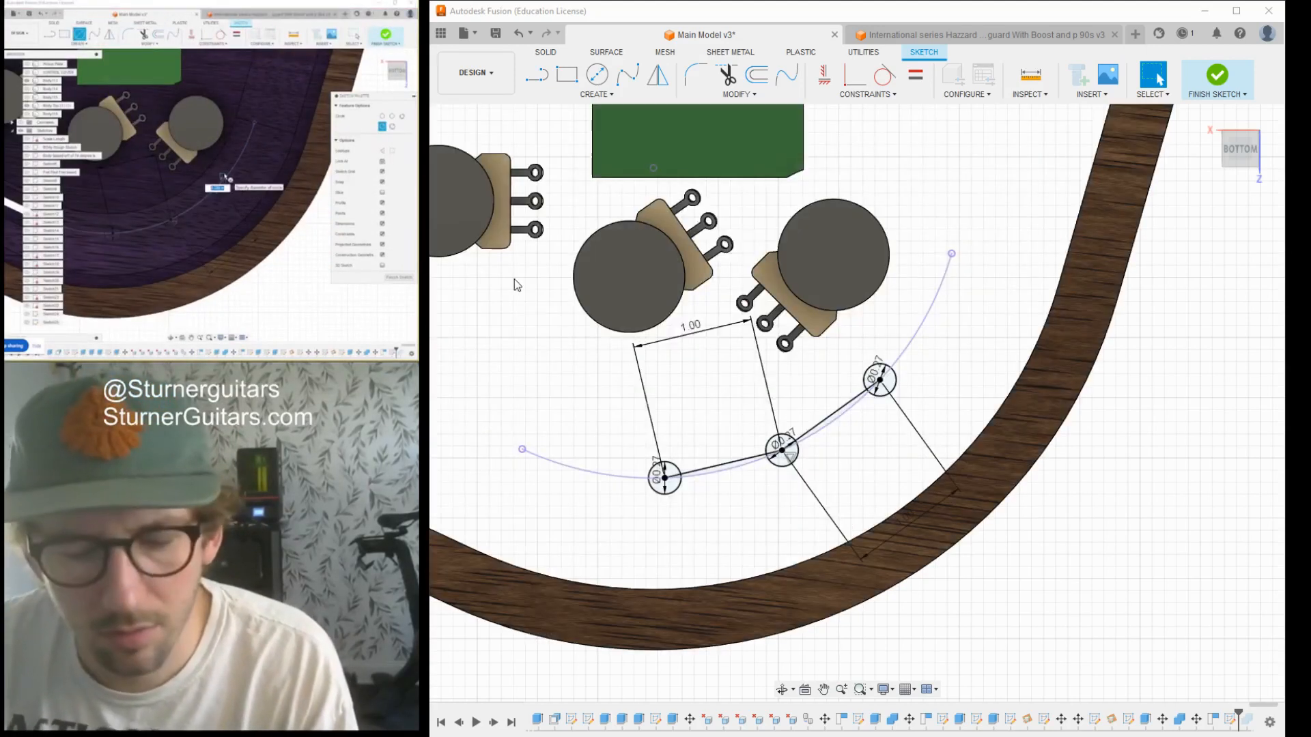
{"action": "key", "text": "e"}
{"action": "scroll", "coordinate": [668, 464], "scroll_direction": "up", "scroll_amount": 3}
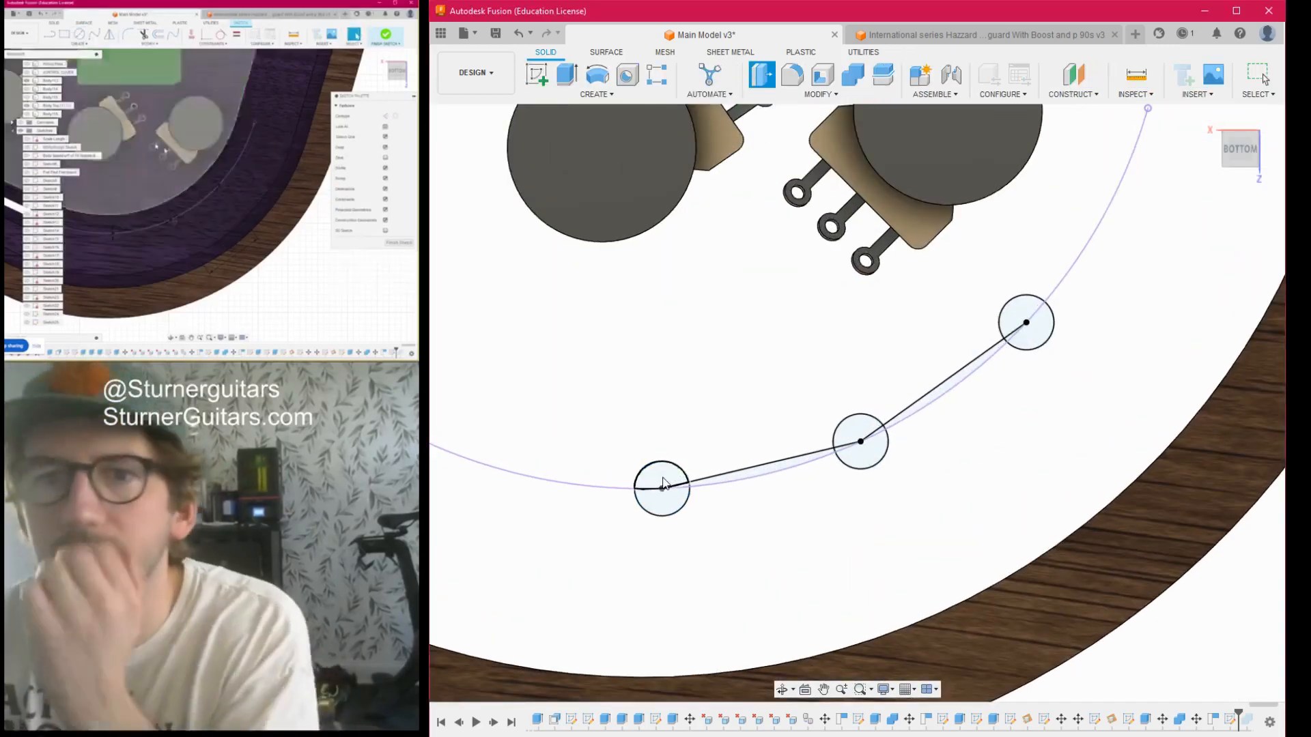
{"action": "left_click", "coordinate": [662, 480]}
{"action": "scroll", "coordinate": [662, 493], "scroll_direction": "up", "scroll_amount": 4}
{"action": "scroll", "coordinate": [687, 485], "scroll_direction": "up", "scroll_amount": 3}
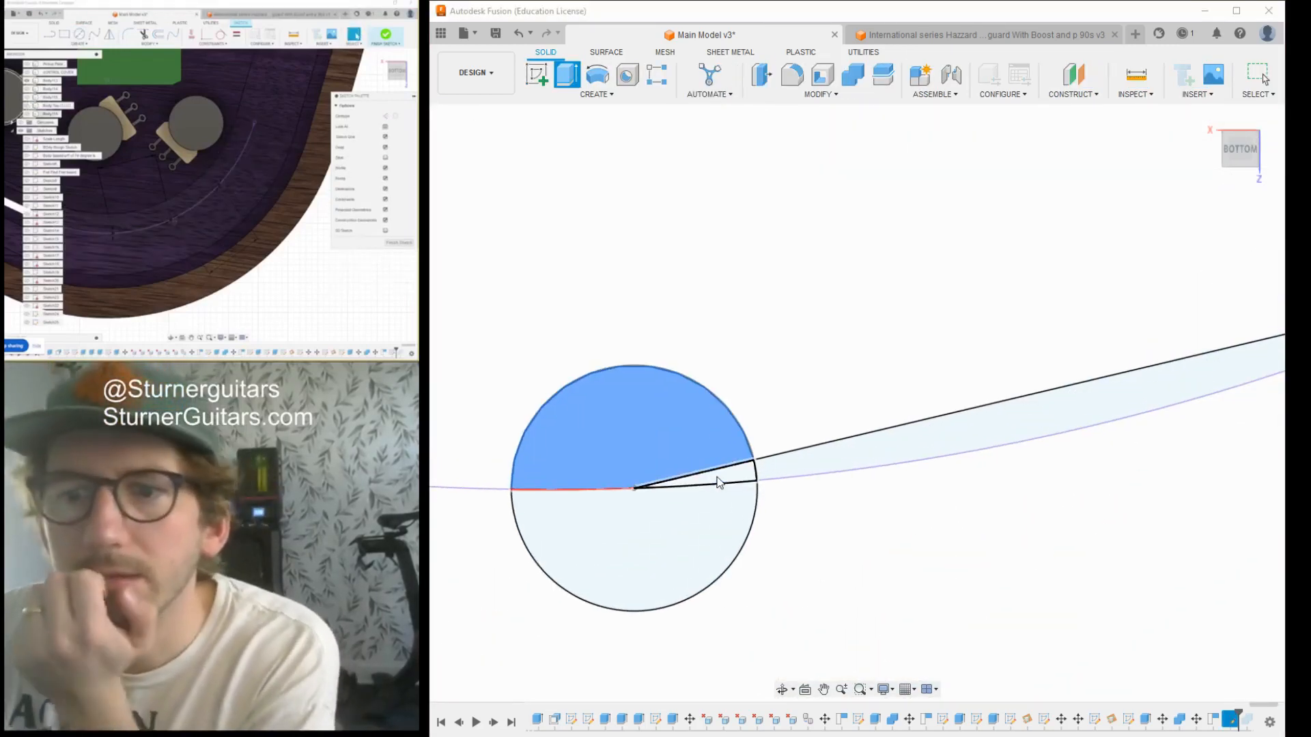
- Add all segments of the middle circle to the extrusion profiles
{"action": "scroll", "coordinate": [716, 478], "scroll_direction": "down", "scroll_amount": 6}
{"action": "scroll", "coordinate": [949, 445], "scroll_direction": "up", "scroll_amount": 2}
{"action": "left_click", "coordinate": [903, 420]}
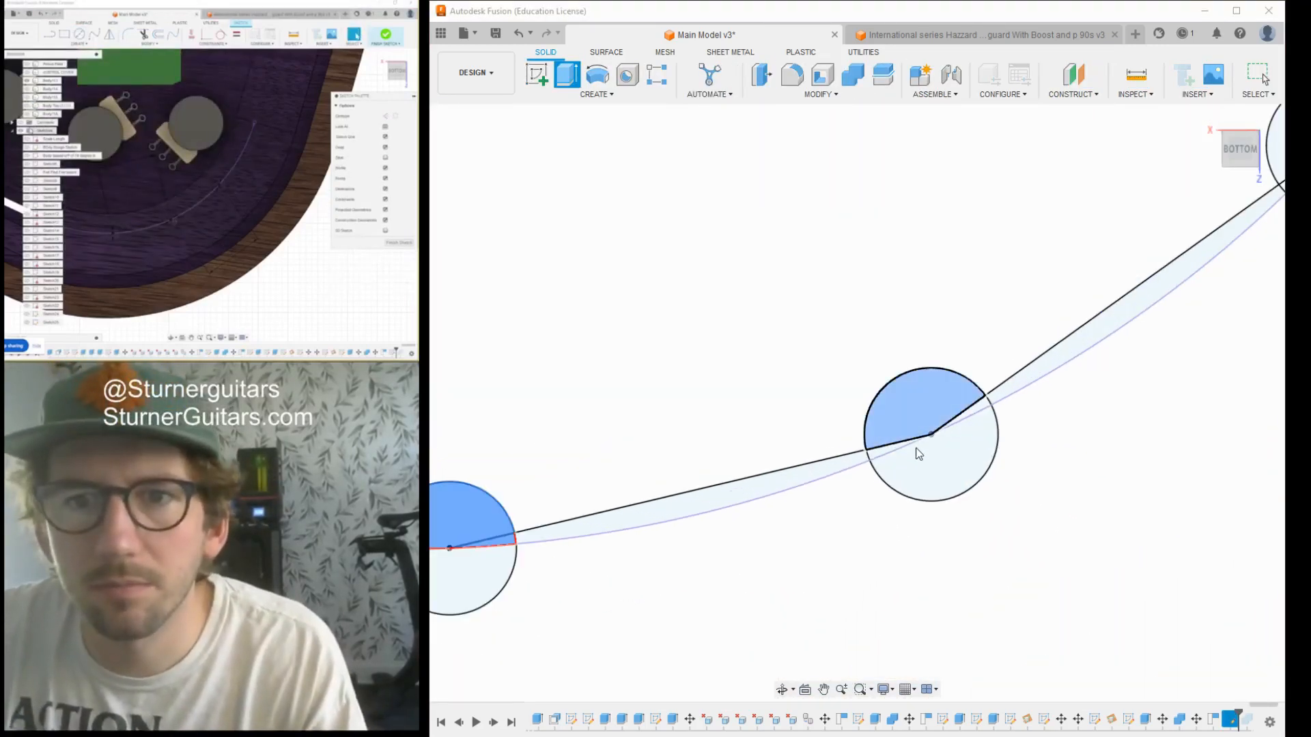
{"action": "left_click", "coordinate": [897, 456]}
{"action": "left_click", "coordinate": [896, 455]}
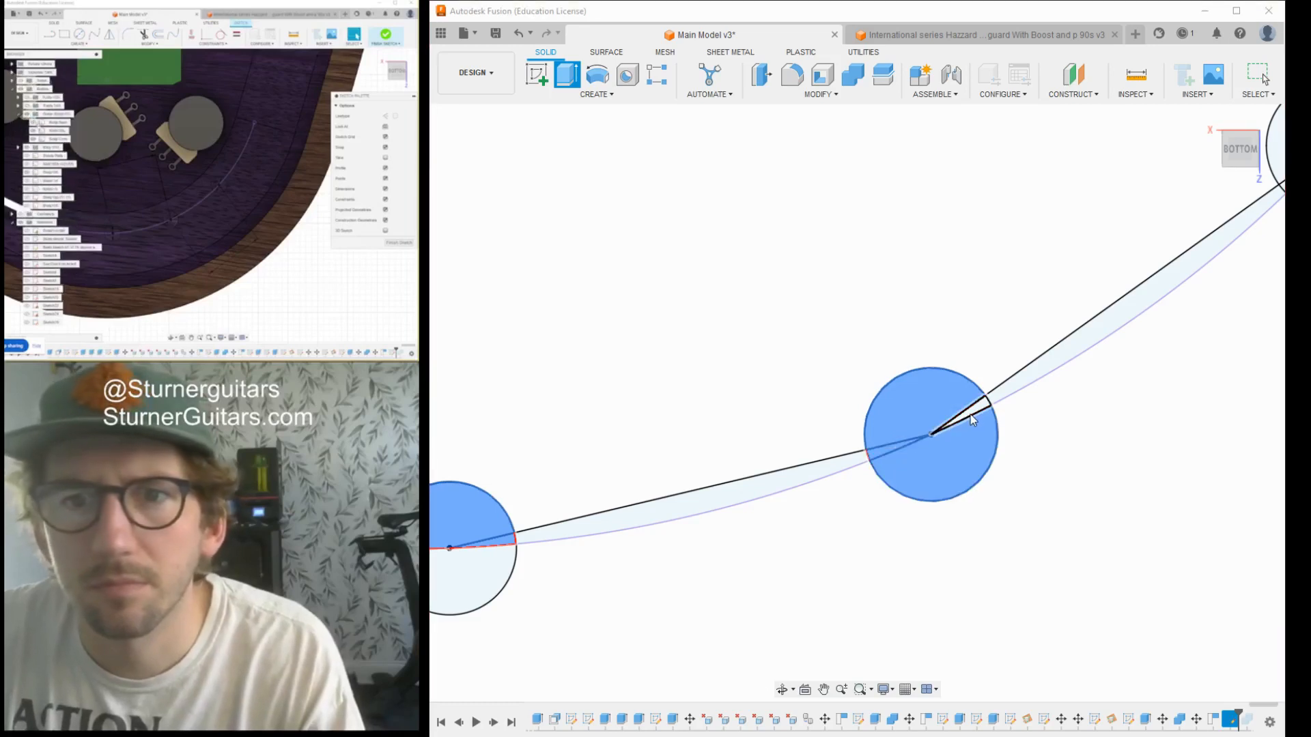
{"action": "left_click", "coordinate": [949, 425]}
- Add all segments of the circle farthest from the slot to the extrusion profiles
{"action": "scroll", "coordinate": [939, 448], "scroll_direction": "down", "scroll_amount": 5}
{"action": "middle_click_drag", "start_coordinate": [970, 444], "coordinate": [778, 523]}
{"action": "scroll", "coordinate": [892, 414], "scroll_direction": "up", "scroll_amount": 4}
{"action": "left_click", "coordinate": [845, 445]}
{"action": "scroll", "coordinate": [866, 468], "scroll_direction": "up", "scroll_amount": 4}
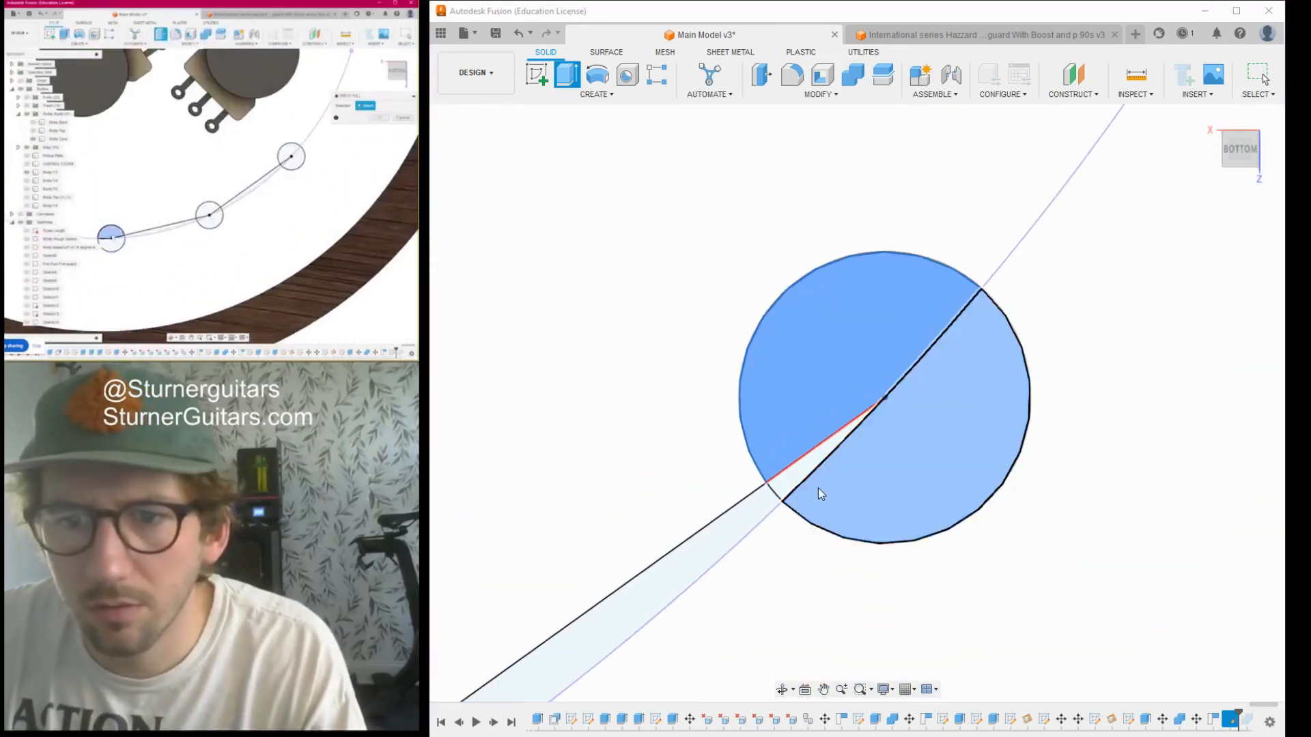
{"action": "left_click", "coordinate": [819, 492]}
{"action": "scroll", "coordinate": [800, 481], "scroll_direction": "down", "scroll_amount": 2}
{"action": "scroll", "coordinate": [798, 475], "scroll_direction": "down", "scroll_amount": 8}
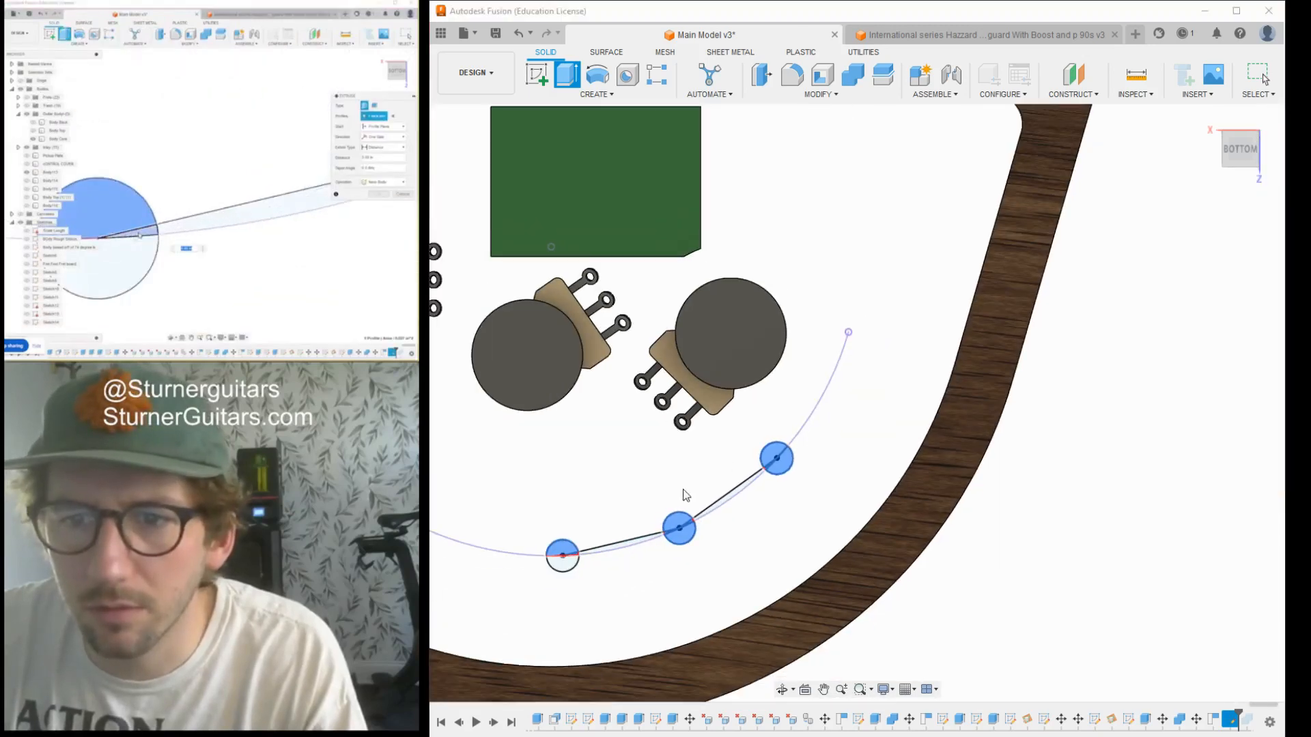
- Add the remaining segments of the circle nearest the slot to the extrusion profiles
{"action": "middle_click_drag", "start_coordinate": [604, 527], "coordinate": [799, 410]}
{"action": "scroll", "coordinate": [734, 445], "scroll_direction": "up", "scroll_amount": 4}
{"action": "scroll", "coordinate": [760, 452], "scroll_direction": "up", "scroll_amount": 2}
{"action": "scroll", "coordinate": [785, 439], "scroll_direction": "down", "scroll_amount": 7}
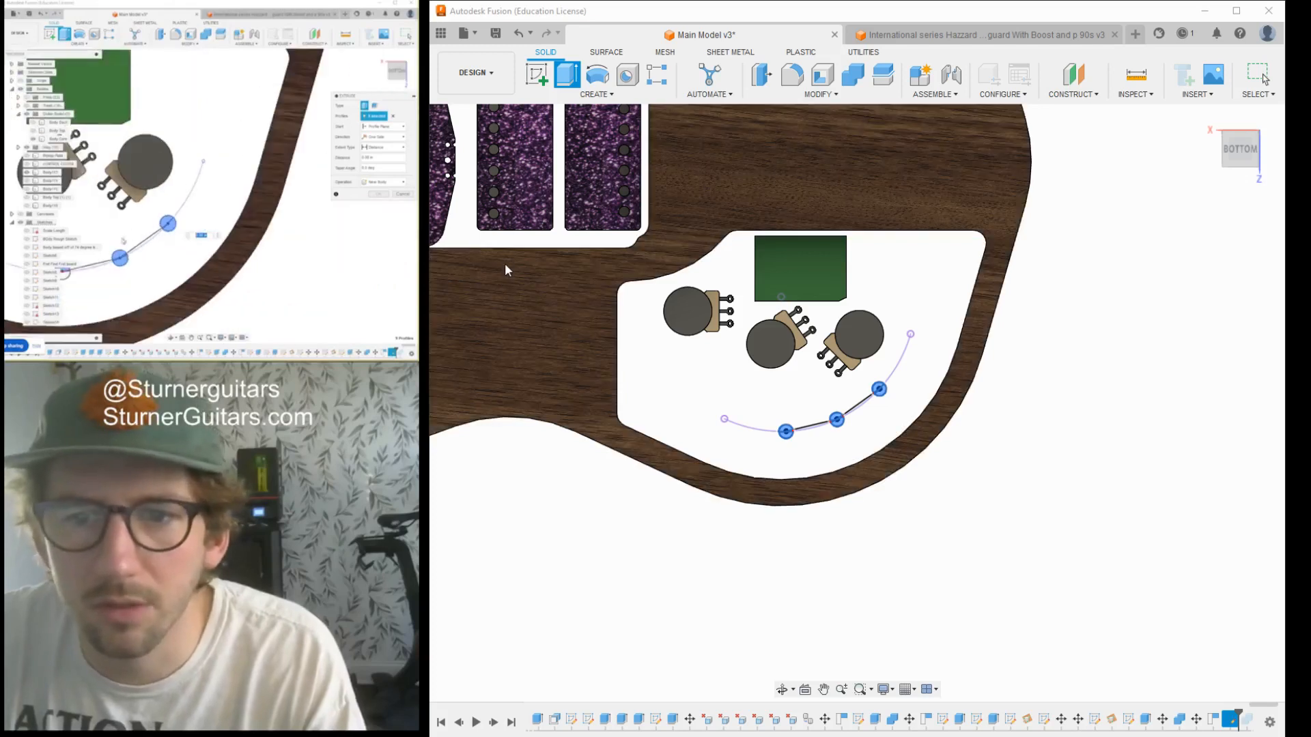
- Show the guitar's top body again and extrude the three circles as cuts through it
{"action": "left_click", "coordinate": [502, 268]}
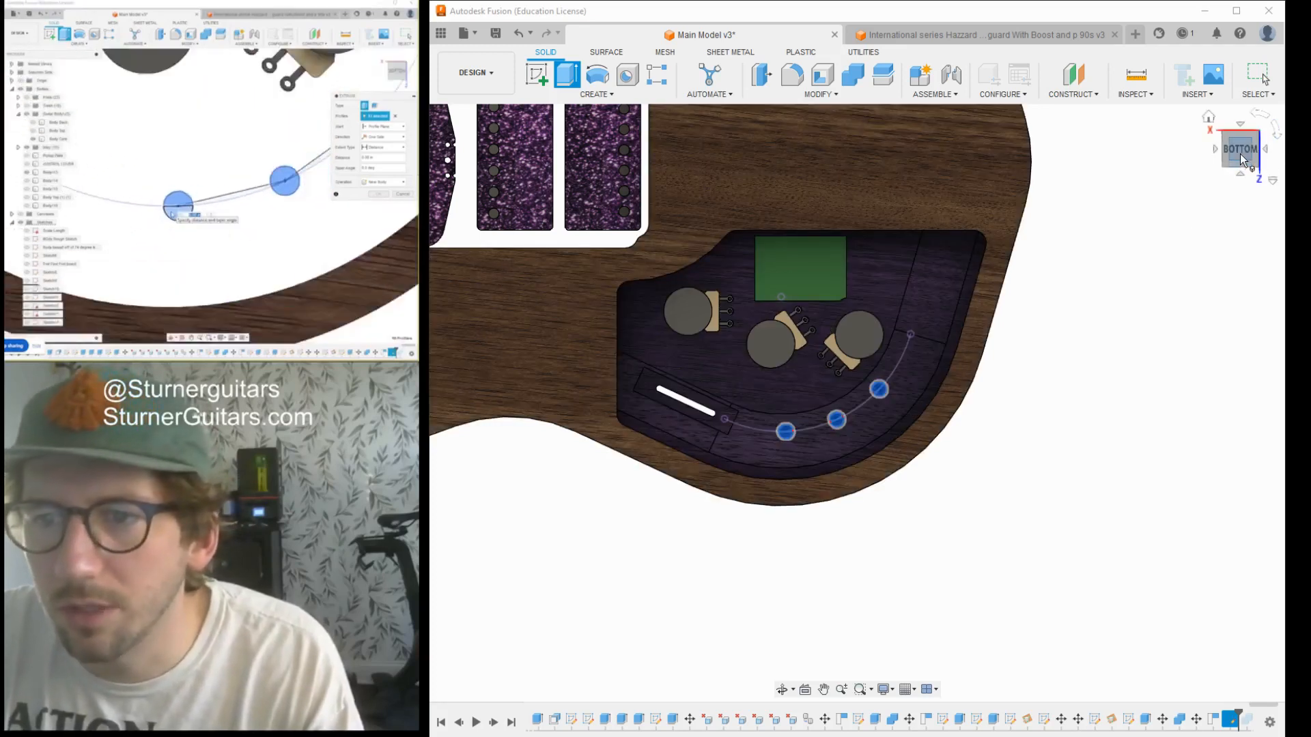
{"action": "left_click_drag", "start_coordinate": [1233, 154], "coordinate": [1068, 226]}
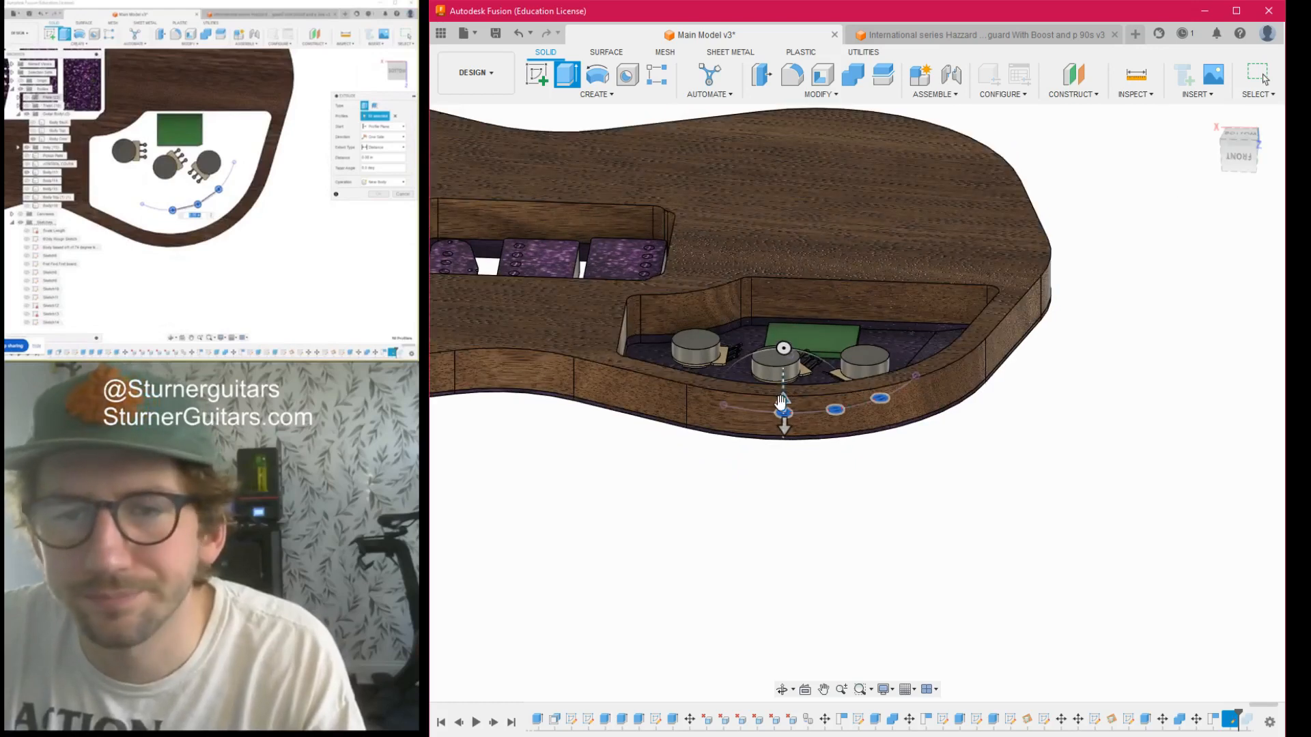
{"action": "left_click_drag", "start_coordinate": [782, 401], "coordinate": [773, 303]}
{"action": "left_click", "coordinate": [1202, 445]}
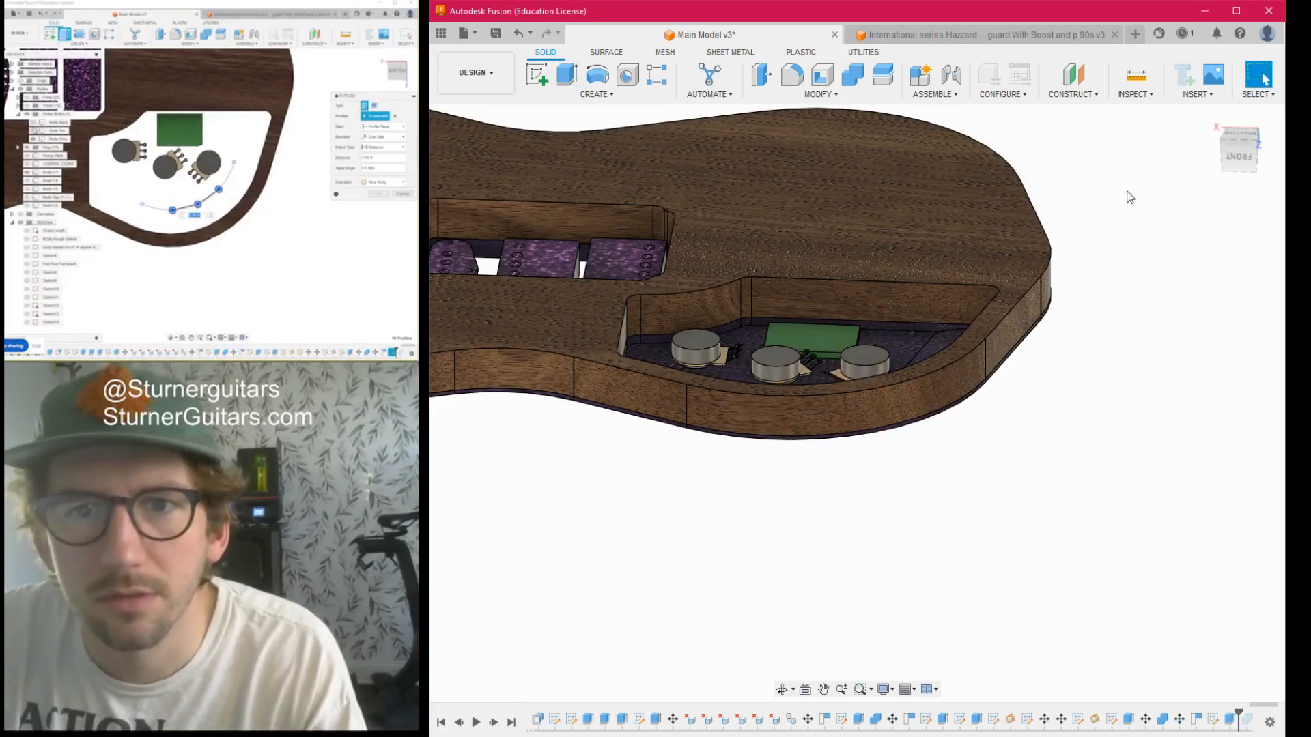
- Examine the three new holes in the cavity floor in relation to the slot and the potentiometers
{"action": "left_click", "coordinate": [1239, 135]}
{"action": "mouse_move", "coordinate": [856, 401]}
{"action": "middle_mouse_down", "text": "shift"}
{"action": "mouse_move", "coordinate": [881, 362]}
{"action": "mouse_move", "coordinate": [1031, 393]}
{"action": "mouse_move", "coordinate": [1044, 349]}
{"action": "mouse_move", "coordinate": [1010, 264]}
{"action": "middle_mouse_up", "text": "shift"}
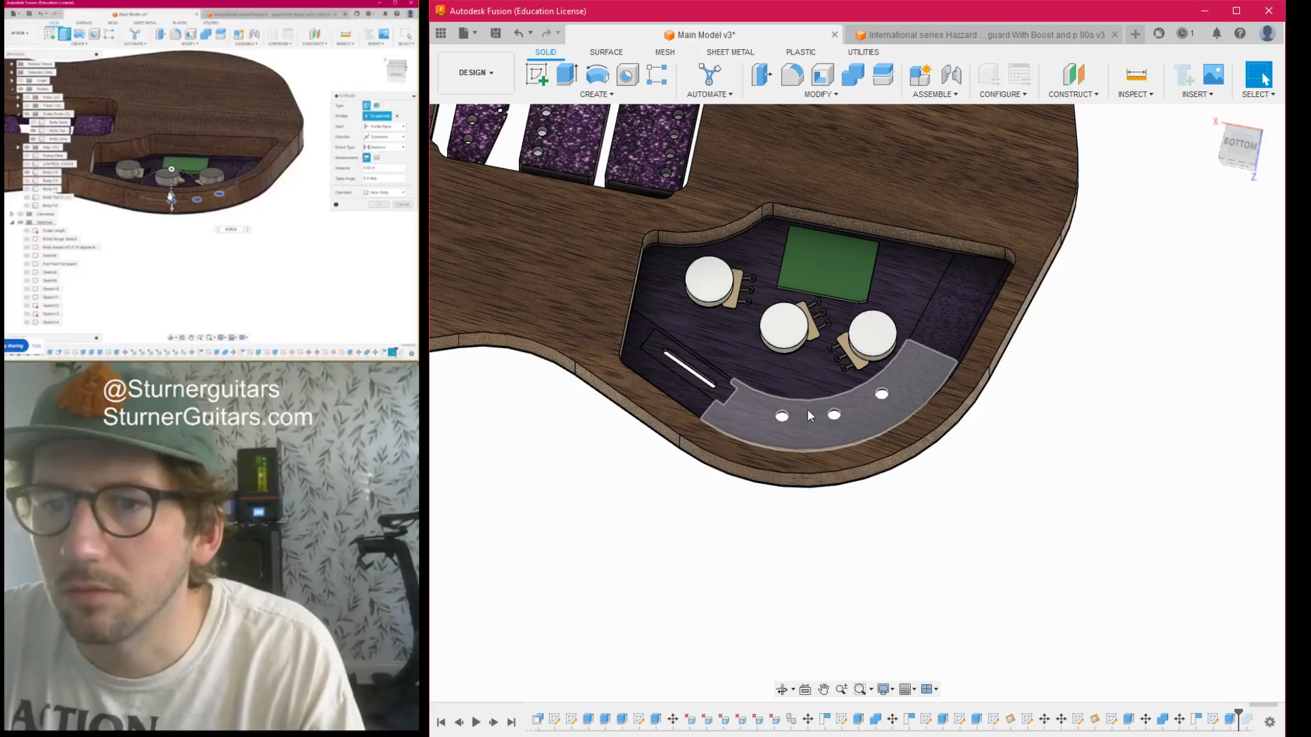
{"action": "scroll", "coordinate": [780, 404], "scroll_direction": "up", "scroll_amount": 5}
{"action": "scroll", "coordinate": [780, 403], "scroll_direction": "down", "scroll_amount": 5}
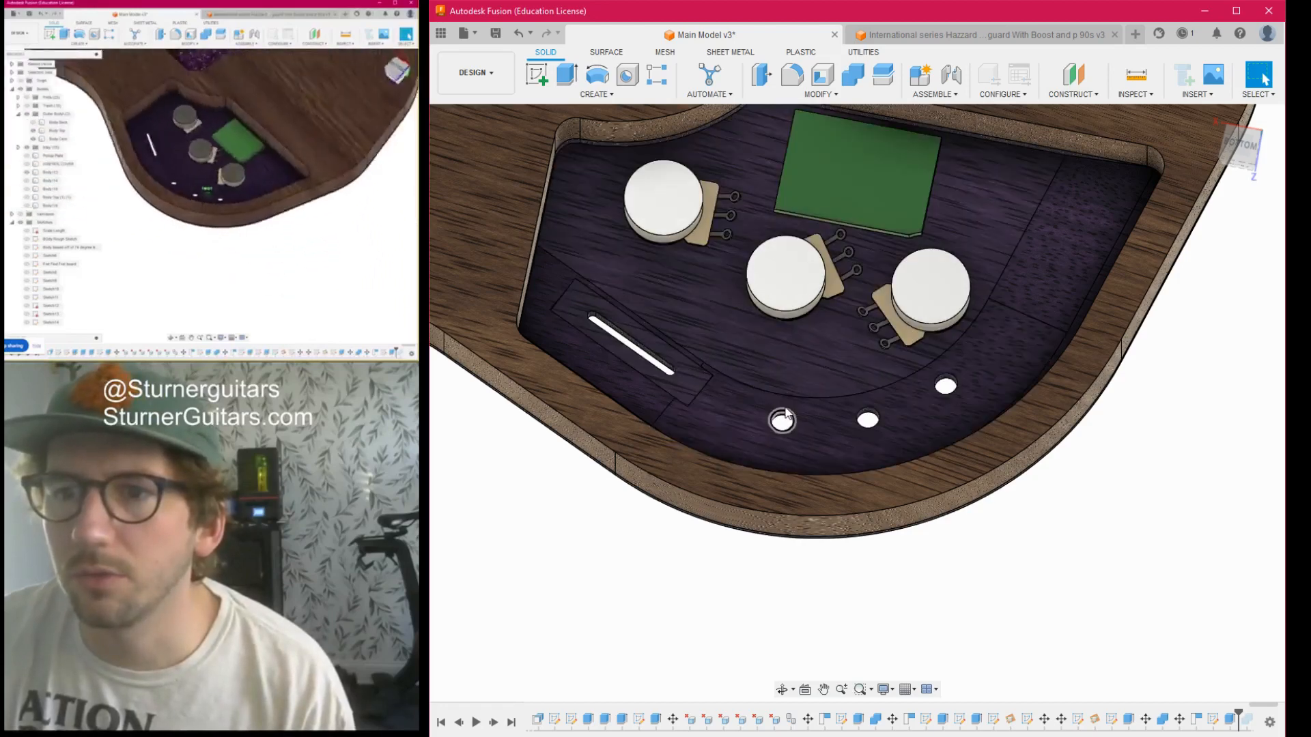
{"action": "scroll", "coordinate": [797, 412], "scroll_direction": "up", "scroll_amount": 2}
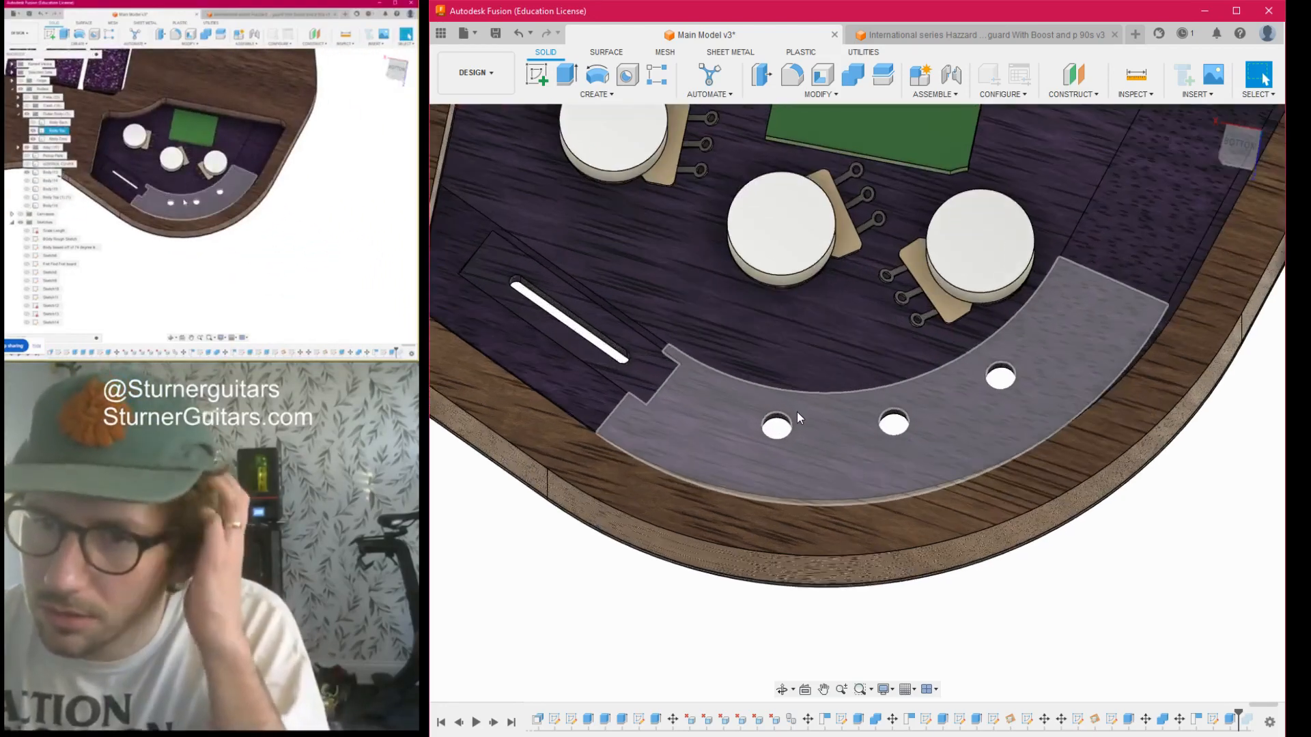
{"action": "scroll", "coordinate": [797, 412], "scroll_direction": "down", "scroll_amount": 3}
{"action": "mouse_move", "coordinate": [1244, 149]}
{"action": "left_mouse_down"}
{"action": "mouse_move", "coordinate": [1217, 176]}
{"action": "mouse_move", "coordinate": [1161, 176]}
{"action": "mouse_move", "coordinate": [1152, 151]}
{"action": "left_mouse_up"}
{"action": "scroll", "coordinate": [974, 358], "scroll_direction": "down", "scroll_amount": 2}
{"action": "scroll", "coordinate": [987, 346], "scroll_direction": "down", "scroll_amount": 4}
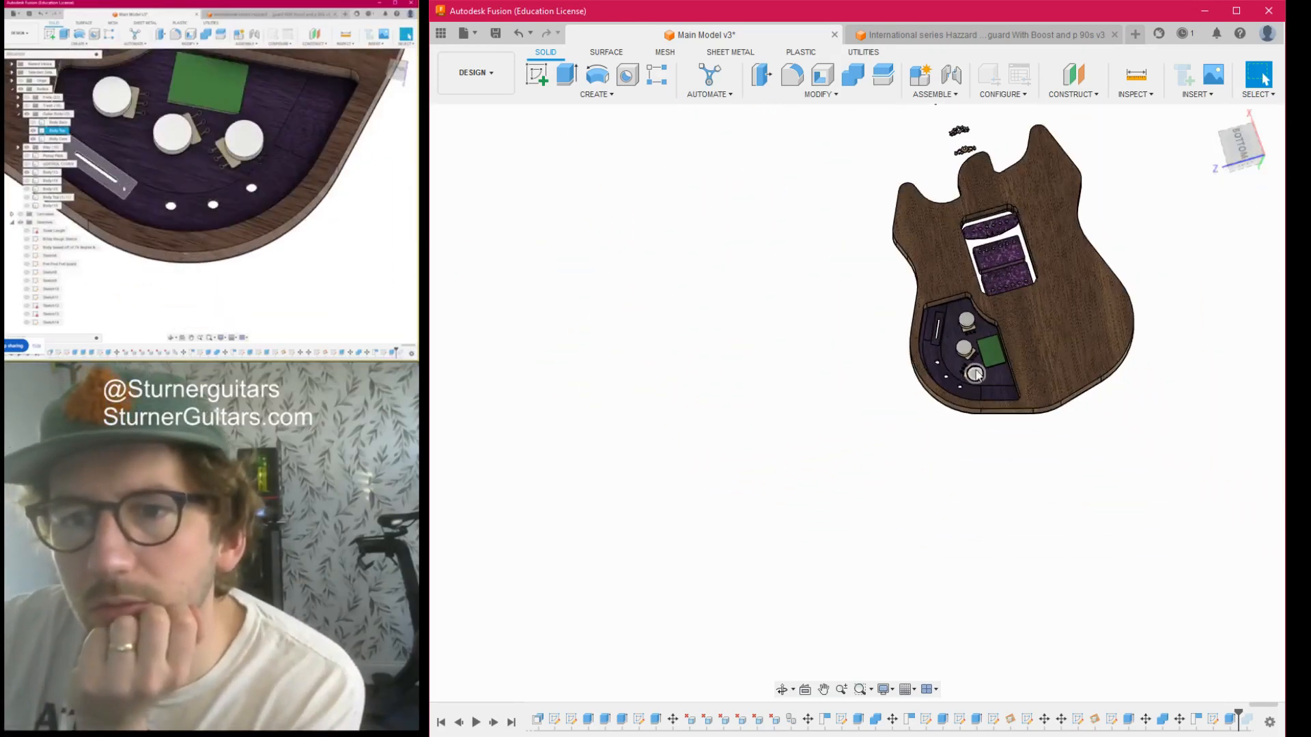
{"action": "scroll", "coordinate": [976, 374], "scroll_direction": "up", "scroll_amount": 3}
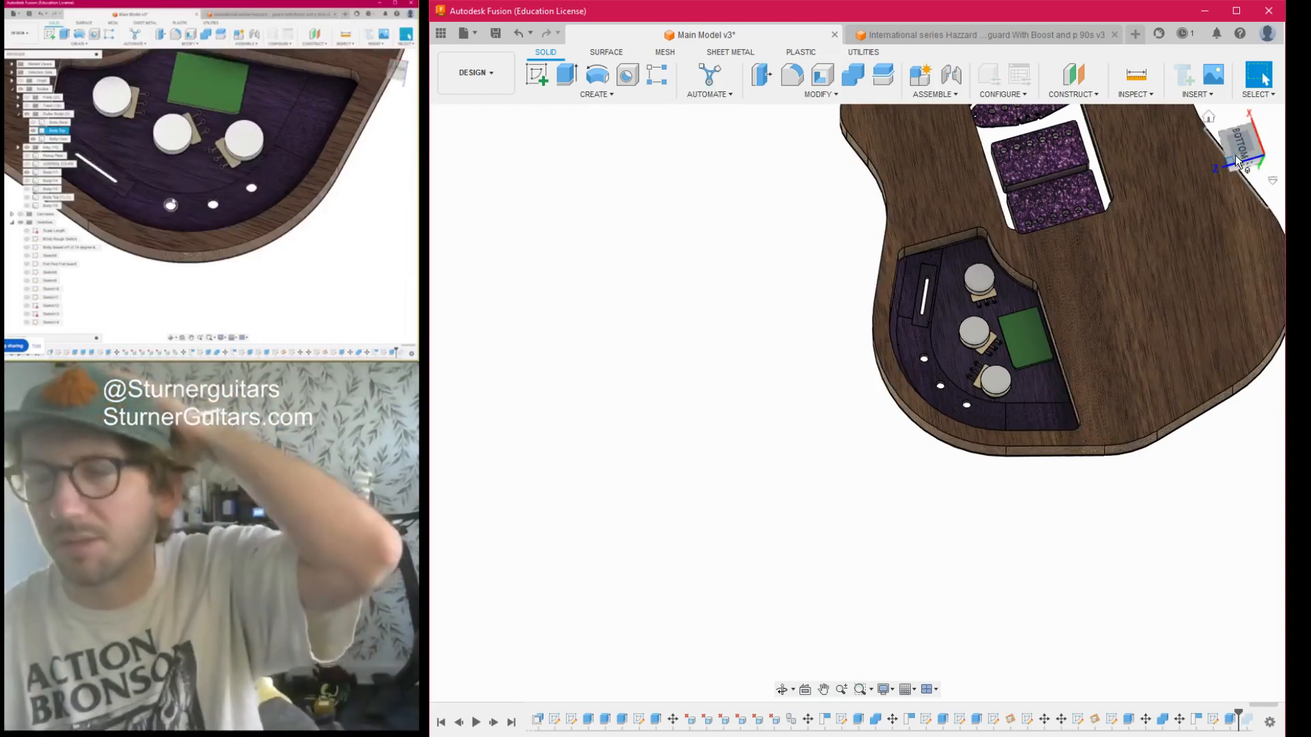
- Compare the control layout from the back and front of the guitar body, finishing with a straight top view
{"action": "left_click", "coordinate": [1235, 155]}
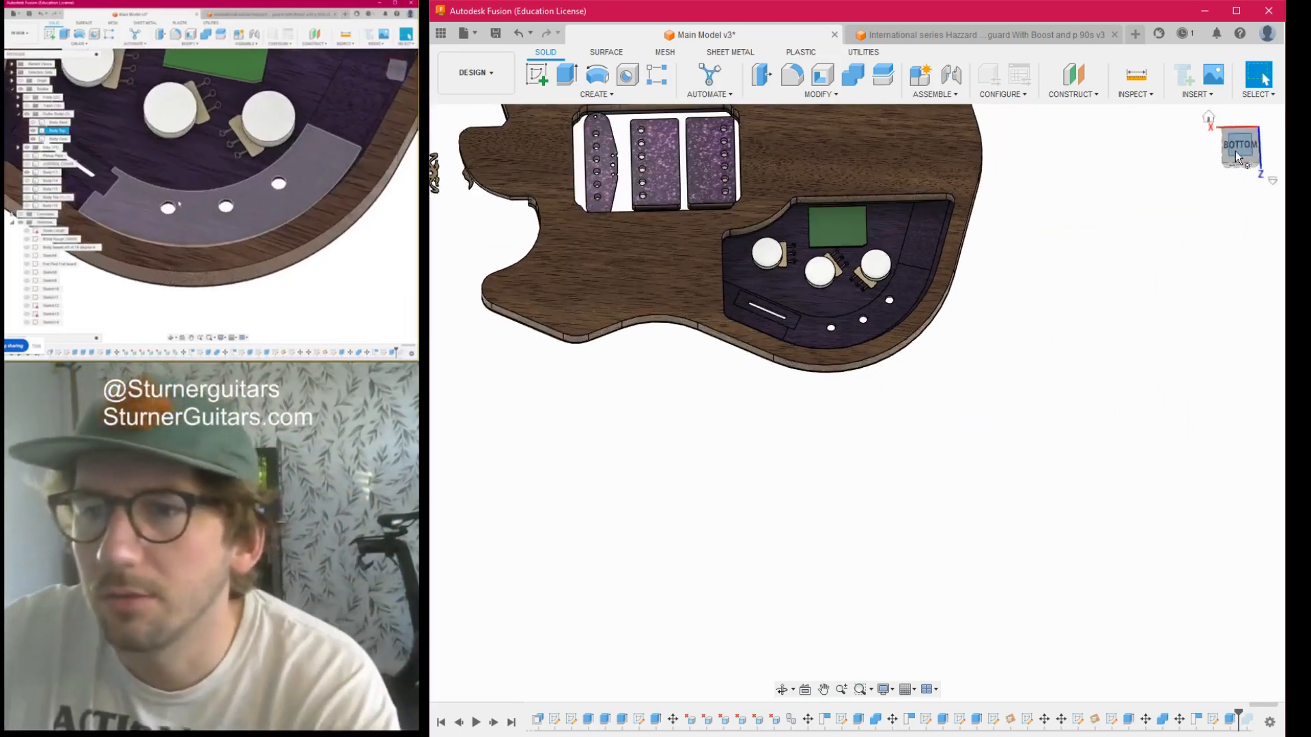
{"action": "scroll", "coordinate": [1015, 339], "scroll_direction": "down", "scroll_amount": 1}
{"action": "middle_click_drag", "start_coordinate": [1016, 339], "coordinate": [1090, 456]}
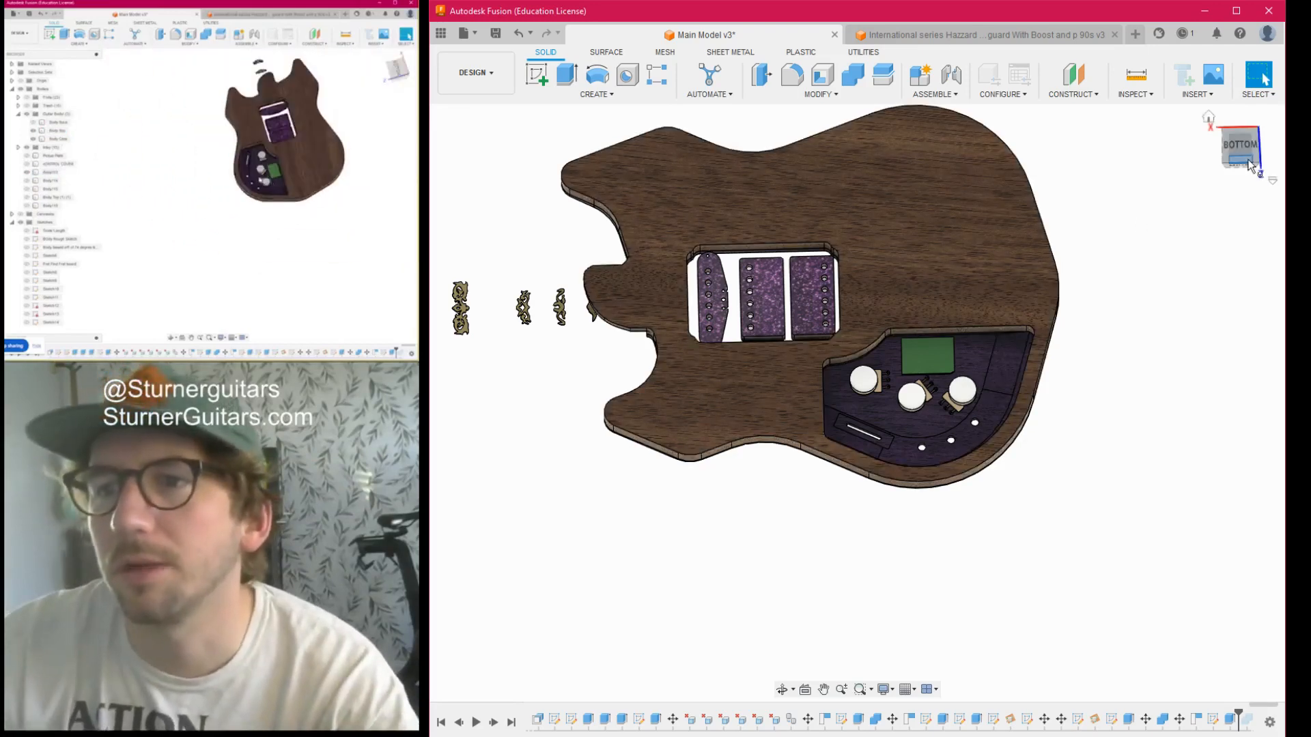
{"action": "mouse_move", "coordinate": [1246, 153]}
{"action": "left_mouse_down"}
{"action": "mouse_move", "coordinate": [1280, 266]}
{"action": "mouse_move", "coordinate": [1304, 232]}
{"action": "mouse_move", "coordinate": [1303, 255]}
{"action": "left_mouse_up"}
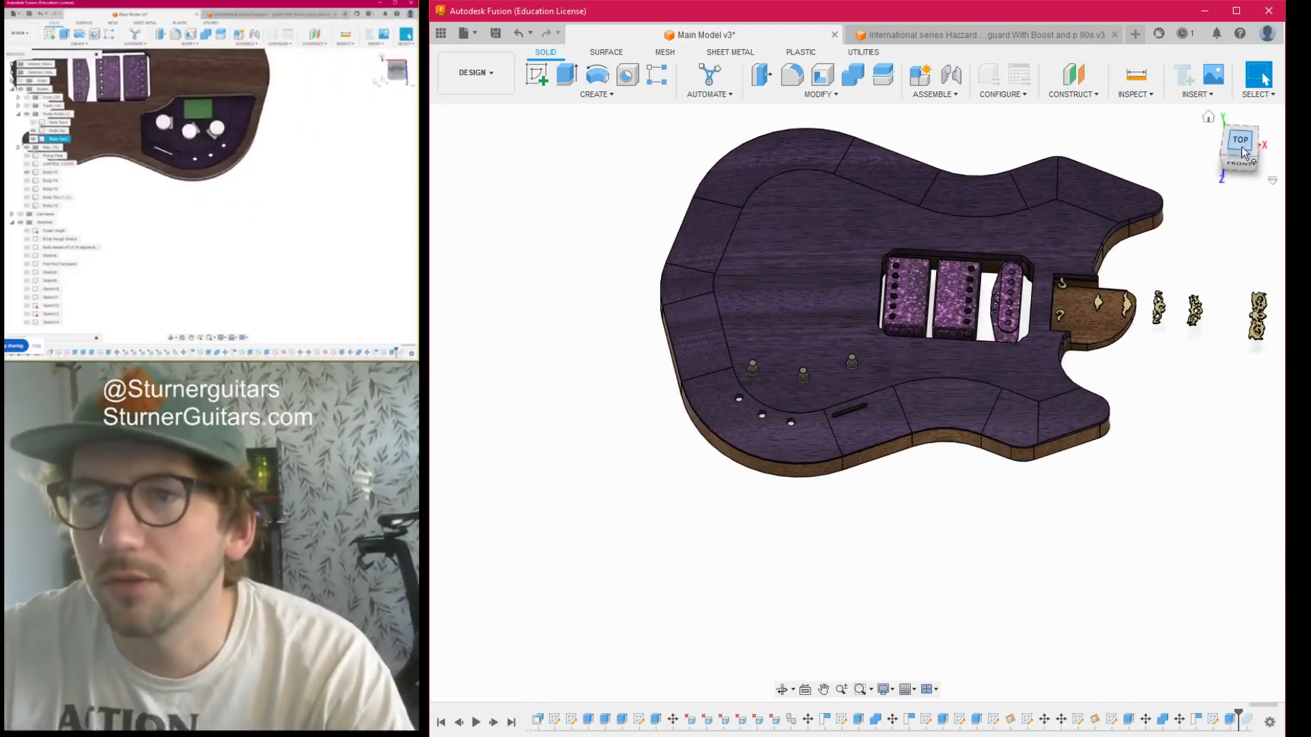
{"action": "left_click_drag", "start_coordinate": [1251, 142], "coordinate": [1229, 25]}
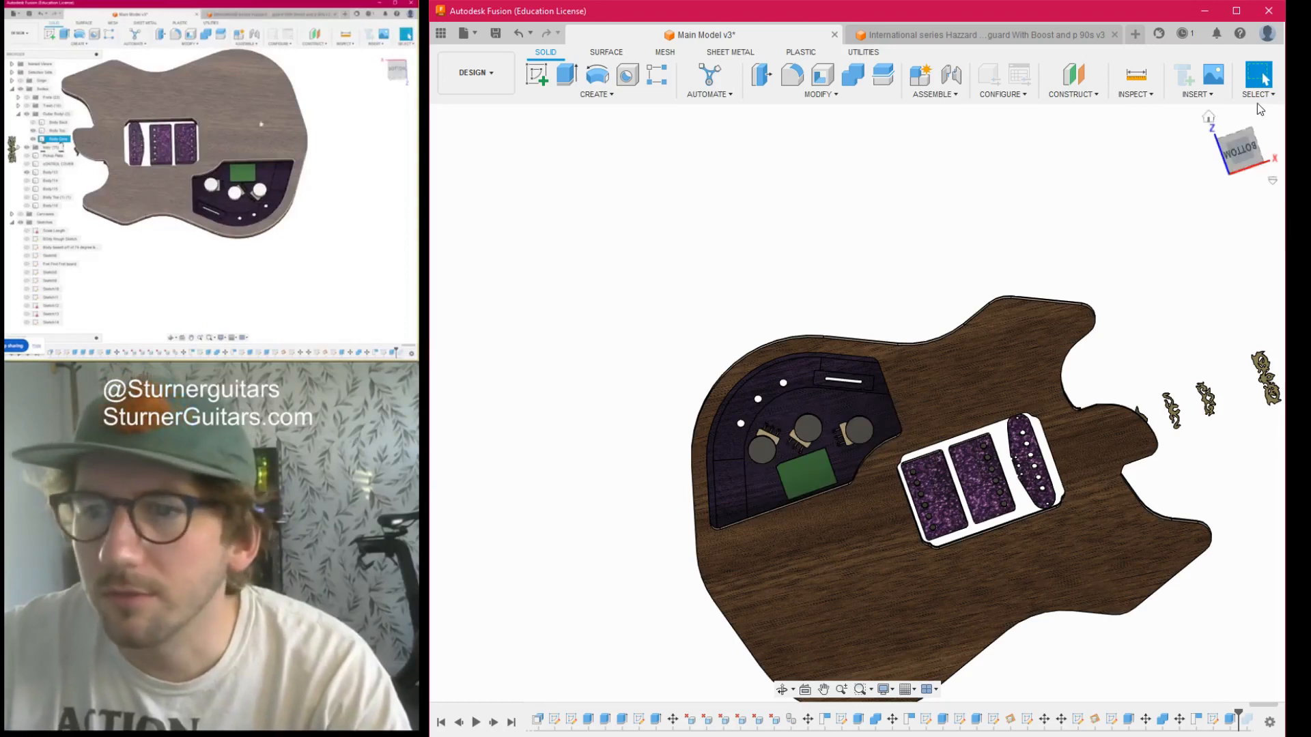
{"action": "left_click_drag", "start_coordinate": [1254, 147], "coordinate": [1258, 244]}
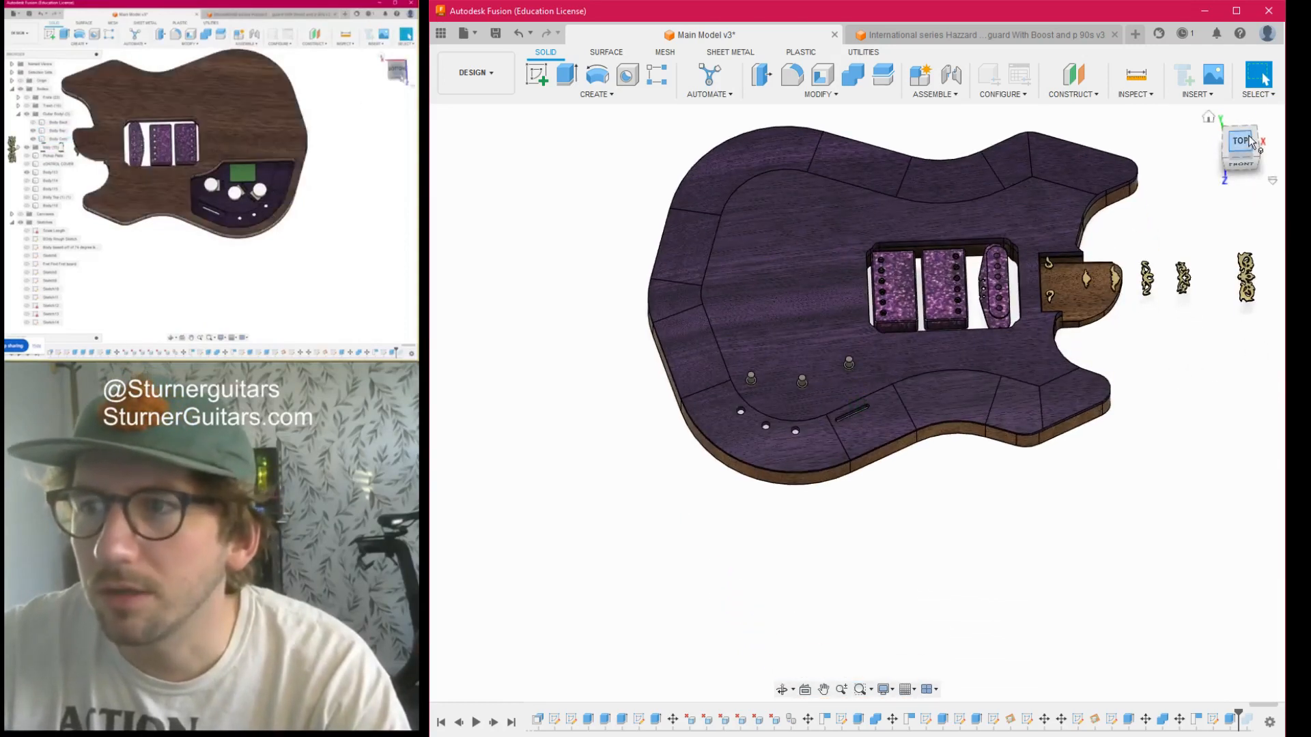
{"action": "left_click", "coordinate": [1250, 139]}
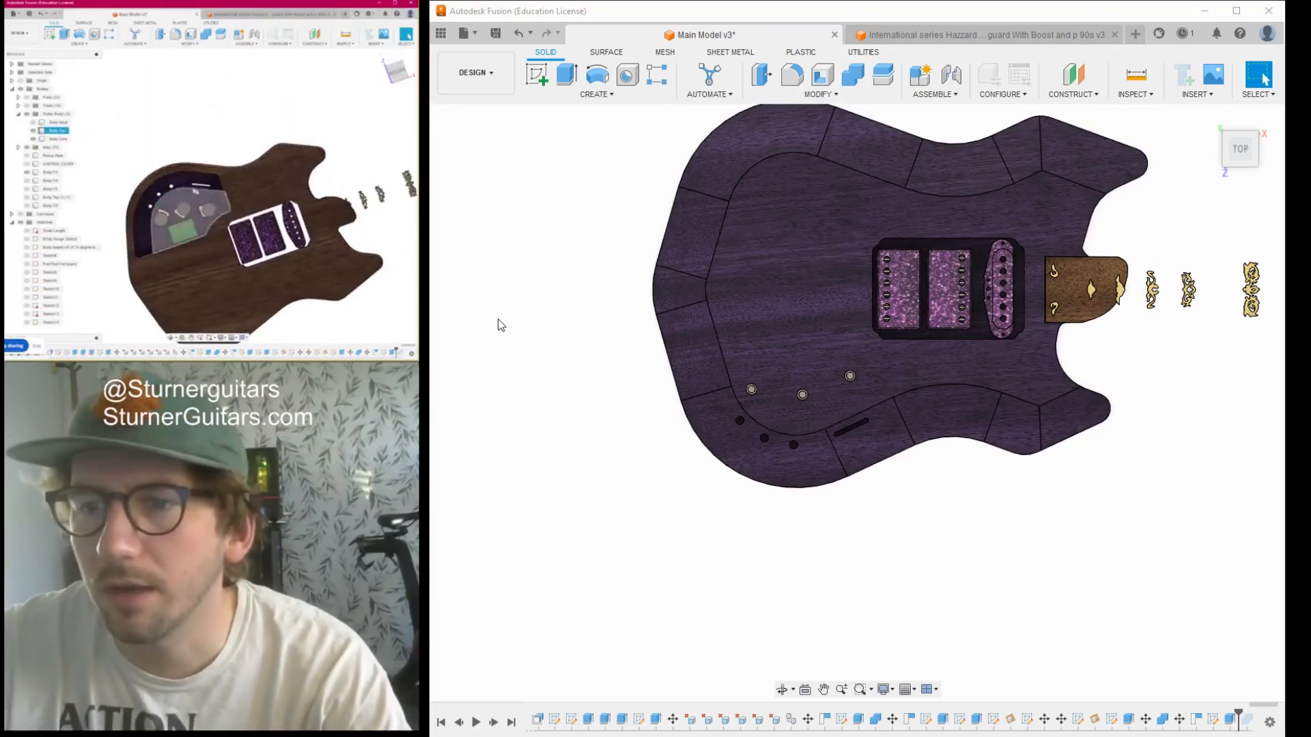
- Overlay the reference guitar photo to compare the control positions, and hide it again
{"action": "left_click", "coordinate": [485, 439]}
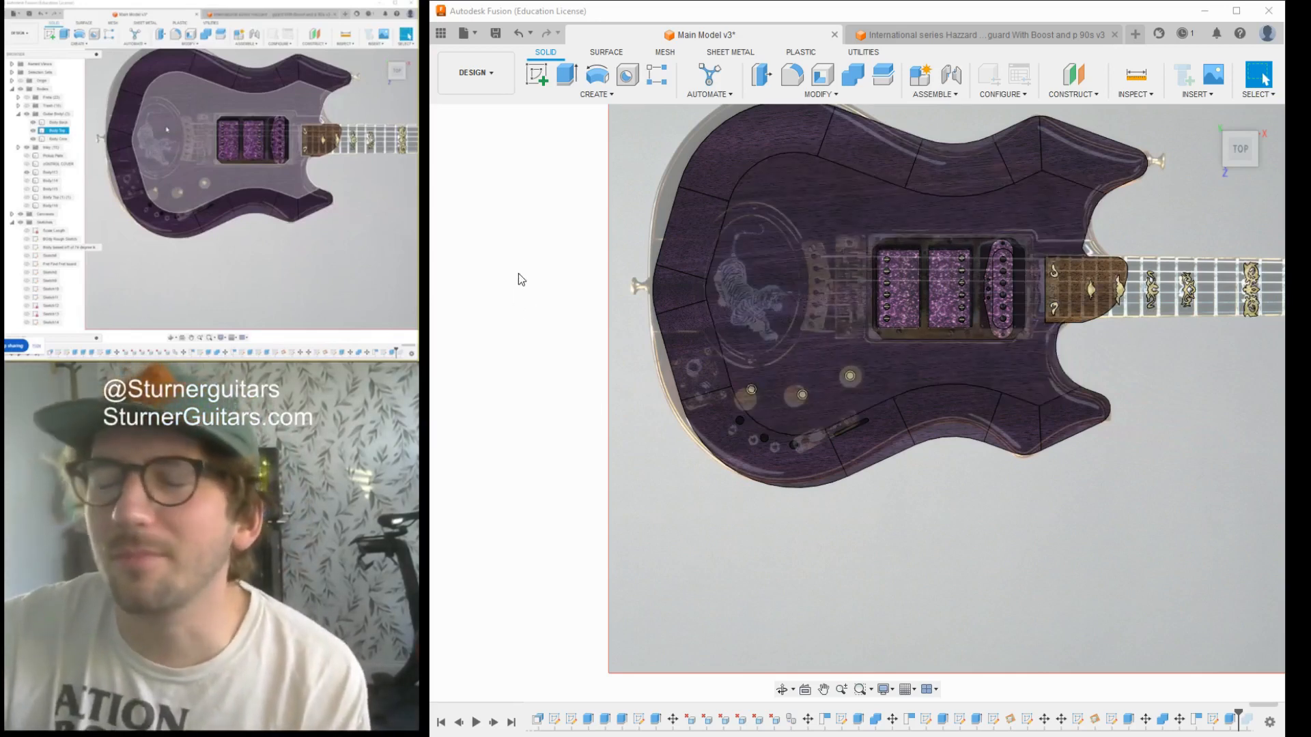
{"action": "mouse_move", "coordinate": [1247, 157]}
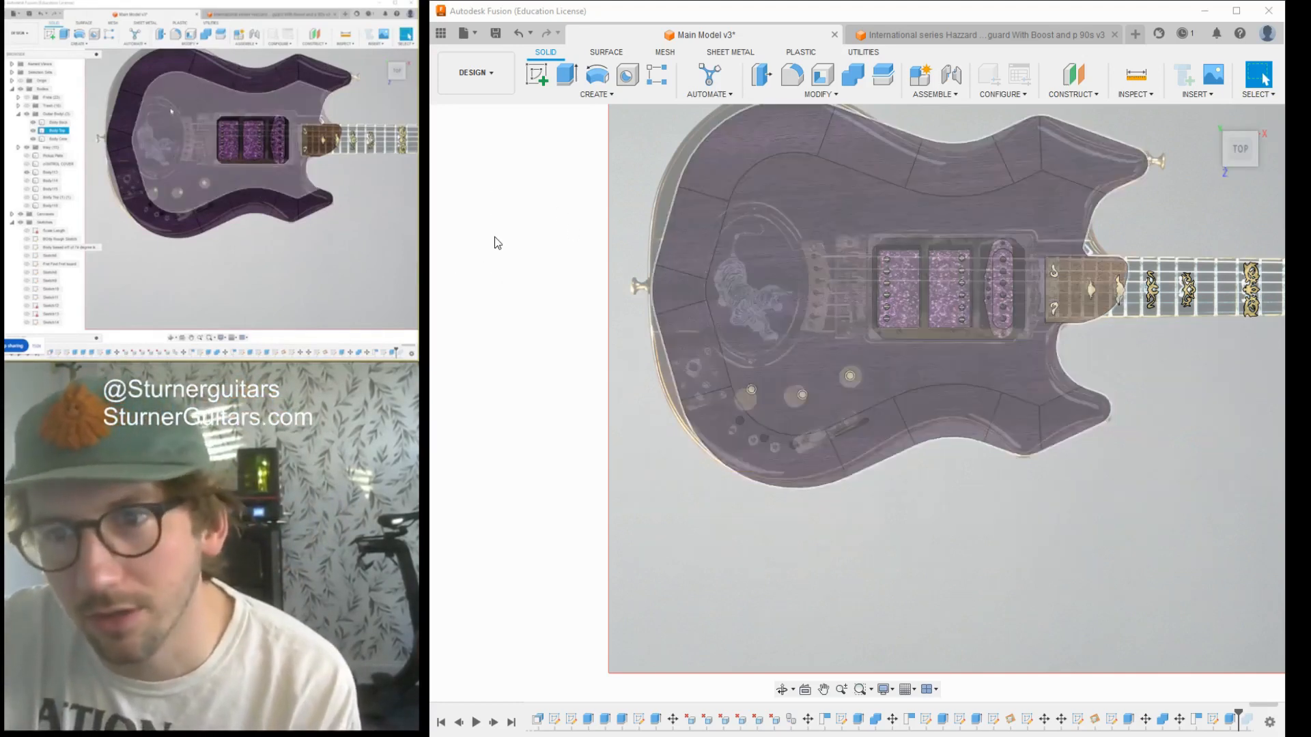
{"action": "left_click", "coordinate": [479, 444]}
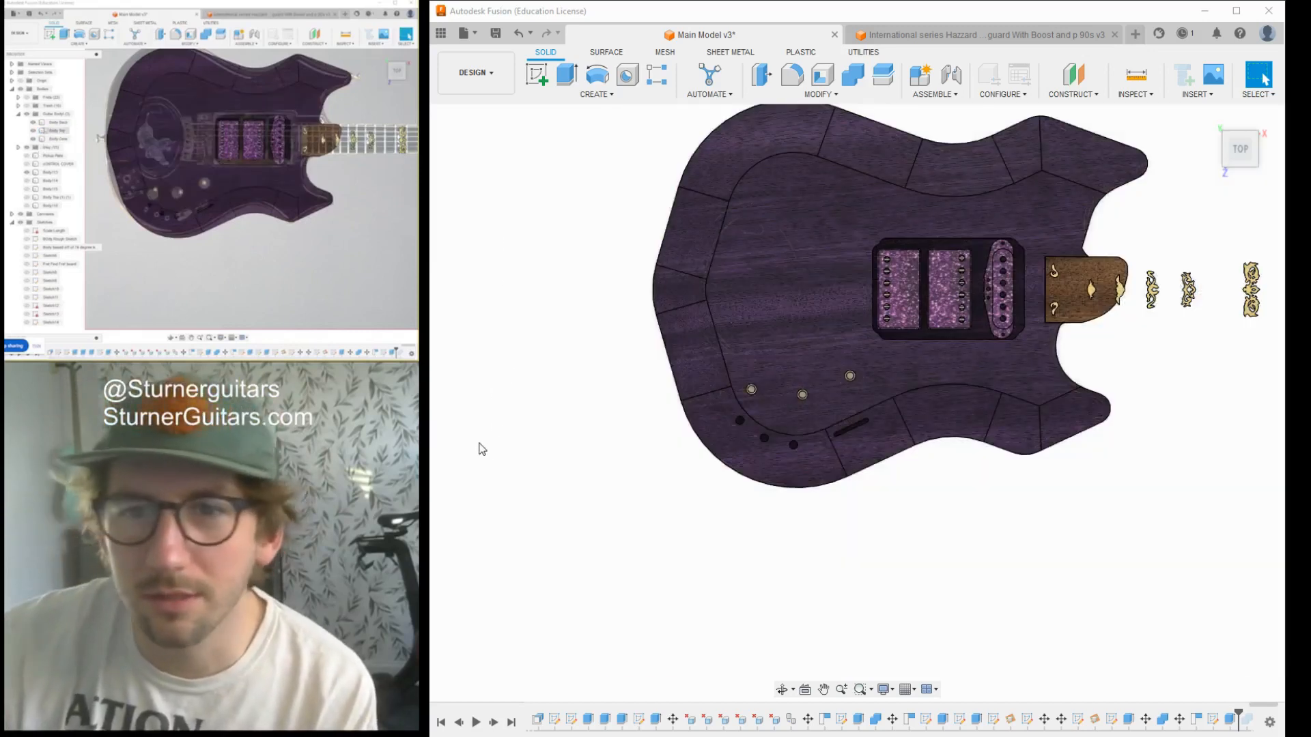
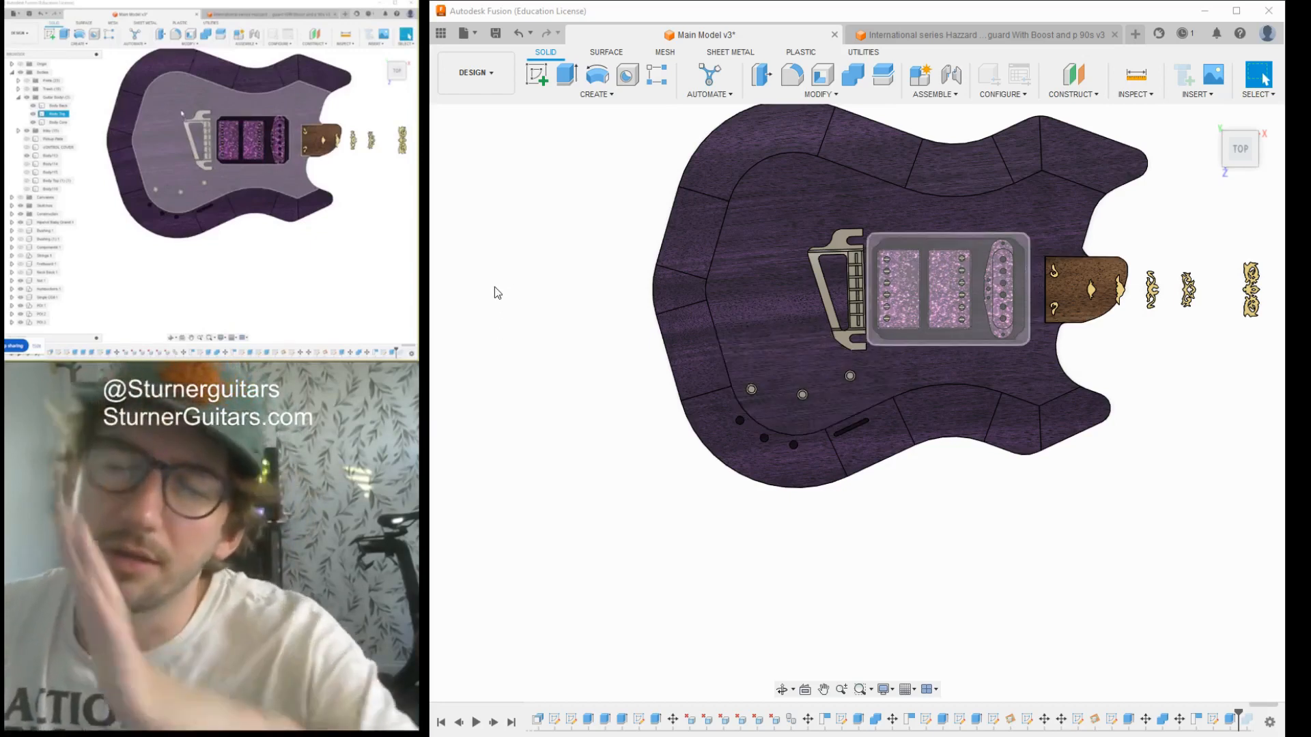
- Start a sketch on the front face of the guitar's top body and project the bridge's slanted outer edge into it
{"action": "scroll", "coordinate": [488, 311], "scroll_direction": "down", "scroll_amount": 3}
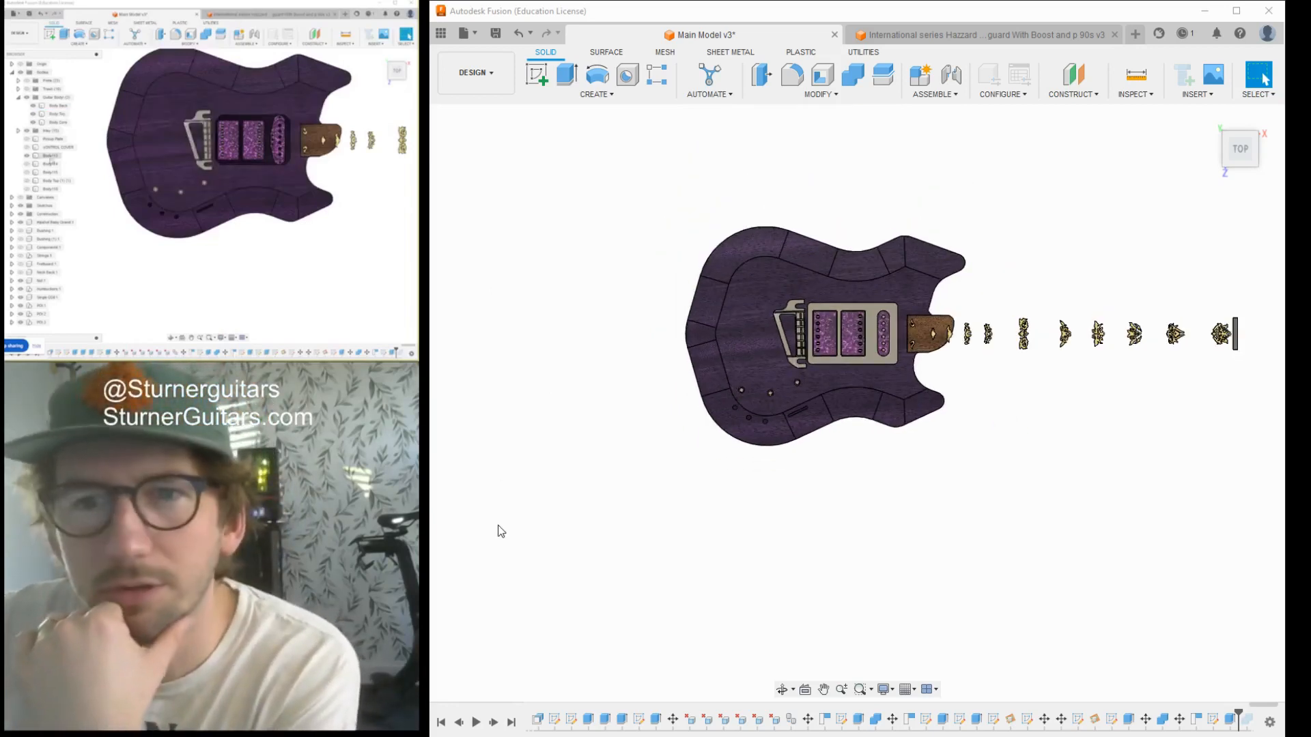
{"action": "scroll", "coordinate": [690, 328], "scroll_direction": "up", "scroll_amount": 3}
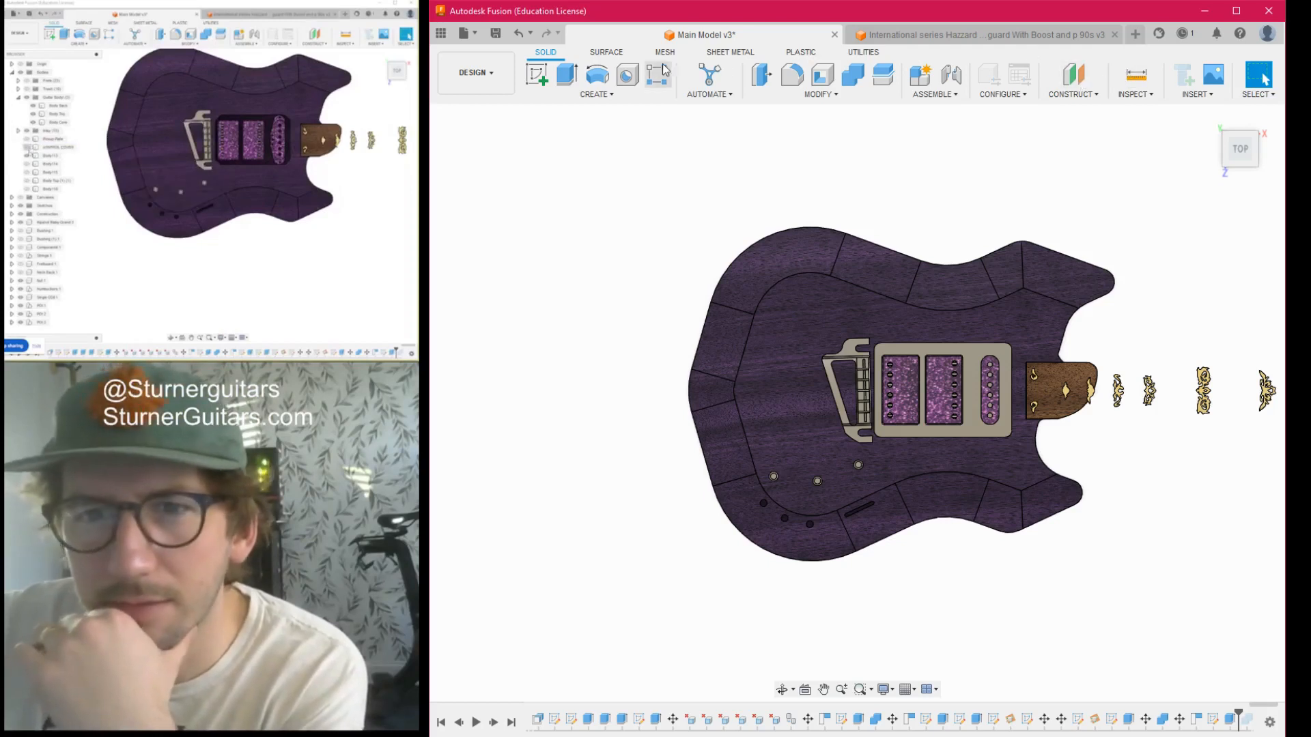
{"action": "left_click", "coordinate": [529, 76]}
{"action": "left_click", "coordinate": [798, 434]}
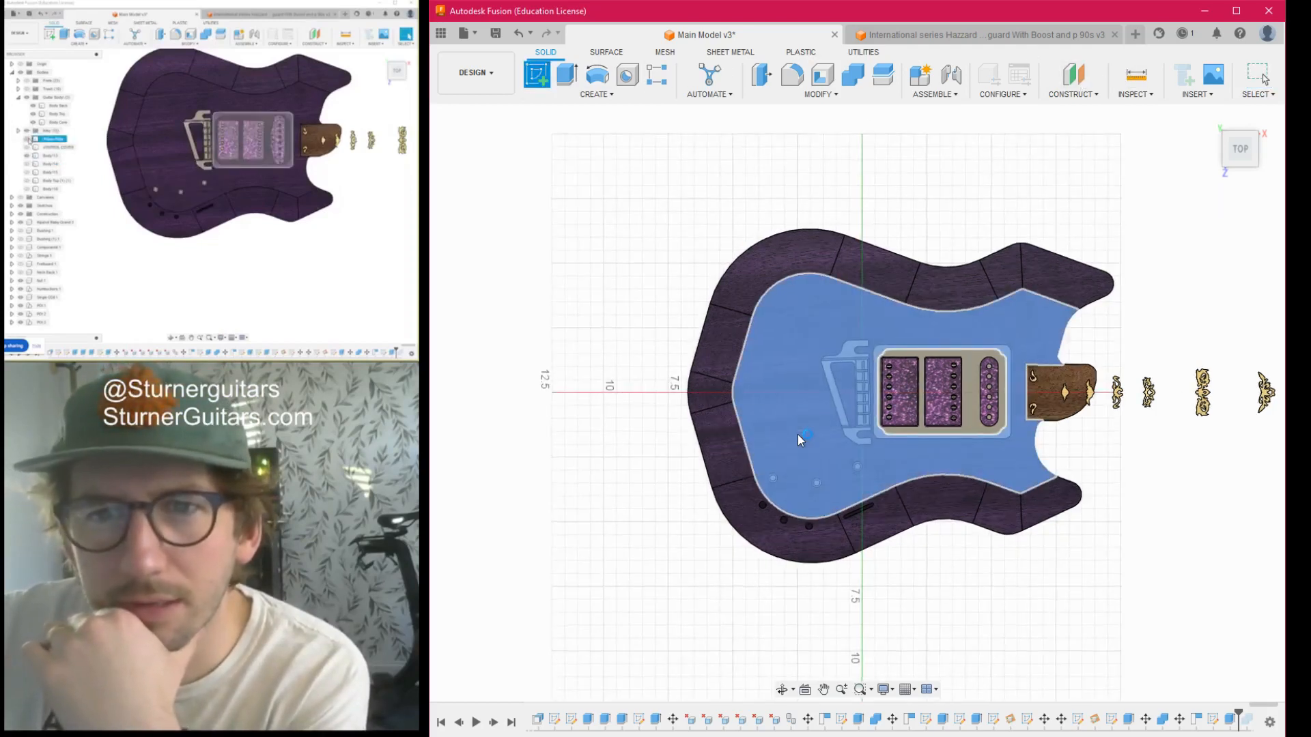
{"action": "scroll", "coordinate": [797, 434], "scroll_direction": "up", "scroll_amount": 3}
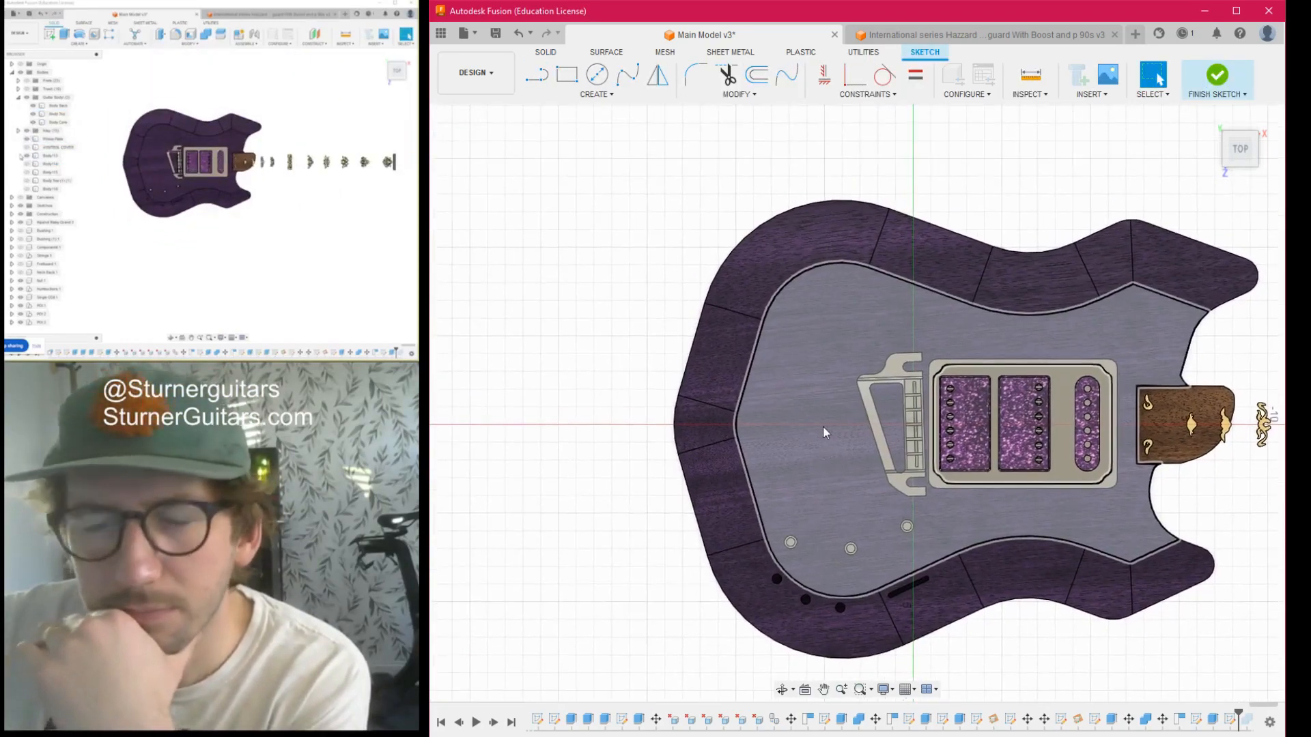
{"action": "scroll", "coordinate": [882, 396], "scroll_direction": "up", "scroll_amount": 5}
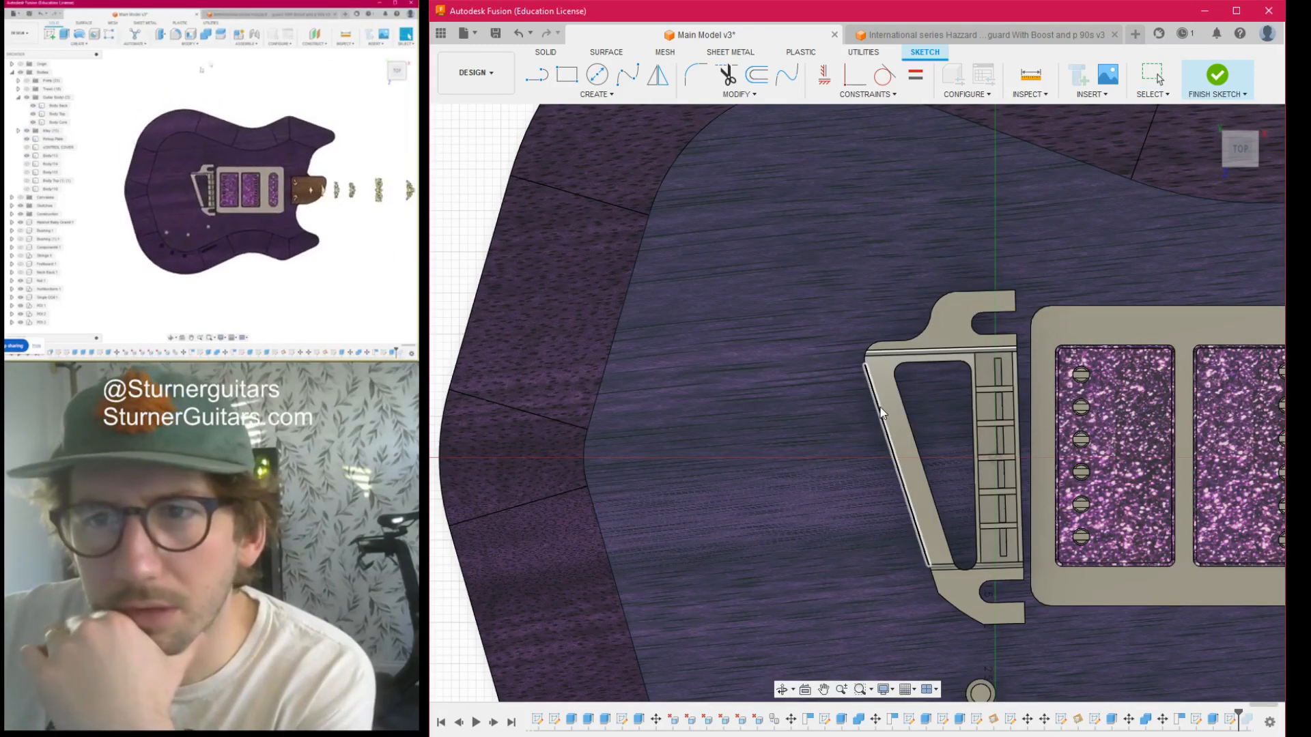
{"action": "left_click", "coordinate": [881, 410]}
{"action": "left_click", "coordinate": [1037, 288]}
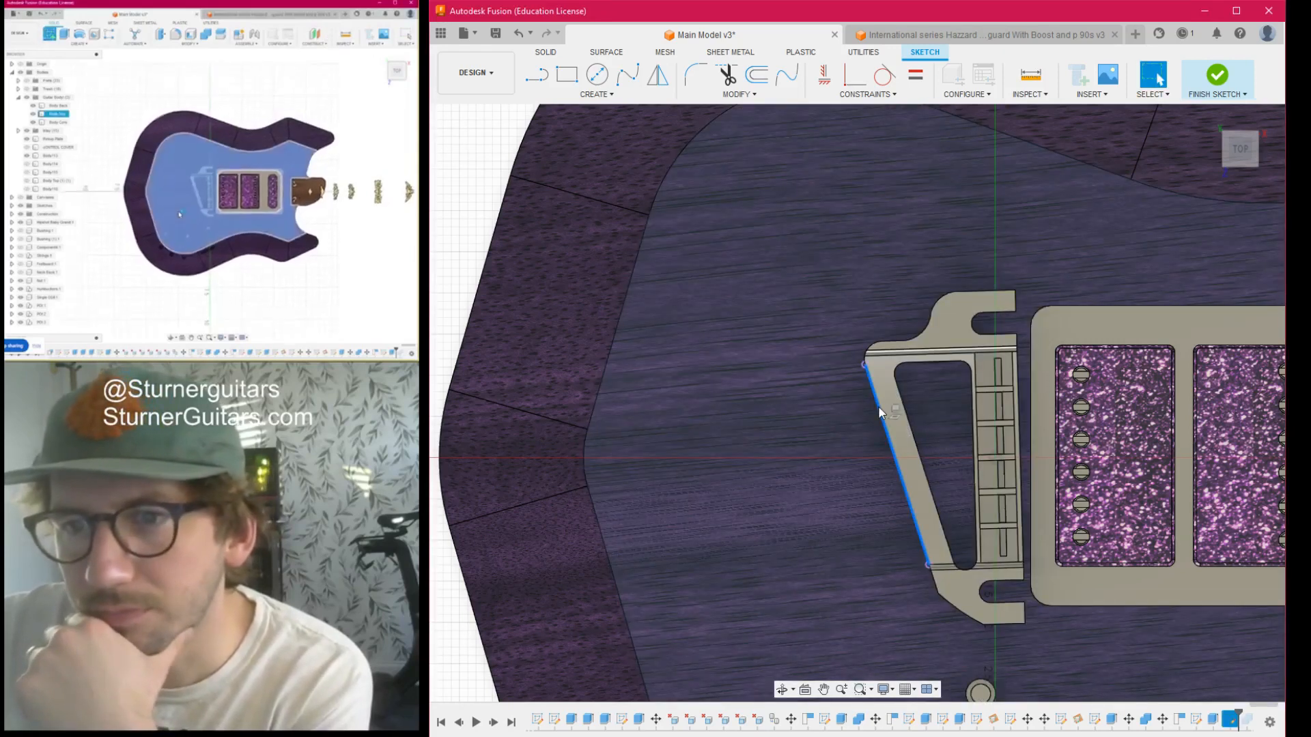
- Copy the projected bridge edge and move the copy slightly toward the tail end, checking it against the reference guitar photo
{"action": "left_click", "coordinate": [884, 435]}
{"action": "mouse_move", "coordinate": [857, 465]}
{"action": "left_mouse_down"}
{"action": "mouse_move", "coordinate": [824, 461]}
{"action": "mouse_move", "coordinate": [842, 462]}
{"action": "left_mouse_up"}
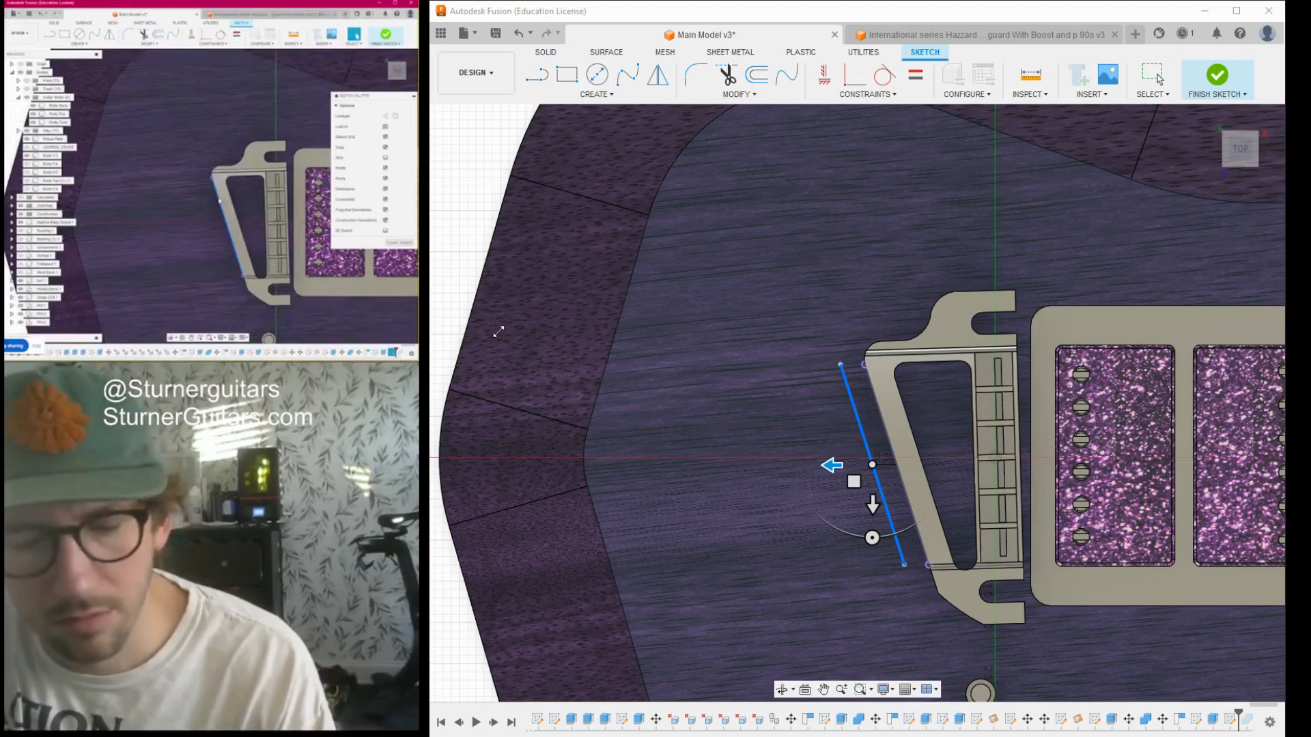
{"action": "left_click", "coordinate": [481, 405]}
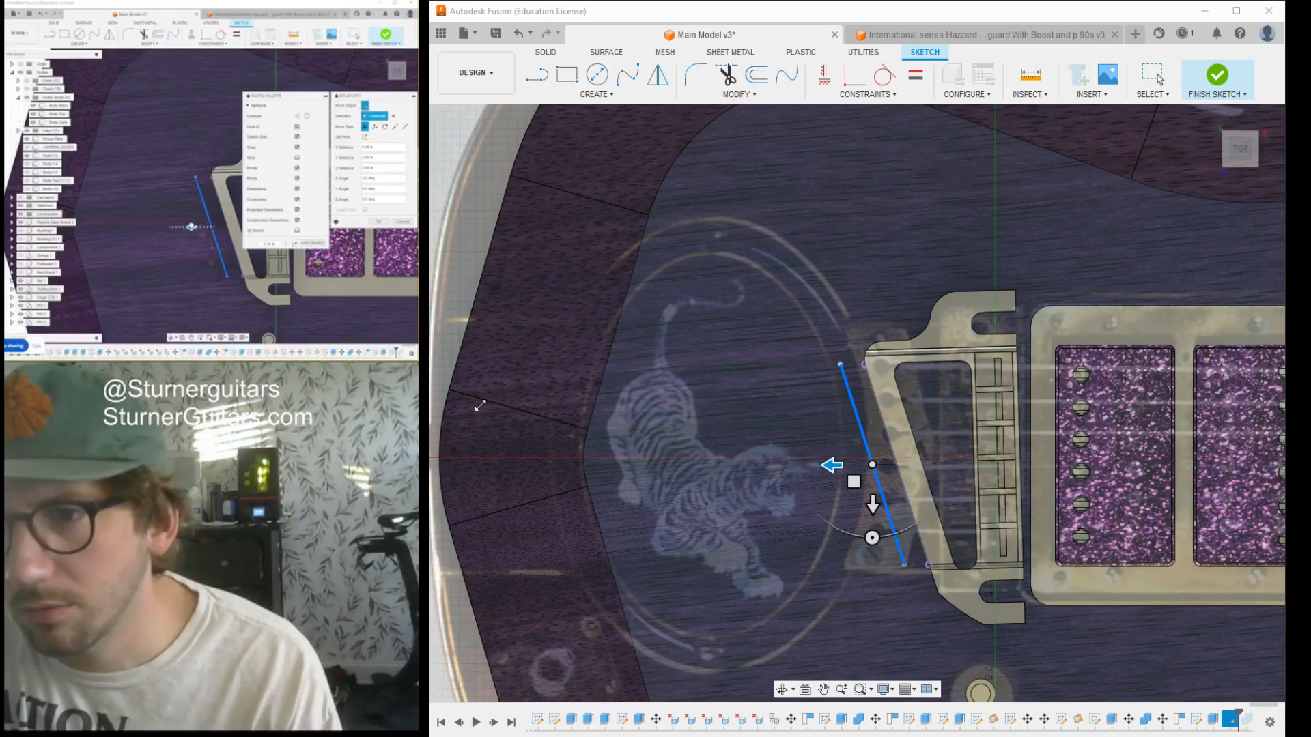
{"action": "left_click", "coordinate": [481, 405]}
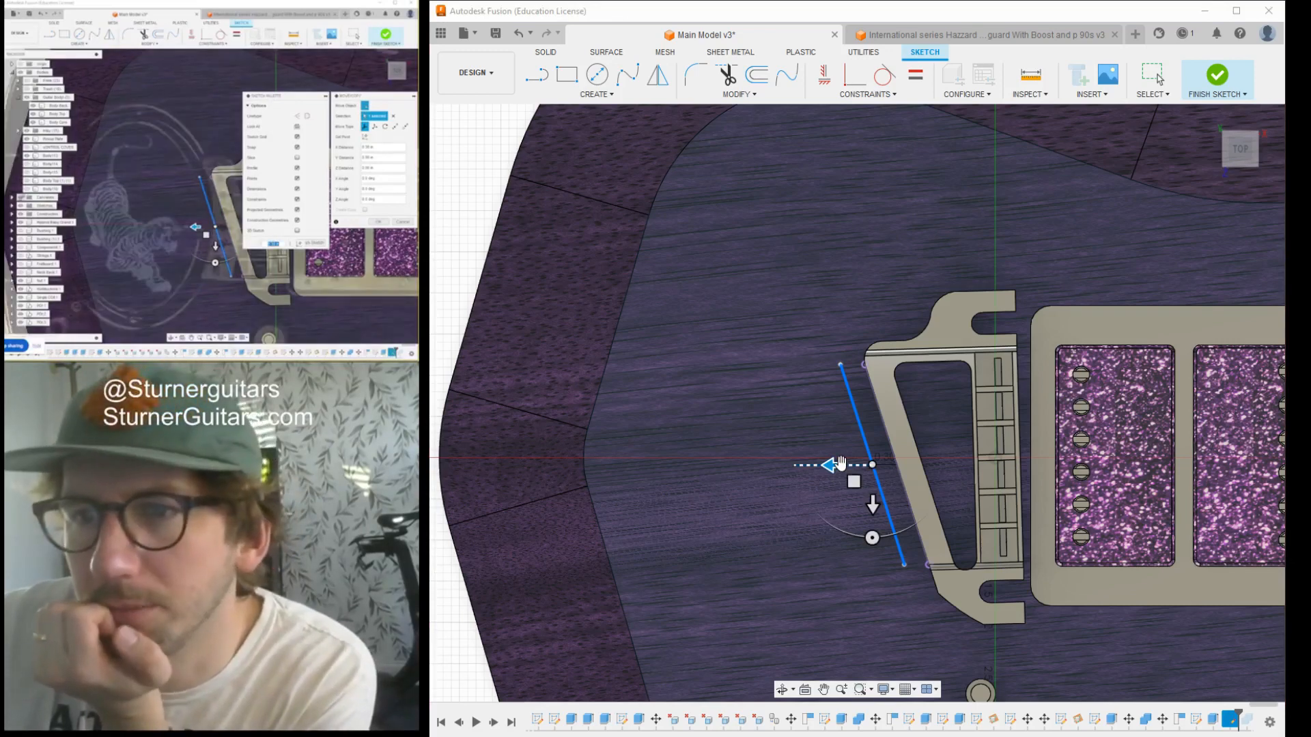
{"action": "left_click_drag", "start_coordinate": [840, 464], "coordinate": [842, 464]}
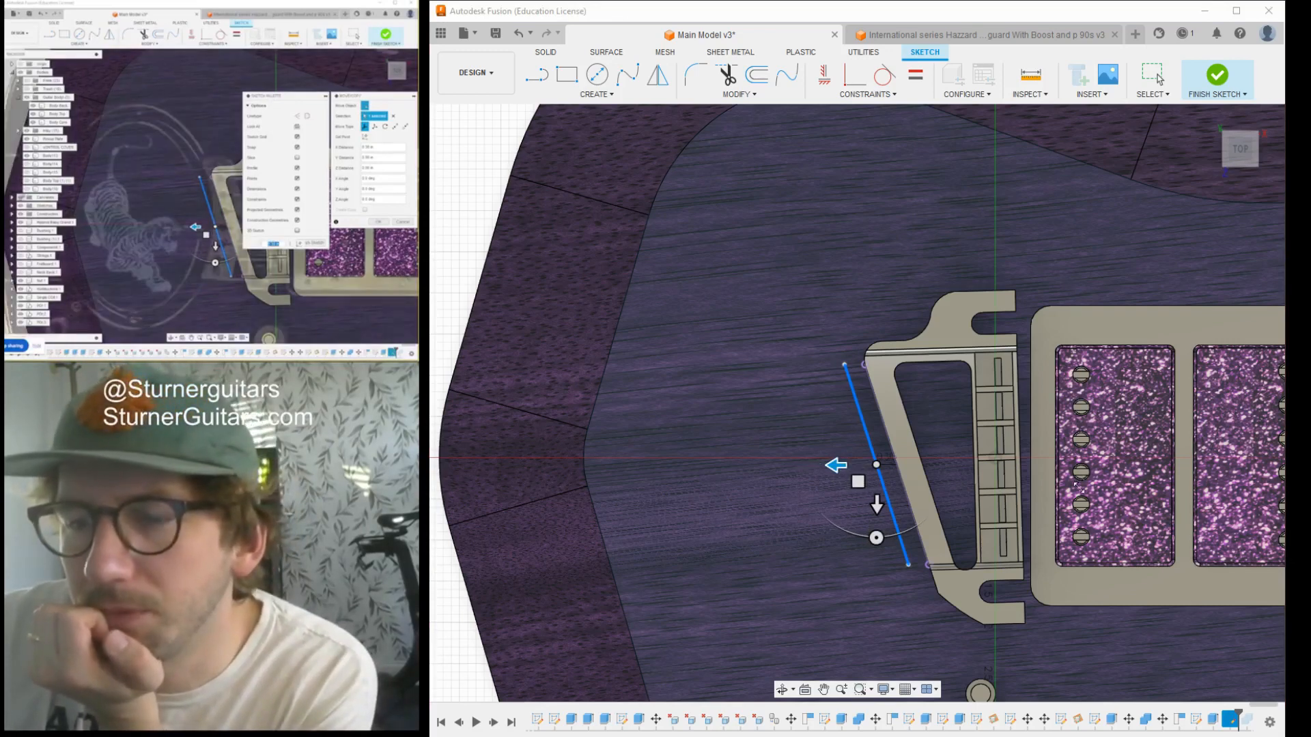
{"action": "left_click", "coordinate": [1191, 451]}
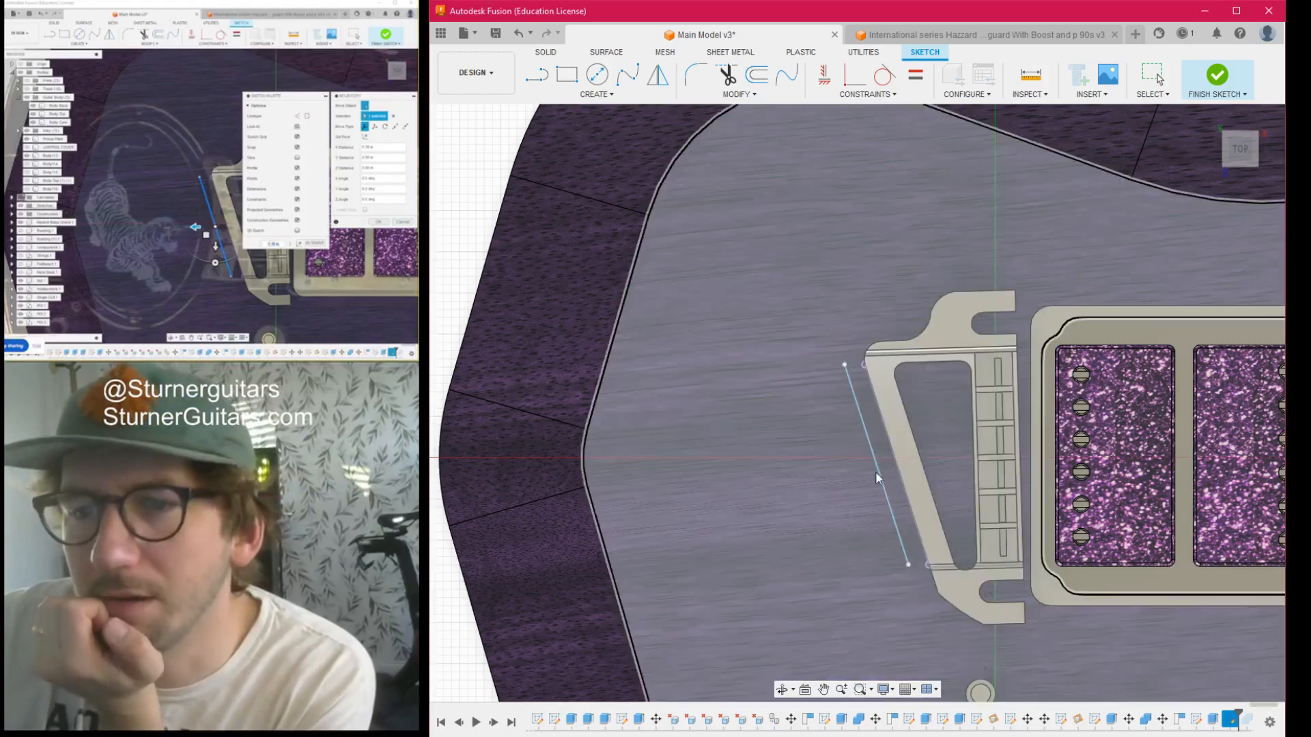
{"action": "left_click", "coordinate": [861, 414]}
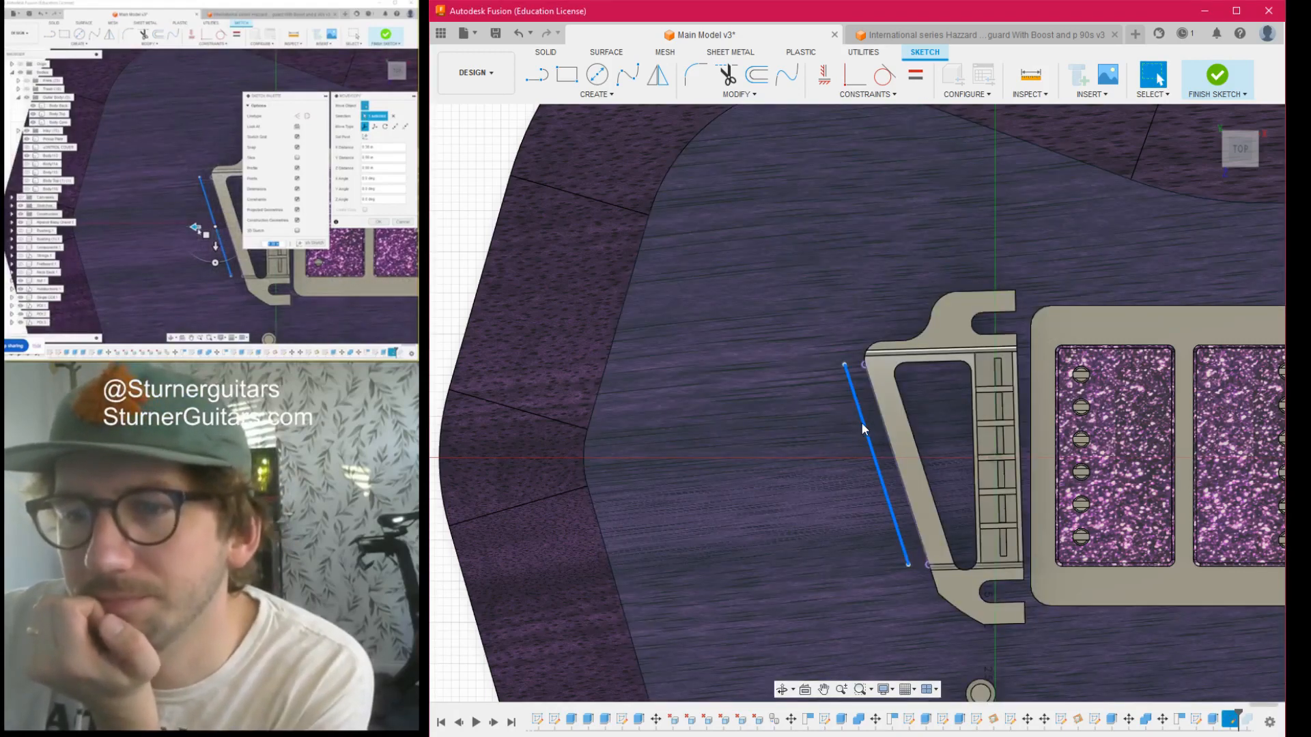
{"action": "key", "text": "m"}
{"action": "mouse_move", "coordinate": [1229, 168]}
{"action": "left_mouse_down"}
{"action": "mouse_move", "coordinate": [1234, 150]}
{"action": "mouse_move", "coordinate": [1244, 169]}
{"action": "left_mouse_up"}
{"action": "scroll", "coordinate": [802, 493], "scroll_direction": "down", "scroll_amount": 2}
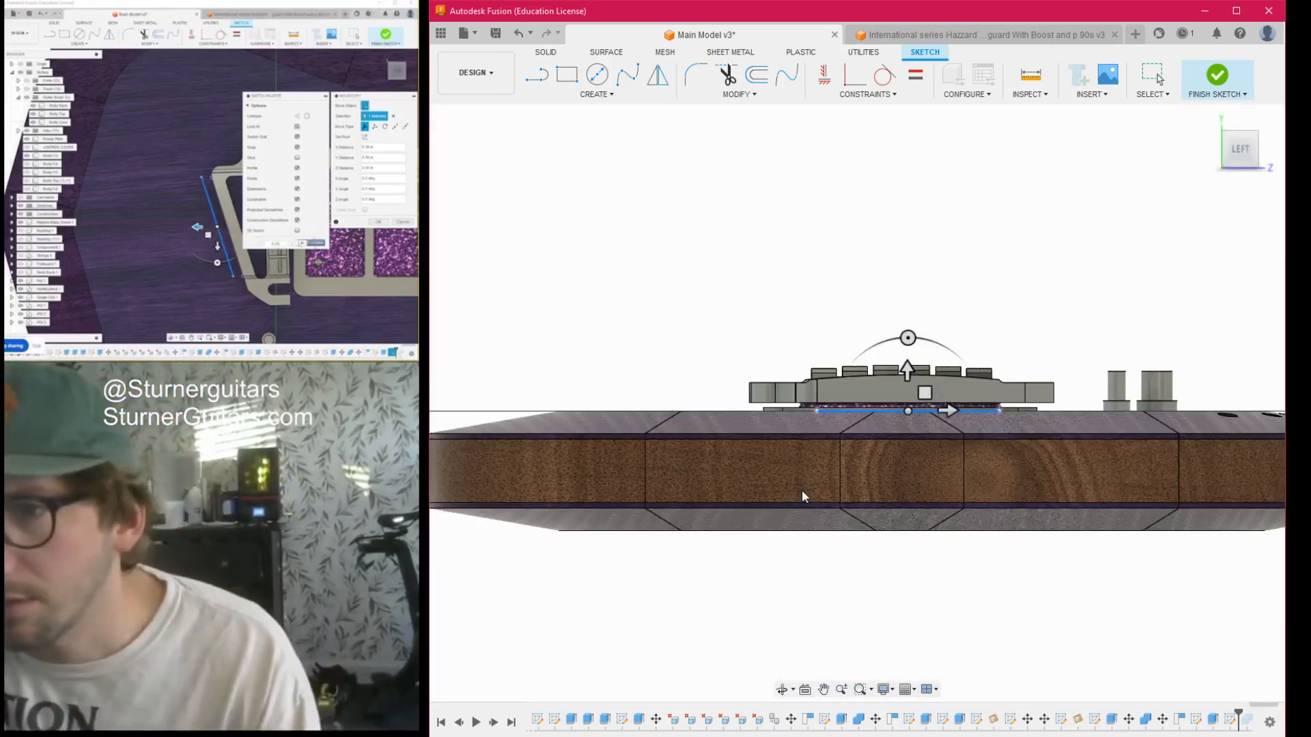
{"action": "middle_click_drag", "start_coordinate": [802, 494], "coordinate": [710, 598]}
{"action": "left_click_drag", "start_coordinate": [1231, 152], "coordinate": [1208, 185]}
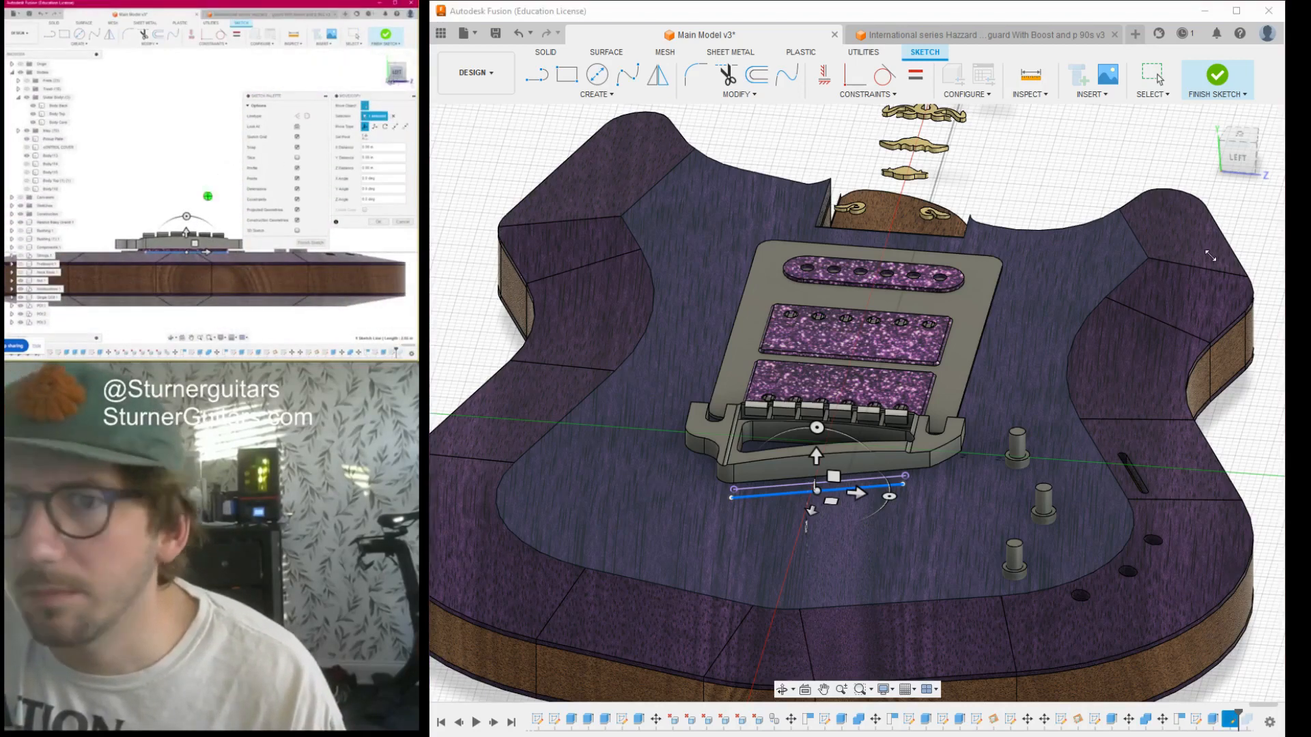
{"action": "key", "text": "Escape"}
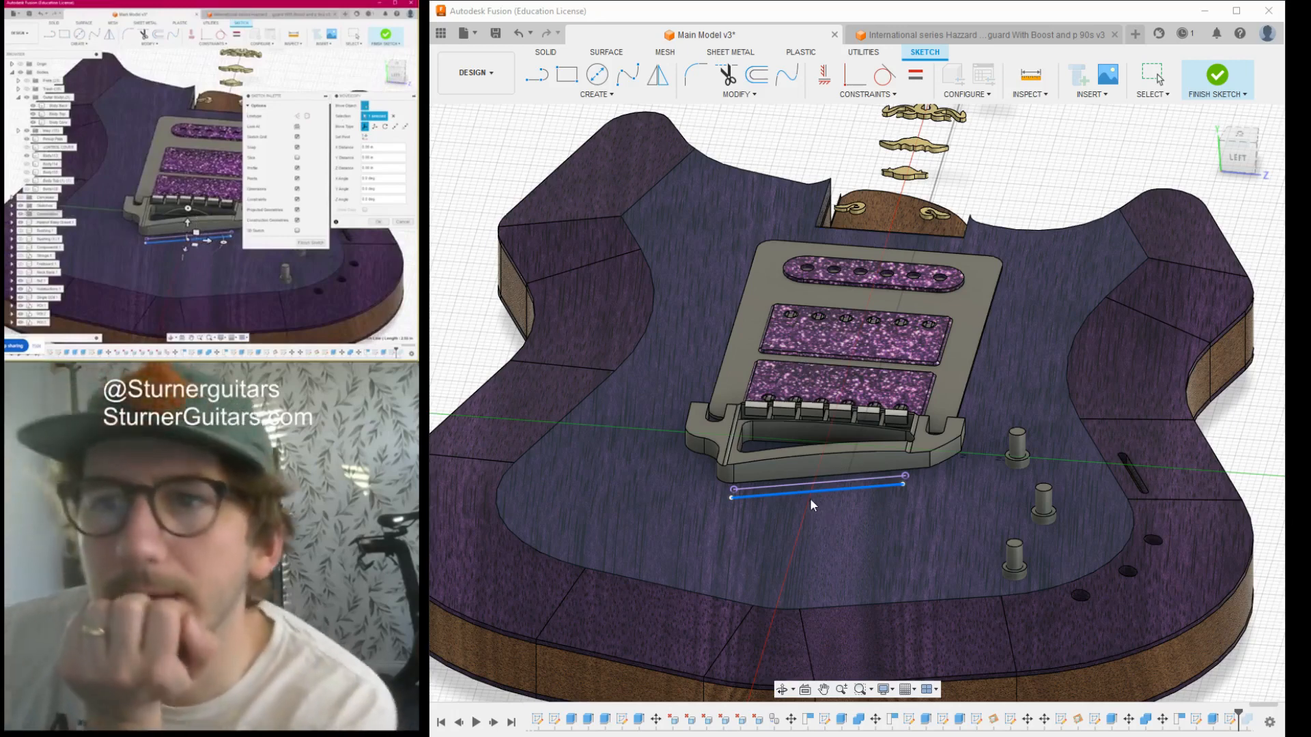
- Project the scale-length centreline along the neck into the current sketch
{"action": "left_click", "coordinate": [1147, 316]}
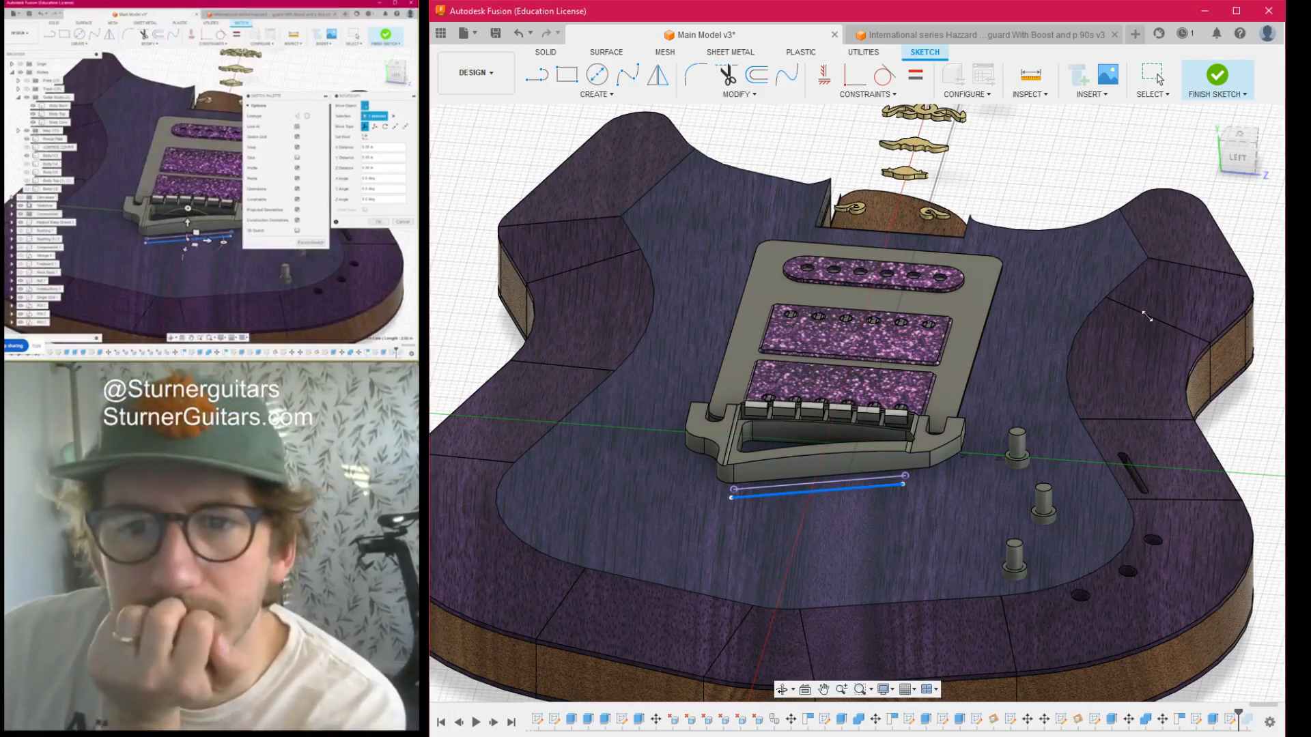
{"action": "scroll", "coordinate": [928, 286], "scroll_direction": "down", "scroll_amount": 5}
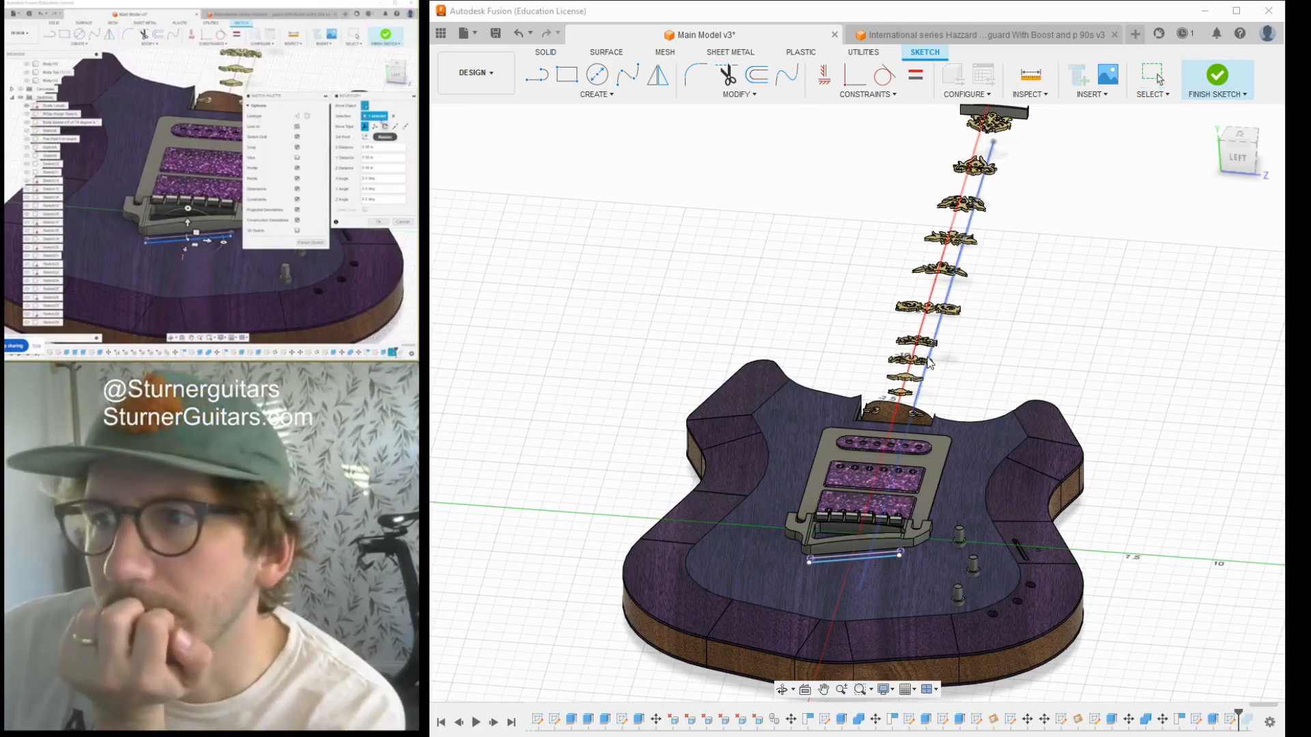
{"action": "left_click", "coordinate": [931, 360]}
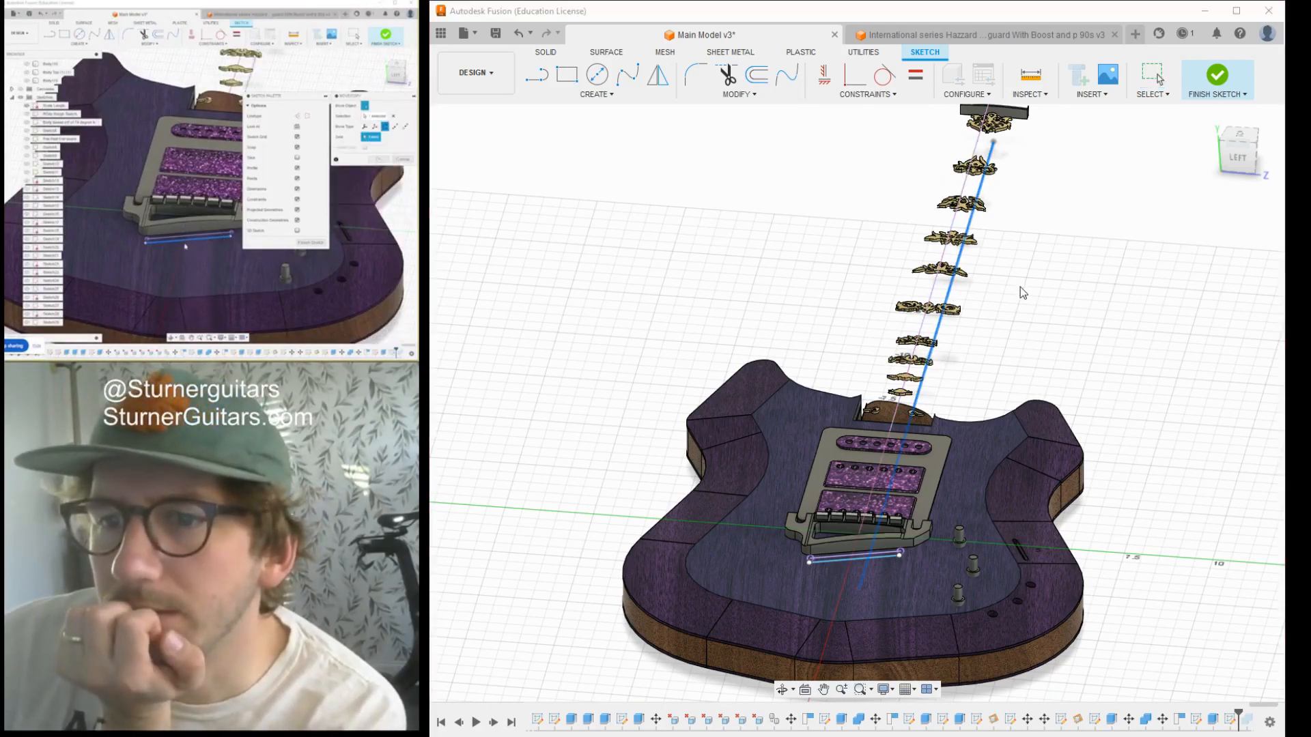
{"action": "key", "text": "Escape"}
{"action": "left_click", "coordinate": [1244, 133]}
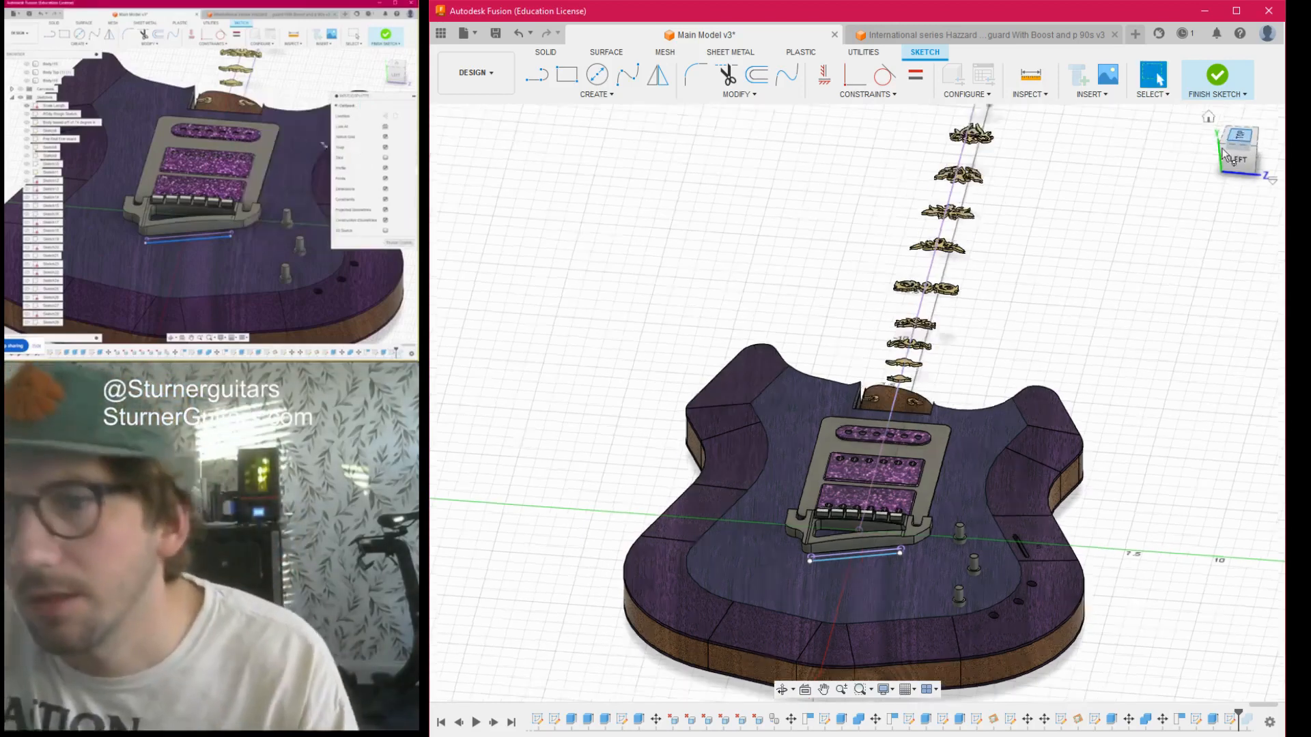
- Try to rotate the offset line behind the bridge about the projected neck centreline
{"action": "scroll", "coordinate": [877, 429], "scroll_direction": "up", "scroll_amount": 5}
{"action": "left_click", "coordinate": [853, 455]}
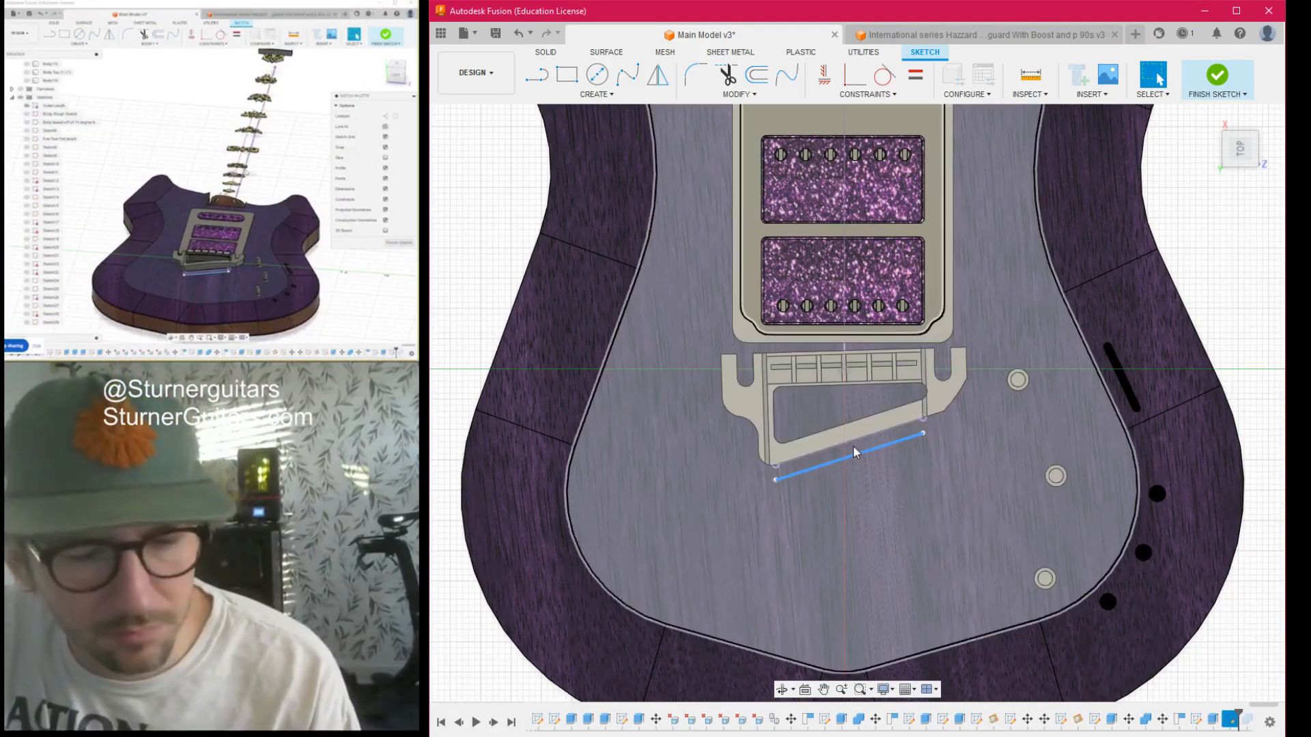
{"action": "key", "text": "m"}
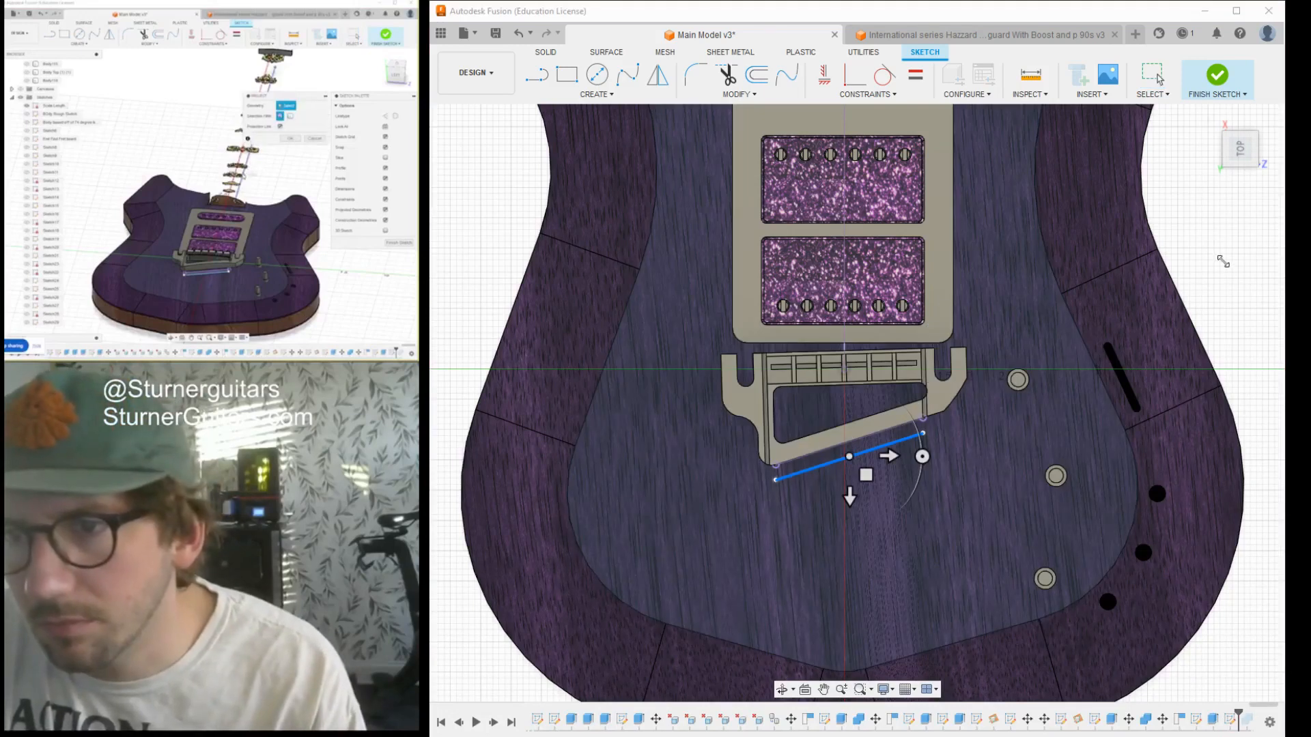
{"action": "key", "text": "Escape"}
{"action": "scroll", "coordinate": [775, 639], "scroll_direction": "down", "scroll_amount": 5}
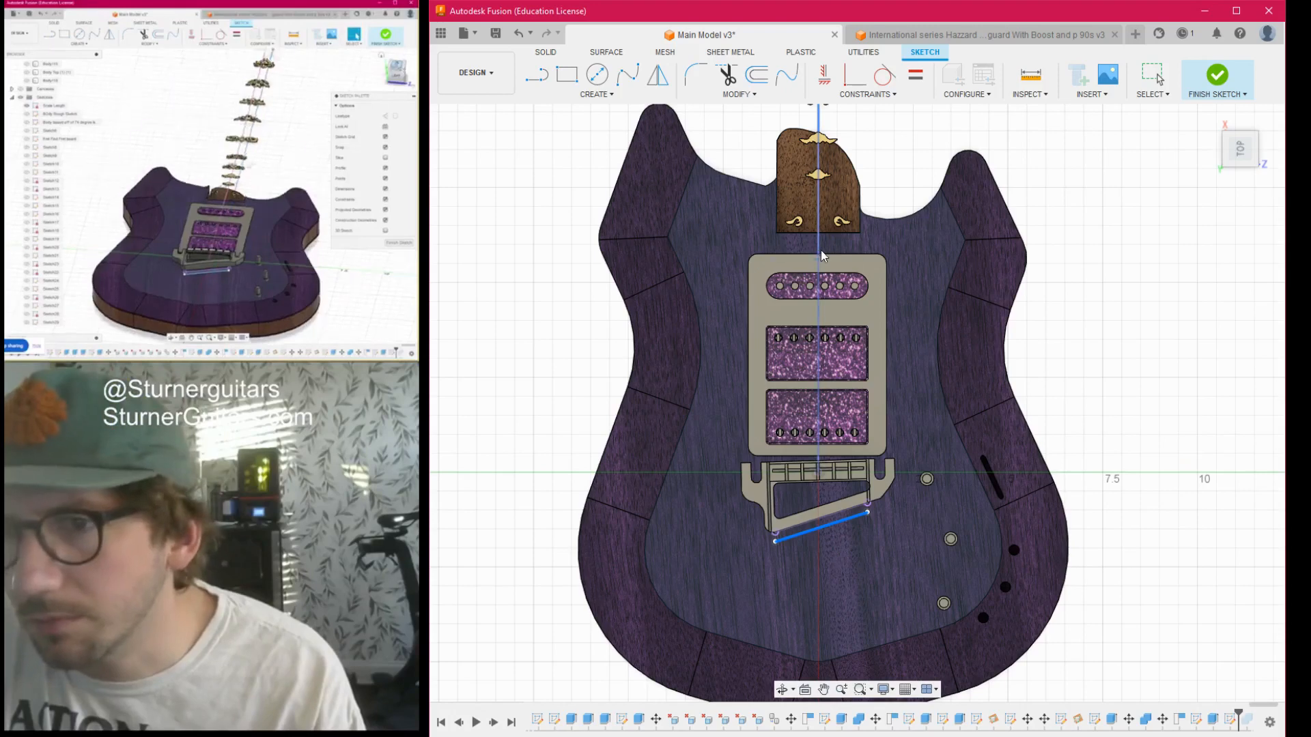
{"action": "left_click_drag", "start_coordinate": [1248, 162], "coordinate": [1238, 120]}
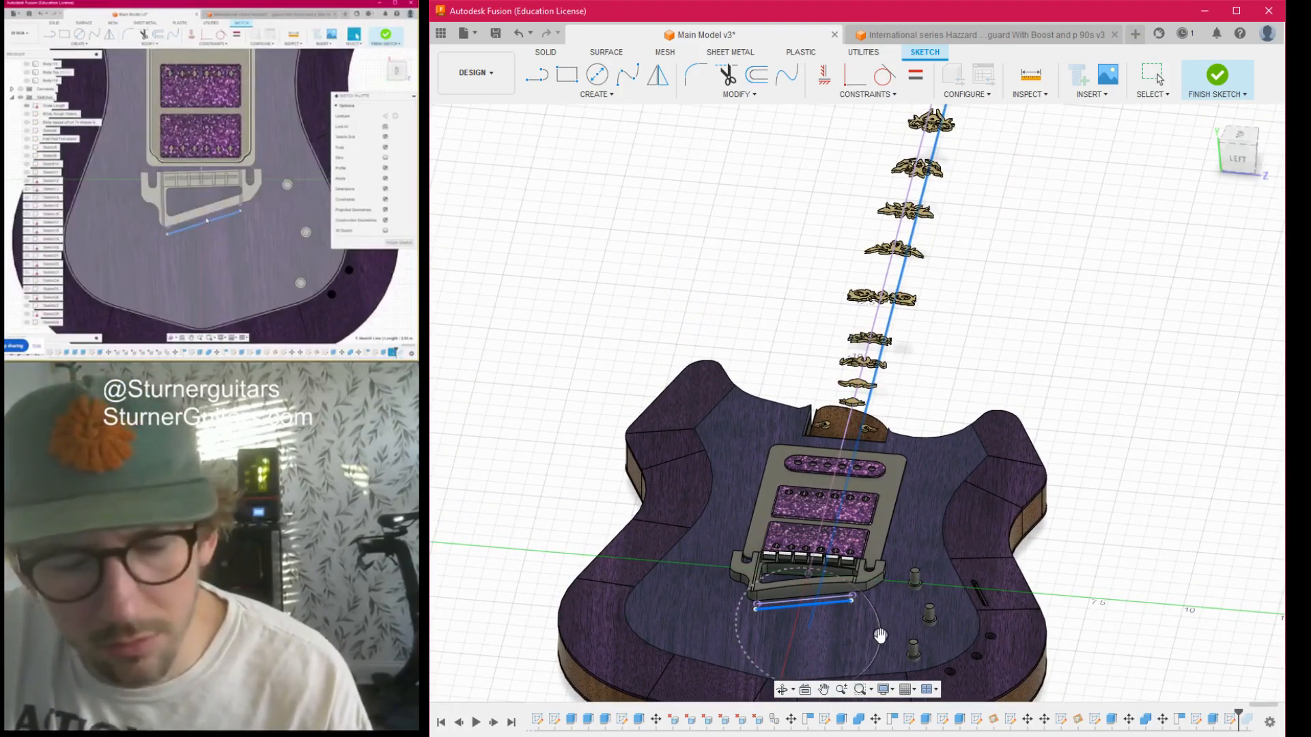
{"action": "left_click_drag", "start_coordinate": [743, 618], "coordinate": [877, 620]}
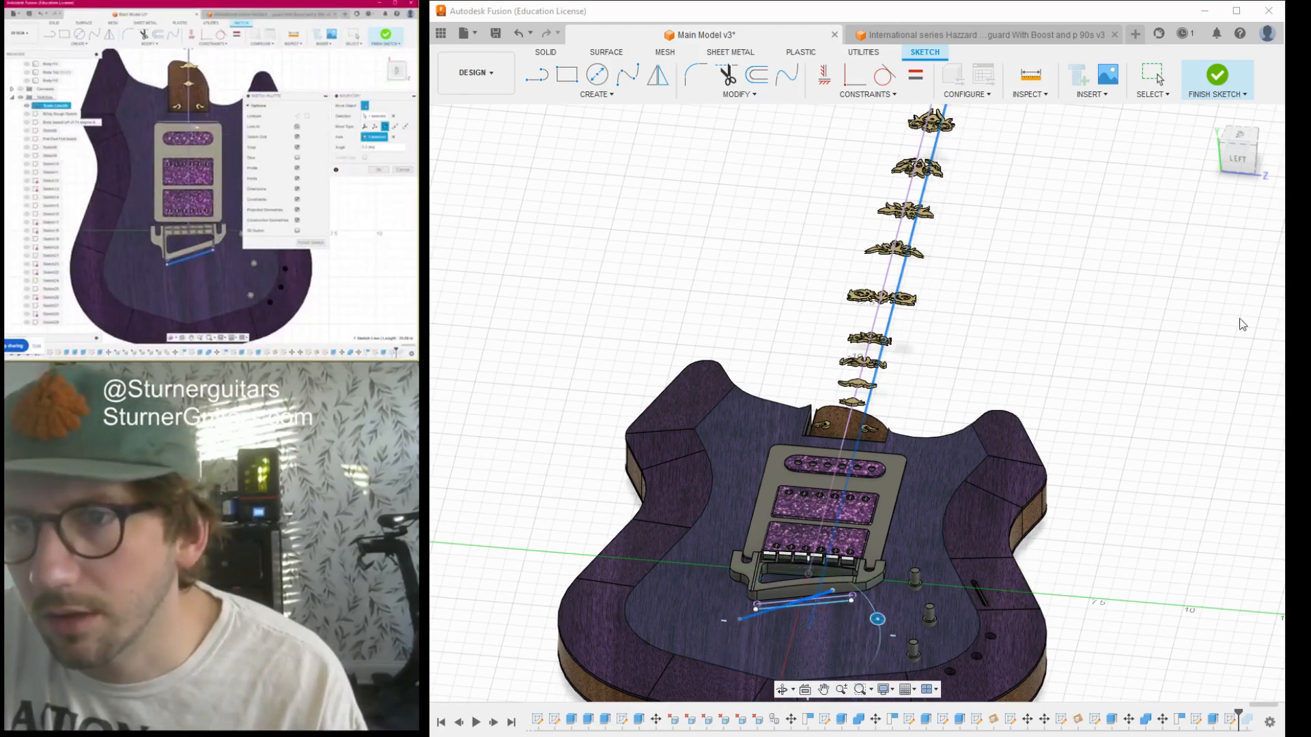
{"action": "left_click", "coordinate": [1250, 353]}
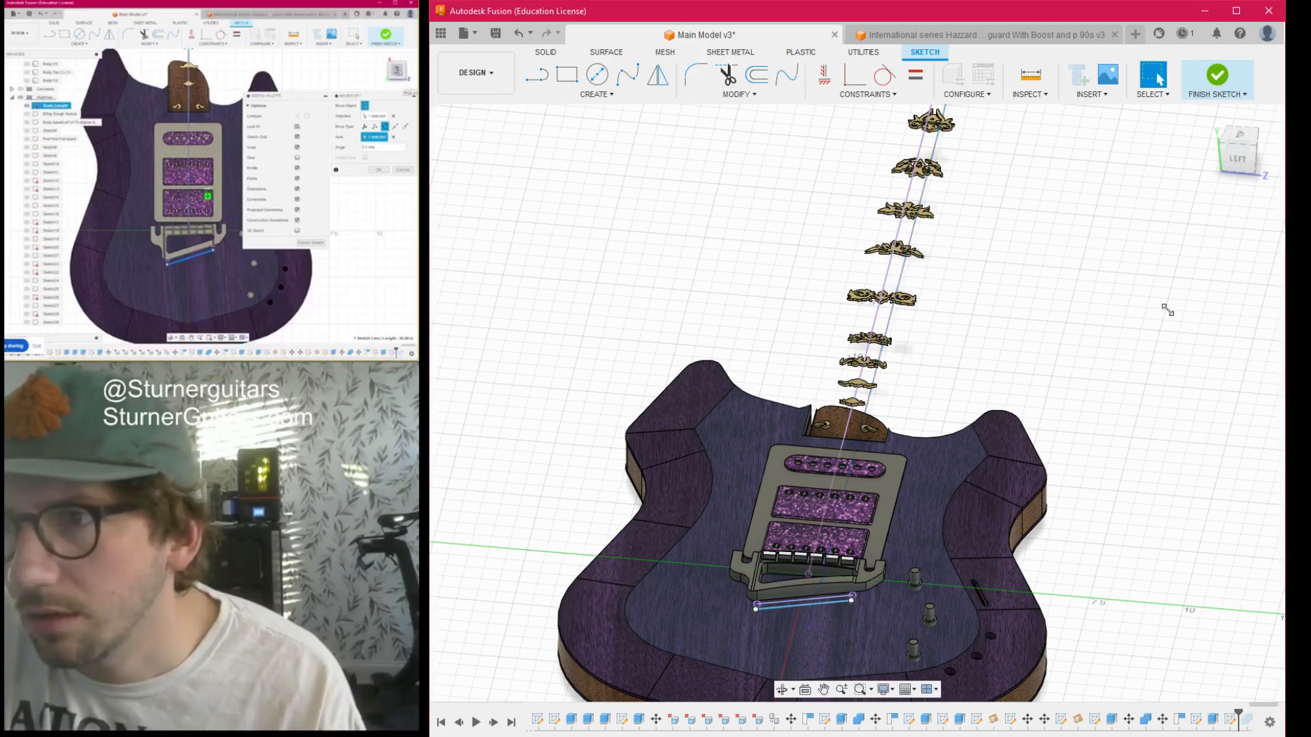
- Try to rotate the offset line within the sketch plane to change its slant
{"action": "mouse_move", "coordinate": [1242, 146]}
{"action": "left_mouse_down"}
{"action": "mouse_move", "coordinate": [1207, 159]}
{"action": "mouse_move", "coordinate": [1246, 132]}
{"action": "left_mouse_up"}
{"action": "left_click", "coordinate": [1241, 144]}
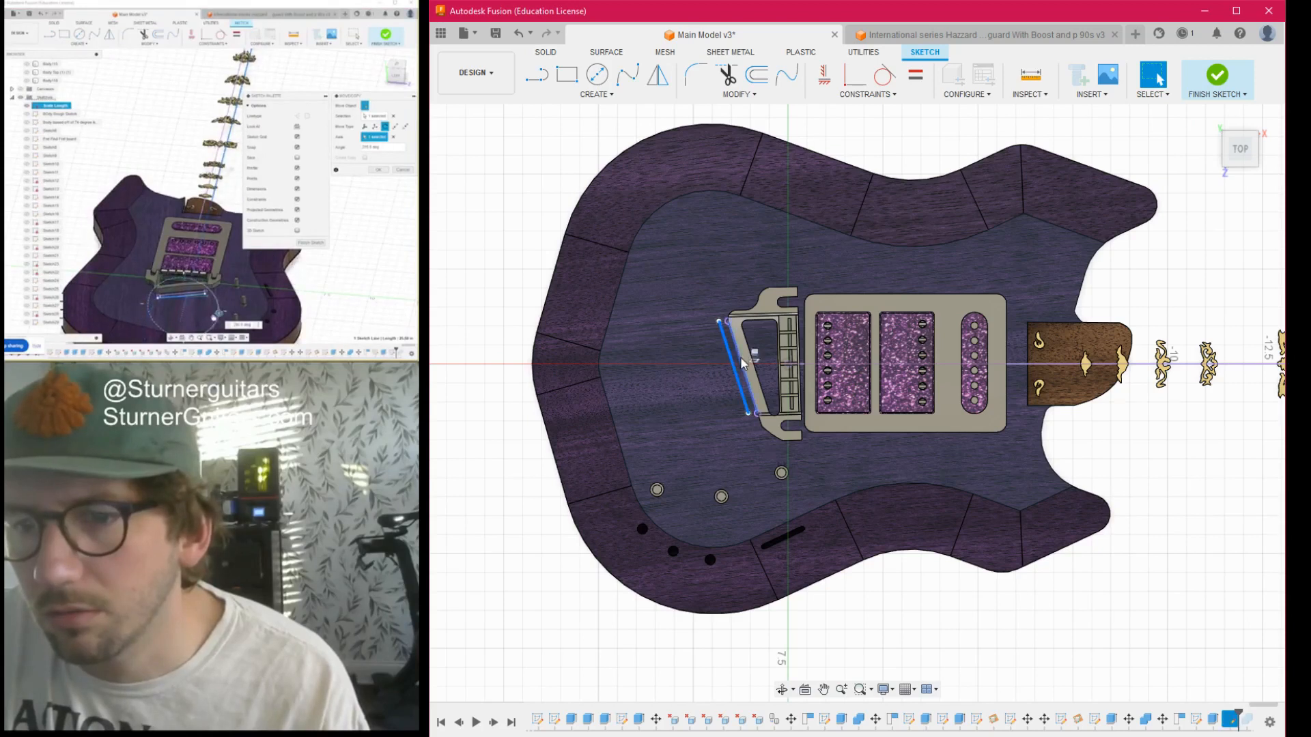
{"action": "key", "text": "m"}
{"action": "mouse_move", "coordinate": [733, 439]}
{"action": "left_mouse_down"}
{"action": "mouse_move", "coordinate": [785, 431]}
{"action": "mouse_move", "coordinate": [822, 322]}
{"action": "mouse_move", "coordinate": [746, 279]}
{"action": "mouse_move", "coordinate": [740, 437]}
{"action": "mouse_move", "coordinate": [707, 432]}
{"action": "mouse_move", "coordinate": [725, 427]}
{"action": "left_mouse_up"}
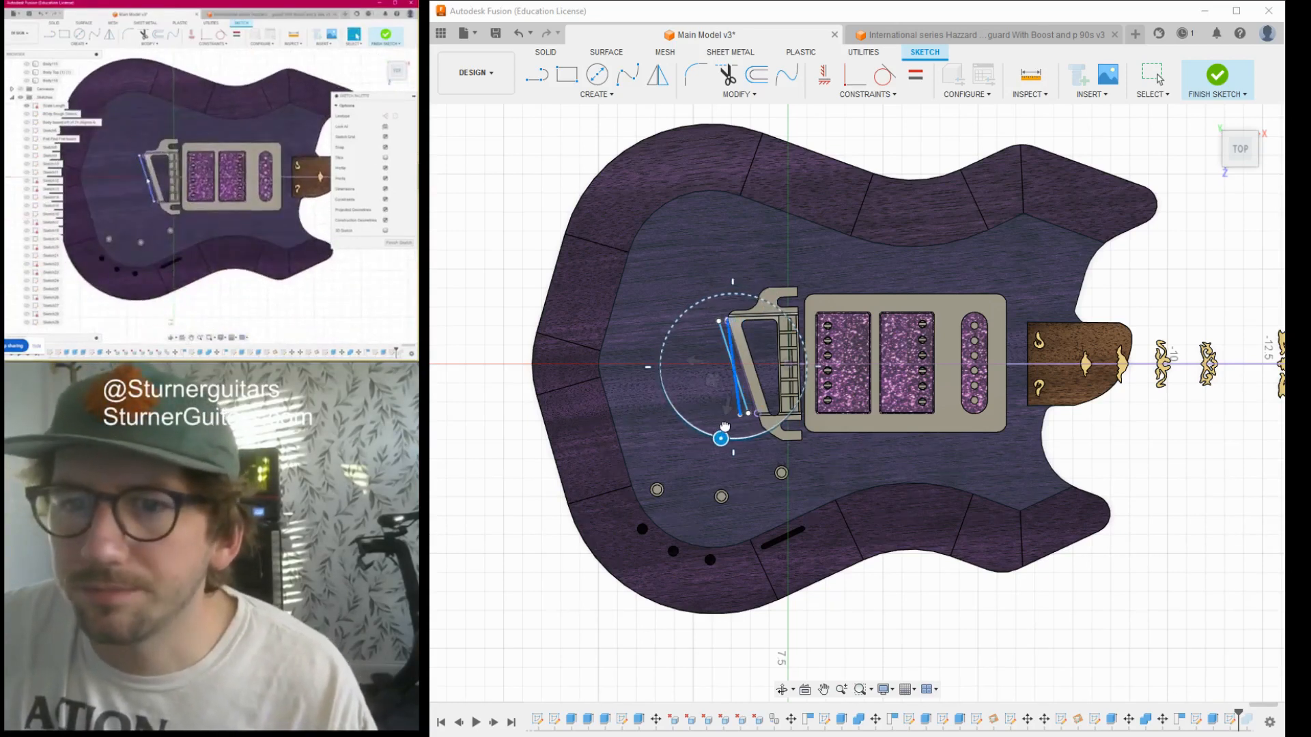
{"action": "key", "text": "Escape"}
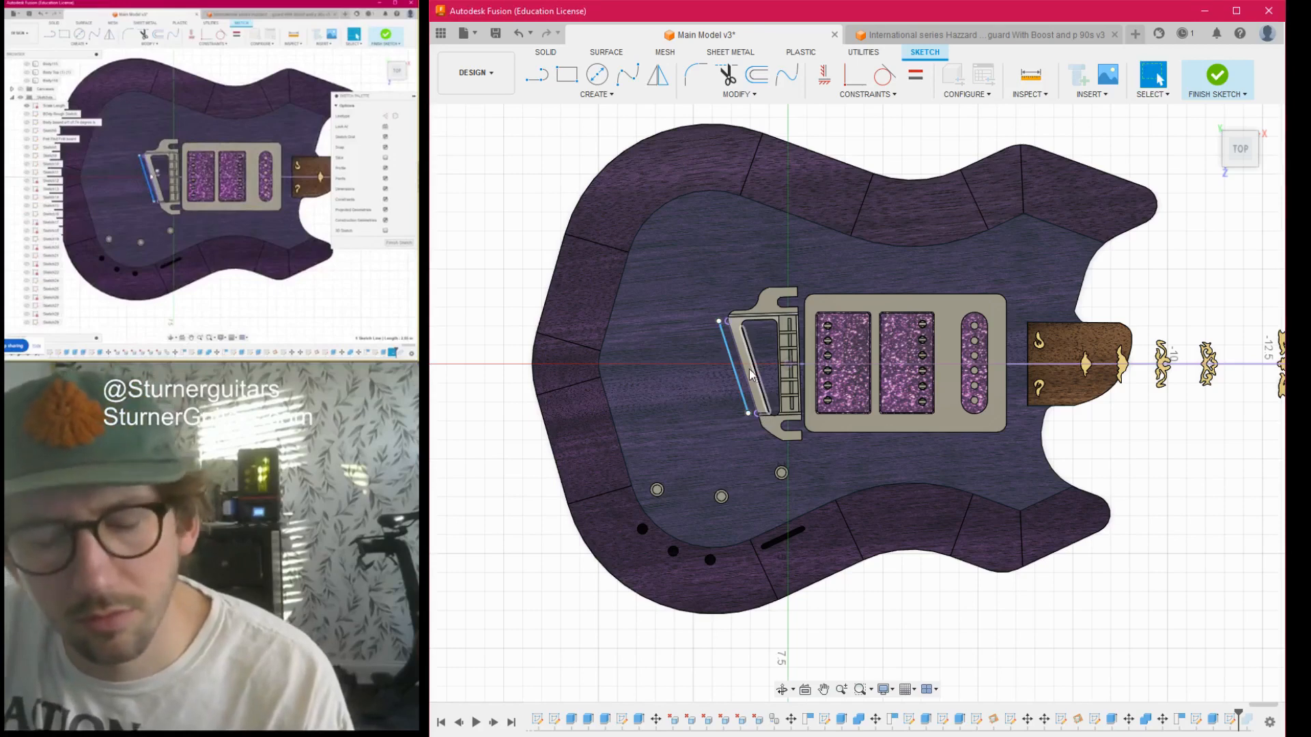
{"action": "scroll", "coordinate": [754, 374], "scroll_direction": "up", "scroll_amount": 4}
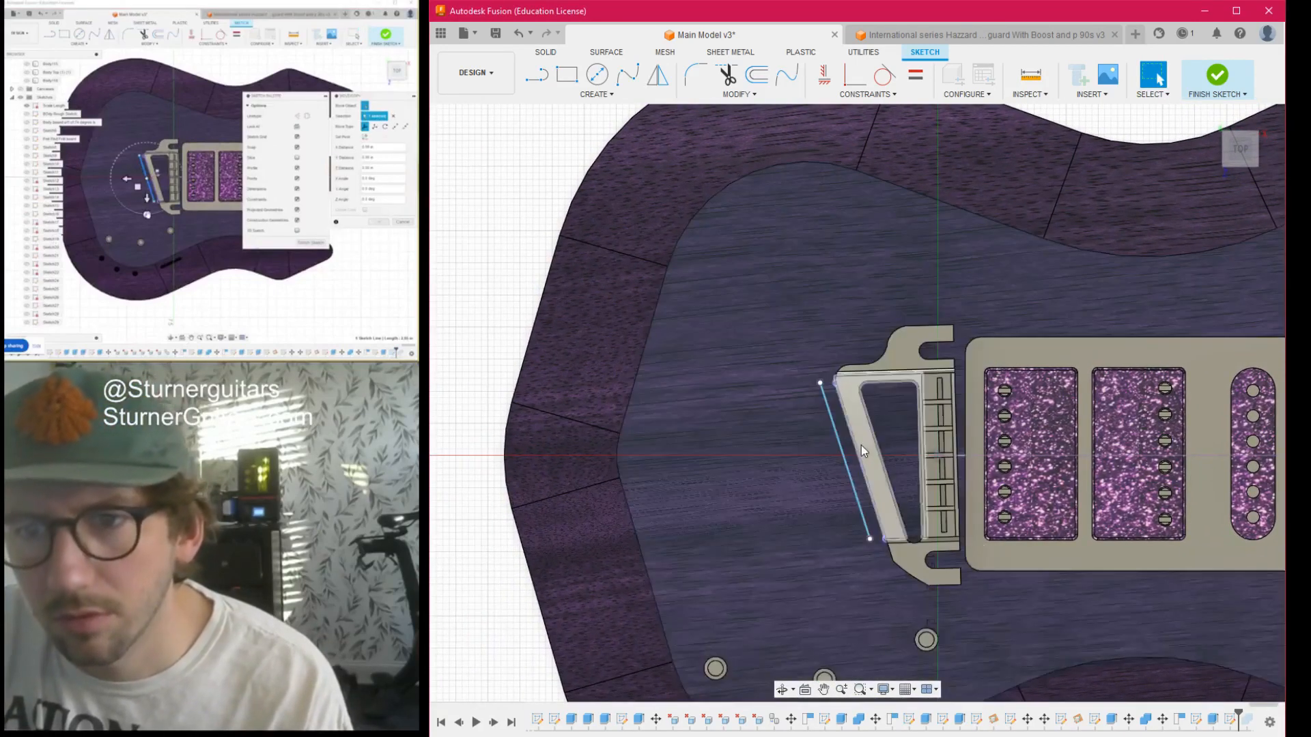
{"action": "scroll", "coordinate": [810, 407], "scroll_direction": "up", "scroll_amount": 2}
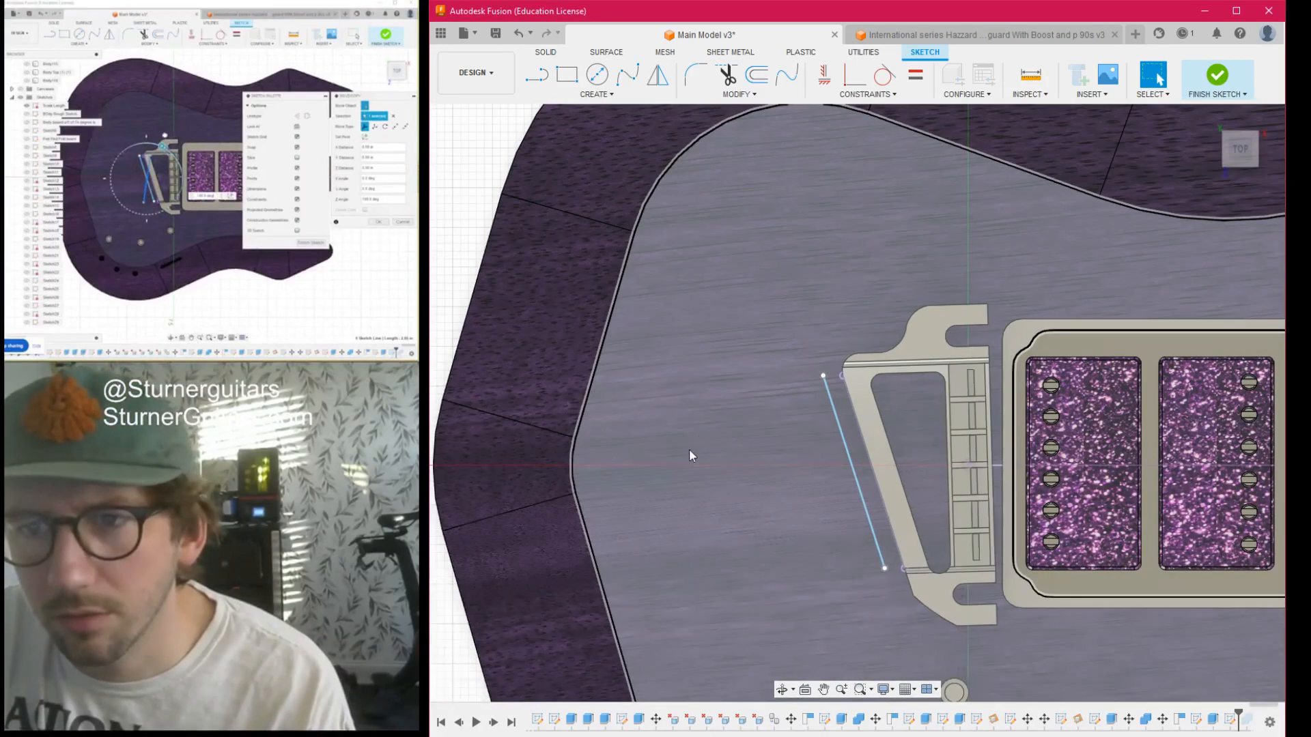
{"action": "scroll", "coordinate": [690, 455], "scroll_direction": "down", "scroll_amount": 10}
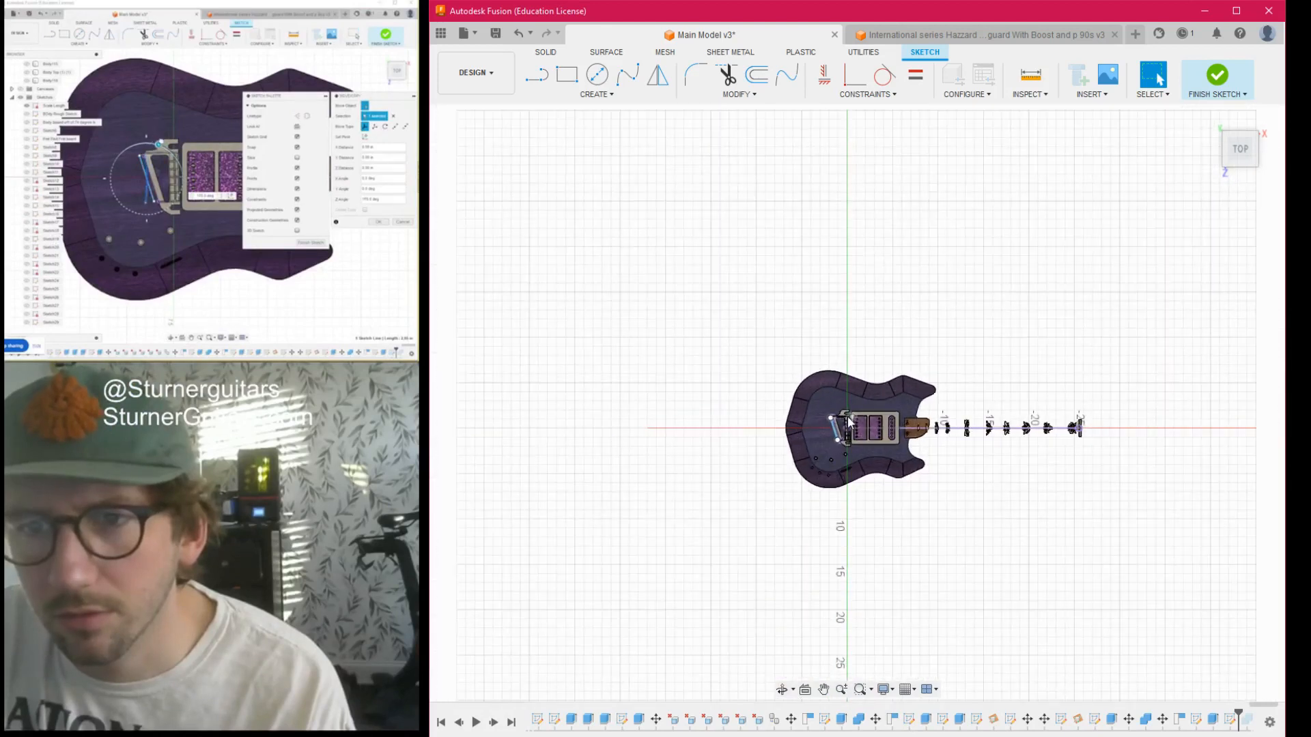
{"action": "middle_click_drag", "start_coordinate": [849, 422], "coordinate": [683, 419]}
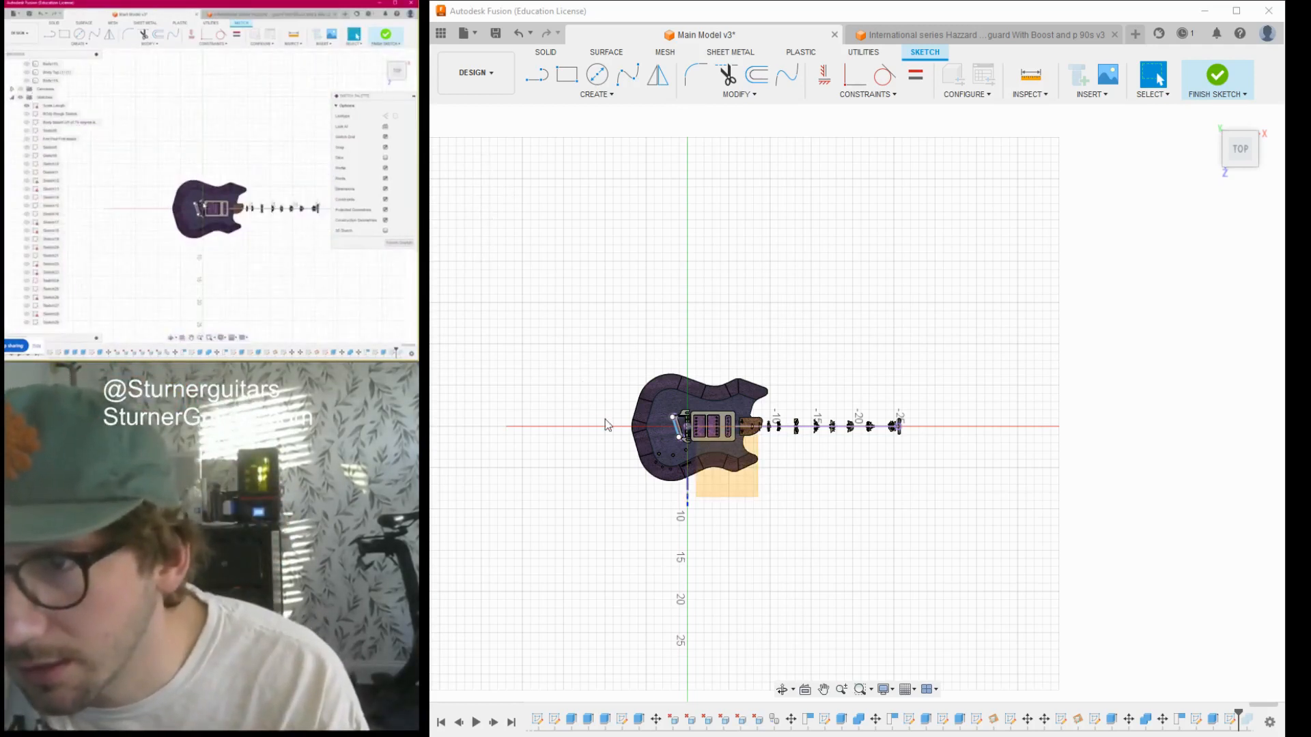
{"action": "scroll", "coordinate": [645, 458], "scroll_direction": "up", "scroll_amount": 6}
{"action": "scroll", "coordinate": [751, 378], "scroll_direction": "up", "scroll_amount": 3}
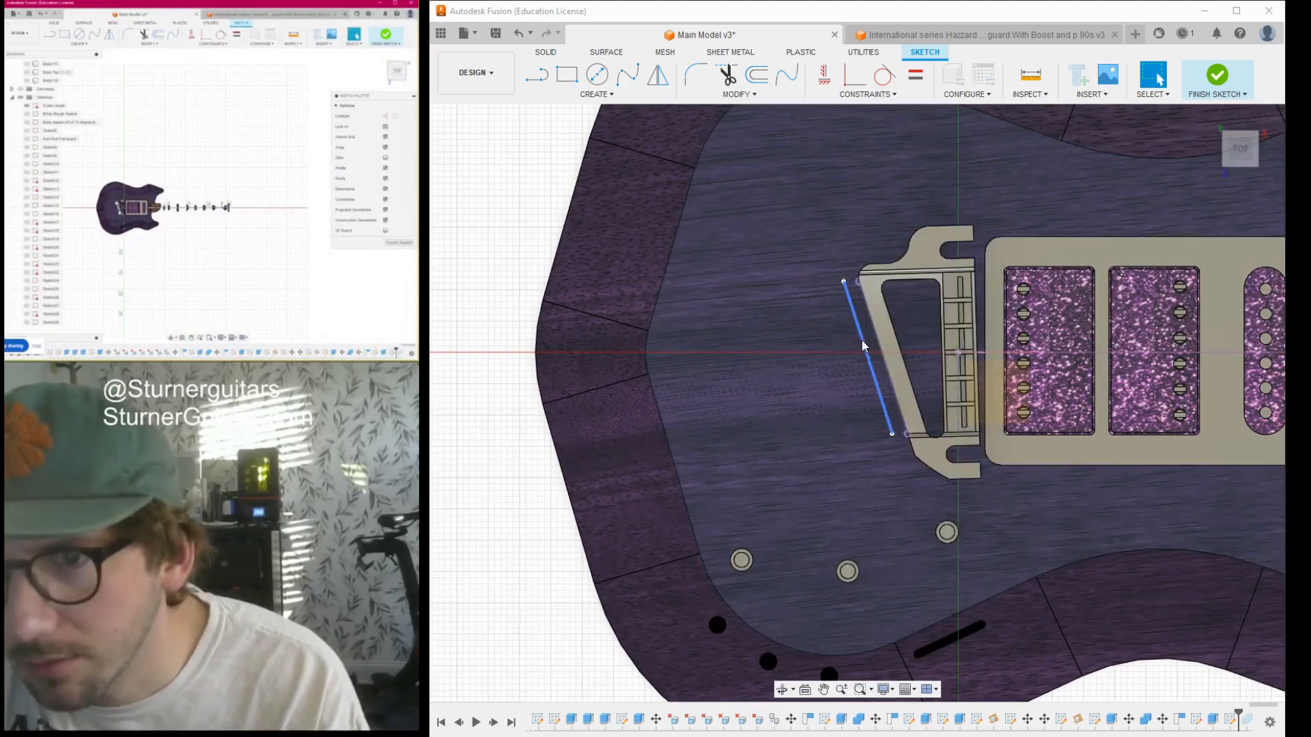
{"action": "key", "text": "m"}
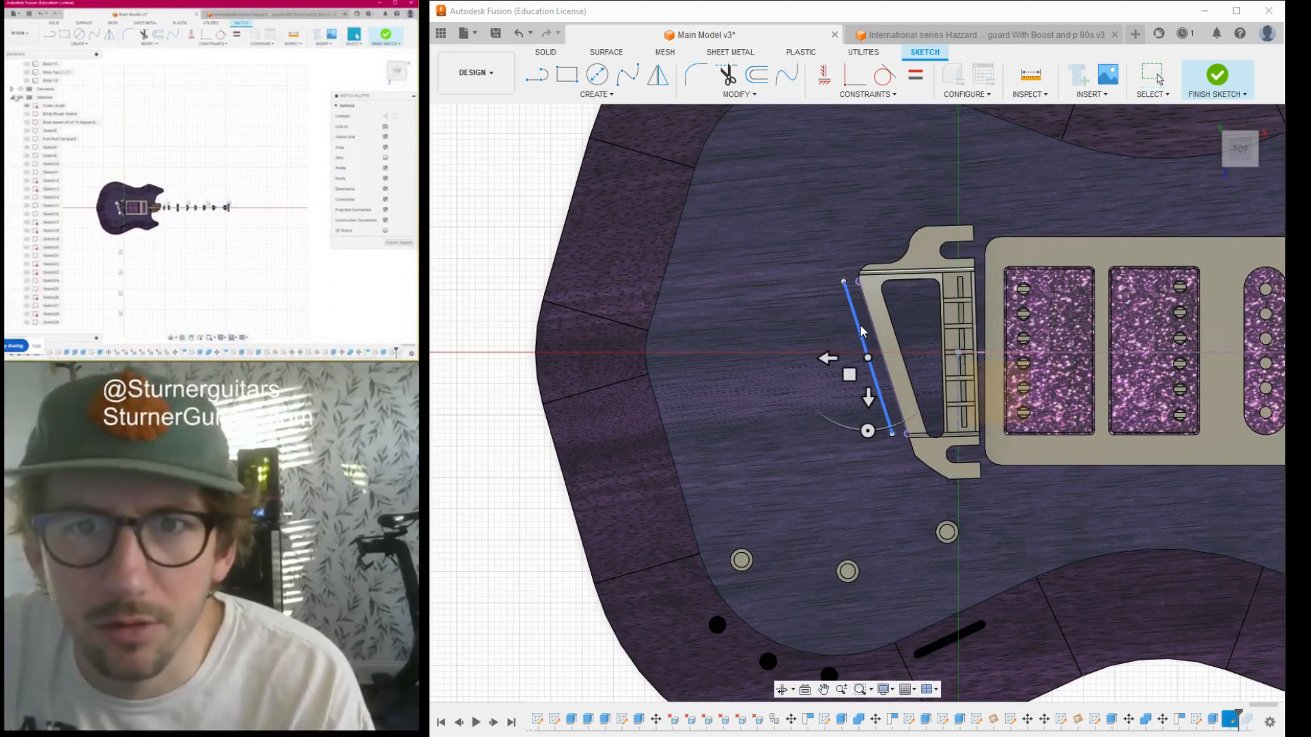
{"action": "scroll", "coordinate": [859, 330], "scroll_direction": "down", "scroll_amount": 7}
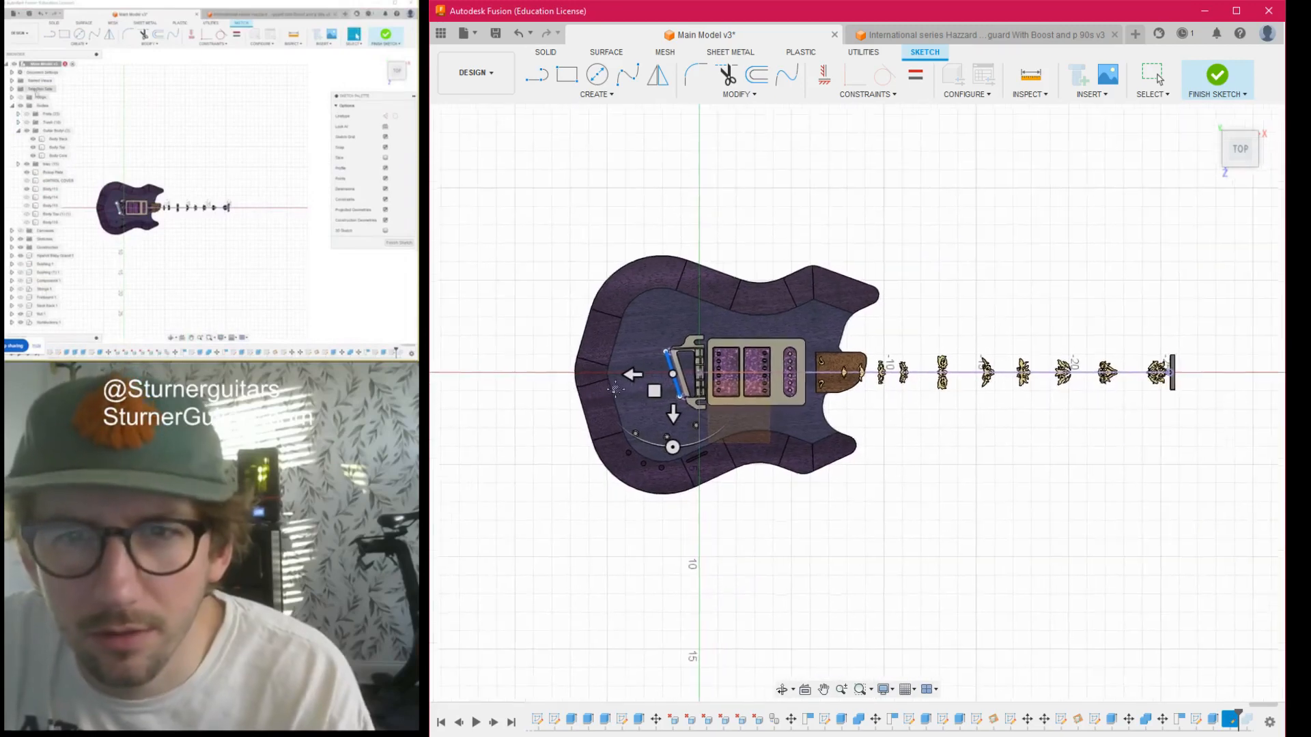
{"action": "key", "text": "Escape"}
{"action": "scroll", "coordinate": [837, 418], "scroll_direction": "down", "scroll_amount": 5}
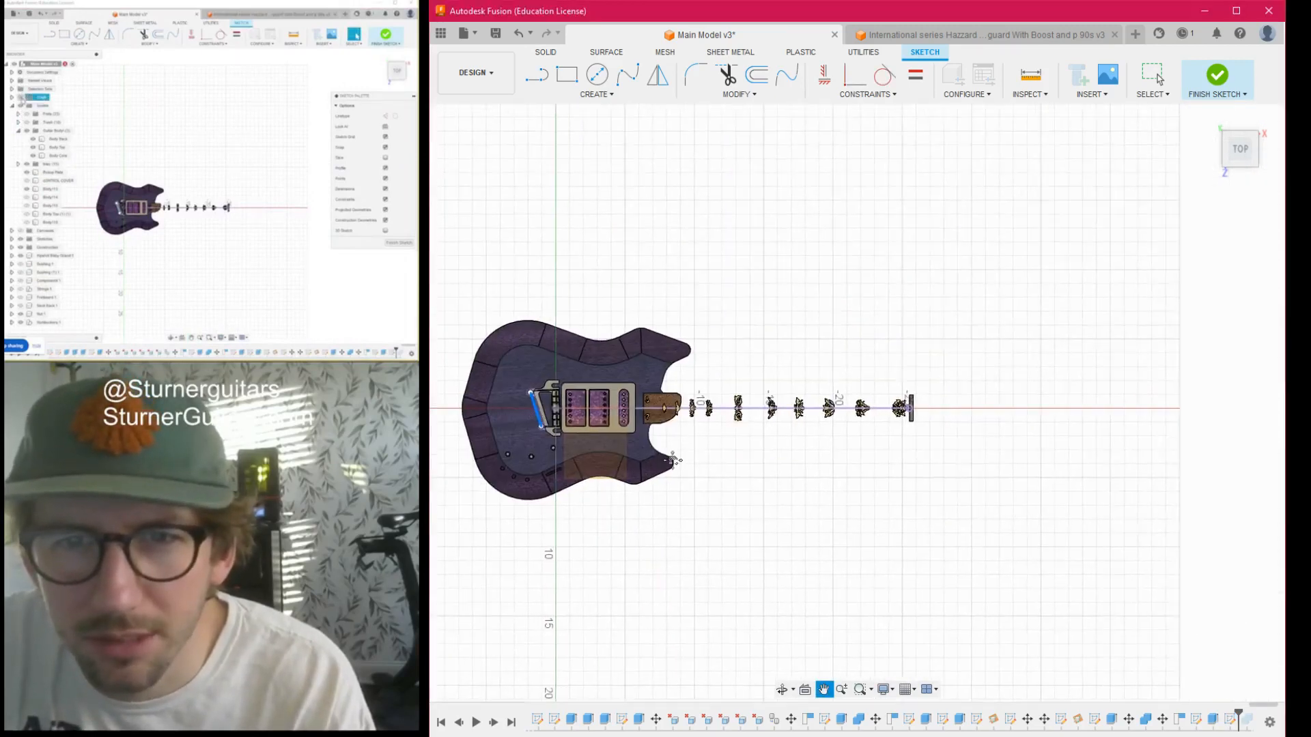
{"action": "scroll", "coordinate": [798, 461], "scroll_direction": "down", "scroll_amount": 2}
{"action": "middle_click_drag", "start_coordinate": [812, 455], "coordinate": [930, 422]}
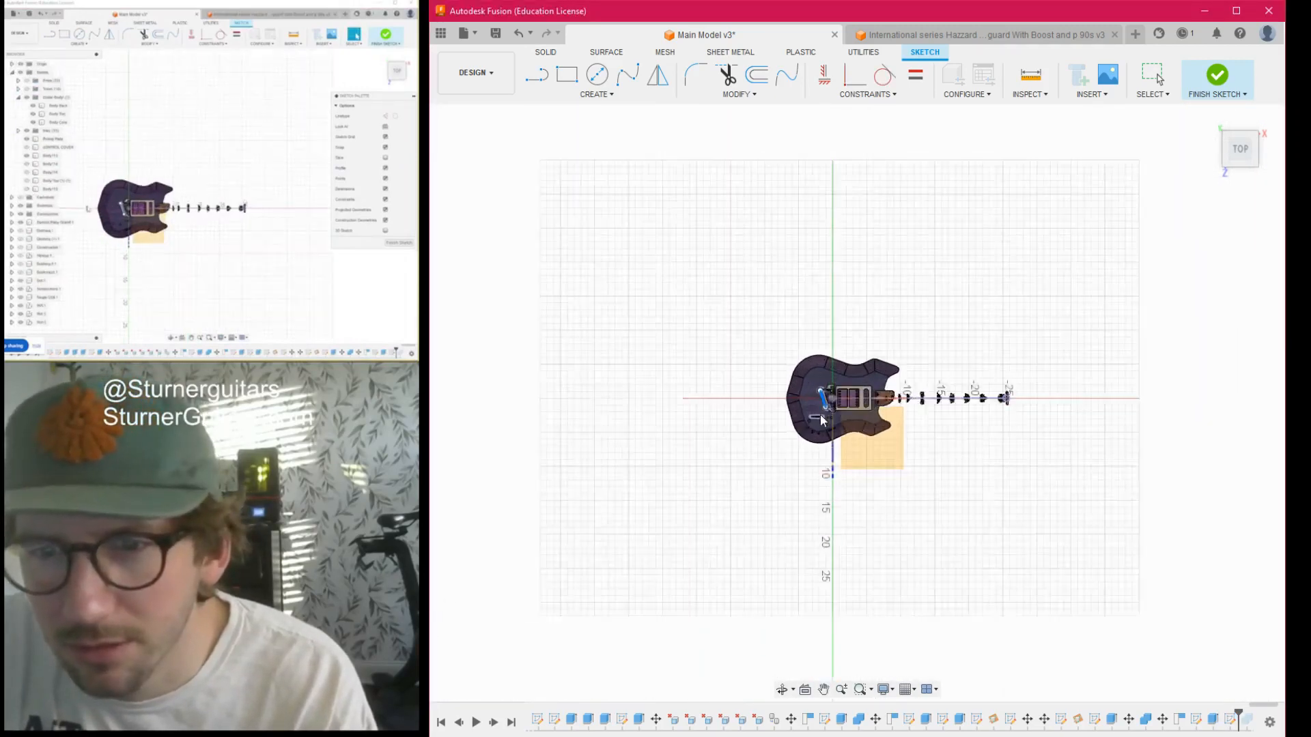
- Try again to rotate the offset line behind the bridge, using the projected neck centreline as the axis
{"action": "scroll", "coordinate": [859, 420], "scroll_direction": "up", "scroll_amount": 9}
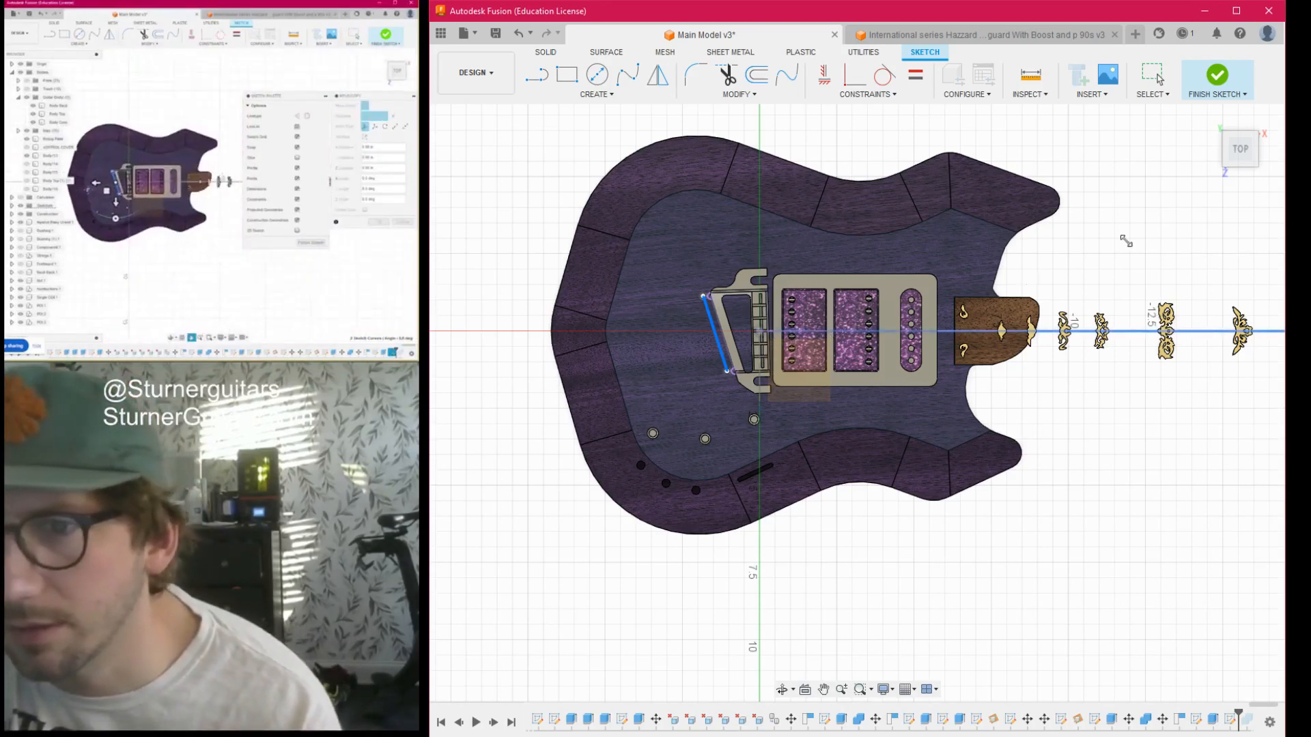
{"action": "left_click_drag", "start_coordinate": [1236, 163], "coordinate": [1267, 131]}
{"action": "mouse_move", "coordinate": [869, 606]}
{"action": "left_mouse_down"}
{"action": "mouse_move", "coordinate": [826, 570]}
{"action": "mouse_move", "coordinate": [670, 547]}
{"action": "mouse_move", "coordinate": [679, 541]}
{"action": "mouse_move", "coordinate": [738, 656]}
{"action": "mouse_move", "coordinate": [819, 666]}
{"action": "mouse_move", "coordinate": [853, 642]}
{"action": "mouse_move", "coordinate": [846, 610]}
{"action": "left_mouse_up"}
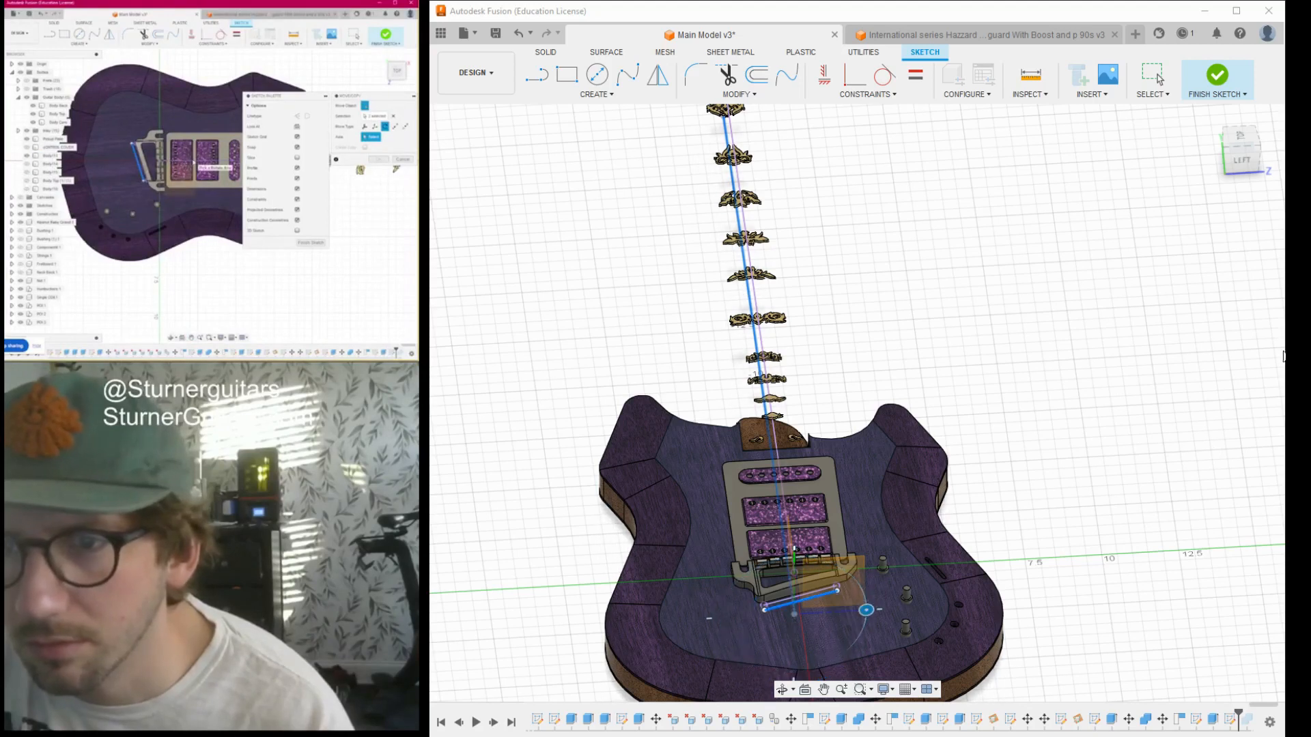
{"action": "left_click", "coordinate": [1271, 348]}
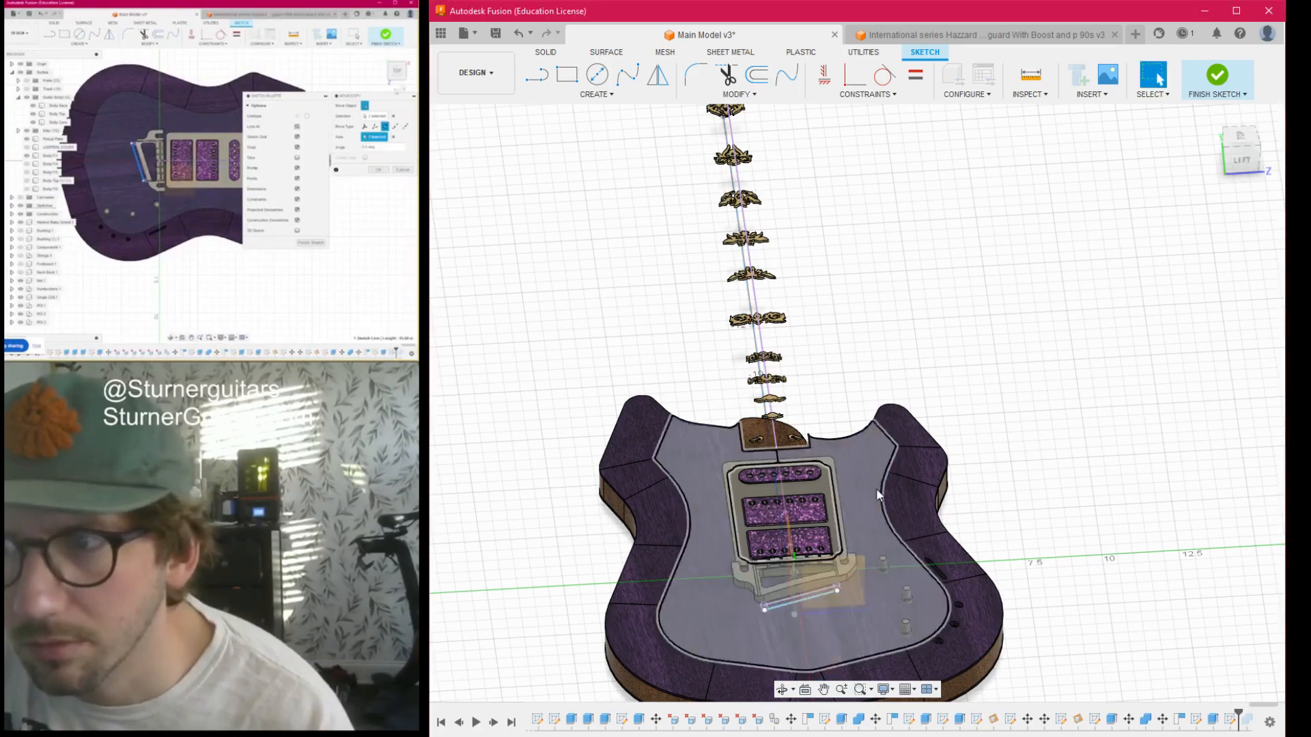
- Try to draw a line along the neck centreline from the offset line toward the tail end
{"action": "scroll", "coordinate": [877, 492], "scroll_direction": "up", "scroll_amount": 3}
{"action": "left_click_drag", "start_coordinate": [1232, 138], "coordinate": [1215, 176]}
{"action": "left_click", "coordinate": [1241, 146]}
{"action": "scroll", "coordinate": [881, 465], "scroll_direction": "down", "scroll_amount": 3}
{"action": "middle_click_drag", "start_coordinate": [859, 504], "coordinate": [803, 282]}
{"action": "scroll", "coordinate": [800, 288], "scroll_direction": "up", "scroll_amount": 1}
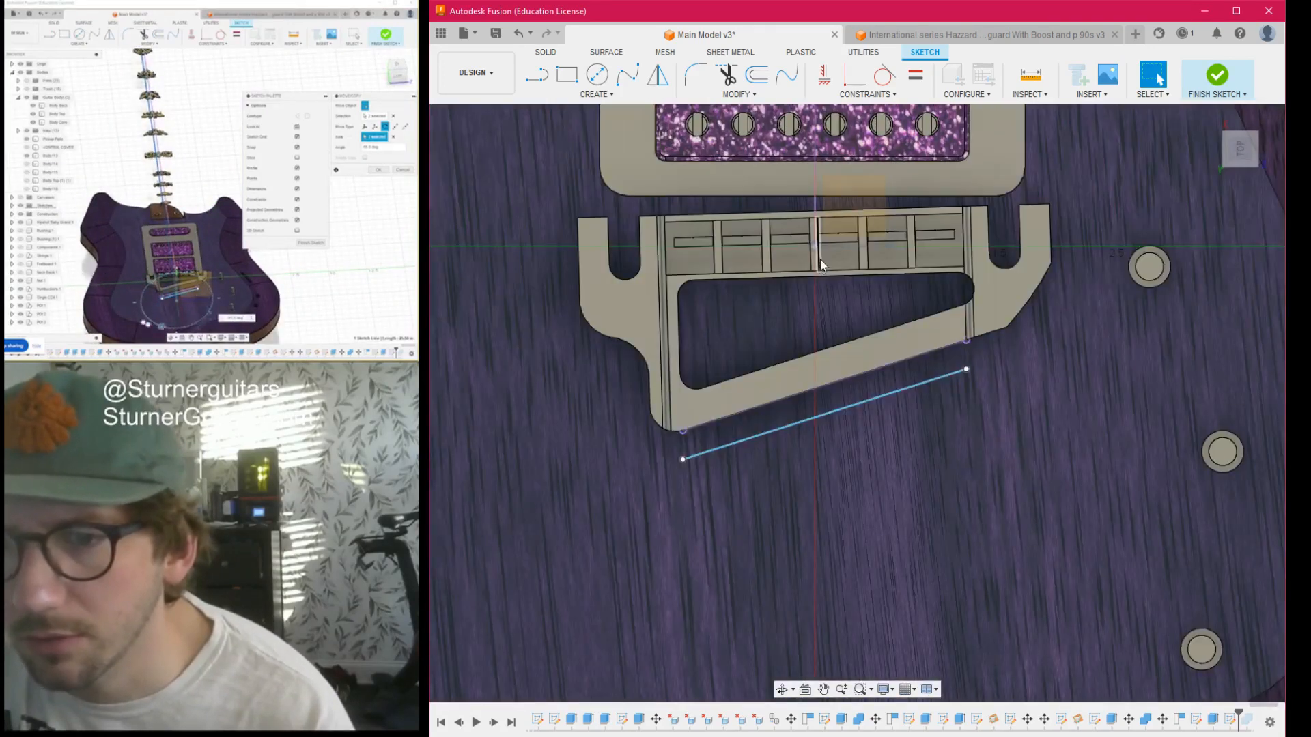
{"action": "key", "text": "l"}
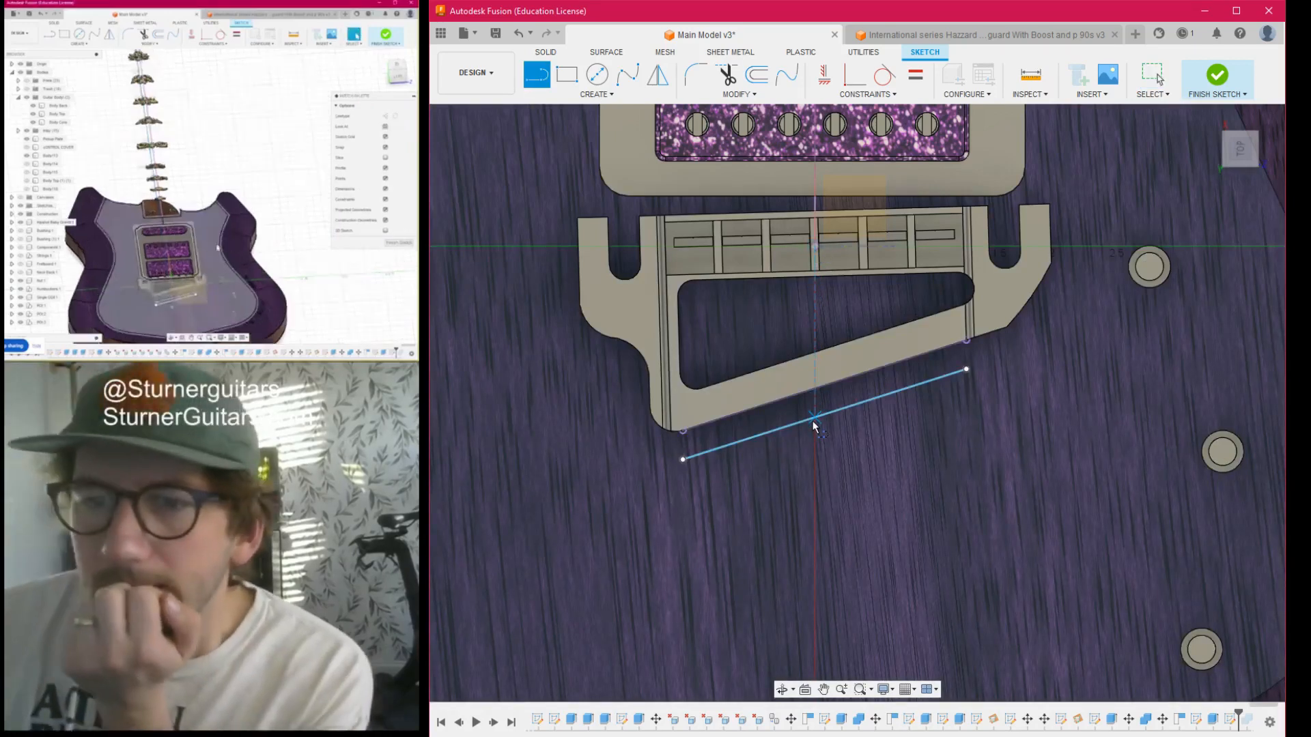
{"action": "left_click", "coordinate": [813, 417]}
{"action": "scroll", "coordinate": [810, 526], "scroll_direction": "down", "scroll_amount": 5}
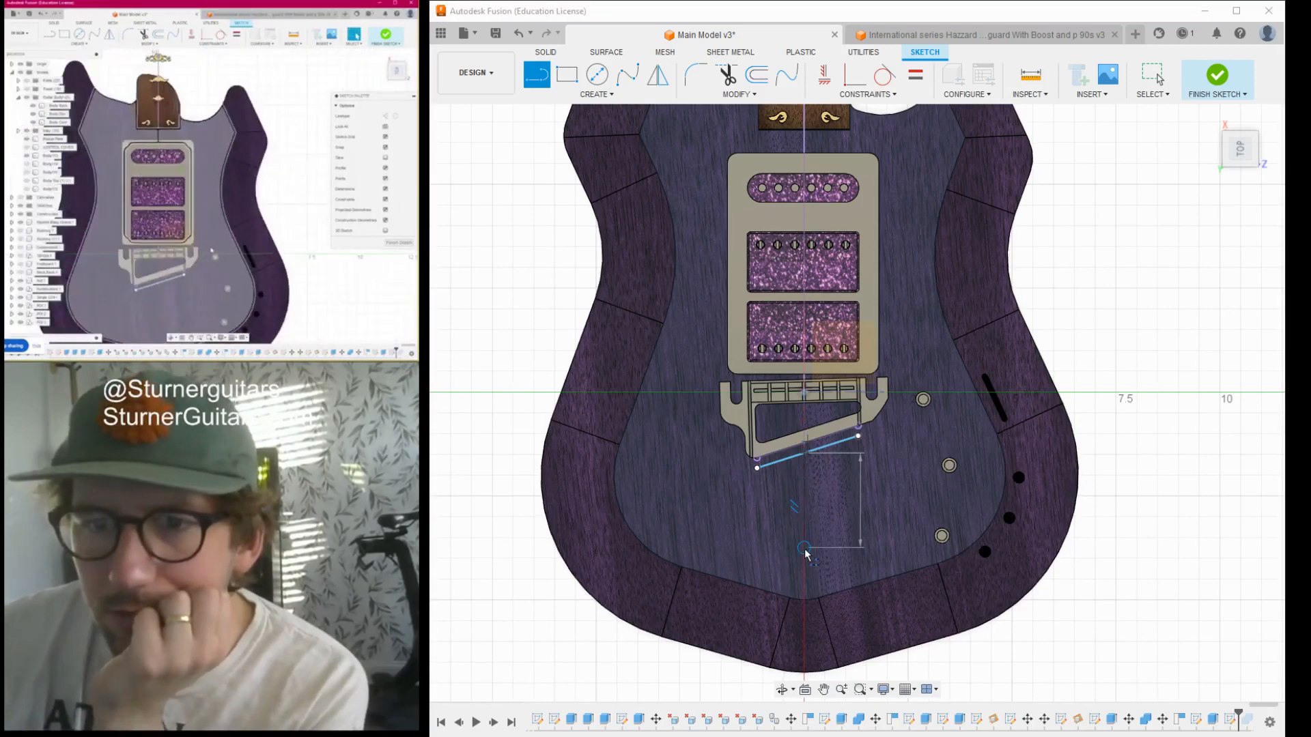
{"action": "scroll", "coordinate": [805, 555], "scroll_direction": "up", "scroll_amount": 1}
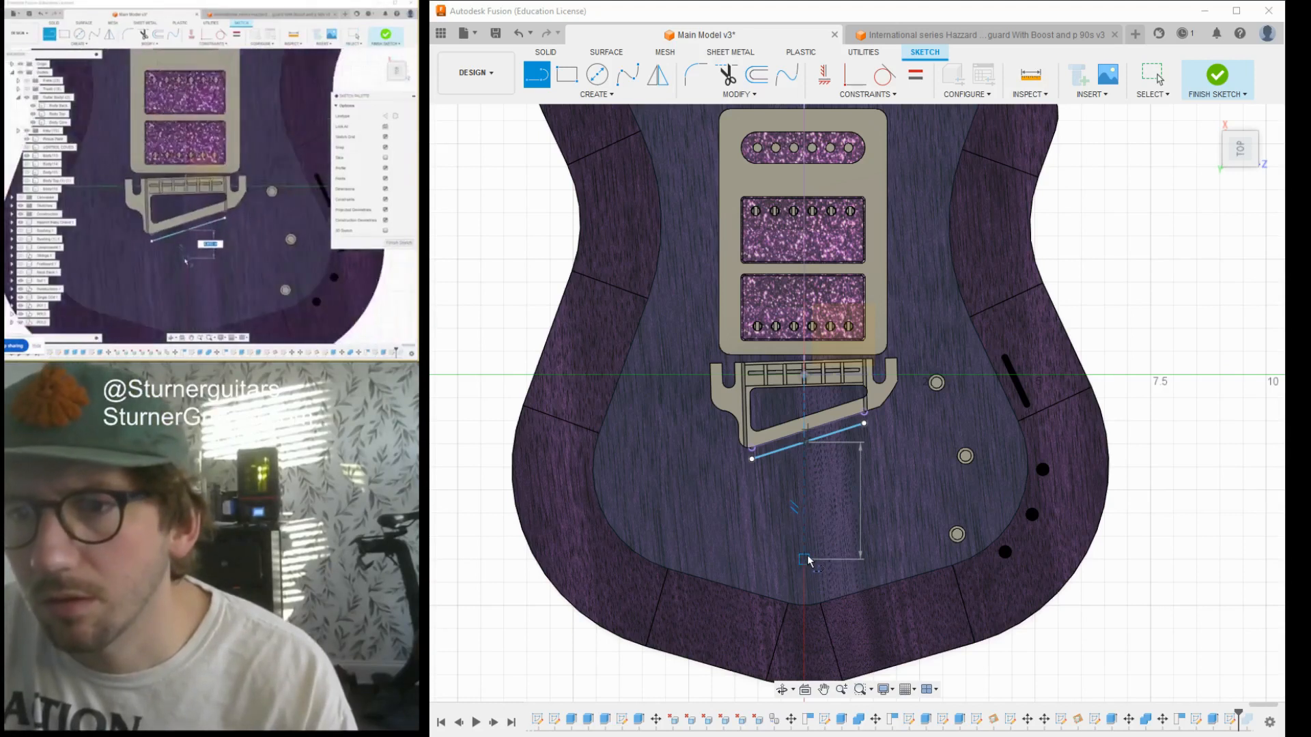
{"action": "key", "text": "Escape"}
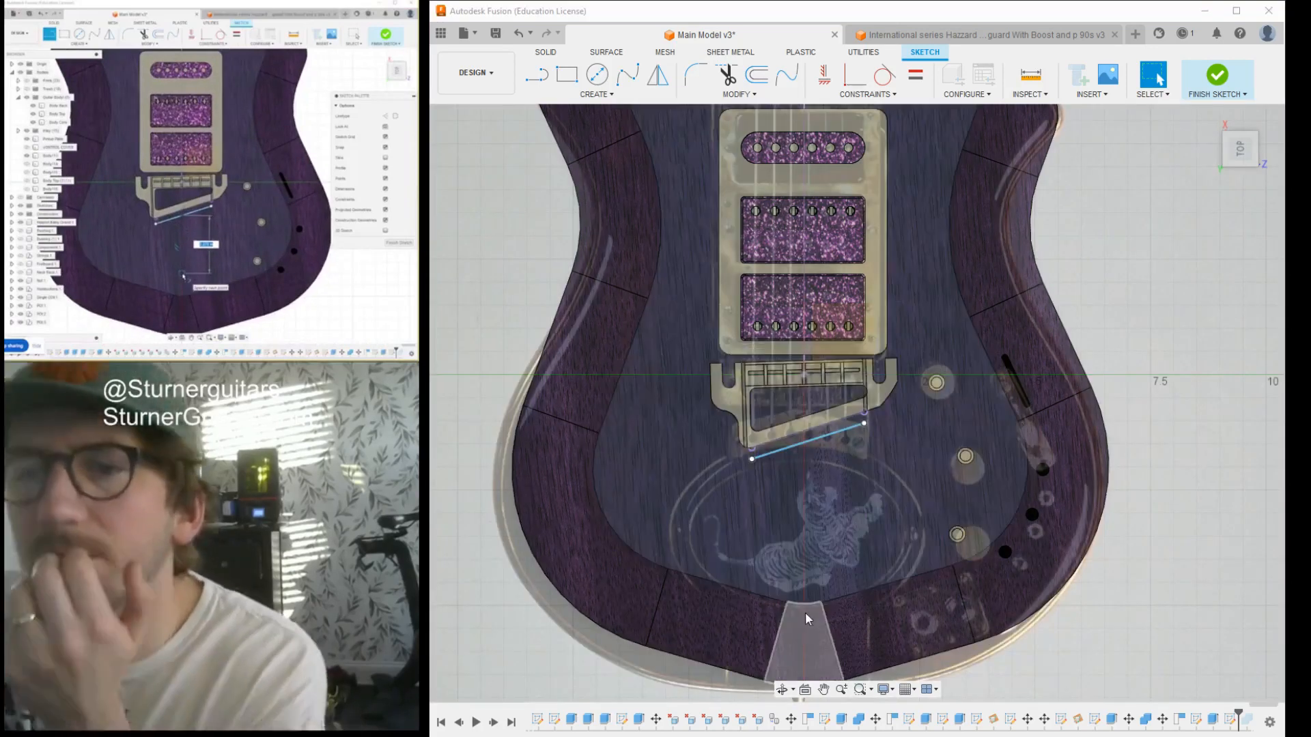
- Try to draw a centreline from the offset line again, checking its position against the reference guitar photo
{"action": "scroll", "coordinate": [802, 594], "scroll_direction": "down", "scroll_amount": 1}
{"action": "scroll", "coordinate": [819, 532], "scroll_direction": "up", "scroll_amount": 1}
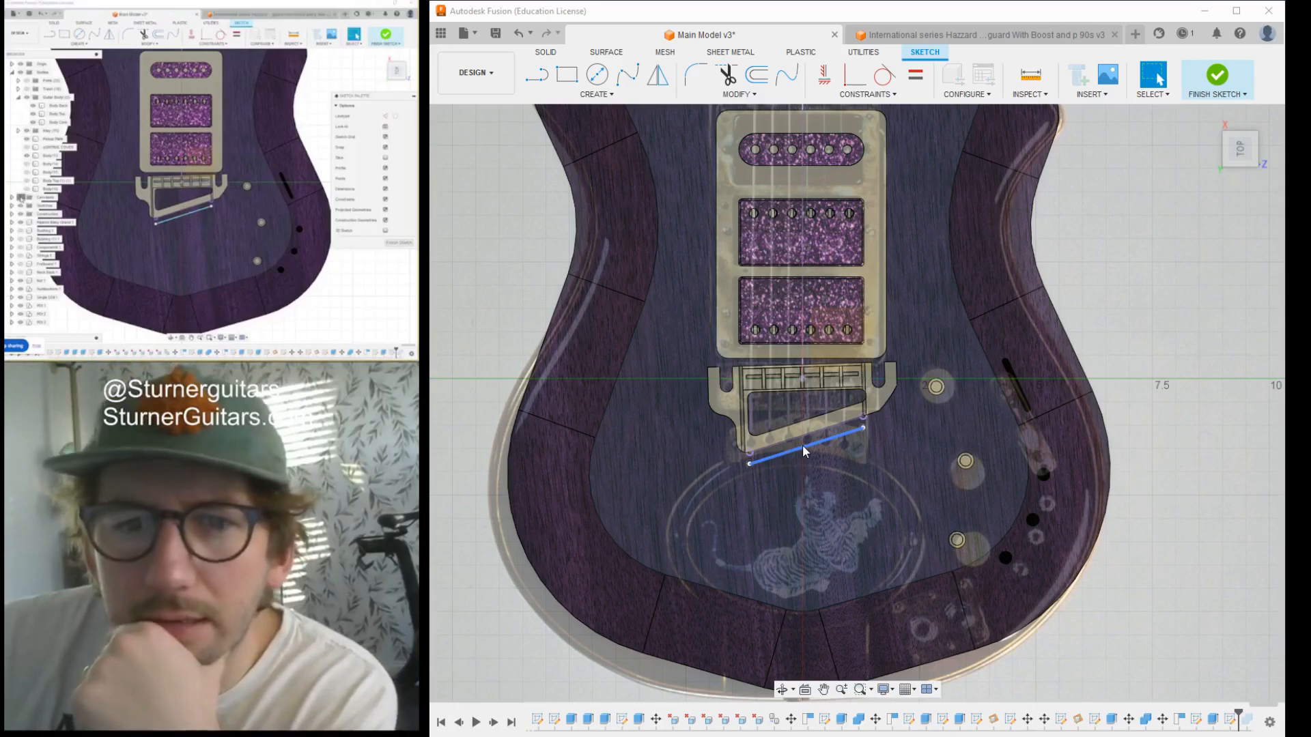
{"action": "scroll", "coordinate": [802, 444], "scroll_direction": "up", "scroll_amount": 2}
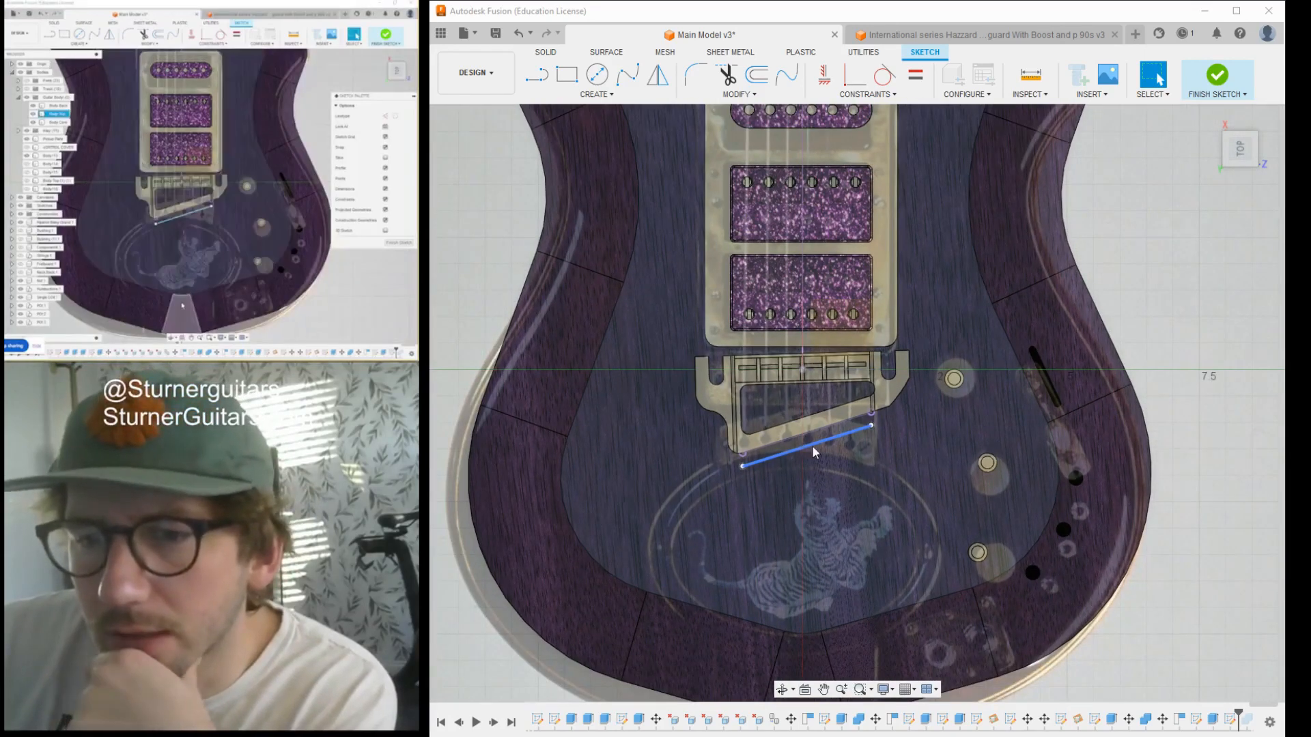
{"action": "key", "text": "l"}
{"action": "scroll", "coordinate": [801, 445], "scroll_direction": "up", "scroll_amount": 3}
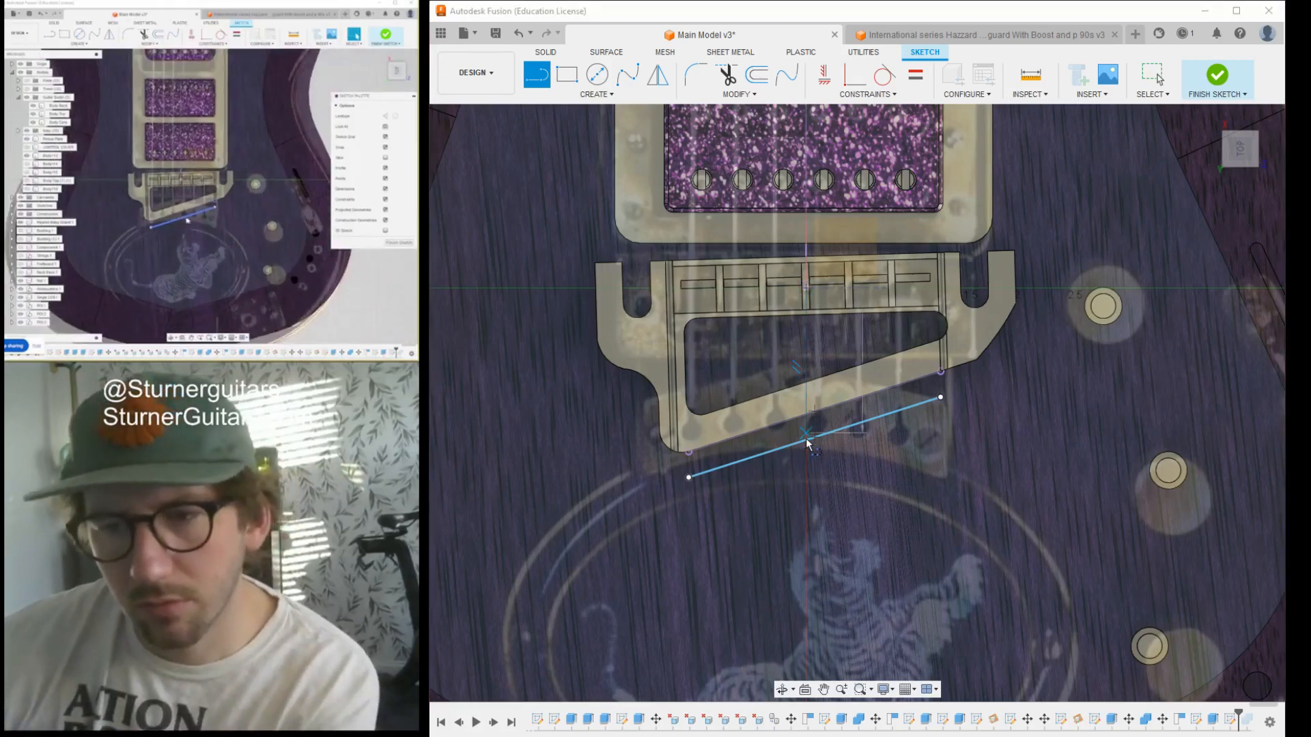
{"action": "scroll", "coordinate": [807, 444], "scroll_direction": "up", "scroll_amount": 3}
{"action": "scroll", "coordinate": [806, 434], "scroll_direction": "up", "scroll_amount": 3}
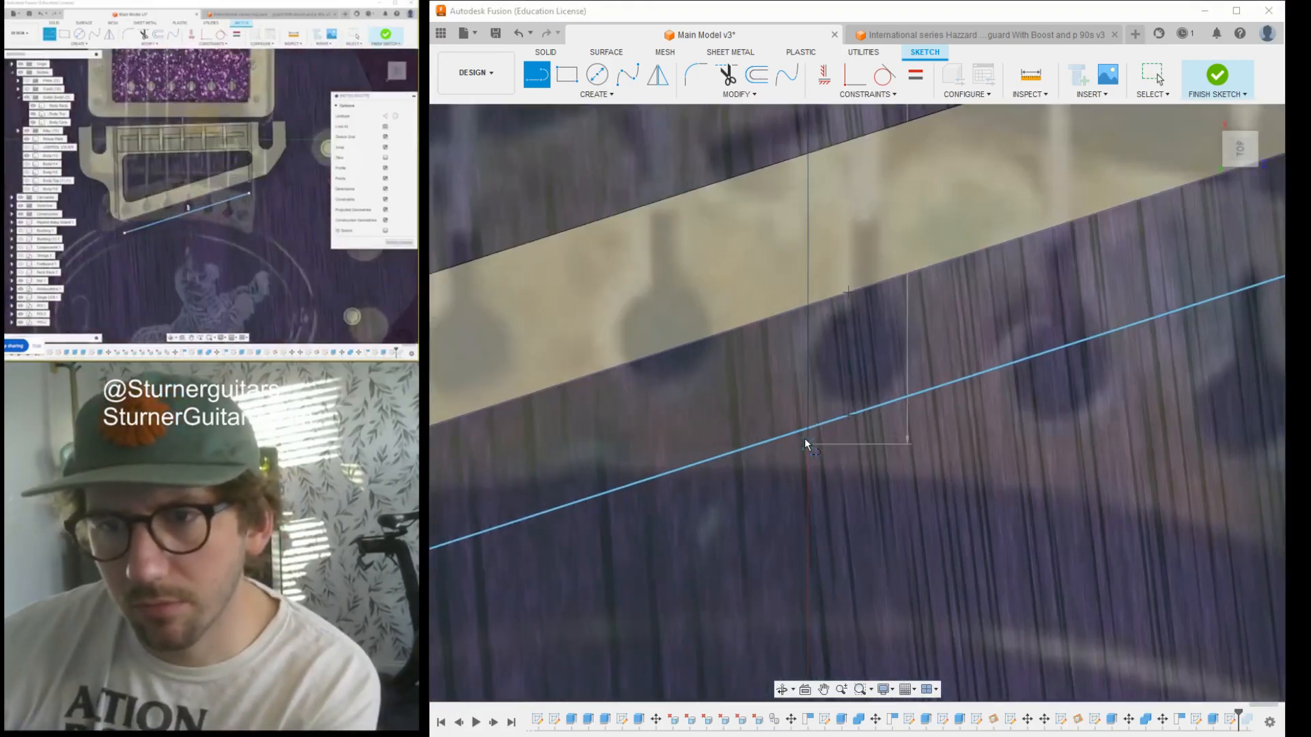
{"action": "scroll", "coordinate": [806, 428], "scroll_direction": "down", "scroll_amount": 6}
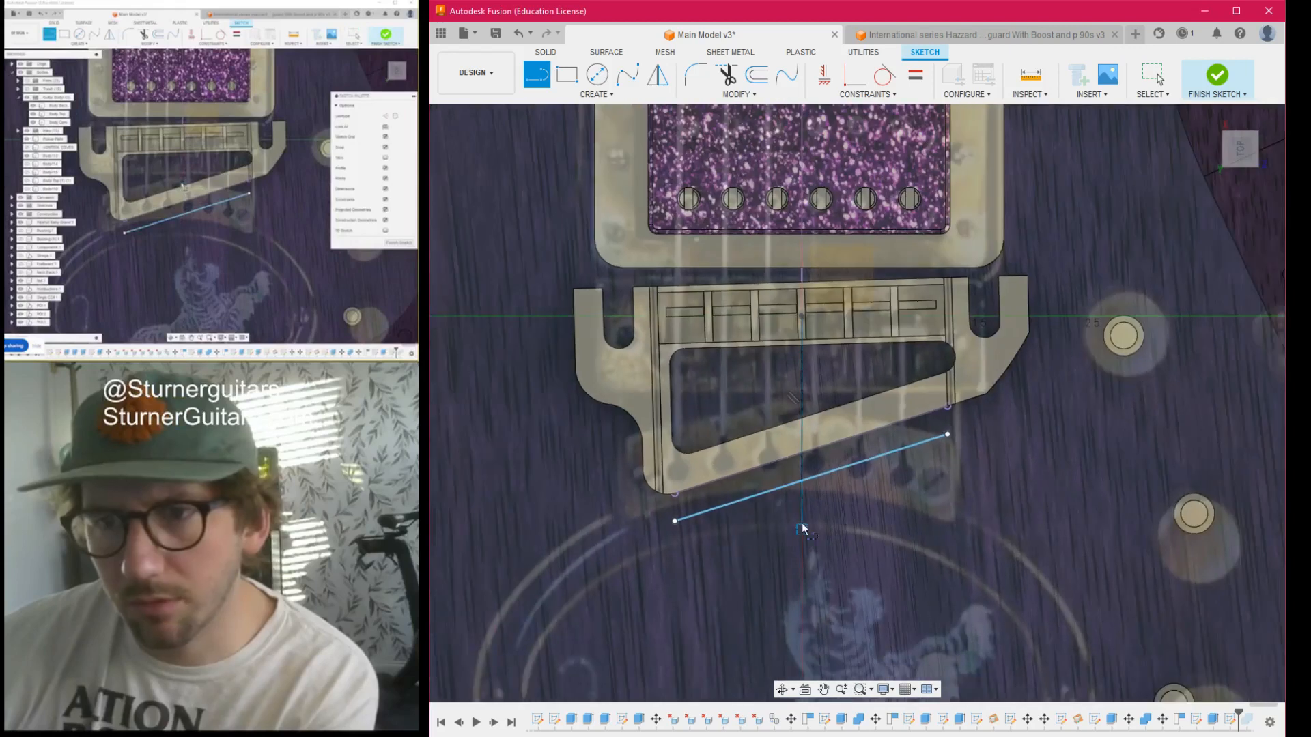
{"action": "scroll", "coordinate": [803, 482], "scroll_direction": "down", "scroll_amount": 5}
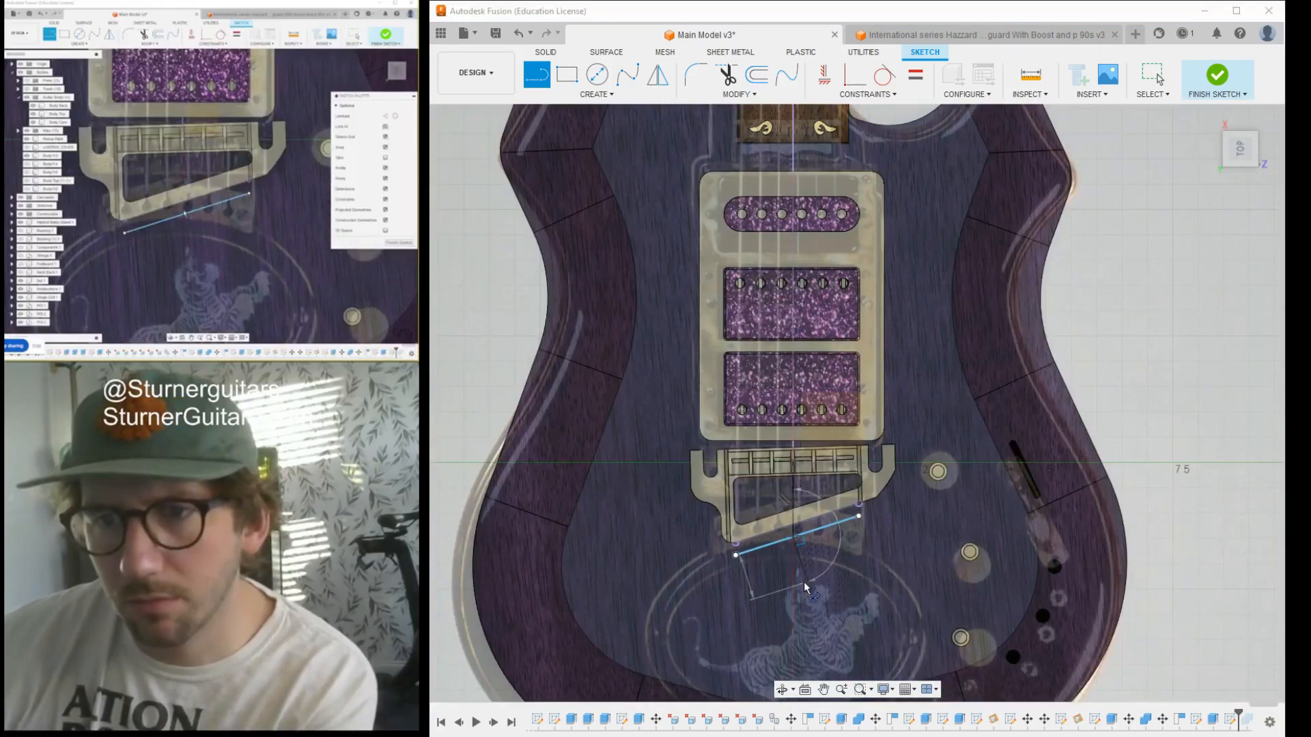
{"action": "key", "text": "Escape"}
- Draw a short line along the neck centreline from the inner body edge at the tail end
{"action": "scroll", "coordinate": [779, 614], "scroll_direction": "up", "scroll_amount": 3}
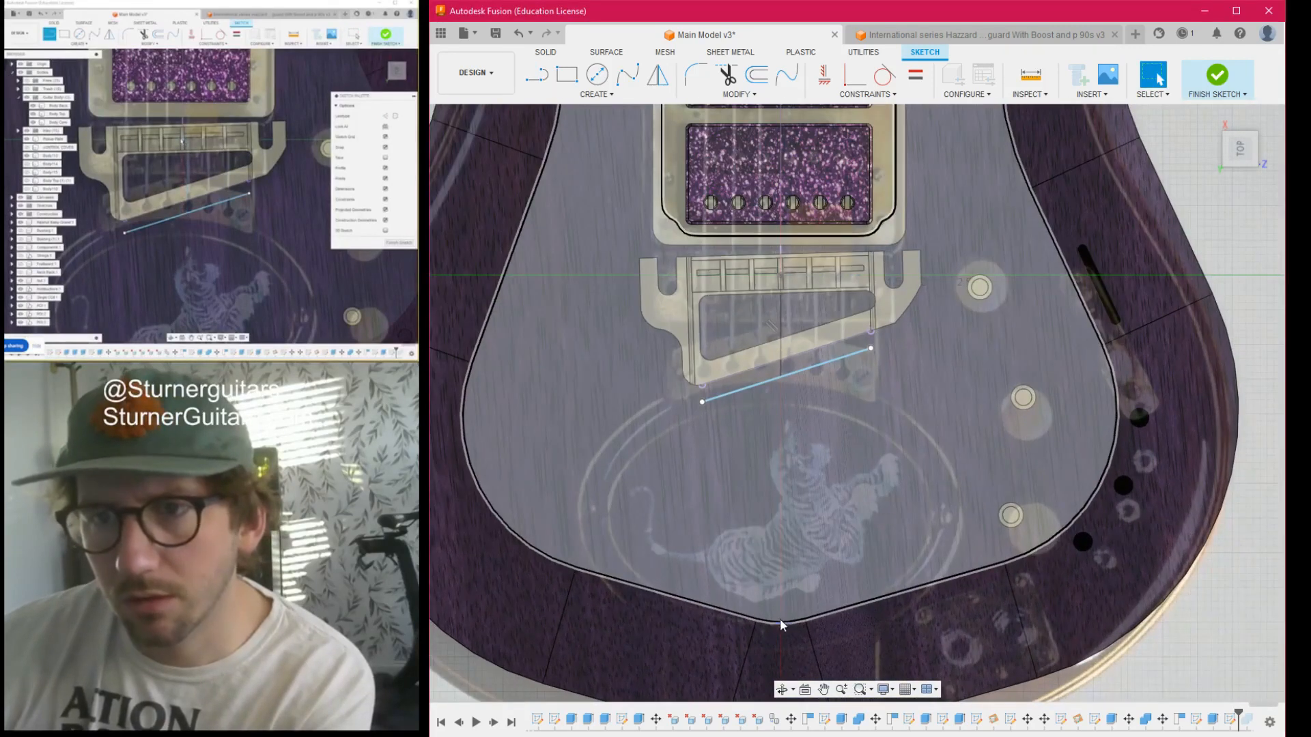
{"action": "key", "text": "l"}
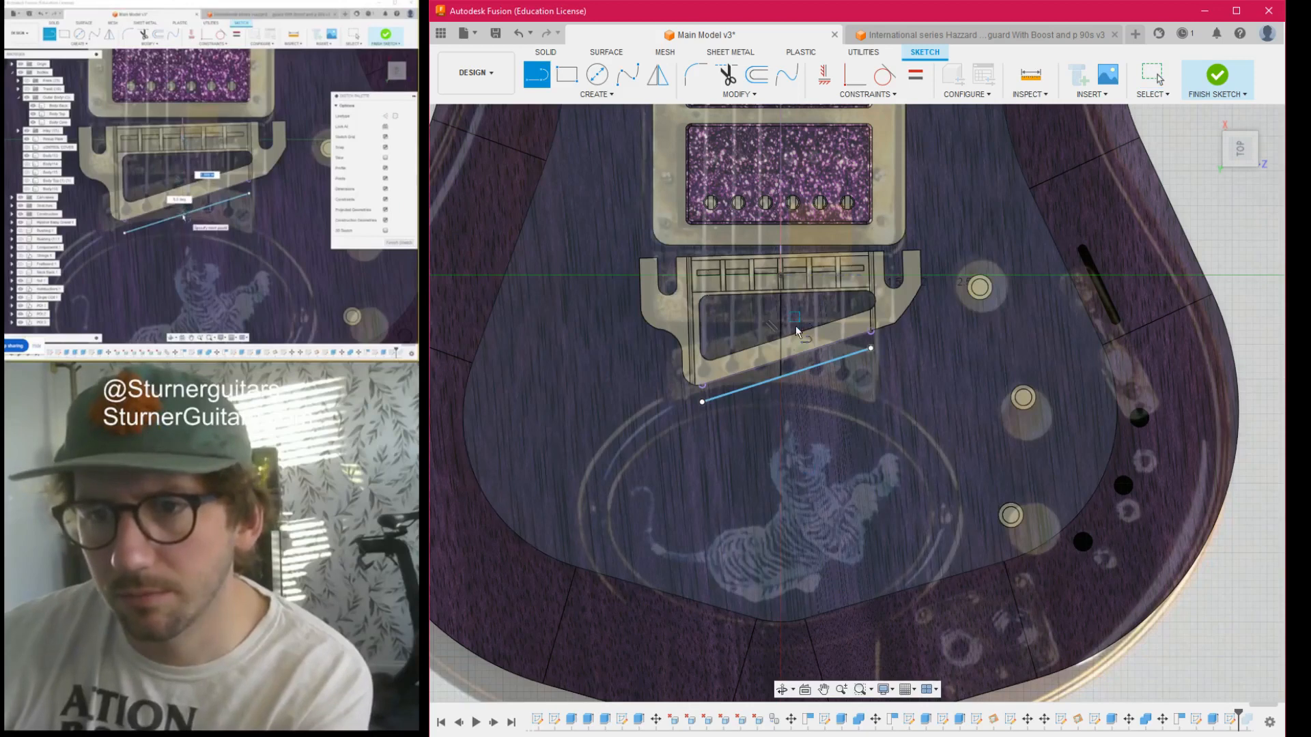
{"action": "left_click_drag", "start_coordinate": [786, 622], "coordinate": [784, 588]}
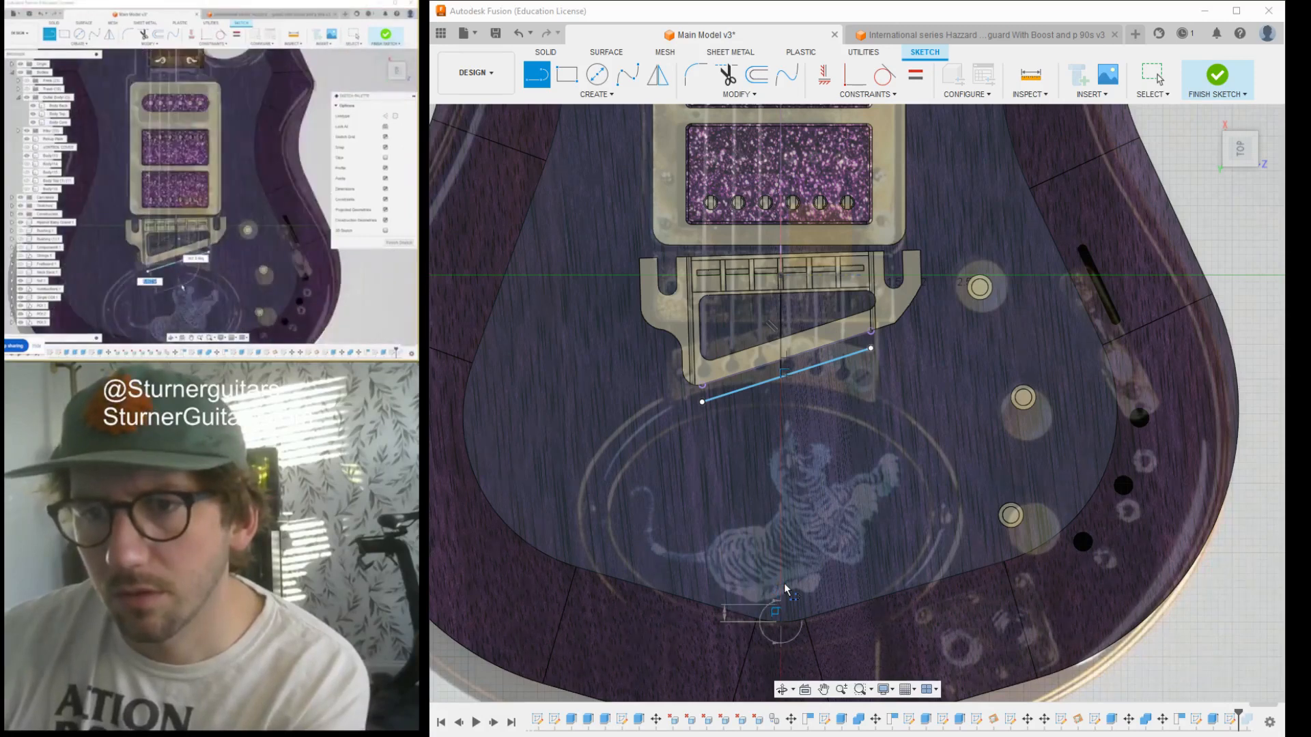
{"action": "key", "text": "Escape"}
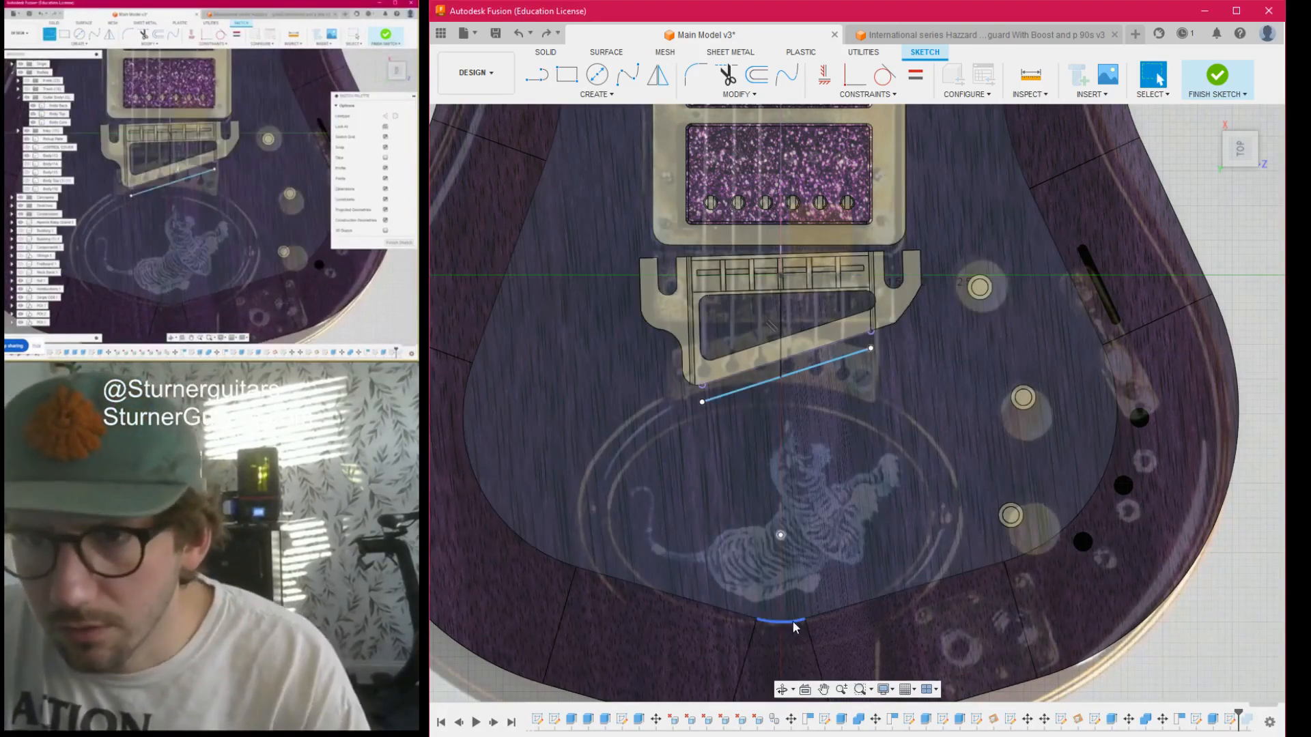
{"action": "key", "text": "l"}
{"action": "left_click", "coordinate": [783, 621]}
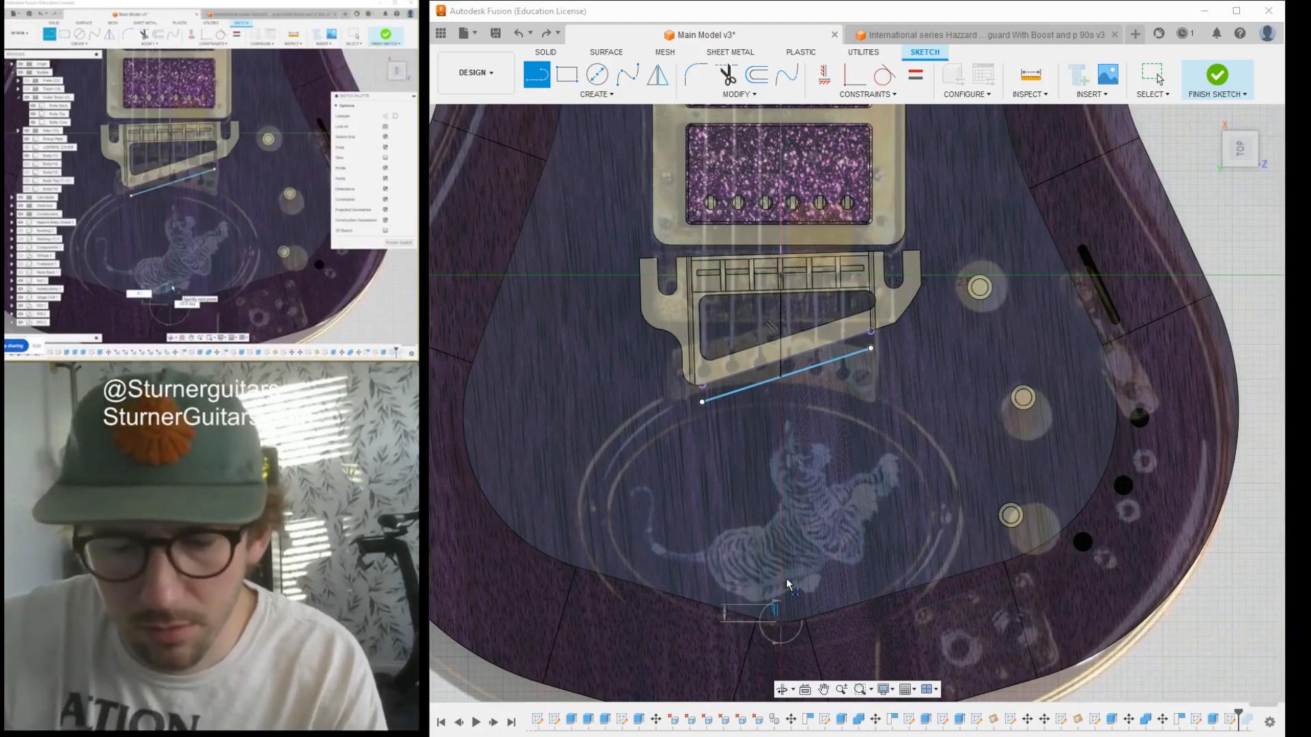
{"action": "key", "text": "Escape"}
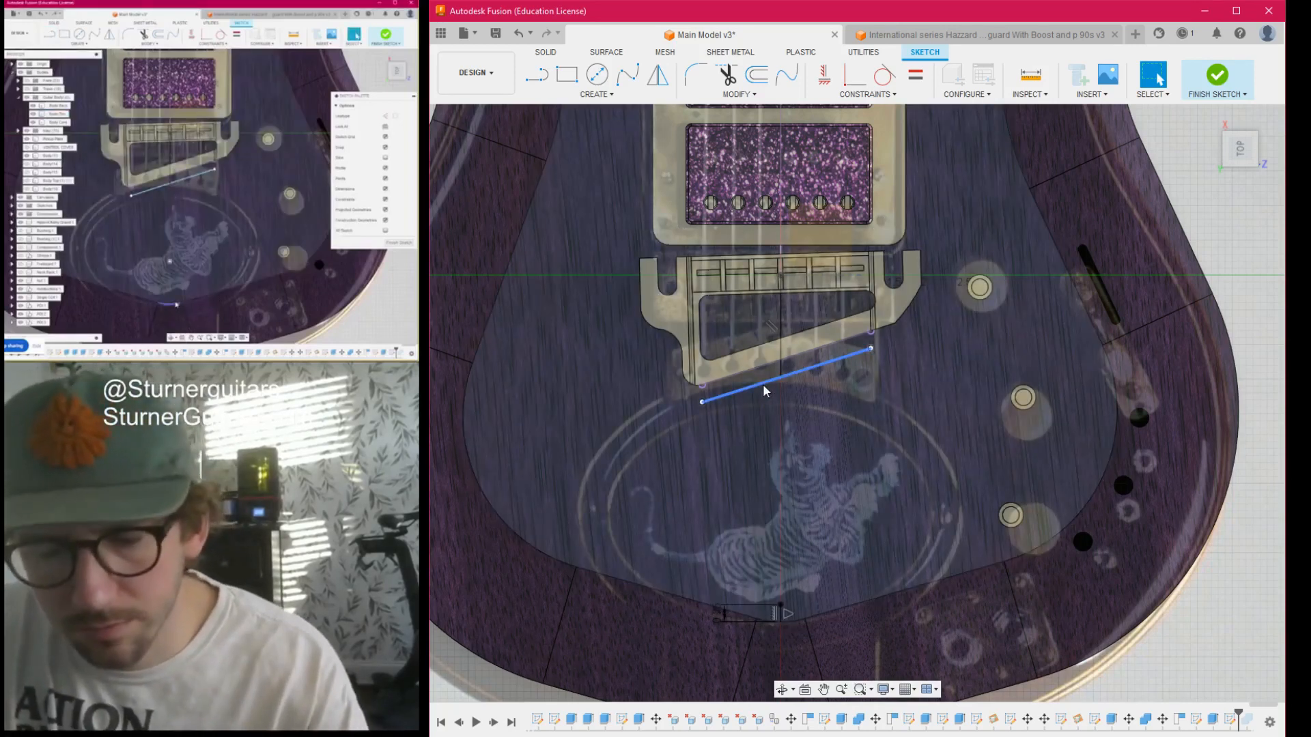
- Copy the offset line point to point, from its control-side endpoint to where the line crosses the neck centreline
{"action": "left_click", "coordinate": [763, 385]}
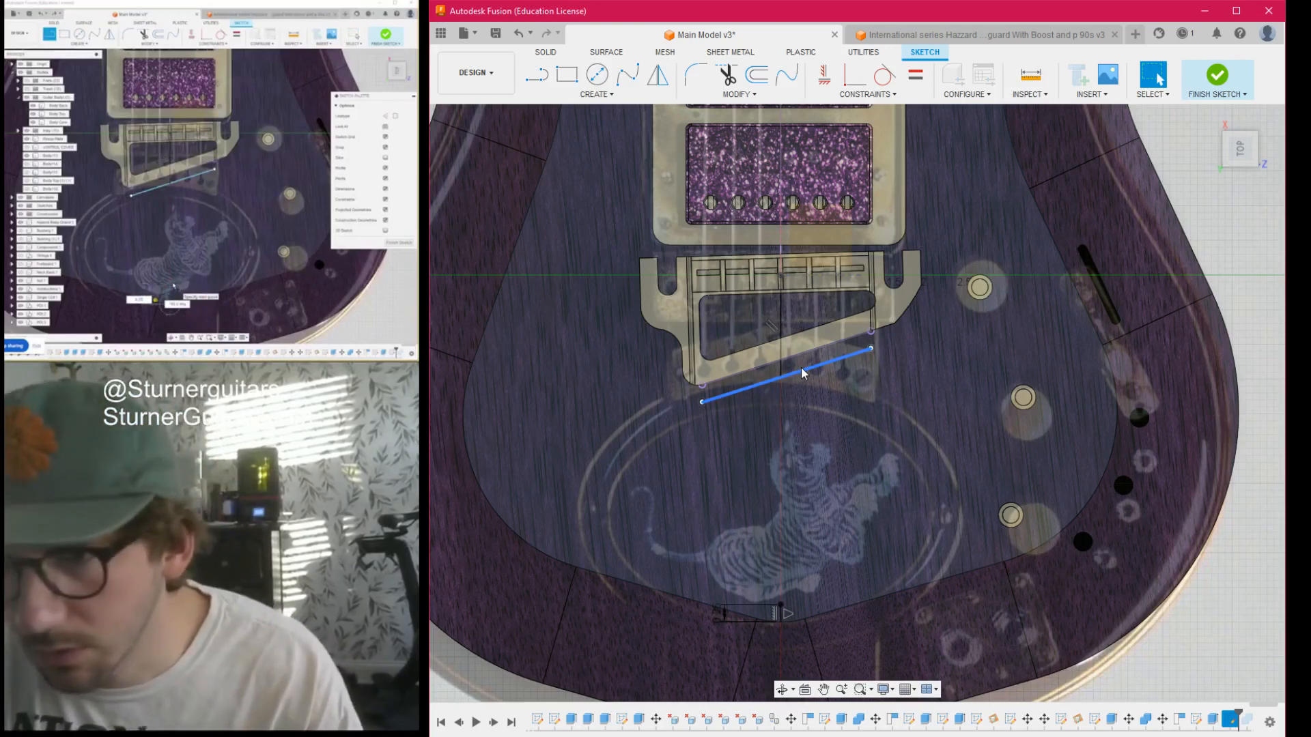
{"action": "key", "text": "m"}
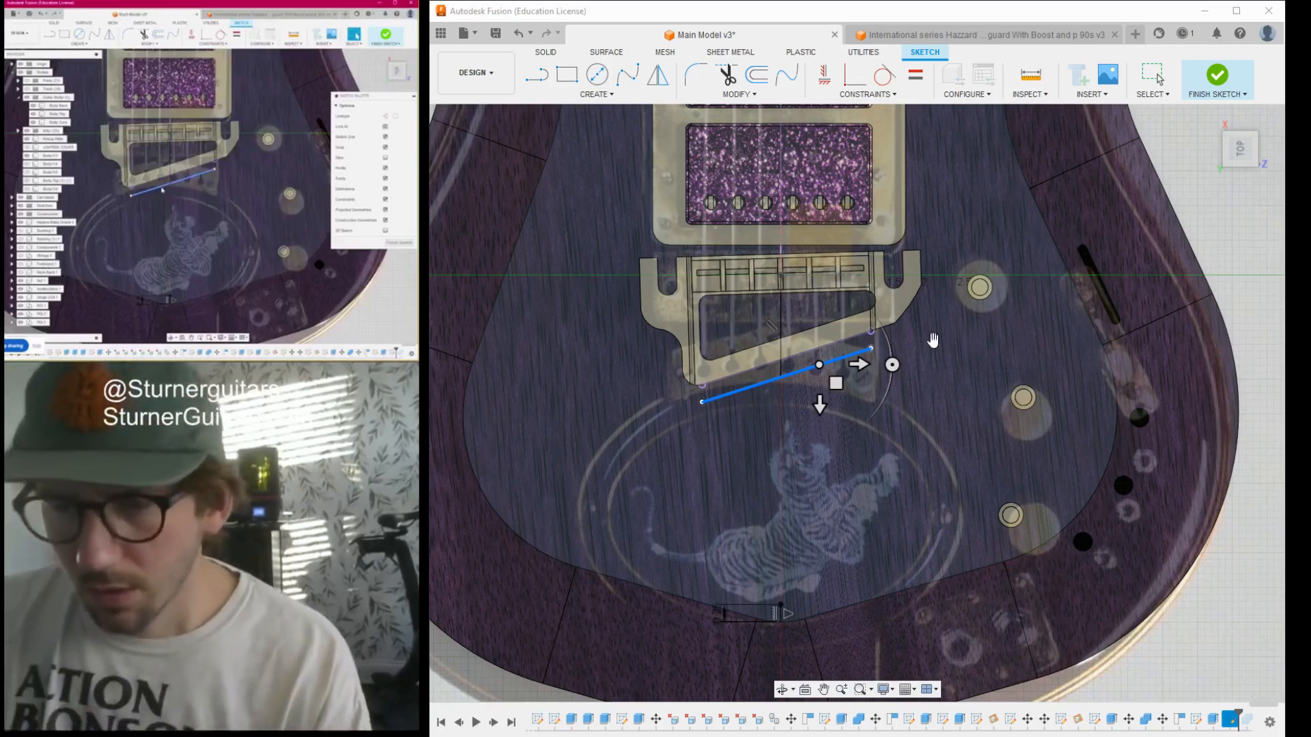
{"action": "left_click", "coordinate": [1237, 262]}
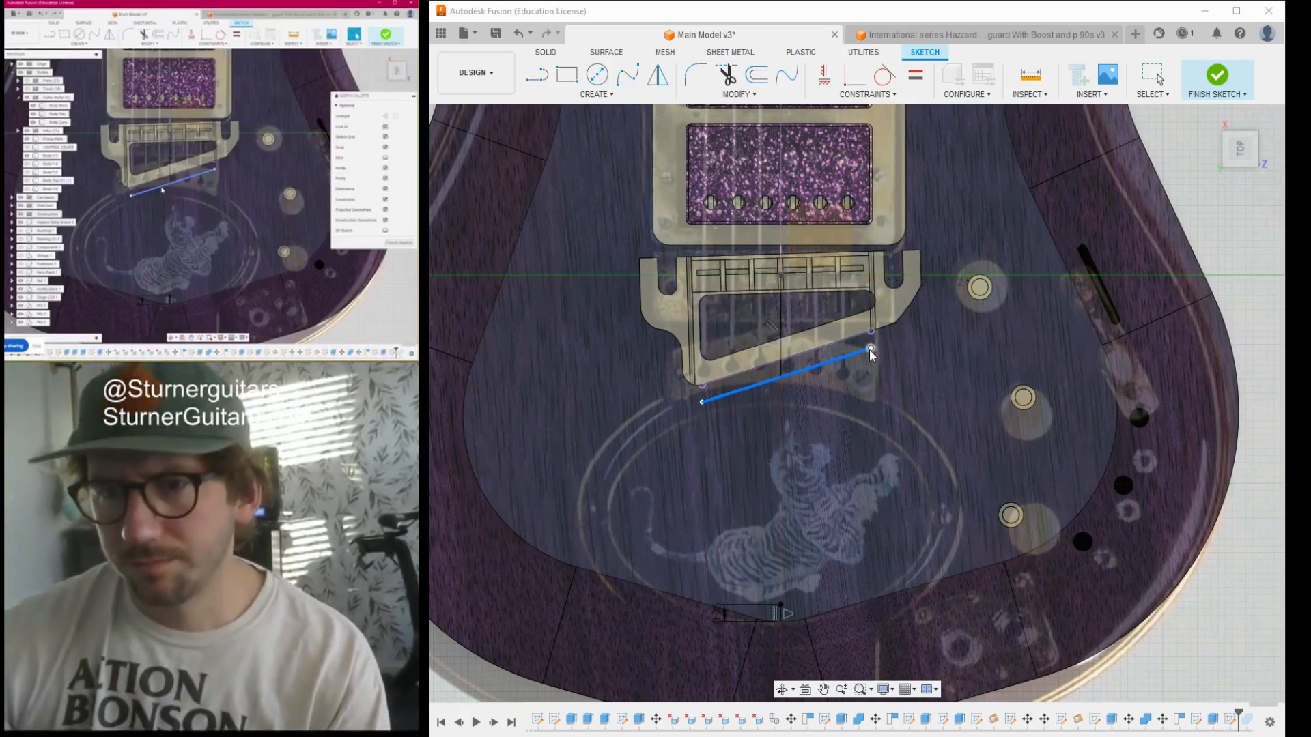
{"action": "left_click", "coordinate": [871, 349]}
{"action": "left_click", "coordinate": [781, 377]}
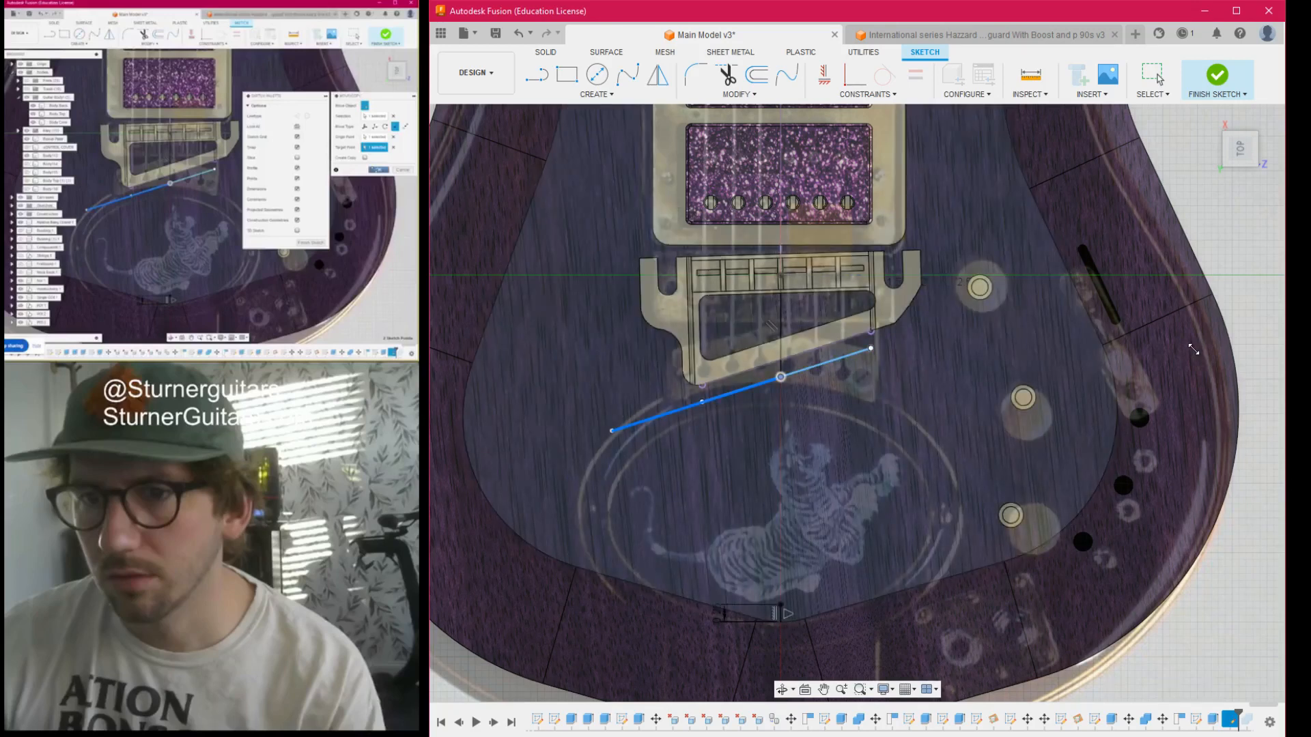
{"action": "key", "text": "Return"}
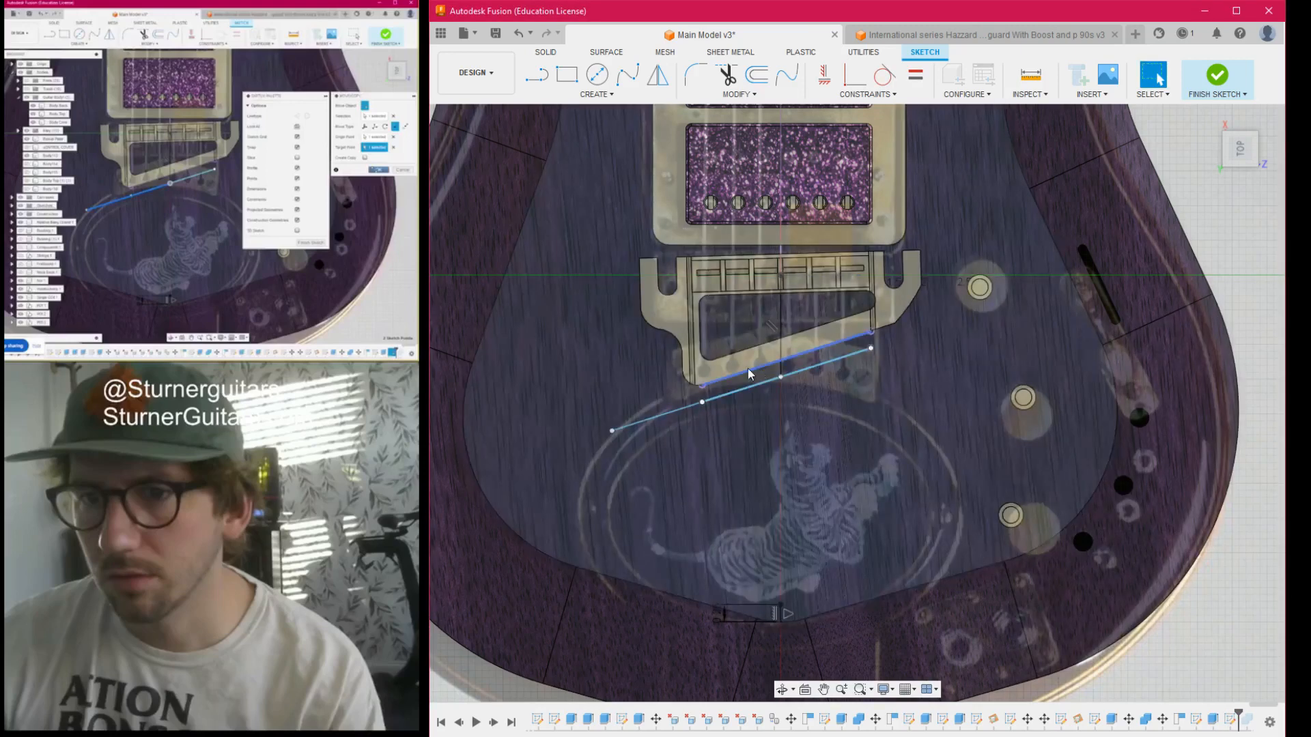
- Copy the original slanted offset line point to point, from its bass-side endpoint to the centreline point at the inner body edge's tail end
{"action": "key", "text": "m"}
{"action": "left_click", "coordinate": [839, 358]}
{"action": "left_click", "coordinate": [851, 356]}
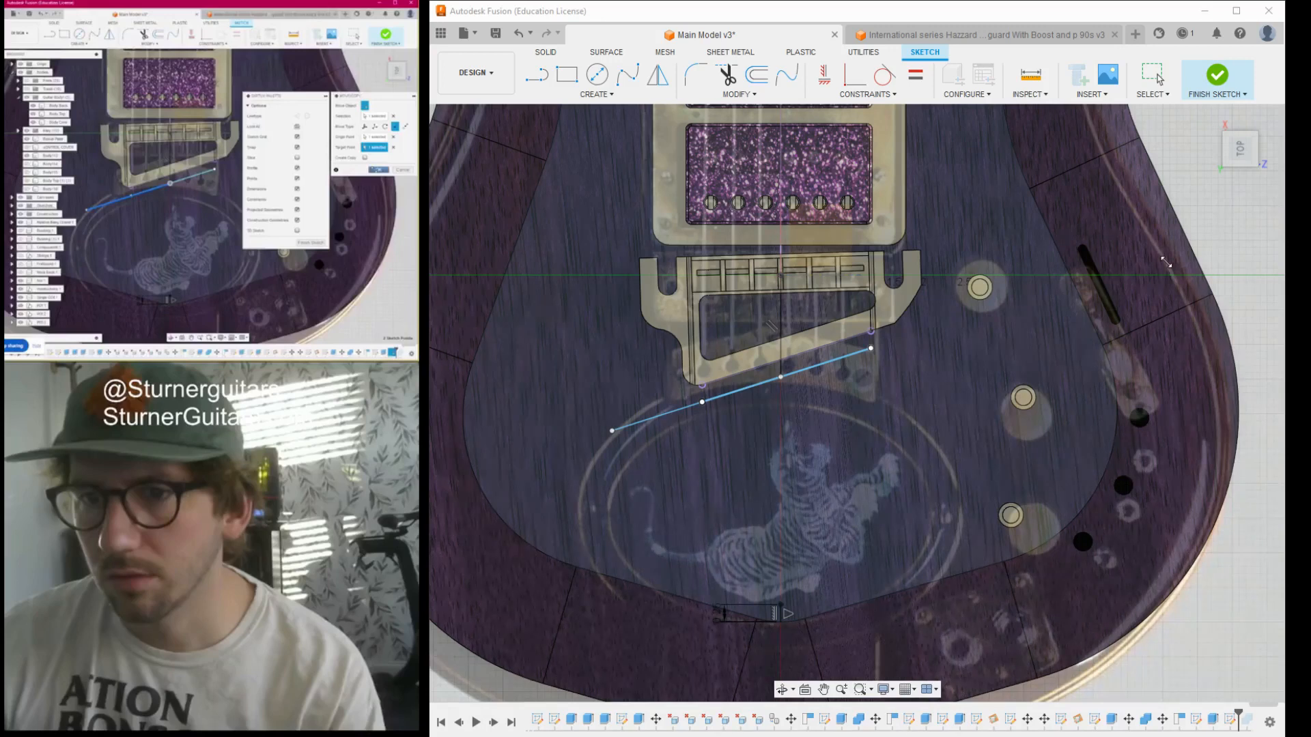
{"action": "left_click", "coordinate": [869, 349]}
{"action": "left_click", "coordinate": [869, 351]}
{"action": "left_click", "coordinate": [829, 361]}
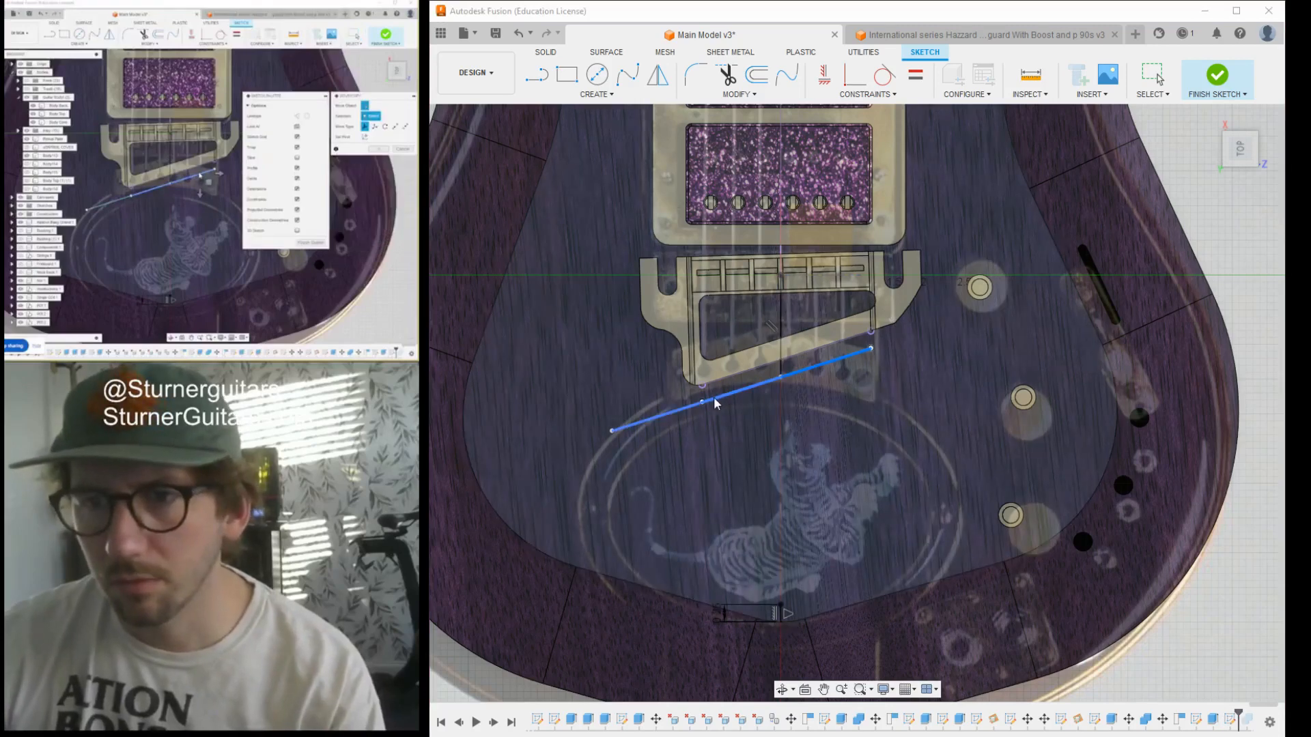
{"action": "left_click", "coordinate": [704, 401]}
{"action": "left_click", "coordinate": [782, 605]}
{"action": "left_click", "coordinate": [1216, 342]}
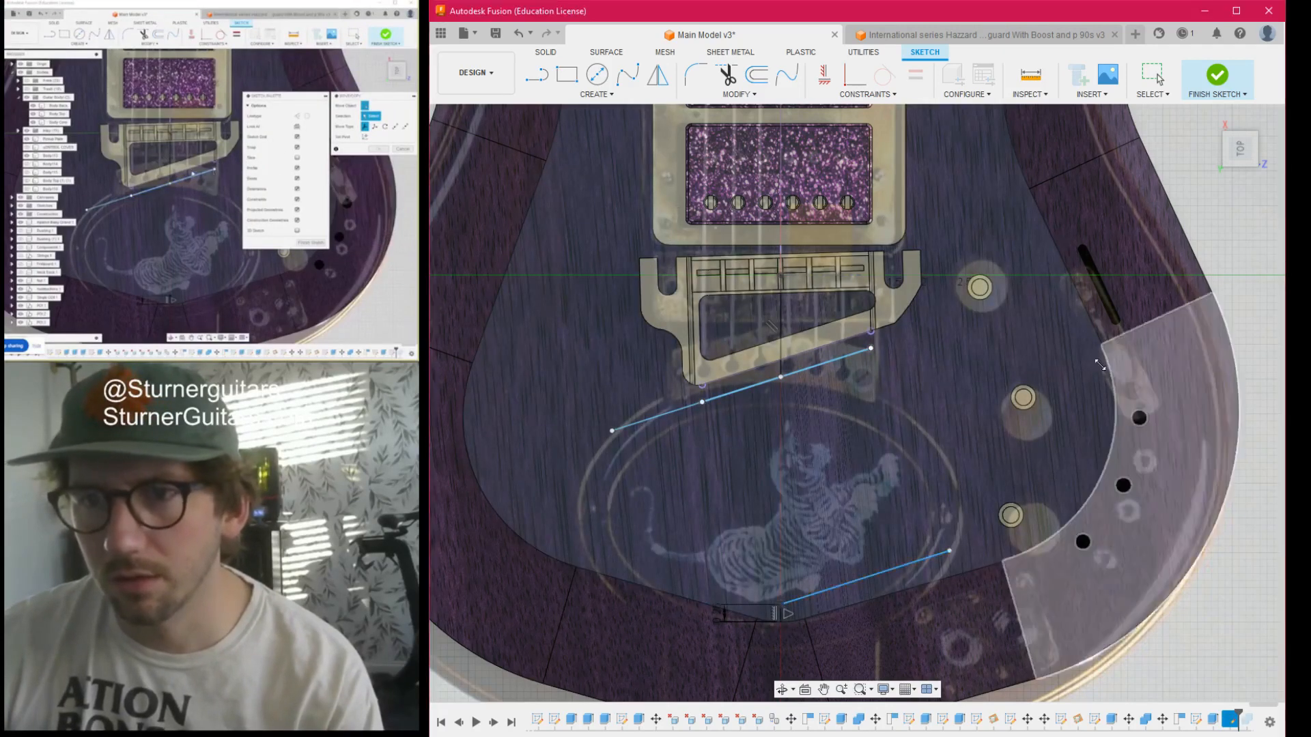
- Delete the duplicate offset lines stacked behind the bridge and move the remaining one away towards the tail end
{"action": "scroll", "coordinate": [785, 469], "scroll_direction": "down", "scroll_amount": 2}
{"action": "middle_click_drag", "start_coordinate": [785, 470], "coordinate": [820, 349]}
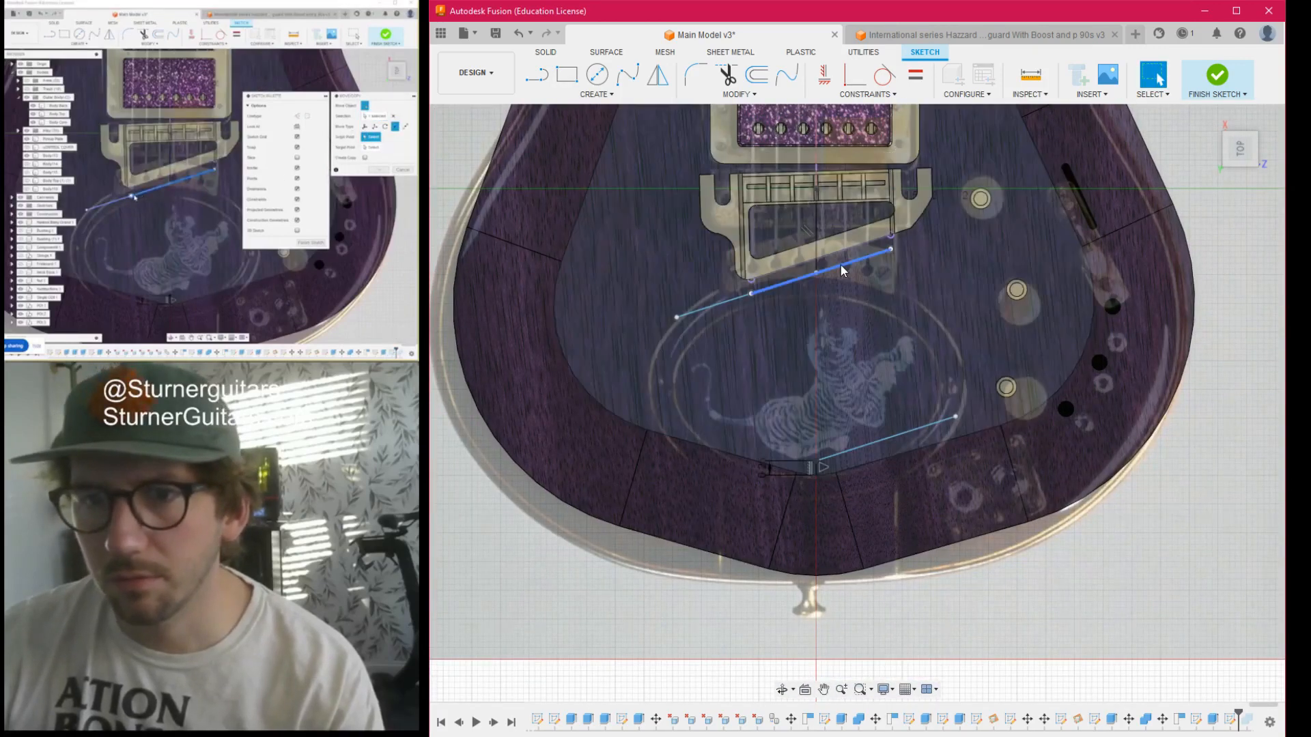
{"action": "left_click", "coordinate": [841, 266]}
{"action": "left_click_drag", "start_coordinate": [842, 265], "coordinate": [858, 325]}
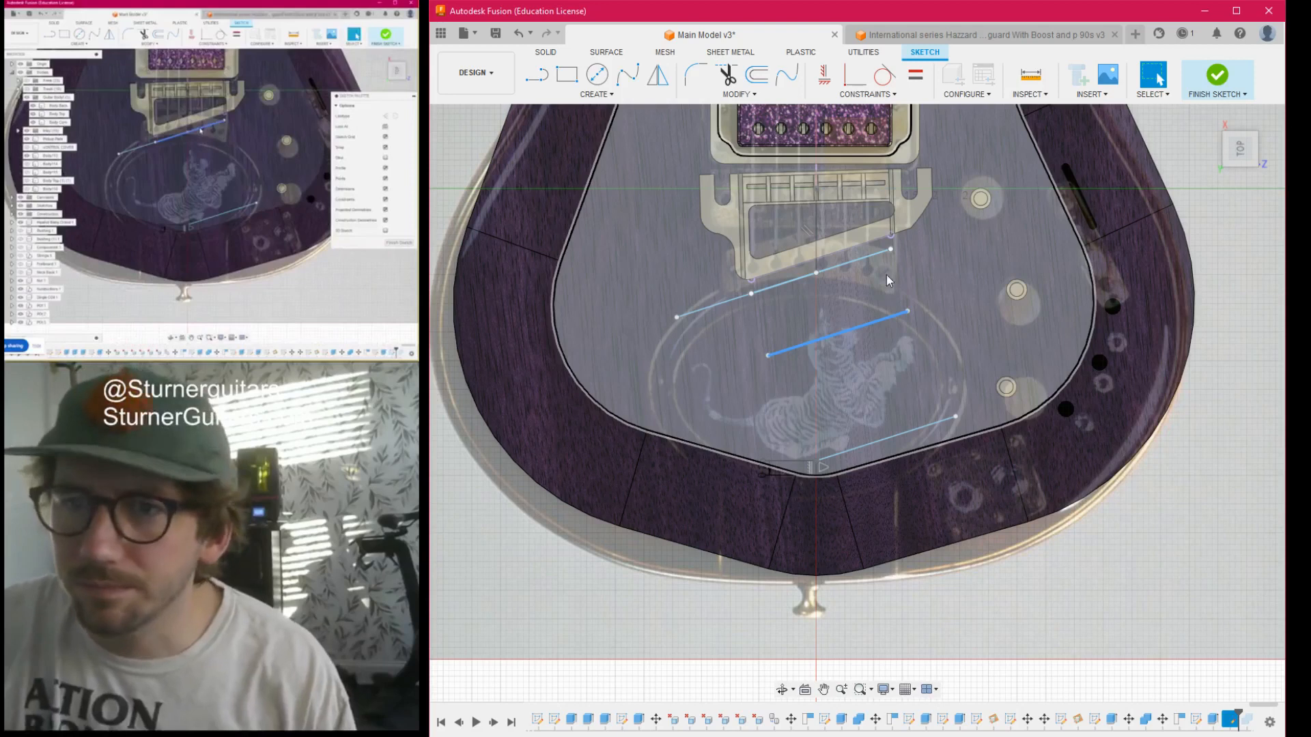
{"action": "key", "text": "Delete"}
{"action": "left_click", "coordinate": [870, 263]}
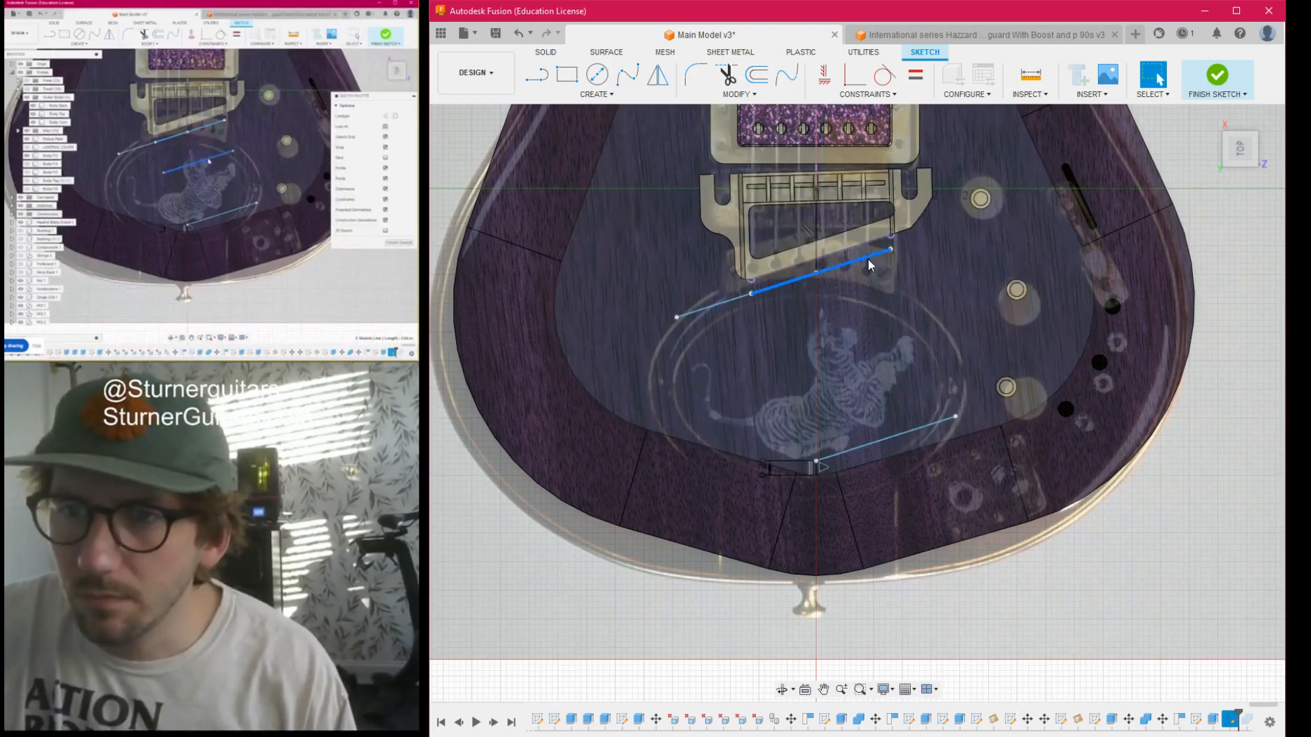
{"action": "left_click_drag", "start_coordinate": [867, 299], "coordinate": [865, 303]}
{"action": "key", "text": "Delete"}
{"action": "left_click_drag", "start_coordinate": [865, 258], "coordinate": [865, 321]}
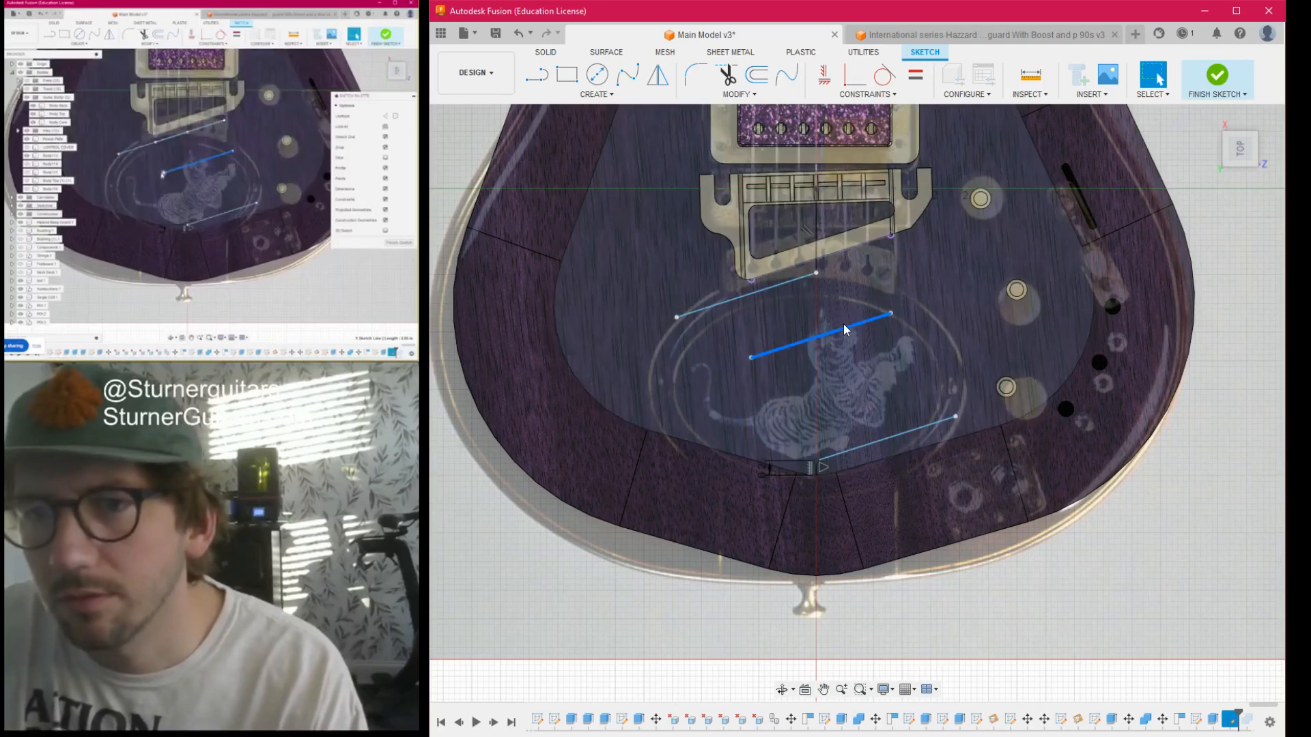
- Draw a helper line perpendicular to the neck centreline, starting at the bass-side endpoint of the loose slanted line
{"action": "left_click", "coordinate": [1030, 74]}
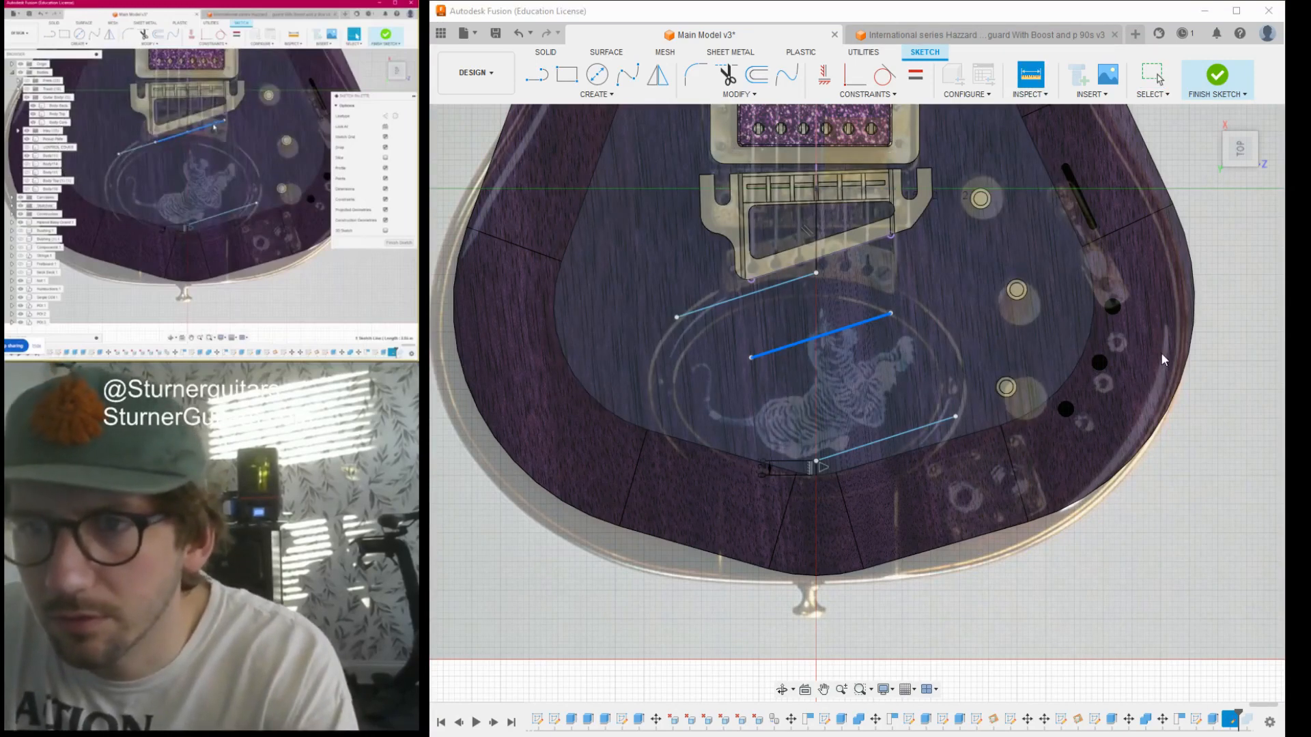
{"action": "key", "text": "Escape"}
{"action": "scroll", "coordinate": [847, 325], "scroll_direction": "up", "scroll_amount": 3}
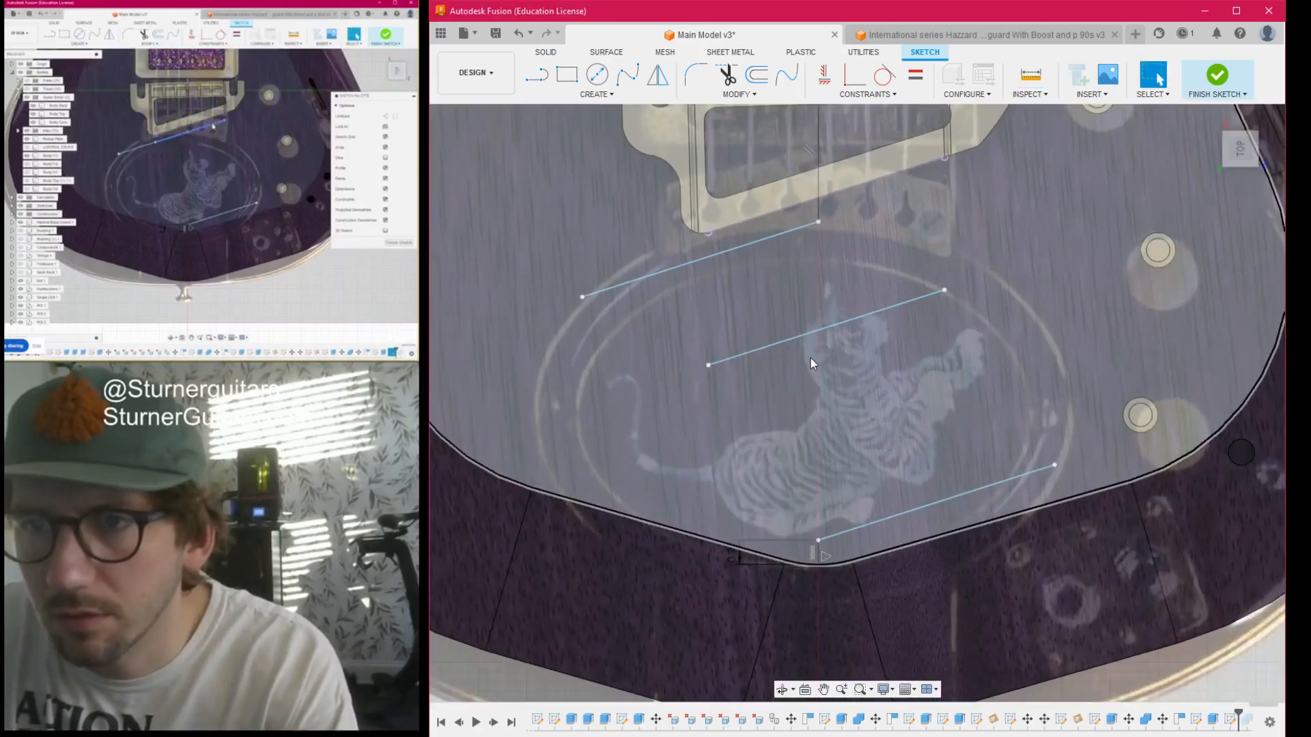
{"action": "key", "text": "l"}
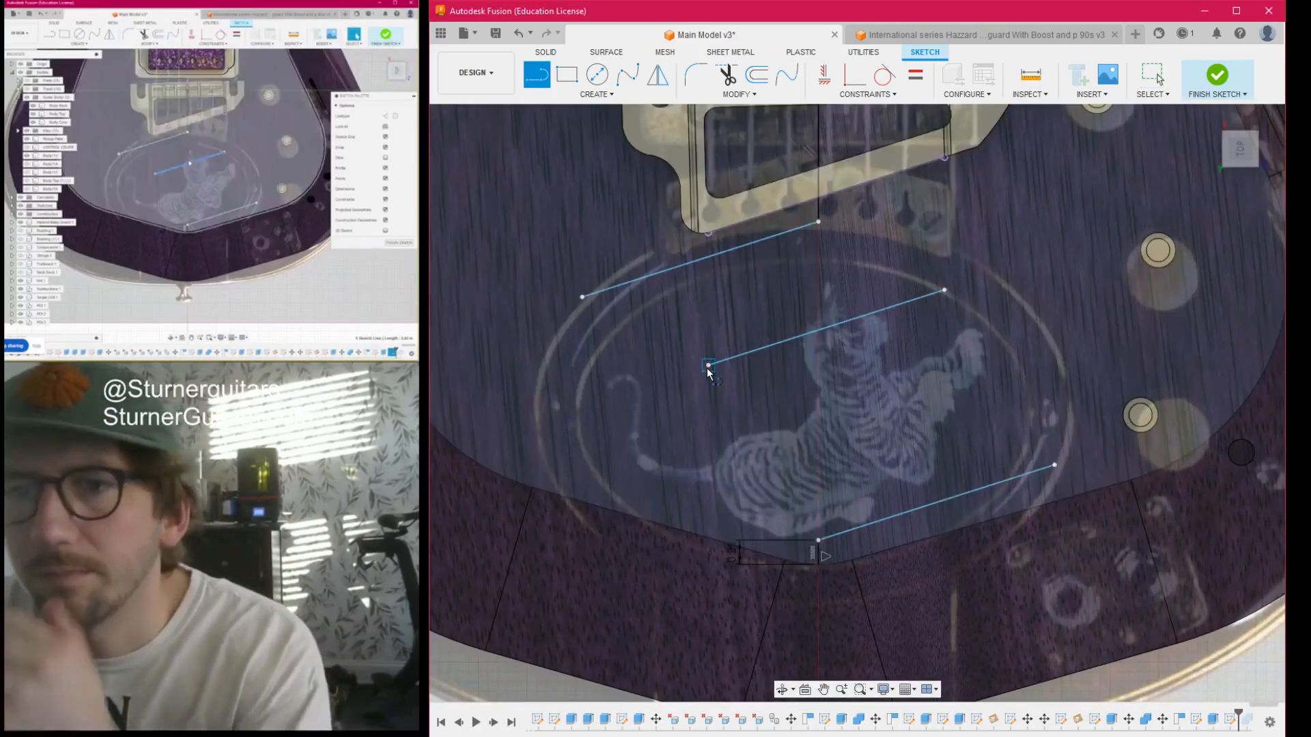
{"action": "left_click", "coordinate": [708, 365]}
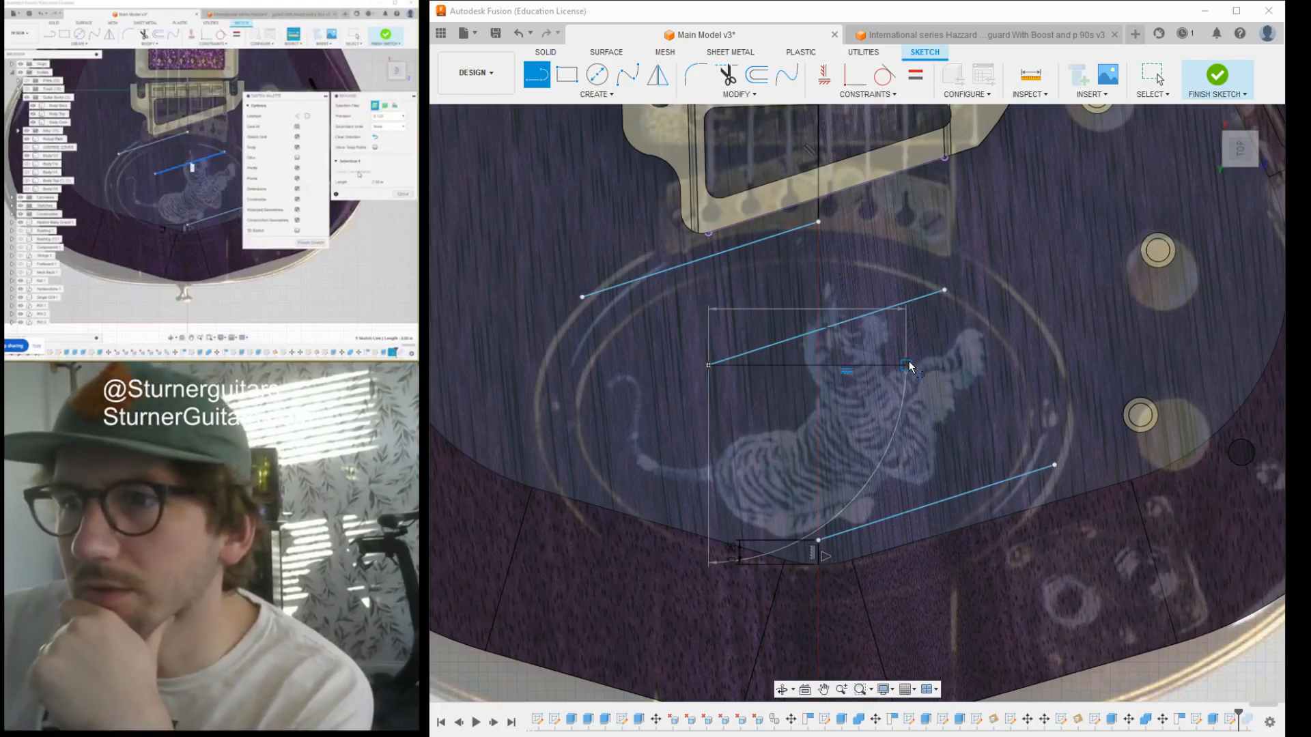
{"action": "left_click", "coordinate": [906, 365]}
{"action": "key", "text": "Escape"}
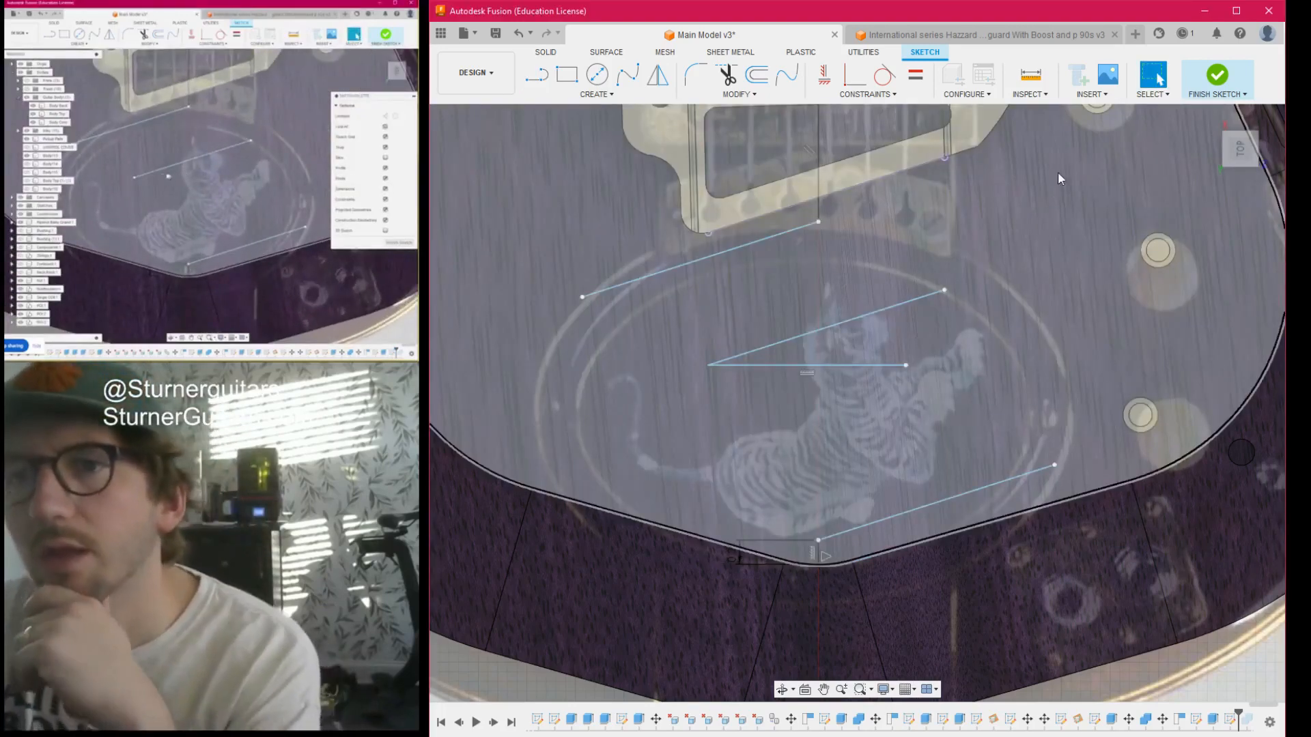
- Measure the angle between the helper line and the loose slanted line
{"action": "left_click", "coordinate": [1031, 77]}
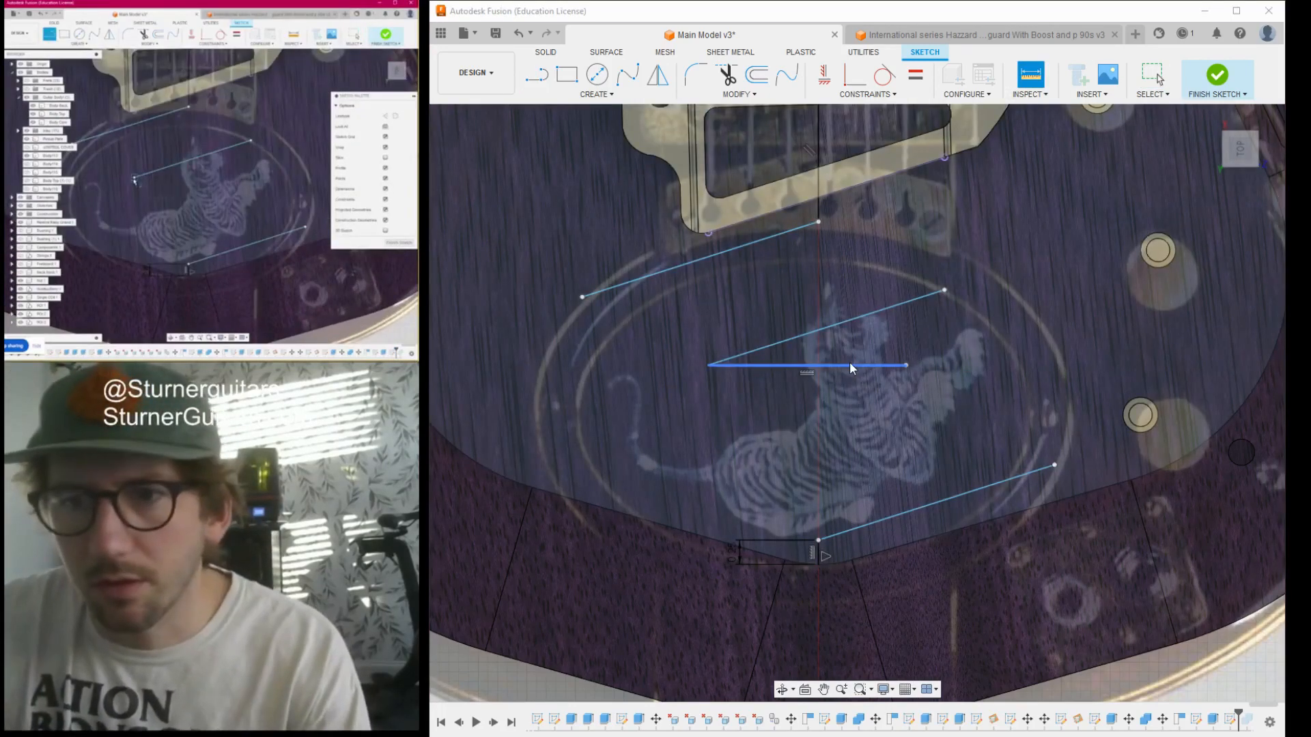
{"action": "left_click", "coordinate": [850, 364]}
{"action": "left_click", "coordinate": [846, 329]}
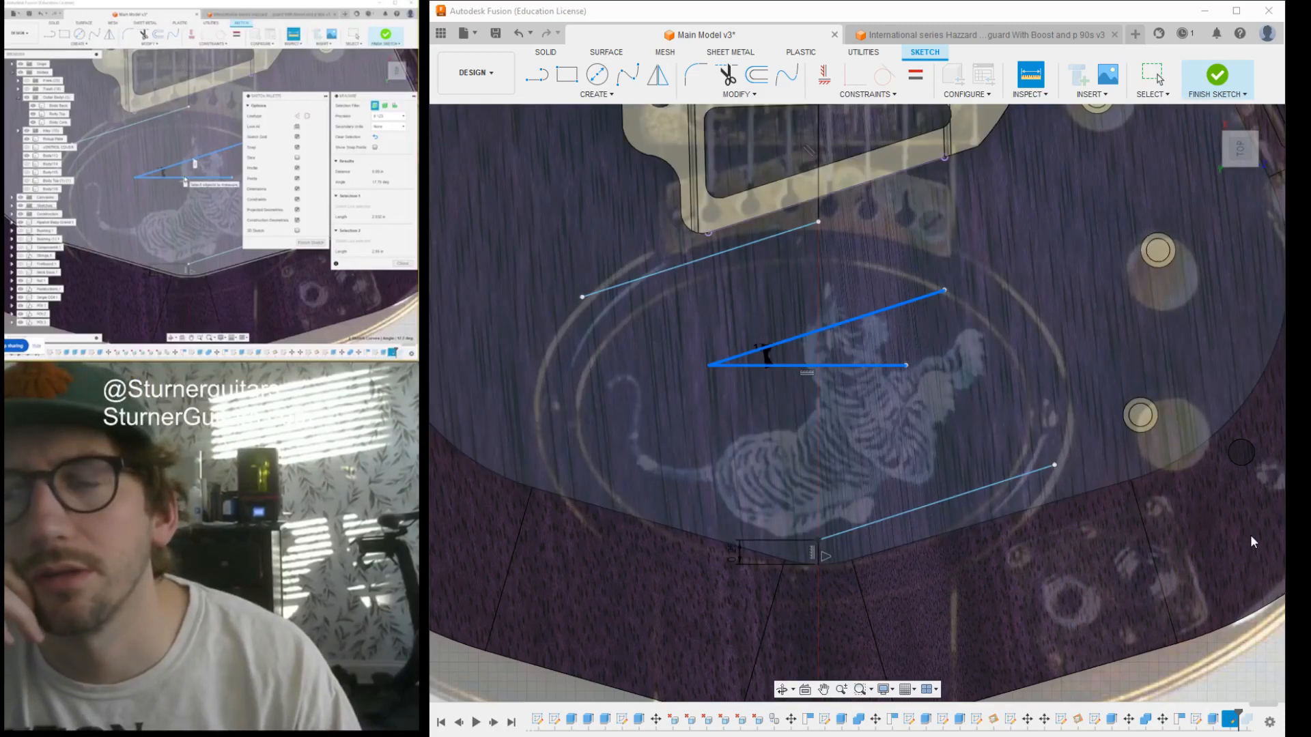
{"action": "left_click", "coordinate": [1251, 536]}
{"action": "key", "text": "Escape"}
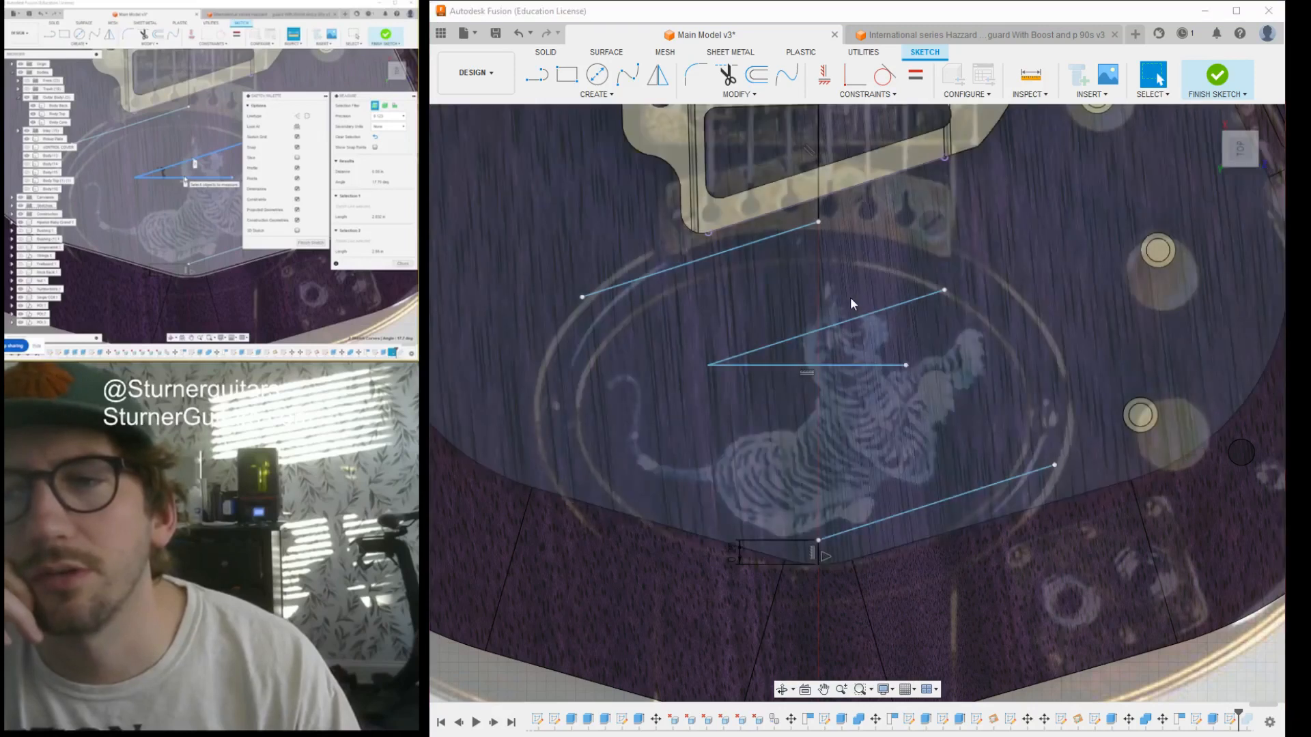
- Flip the loose slanted line to the opposite slope by rotating it with the helper line as axis
{"action": "left_click", "coordinate": [847, 321]}
{"action": "key", "text": "m"}
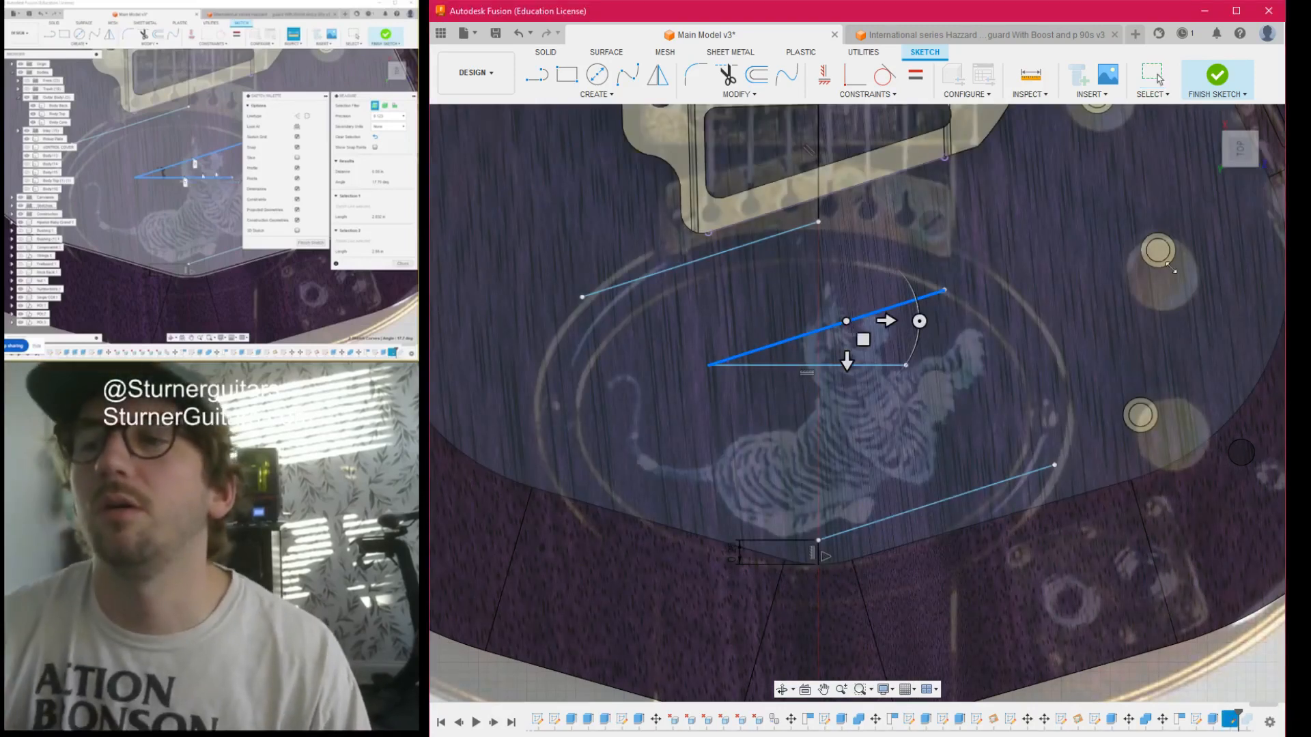
{"action": "left_click", "coordinate": [1212, 260]}
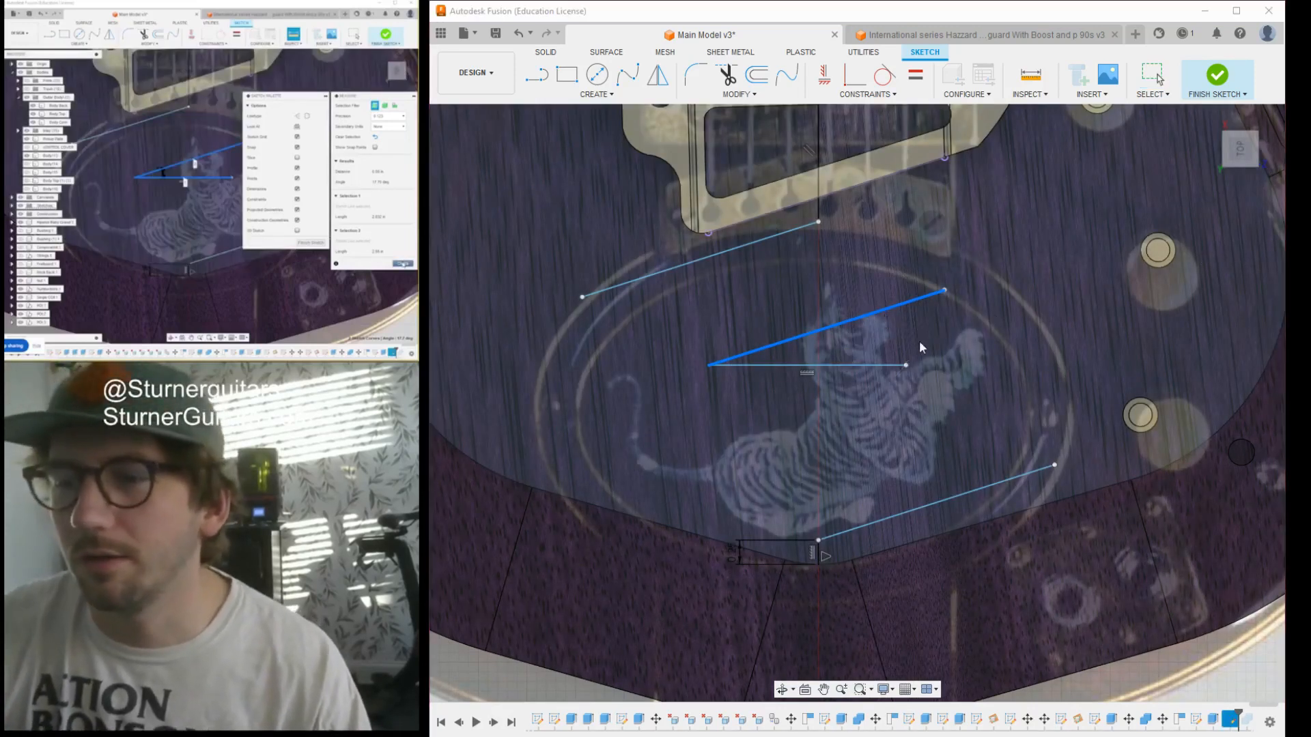
{"action": "left_click", "coordinate": [867, 364]}
{"action": "mouse_move", "coordinate": [1234, 158]}
{"action": "left_mouse_down"}
{"action": "mouse_move", "coordinate": [956, 382]}
{"action": "mouse_move", "coordinate": [895, 464]}
{"action": "mouse_move", "coordinate": [823, 478]}
{"action": "mouse_move", "coordinate": [830, 557]}
{"action": "mouse_move", "coordinate": [881, 562]}
{"action": "left_mouse_up"}
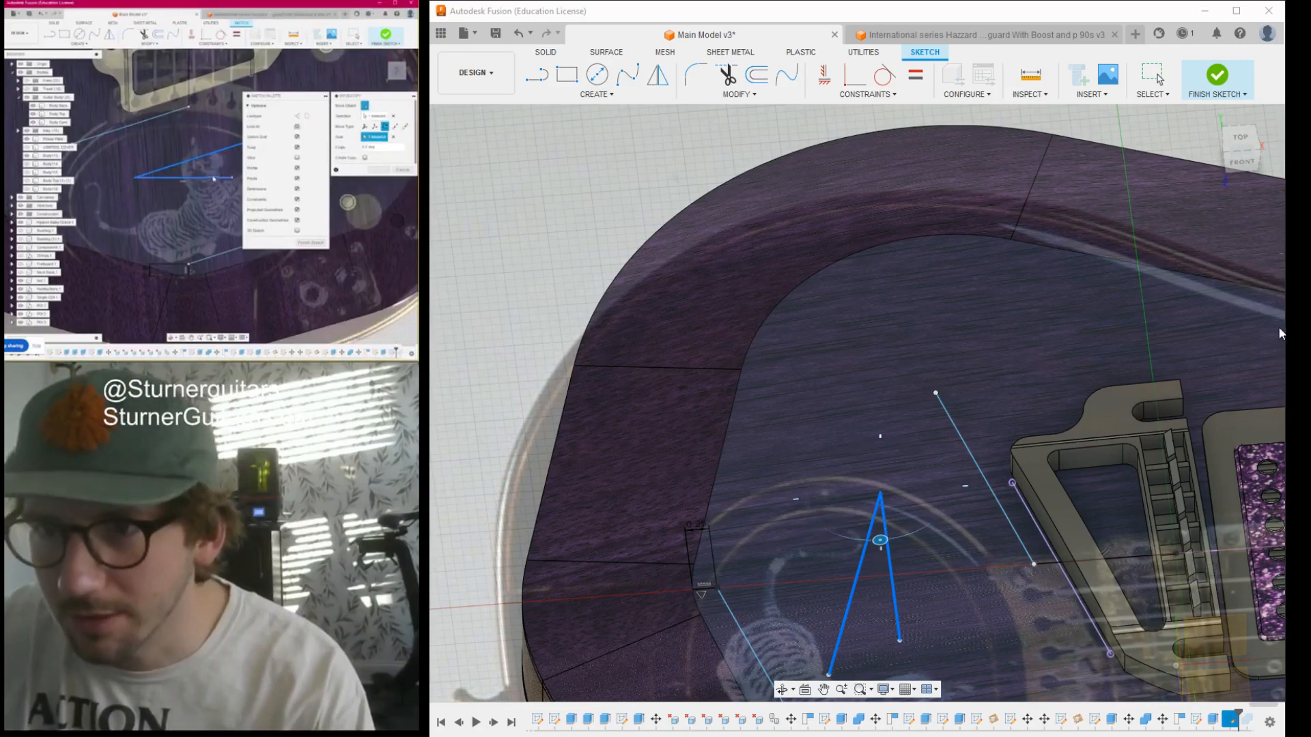
{"action": "left_click", "coordinate": [1210, 349]}
{"action": "mouse_move", "coordinate": [1241, 142]}
{"action": "left_mouse_down"}
{"action": "mouse_move", "coordinate": [1283, 167]}
{"action": "mouse_move", "coordinate": [1243, 144]}
{"action": "left_mouse_up"}
{"action": "left_click", "coordinate": [1243, 145]}
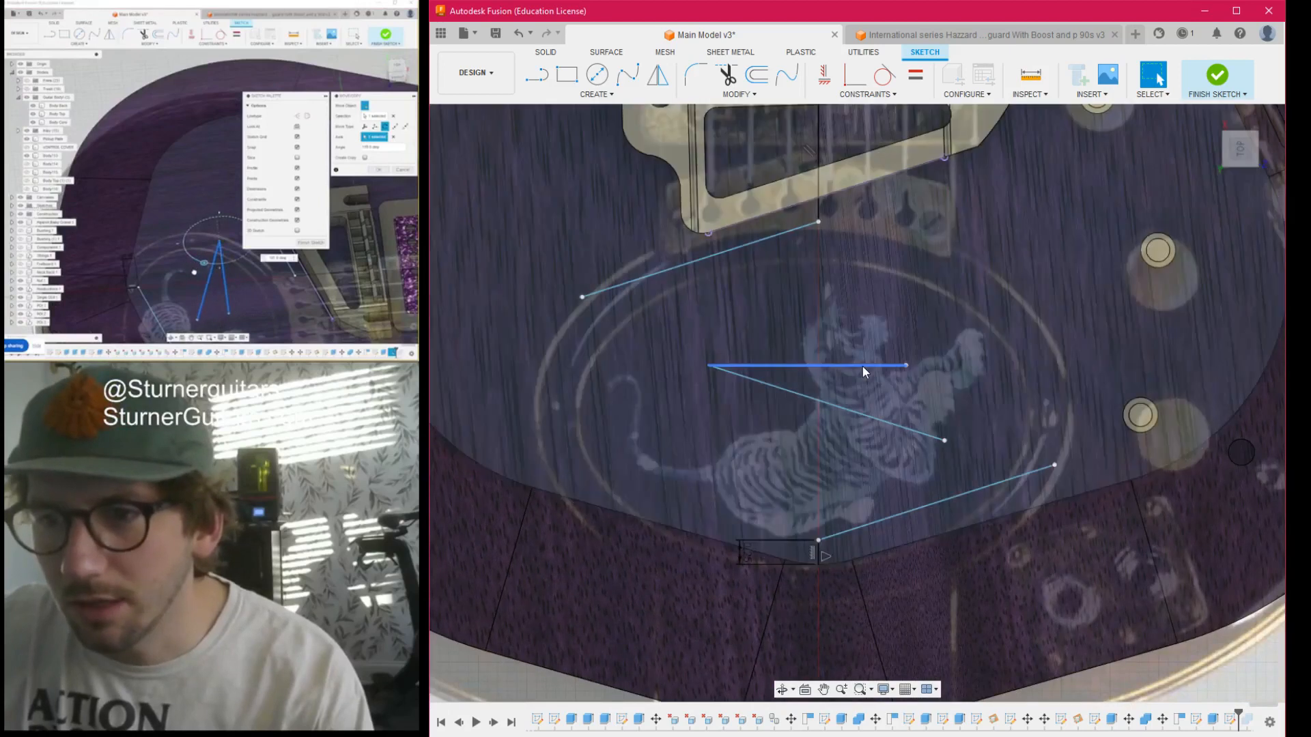
- Delete the helper line and move the flipped line point to point so its bass-side end meets the other slanted line on the neck centreline
{"action": "left_click", "coordinate": [862, 366]}
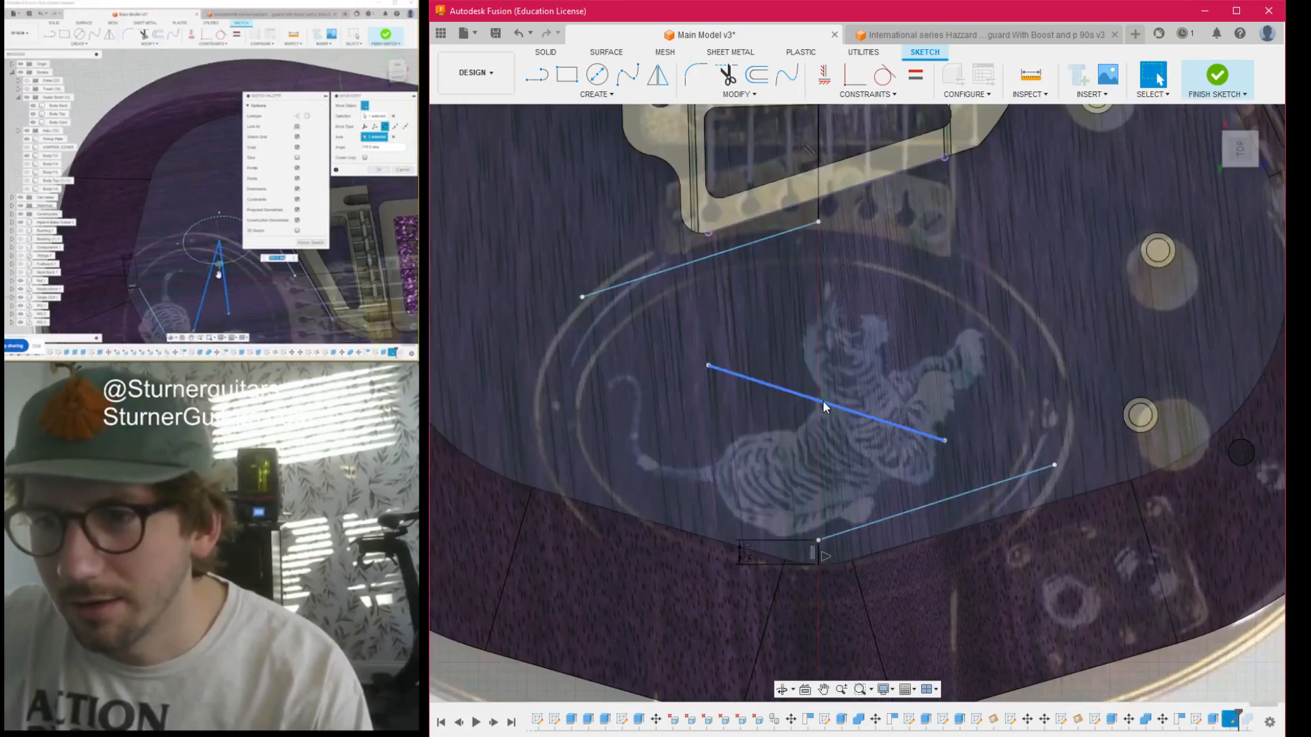
{"action": "left_click_drag", "start_coordinate": [822, 401], "coordinate": [962, 296]}
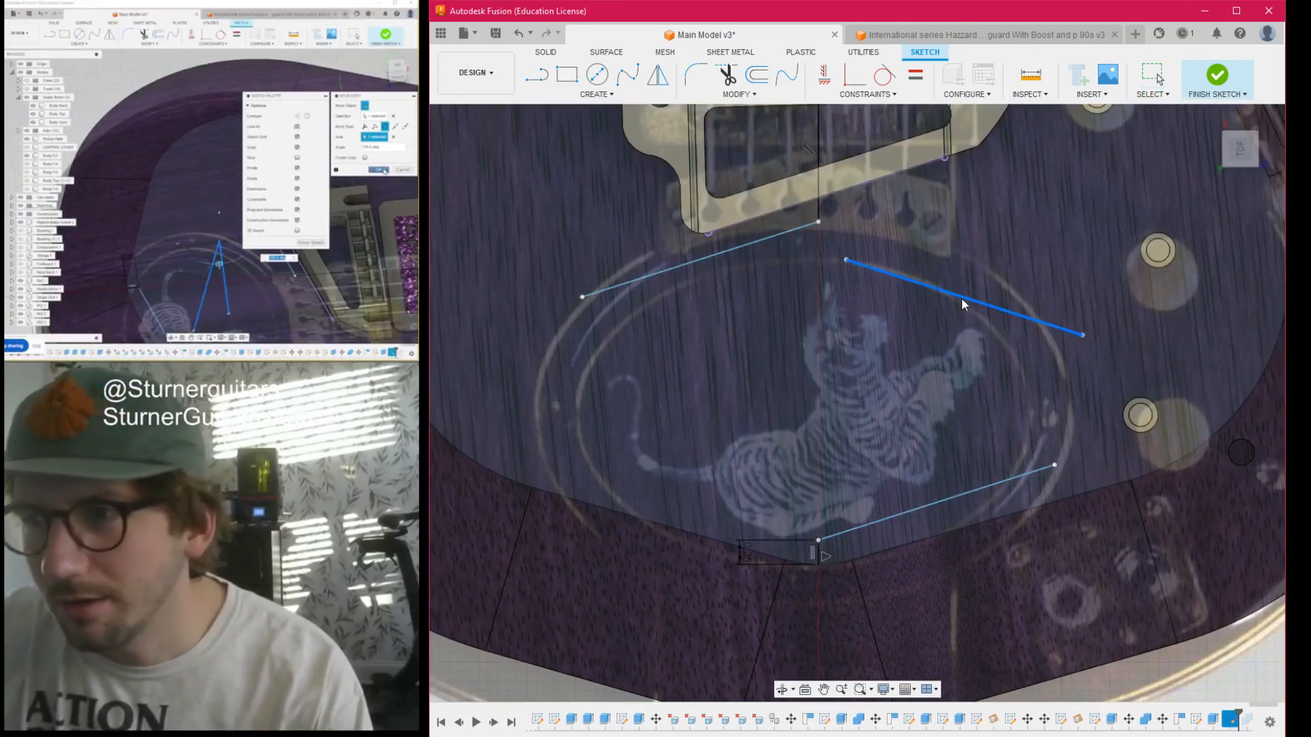
{"action": "key", "text": "m"}
{"action": "left_click", "coordinate": [857, 262]}
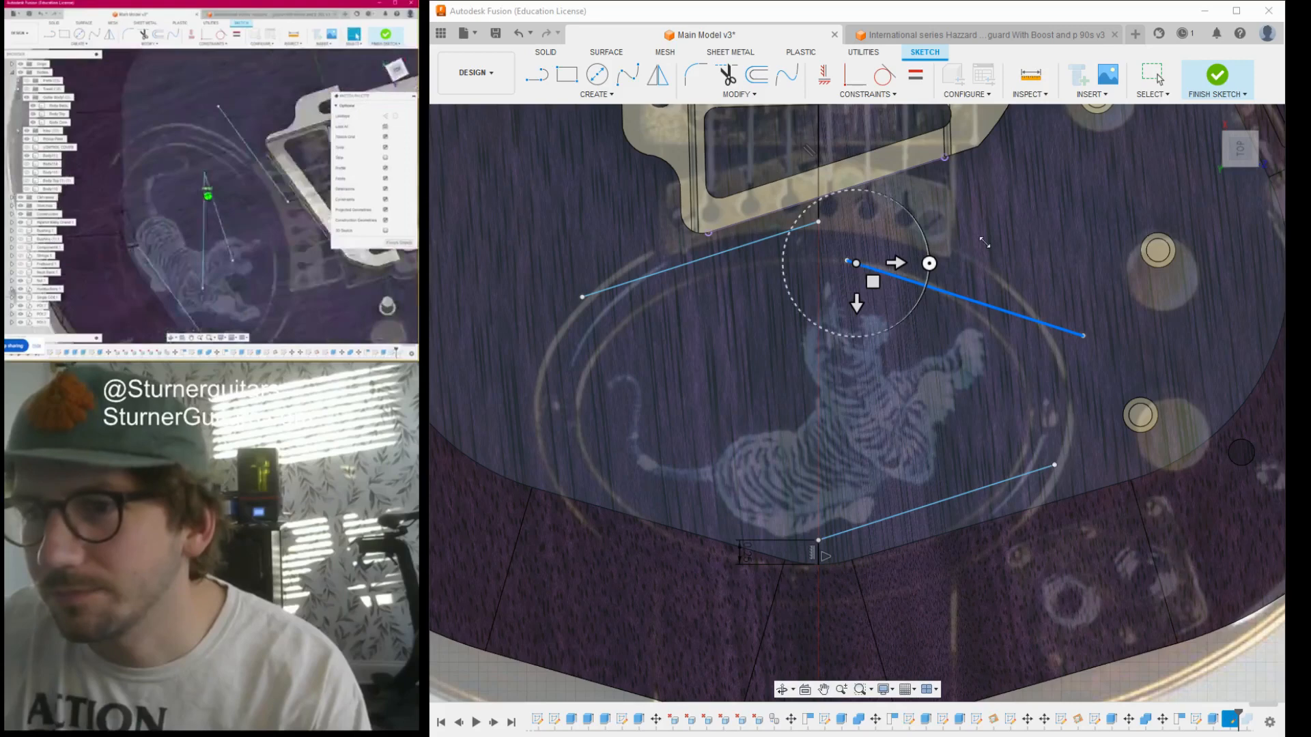
{"action": "left_click", "coordinate": [1234, 266]}
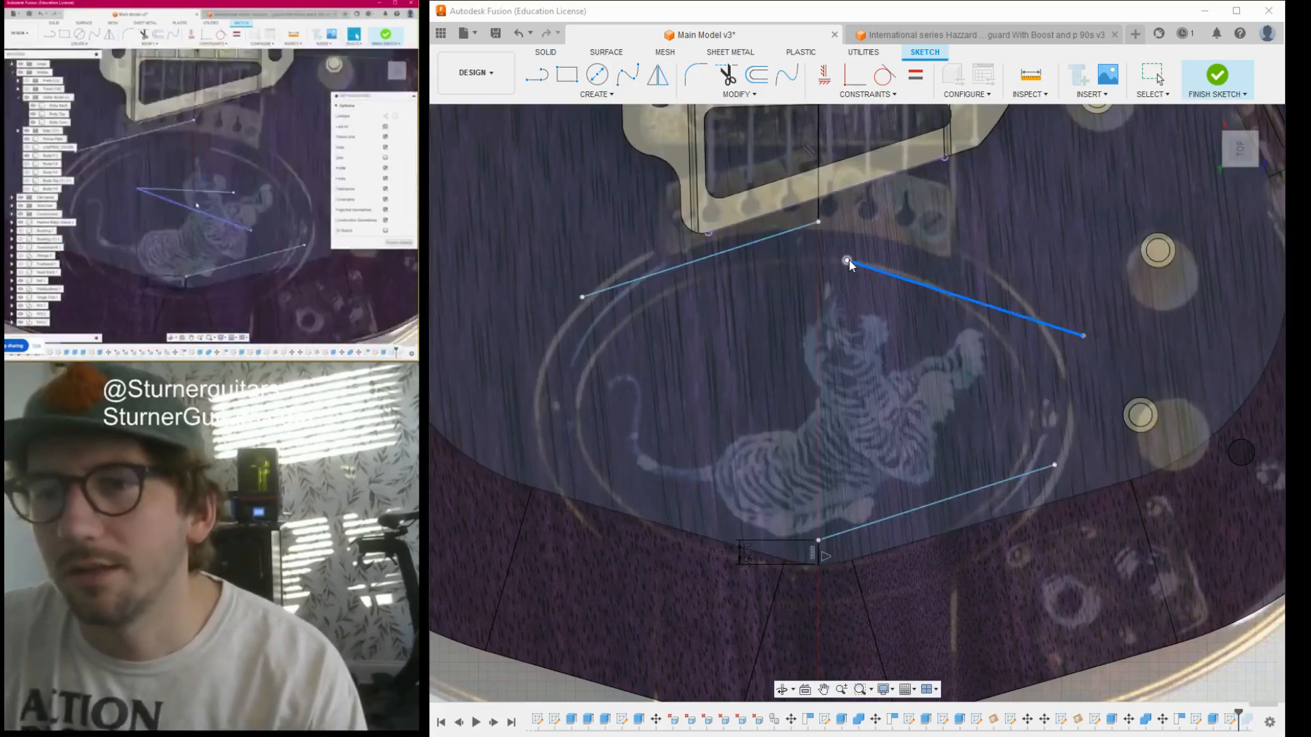
{"action": "left_click", "coordinate": [848, 261]}
{"action": "left_click", "coordinate": [818, 221]}
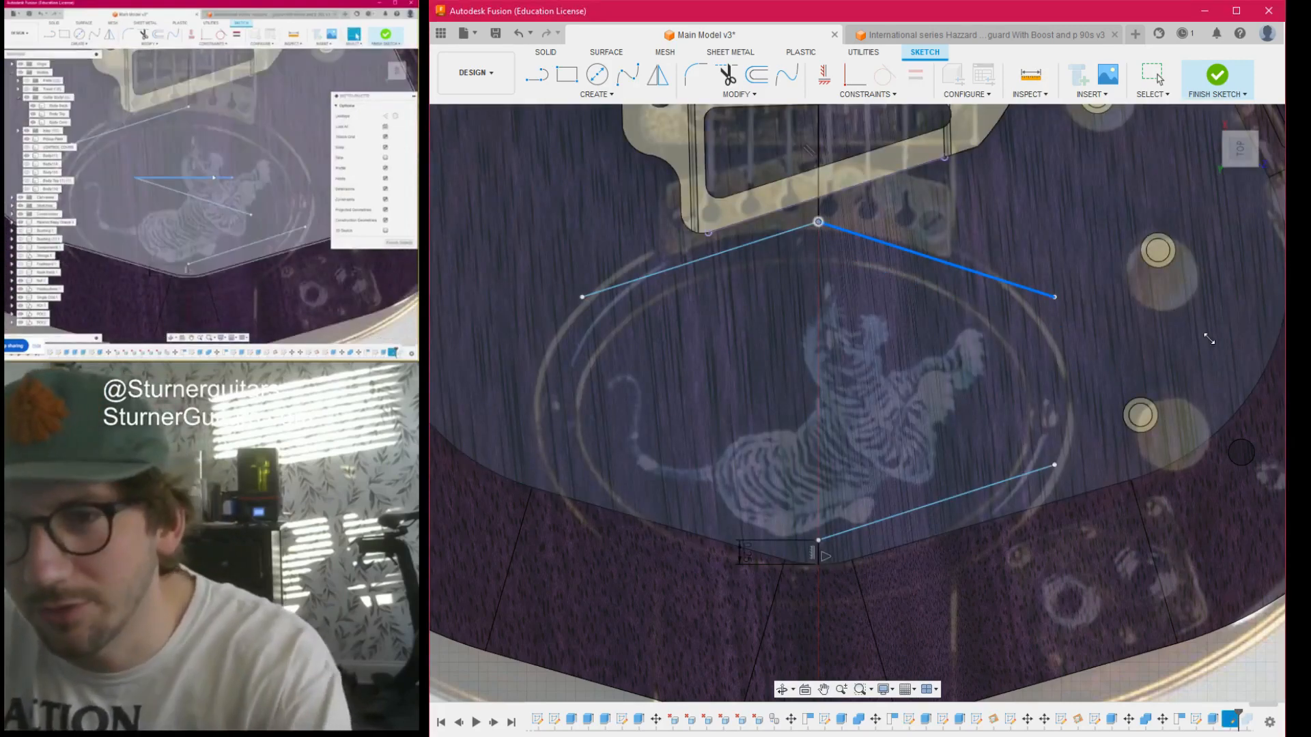
{"action": "left_click", "coordinate": [1195, 348]}
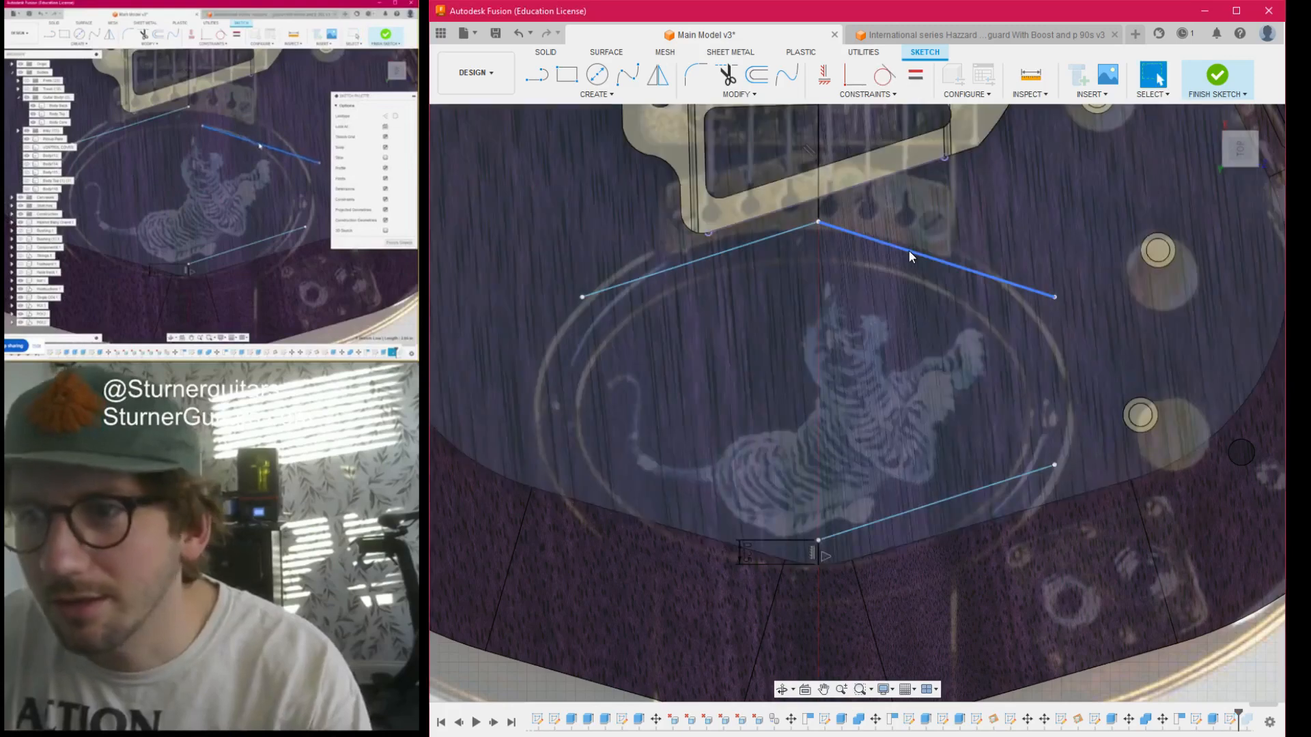
- Copy the flipped line and move the copy point to point so its control-side end sits on the centreline point at the tail end
{"action": "left_click", "coordinate": [908, 251]}
{"action": "key", "text": "m"}
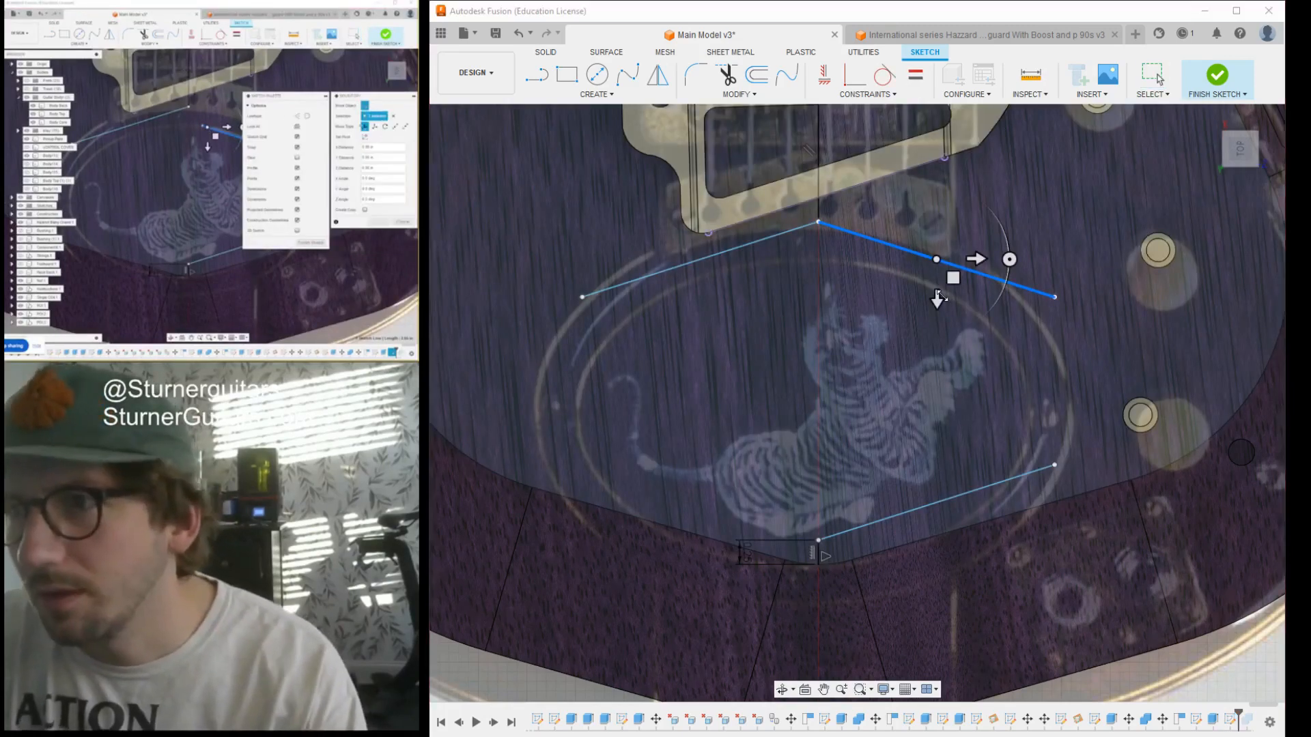
{"action": "scroll", "coordinate": [778, 403], "scroll_direction": "down", "scroll_amount": 5}
{"action": "left_click_drag", "start_coordinate": [848, 375], "coordinate": [736, 438]}
{"action": "key", "text": "Return"}
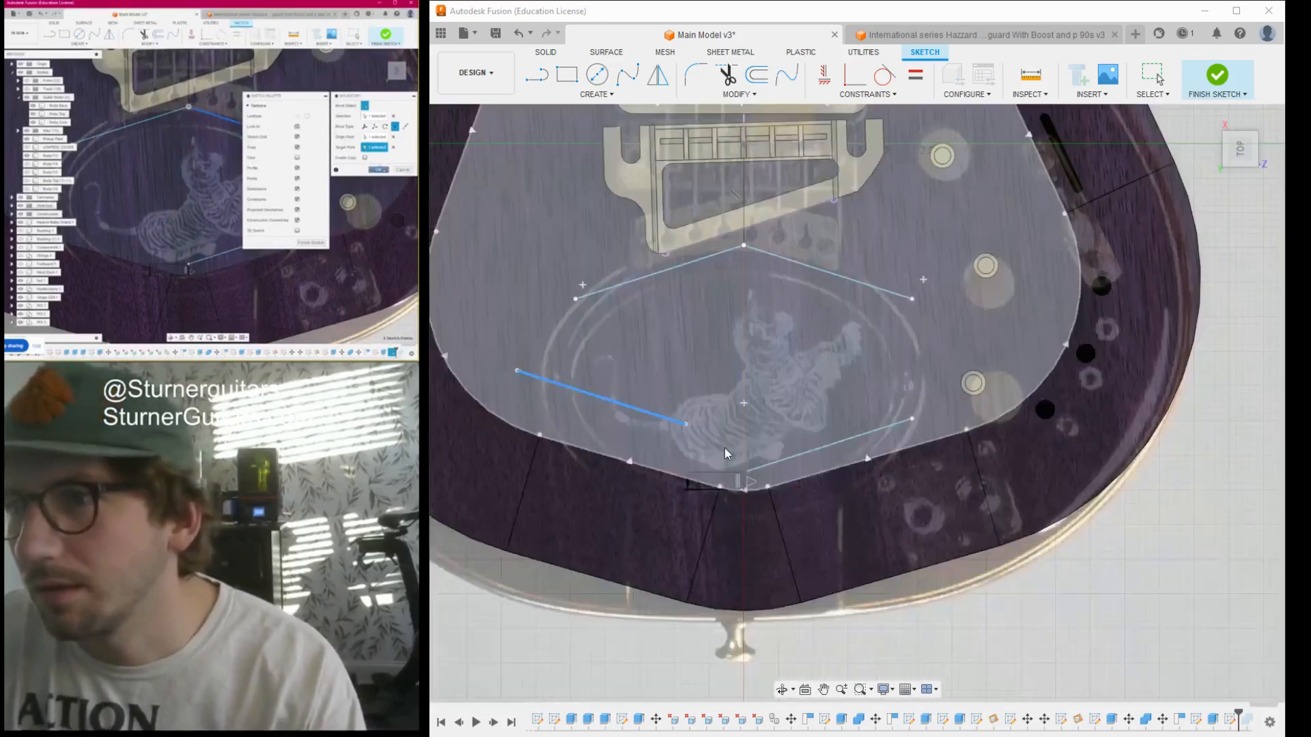
{"action": "scroll", "coordinate": [758, 458], "scroll_direction": "up", "scroll_amount": 5}
{"action": "left_click", "coordinate": [765, 490]}
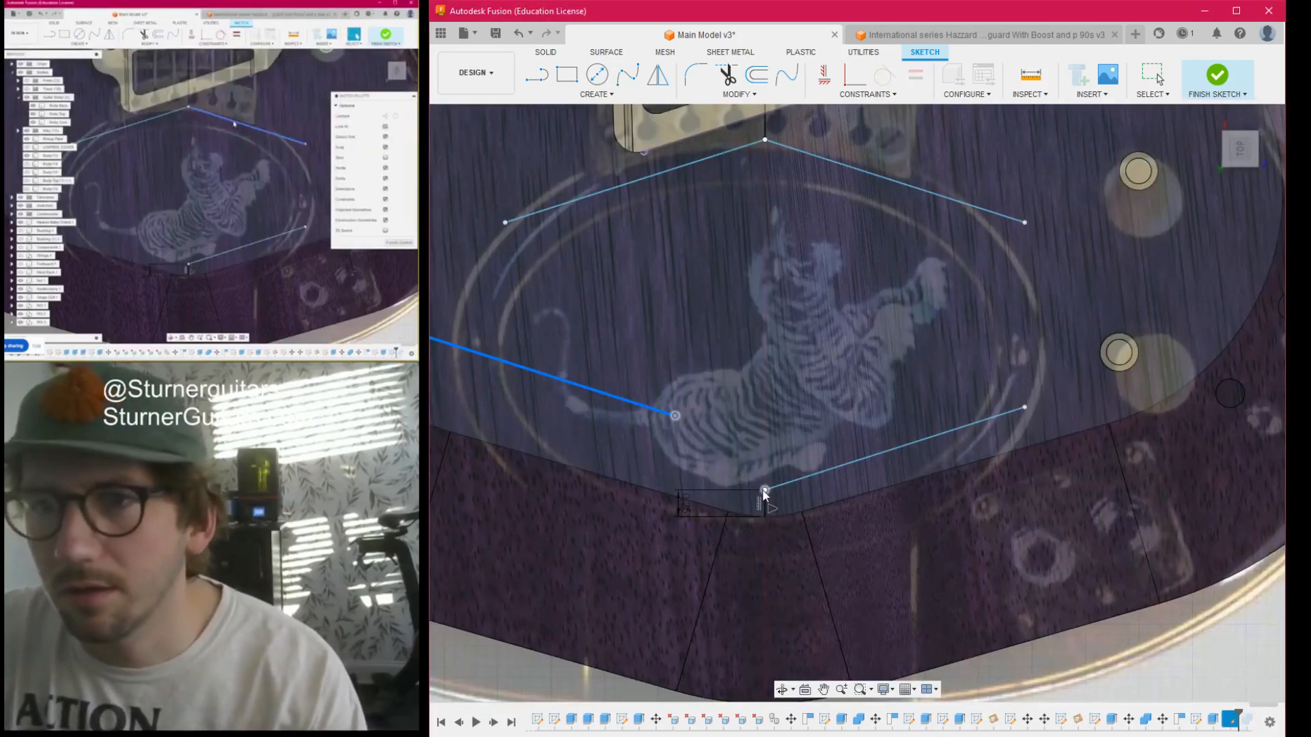
{"action": "scroll", "coordinate": [765, 491], "scroll_direction": "down", "scroll_amount": 5}
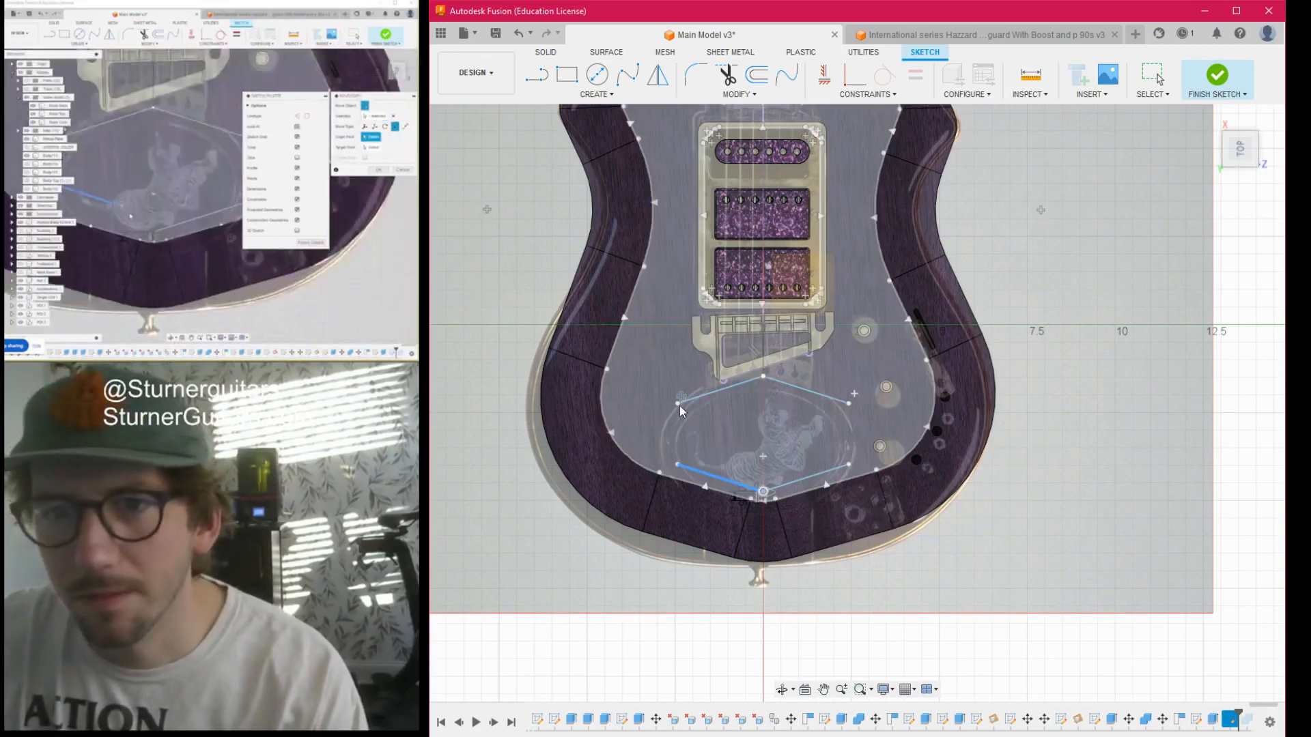
- Close the hexagonal outline with a straight line joining the slanted lines' free ends on each side and finish the sketch
{"action": "key", "text": "l"}
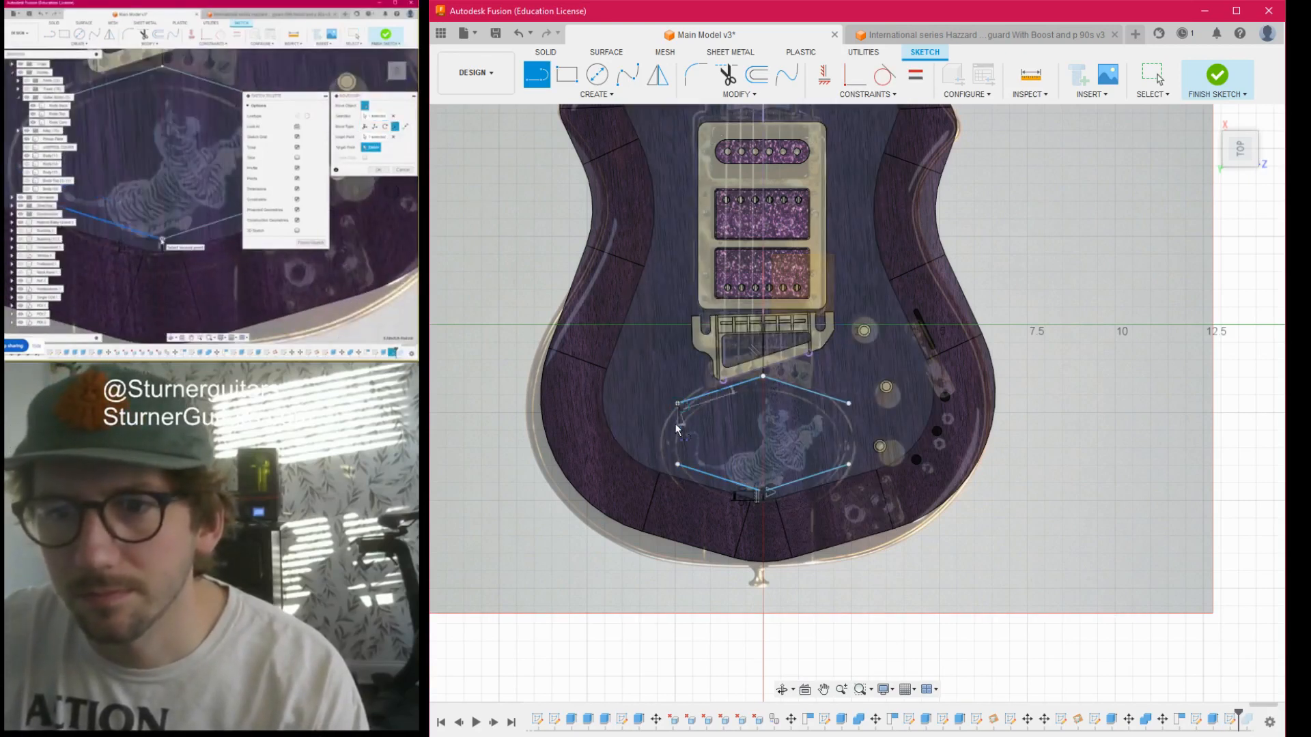
{"action": "left_click", "coordinate": [678, 403]}
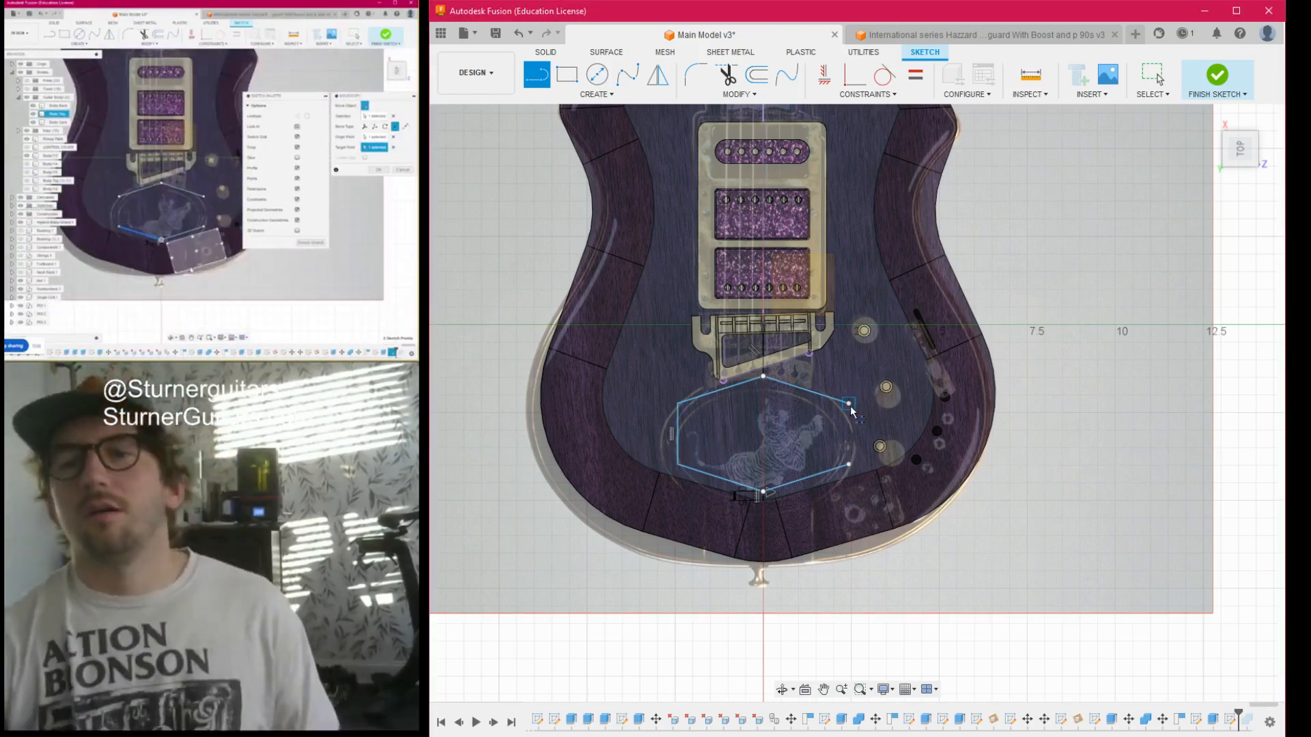
{"action": "left_click", "coordinate": [849, 405]}
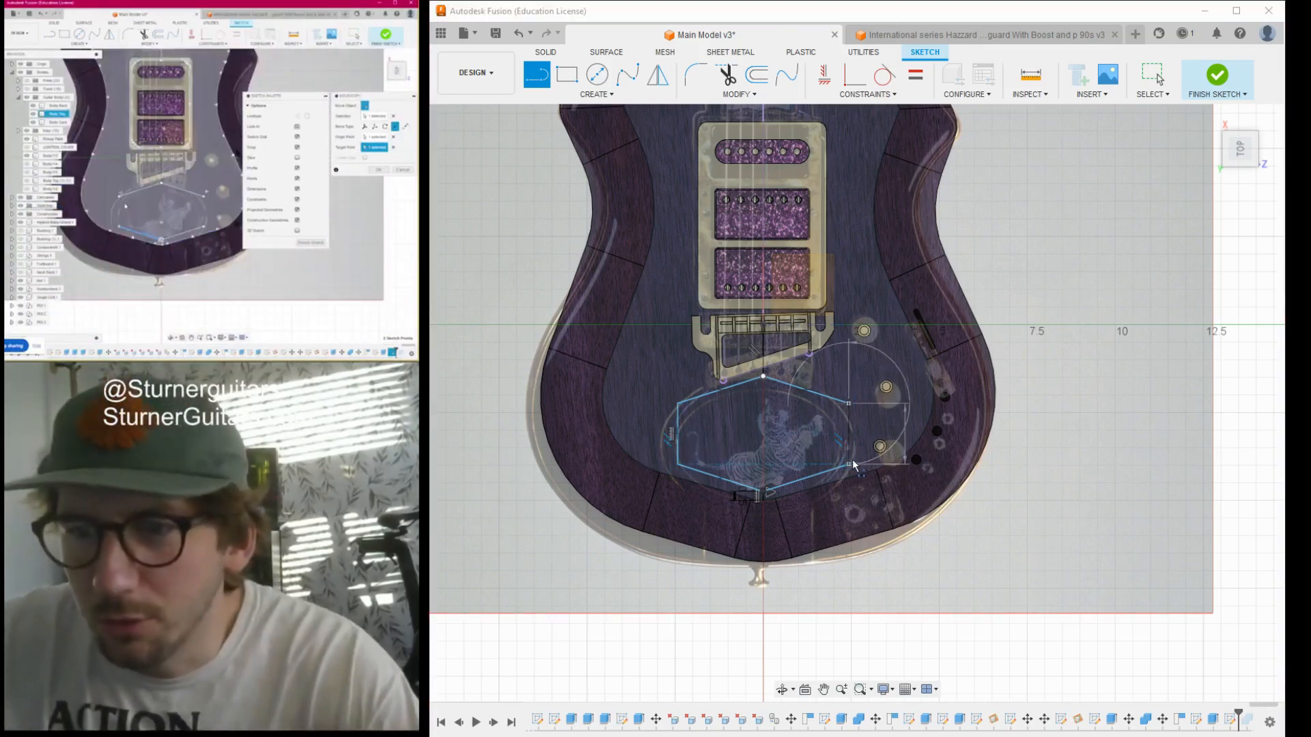
{"action": "scroll", "coordinate": [851, 466], "scroll_direction": "up", "scroll_amount": 3}
{"action": "left_click", "coordinate": [851, 466]}
{"action": "scroll", "coordinate": [851, 465], "scroll_direction": "down", "scroll_amount": 6}
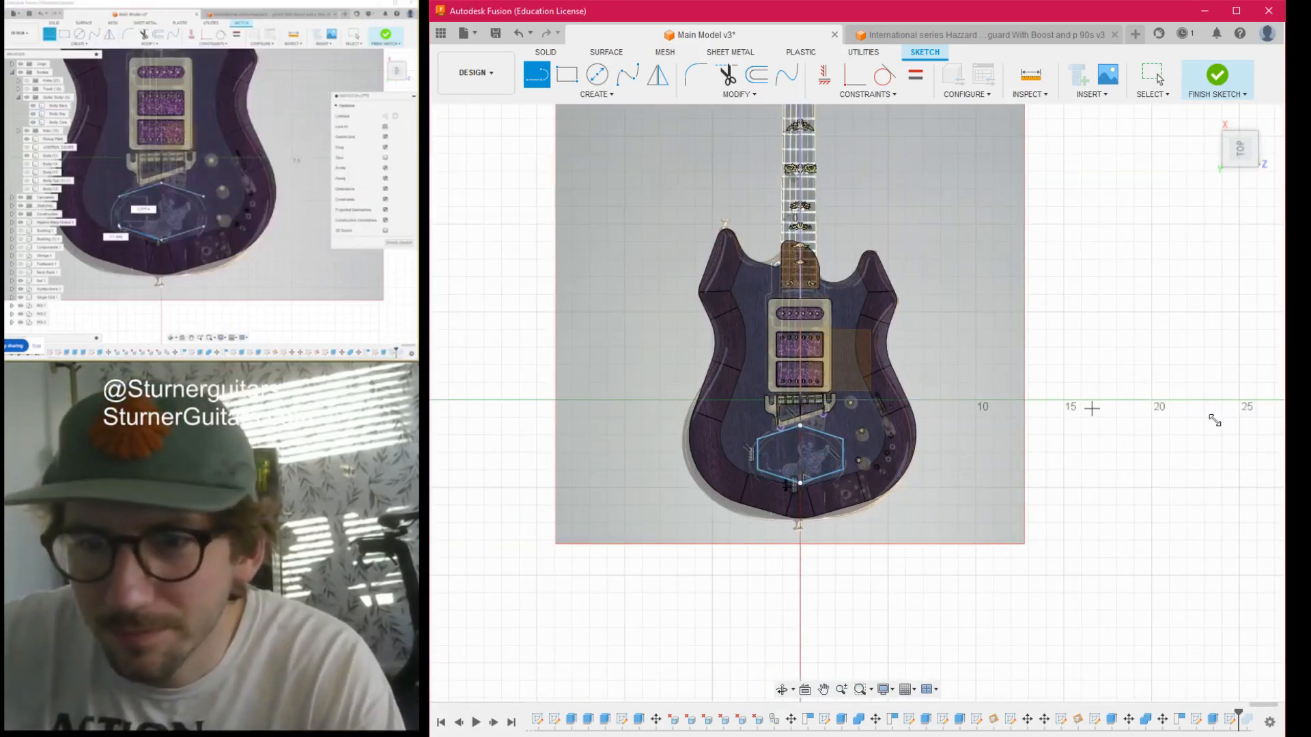
{"action": "left_click", "coordinate": [1249, 497]}
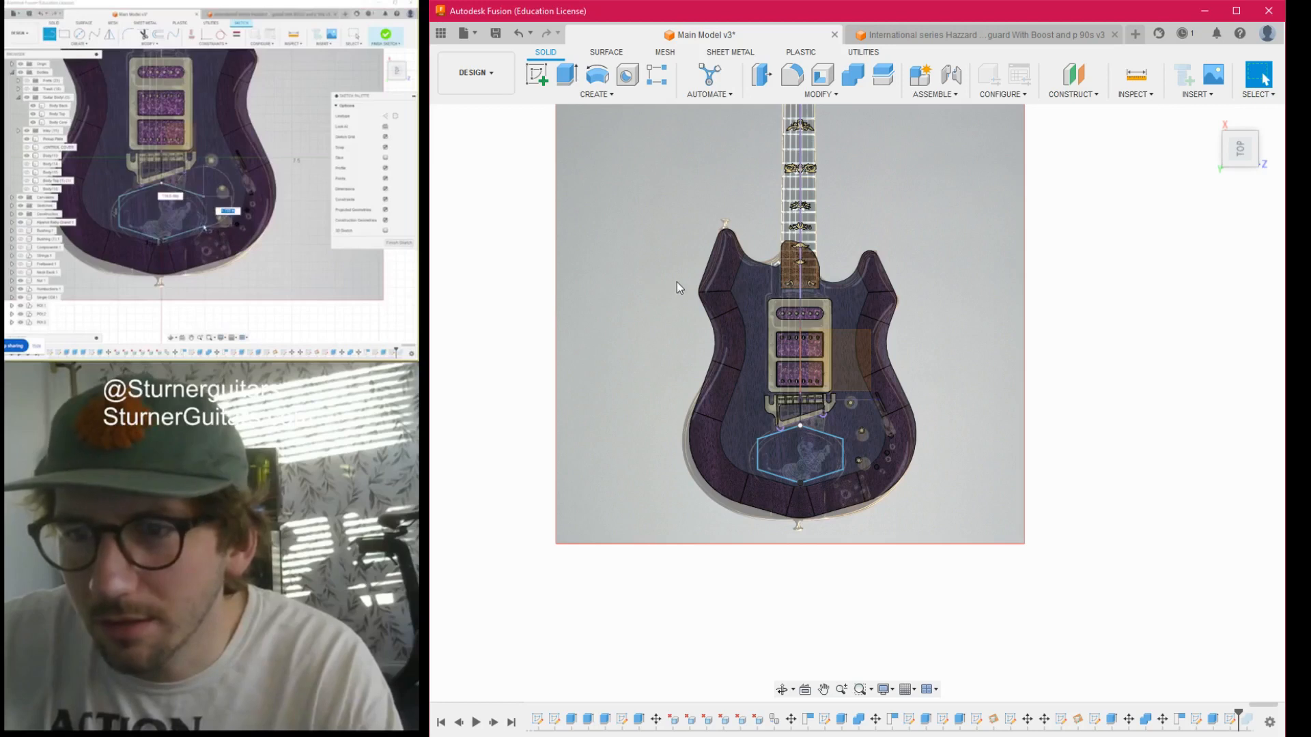
{"action": "scroll", "coordinate": [788, 485], "scroll_direction": "up", "scroll_amount": 3}
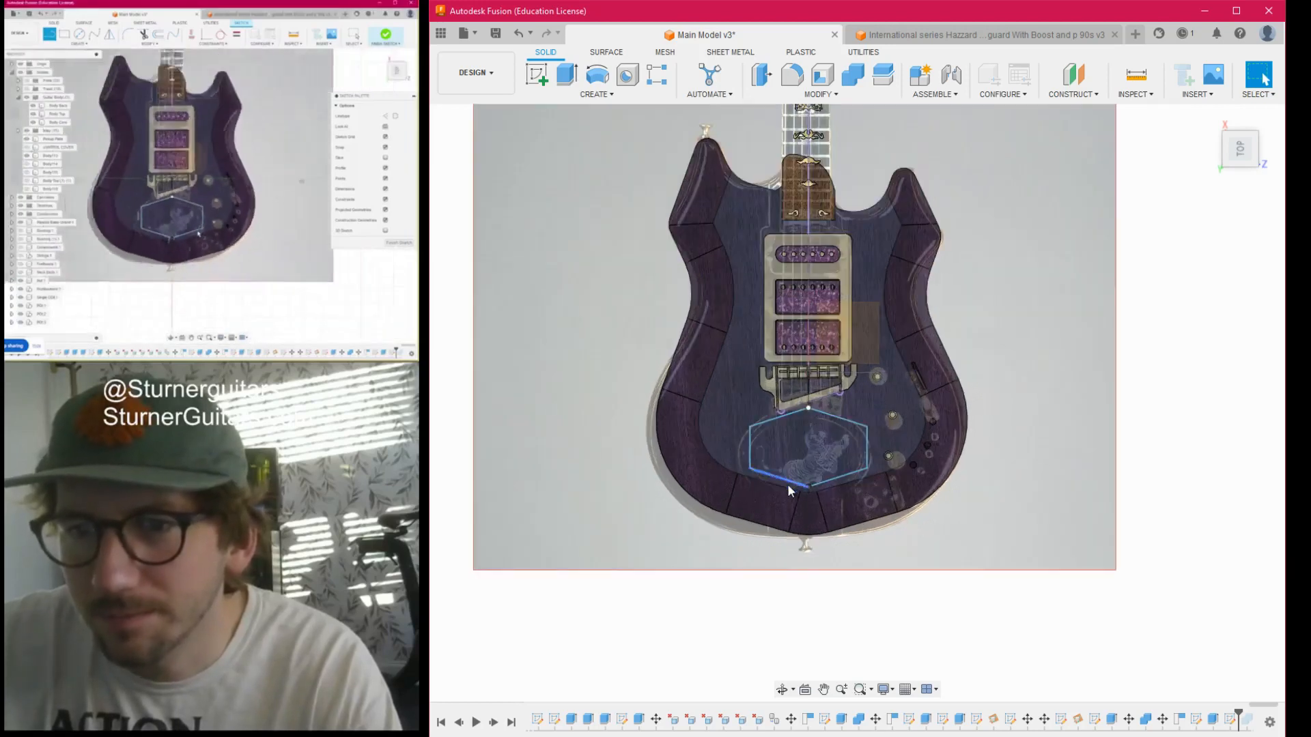
- Hide the reference guitar image canvases so only the modelled guitar is displayed
{"action": "scroll", "coordinate": [792, 478], "scroll_direction": "up", "scroll_amount": 3}
{"action": "scroll", "coordinate": [887, 444], "scroll_direction": "down", "scroll_amount": 10}
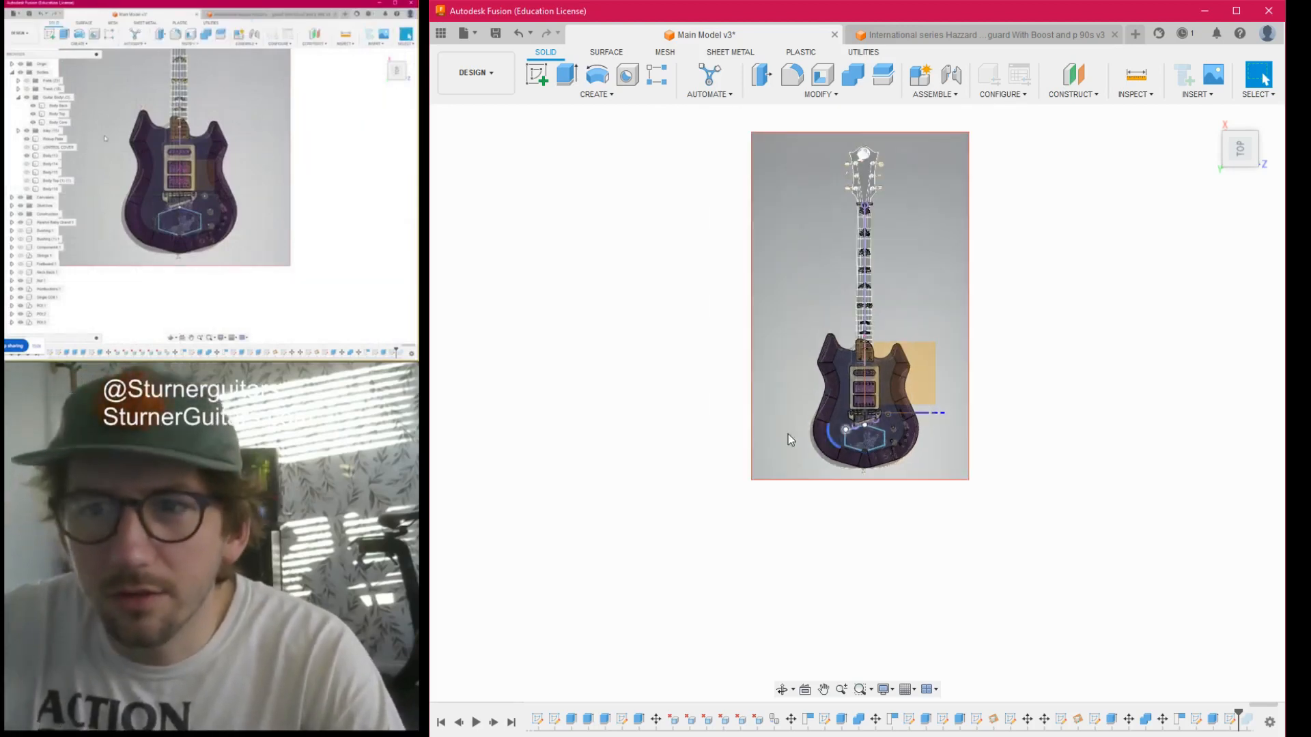
{"action": "scroll", "coordinate": [752, 460], "scroll_direction": "up", "scroll_amount": 2}
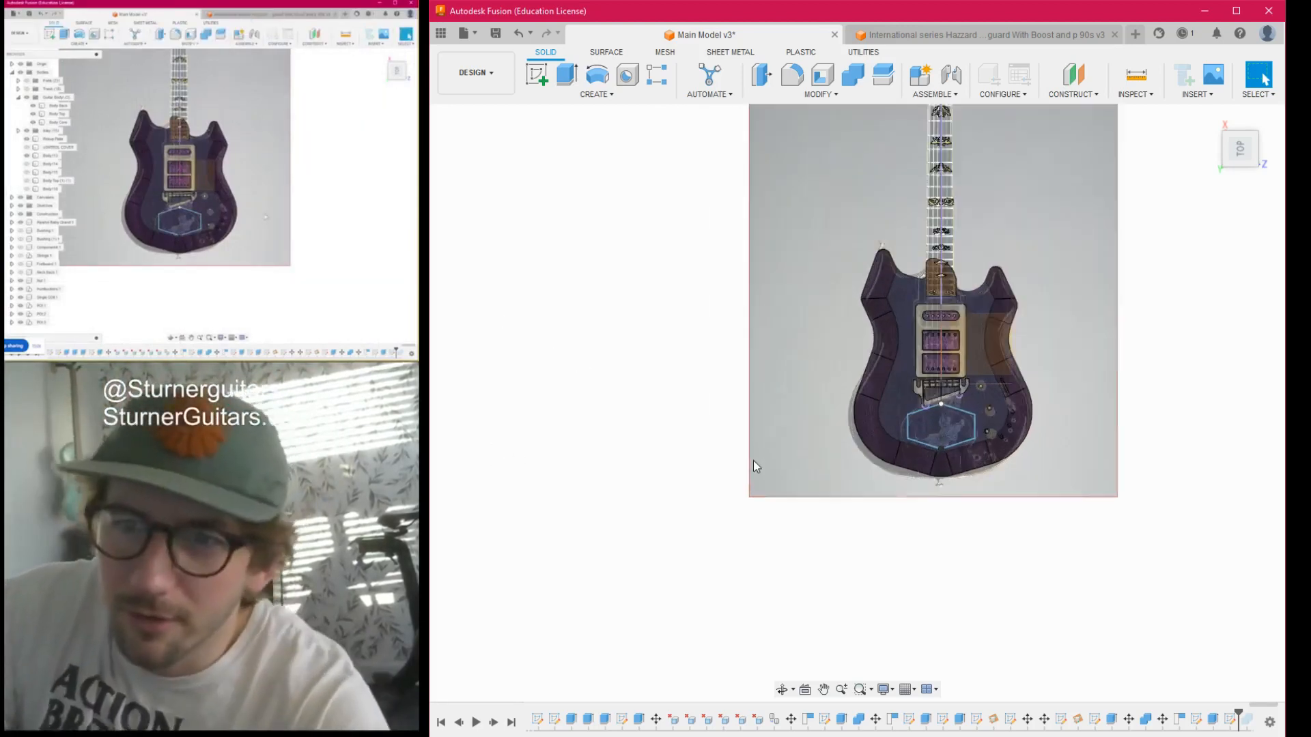
{"action": "scroll", "coordinate": [597, 551], "scroll_direction": "up", "scroll_amount": 3}
{"action": "left_click_drag", "start_coordinate": [1241, 150], "coordinate": [1215, 120]}
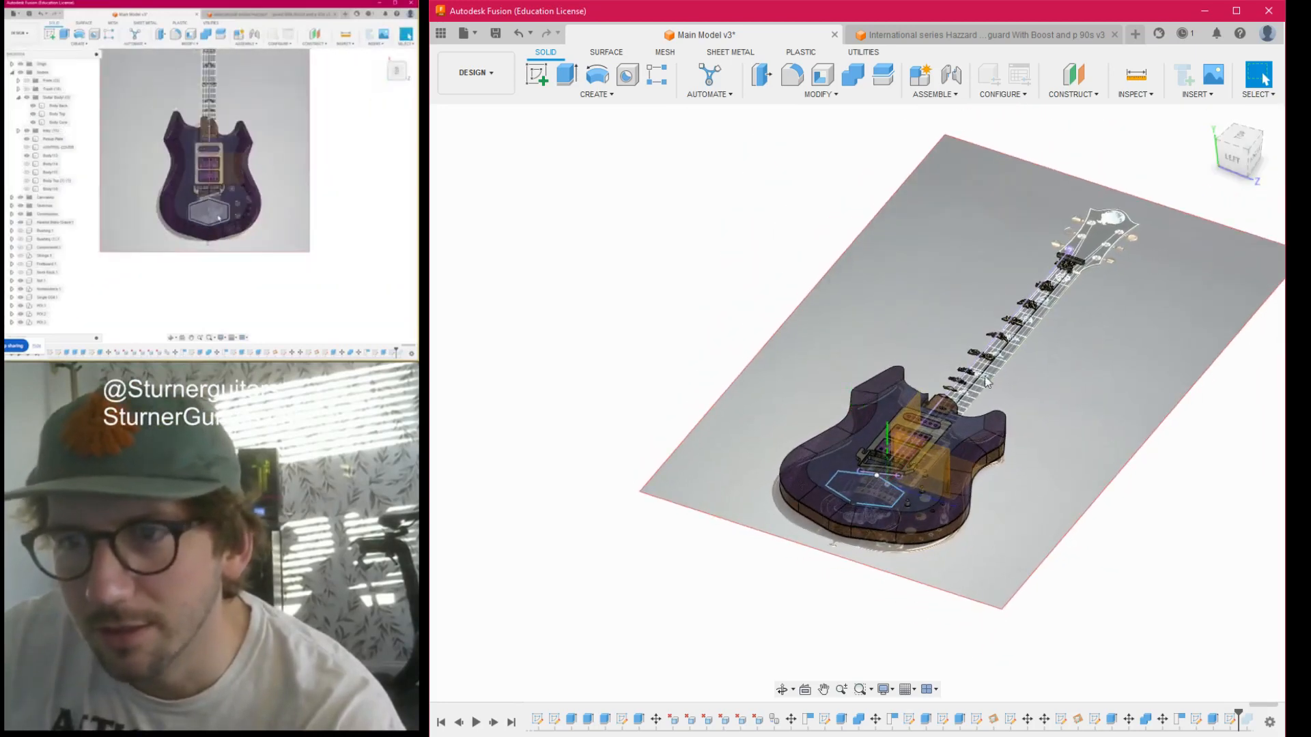
{"action": "scroll", "coordinate": [828, 505], "scroll_direction": "up", "scroll_amount": 2}
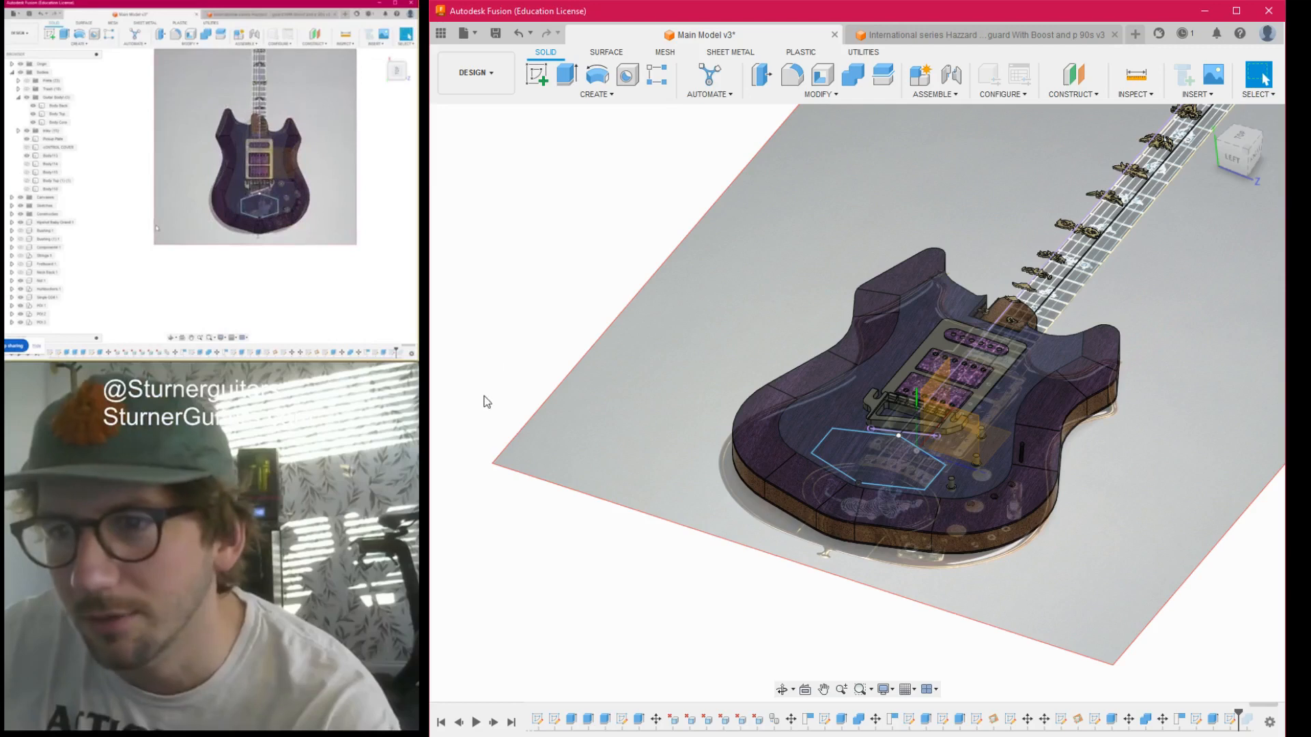
{"action": "left_click", "coordinate": [478, 407]}
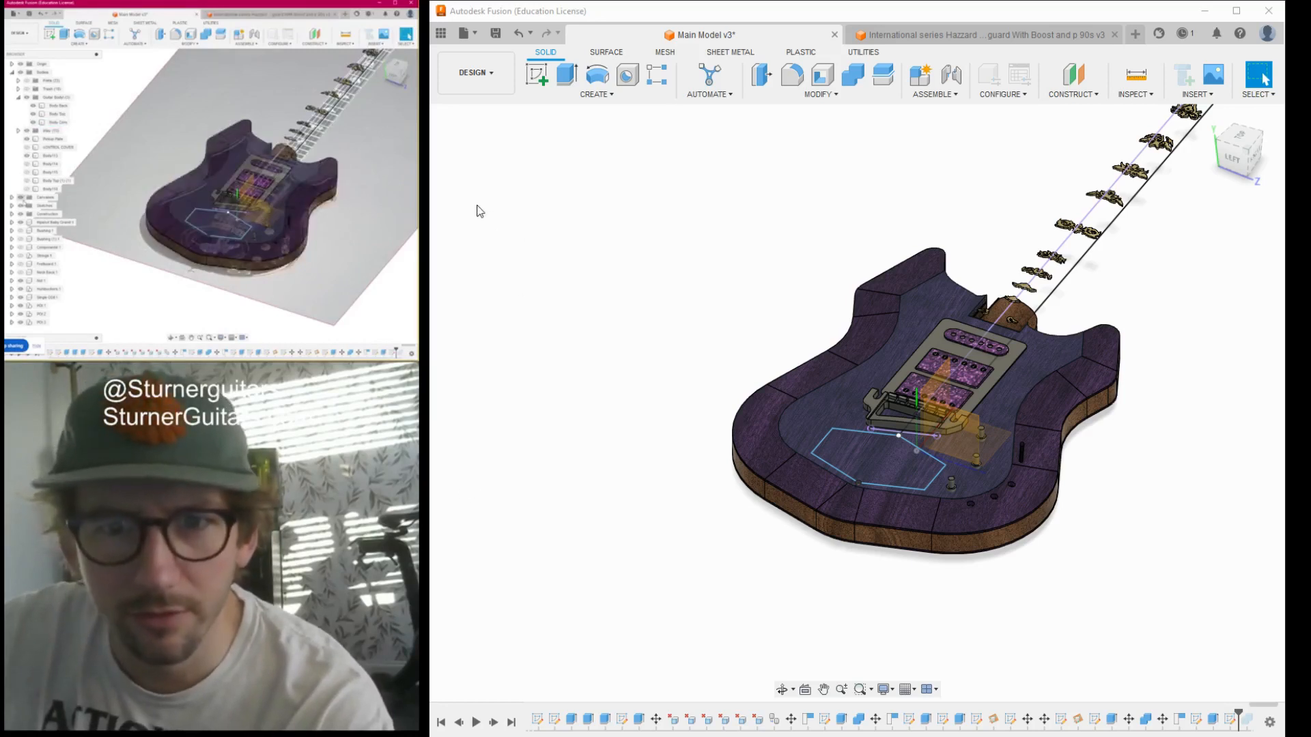
- Reopen the hexagonal outline's sketch for editing and fillet its two bass-side corners with a 0.25 radius
{"action": "scroll", "coordinate": [861, 471], "scroll_direction": "up", "scroll_amount": 4}
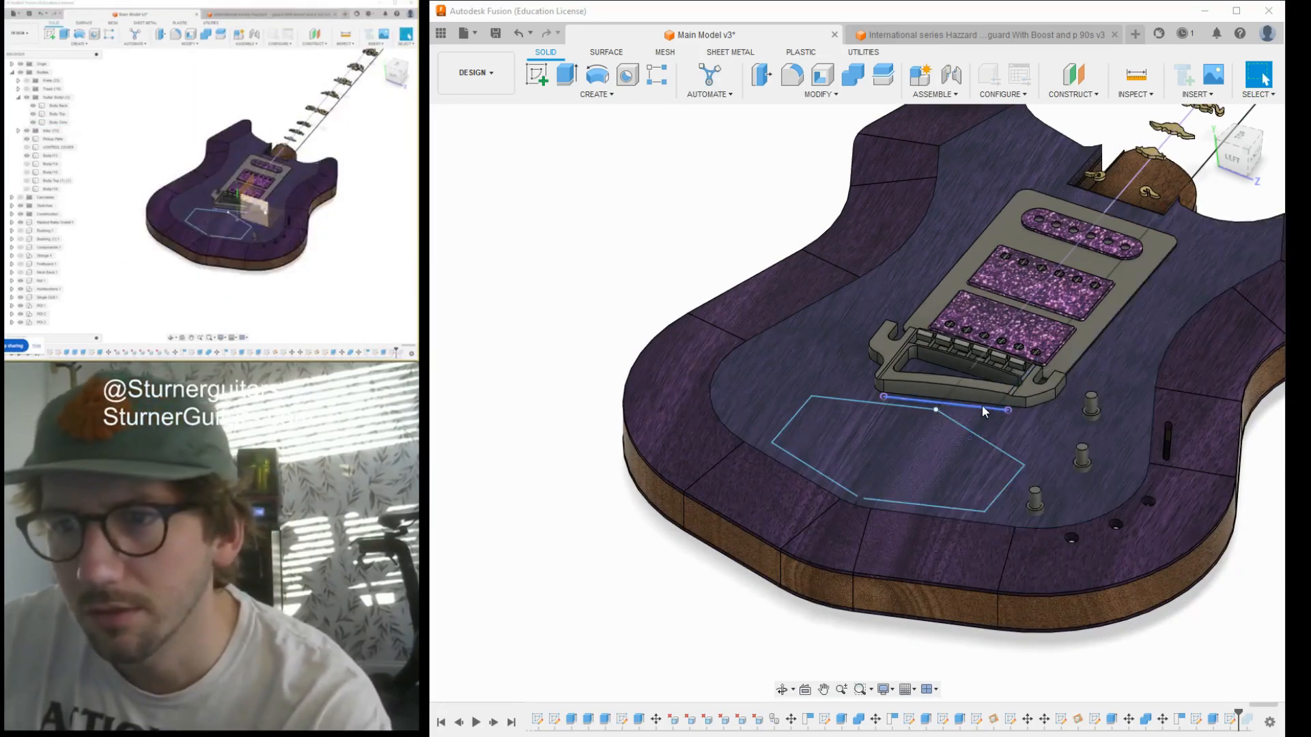
{"action": "left_click", "coordinate": [1235, 139]}
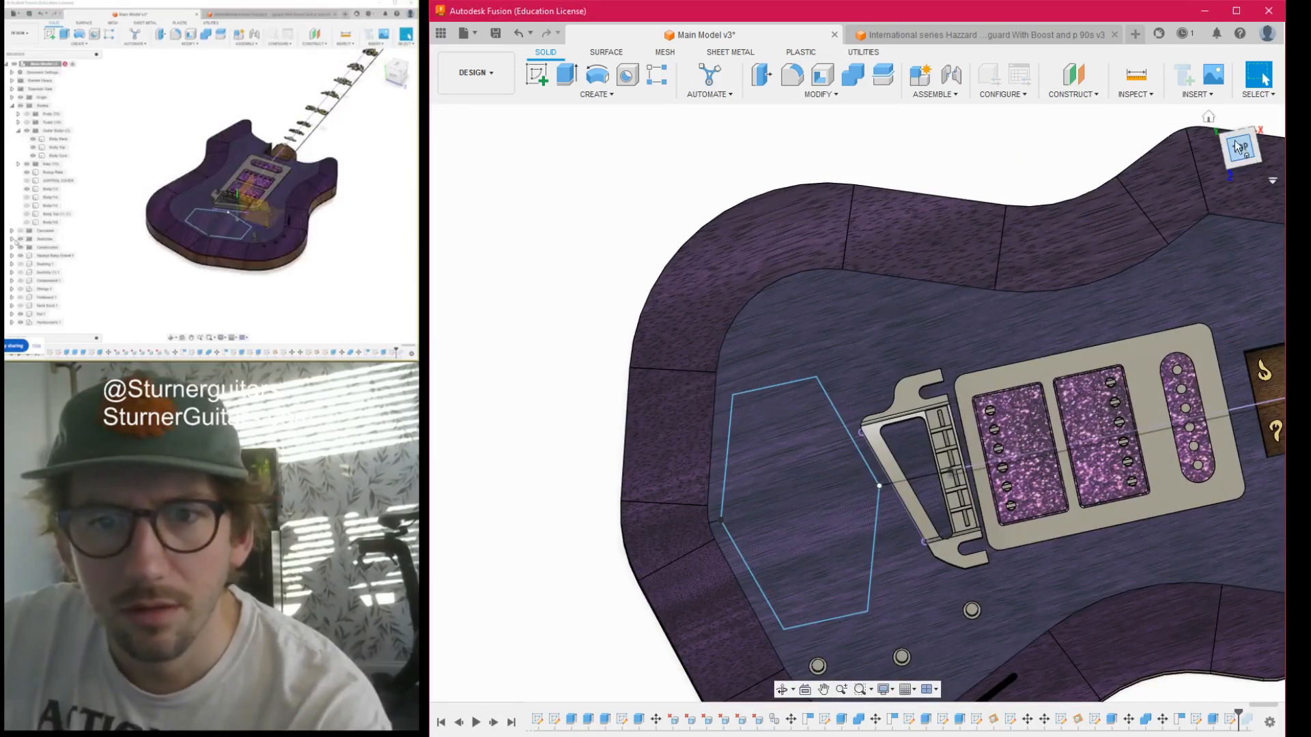
{"action": "scroll", "coordinate": [887, 383], "scroll_direction": "down", "scroll_amount": 6}
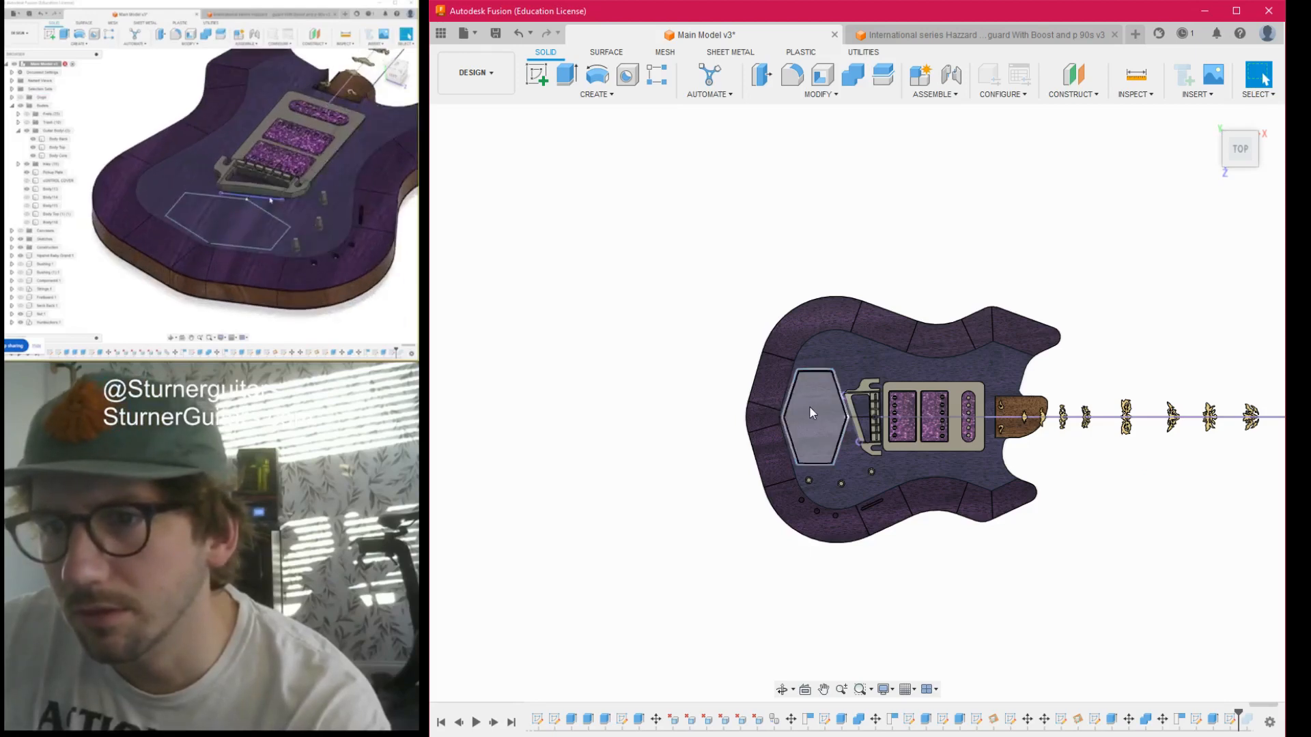
{"action": "scroll", "coordinate": [814, 423], "scroll_direction": "up", "scroll_amount": 5}
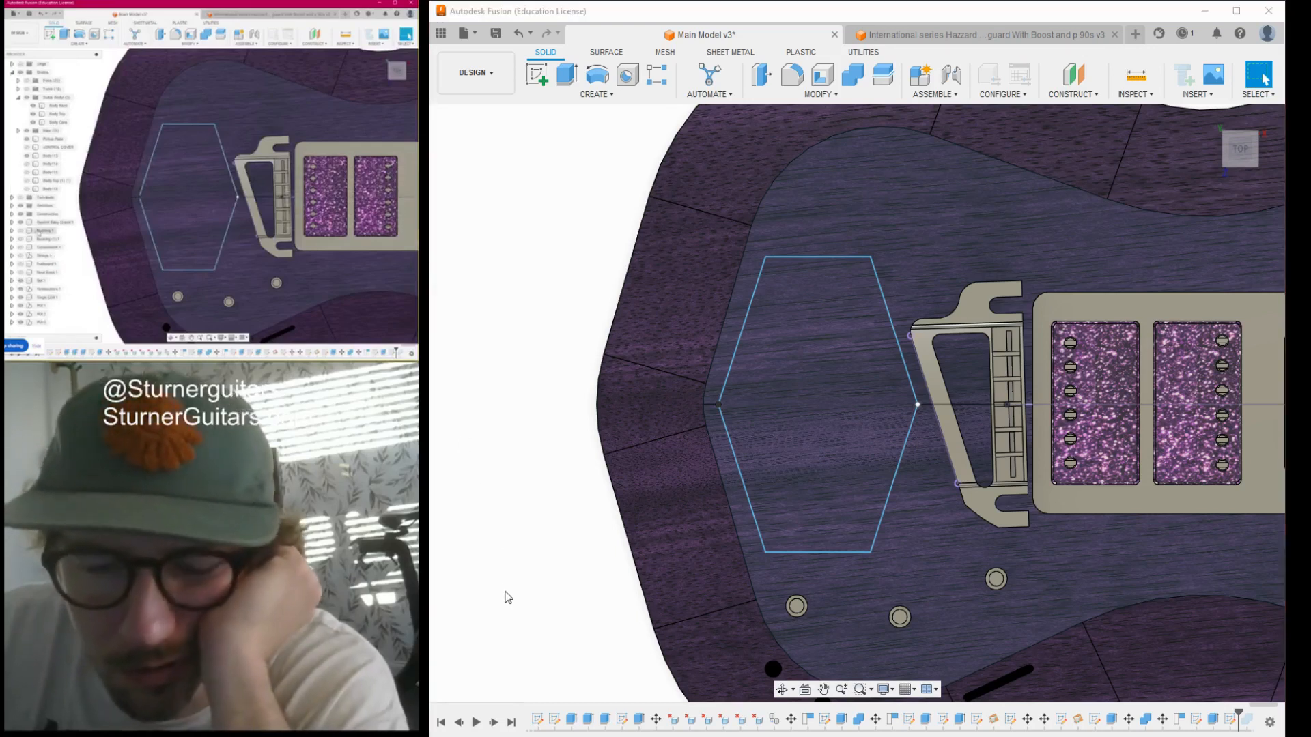
{"action": "double_click", "coordinate": [513, 473]}
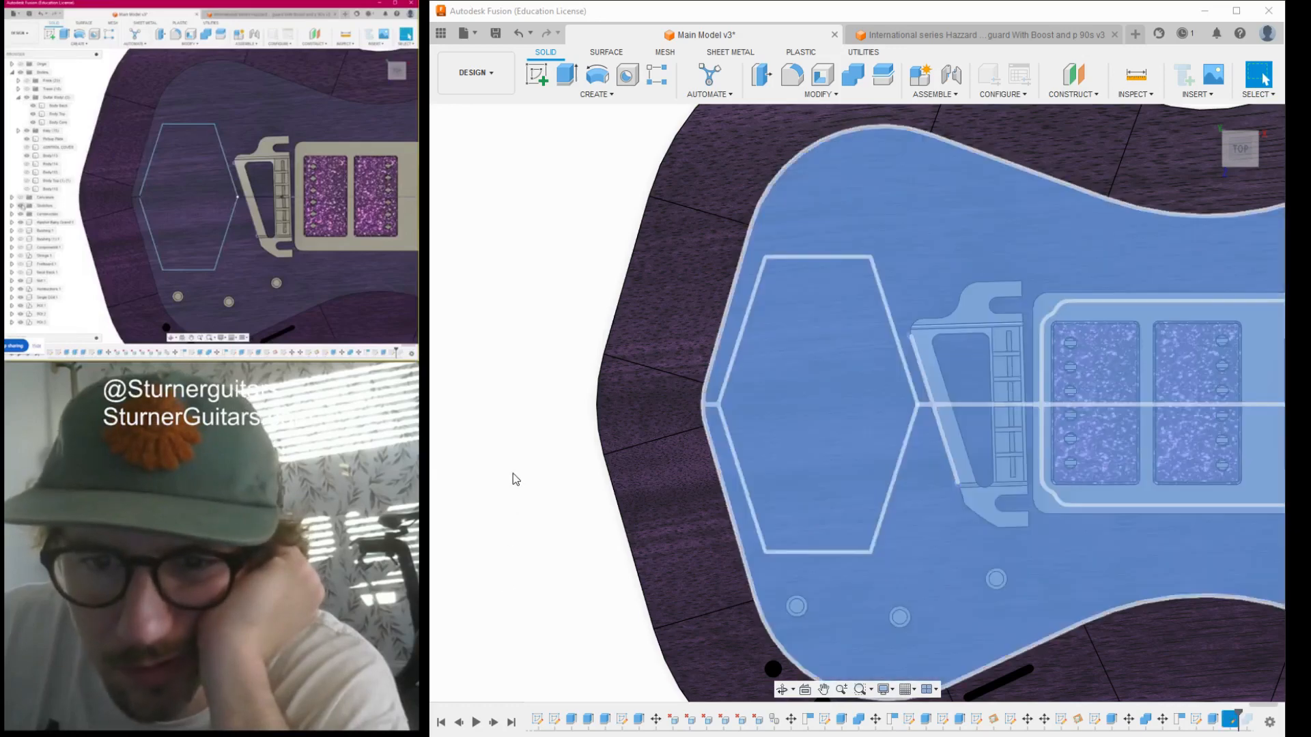
{"action": "scroll", "coordinate": [790, 284], "scroll_direction": "up", "scroll_amount": 3}
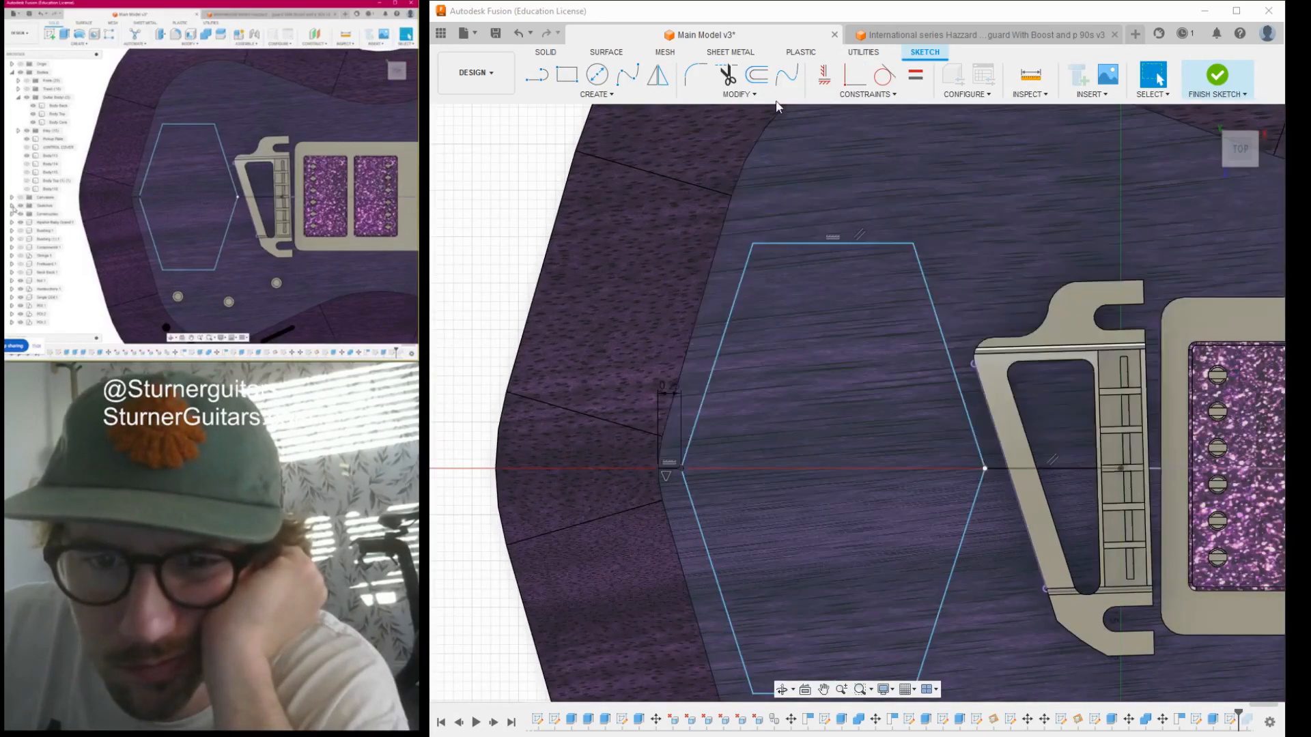
{"action": "left_click", "coordinate": [683, 77]}
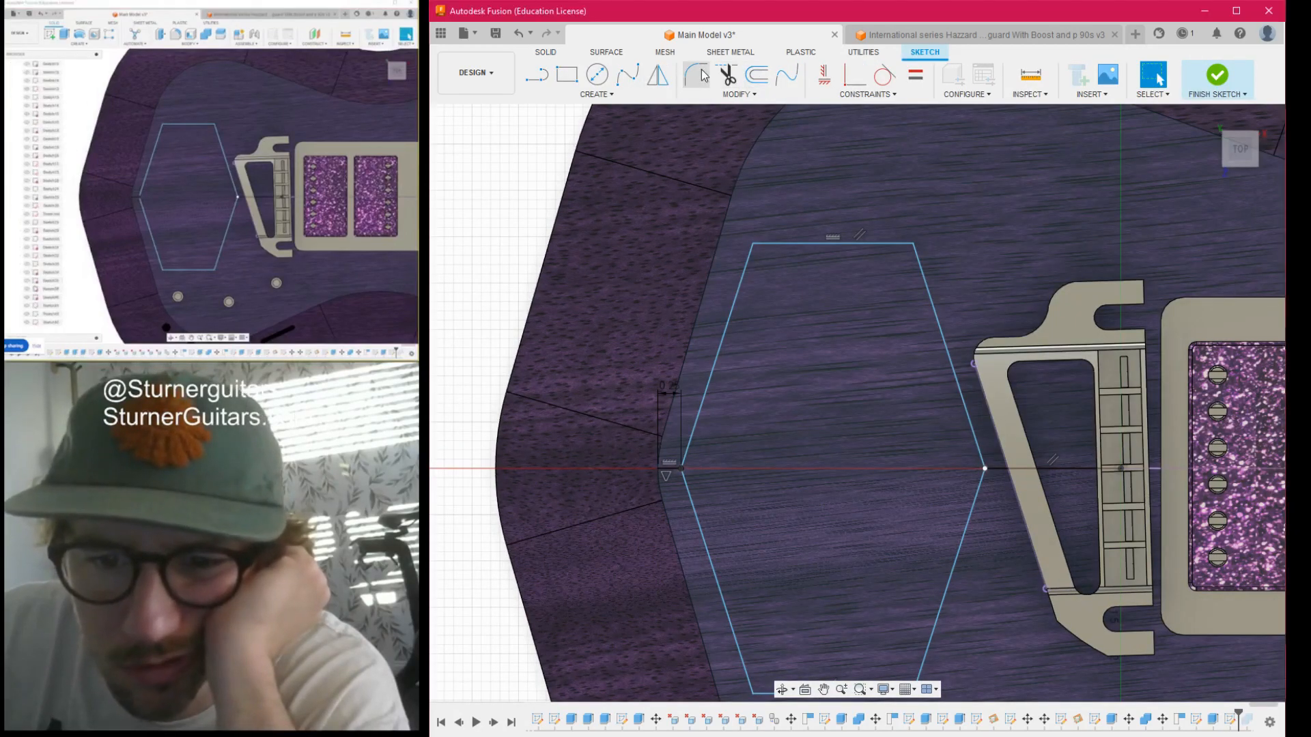
{"action": "left_click", "coordinate": [745, 268]}
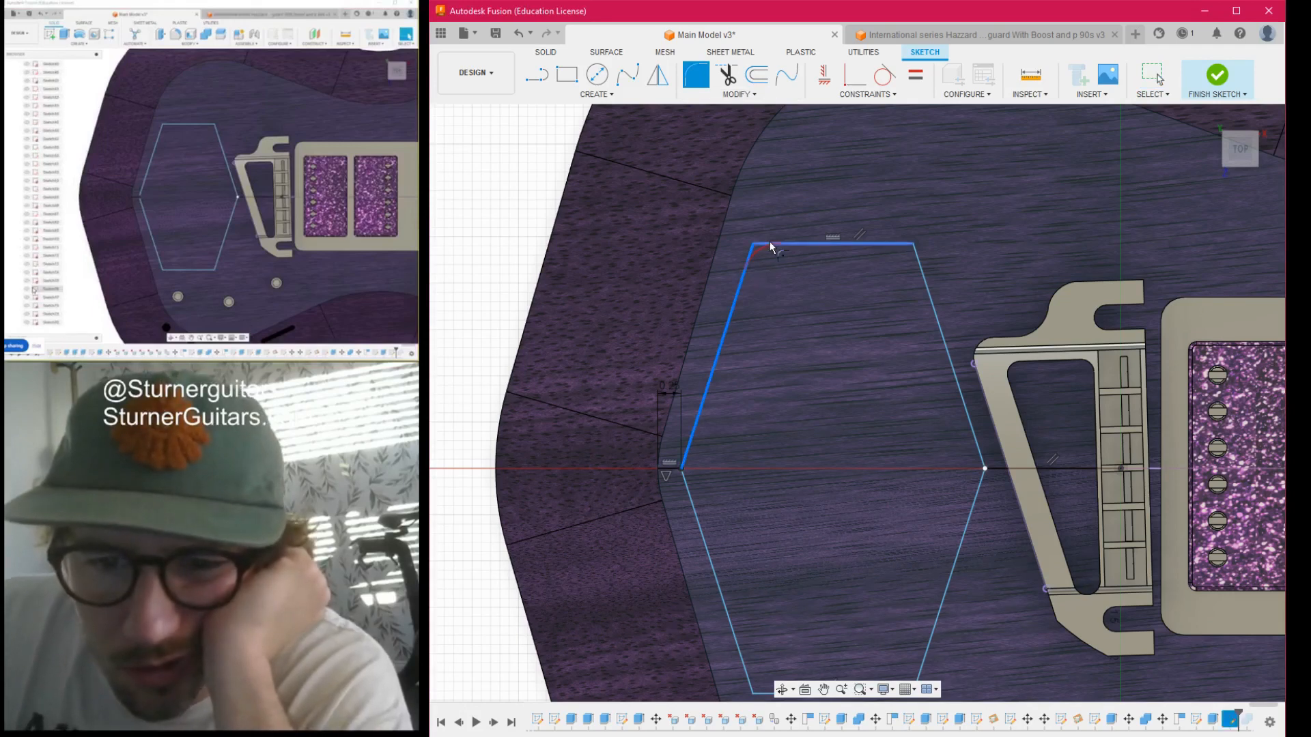
{"action": "left_click", "coordinate": [775, 244]}
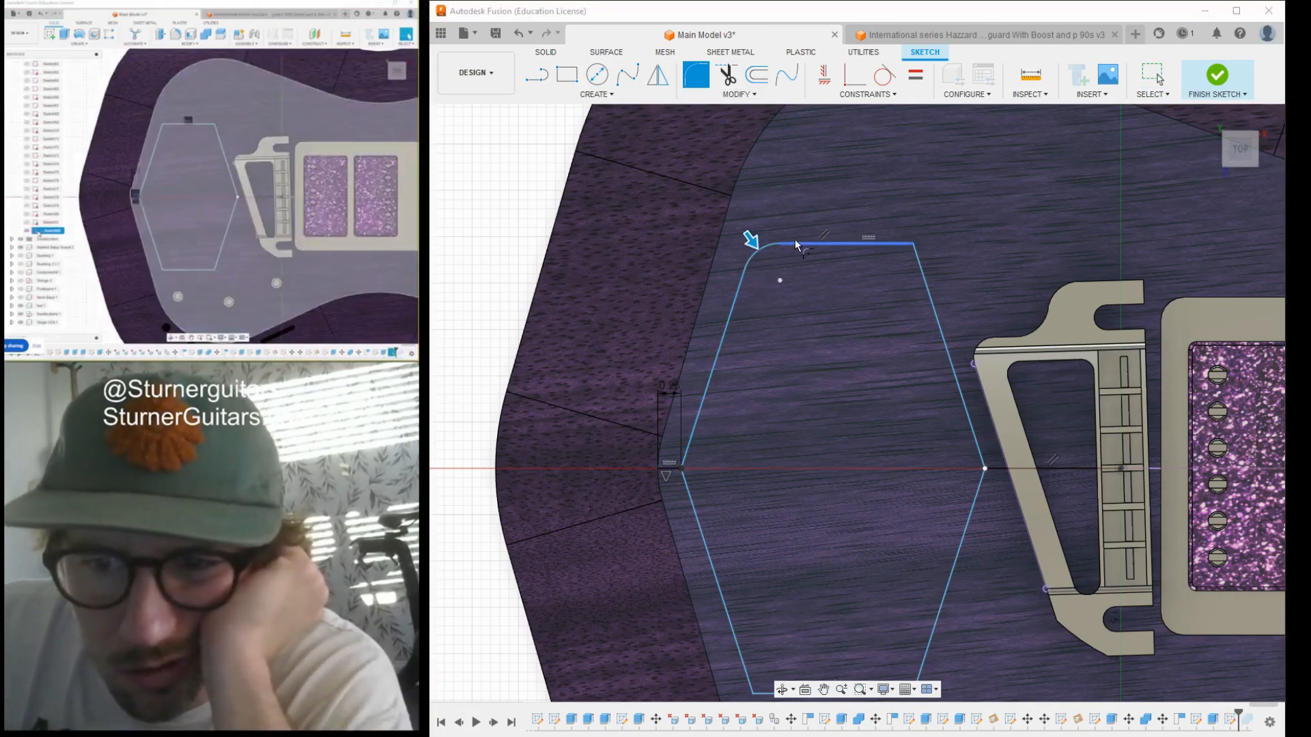
{"action": "type", "text": ".25"}
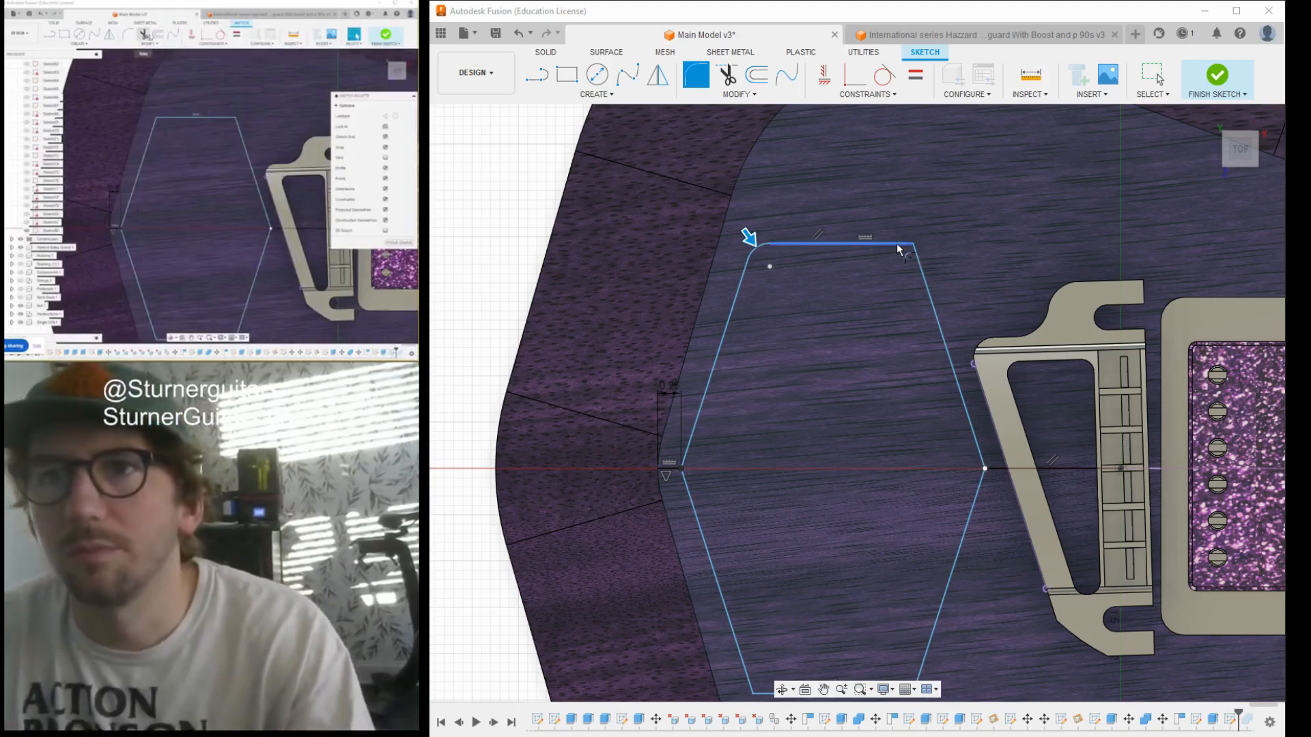
{"action": "left_click", "coordinate": [913, 244]}
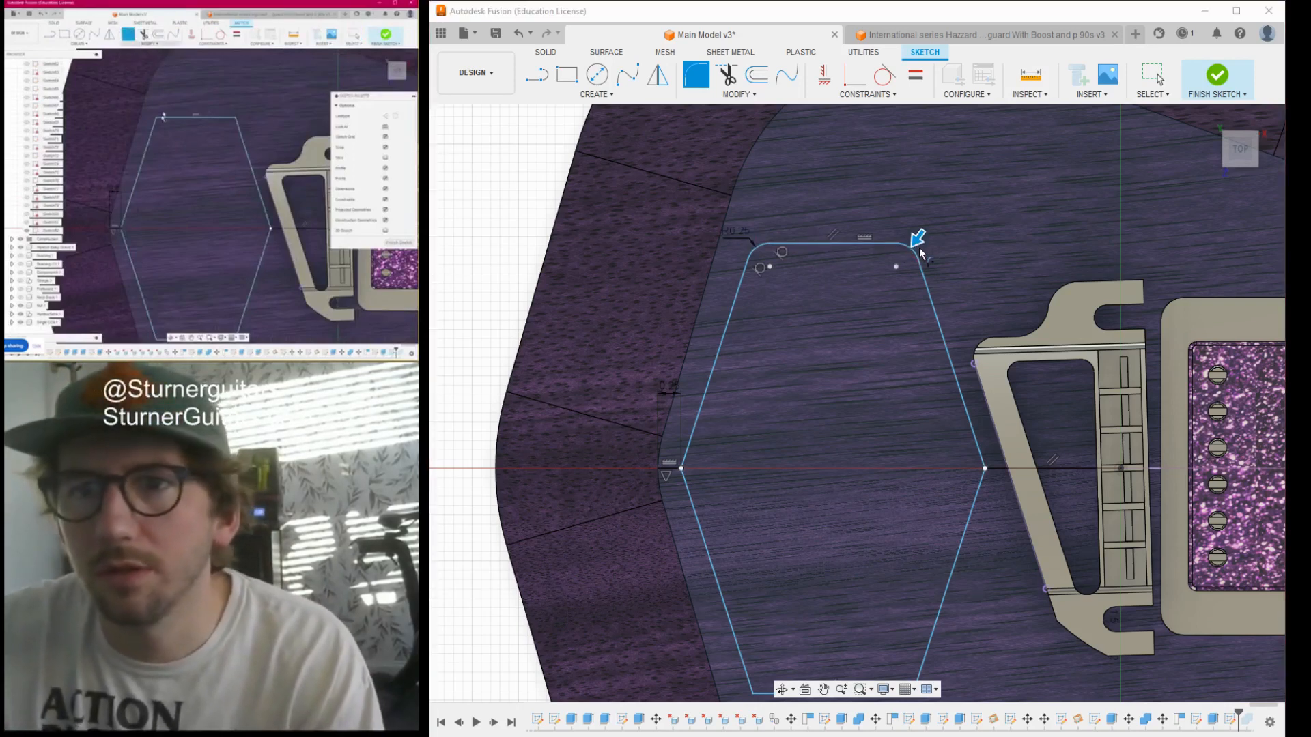
- Fillet the hexagon's bridge-end corner and its two control-side corners with the same radius
{"action": "left_click", "coordinate": [984, 470]}
{"action": "scroll", "coordinate": [949, 509], "scroll_direction": "down", "scroll_amount": 2}
{"action": "middle_click_drag", "start_coordinate": [949, 509], "coordinate": [918, 321]}
{"action": "scroll", "coordinate": [906, 428], "scroll_direction": "up", "scroll_amount": 4}
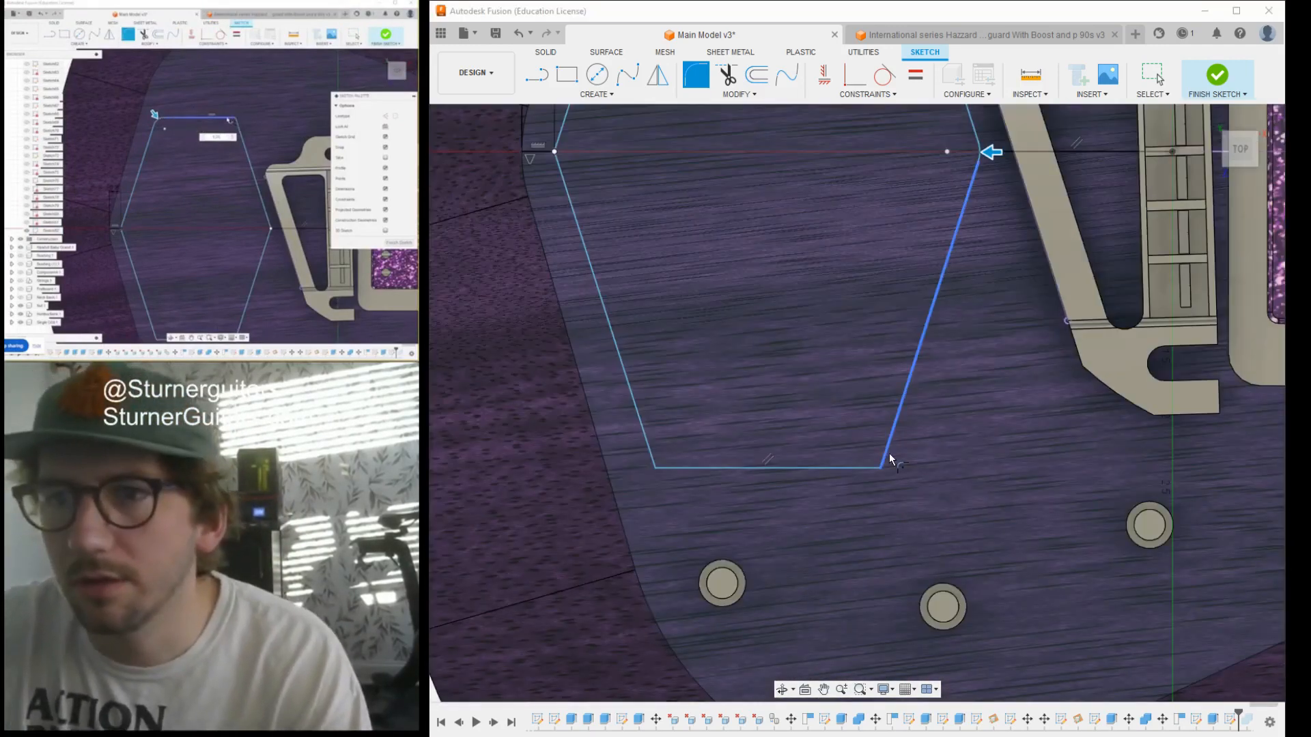
{"action": "left_click", "coordinate": [867, 468]}
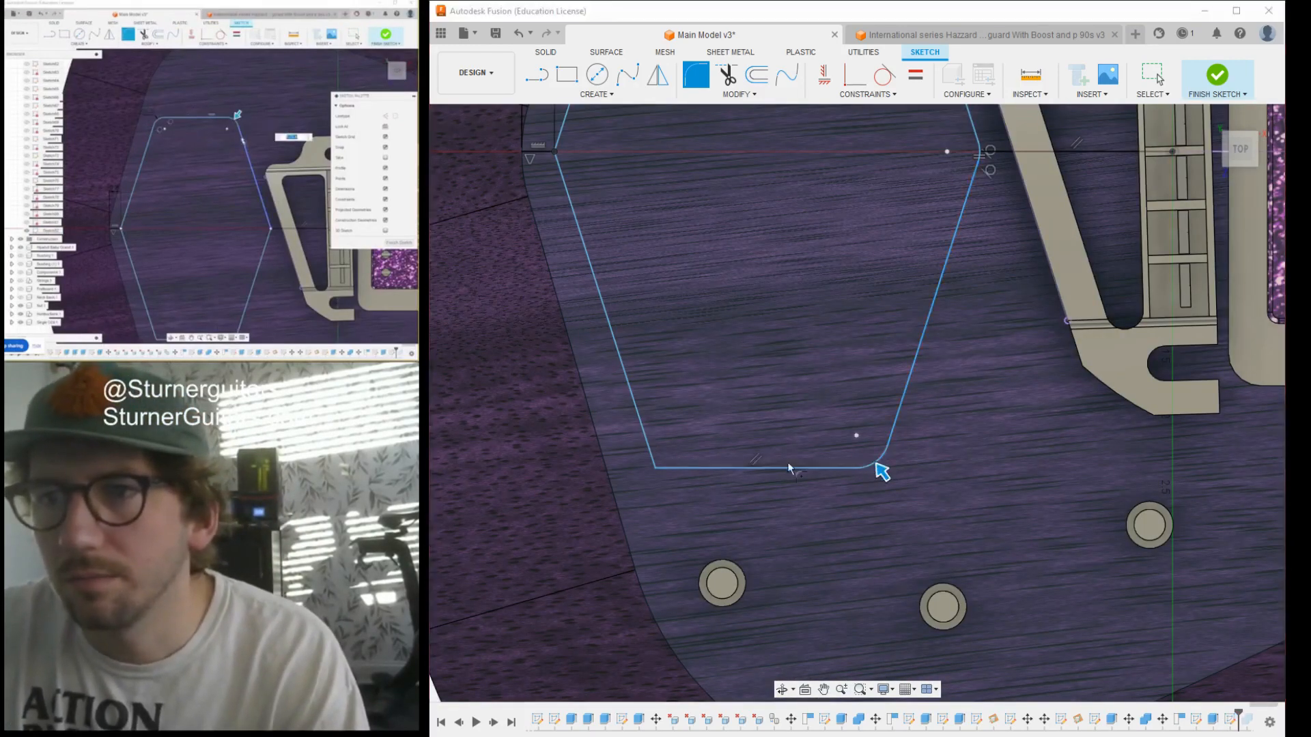
{"action": "left_click", "coordinate": [672, 470]}
{"action": "left_click", "coordinate": [649, 447]}
- Round the hexagon's remaining tail-end corner on the neck centreline with the same fillet radius
{"action": "scroll", "coordinate": [649, 449], "scroll_direction": "down", "scroll_amount": 5}
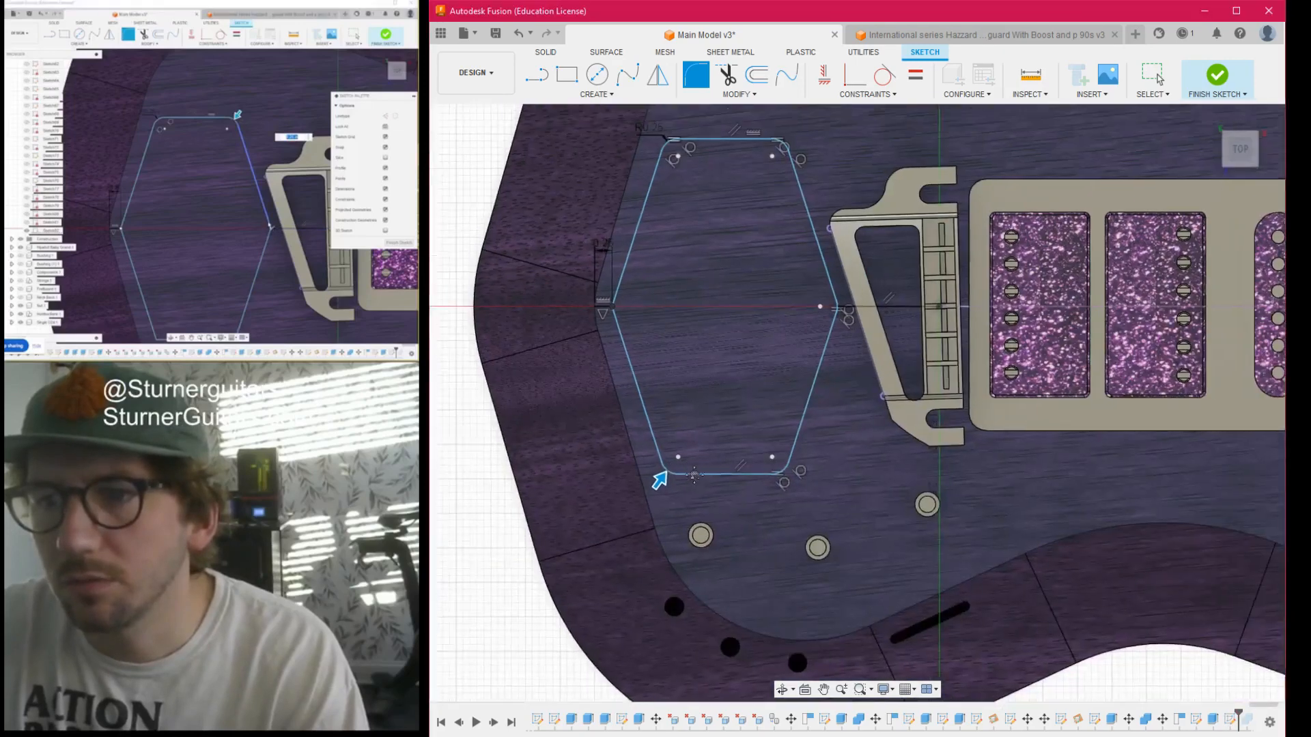
{"action": "middle_click_drag", "start_coordinate": [607, 354], "coordinate": [673, 434]}
{"action": "scroll", "coordinate": [671, 435], "scroll_direction": "up", "scroll_amount": 4}
{"action": "left_click", "coordinate": [657, 369]}
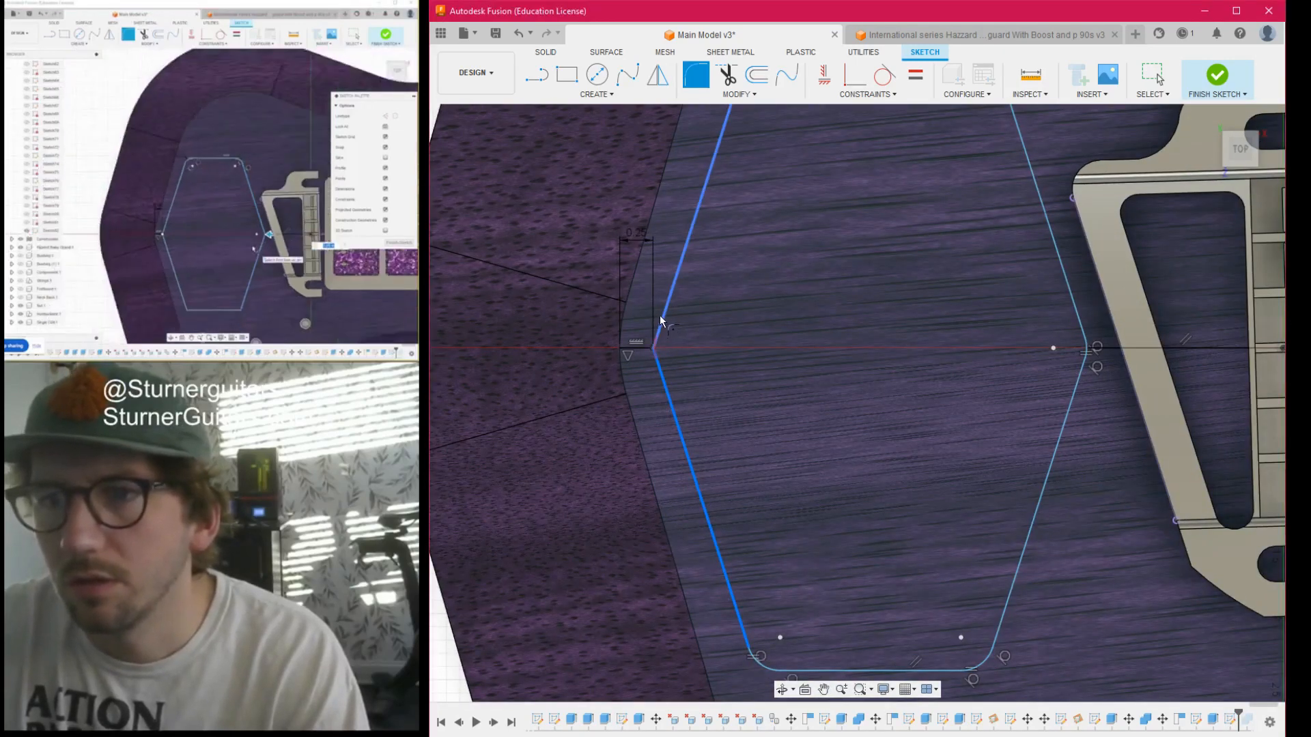
{"action": "left_click", "coordinate": [662, 319]}
{"action": "scroll", "coordinate": [736, 401], "scroll_direction": "down", "scroll_amount": 4}
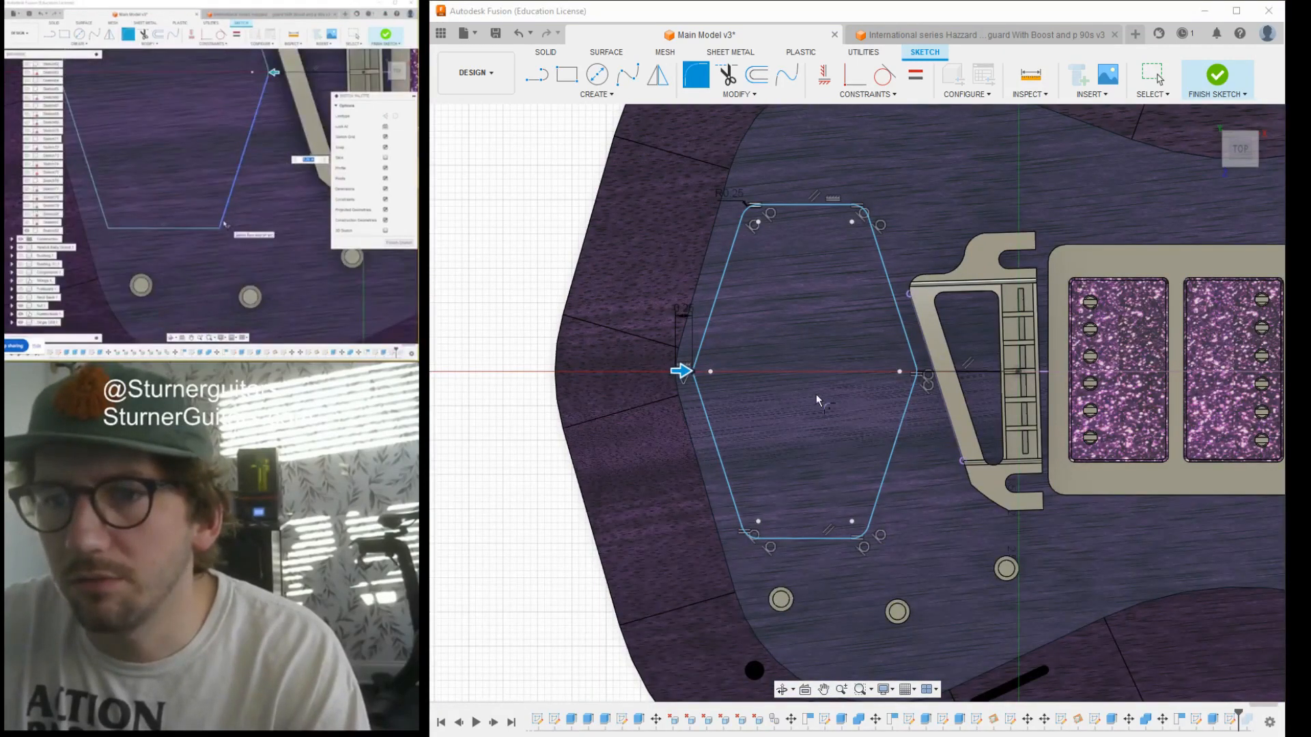
{"action": "scroll", "coordinate": [685, 382], "scroll_direction": "down", "scroll_amount": 4}
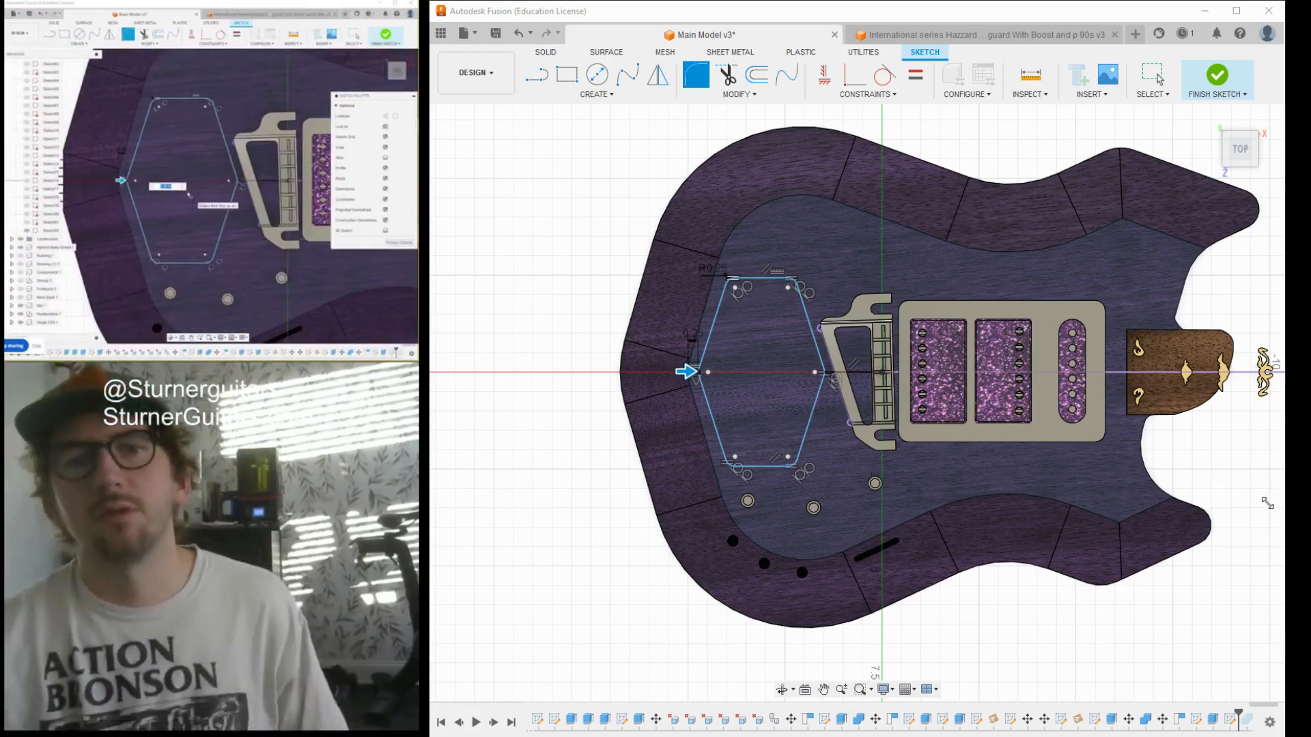
{"action": "scroll", "coordinate": [743, 364], "scroll_direction": "up", "scroll_amount": 5}
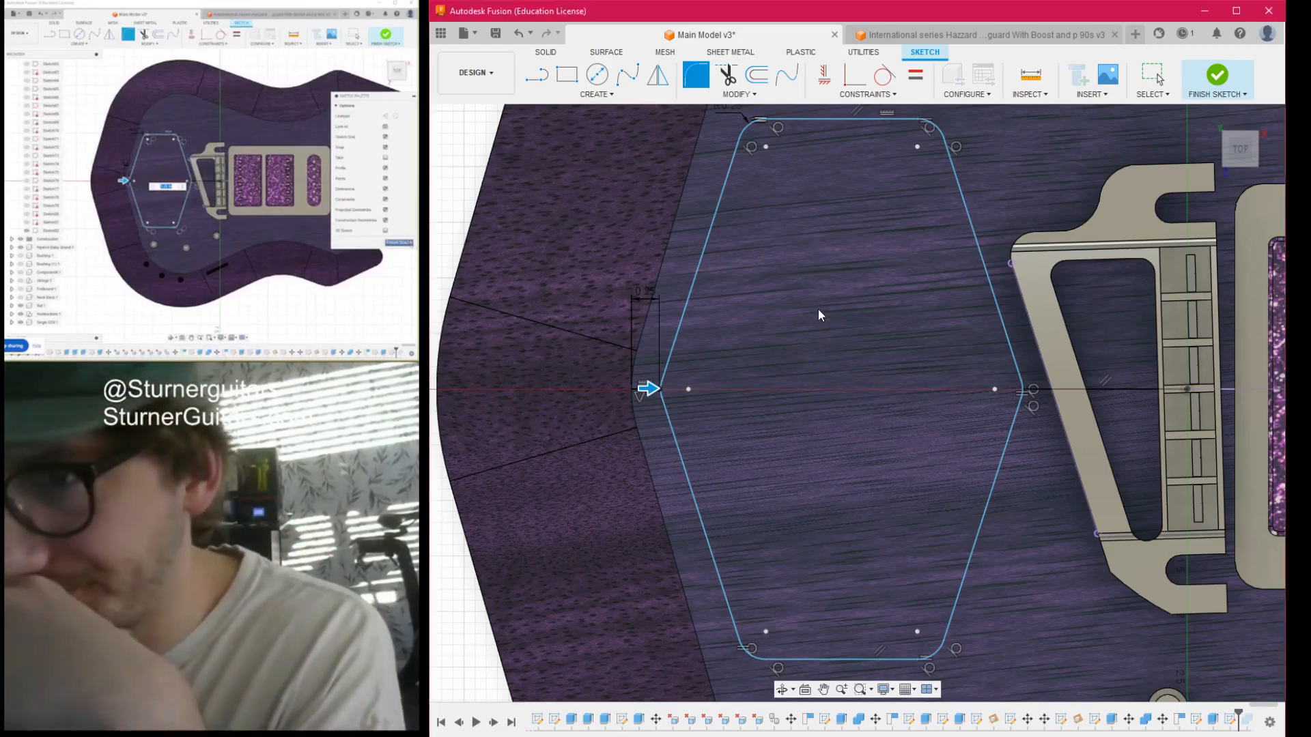
- Offset the complete rounded hexagonal outline inward to create a smaller hexagon inside it
{"action": "scroll", "coordinate": [818, 309], "scroll_direction": "down", "scroll_amount": 3}
{"action": "middle_click_drag", "start_coordinate": [886, 297], "coordinate": [781, 227]}
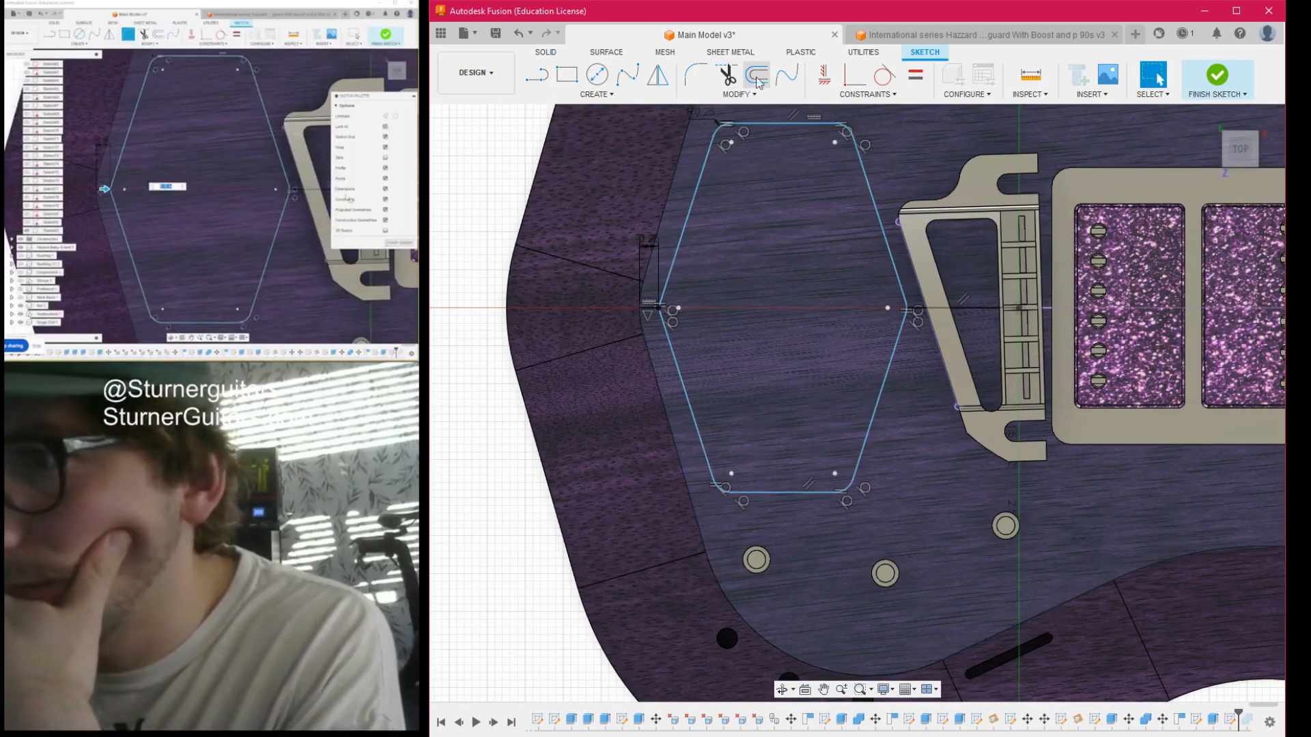
{"action": "left_click", "coordinate": [753, 80]}
{"action": "left_click", "coordinate": [766, 124]}
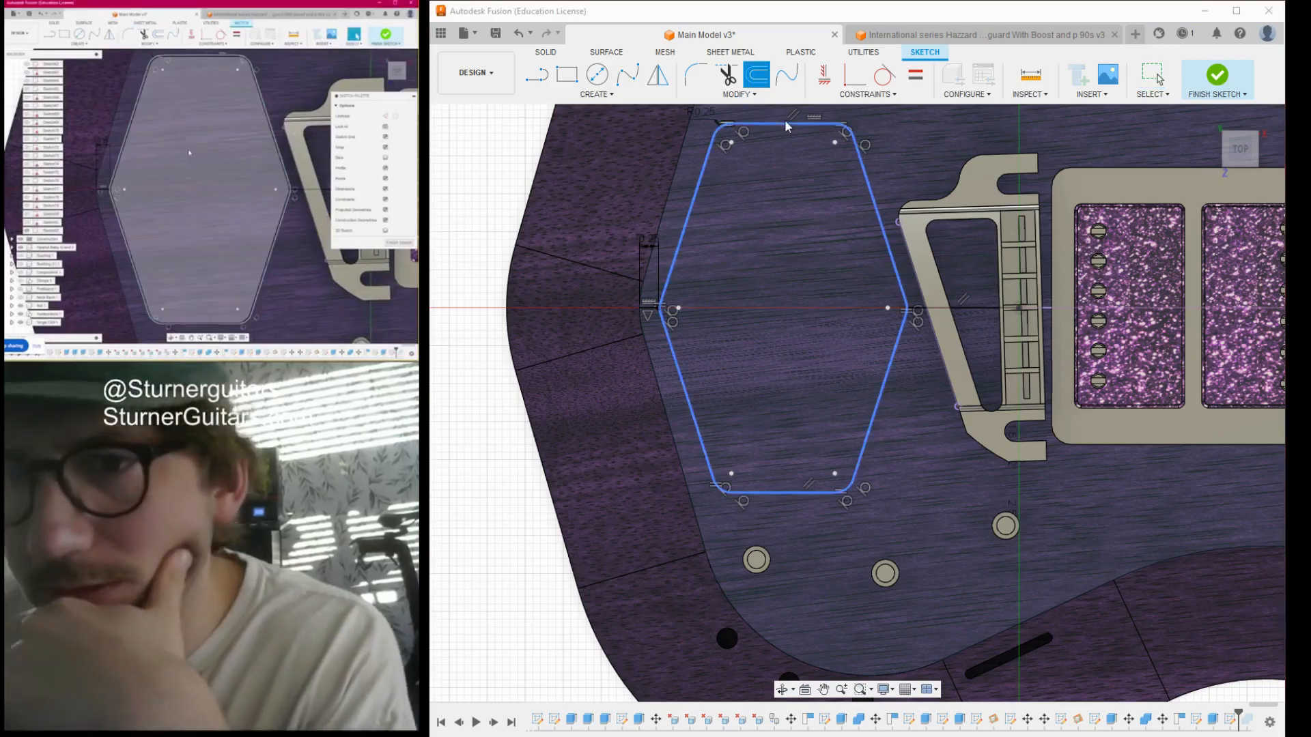
{"action": "left_click_drag", "start_coordinate": [782, 120], "coordinate": [782, 142]}
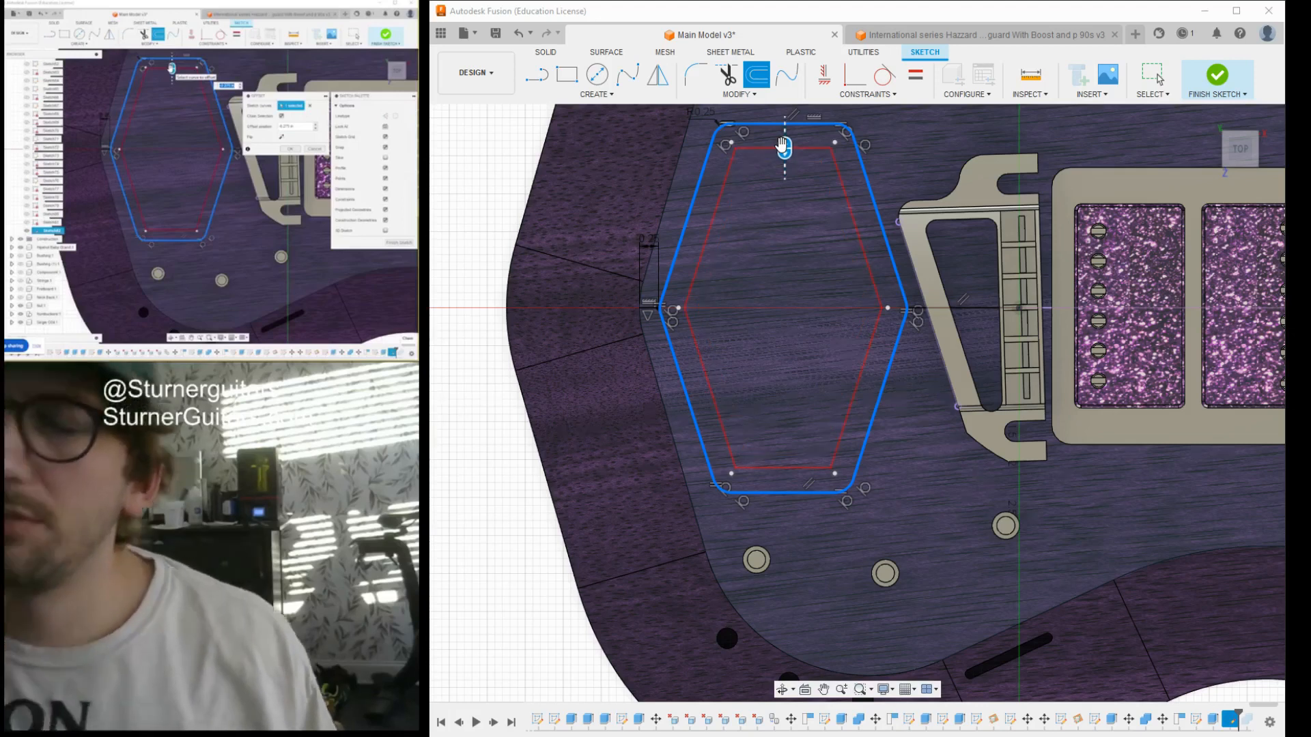
{"action": "left_click", "coordinate": [784, 146]}
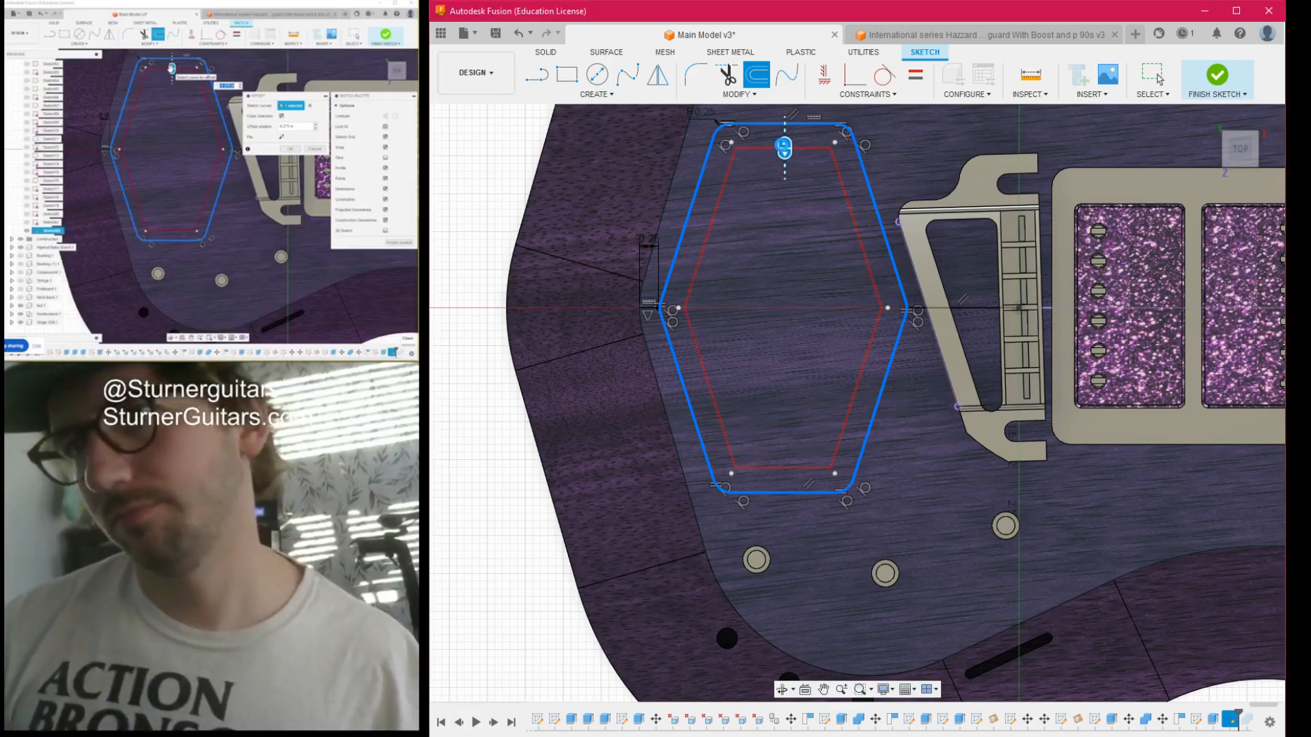
{"action": "key", "text": "Return"}
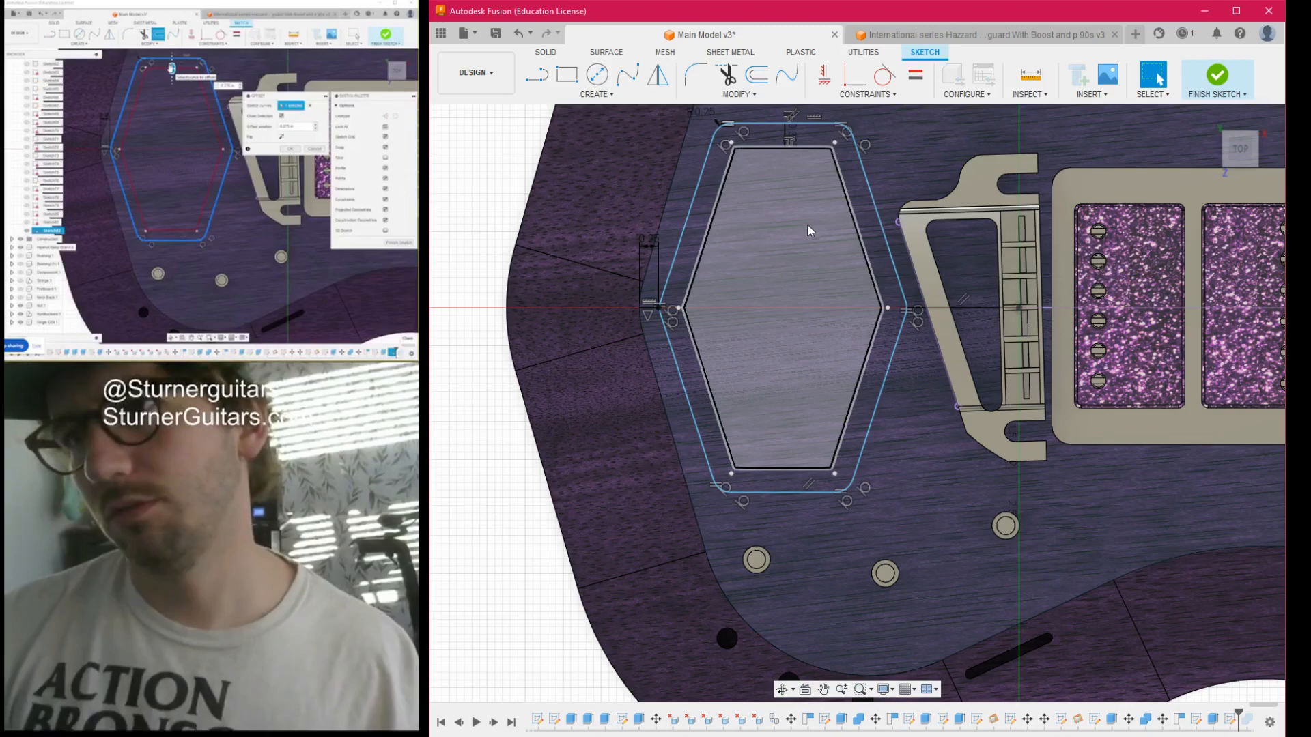
- Extrude the inner hexagon and the surrounding rim profile as a shallow cut into the guitar's top
{"action": "mouse_move", "coordinate": [857, 399]}
{"action": "middle_mouse_down", "text": "shift"}
{"action": "mouse_move", "coordinate": [956, 286]}
{"action": "mouse_move", "coordinate": [878, 342]}
{"action": "middle_mouse_up", "text": "shift"}
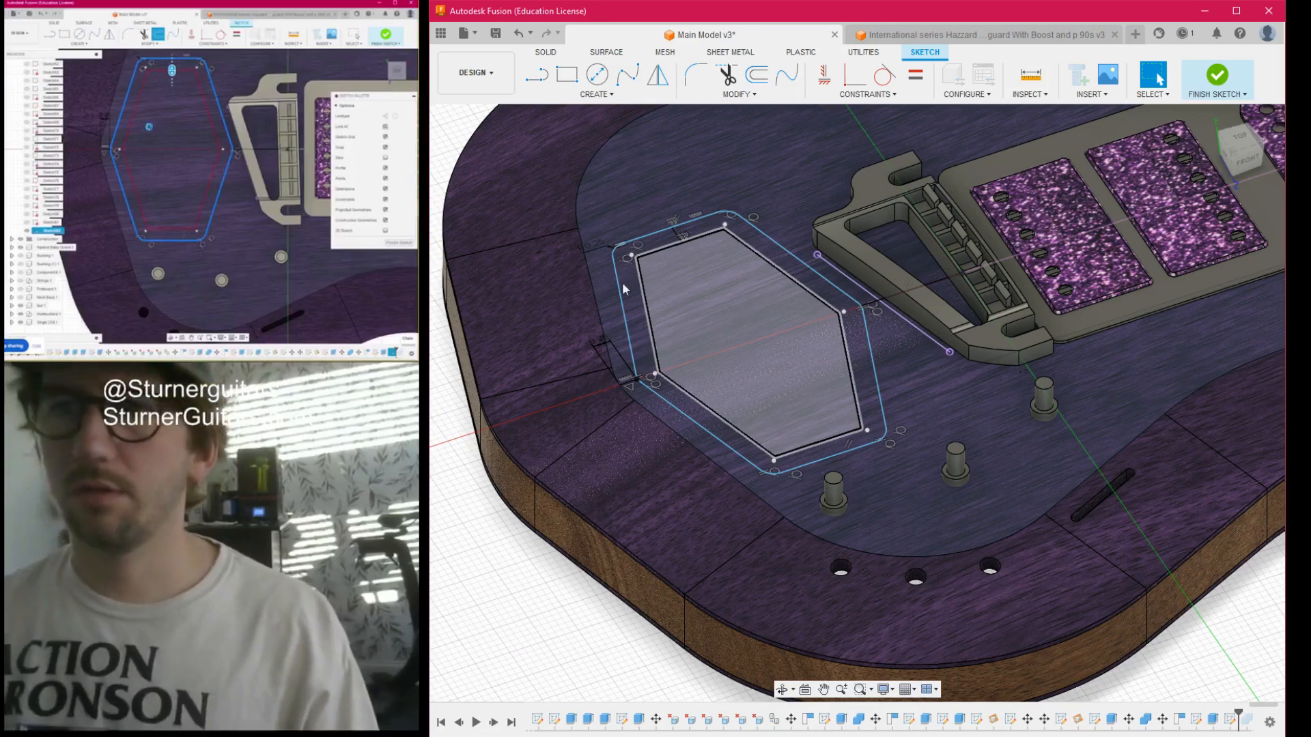
{"action": "left_click_drag", "start_coordinate": [1246, 151], "coordinate": [1245, 145]}
{"action": "key", "text": "q"}
{"action": "left_click", "coordinate": [725, 315]}
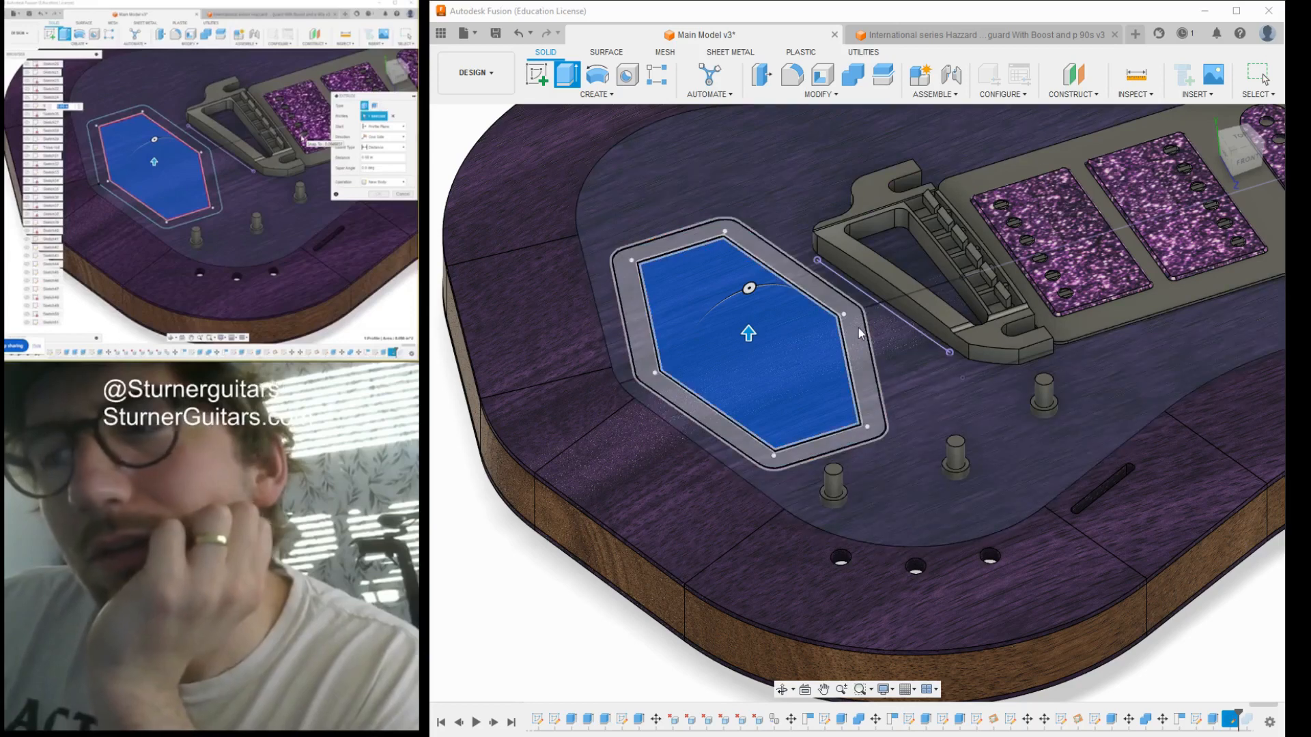
{"action": "left_click", "coordinate": [852, 331]}
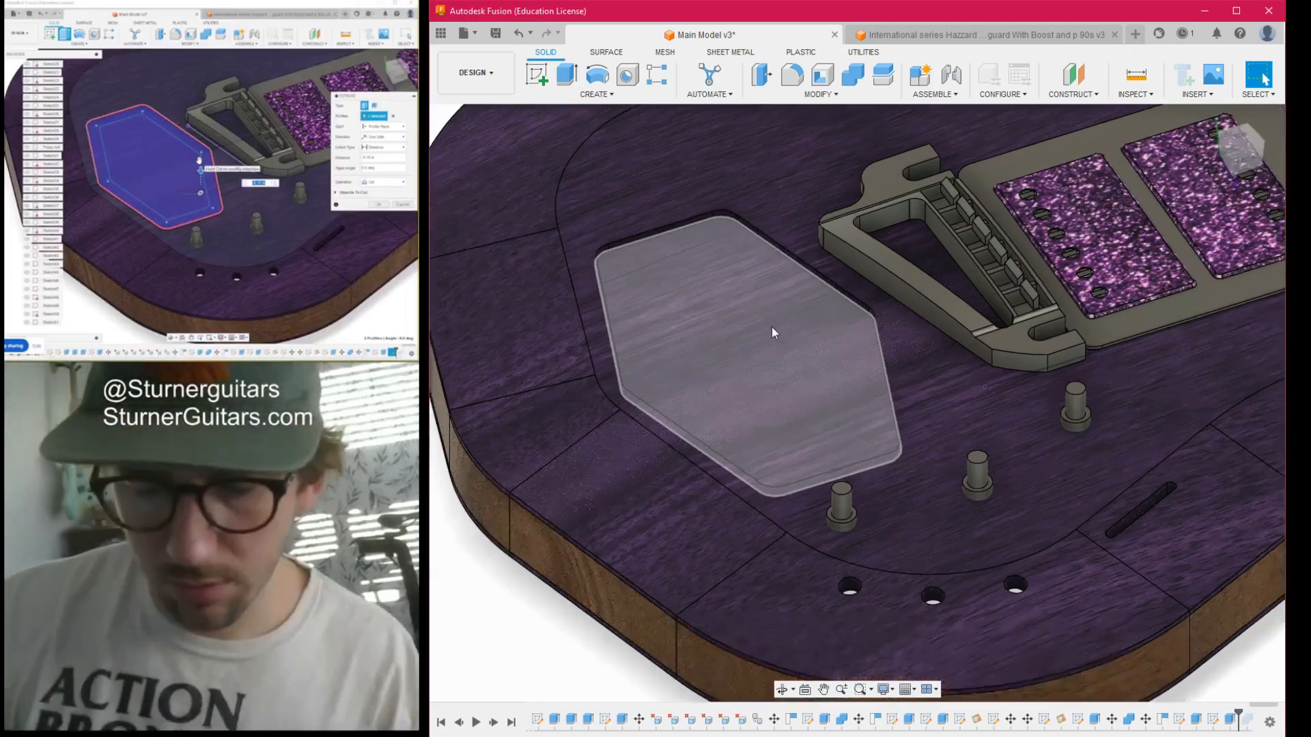
{"action": "scroll", "coordinate": [805, 354], "scroll_direction": "down", "scroll_amount": 2}
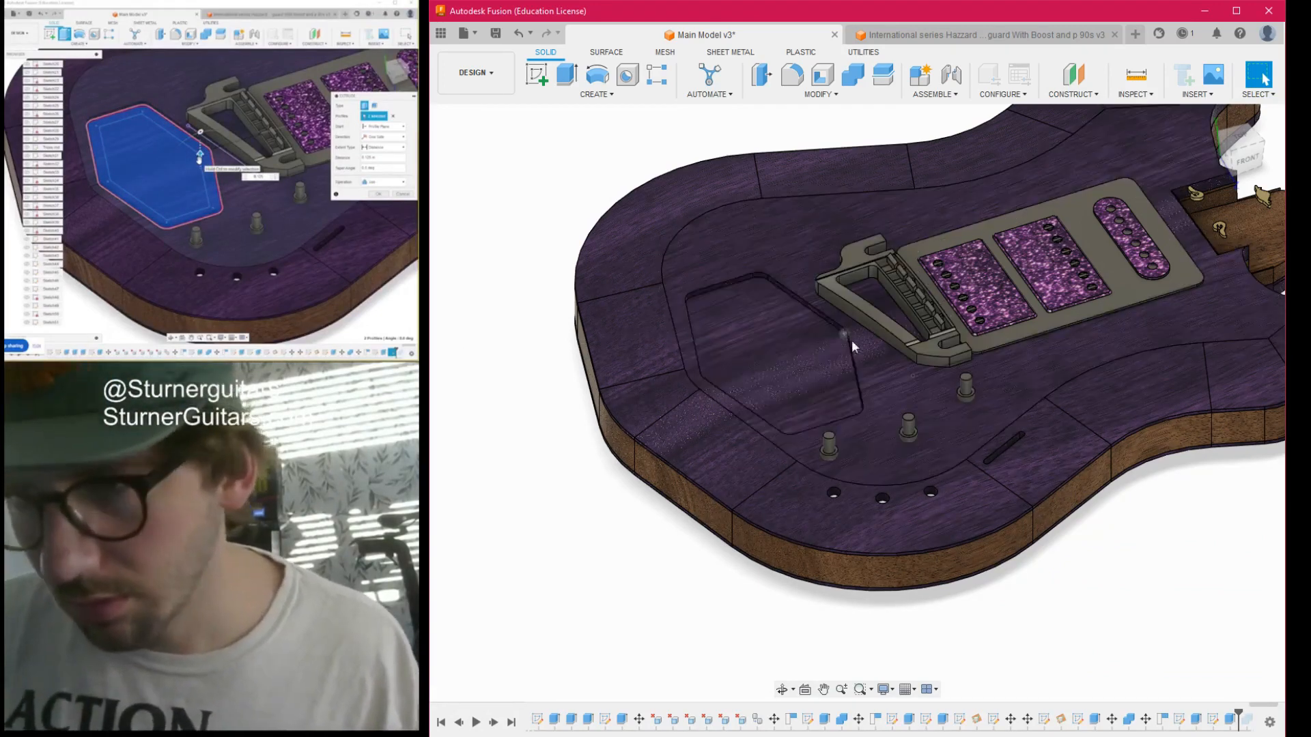
{"action": "mouse_move", "coordinate": [1243, 140]}
{"action": "left_mouse_down"}
{"action": "mouse_move", "coordinate": [1224, 196]}
{"action": "mouse_move", "coordinate": [1206, 195]}
{"action": "left_mouse_up"}
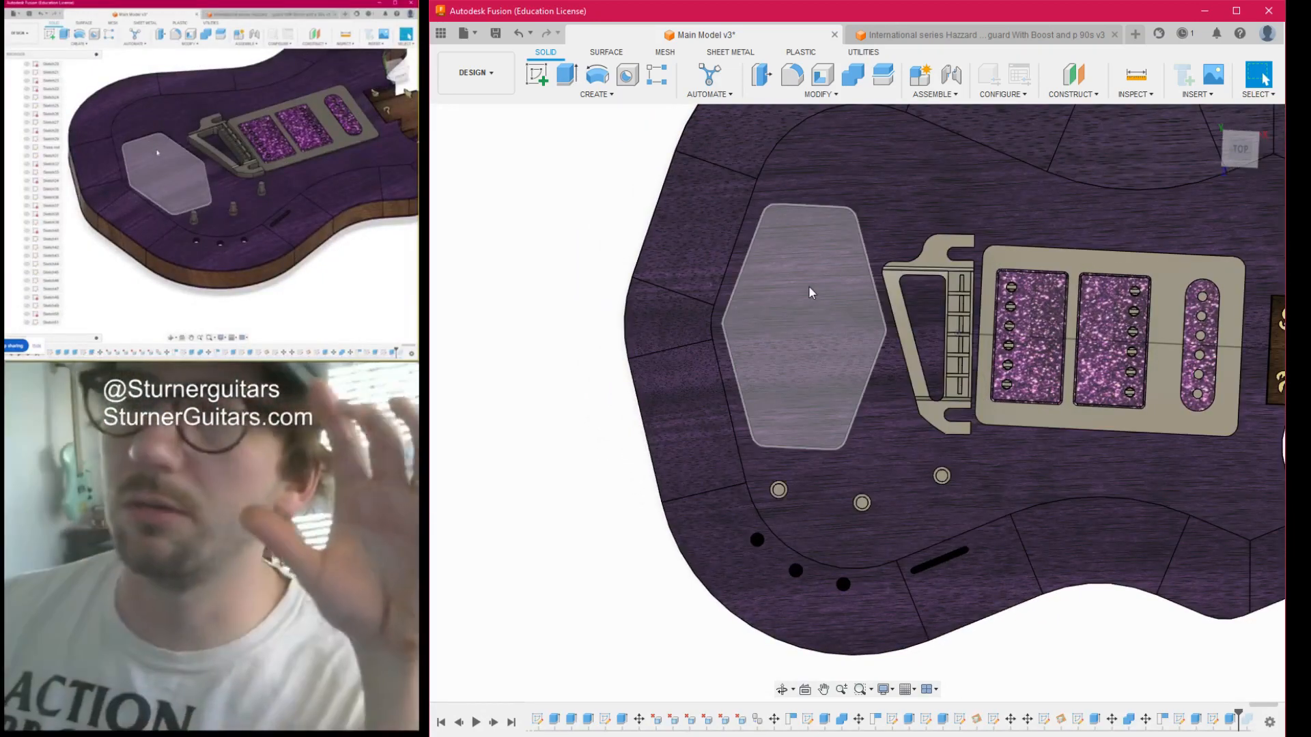
{"action": "scroll", "coordinate": [810, 293], "scroll_direction": "down", "scroll_amount": 5}
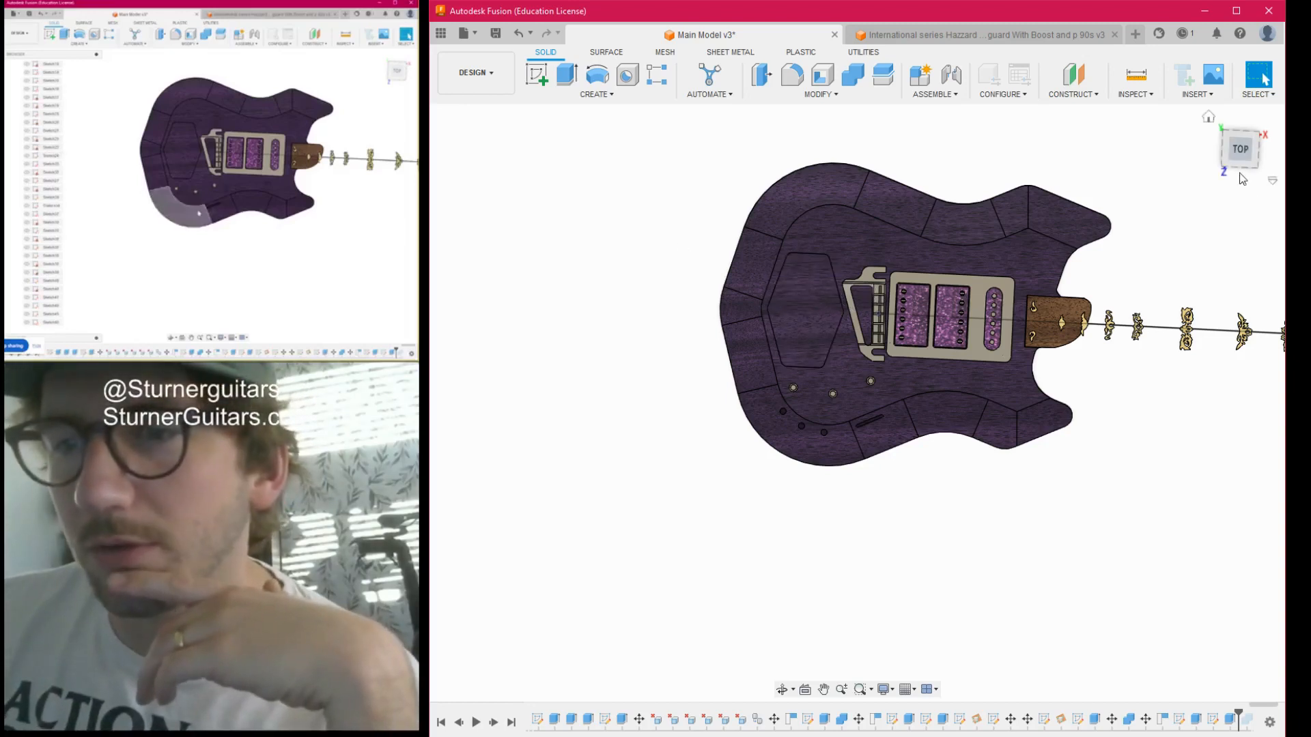
{"action": "left_click", "coordinate": [1236, 148]}
{"action": "scroll", "coordinate": [1024, 396], "scroll_direction": "down", "scroll_amount": 1}
{"action": "middle_click_drag", "start_coordinate": [1153, 489], "coordinate": [1016, 511]}
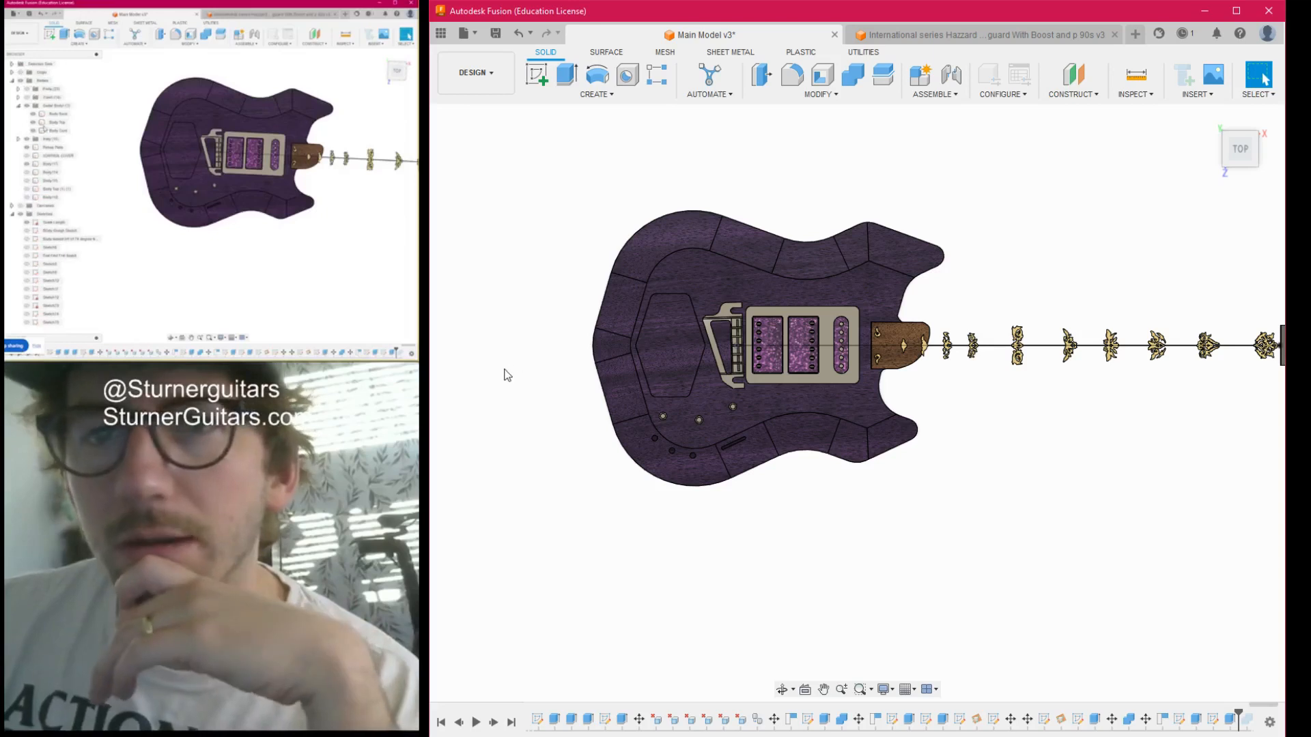
- Show the hidden frets, fretboard and neck with its headstock to inspect the complete guitar together with the recessed body
{"action": "left_click", "coordinate": [495, 186]}
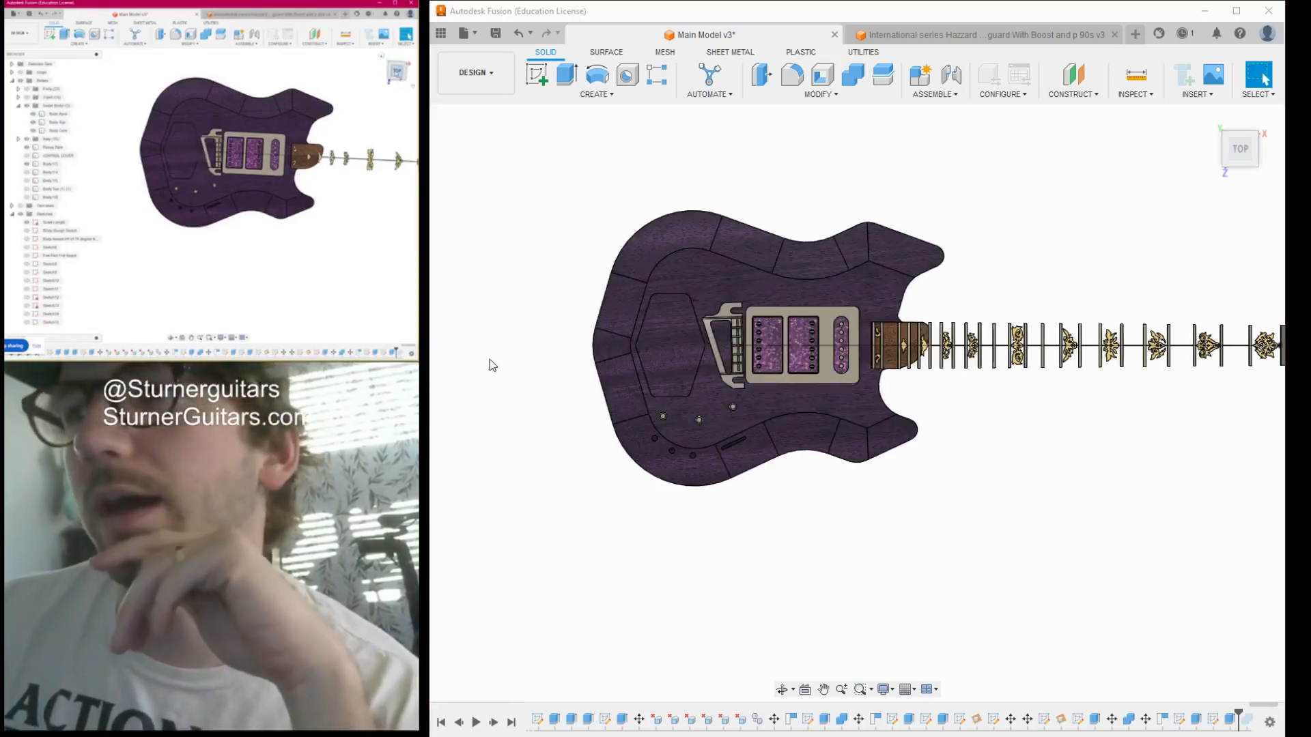
{"action": "scroll", "coordinate": [1080, 518], "scroll_direction": "down", "scroll_amount": 3}
{"action": "middle_click_drag", "start_coordinate": [1080, 518], "coordinate": [982, 512]}
{"action": "left_click", "coordinate": [464, 447]}
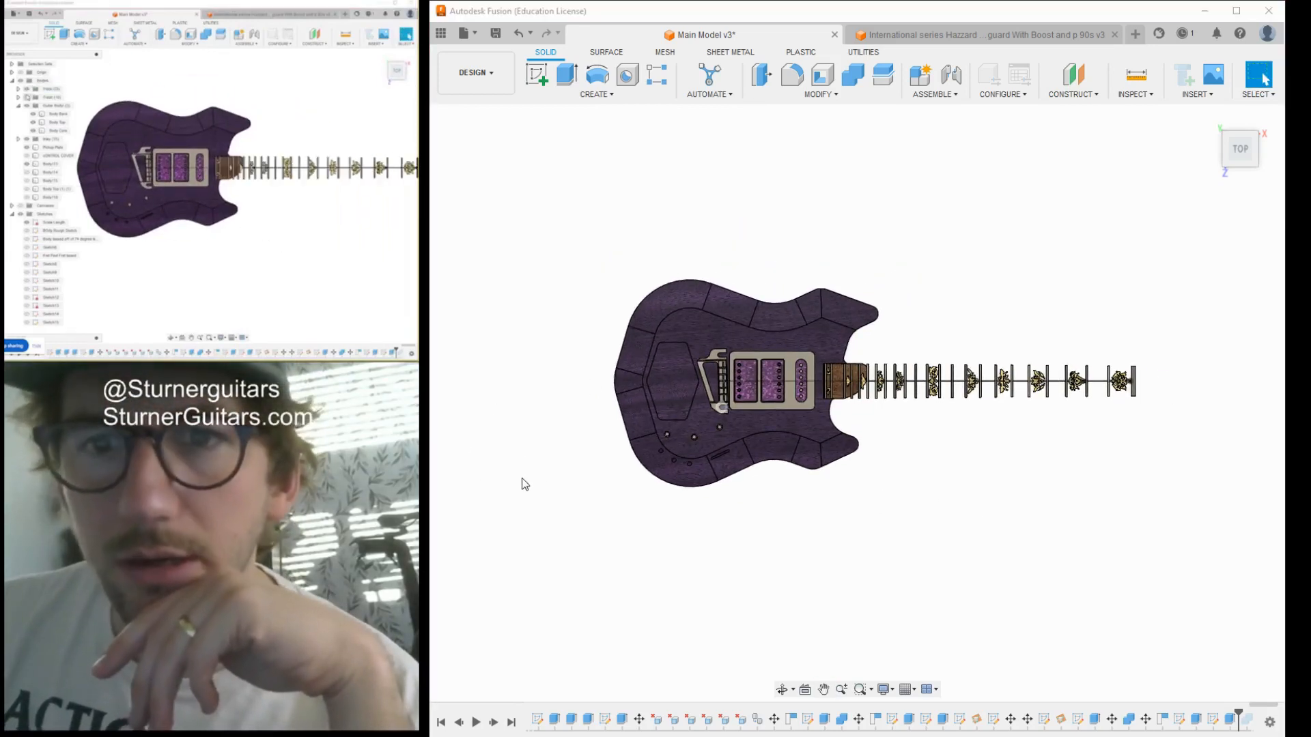
{"action": "left_click", "coordinate": [486, 551]}
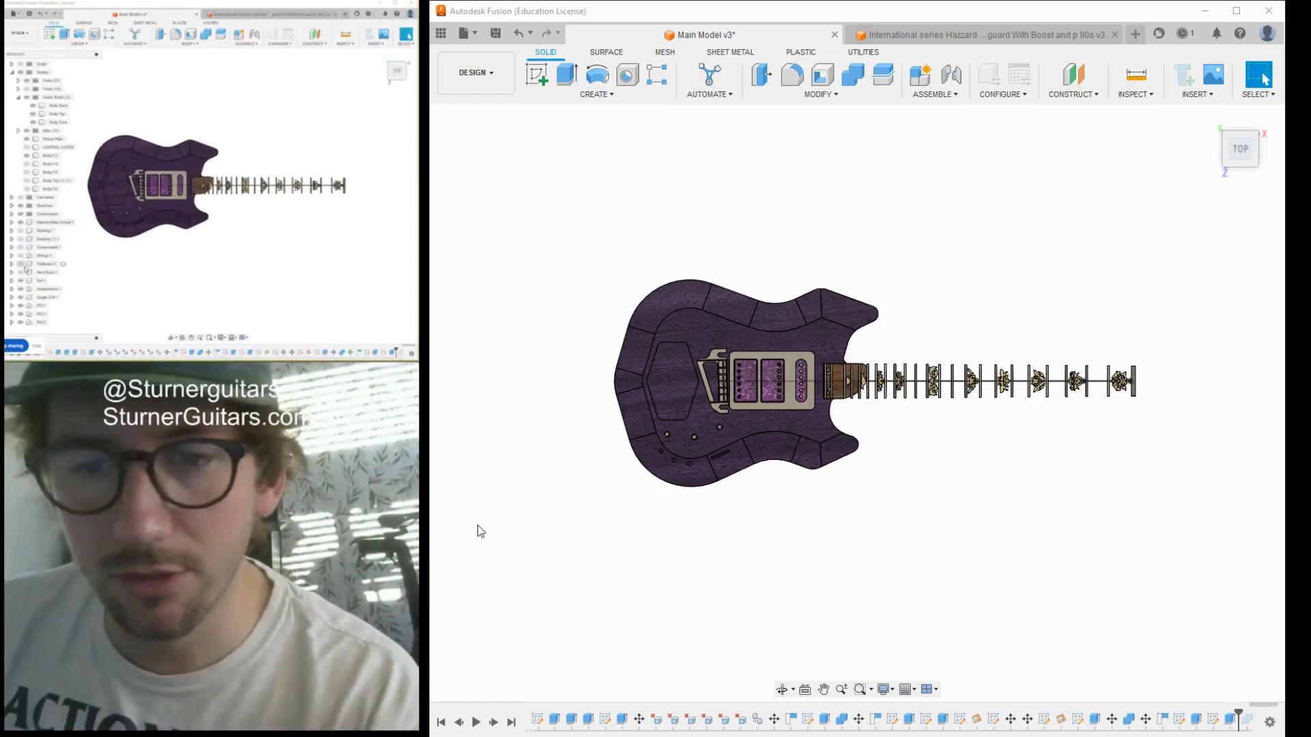
{"action": "left_click", "coordinate": [477, 541]}
{"action": "left_click", "coordinate": [477, 559]}
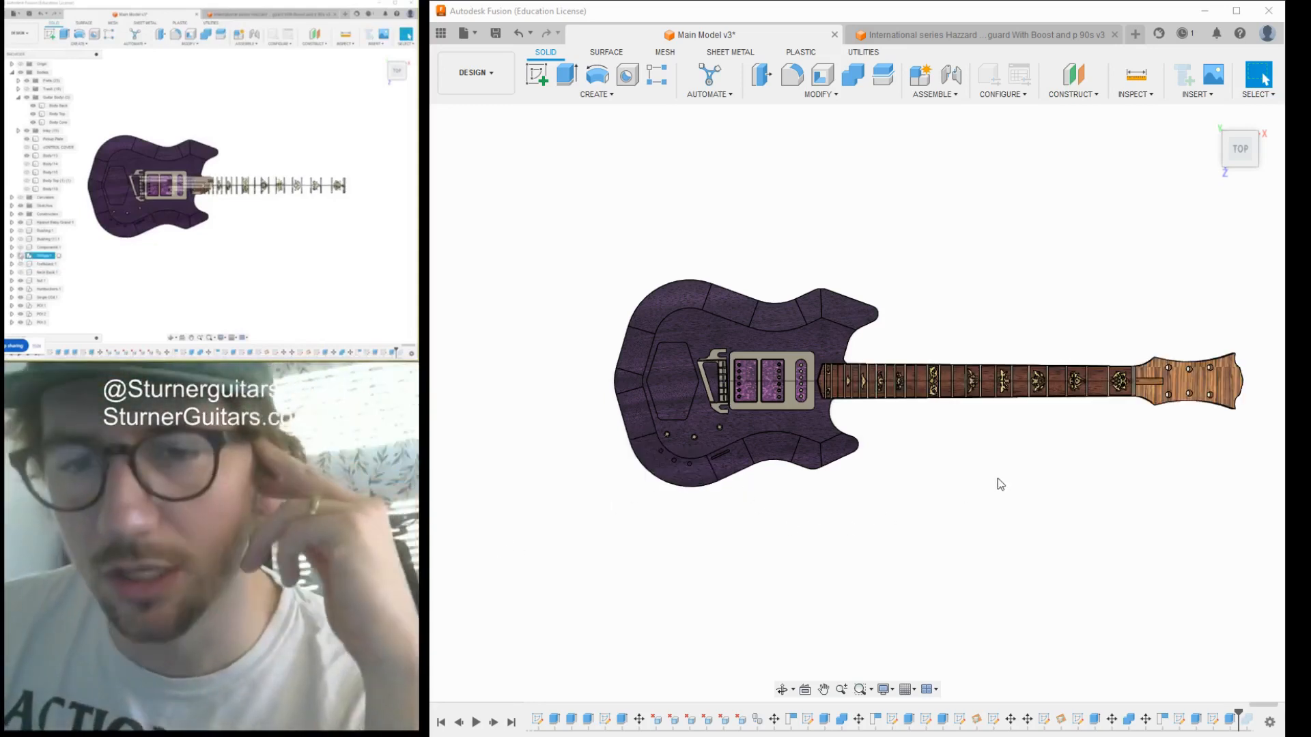
{"action": "left_click", "coordinate": [1240, 146]}
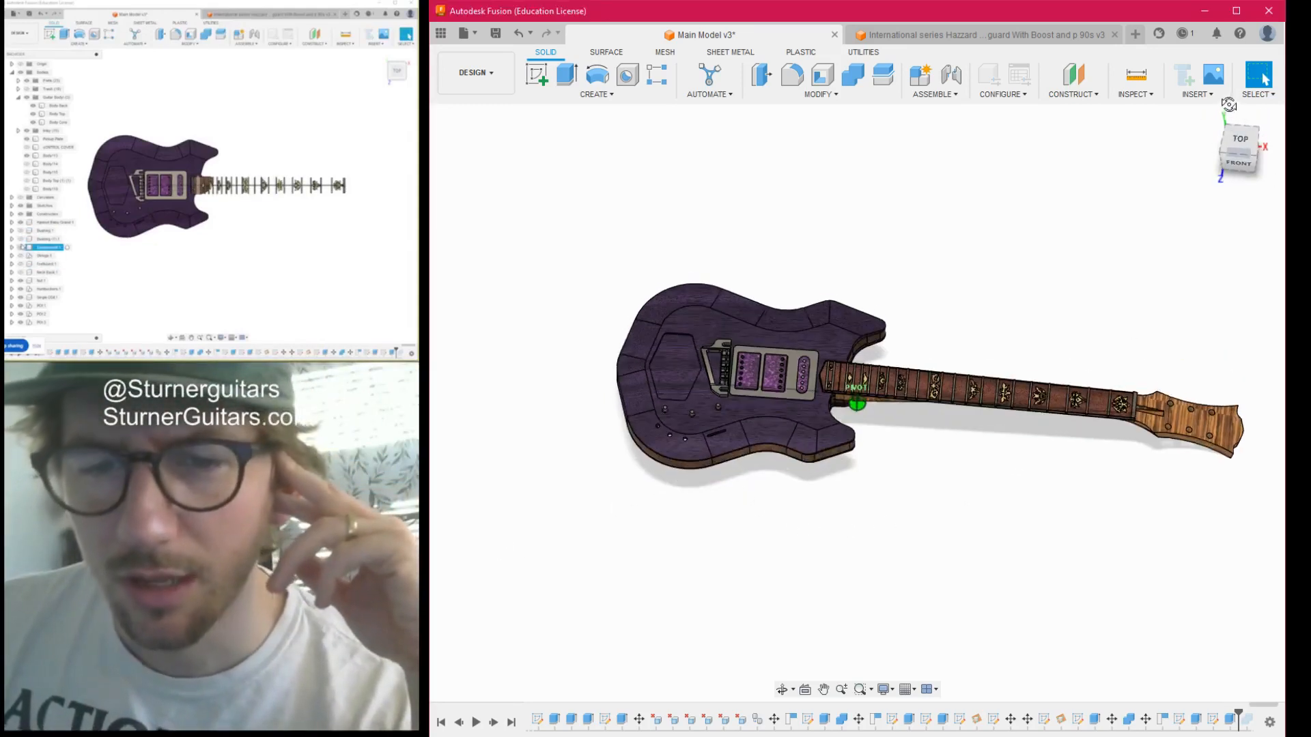
{"action": "left_click_drag", "start_coordinate": [1235, 151], "coordinate": [931, 152]}
{"action": "left_click_drag", "start_coordinate": [1284, 153], "coordinate": [1255, 154]}
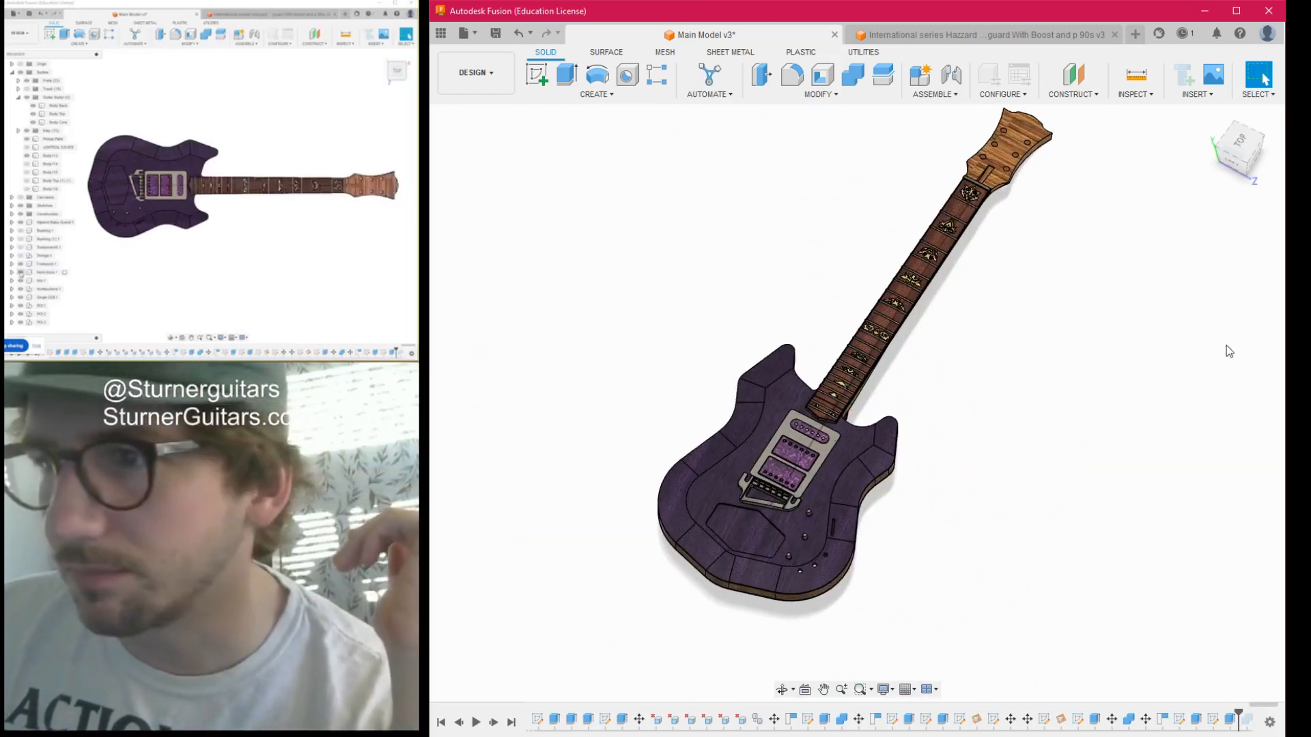
{"action": "left_click_drag", "start_coordinate": [1242, 147], "coordinate": [1195, 141]}
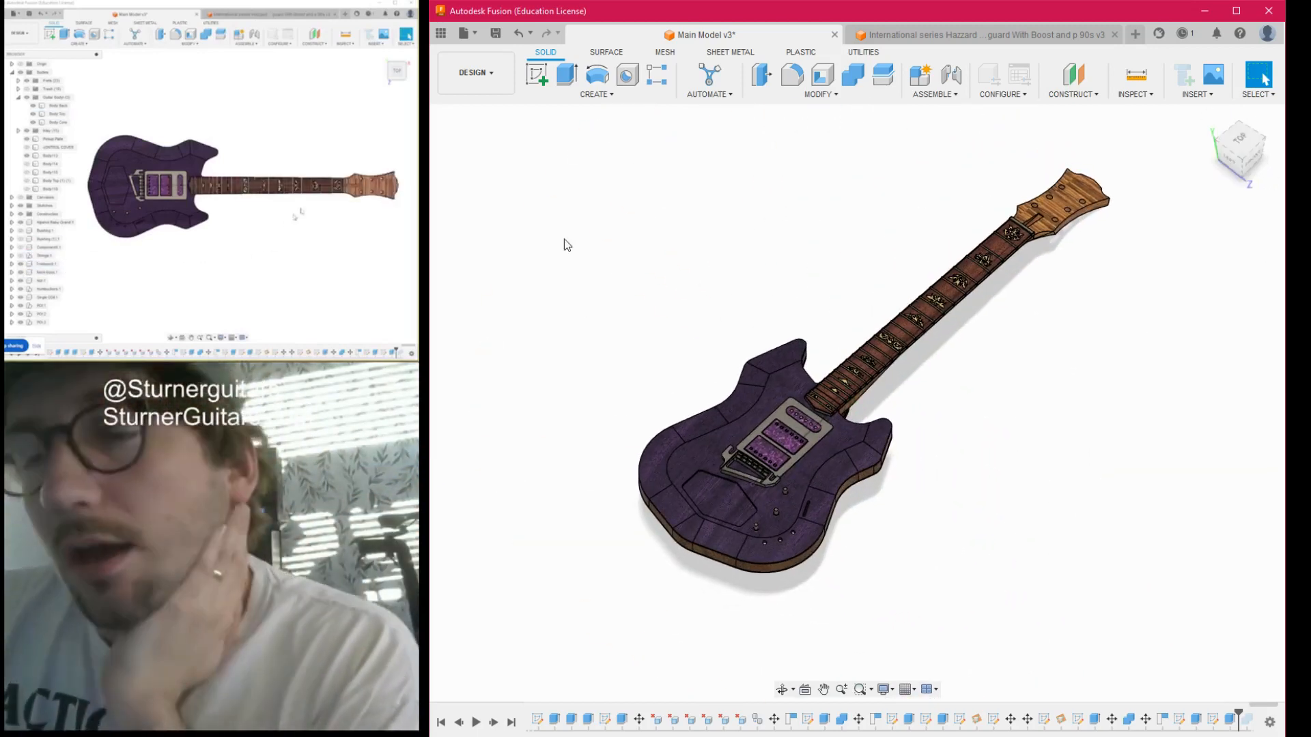